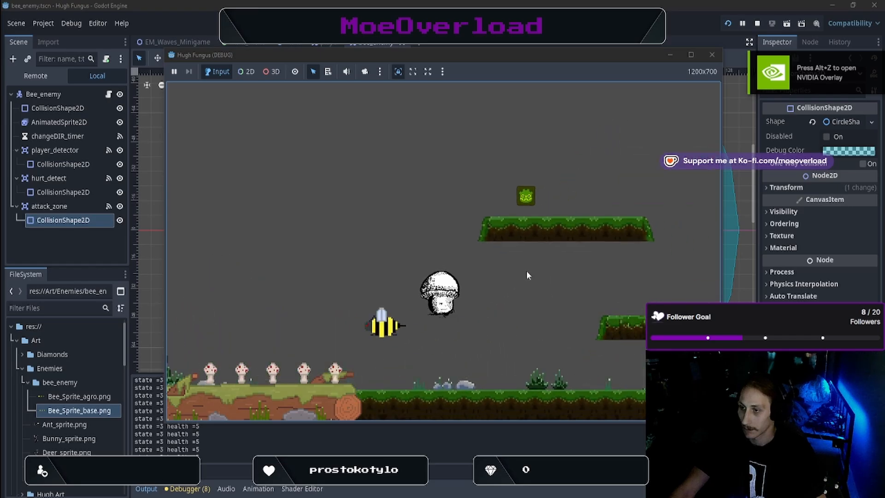
Playtest the level by running the mushroom character rightward and jumping across the platforms past the snail enemies
{"action": "key", "text": "Right"}
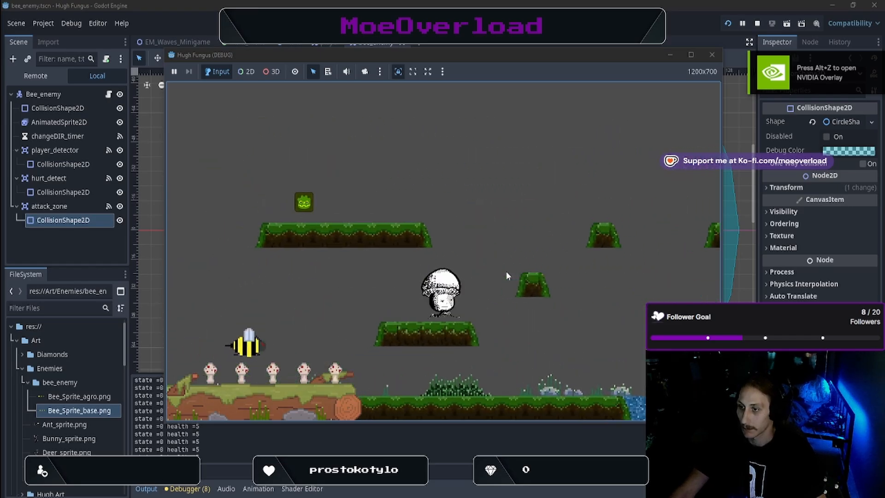
{"action": "key", "text": "Right"}
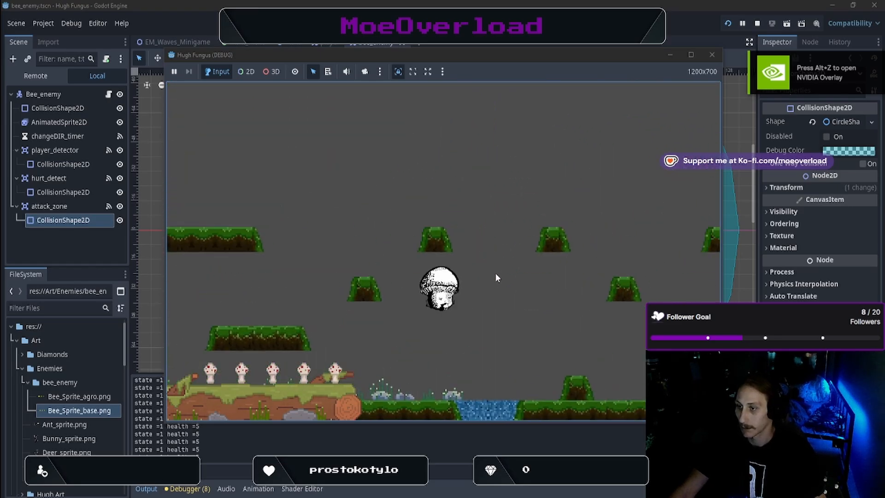
{"action": "key", "text": "Right"}
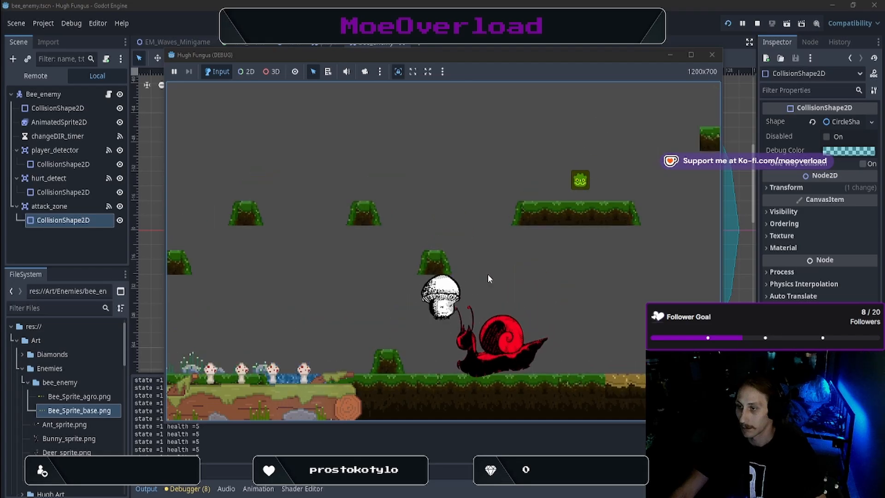
{"action": "key", "text": "space"}
{"action": "key", "text": "Right"}
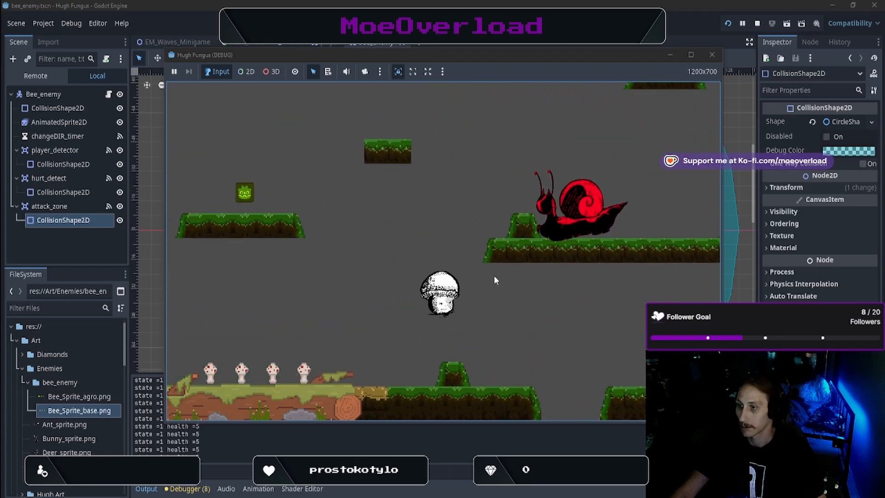
{"action": "key", "text": "space"}
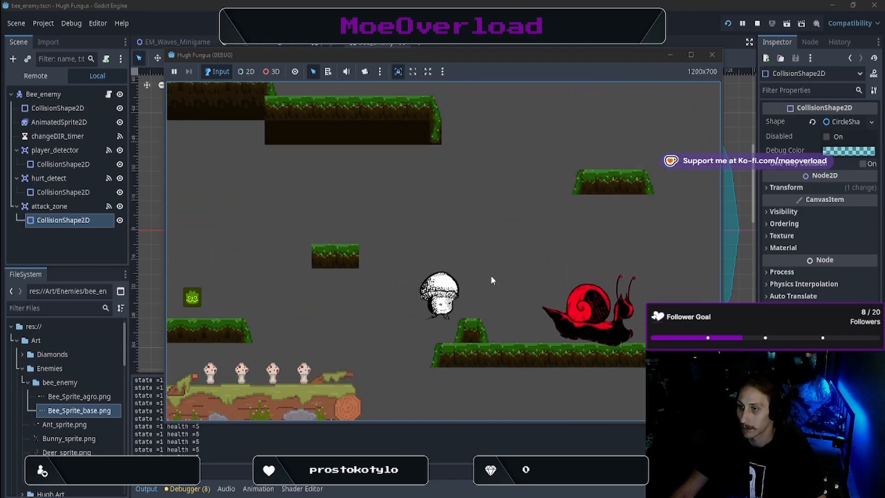
{"action": "key", "text": "space"}
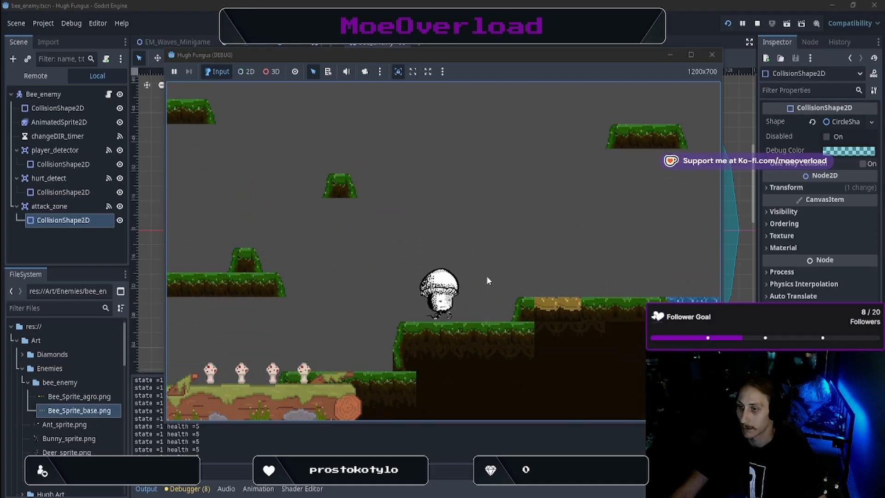
{"action": "key", "text": "Right"}
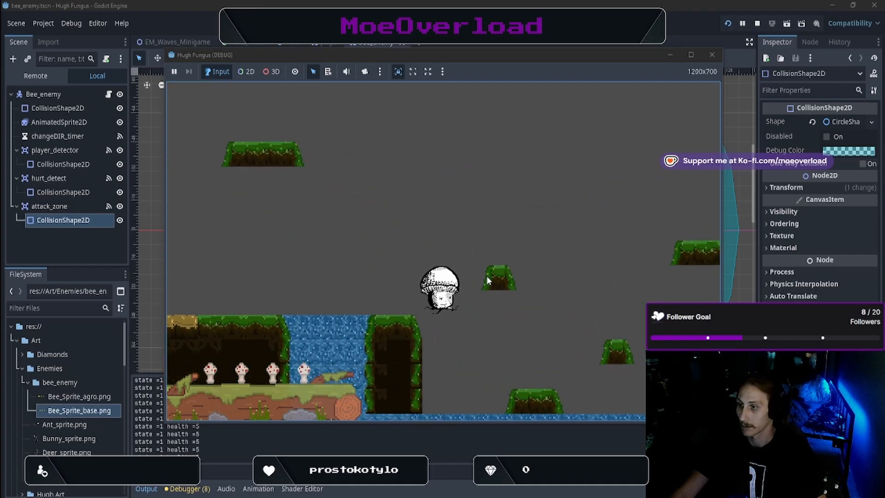
{"action": "key", "text": "Left"}
{"action": "key", "text": "space"}
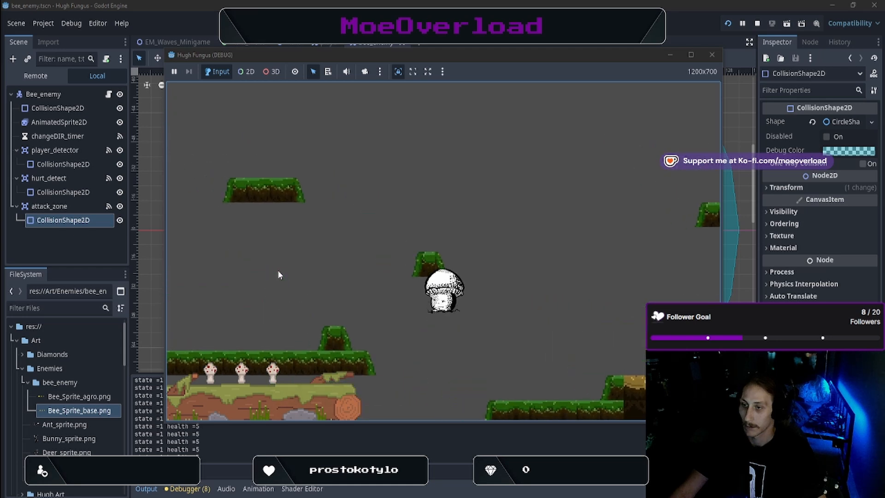
{"action": "key", "text": "space"}
{"action": "key", "text": "Right"}
{"action": "key", "text": "Right"}
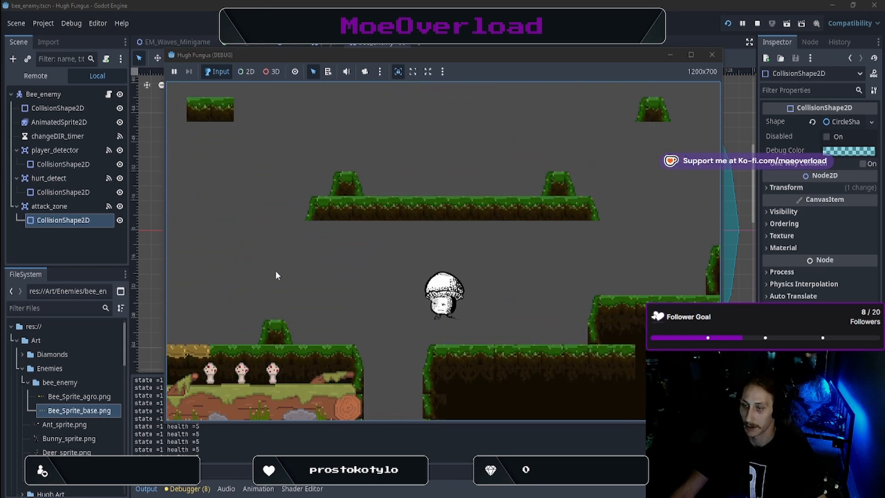
{"action": "key", "text": "Right"}
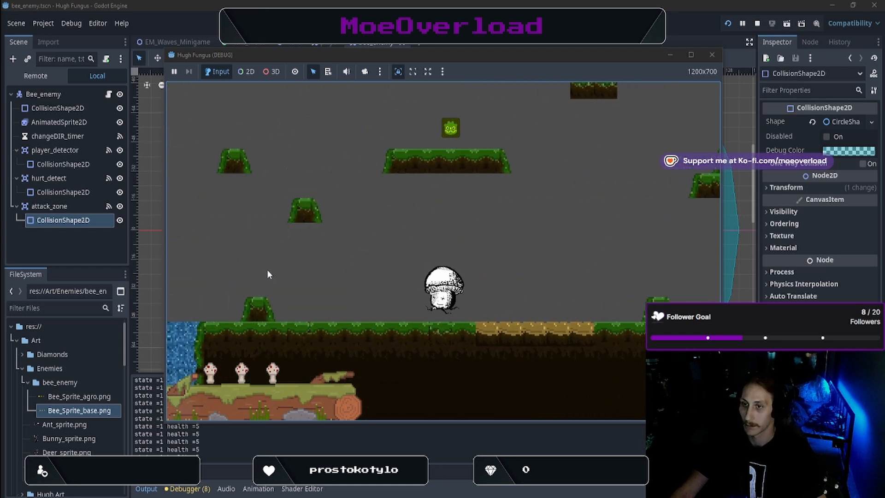
{"action": "key", "text": "space"}
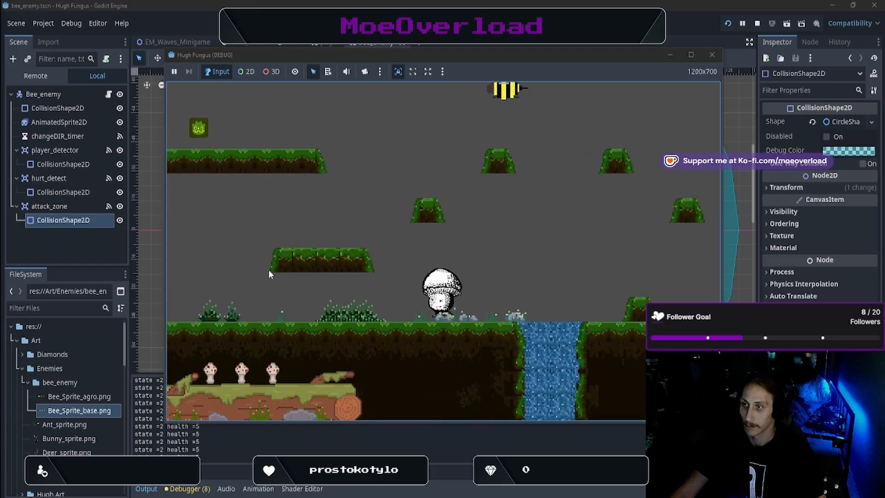
Fight the bee enemy in the running game to test its damage and death behaviour, and close the game
{"action": "key", "text": "Left"}
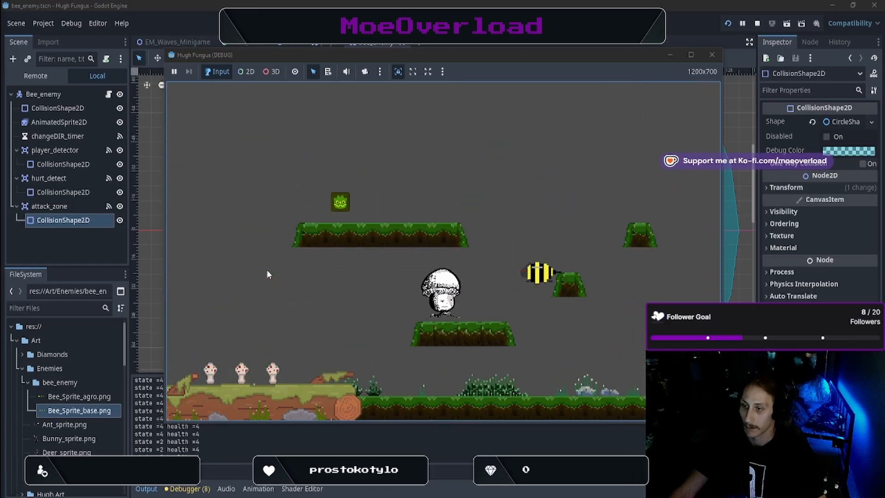
{"action": "key", "text": "Right"}
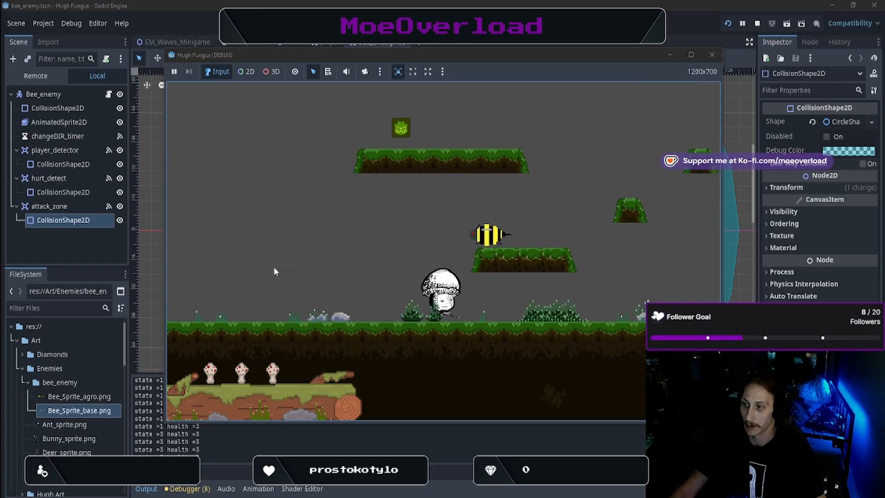
{"action": "key", "text": "space"}
{"action": "key", "text": "Left"}
{"action": "key", "text": "Right"}
{"action": "key", "text": "space"}
{"action": "key", "text": "Left"}
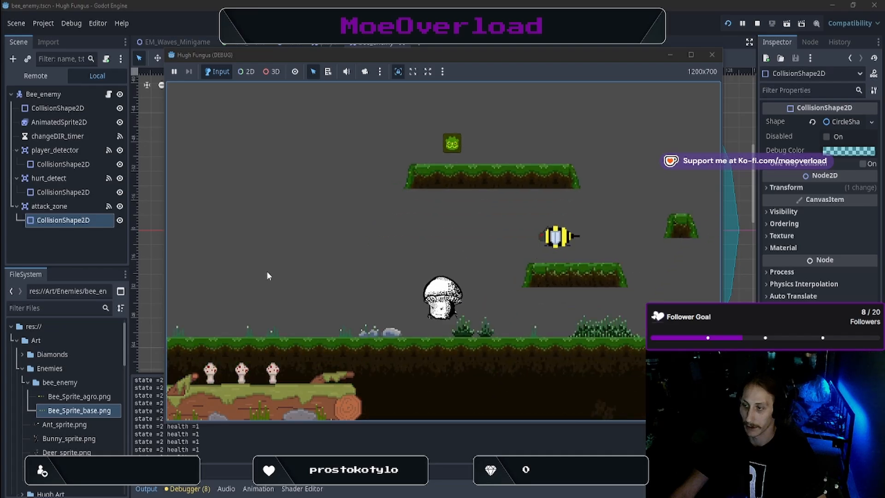
{"action": "key", "text": "Right"}
{"action": "key", "text": "Left"}
{"action": "key", "text": "Left"}
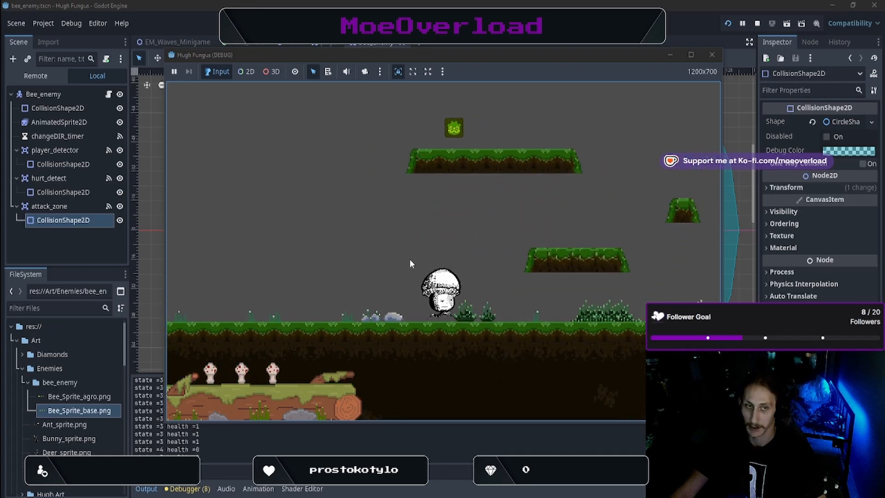
{"action": "left_click", "coordinate": [712, 55]}
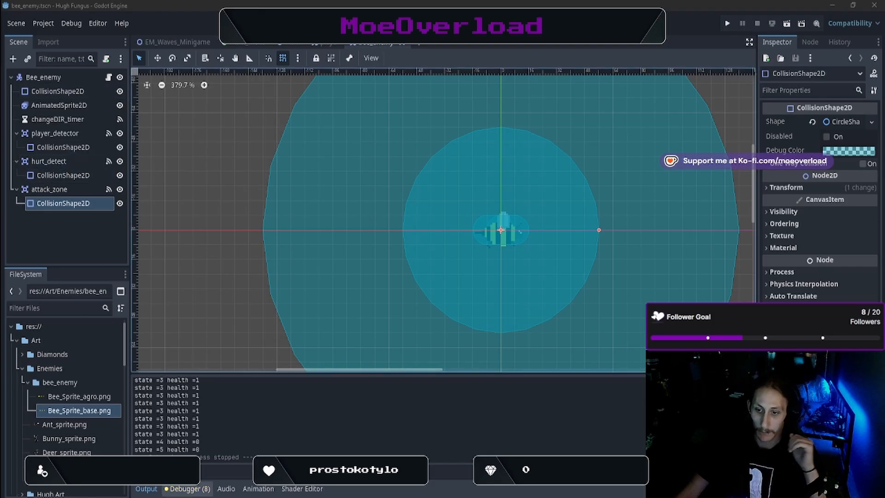
Open the bee's AnimatedSprite2D sprite frames and delete all frames from the Bee_hurt animation
{"action": "left_click", "coordinate": [58, 105]}
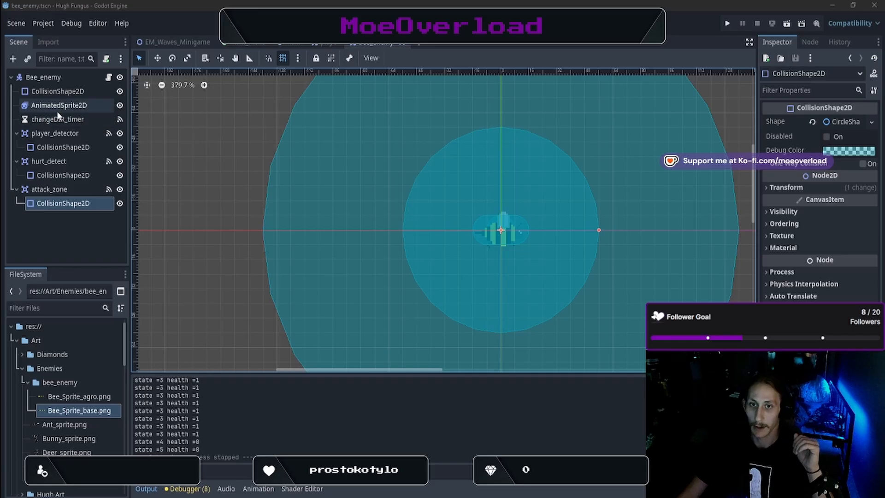
{"action": "left_click", "coordinate": [843, 123]}
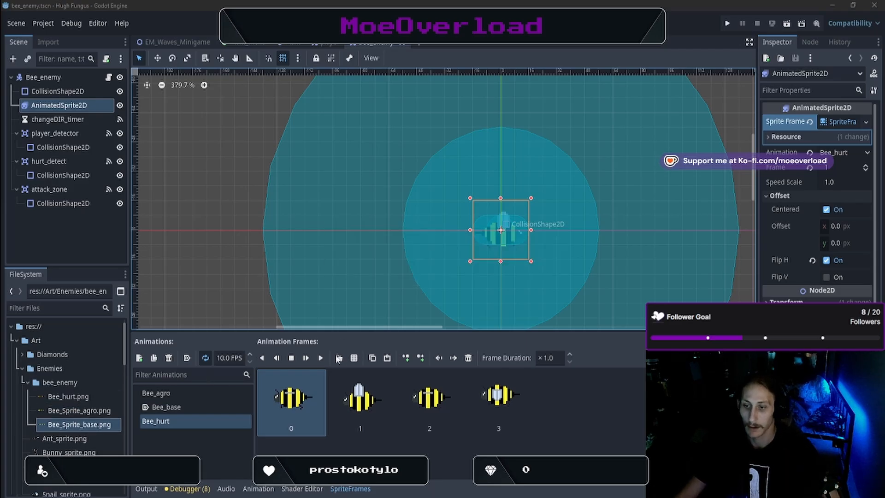
{"action": "left_click", "coordinate": [468, 357]}
{"action": "left_click", "coordinate": [468, 358]}
{"action": "left_click", "coordinate": [468, 358]}
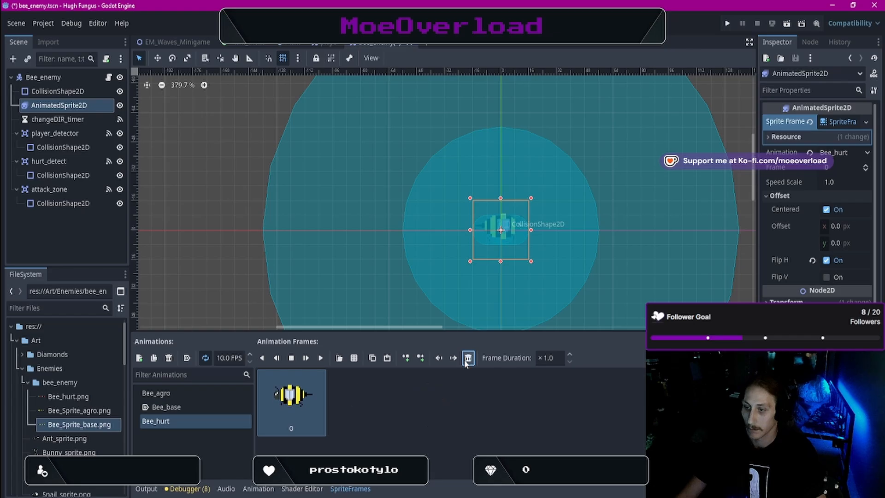
{"action": "left_click", "coordinate": [466, 361]}
Load the Bee_hurt.png sprite sheet from res://Art/Enemies/bee_enemy as the frame source for the Bee_hurt animation
{"action": "left_click", "coordinate": [355, 357]}
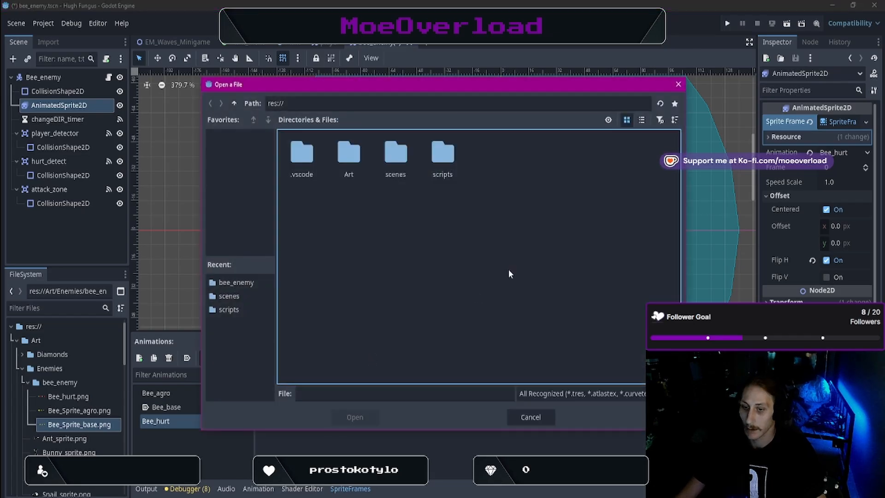
{"action": "double_click", "coordinate": [358, 164]}
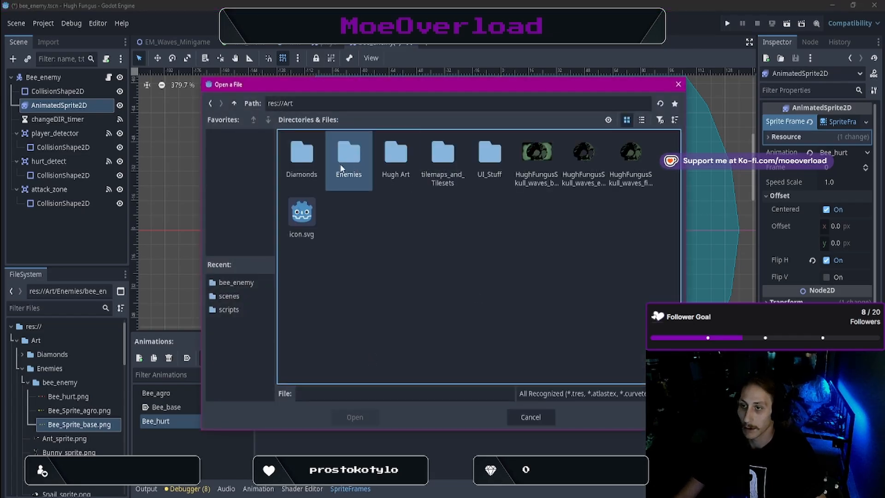
{"action": "double_click", "coordinate": [358, 165]}
{"action": "double_click", "coordinate": [317, 160]}
{"action": "double_click", "coordinate": [309, 160]}
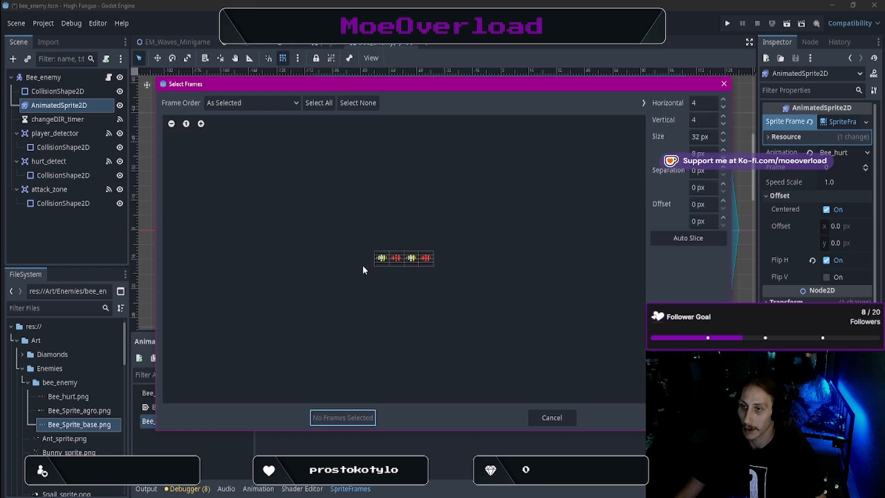
Slice the sprite sheet into 4 horizontal by 1 vertical frames and add all four to the Bee_hurt animation
{"action": "left_click", "coordinate": [723, 124]}
{"action": "left_click", "coordinate": [722, 124]}
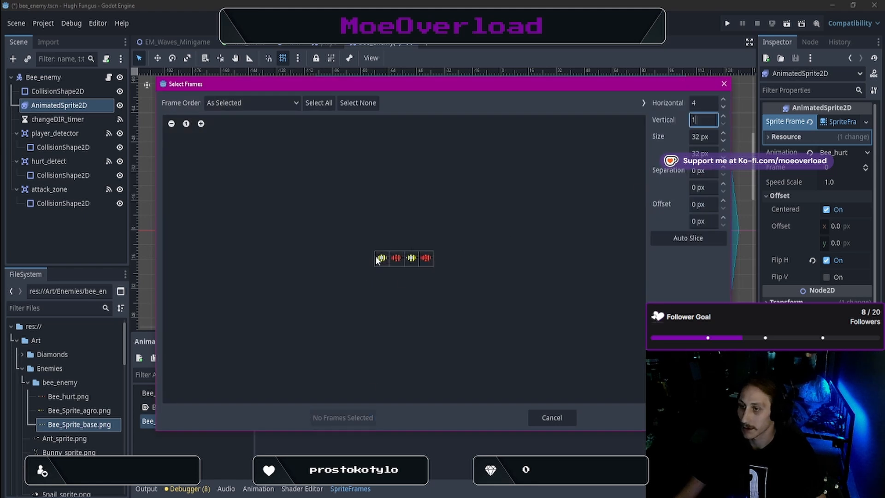
{"action": "left_click_drag", "start_coordinate": [377, 261], "coordinate": [433, 258]}
{"action": "left_click", "coordinate": [343, 418]}
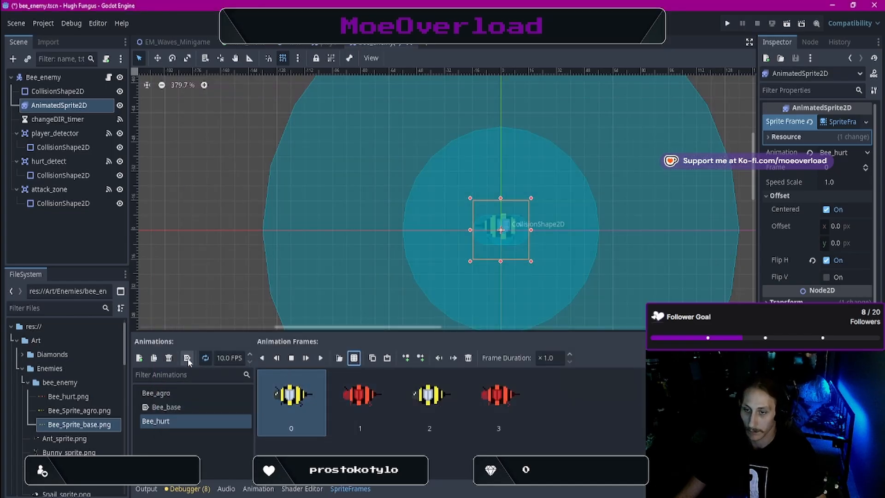
Preview the Bee_hurt animation and slow its speed to 4 FPS
{"action": "left_click", "coordinate": [321, 357]}
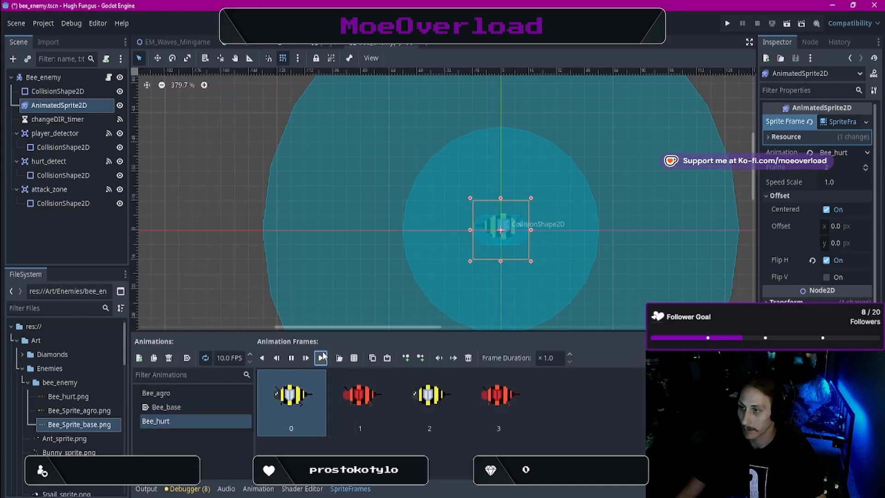
{"action": "left_click", "coordinate": [293, 357]}
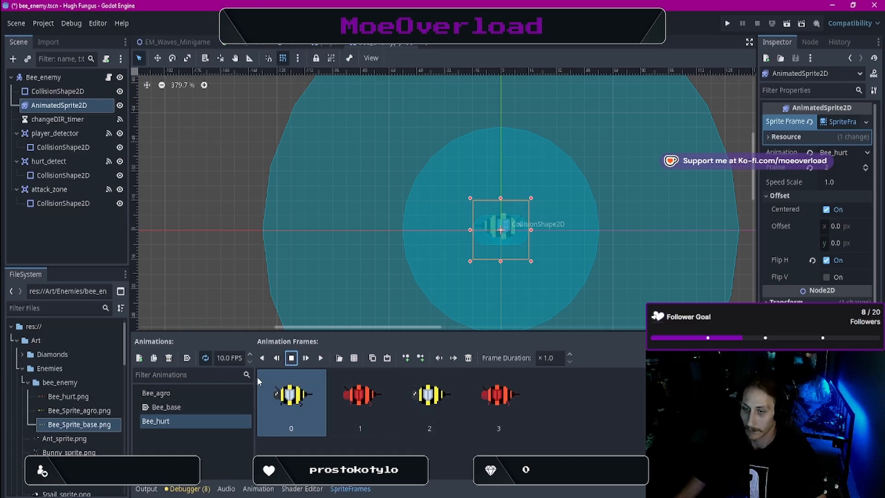
{"action": "left_click", "coordinate": [249, 362]}
{"action": "left_click", "coordinate": [249, 362]}
{"action": "left_click", "coordinate": [249, 362]}
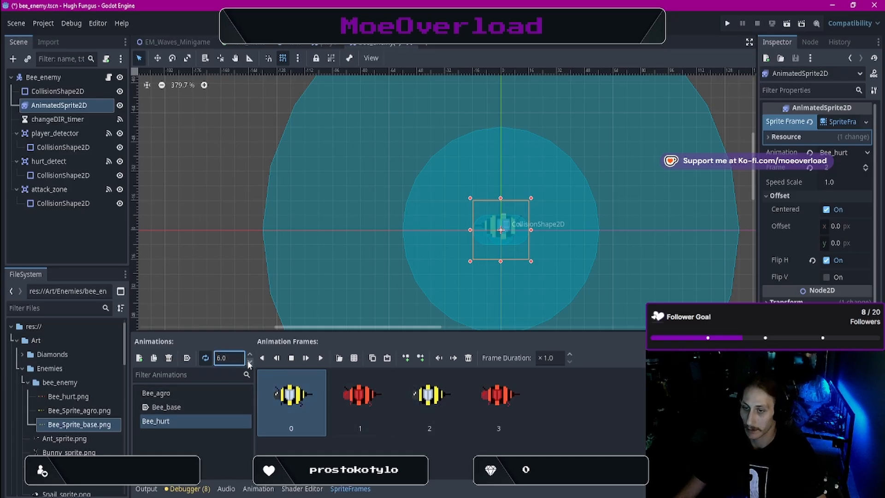
{"action": "left_click", "coordinate": [318, 359]}
{"action": "left_click", "coordinate": [249, 362]}
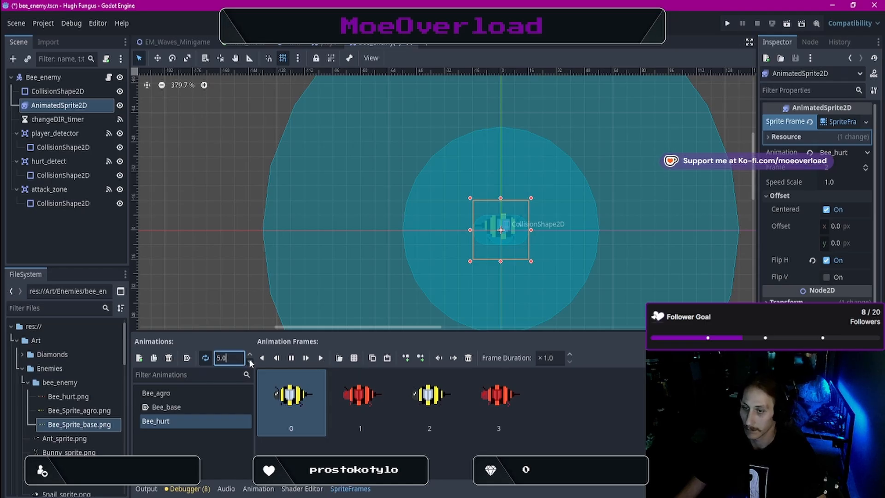
{"action": "left_click", "coordinate": [249, 362]}
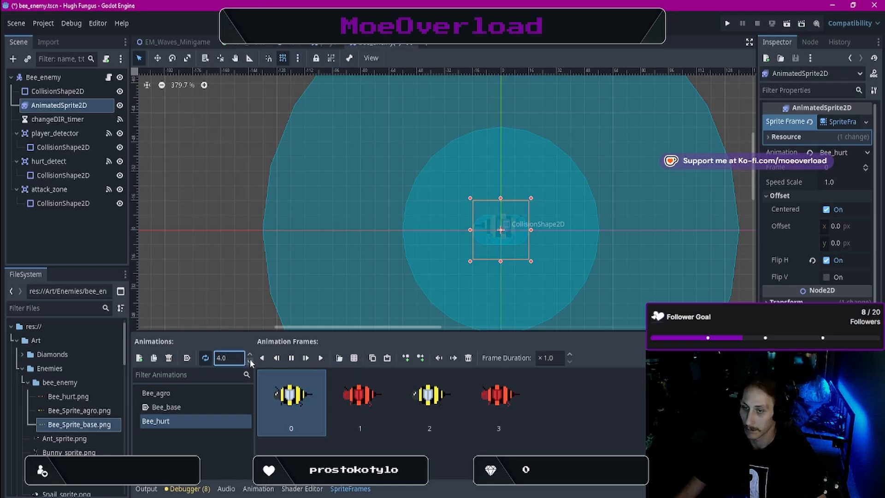
{"action": "left_click", "coordinate": [623, 383]}
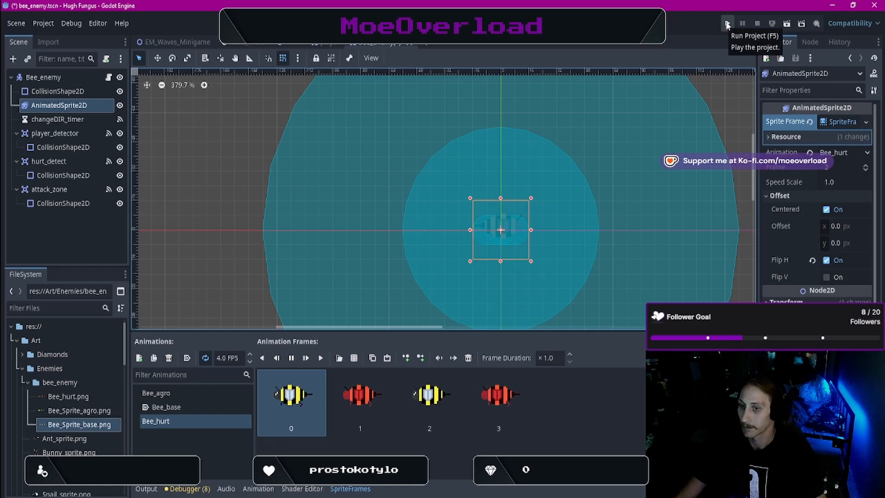
Open the Bee_enemy script in VS Code and copy handle_chase's block from the play("Bee_agro") call through the flip_h if/else
{"action": "left_click", "coordinate": [109, 77]}
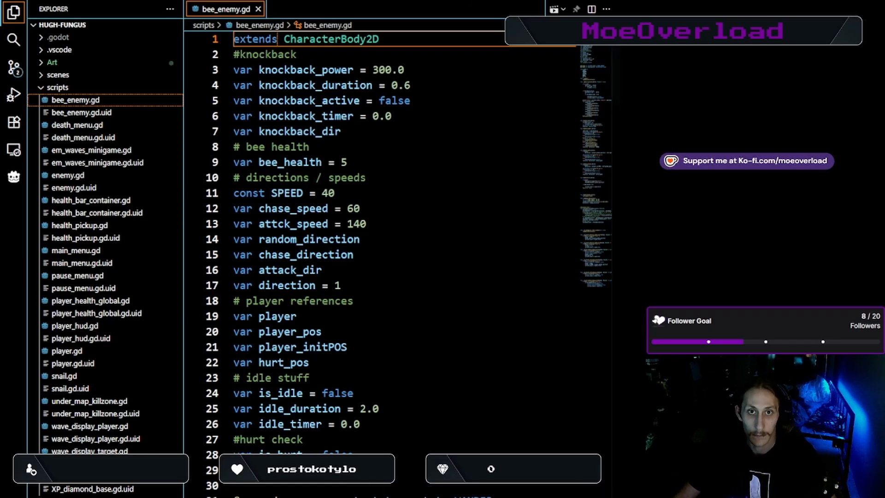
{"action": "scroll", "coordinate": [401, 262], "scroll_direction": "down", "scroll_amount": 12}
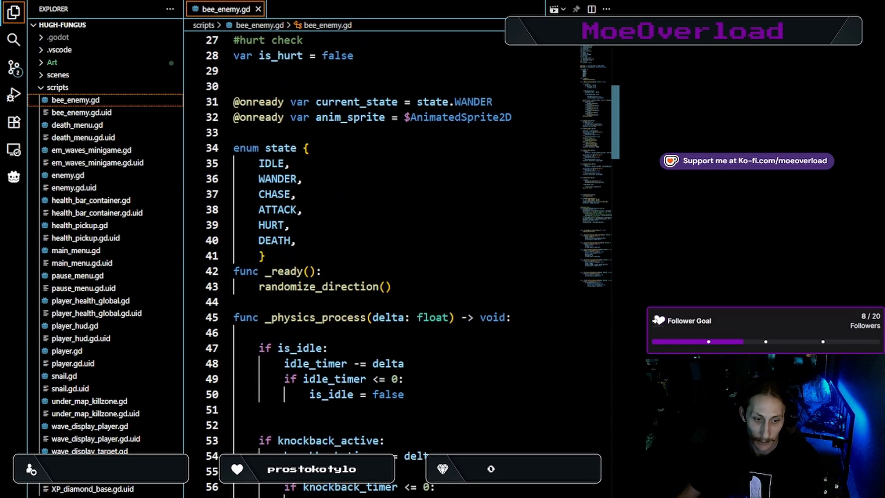
{"action": "scroll", "coordinate": [401, 262], "scroll_direction": "down", "scroll_amount": 7}
{"action": "scroll", "coordinate": [401, 262], "scroll_direction": "up", "scroll_amount": 3}
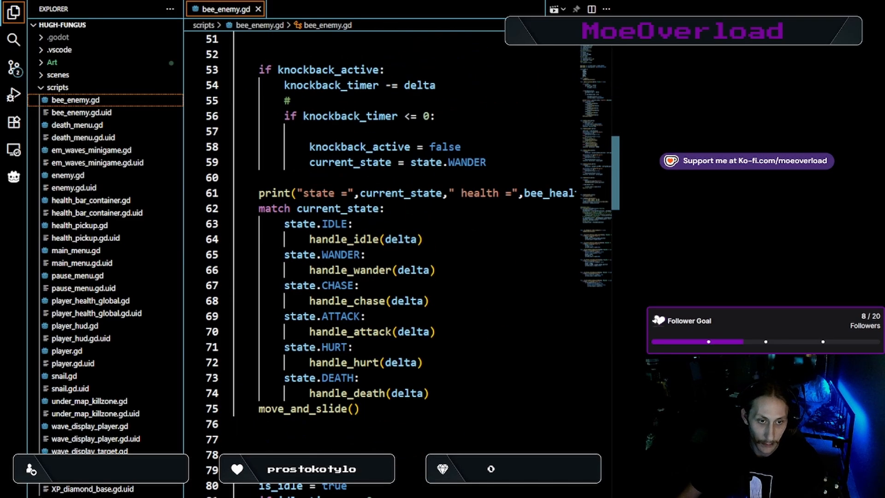
{"action": "scroll", "coordinate": [401, 270], "scroll_direction": "down", "scroll_amount": 7}
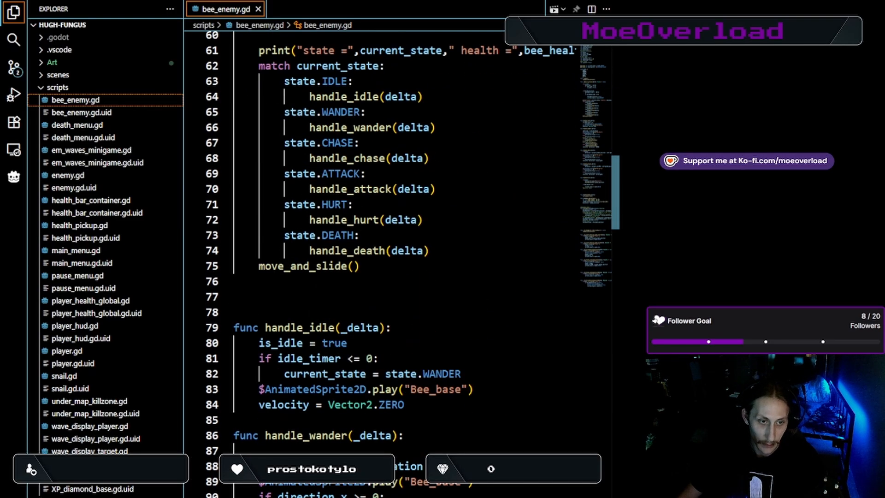
{"action": "scroll", "coordinate": [401, 269], "scroll_direction": "down", "scroll_amount": 4}
{"action": "scroll", "coordinate": [401, 270], "scroll_direction": "up", "scroll_amount": 3}
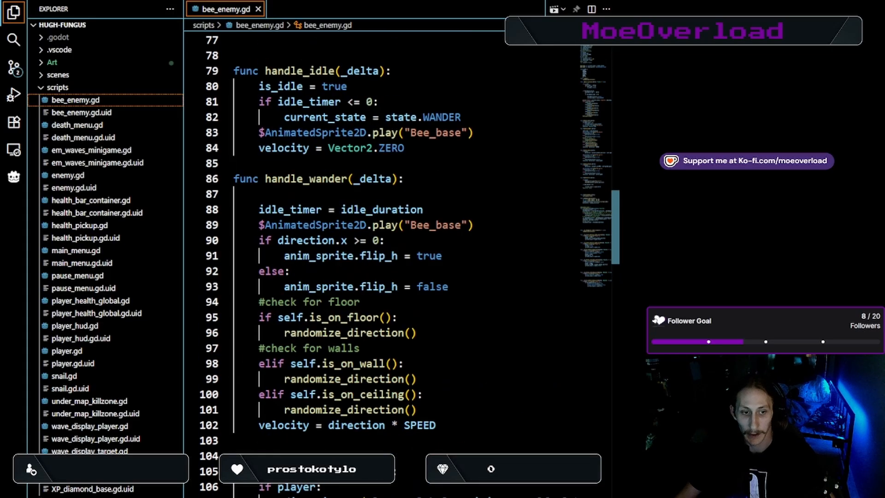
{"action": "scroll", "coordinate": [401, 269], "scroll_direction": "down", "scroll_amount": 7}
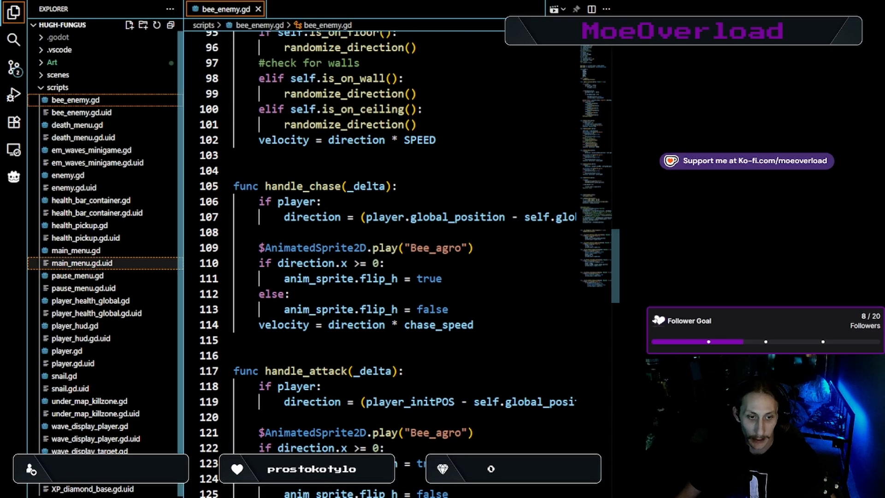
{"action": "scroll", "coordinate": [401, 270], "scroll_direction": "down", "scroll_amount": 1}
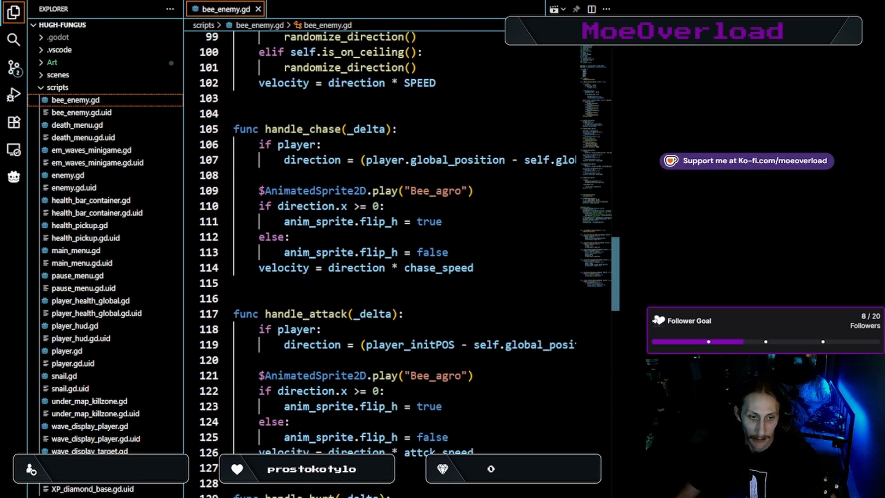
{"action": "left_click_drag", "start_coordinate": [259, 190], "coordinate": [458, 252]}
{"action": "key", "text": "ctrl+c"}
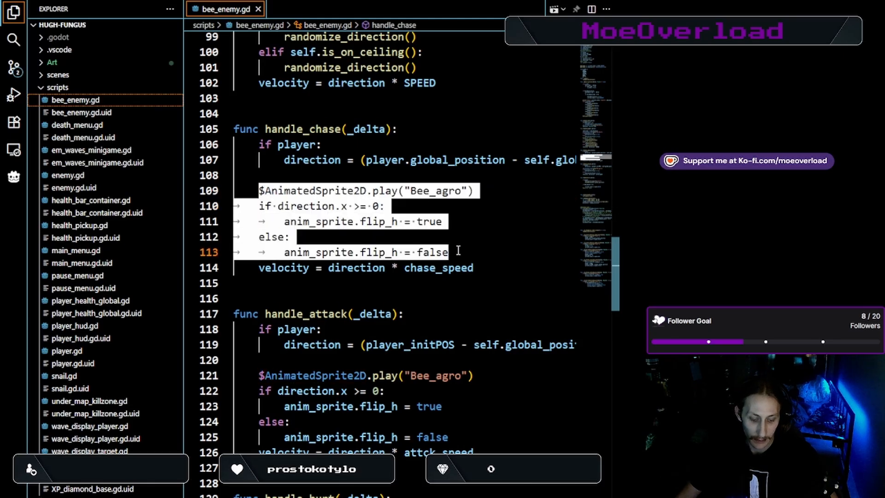
Paste the copied block after the knockback call in handle_hurt, set its played animation to "Bee_hurt", and save the script
{"action": "scroll", "coordinate": [452, 250], "scroll_direction": "down", "scroll_amount": 3}
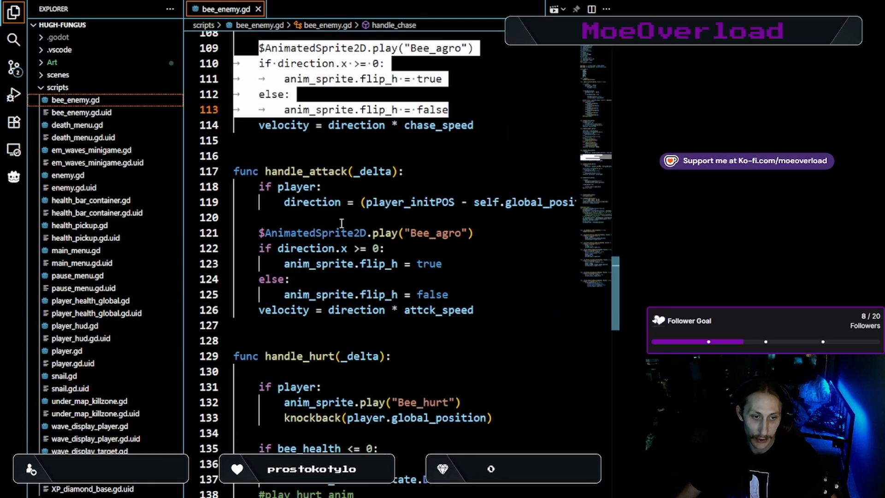
{"action": "left_click", "coordinate": [324, 372]}
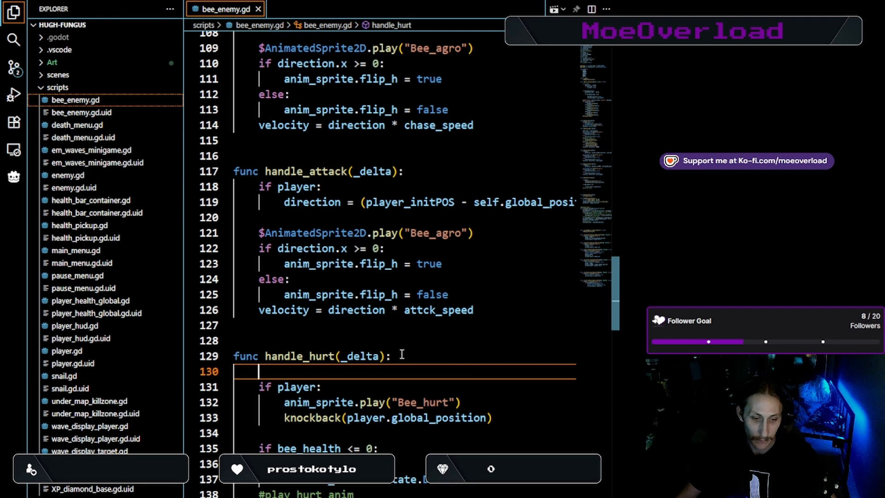
{"action": "left_click", "coordinate": [319, 431]}
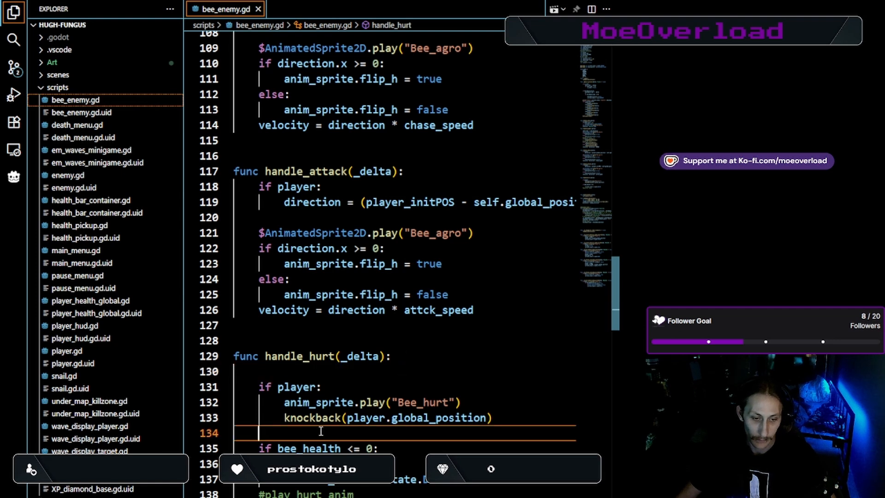
{"action": "key", "text": "ctrl+b"}
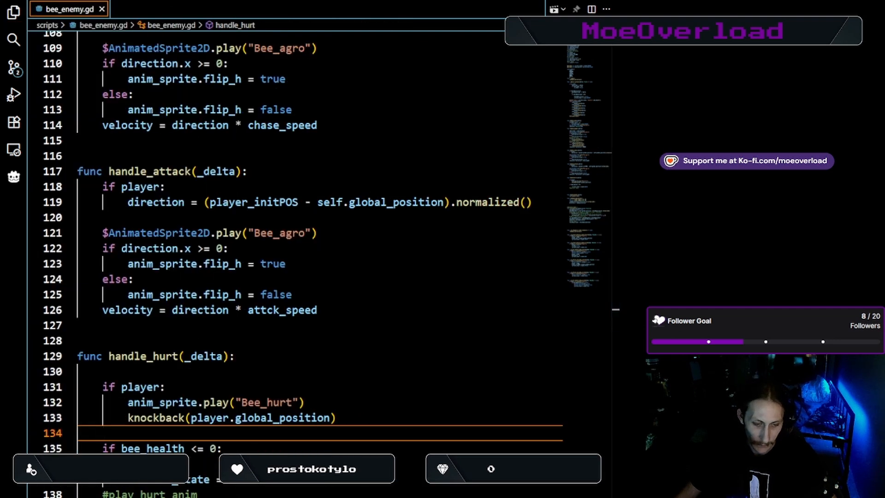
{"action": "key", "text": "ctrl+v"}
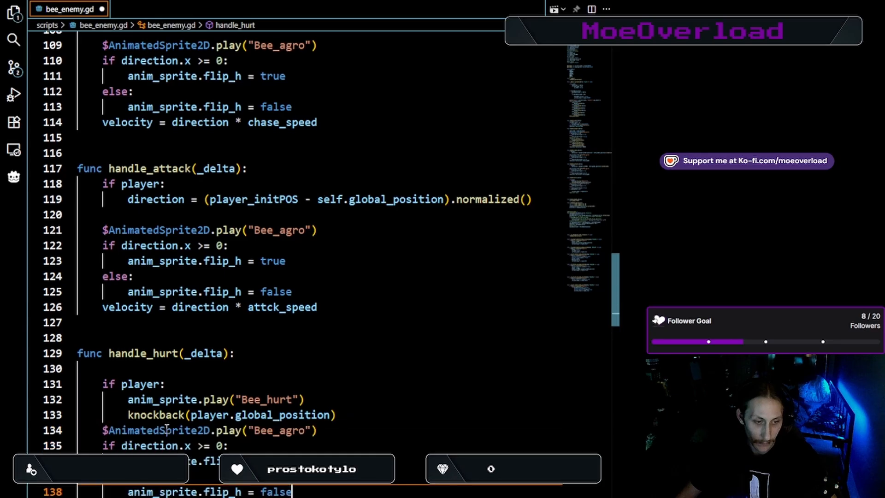
{"action": "left_click_drag", "start_coordinate": [303, 431], "coordinate": [282, 431]}
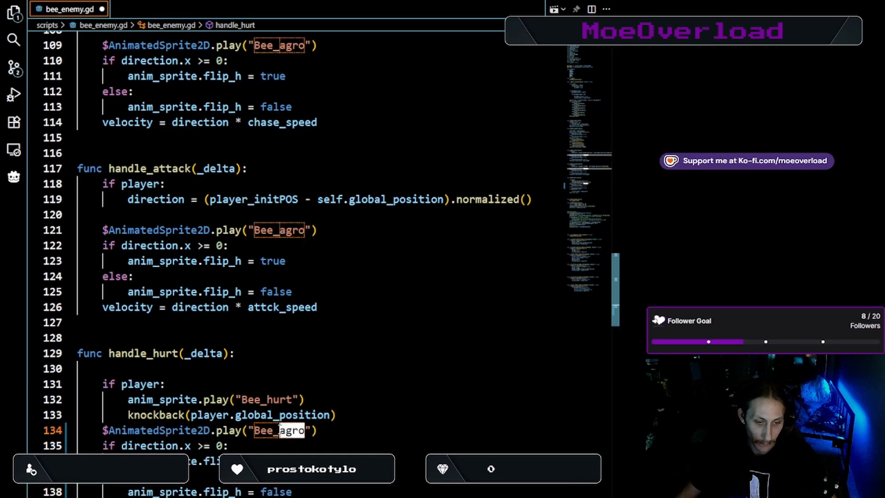
{"action": "key", "text": "BackSpace"}
{"action": "type", "text": "hurt"}
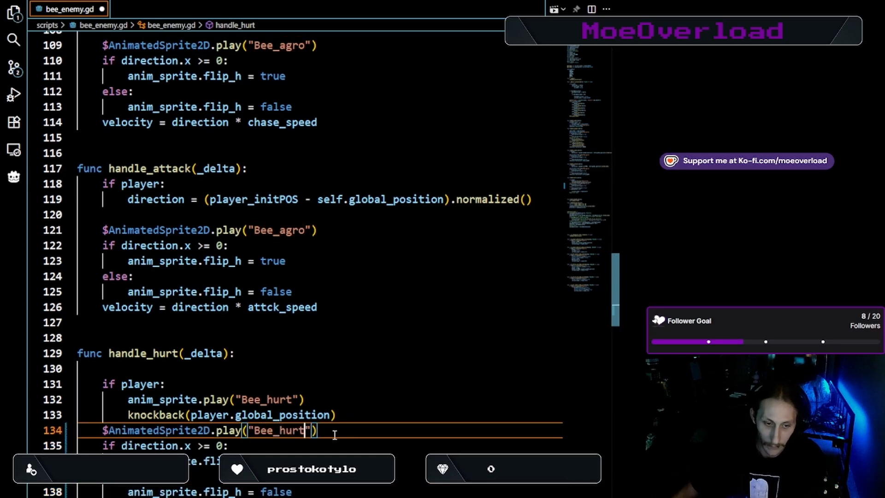
{"action": "key", "text": "ctrl+s"}
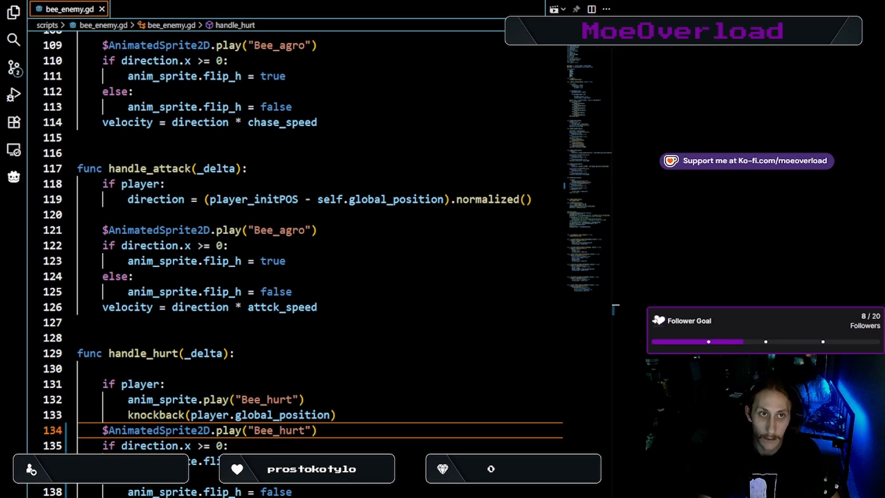
Switch to the running Hugh Fungus game, start playing, test the bee's hurt behaviour, and close the game
{"action": "key", "text": "alt+Tab"}
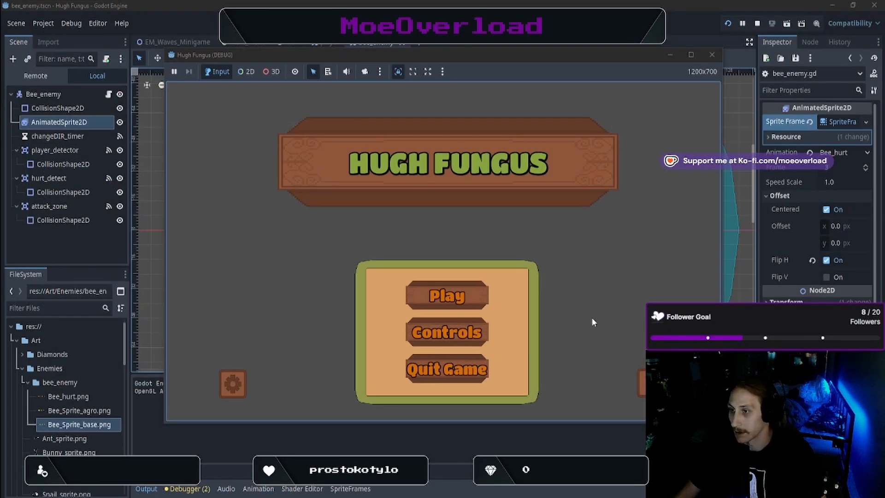
{"action": "left_click", "coordinate": [461, 295]}
{"action": "key", "text": "Right"}
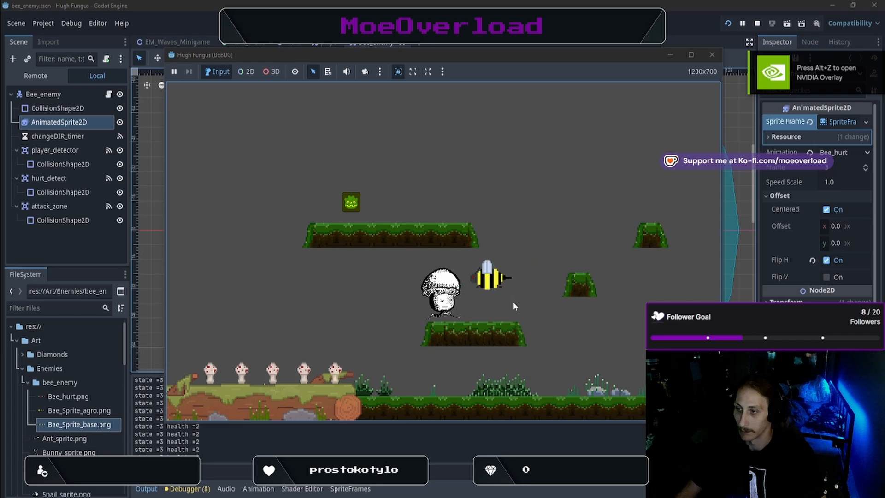
{"action": "key", "text": "Left"}
{"action": "key", "text": "Left"}
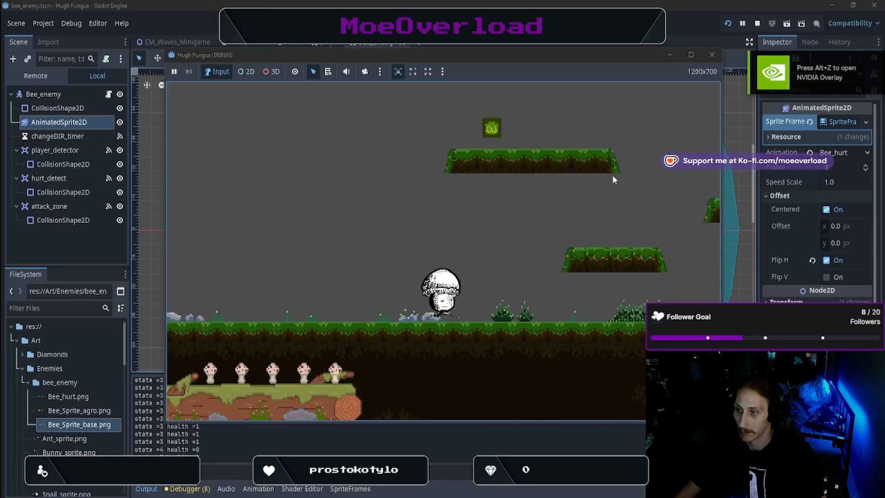
{"action": "left_click", "coordinate": [714, 54]}
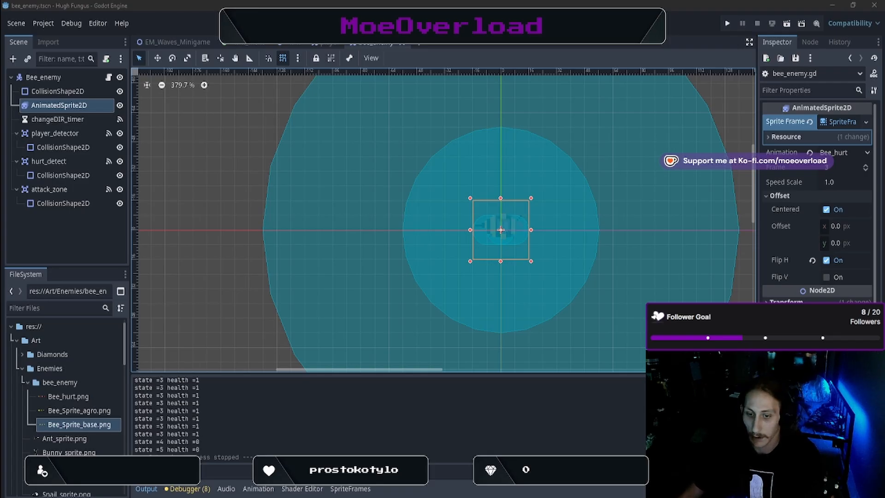
Reopen the bee's sprite frames in Godot, toggle autoplay on load for Bee_hurt, and select the Bee_agro and Bee_base animations in turn
{"action": "left_click", "coordinate": [454, 409]}
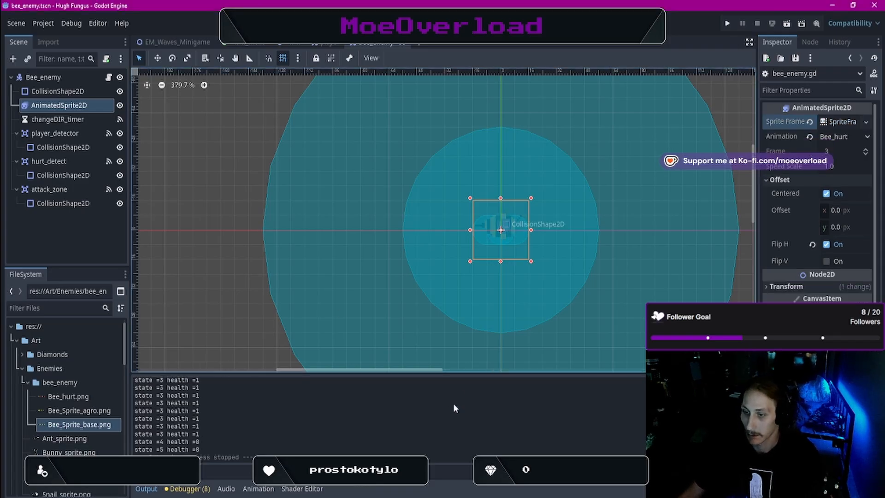
{"action": "left_click", "coordinate": [845, 123]}
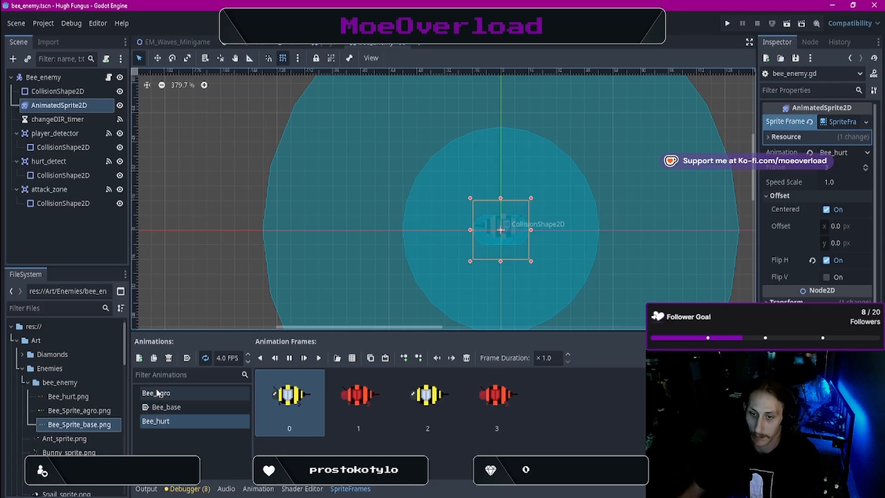
{"action": "left_click", "coordinate": [187, 358]}
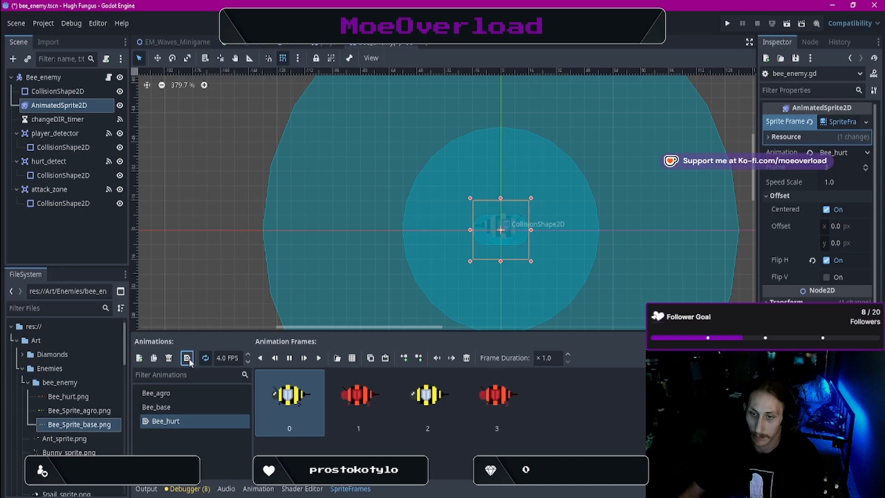
{"action": "left_click", "coordinate": [194, 406]}
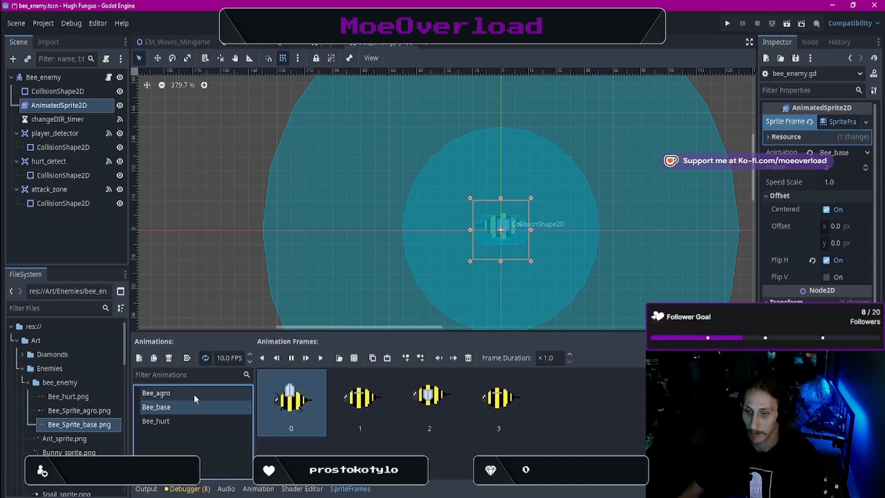
{"action": "left_click", "coordinate": [192, 392]}
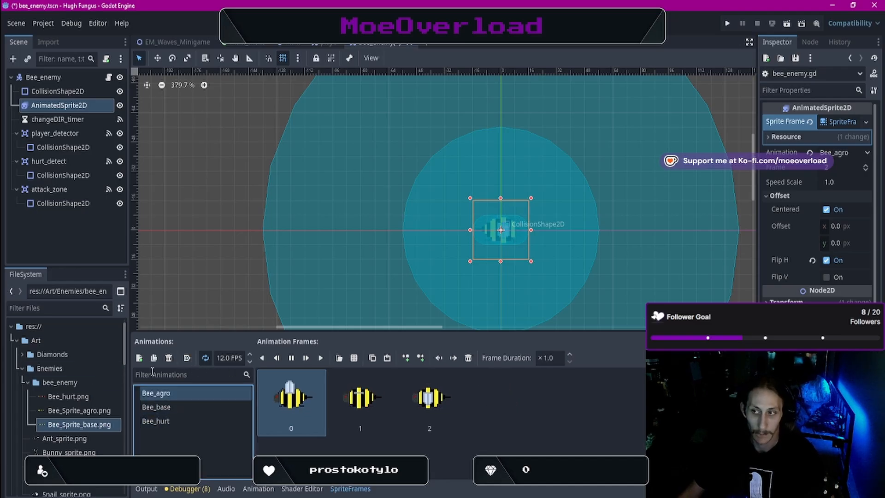
{"action": "left_click", "coordinate": [144, 406]}
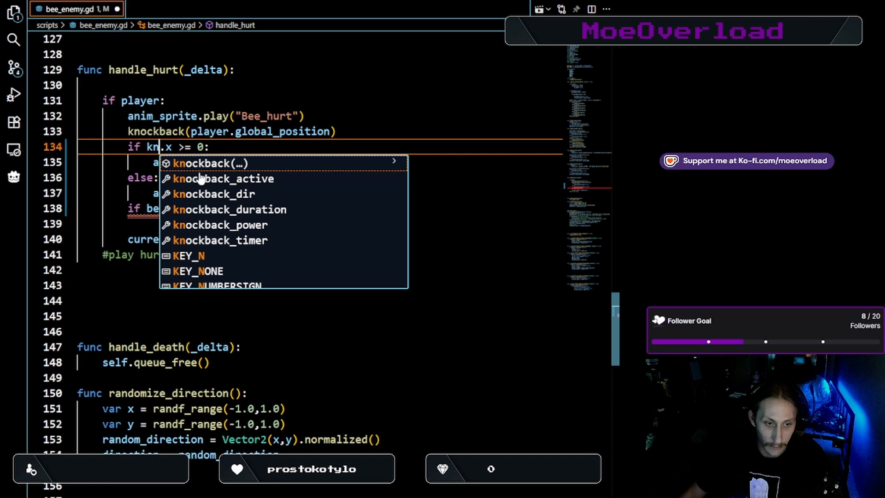
Make handle_hurt's flip condition use knockback_dir.x >= 0 and insert a blank line before the bee_health check
{"action": "left_click", "coordinate": [208, 194]}
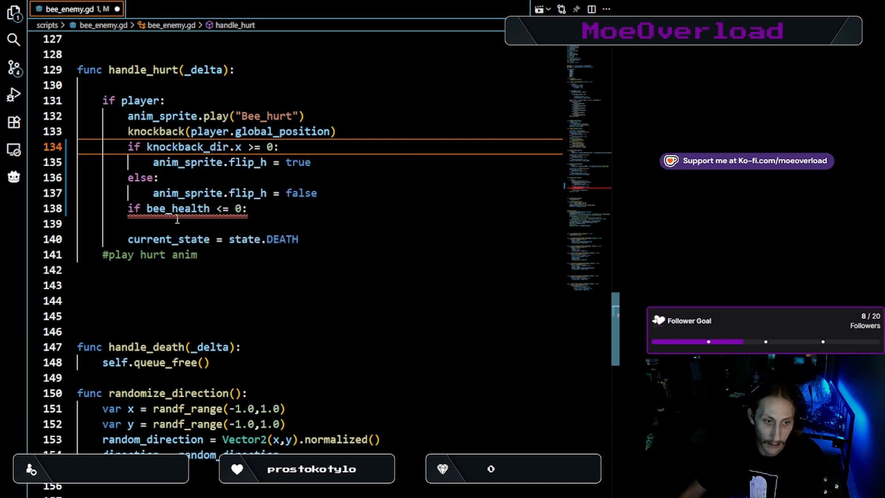
{"action": "left_click", "coordinate": [130, 222]}
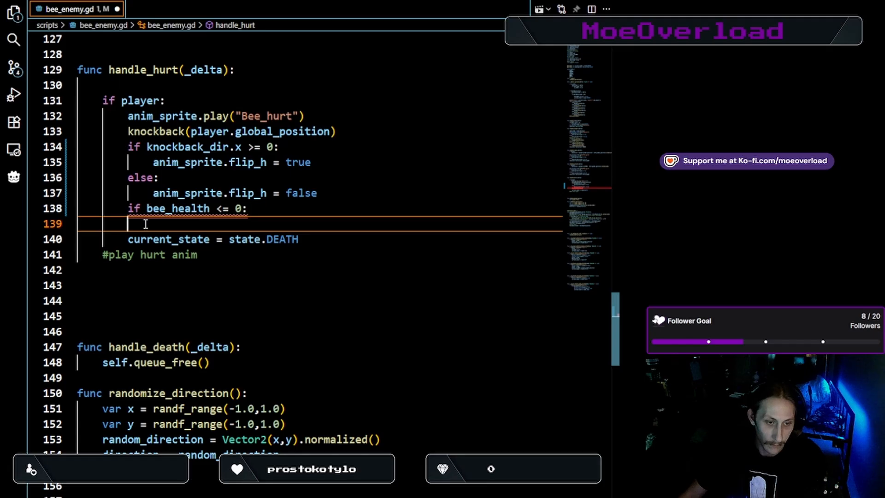
{"action": "left_click", "coordinate": [129, 209]}
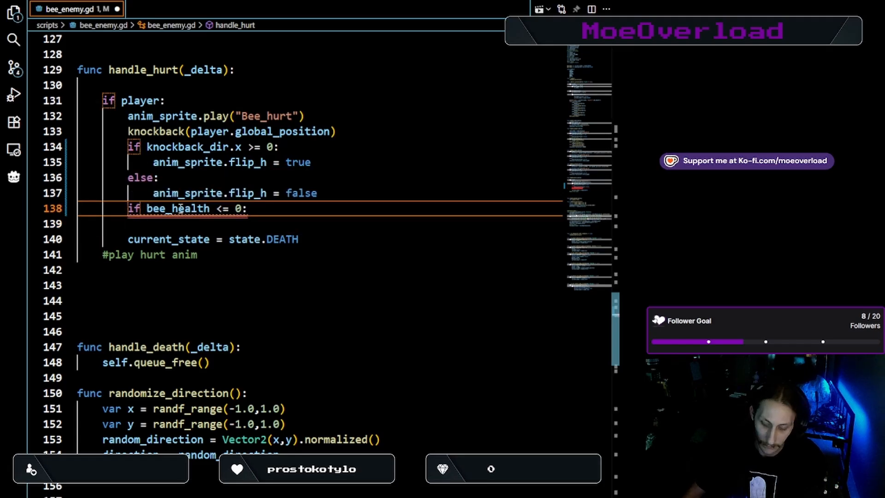
{"action": "key", "text": "Return"}
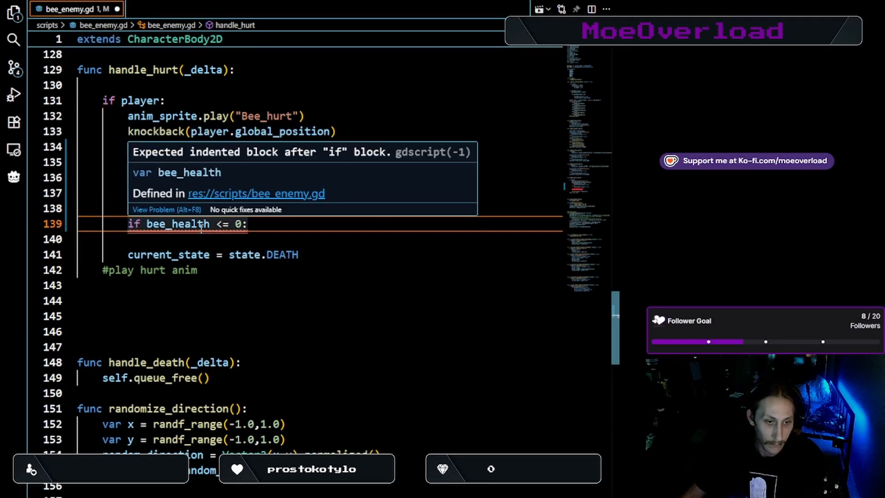
Indent current_state = state.DEATH under the bee_health <= 0 check, remove the blank line between them, and save the script
{"action": "left_click", "coordinate": [130, 255]}
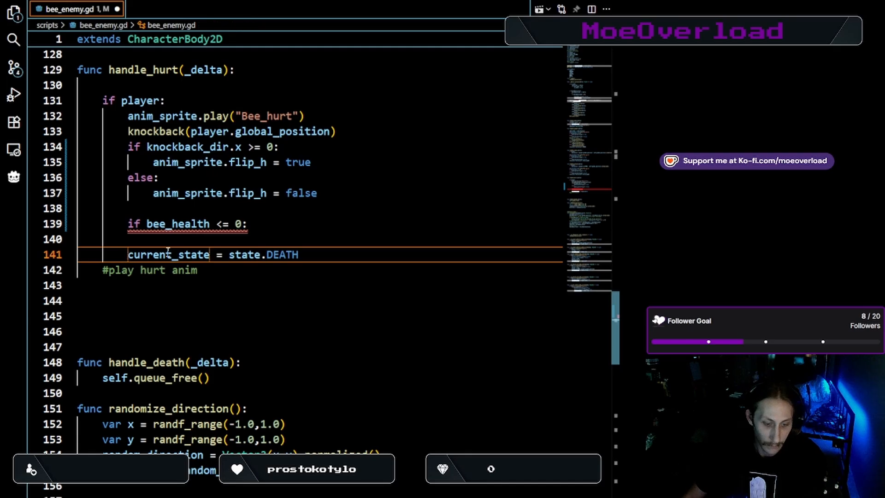
{"action": "key", "text": "Tab"}
{"action": "left_click", "coordinate": [153, 240]}
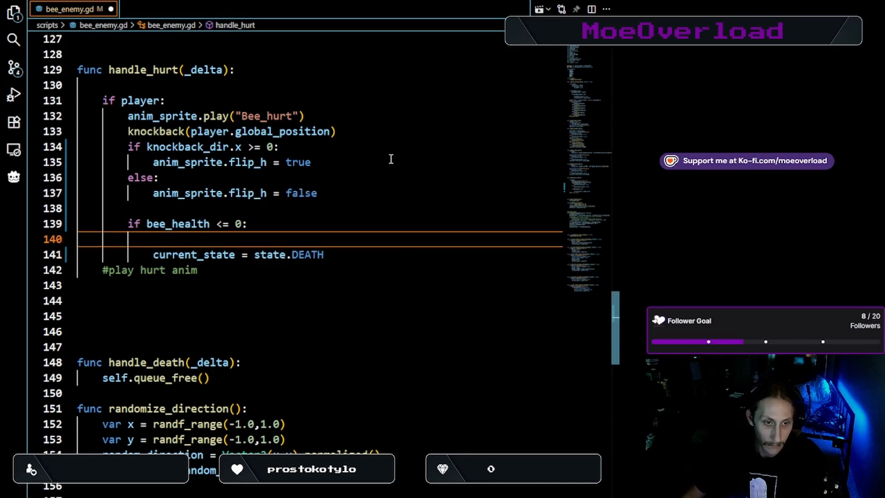
{"action": "key", "text": "BackSpace"}
{"action": "key", "text": "BackSpace"}
{"action": "key", "text": "BackSpace"}
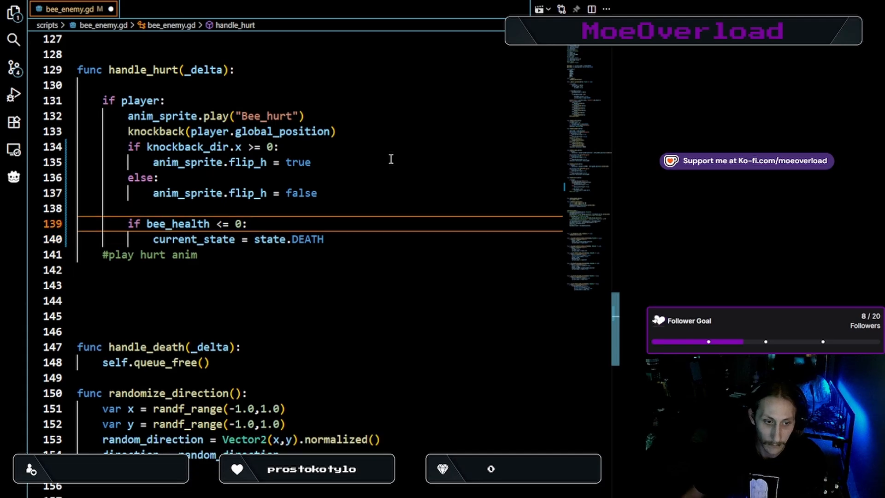
{"action": "key", "text": "ctrl+s"}
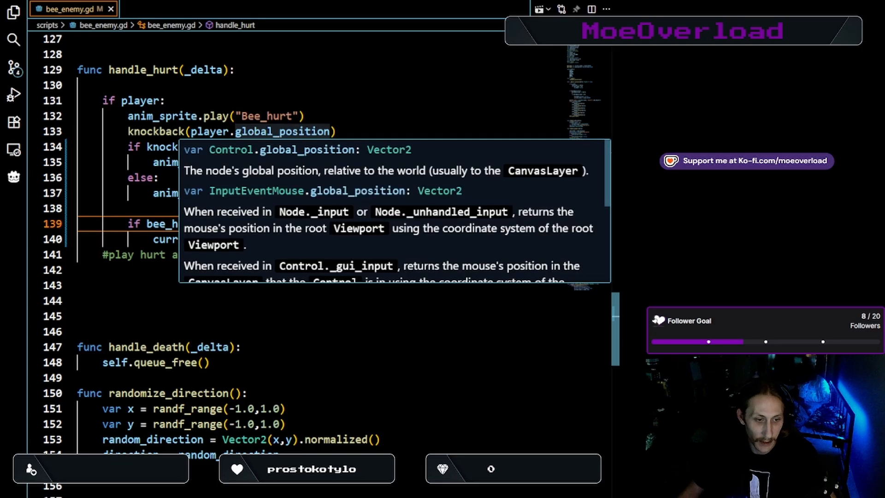
{"action": "key", "text": "Down"}
{"action": "key", "text": "Down"}
{"action": "key", "text": "Down"}
{"action": "key", "text": "Down"}
{"action": "key", "text": "Down"}
{"action": "key", "text": "Down"}
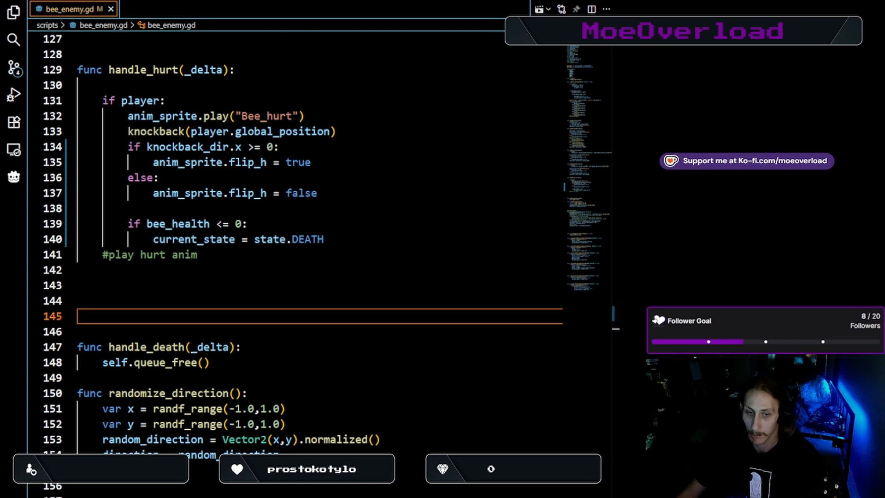
In handle_hurt, move the anim_sprite.play("Bee_hurt") line out of the player check to directly below the #play hurt anim comment
{"action": "scroll", "coordinate": [295, 262], "scroll_direction": "up", "scroll_amount": 1}
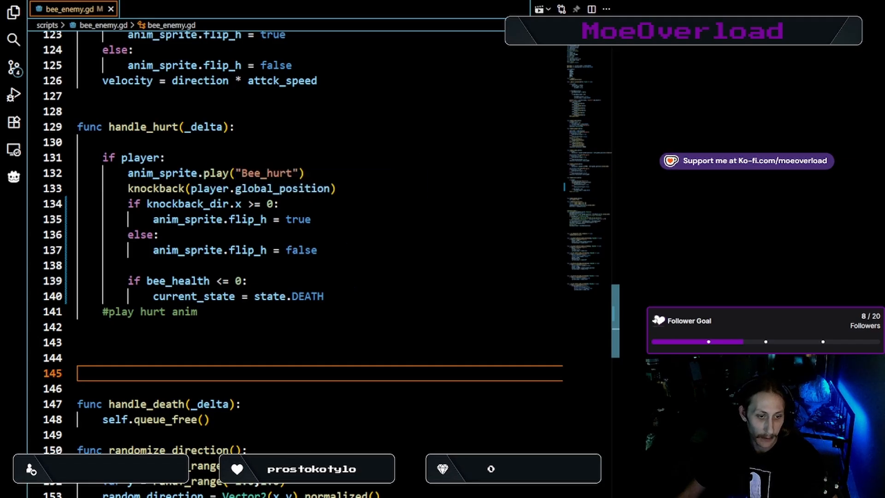
{"action": "scroll", "coordinate": [295, 230], "scroll_direction": "down", "scroll_amount": 5}
{"action": "scroll", "coordinate": [295, 230], "scroll_direction": "up", "scroll_amount": 2}
{"action": "scroll", "coordinate": [564, 186], "scroll_direction": "up", "scroll_amount": 3}
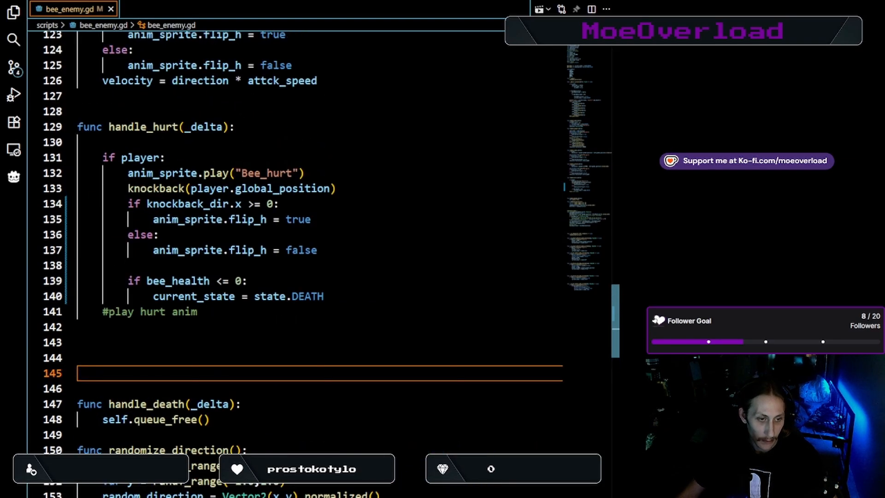
{"action": "left_click_drag", "start_coordinate": [128, 173], "coordinate": [305, 173]}
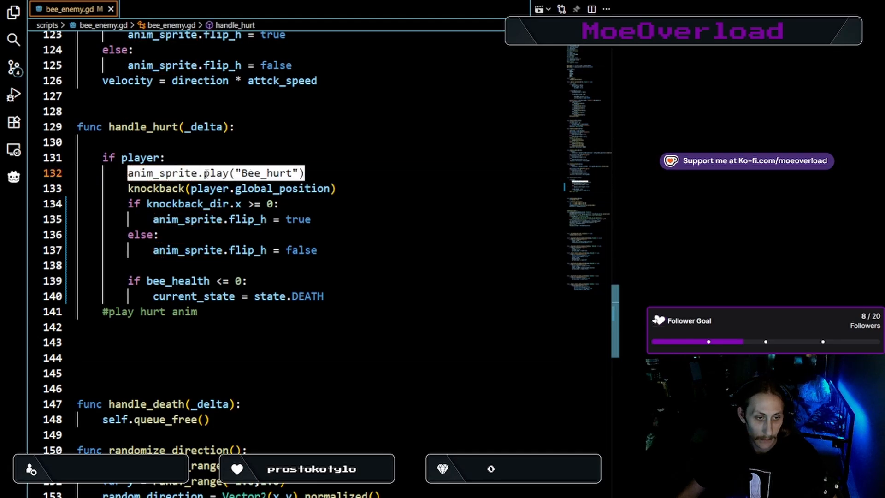
{"action": "left_click_drag", "start_coordinate": [162, 314], "coordinate": [139, 325]}
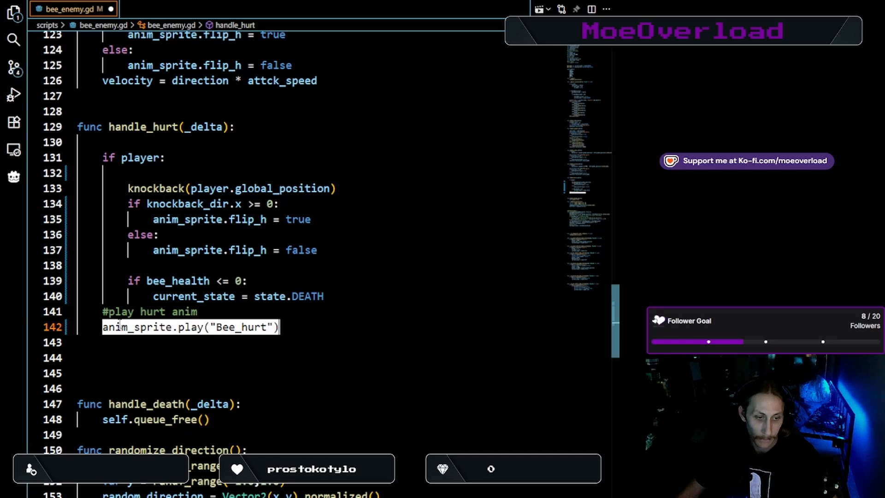
{"action": "left_click", "coordinate": [177, 321]}
{"action": "key", "text": "Home"}
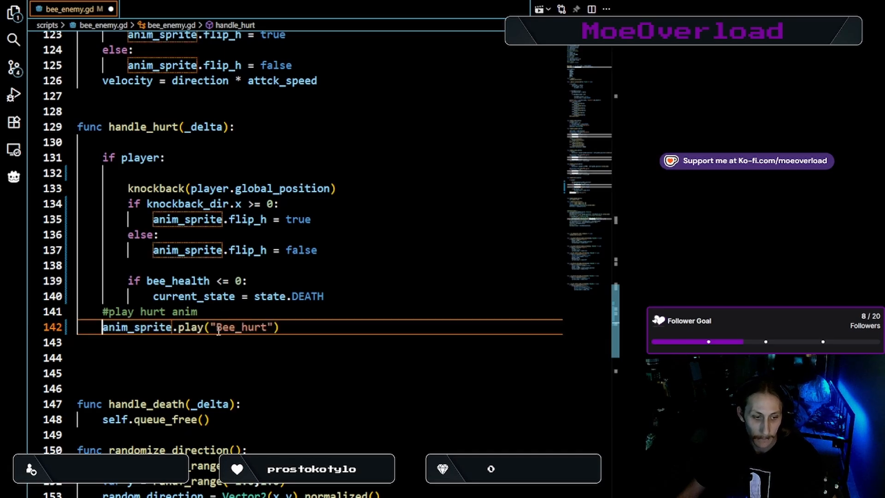
{"action": "key", "text": "Home"}
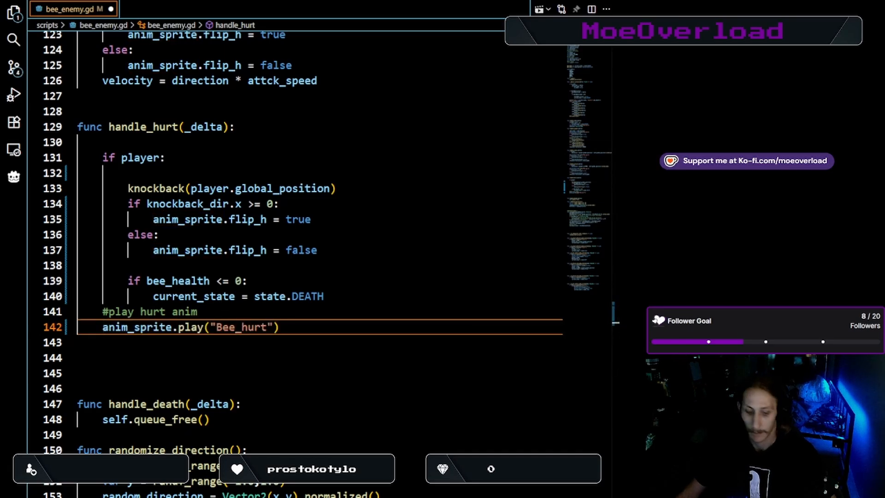
Switch to Godot, run Hugh Fungus, start playing to check the bee, and return to the Godot editor
{"action": "key", "text": "alt+Tab"}
{"action": "key", "text": "F5"}
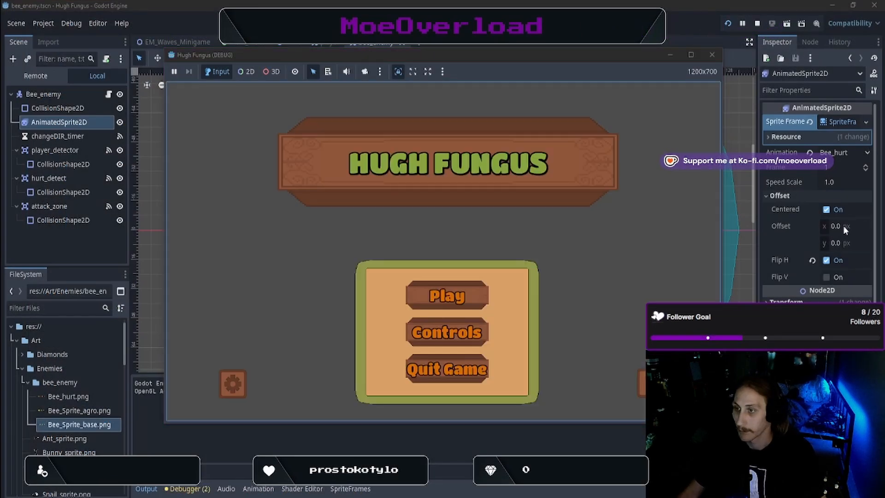
{"action": "left_click", "coordinate": [408, 302]}
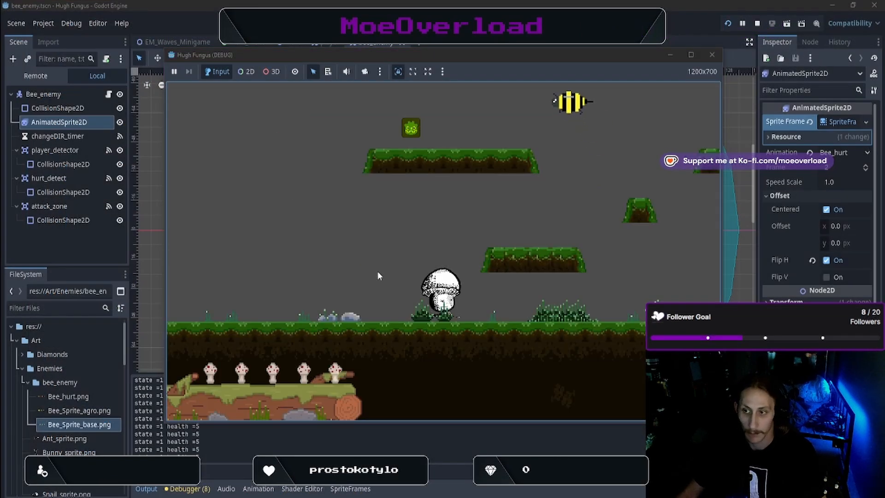
{"action": "key", "text": "alt+Tab"}
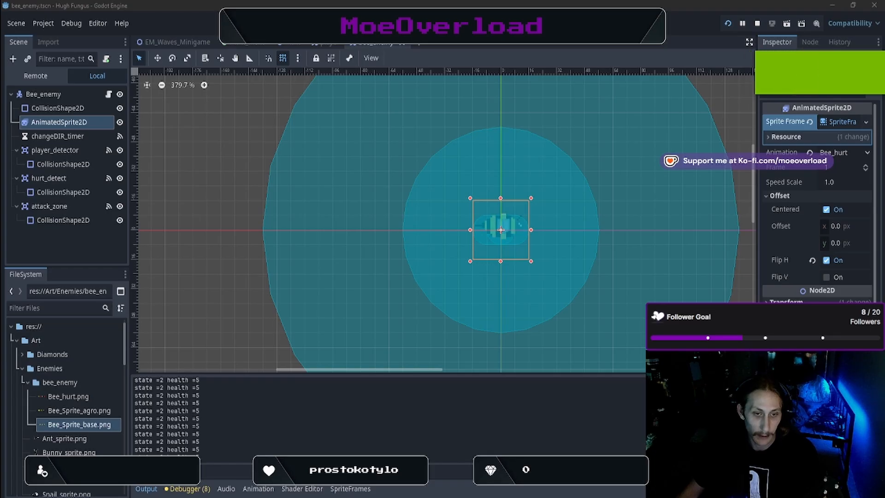
{"action": "key", "text": "alt+Tab"}
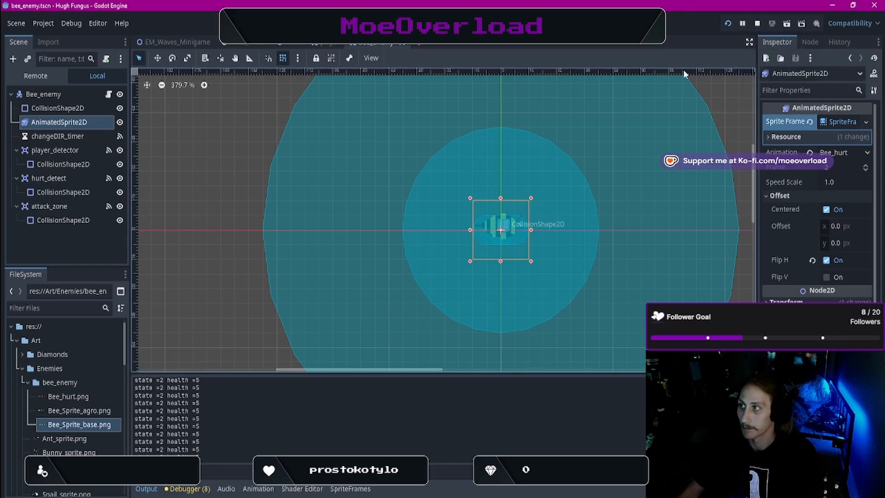
Restart the game, start playing, test the bee's hurt animation by moving the mushroom both ways, and minimize the game window
{"action": "left_click", "coordinate": [727, 23]}
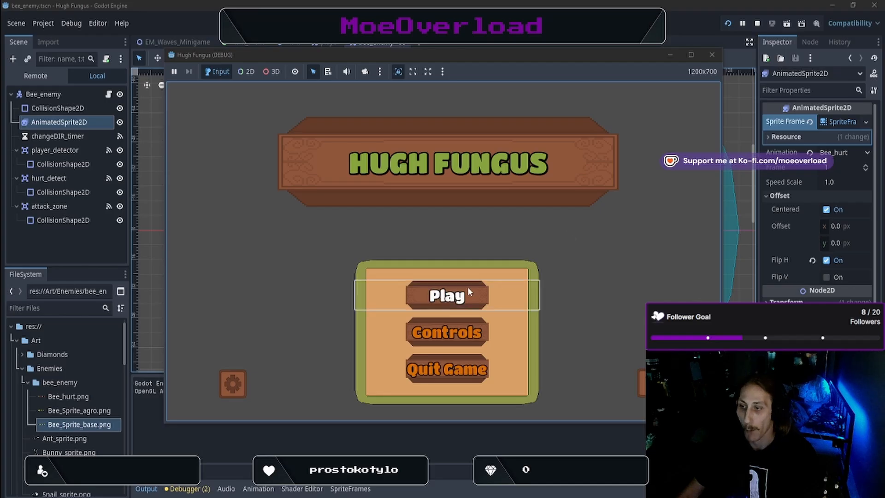
{"action": "left_click", "coordinate": [467, 288]}
{"action": "key", "text": "Left"}
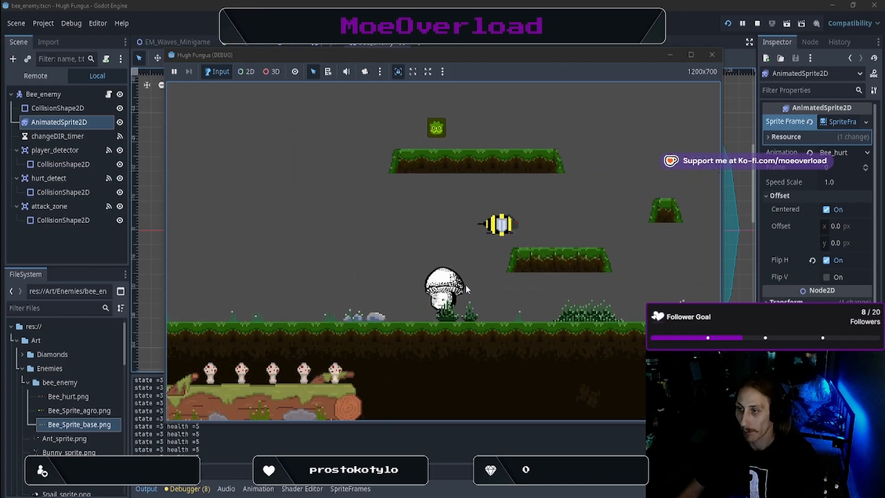
{"action": "key", "text": "Left"}
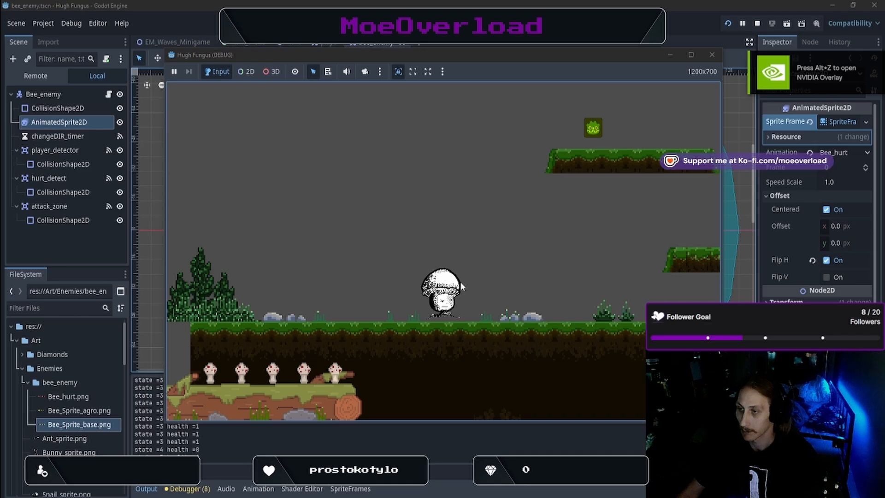
{"action": "key", "text": "Right"}
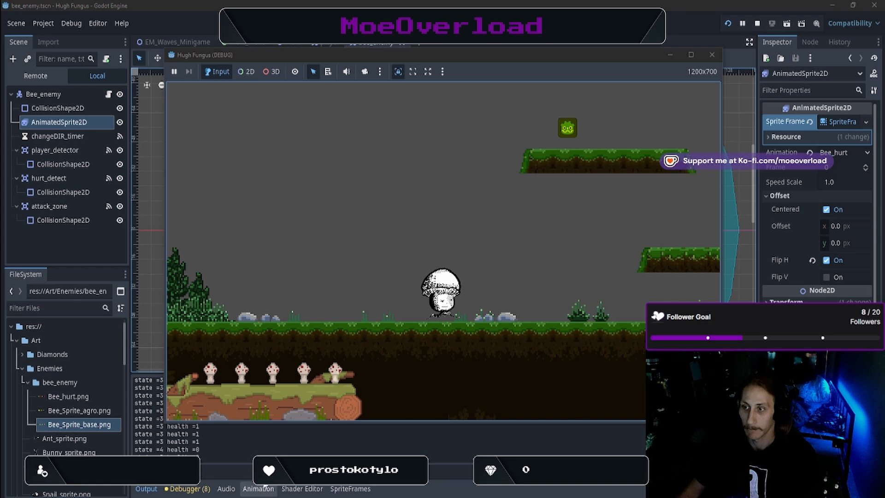
{"action": "left_click", "coordinate": [670, 55]}
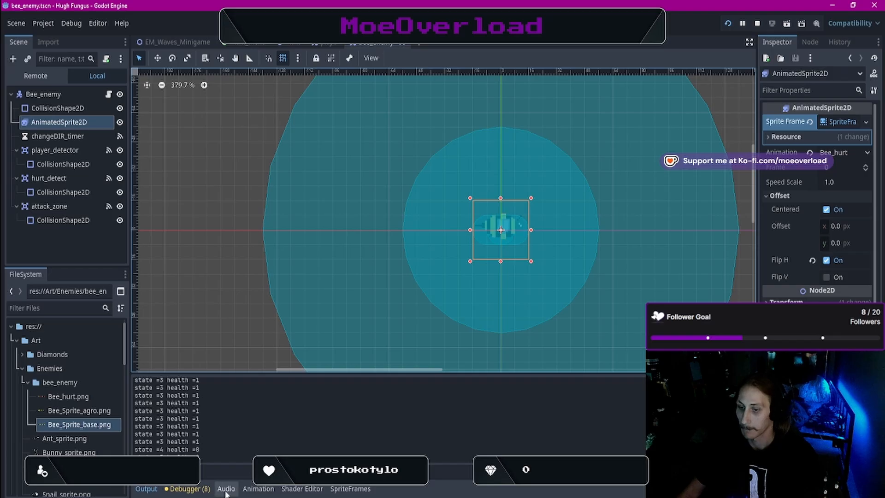
Reopen the bee's sprite frames and delete both yellow frames from the Bee_hurt animation, keeping only the red ones
{"action": "left_click", "coordinate": [91, 428]}
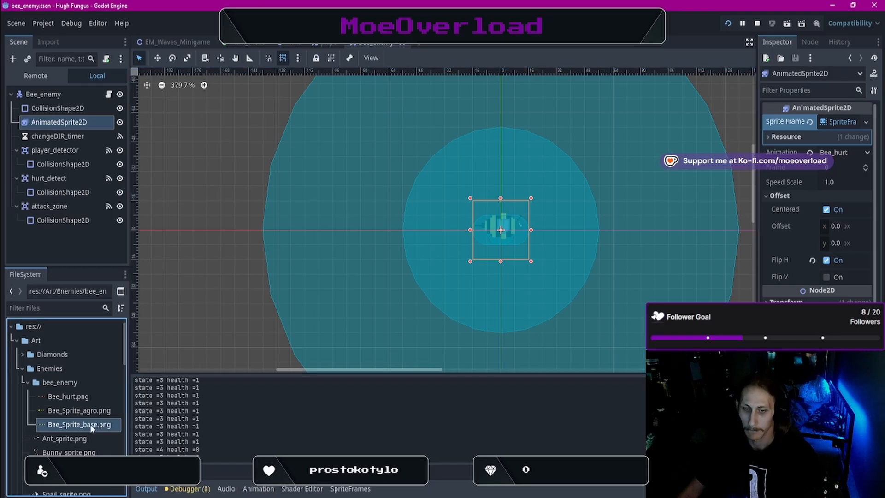
{"action": "left_click", "coordinate": [851, 122]}
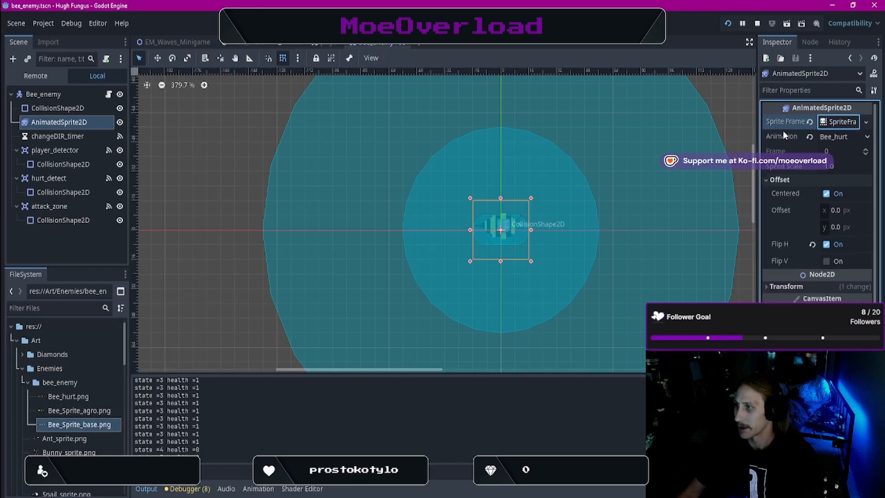
{"action": "left_click", "coordinate": [857, 122]}
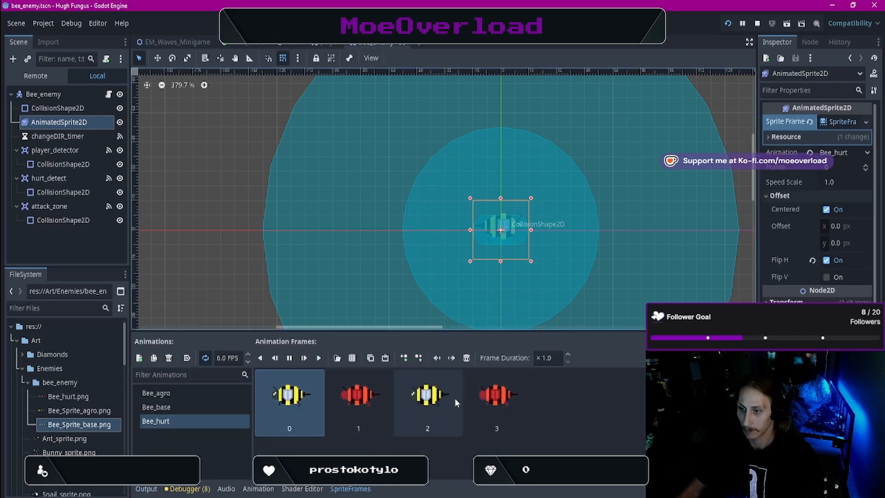
{"action": "left_click", "coordinate": [298, 405]}
{"action": "left_click", "coordinate": [467, 358]}
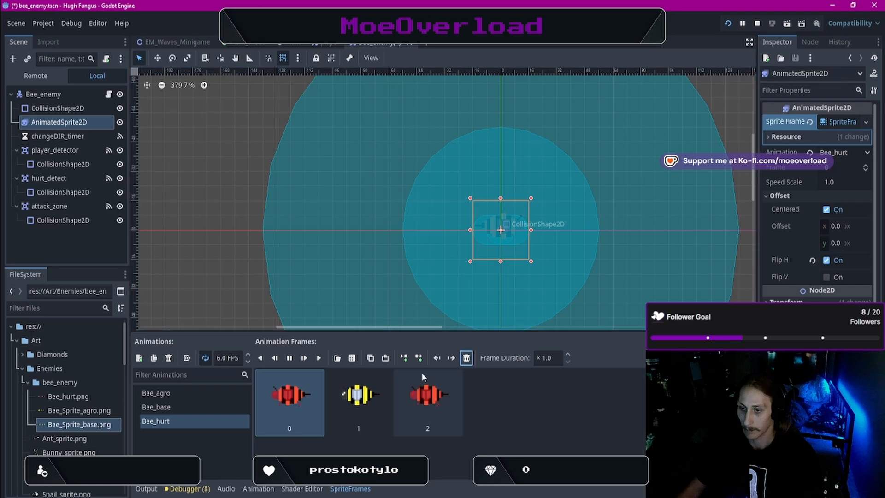
{"action": "left_click", "coordinate": [360, 397]}
{"action": "left_click", "coordinate": [467, 358]}
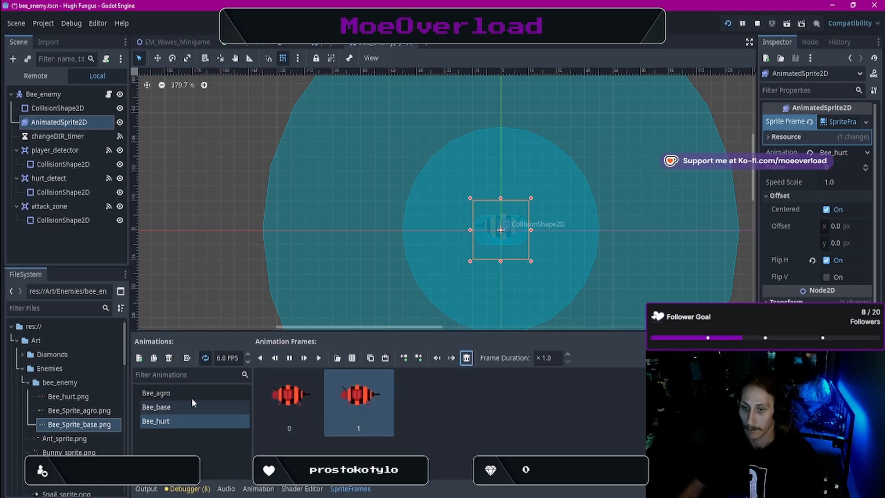
Restart the game, start playing, test the red hurt animation by fighting the bee from both sides, and close the game
{"action": "left_click", "coordinate": [727, 23]}
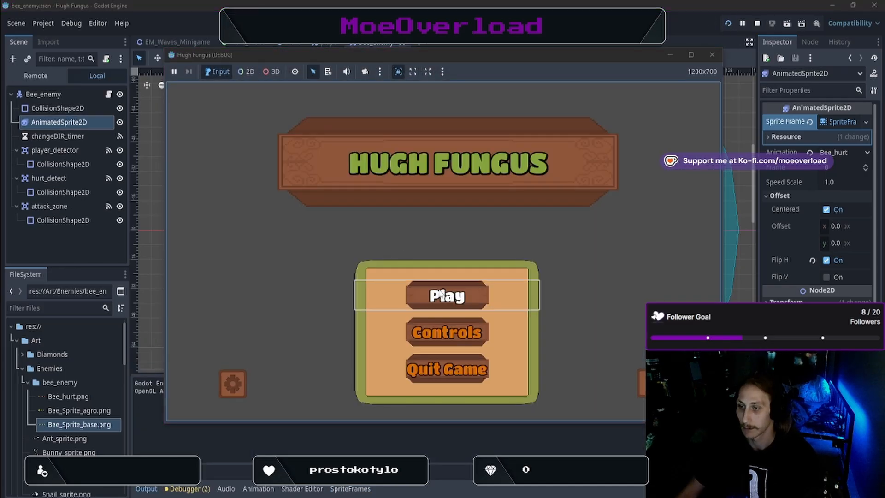
{"action": "left_click", "coordinate": [445, 295]}
{"action": "key", "text": "Right"}
{"action": "key", "text": "space"}
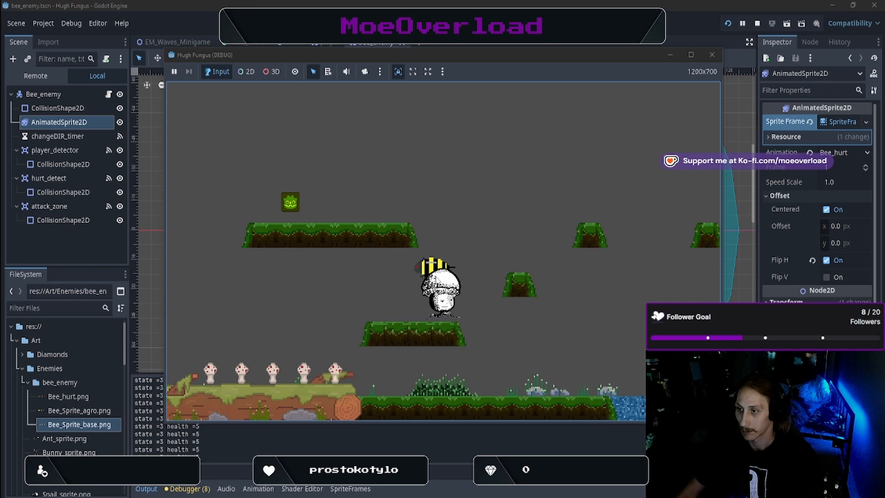
{"action": "key", "text": "Left"}
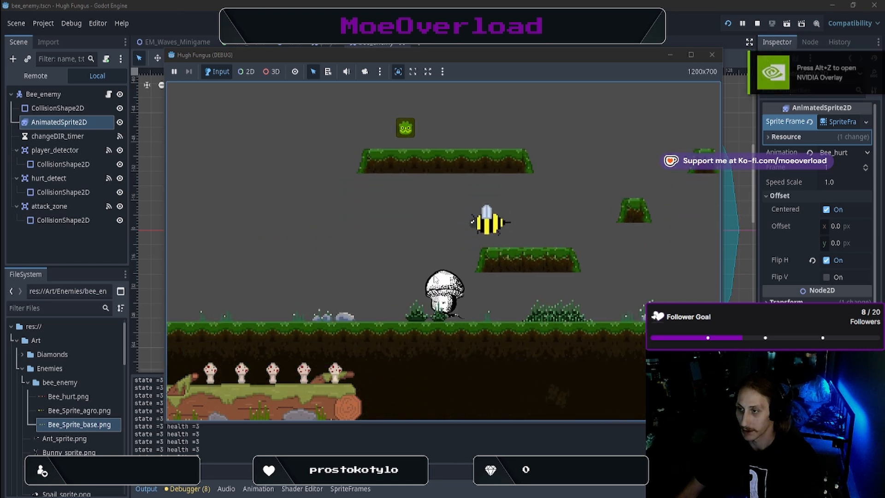
{"action": "key", "text": "Left"}
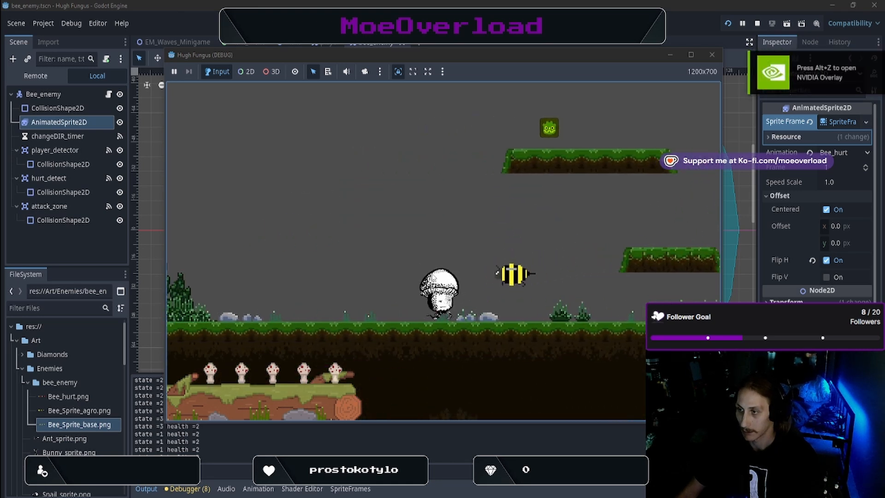
{"action": "key", "text": "space"}
{"action": "key", "text": "Right"}
{"action": "key", "text": "Right"}
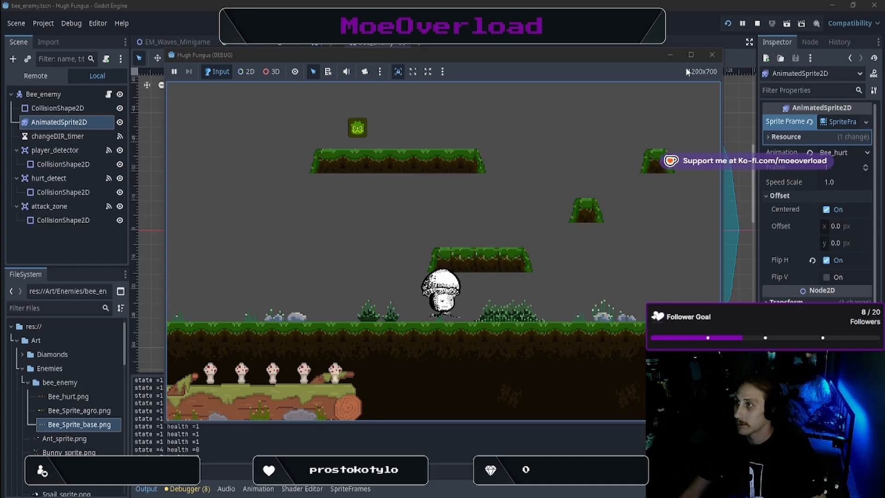
{"action": "left_click", "coordinate": [711, 56]}
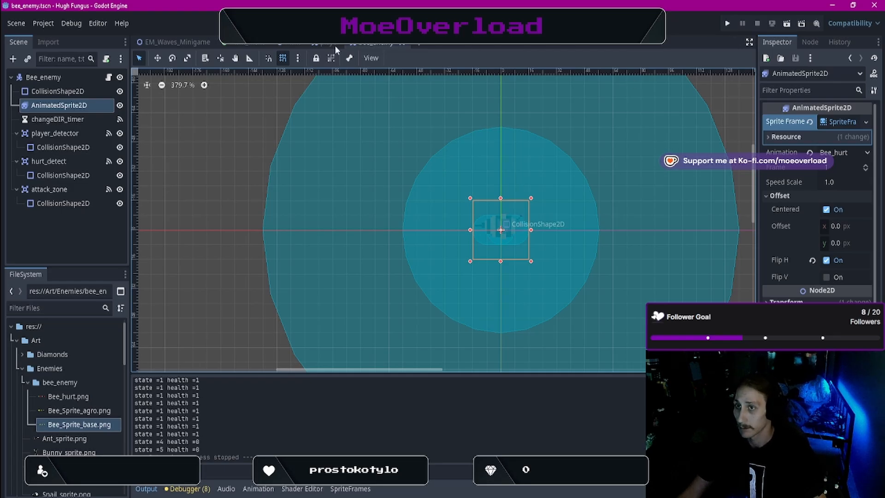
Switch to the main scene and examine the level layout around Bee_enemy
{"action": "mouse_move", "coordinate": [288, 46]}
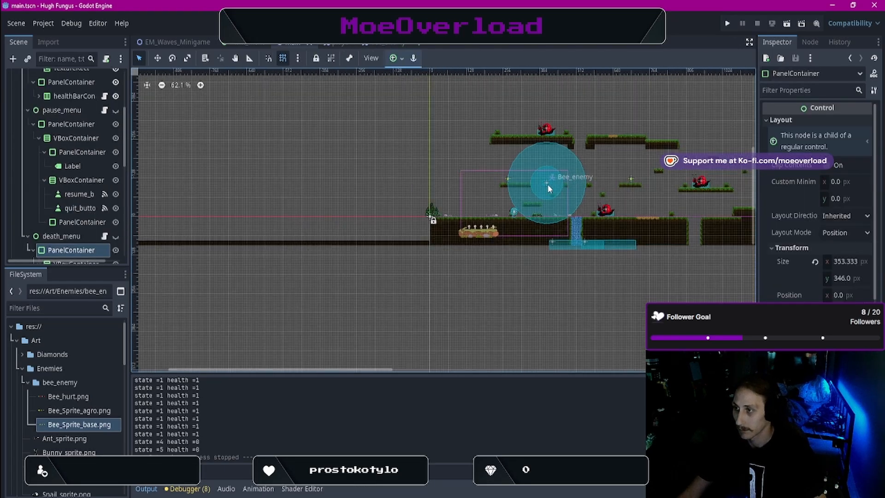
{"action": "scroll", "coordinate": [596, 172], "scroll_direction": "down", "scroll_amount": 3}
{"action": "middle_click_drag", "start_coordinate": [657, 130], "coordinate": [540, 239]}
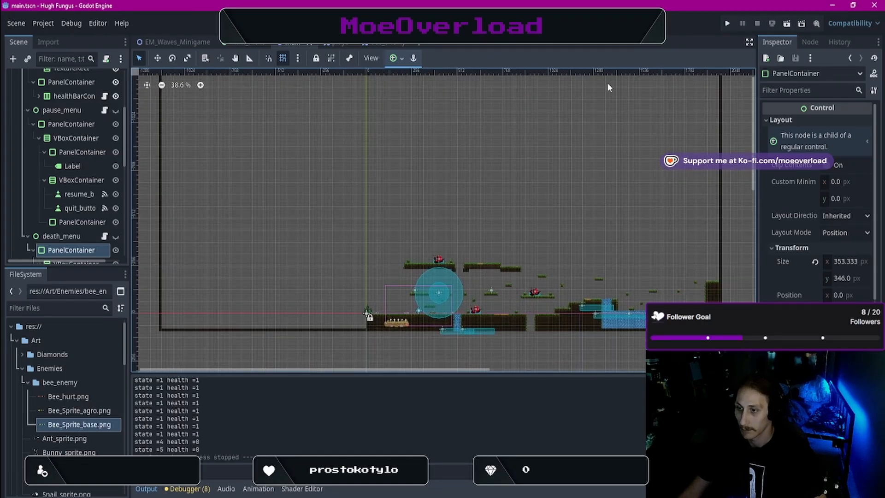
Run the game, start playing, and lead the mushroom across the floating platforms past the bee and snails to the stepped ground
{"action": "left_click", "coordinate": [727, 24]}
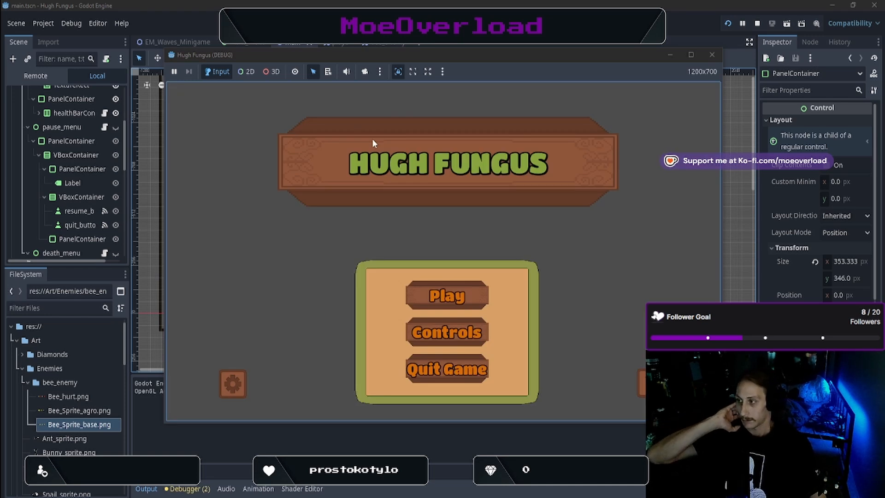
{"action": "left_click", "coordinate": [444, 294]}
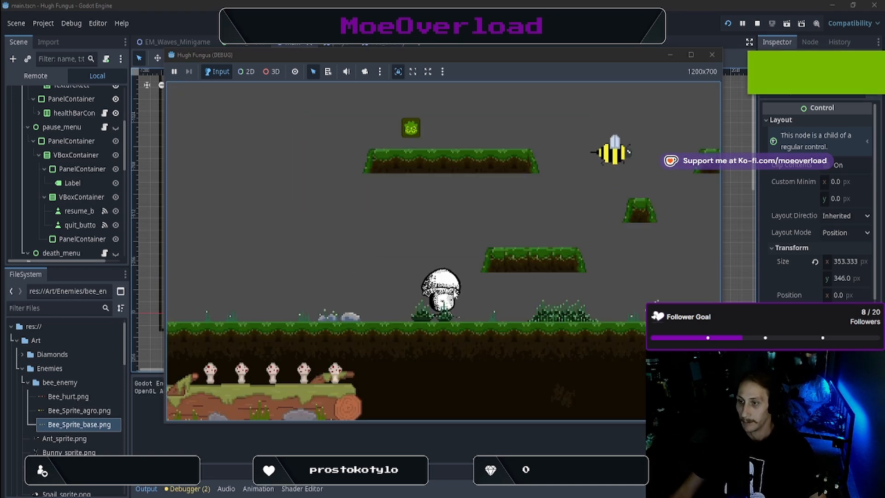
{"action": "key", "text": "Right"}
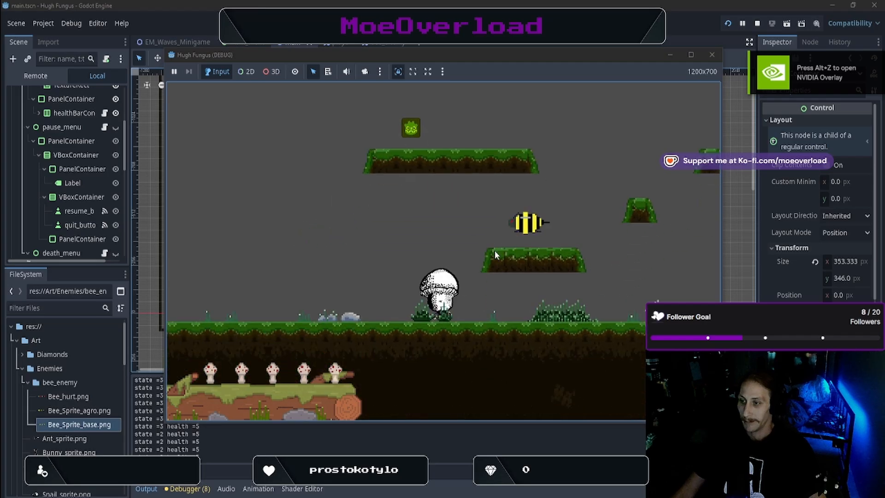
{"action": "key", "text": "space"}
{"action": "key", "text": "Left"}
{"action": "key", "text": "space"}
{"action": "key", "text": "Right"}
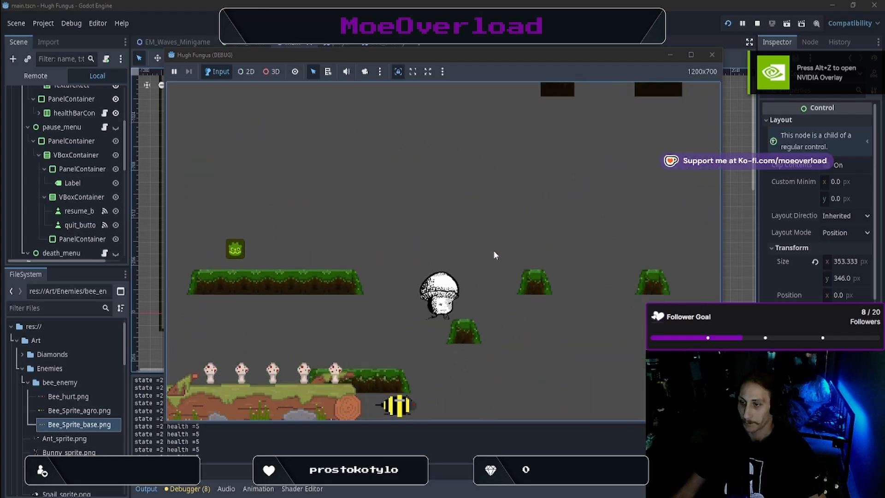
{"action": "key", "text": "space"}
{"action": "key", "text": "Left"}
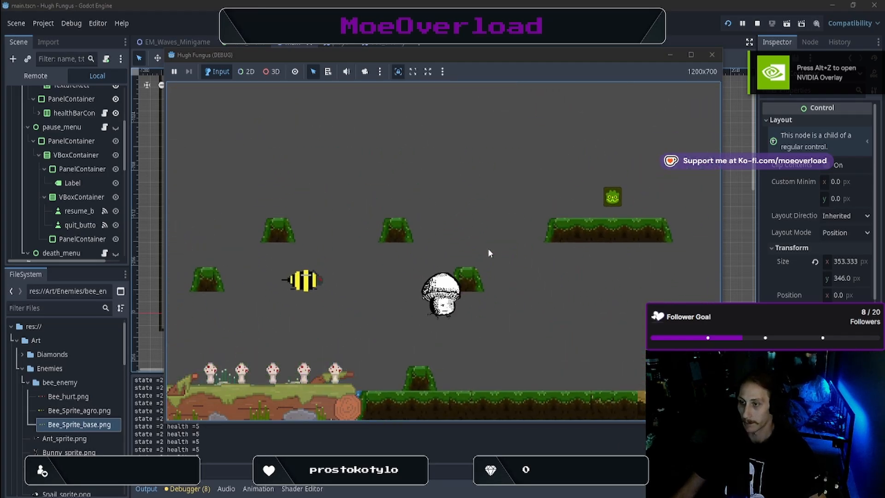
{"action": "key", "text": "space"}
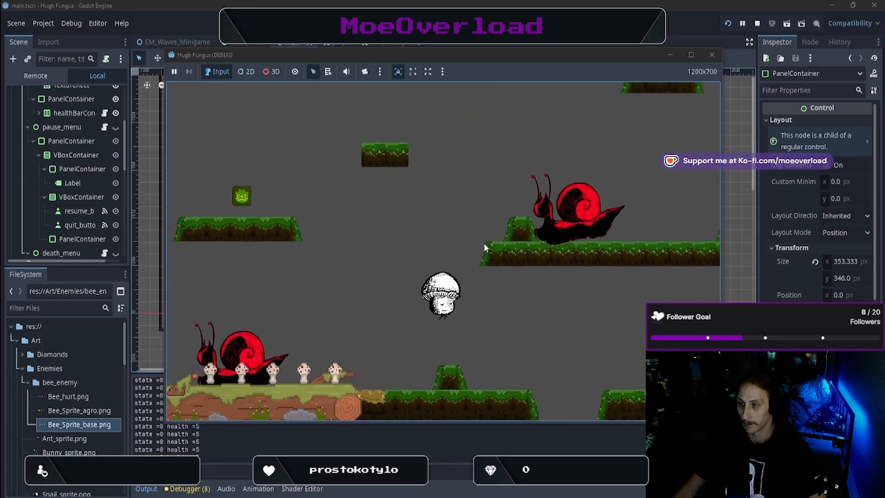
{"action": "key", "text": "Right"}
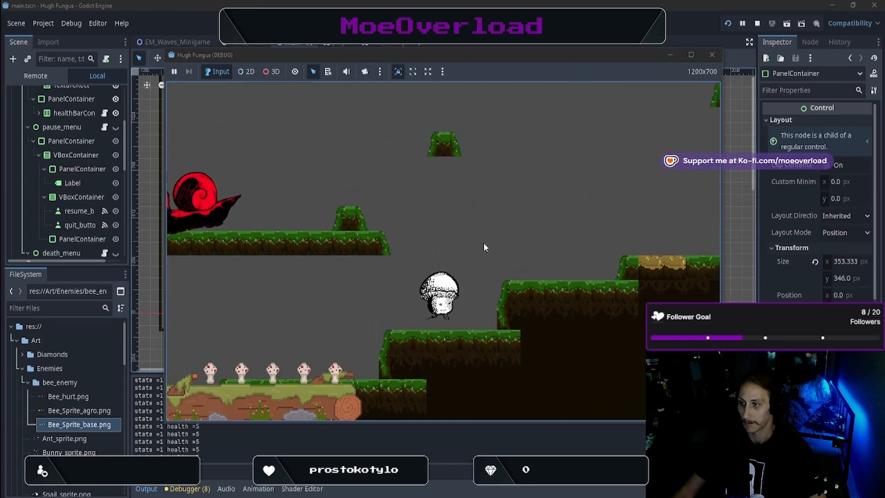
{"action": "key", "text": "space"}
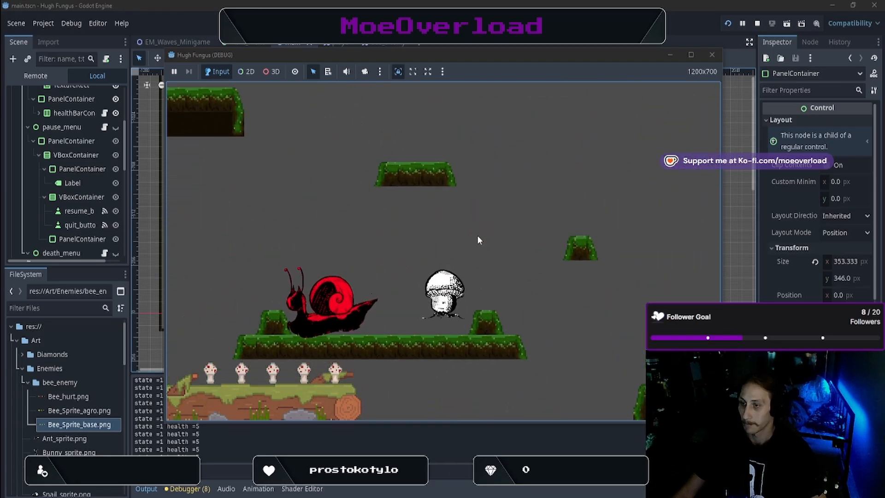
Climb the mushroom from the snail's long platform by way of the small block to the higher floating platform
{"action": "key", "text": "Right"}
{"action": "key", "text": "space"}
{"action": "key", "text": "Left"}
{"action": "key", "text": "space"}
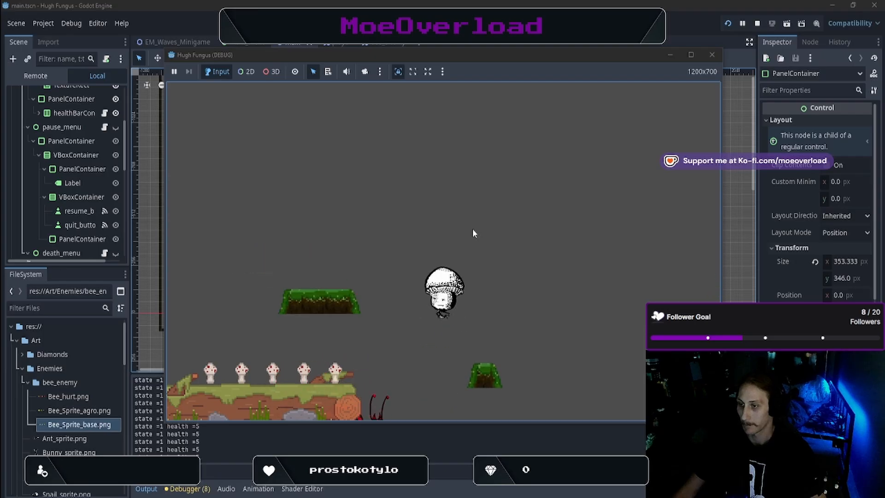
{"action": "key", "text": "space"}
{"action": "key", "text": "Right"}
{"action": "key", "text": "space"}
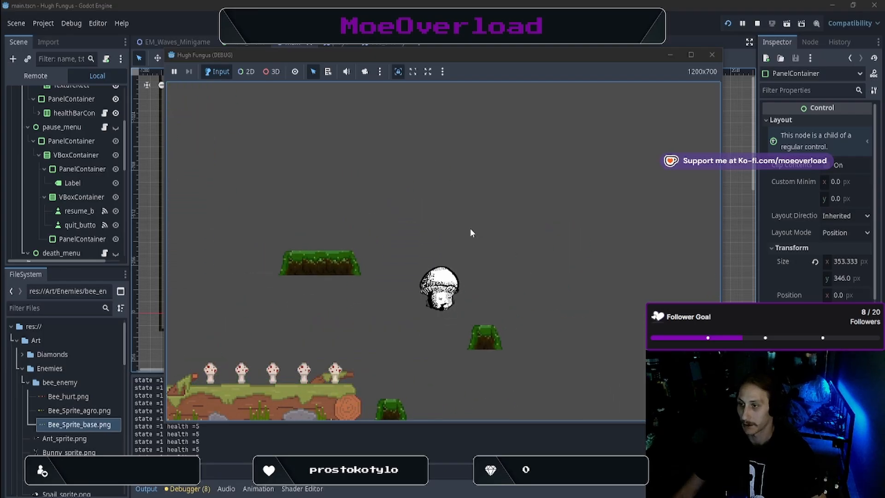
{"action": "key", "text": "Left"}
{"action": "key", "text": "space"}
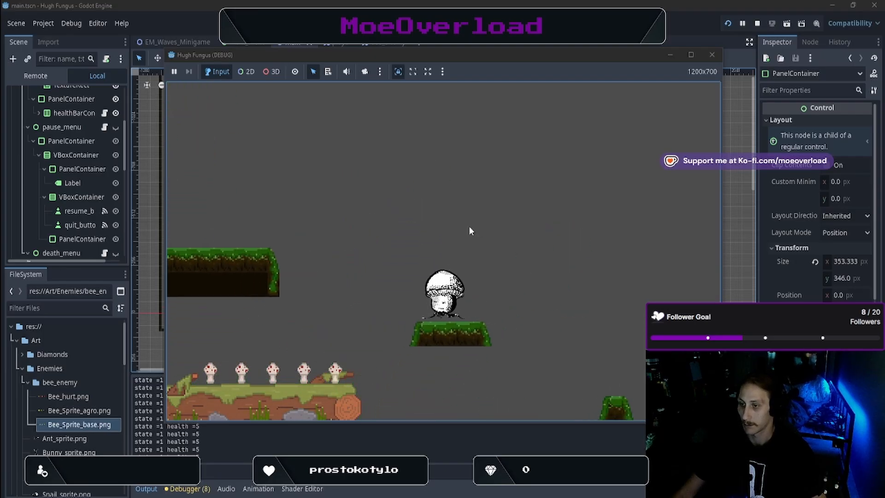
Try jumping the mushroom from the floating platform to the upper ledge, and climb back up by way of the small block
{"action": "key", "text": "space"}
{"action": "key", "text": "Right"}
{"action": "key", "text": "space"}
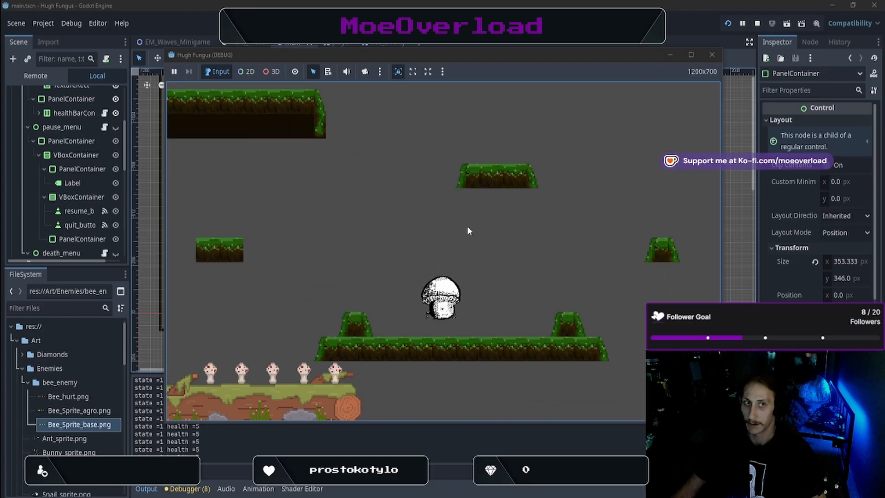
{"action": "key", "text": "space"}
{"action": "key", "text": "space"}
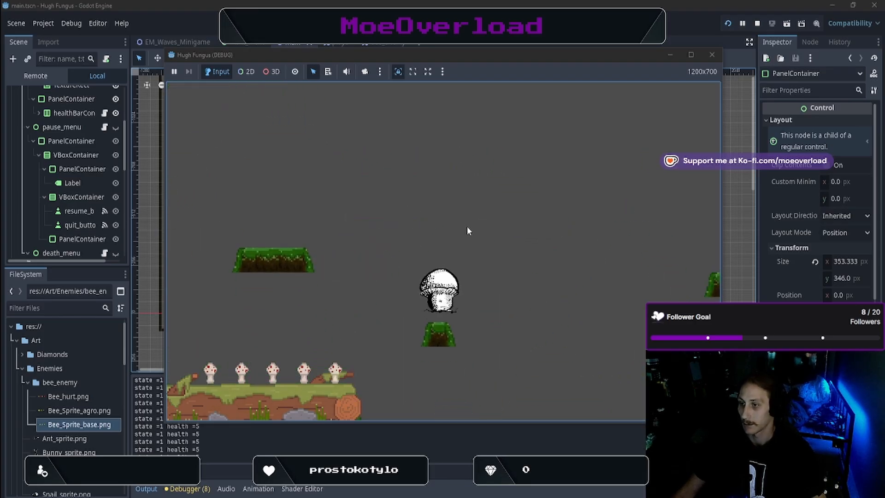
{"action": "key", "text": "Left"}
{"action": "key", "text": "space"}
{"action": "key", "text": "Right"}
{"action": "key", "text": "space"}
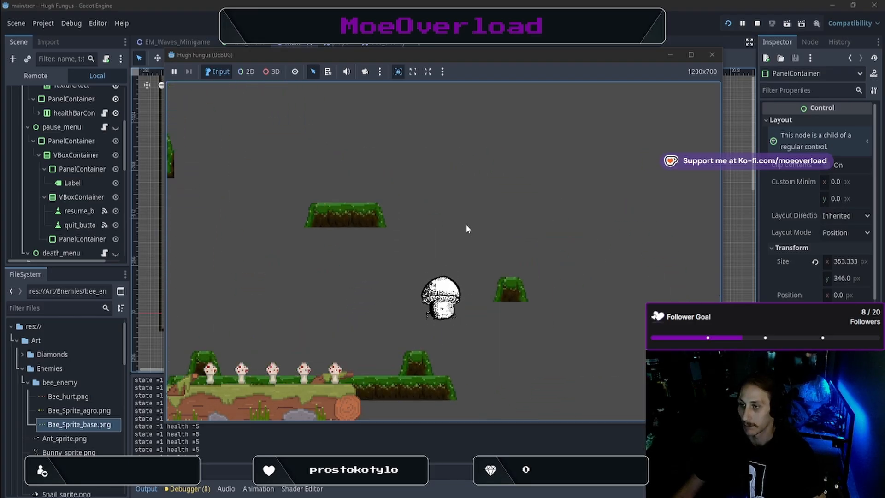
{"action": "key", "text": "space"}
{"action": "key", "text": "Left"}
{"action": "key", "text": "space"}
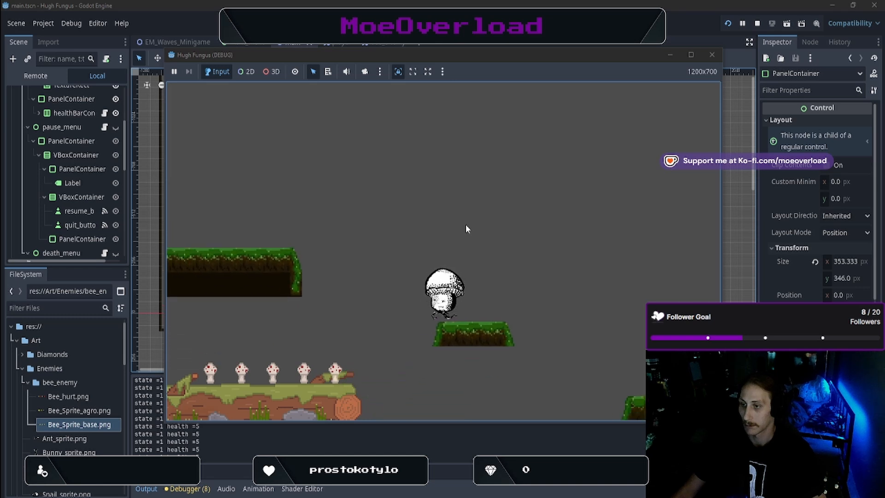
Attempt the climb once more from the long platform and jump the mushroom onto the upper ledge
{"action": "key", "text": "space"}
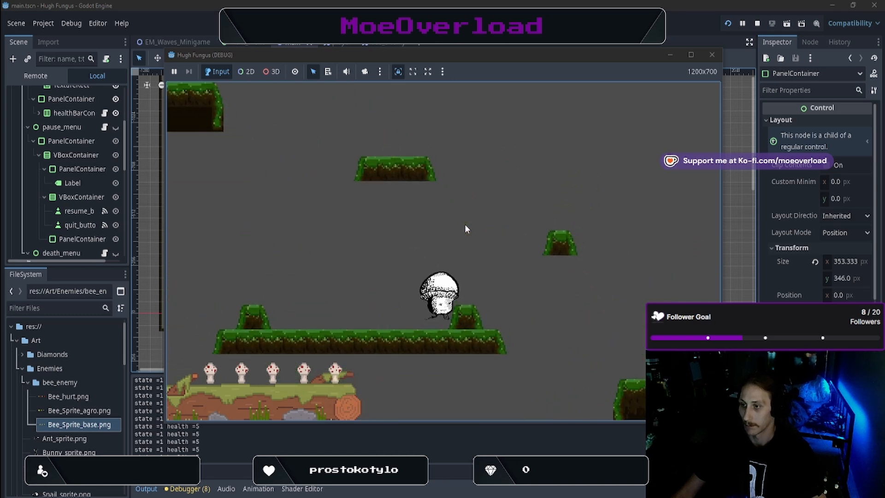
{"action": "key", "text": "Right"}
{"action": "key", "text": "space"}
{"action": "key", "text": "Left"}
{"action": "key", "text": "space"}
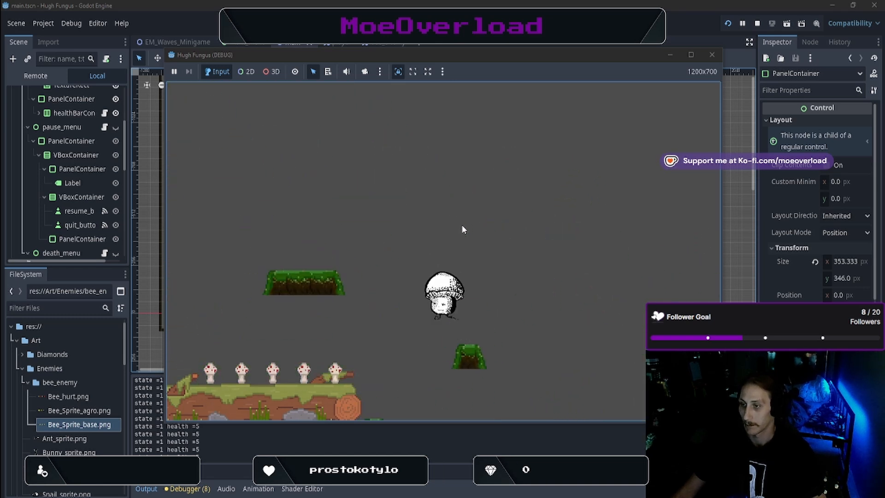
{"action": "key", "text": "Left"}
{"action": "key", "text": "space"}
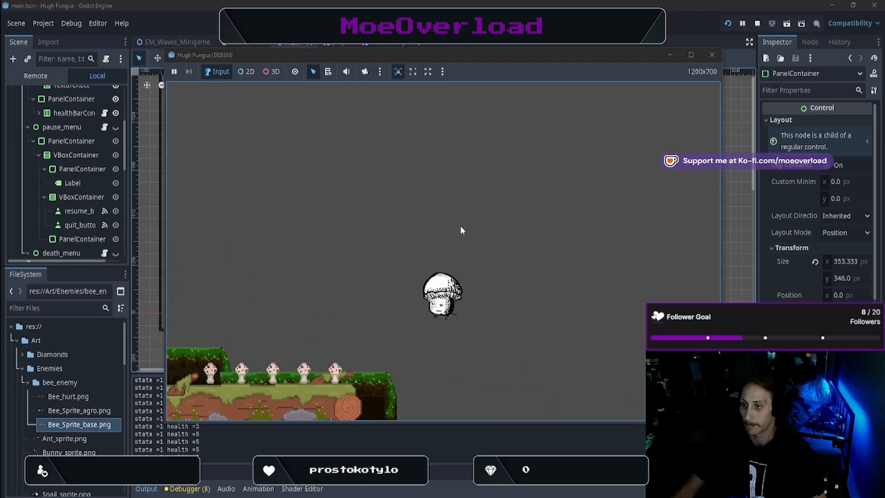
Test the snail on the upper ground with the mushroom, and drop down to the lower platforms near the bee
{"action": "key", "text": "Right"}
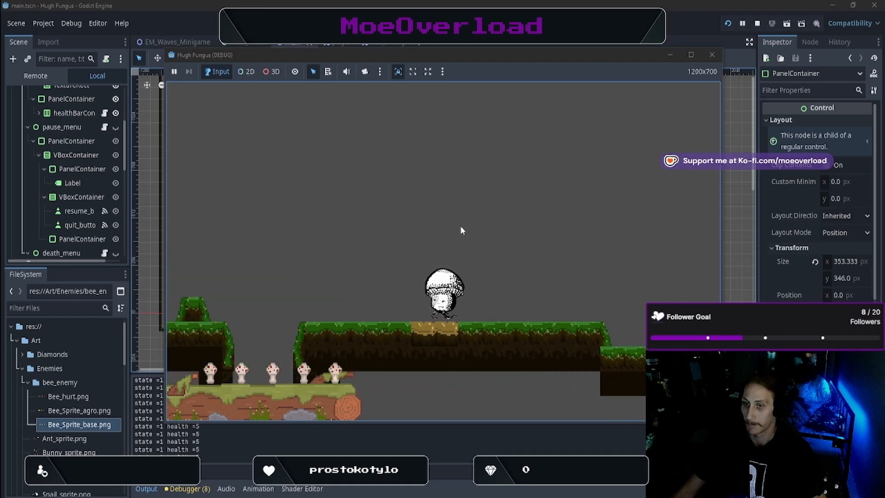
{"action": "key", "text": "Left"}
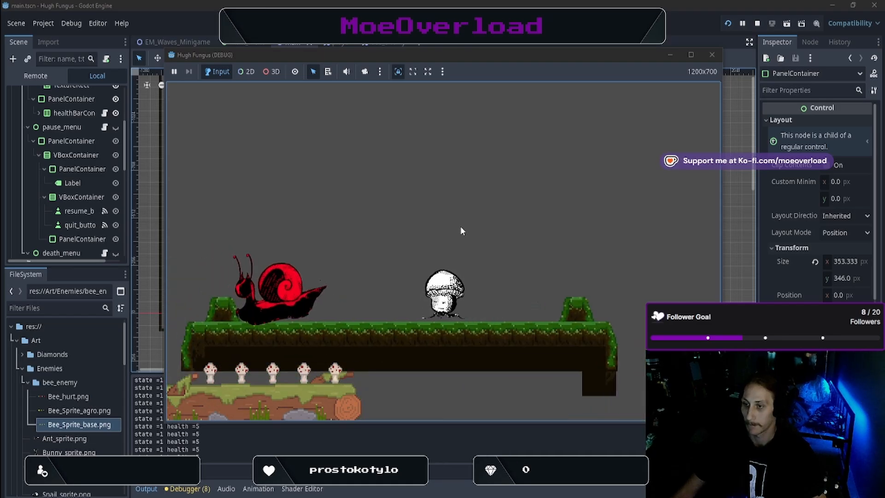
{"action": "key", "text": "Right"}
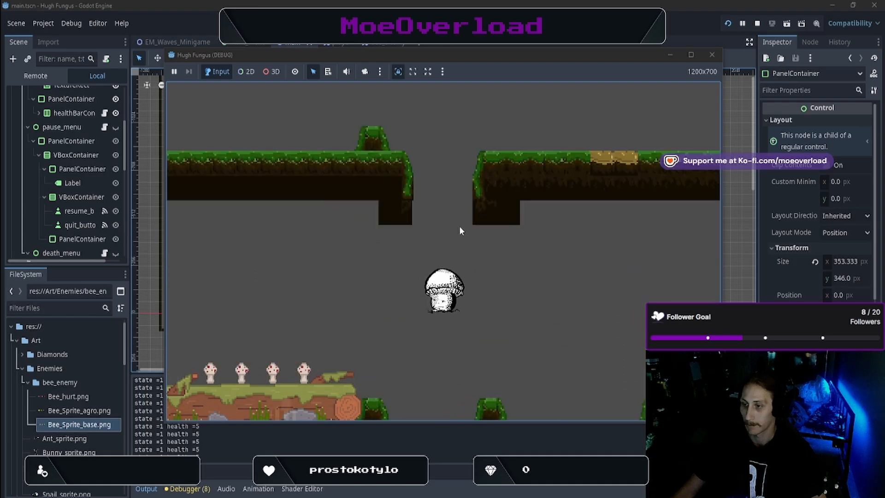
{"action": "key", "text": "Left"}
{"action": "key", "text": "space"}
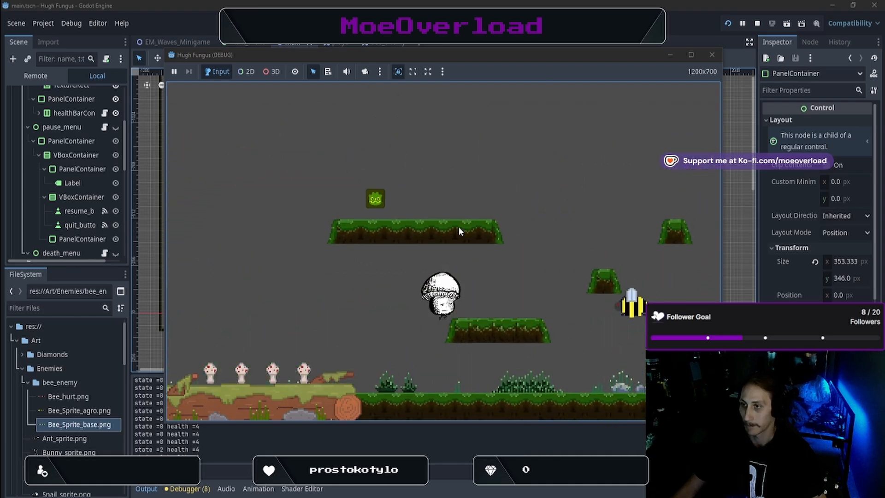
Test the bee's hurt reaction by jumping around it and fighting it from both sides among the lower platforms
{"action": "key", "text": "Right"}
{"action": "key", "text": "space"}
{"action": "key", "text": "Left"}
{"action": "key", "text": "space"}
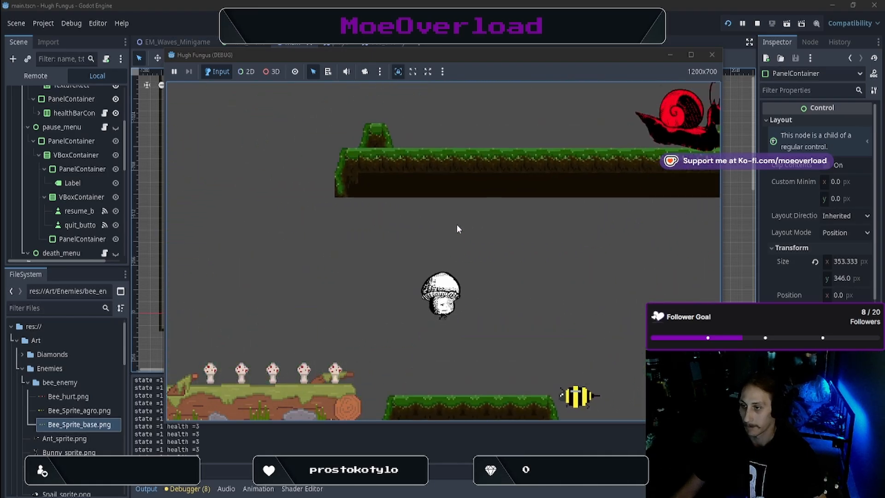
{"action": "key", "text": "Right"}
{"action": "key", "text": "Right"}
{"action": "key", "text": "space"}
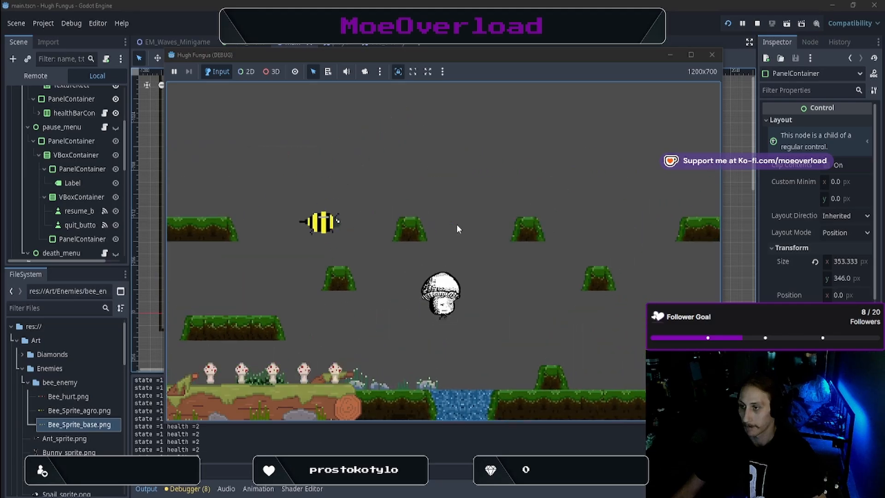
{"action": "key", "text": "Left"}
{"action": "key", "text": "space"}
{"action": "key", "text": "Right"}
{"action": "key", "text": "Left"}
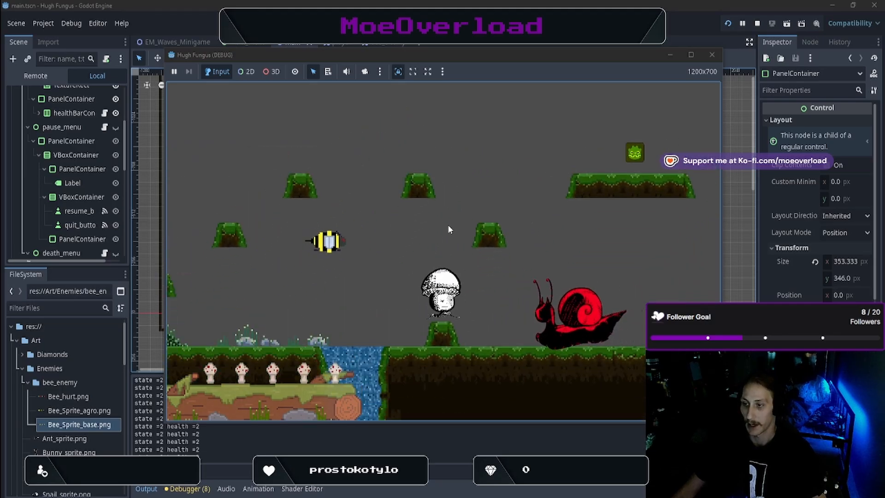
Test the bee's chase by jumping past the green pickup platform and on to the long platform
{"action": "key", "text": "space"}
{"action": "key", "text": "Right"}
{"action": "key", "text": "space"}
{"action": "key", "text": "Right"}
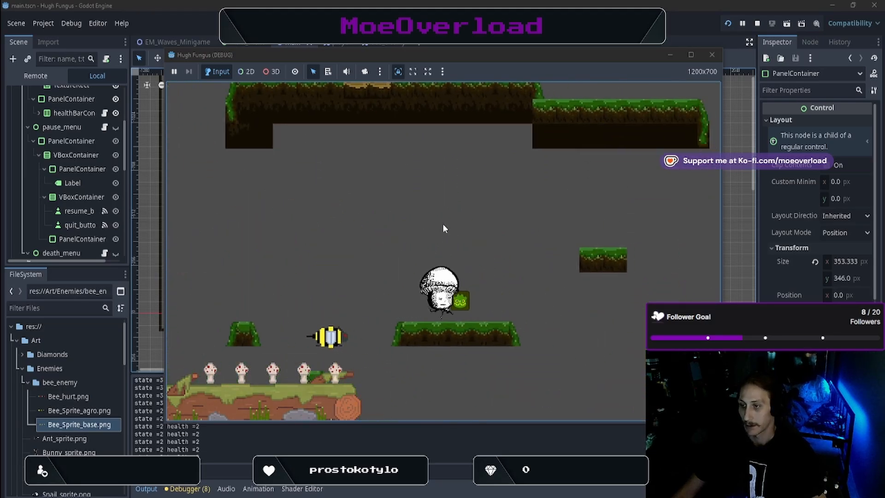
{"action": "key", "text": "space"}
{"action": "key", "text": "Right"}
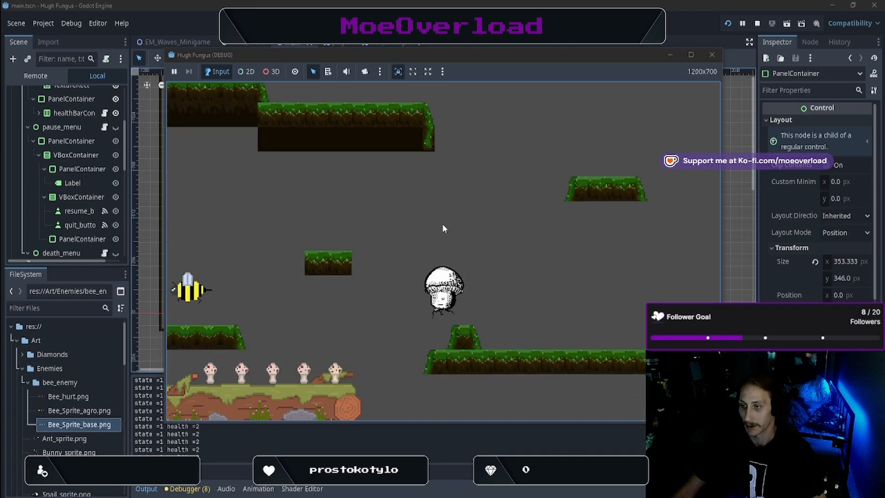
{"action": "key", "text": "Right"}
{"action": "key", "text": "space"}
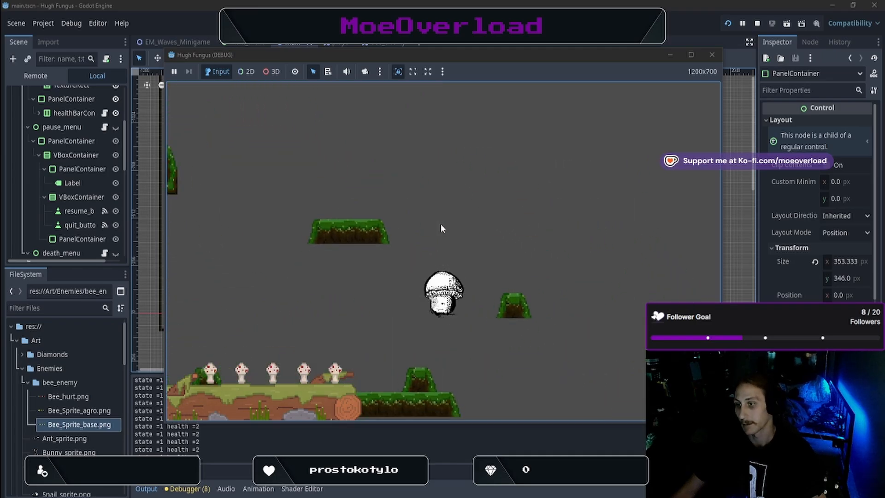
Test the climb to the higher platform again, jumping the mushroom up from the long platform over the small block
{"action": "key", "text": "Right"}
{"action": "key", "text": "Left"}
{"action": "key", "text": "space"}
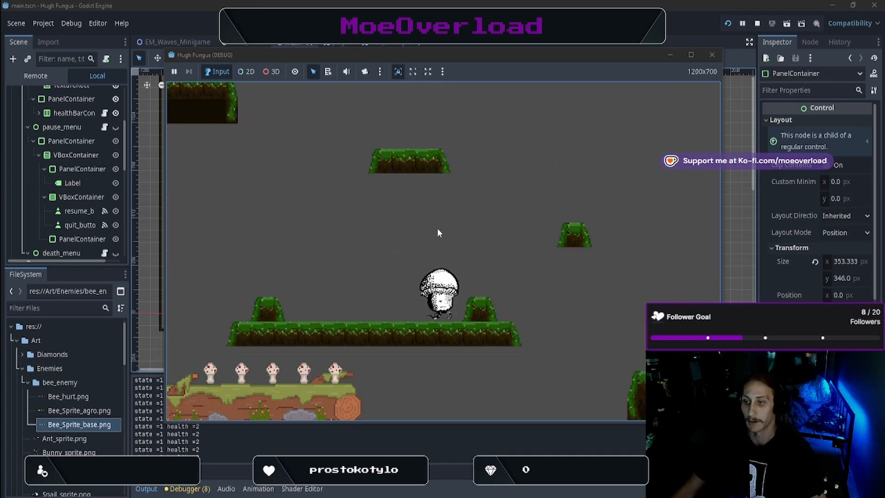
{"action": "key", "text": "space"}
{"action": "key", "text": "Right"}
{"action": "key", "text": "Right"}
{"action": "key", "text": "space"}
{"action": "key", "text": "Left"}
{"action": "key", "text": "space"}
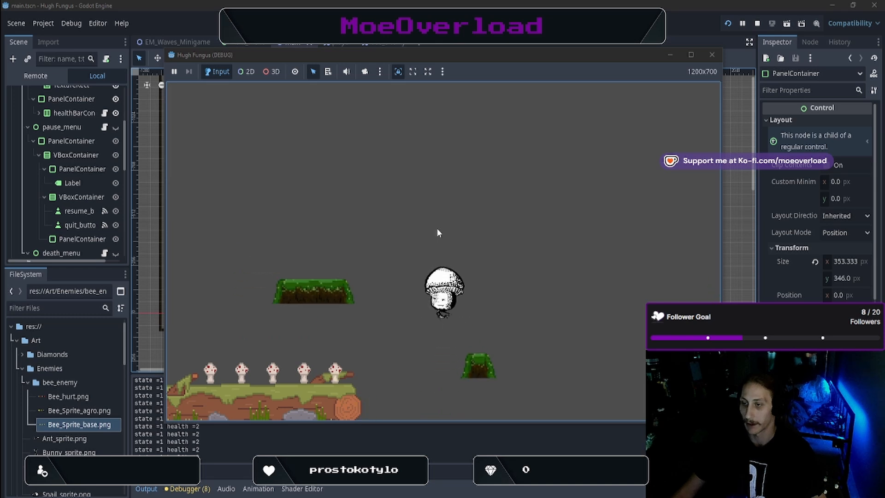
Try to leap the mushroom from above the small block across to the upper ledge
{"action": "key", "text": "space"}
{"action": "key", "text": "Right"}
{"action": "key", "text": "space"}
{"action": "key", "text": "Right"}
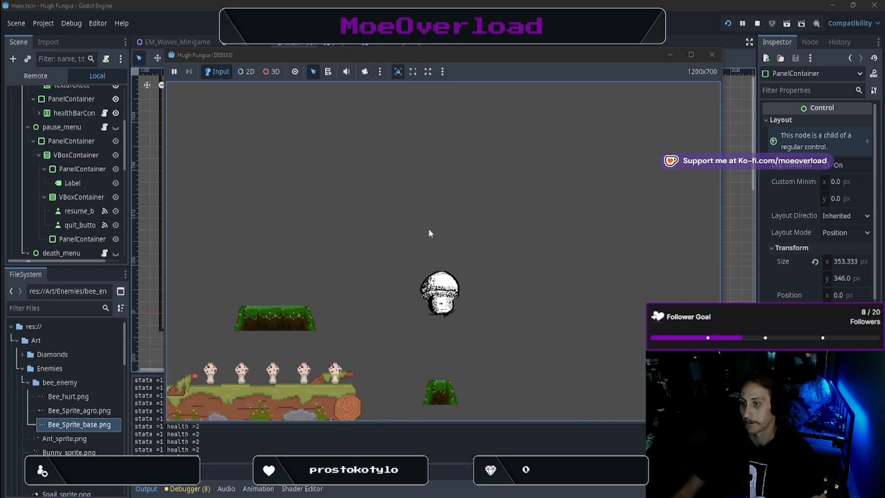
{"action": "key", "text": "Left"}
{"action": "key", "text": "space"}
{"action": "key", "text": "Left"}
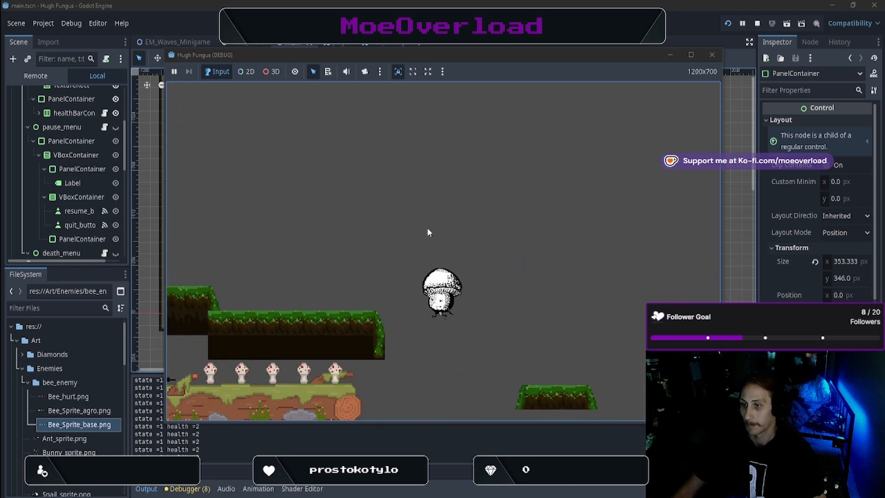
Drop the mushroom back down to the stepped ground and close the game
{"action": "key", "text": "Right"}
{"action": "key", "text": "space"}
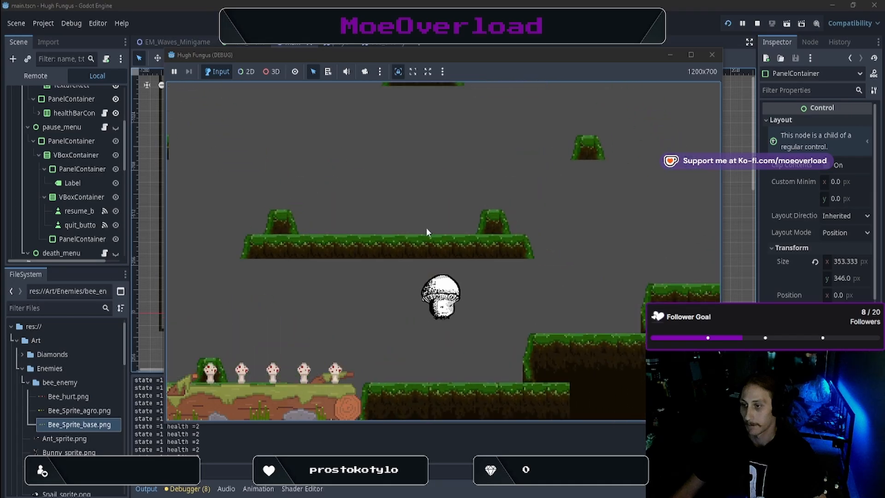
{"action": "key", "text": "space"}
{"action": "key", "text": "Right"}
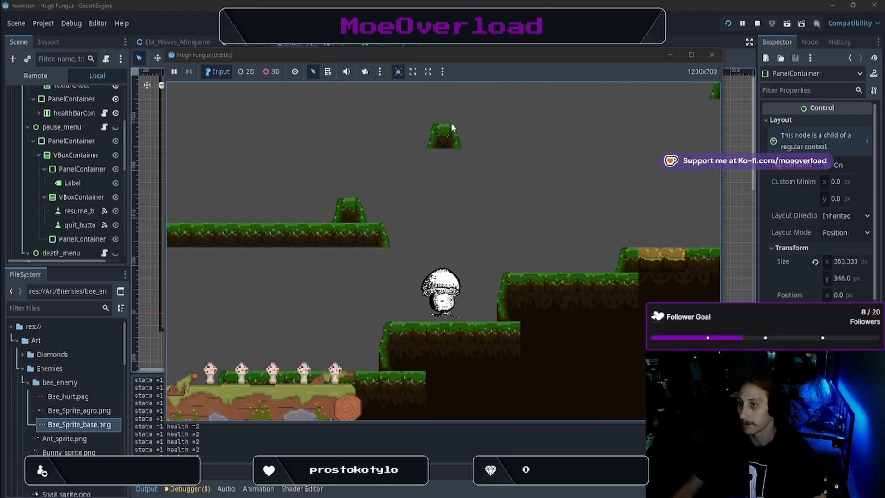
{"action": "left_click", "coordinate": [712, 56]}
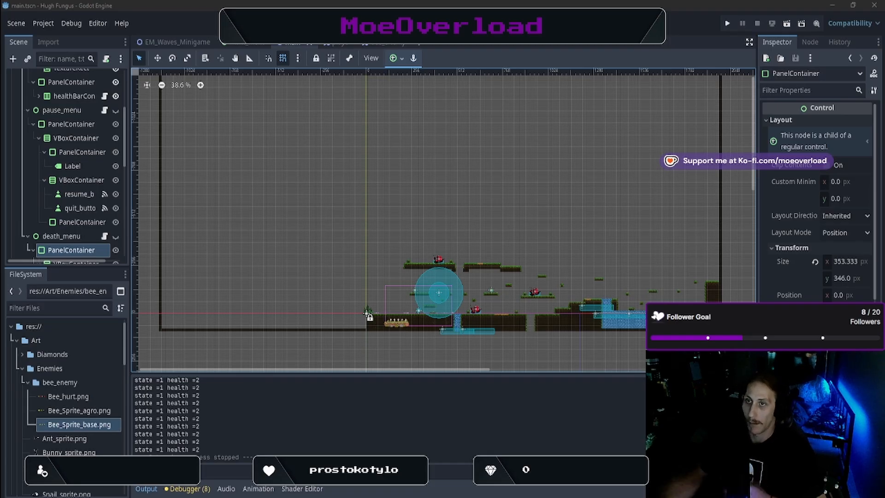
Look through the project's files, the main level's platforms and enemies, and the scene's node list
{"action": "scroll", "coordinate": [85, 344], "scroll_direction": "down", "scroll_amount": 5}
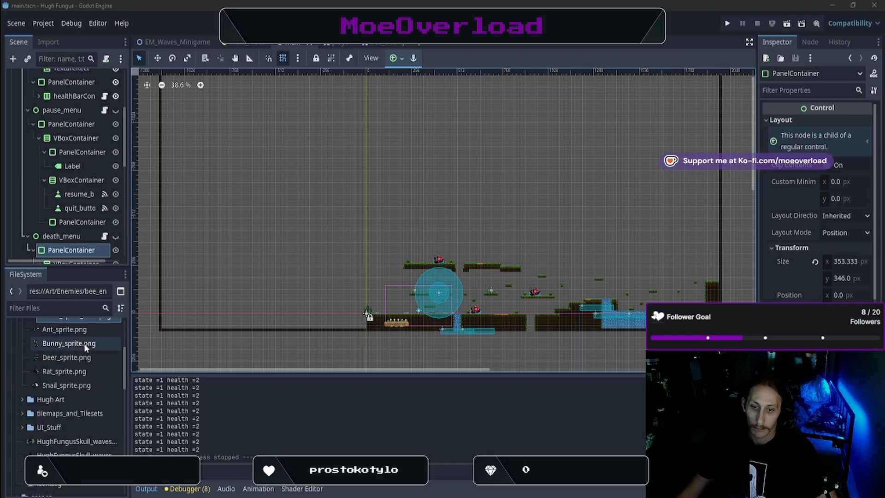
{"action": "scroll", "coordinate": [83, 415], "scroll_direction": "down", "scroll_amount": 5}
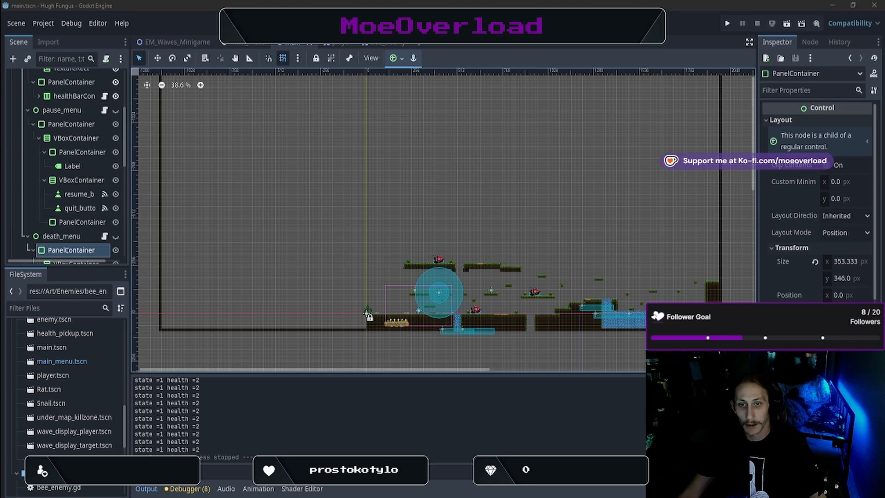
{"action": "scroll", "coordinate": [512, 223], "scroll_direction": "down", "scroll_amount": 2}
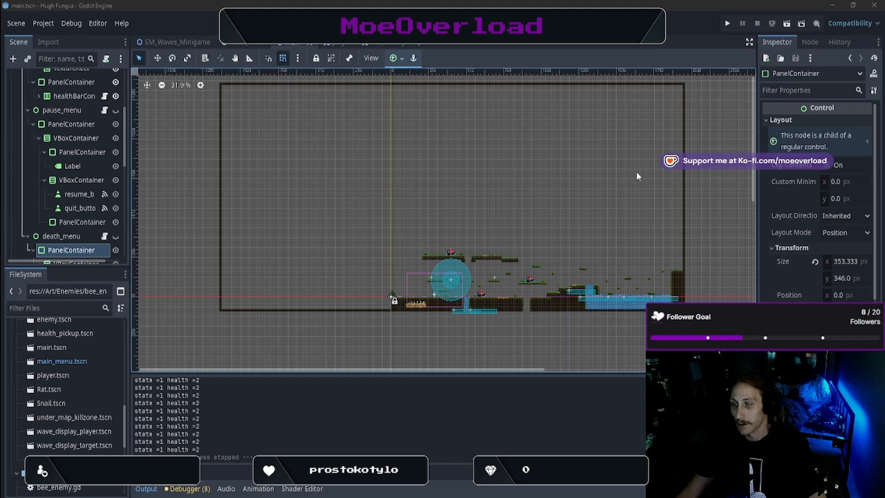
{"action": "scroll", "coordinate": [611, 264], "scroll_direction": "up", "scroll_amount": 2}
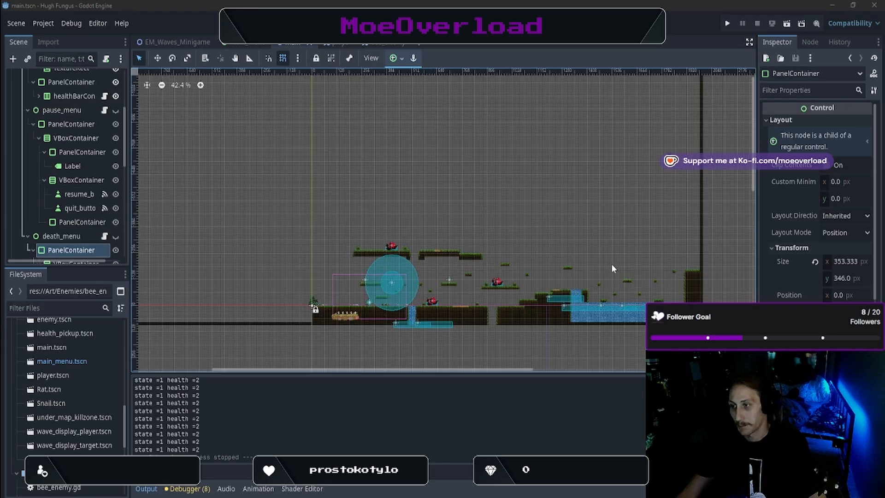
{"action": "scroll", "coordinate": [536, 239], "scroll_direction": "down", "scroll_amount": 2}
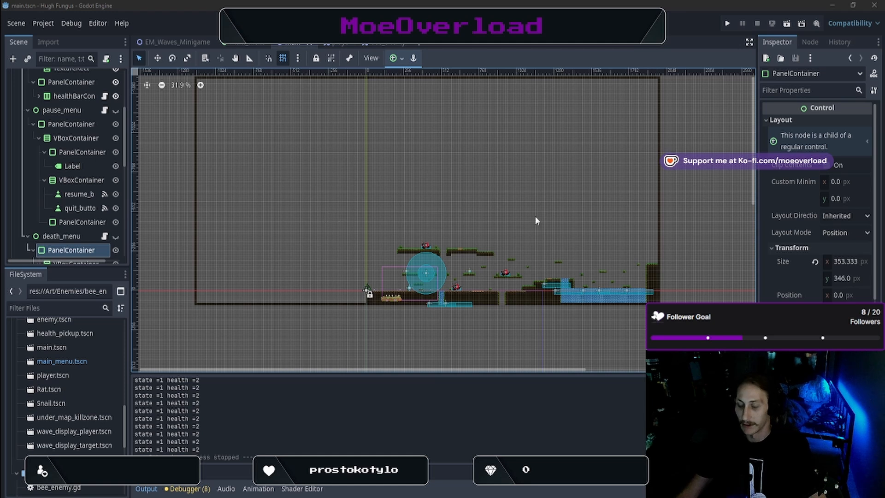
{"action": "scroll", "coordinate": [466, 253], "scroll_direction": "up", "scroll_amount": 4}
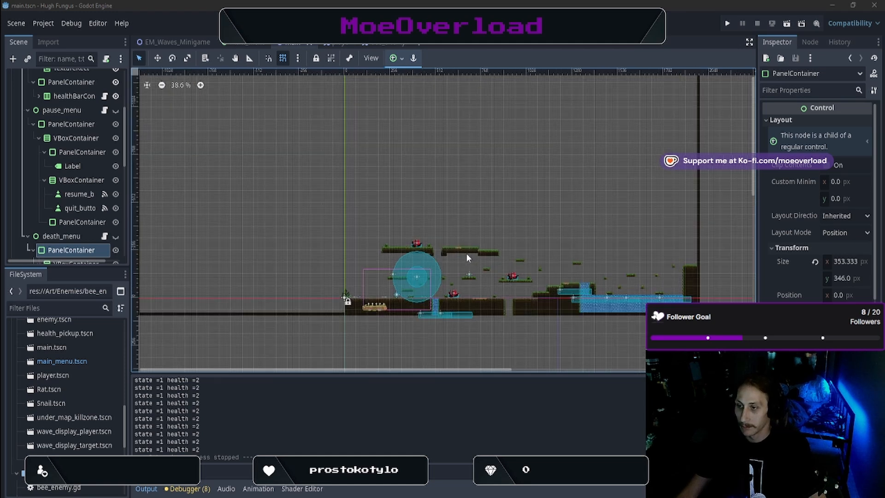
{"action": "scroll", "coordinate": [457, 248], "scroll_direction": "up", "scroll_amount": 2}
{"action": "scroll", "coordinate": [454, 249], "scroll_direction": "down", "scroll_amount": 3}
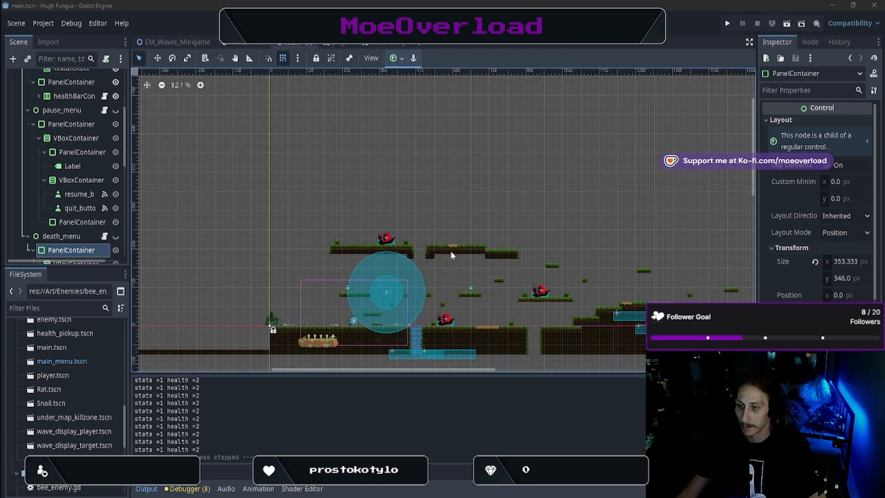
{"action": "scroll", "coordinate": [444, 300], "scroll_direction": "up", "scroll_amount": 3}
{"action": "scroll", "coordinate": [414, 283], "scroll_direction": "up", "scroll_amount": 5}
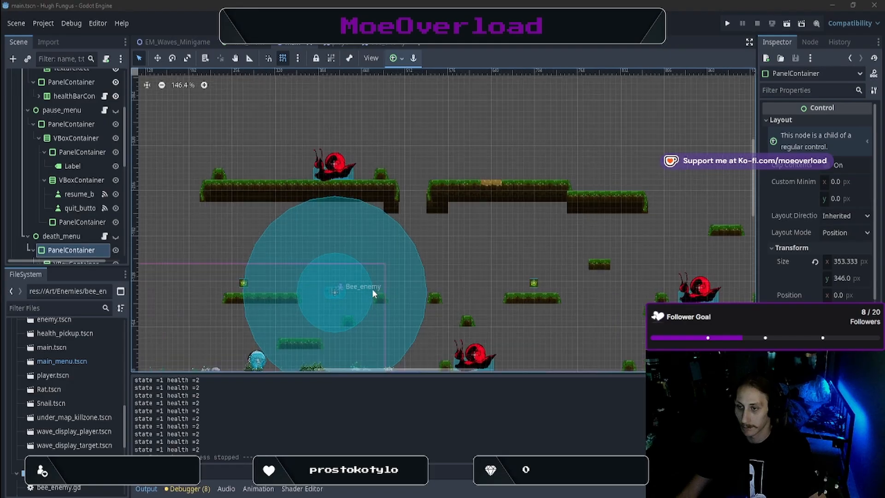
{"action": "scroll", "coordinate": [490, 299], "scroll_direction": "down", "scroll_amount": 4}
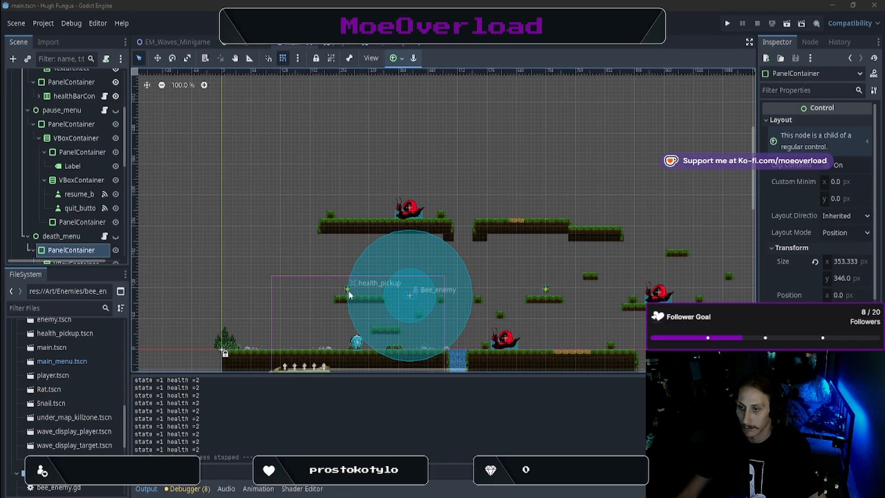
{"action": "scroll", "coordinate": [579, 308], "scroll_direction": "down", "scroll_amount": 4}
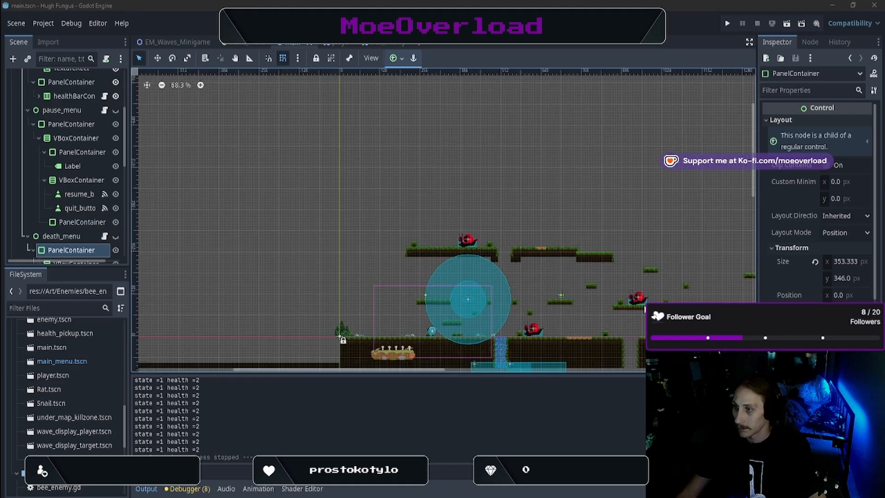
{"action": "scroll", "coordinate": [651, 299], "scroll_direction": "up", "scroll_amount": 3}
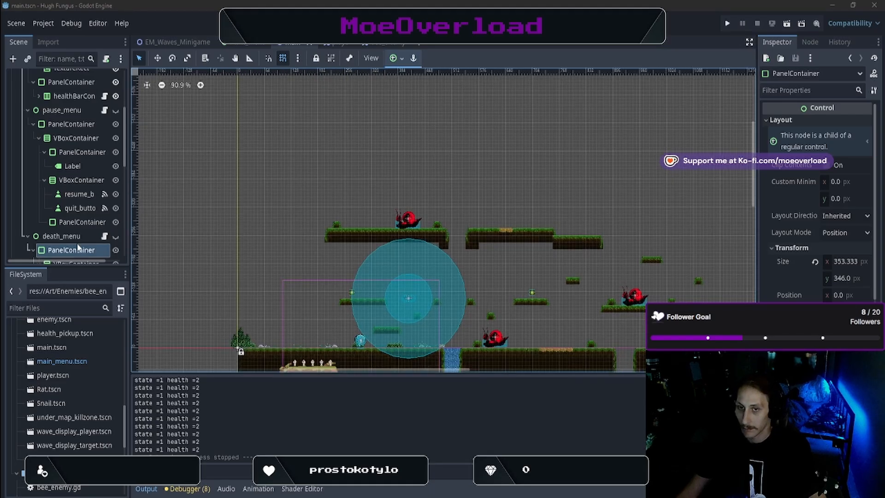
{"action": "scroll", "coordinate": [77, 247], "scroll_direction": "down", "scroll_amount": 10}
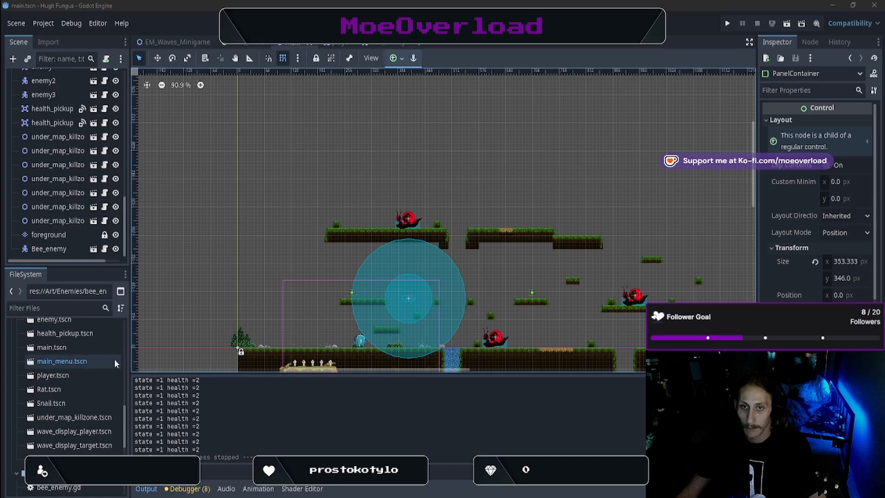
{"action": "scroll", "coordinate": [463, 309], "scroll_direction": "down", "scroll_amount": 4}
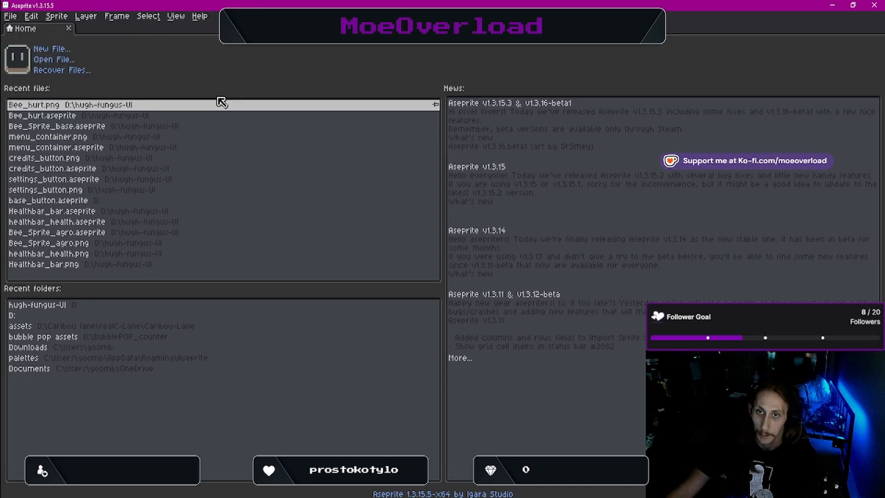
In Aseprite, create a new 32 × 32 px RGBA sprite with a transparent background and open the recent Bee_hurt.png
{"action": "left_click", "coordinate": [46, 49]}
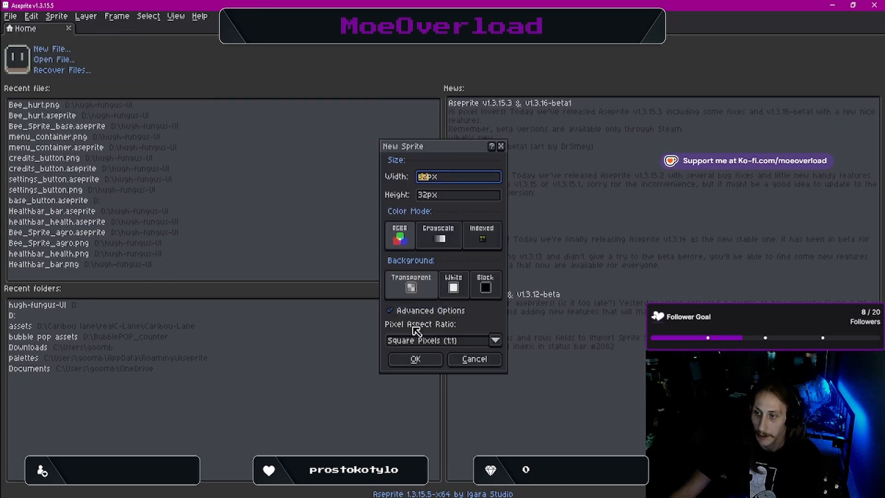
{"action": "left_click", "coordinate": [415, 358]}
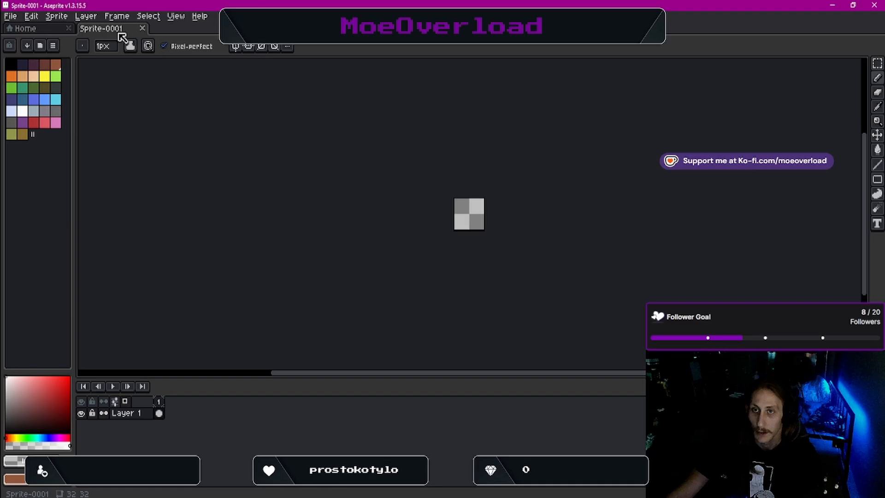
{"action": "left_click", "coordinate": [40, 31]}
{"action": "left_click", "coordinate": [49, 114]}
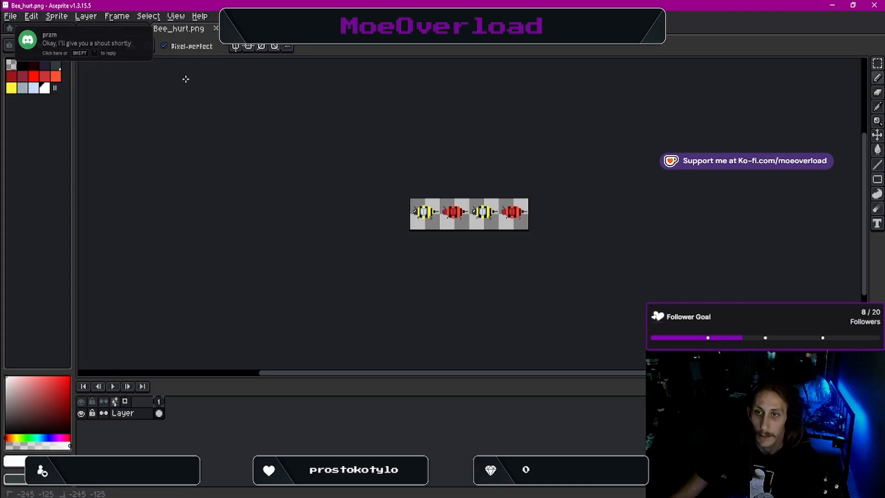
Compare the blank sprite's canvas with the four-frame bee strip in Bee_hurt.png up close
{"action": "left_click", "coordinate": [110, 31]}
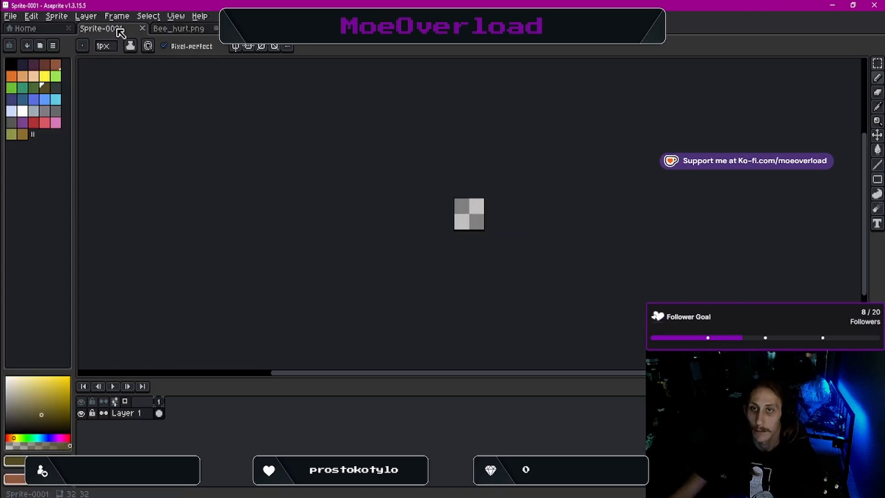
{"action": "scroll", "coordinate": [512, 171], "scroll_direction": "up", "scroll_amount": 4}
{"action": "scroll", "coordinate": [512, 171], "scroll_direction": "up", "scroll_amount": 1}
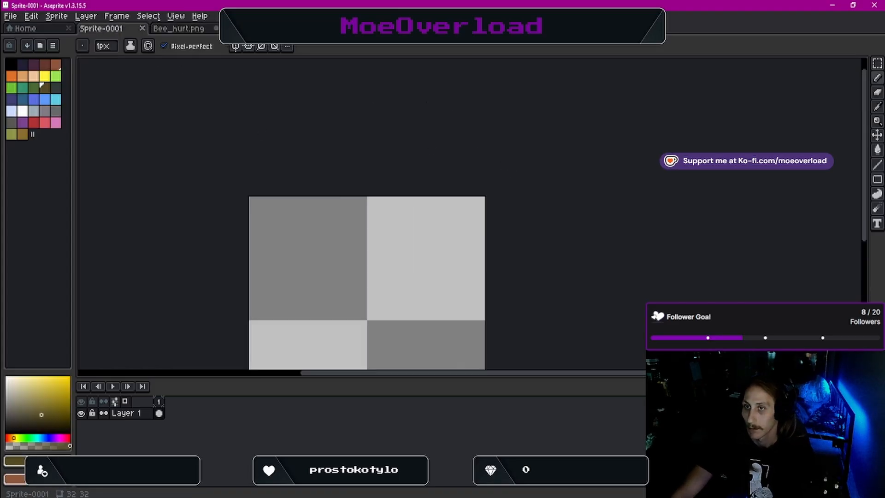
{"action": "left_click", "coordinate": [197, 31]}
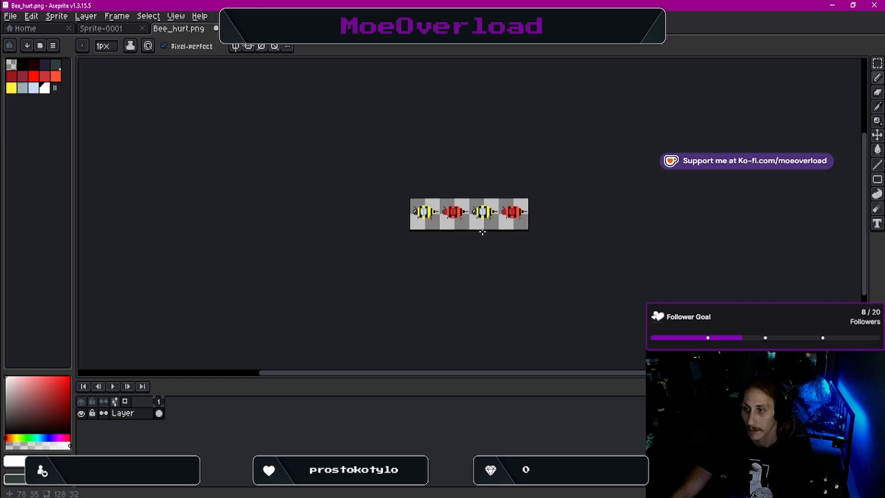
{"action": "scroll", "coordinate": [440, 208], "scroll_direction": "up", "scroll_amount": 5}
{"action": "scroll", "coordinate": [437, 204], "scroll_direction": "down", "scroll_amount": 1}
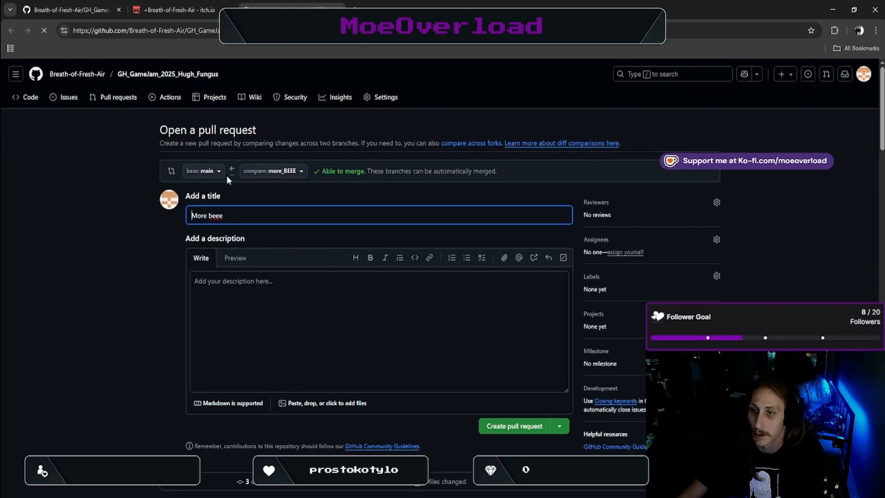
In the GitHub browser page, set the pull request's base to MOE_TESTGROUNDS and create the "ADDED HURTY ANIMATION" request from more_BEEE
{"action": "left_click", "coordinate": [218, 173]}
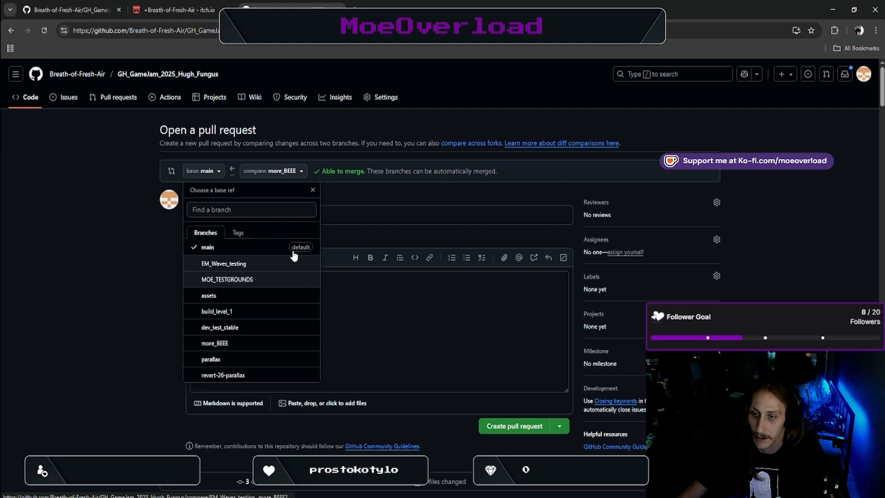
{"action": "left_click", "coordinate": [290, 280]}
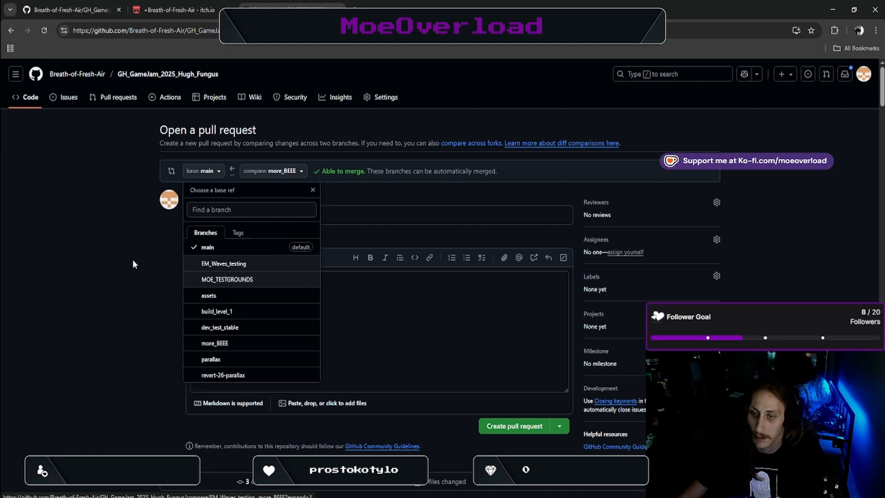
{"action": "scroll", "coordinate": [414, 220], "scroll_direction": "down", "scroll_amount": 2}
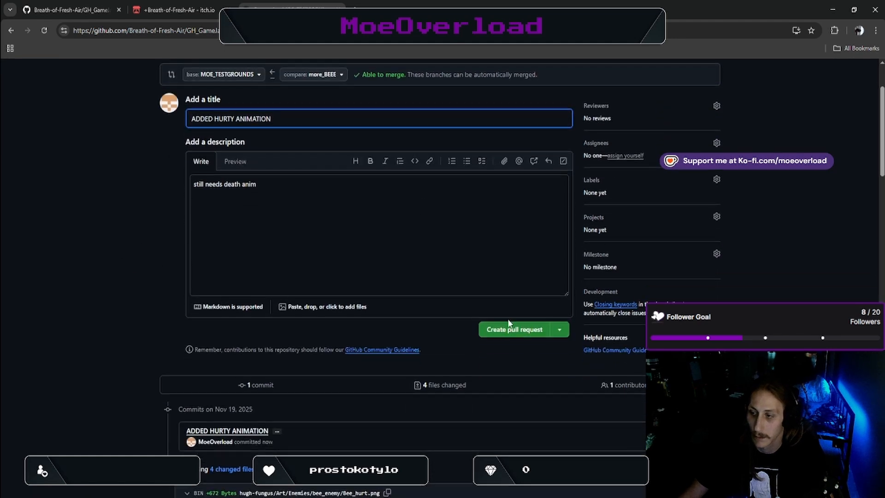
{"action": "left_click", "coordinate": [517, 323]}
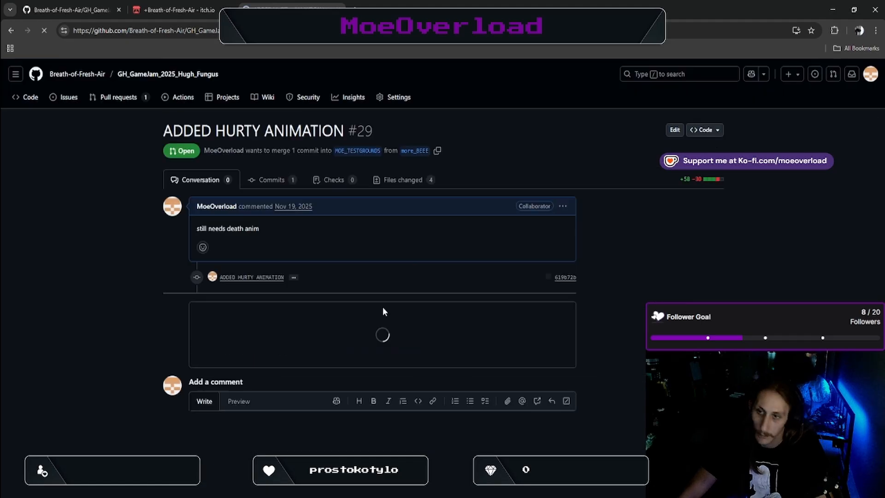
Merge the "ADDED HURTY ANIMATION" pull request into MOE_TESTGROUNDS
{"action": "scroll", "coordinate": [257, 281], "scroll_direction": "down", "scroll_amount": 2}
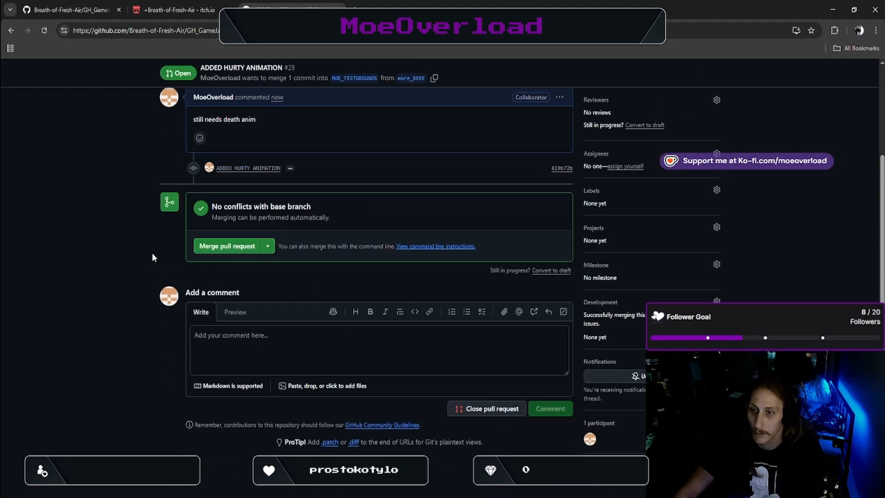
{"action": "left_click", "coordinate": [225, 246]}
{"action": "left_click", "coordinate": [224, 377]}
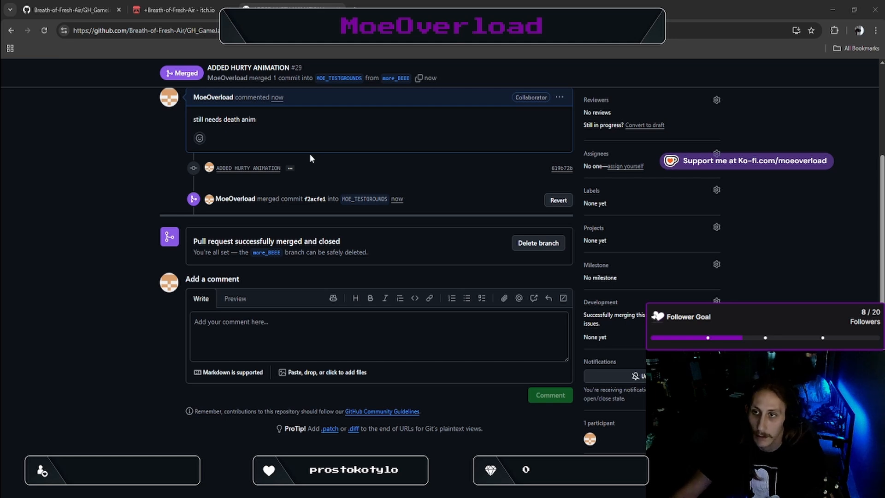
{"action": "scroll", "coordinate": [306, 153], "scroll_direction": "up", "scroll_amount": 3}
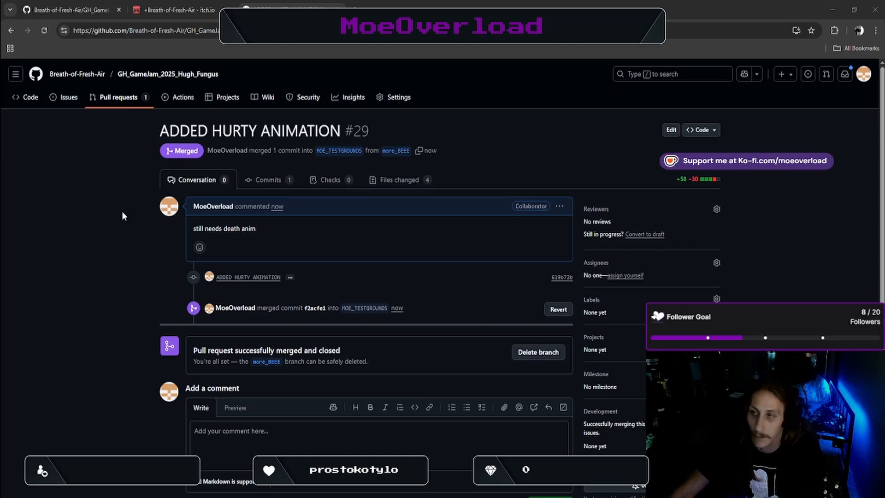
Close the itch.io page and the browser to return to Aseprite
{"action": "left_click", "coordinate": [186, 10]}
{"action": "left_click", "coordinate": [228, 10]}
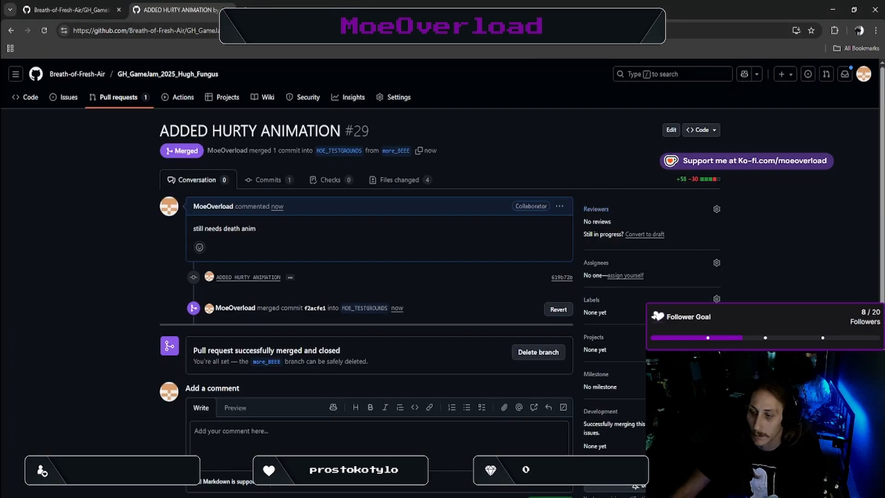
{"action": "left_click", "coordinate": [874, 8]}
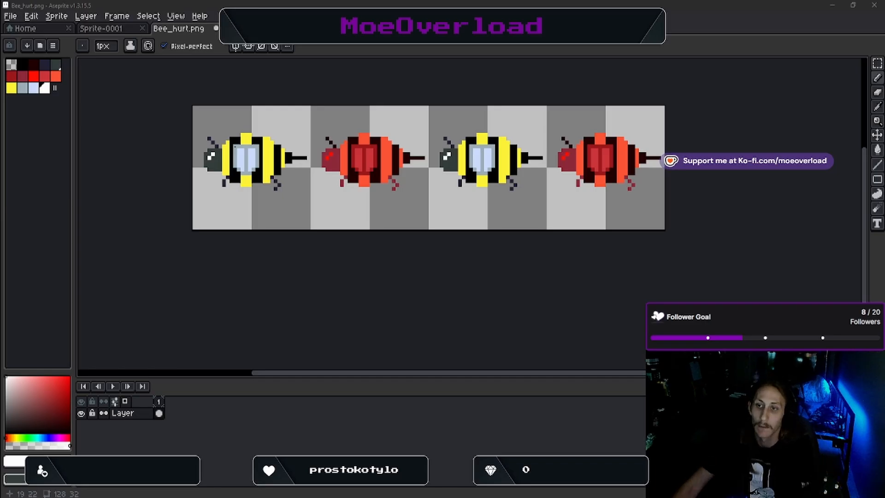
Switch to the blank Sprite-0001 and choose the outline Ellipse tool with black as the drawing colour
{"action": "left_click", "coordinate": [115, 30]}
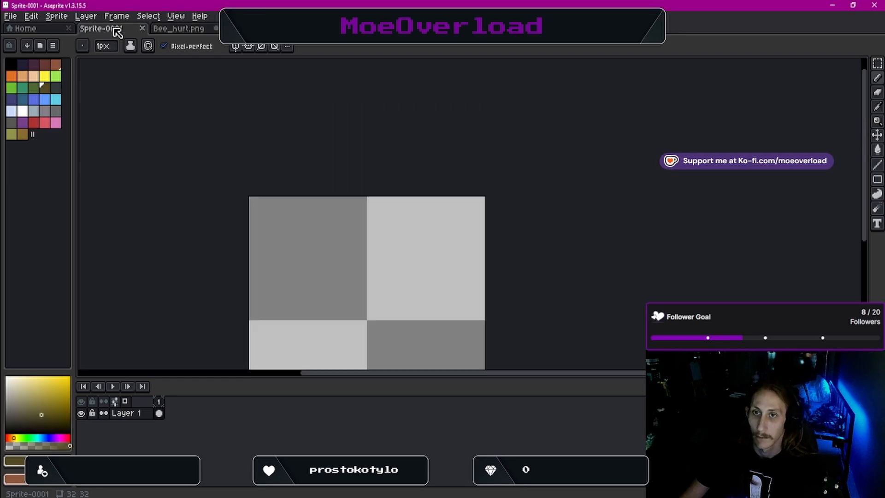
{"action": "scroll", "coordinate": [356, 253], "scroll_direction": "down", "scroll_amount": 8}
{"action": "scroll", "coordinate": [355, 253], "scroll_direction": "up", "scroll_amount": 8}
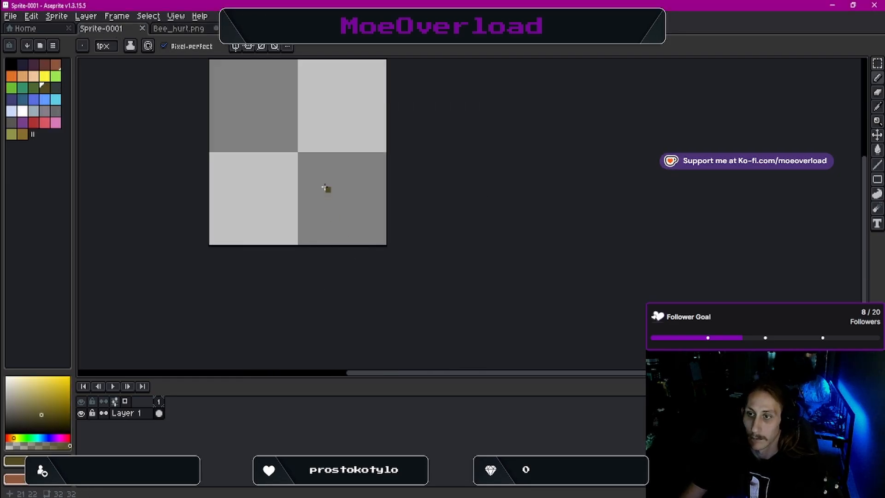
{"action": "scroll", "coordinate": [185, 131], "scroll_direction": "down", "scroll_amount": 3}
{"action": "scroll", "coordinate": [200, 129], "scroll_direction": "up", "scroll_amount": 3}
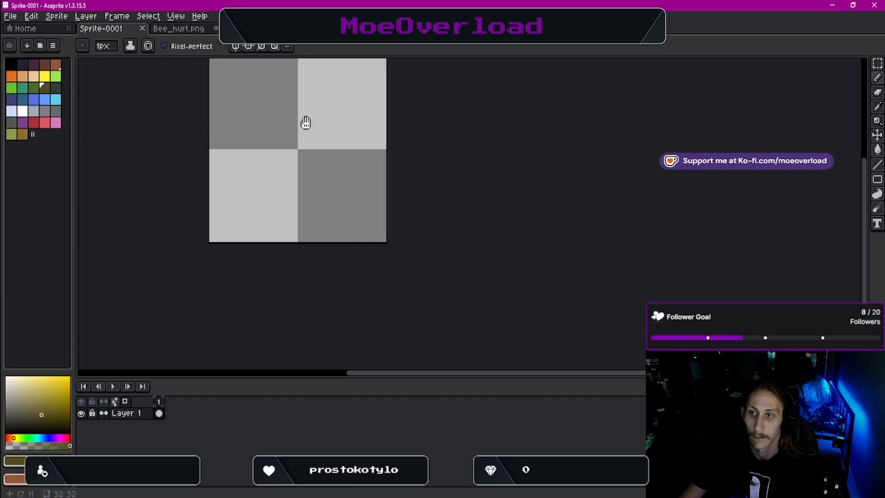
{"action": "middle_click_drag", "start_coordinate": [306, 122], "coordinate": [296, 184]}
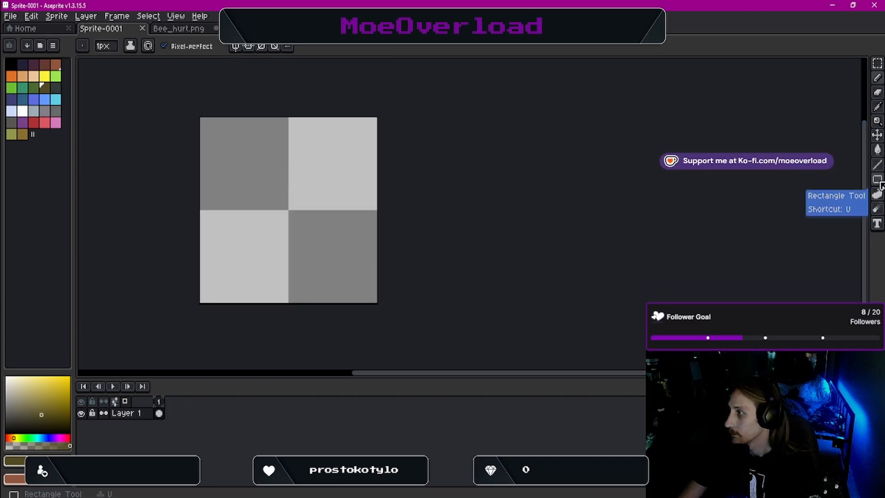
{"action": "left_click", "coordinate": [877, 179]}
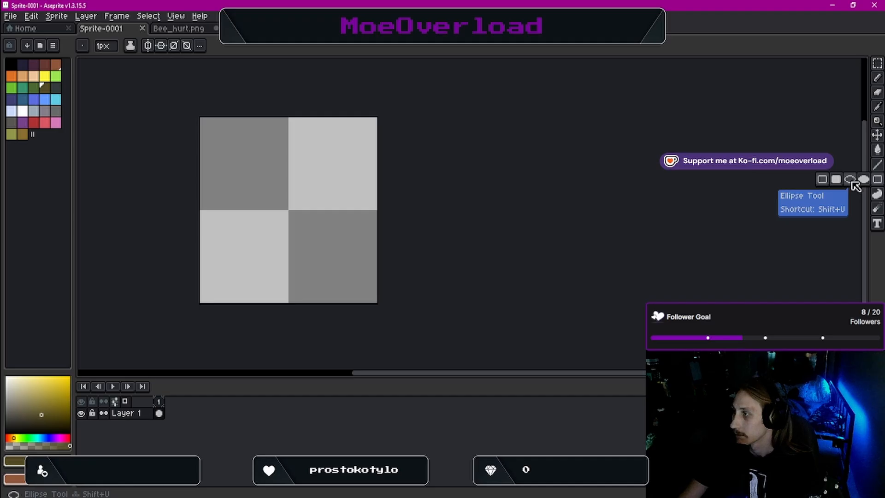
{"action": "left_click", "coordinate": [851, 180]}
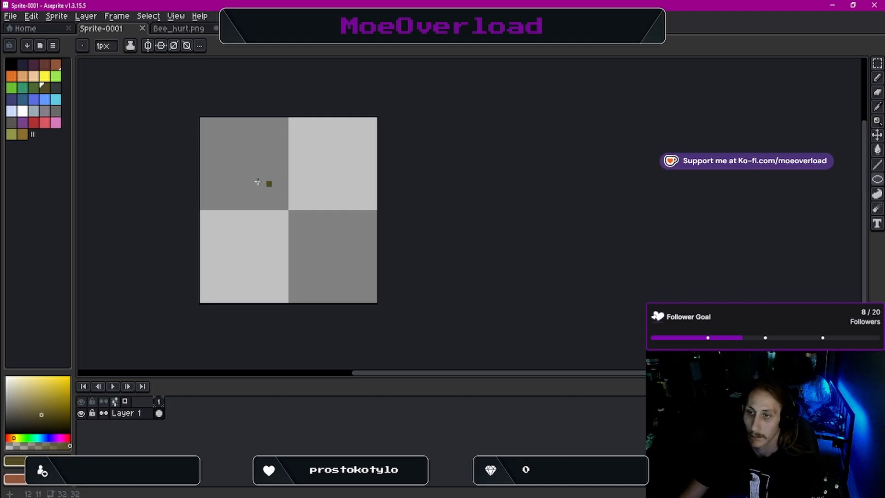
{"action": "left_click", "coordinate": [8, 67]}
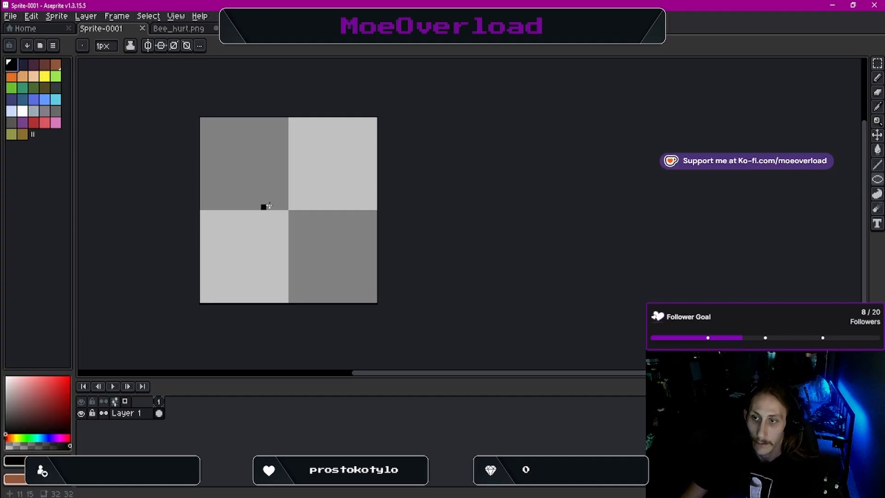
{"action": "left_click_drag", "start_coordinate": [272, 201], "coordinate": [349, 278]}
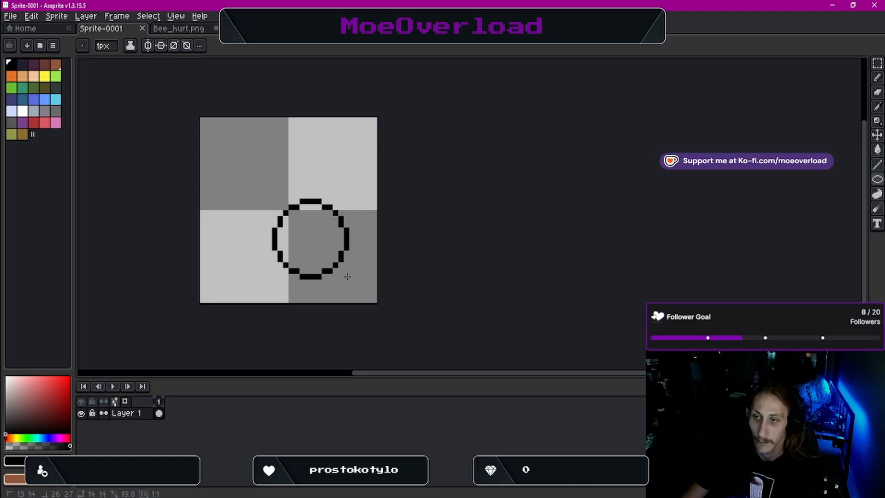
{"action": "mouse_move", "coordinate": [303, 143]}
{"action": "left_mouse_down"}
{"action": "mouse_move", "coordinate": [304, 174]}
{"action": "mouse_move", "coordinate": [303, 144]}
{"action": "left_mouse_up"}
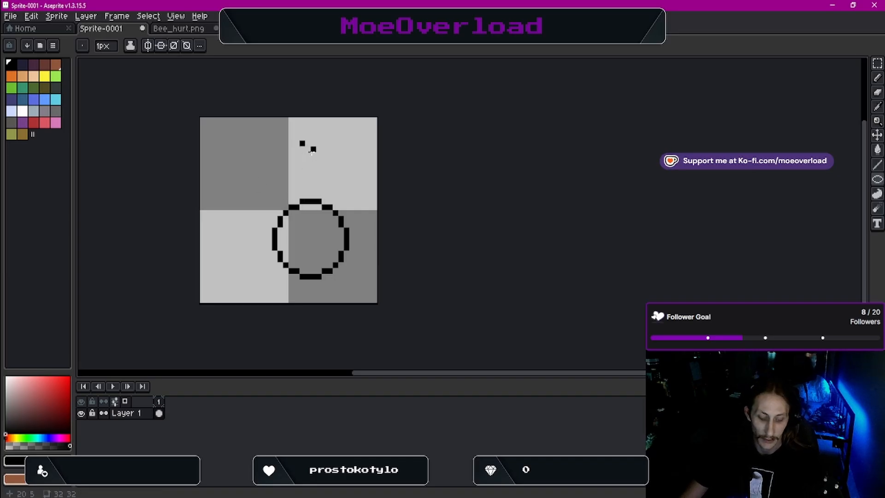
{"action": "key", "text": "ctrl"}
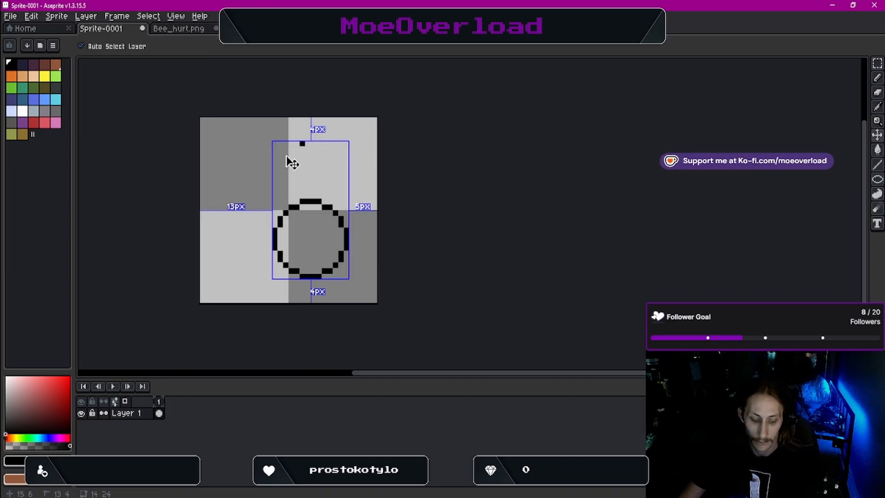
{"action": "key", "text": "ctrl+z"}
{"action": "key", "text": "ctrl+z"}
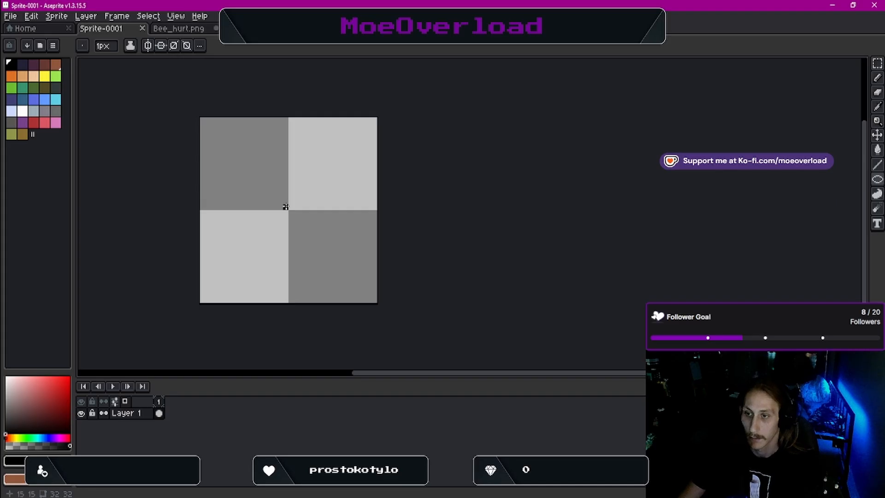
Draw a black circle outline about 6 × 6 px and move it to the centre of the canvas
{"action": "left_click_drag", "start_coordinate": [262, 178], "coordinate": [292, 207]}
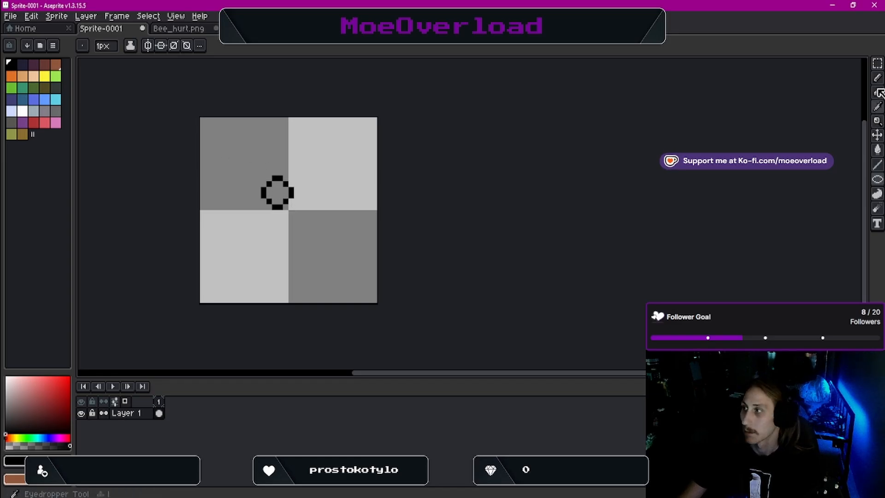
{"action": "left_click", "coordinate": [878, 64]}
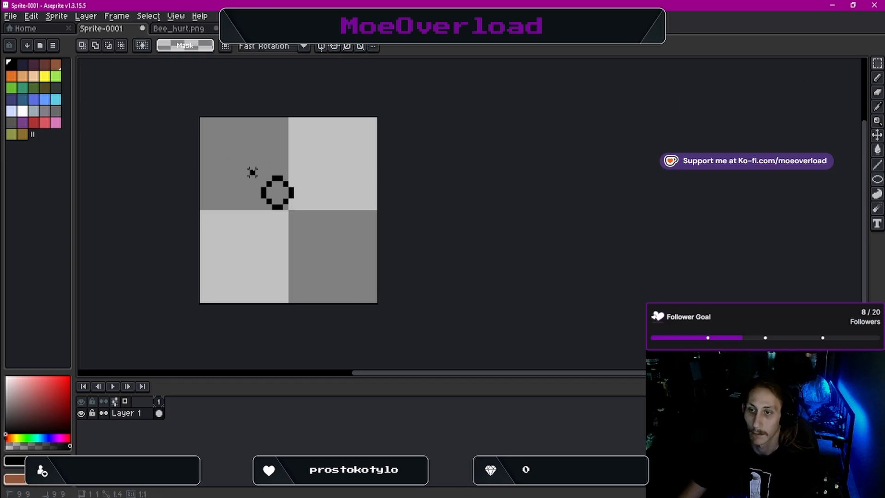
{"action": "left_click_drag", "start_coordinate": [247, 167], "coordinate": [330, 230]}
{"action": "left_click_drag", "start_coordinate": [278, 195], "coordinate": [289, 213]}
{"action": "left_click", "coordinate": [742, 79]}
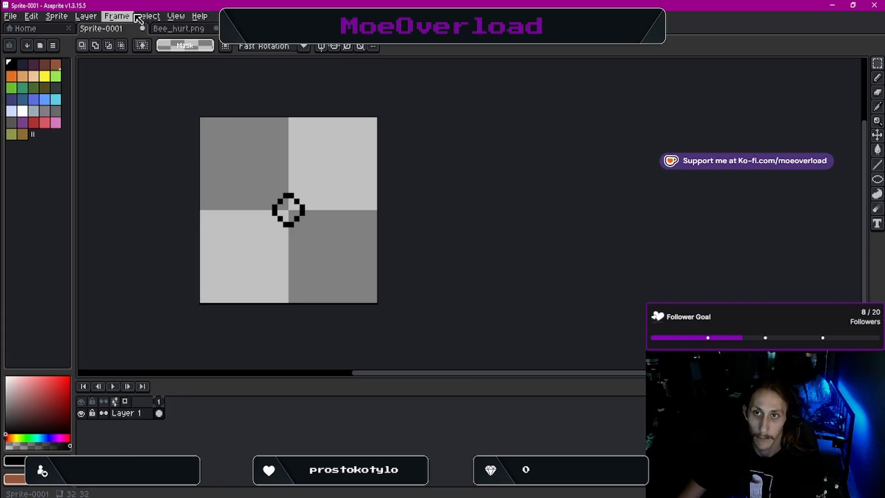
{"action": "key", "text": "super"}
{"action": "left_click", "coordinate": [142, 103]}
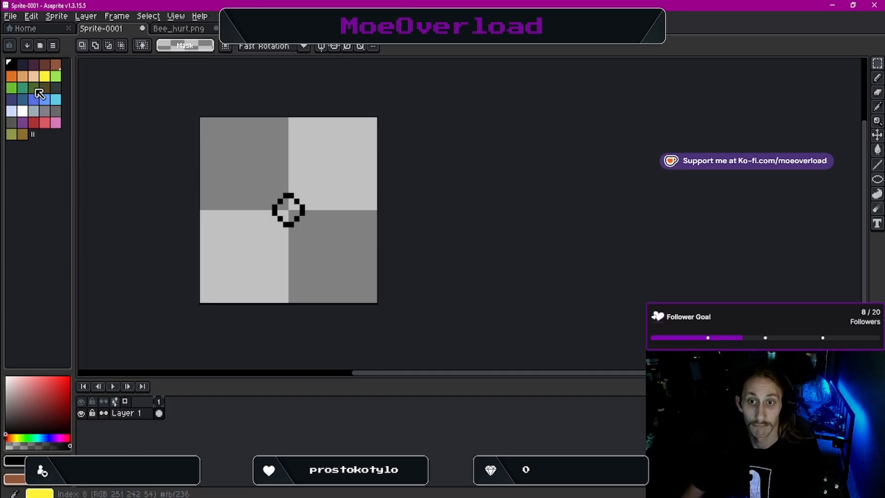
Fill the inside of the small circle with the blue-grey palette colour #9badb7
{"action": "left_click", "coordinate": [35, 111]}
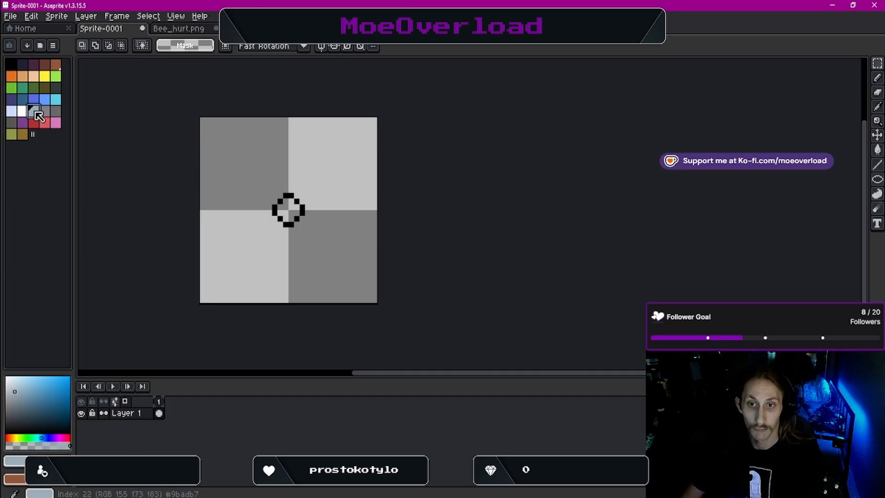
{"action": "key", "text": "g"}
{"action": "left_click", "coordinate": [289, 209]}
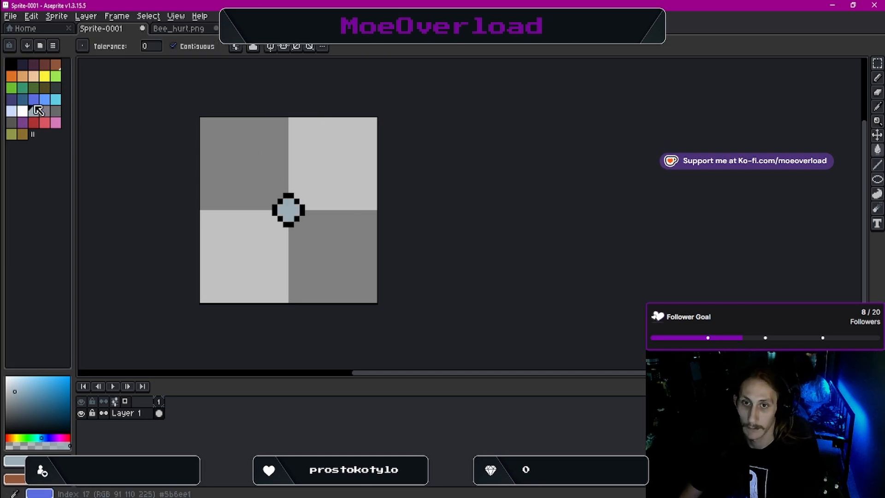
Recolour the small circle's whole black outline with the dark grey palette colour #696a6a
{"action": "left_click", "coordinate": [12, 111]}
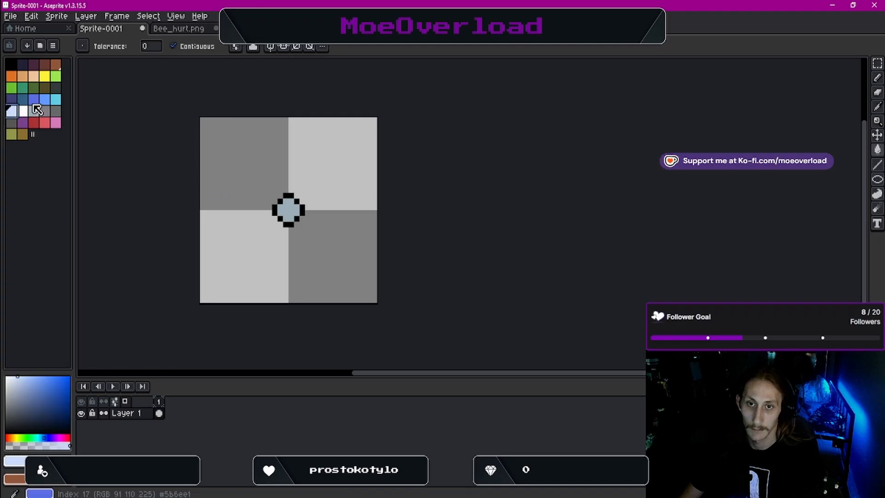
{"action": "left_click", "coordinate": [55, 111]}
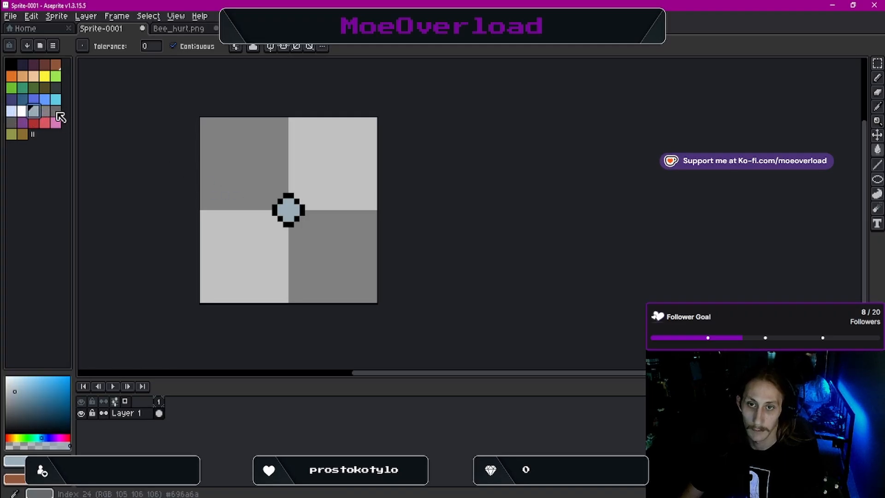
{"action": "left_click", "coordinate": [291, 195]}
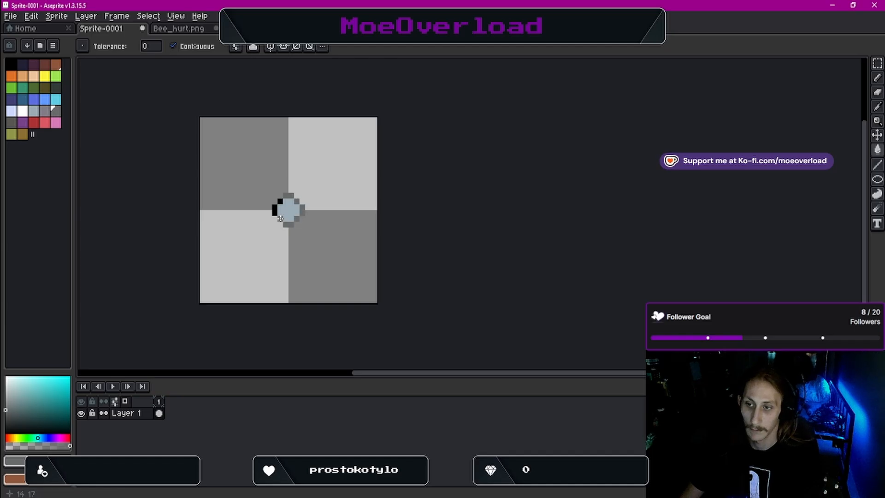
{"action": "left_click_drag", "start_coordinate": [280, 218], "coordinate": [274, 211]}
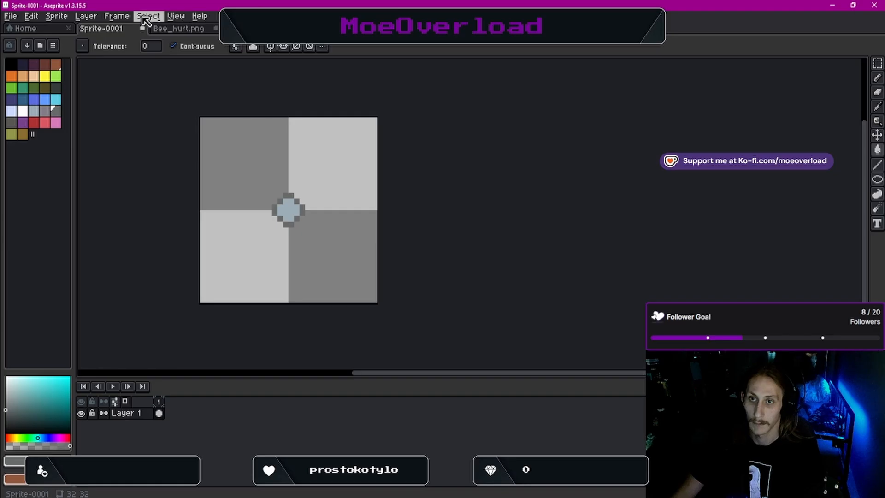
Add a second frame to the sprite and delete the copied circle from it
{"action": "left_click", "coordinate": [116, 16]}
{"action": "left_click", "coordinate": [141, 66]}
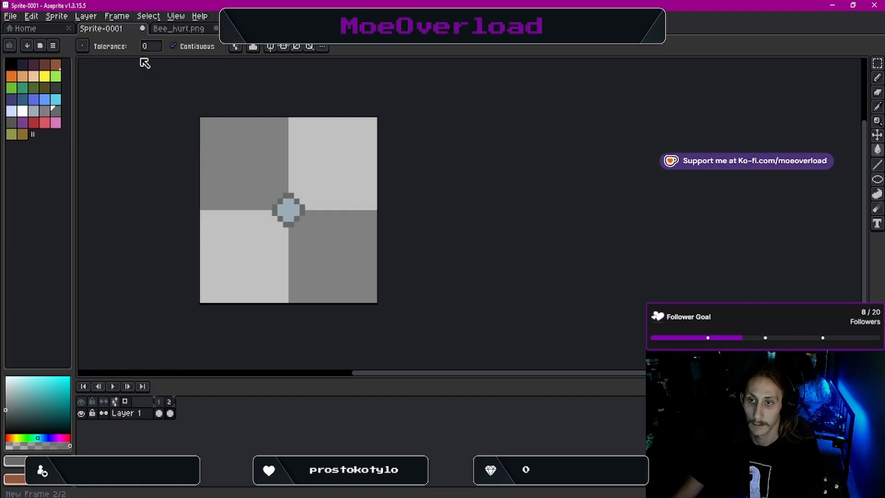
{"action": "left_click", "coordinate": [169, 411]}
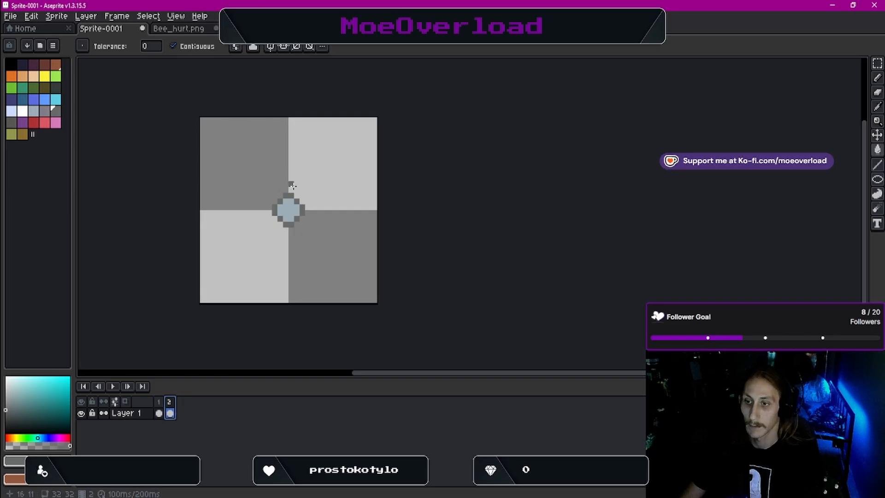
{"action": "left_click", "coordinate": [877, 64]}
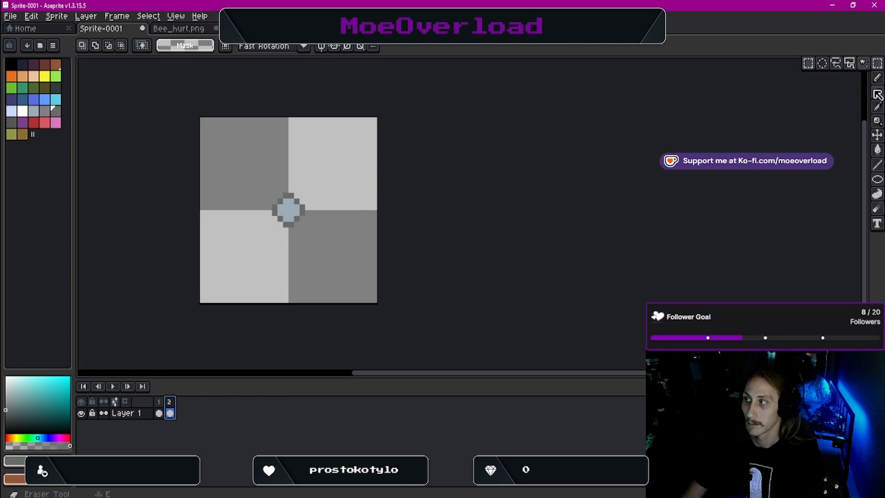
{"action": "left_click_drag", "start_coordinate": [253, 174], "coordinate": [324, 252]}
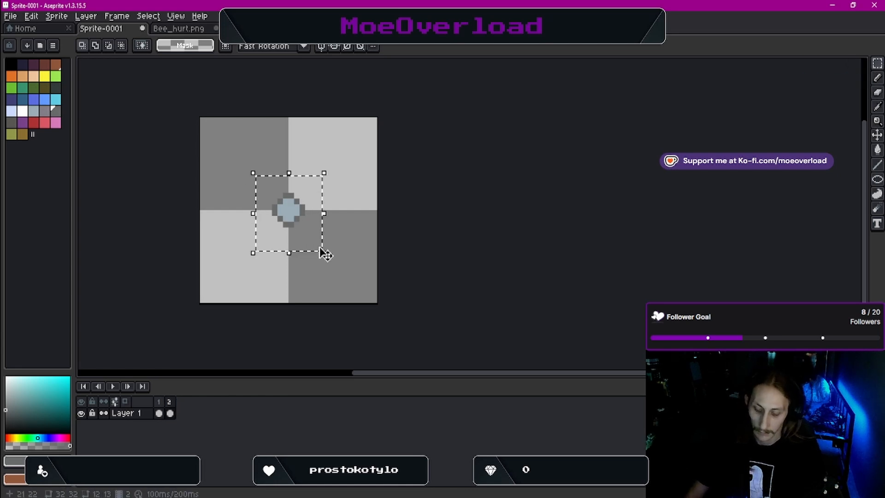
{"action": "key", "text": "Delete"}
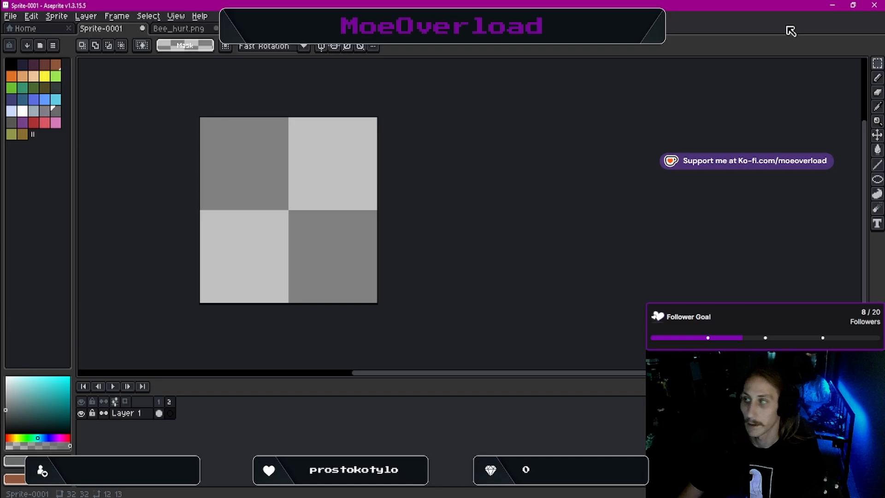
Draw a dark grey circle outline about 13 × 13 px around the canvas centre on frame 2
{"action": "left_click", "coordinate": [877, 179]}
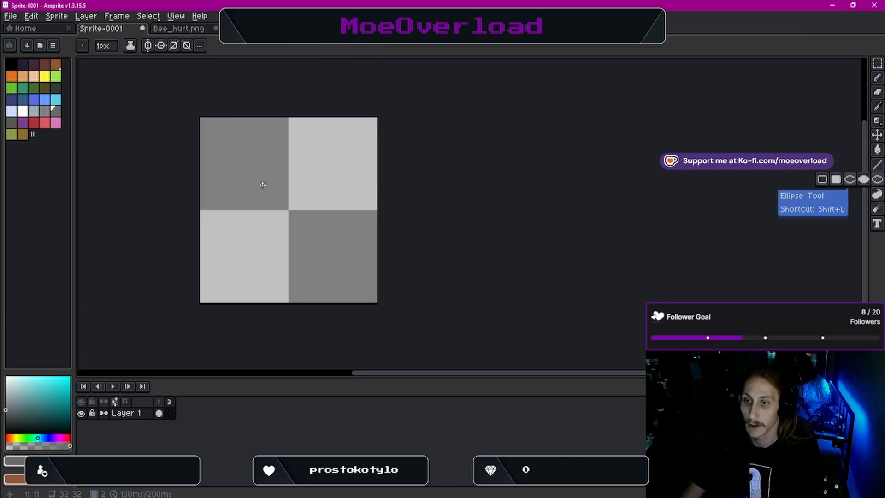
{"action": "left_click_drag", "start_coordinate": [256, 176], "coordinate": [320, 252]}
Try to centre the large ring on frame 2 by shifting it one pixel up and back down
{"action": "key", "text": "m"}
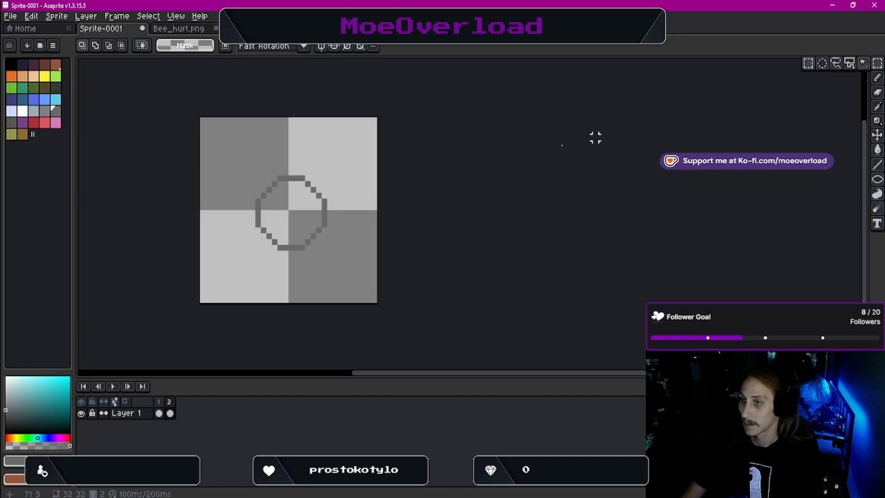
{"action": "left_click_drag", "start_coordinate": [250, 171], "coordinate": [340, 249]}
{"action": "left_click_drag", "start_coordinate": [305, 225], "coordinate": [307, 222]}
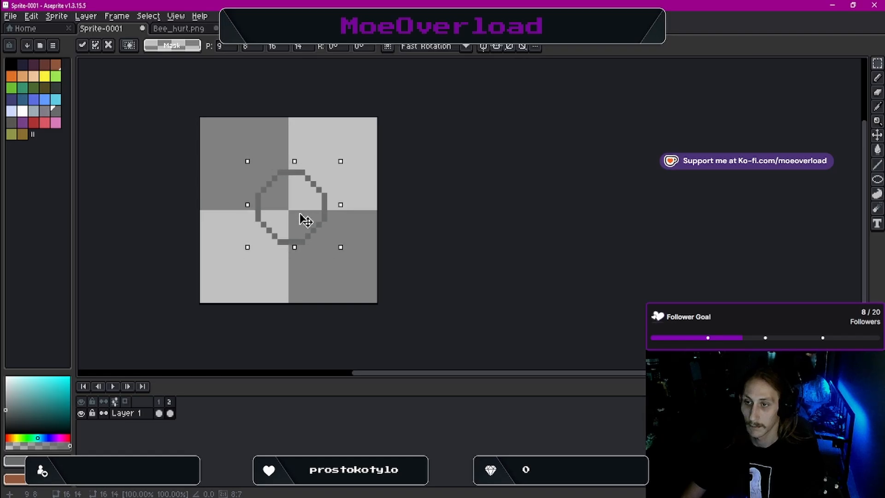
{"action": "left_click_drag", "start_coordinate": [306, 221], "coordinate": [304, 223]}
{"action": "key", "text": "Right"}
{"action": "key", "text": "Up"}
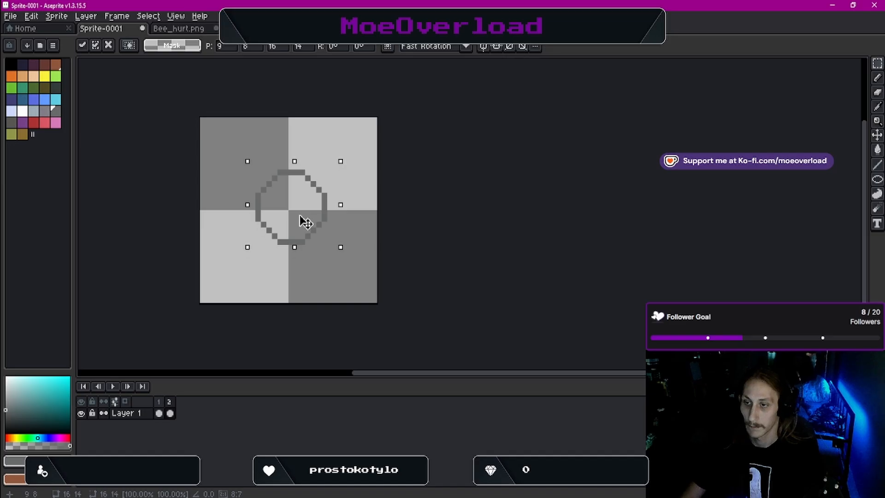
{"action": "key", "text": "Down"}
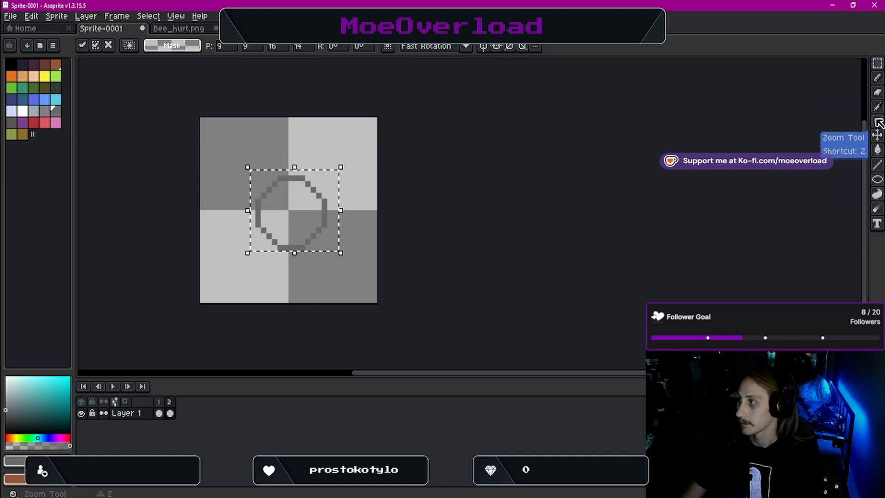
Deselect the large ring on frame 2 and switch to the Pencil tool
{"action": "left_click", "coordinate": [877, 77]}
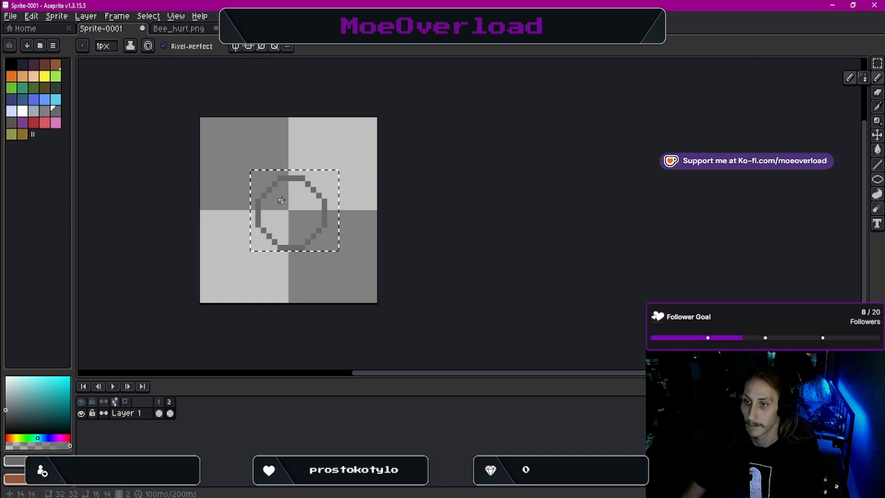
{"action": "left_click", "coordinate": [876, 64]}
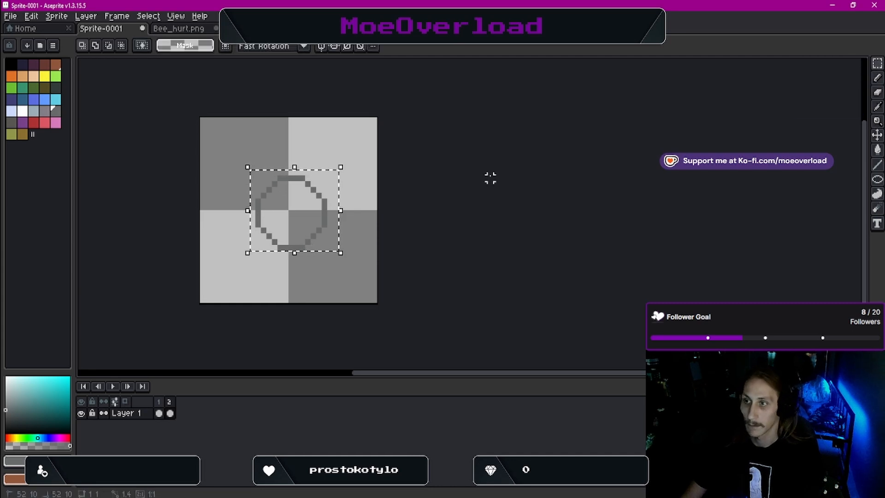
{"action": "left_click", "coordinate": [490, 177]}
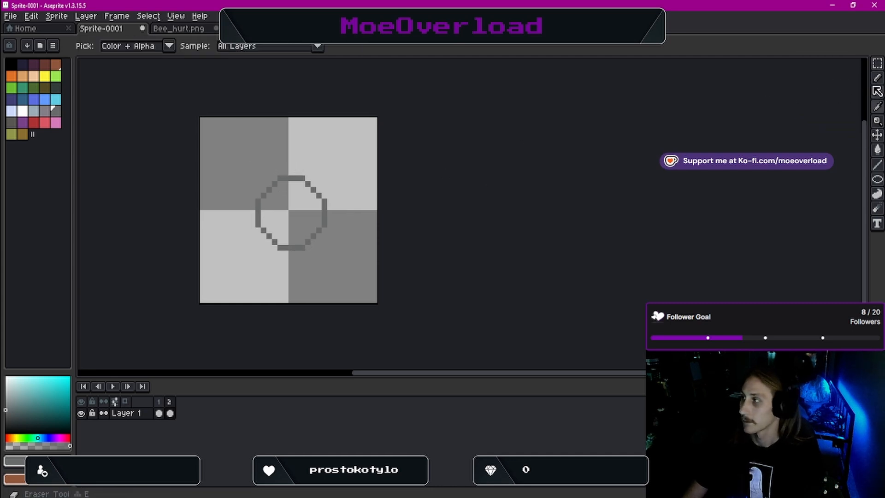
{"action": "left_click", "coordinate": [877, 78]}
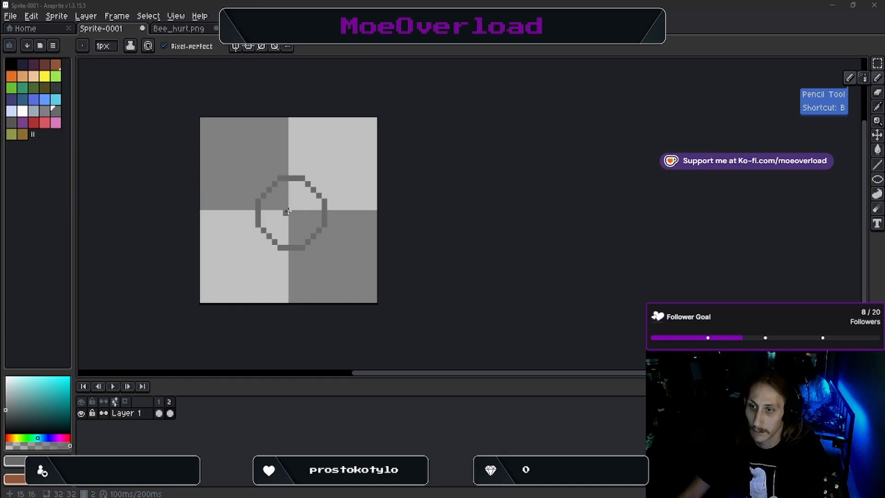
Fill the inside of the ring on frame 2 with light blue-grey (#9badb7)
{"action": "left_click", "coordinate": [33, 111]}
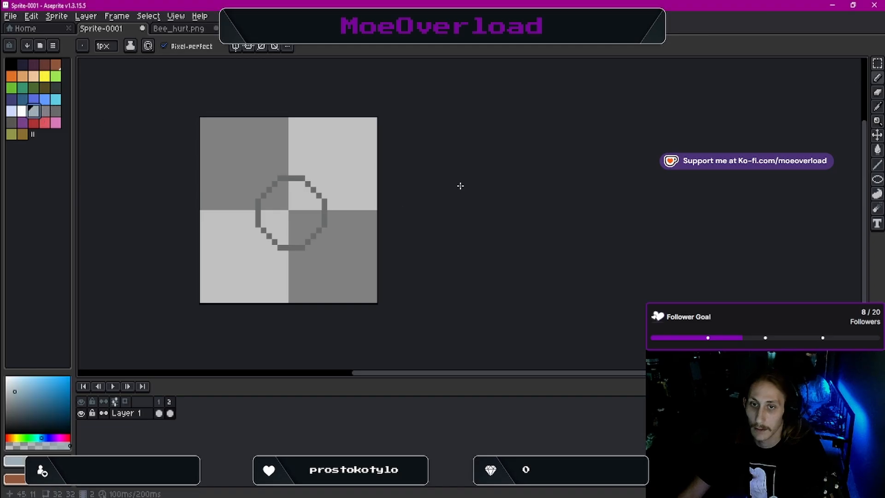
{"action": "key", "text": "g"}
{"action": "left_click", "coordinate": [328, 213]}
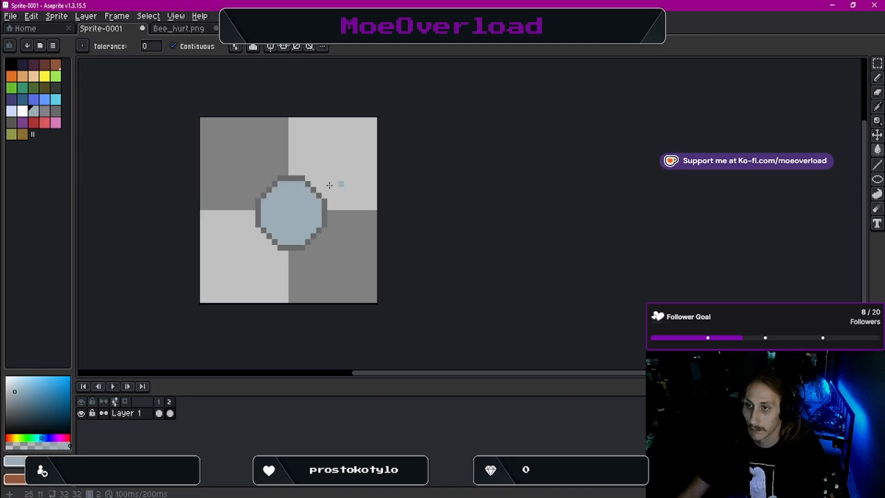
Draw a dark grey inner ring about 7 × 7 px with the Pencil in the middle of the filled circle on frame 2
{"action": "scroll", "coordinate": [329, 185], "scroll_direction": "down", "scroll_amount": 1}
{"action": "left_click", "coordinate": [56, 111]}
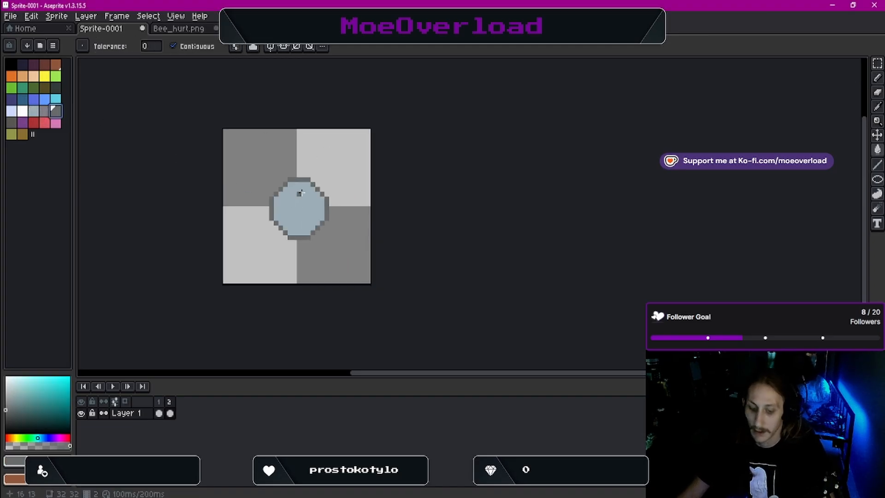
{"action": "key", "text": "b"}
{"action": "scroll", "coordinate": [289, 194], "scroll_direction": "up", "scroll_amount": 2}
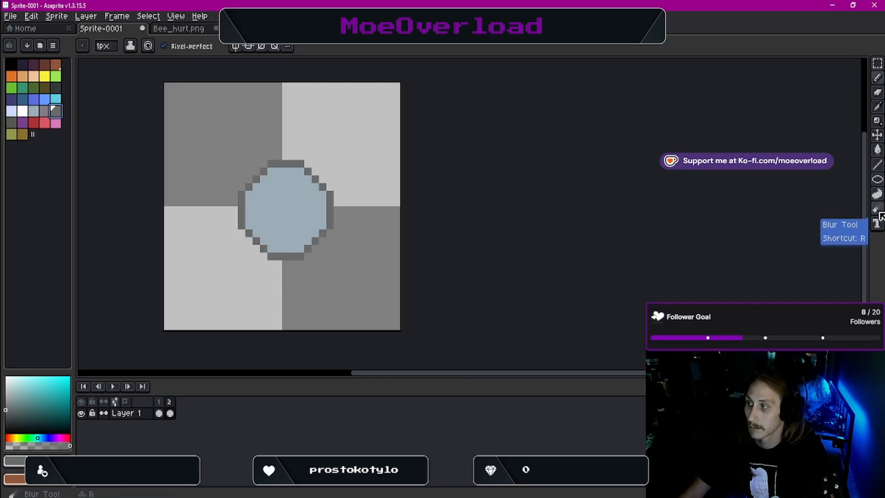
{"action": "left_click", "coordinate": [877, 179]}
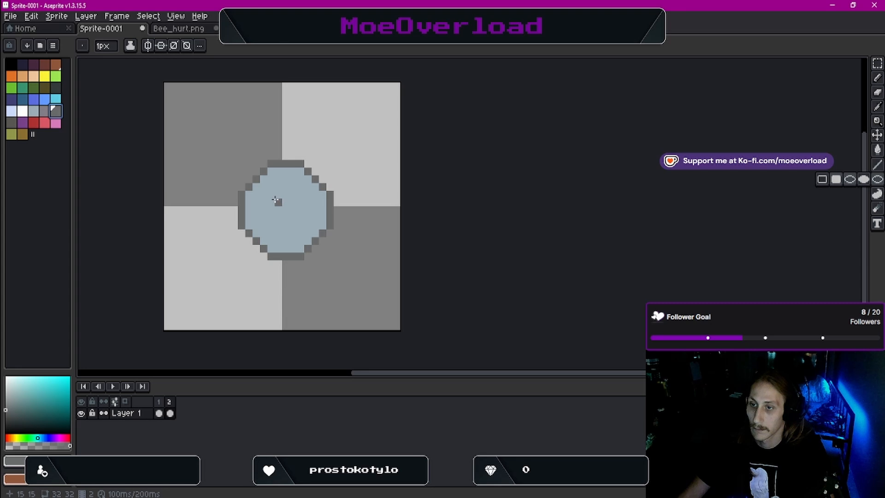
{"action": "key", "text": "b"}
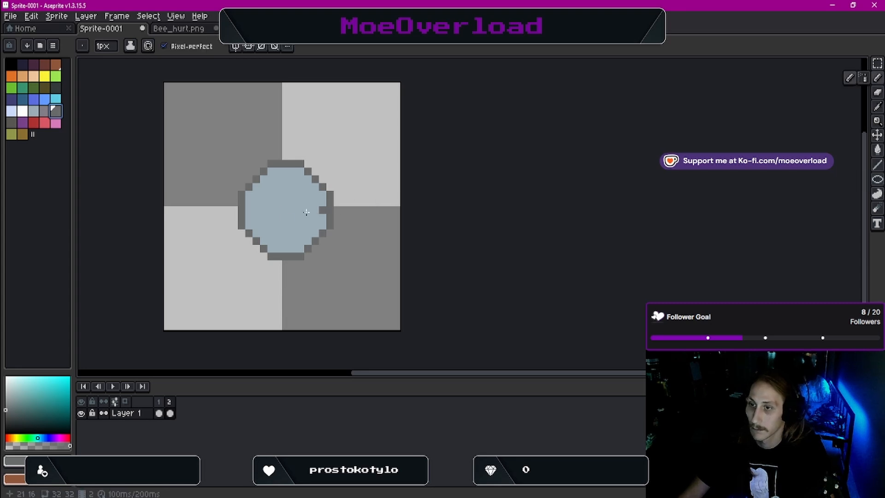
{"action": "left_click", "coordinate": [272, 195]}
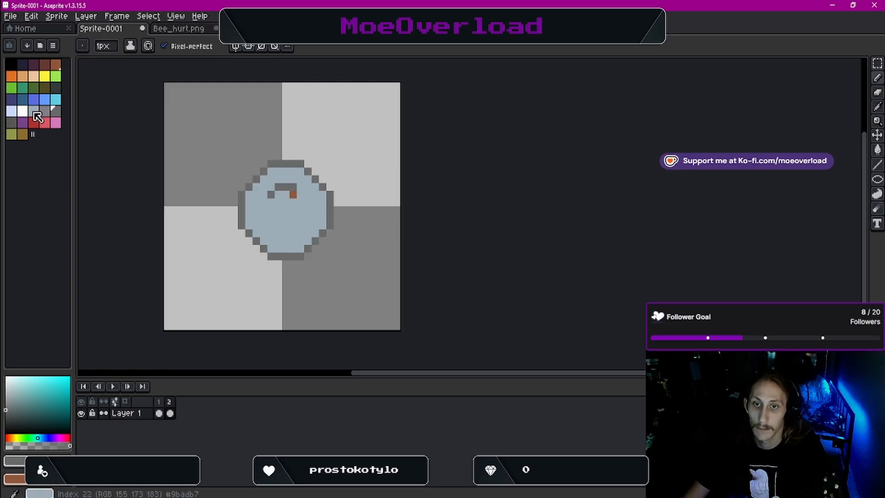
{"action": "left_click", "coordinate": [55, 110]}
{"action": "left_click", "coordinate": [296, 197]}
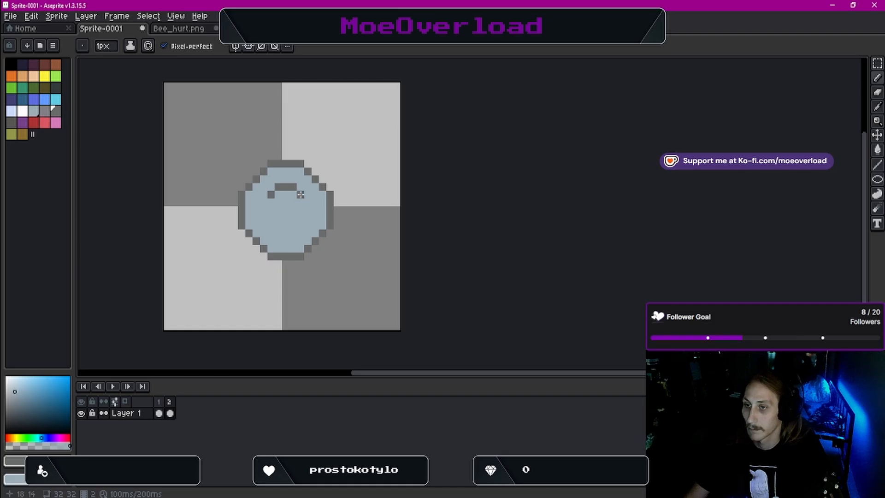
{"action": "mouse_move", "coordinate": [300, 201]}
{"action": "left_mouse_down"}
{"action": "mouse_move", "coordinate": [308, 221]}
{"action": "mouse_move", "coordinate": [292, 230]}
{"action": "left_mouse_up"}
{"action": "left_click", "coordinate": [306, 204]}
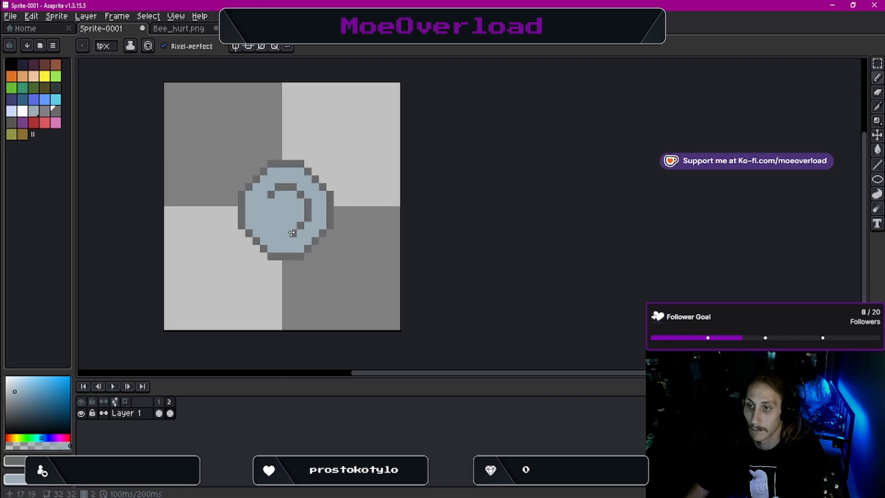
{"action": "mouse_move", "coordinate": [291, 233]}
{"action": "left_mouse_down"}
{"action": "mouse_move", "coordinate": [277, 232]}
{"action": "mouse_move", "coordinate": [266, 214]}
{"action": "left_mouse_up"}
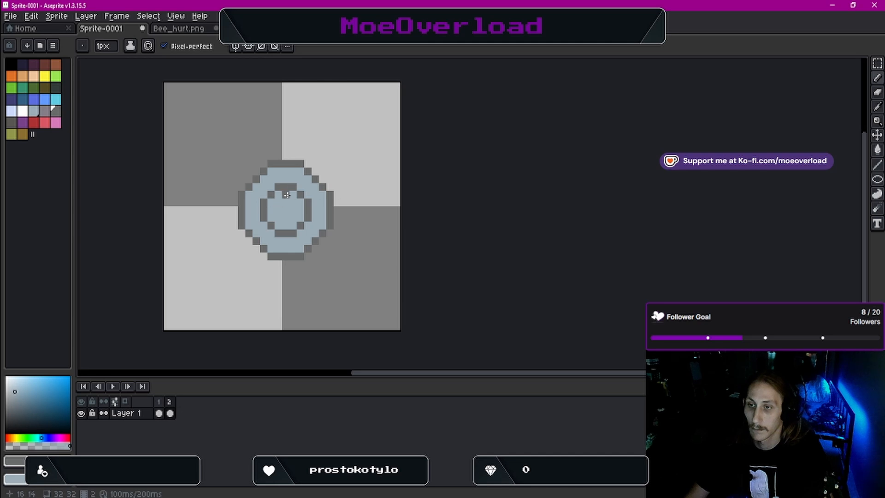
{"action": "left_click", "coordinate": [44, 113]}
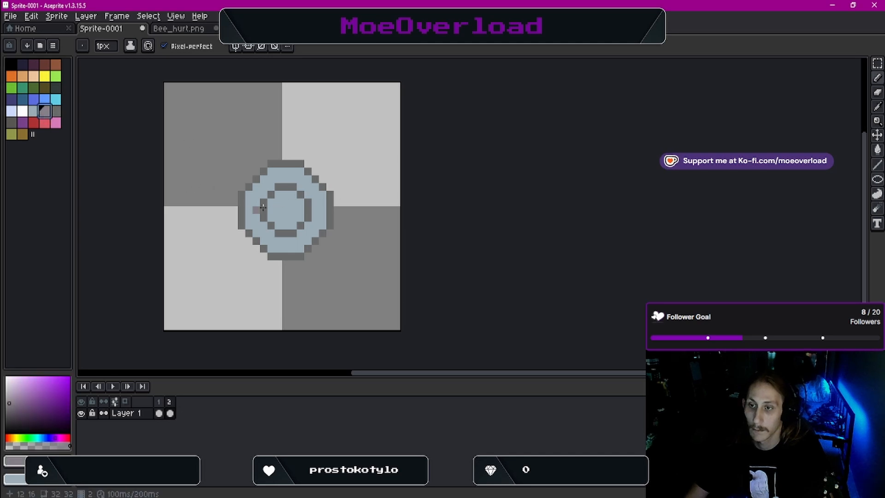
{"action": "left_click", "coordinate": [286, 210]}
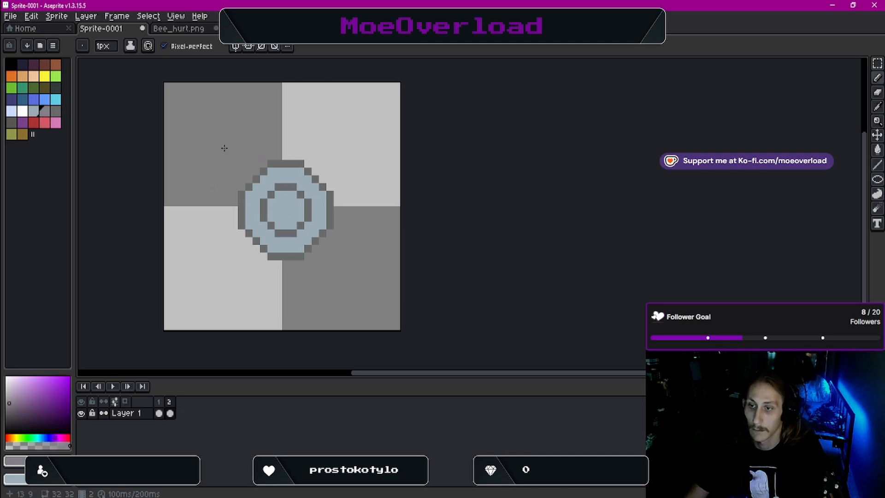
{"action": "left_click", "coordinate": [55, 111]}
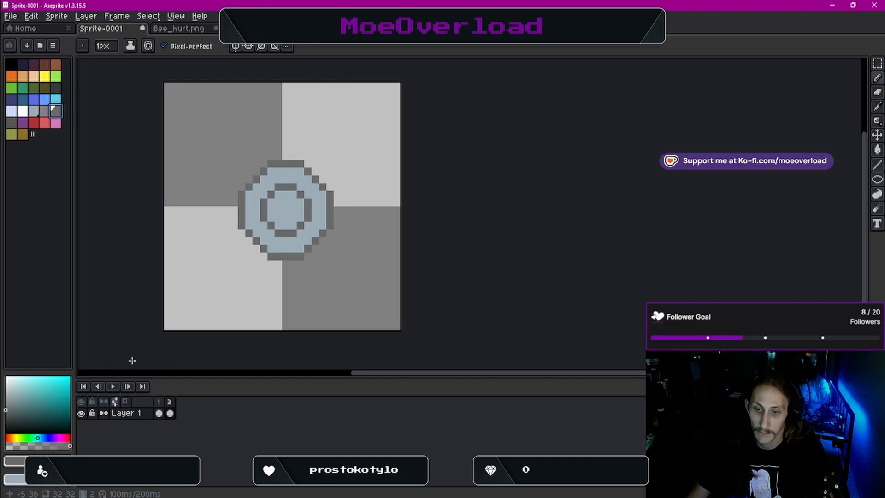
Add a third frame copied from frame 2 and paint over its inner ring with light blue-grey
{"action": "left_click", "coordinate": [117, 15]}
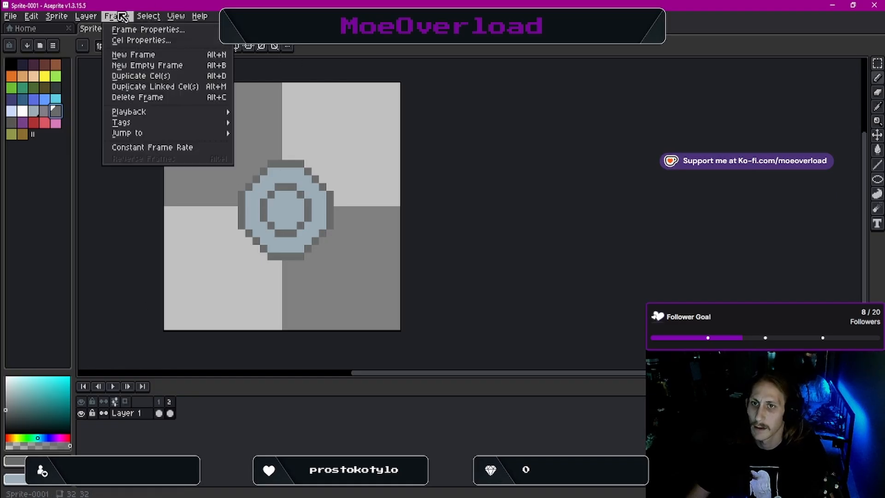
{"action": "left_click", "coordinate": [154, 55]}
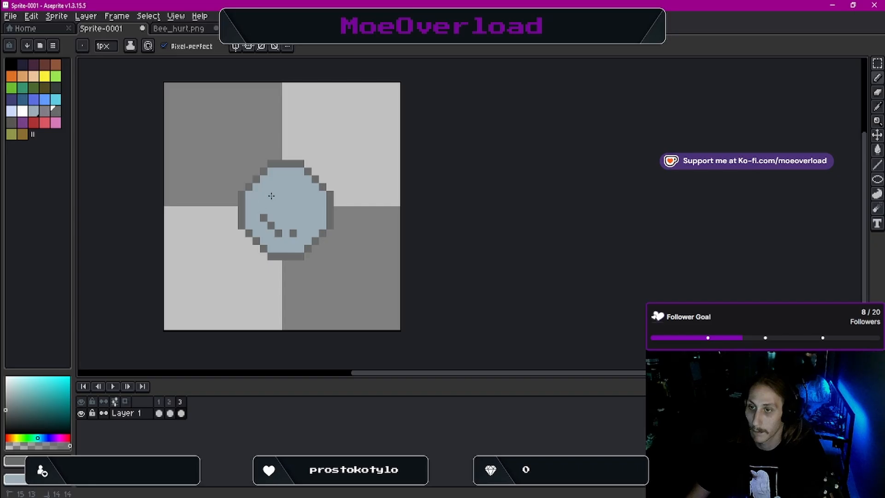
{"action": "left_click_drag", "start_coordinate": [261, 215], "coordinate": [293, 233]}
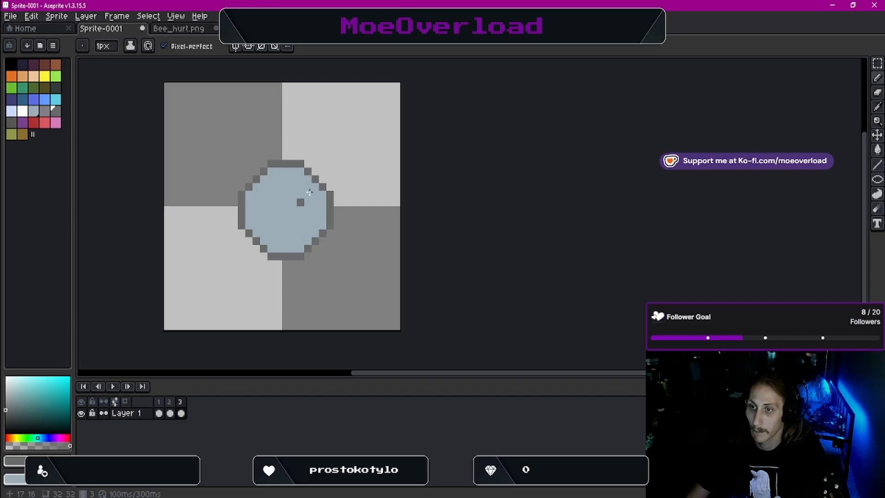
Draw three dark grey circle outlines overlapping the ball on frame 3: about 8 px at upper left, 10 px at upper right, 8 px below
{"action": "left_click", "coordinate": [877, 182]}
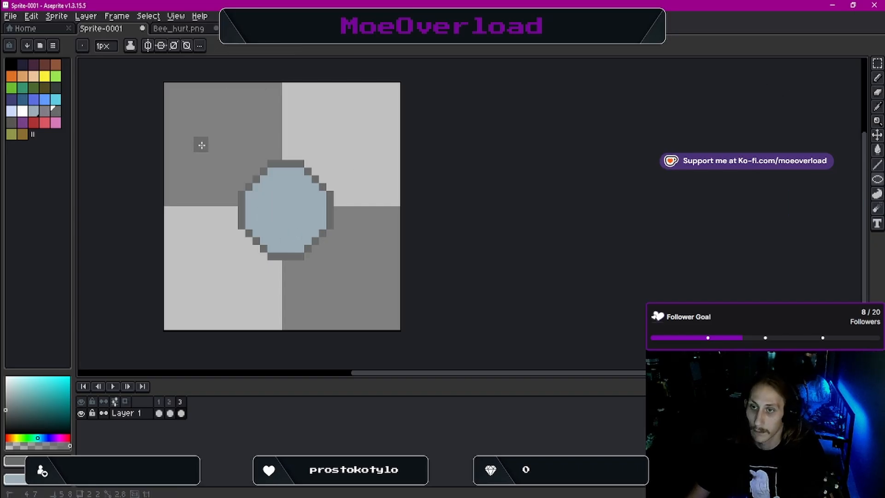
{"action": "key", "text": "ctrl"}
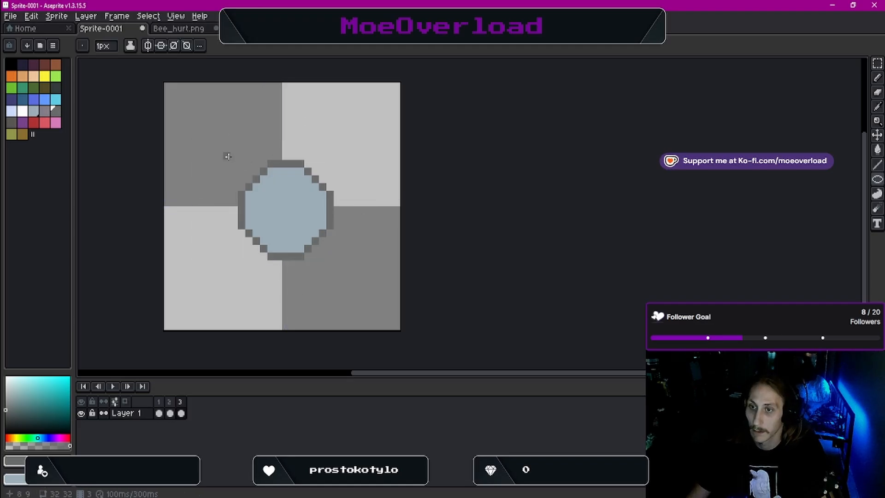
{"action": "left_click_drag", "start_coordinate": [225, 161], "coordinate": [286, 211]}
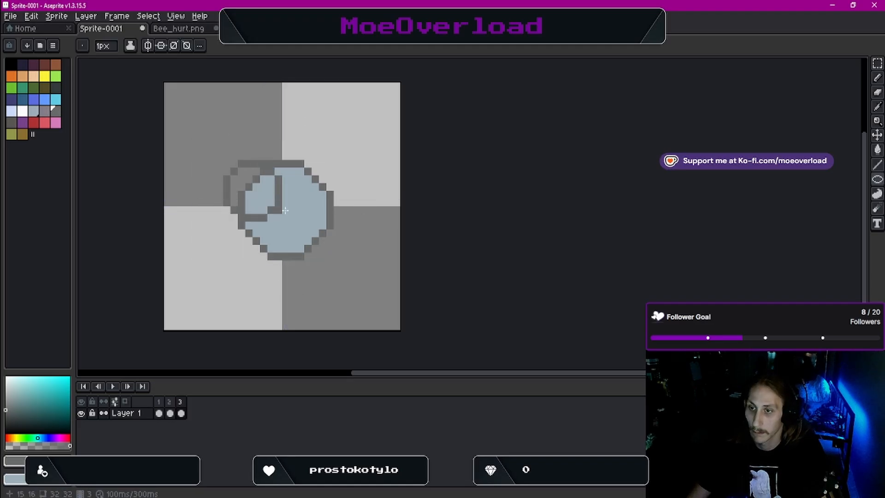
{"action": "left_click_drag", "start_coordinate": [291, 130], "coordinate": [358, 202]}
{"action": "left_click_drag", "start_coordinate": [271, 245], "coordinate": [323, 296]}
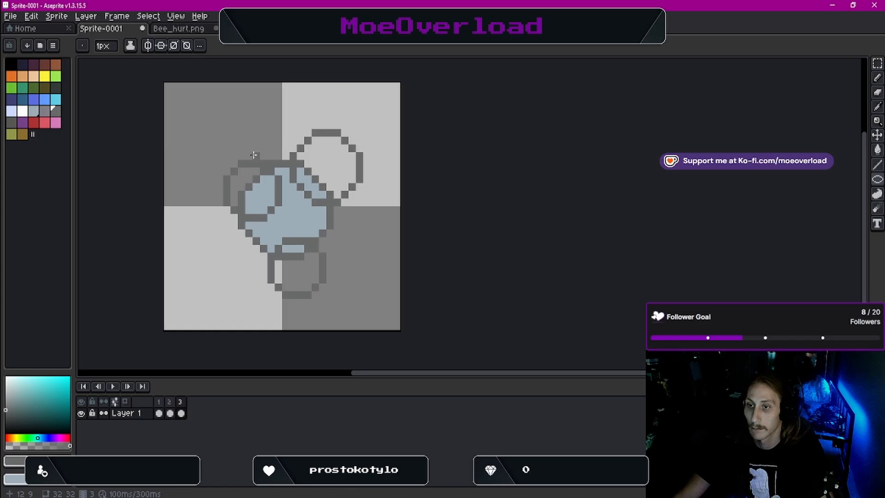
Remove the ball's outline inside the upper-left and upper-right circles on frame 3 and fill both circles with light blue-grey
{"action": "left_click_drag", "start_coordinate": [244, 210], "coordinate": [249, 187]}
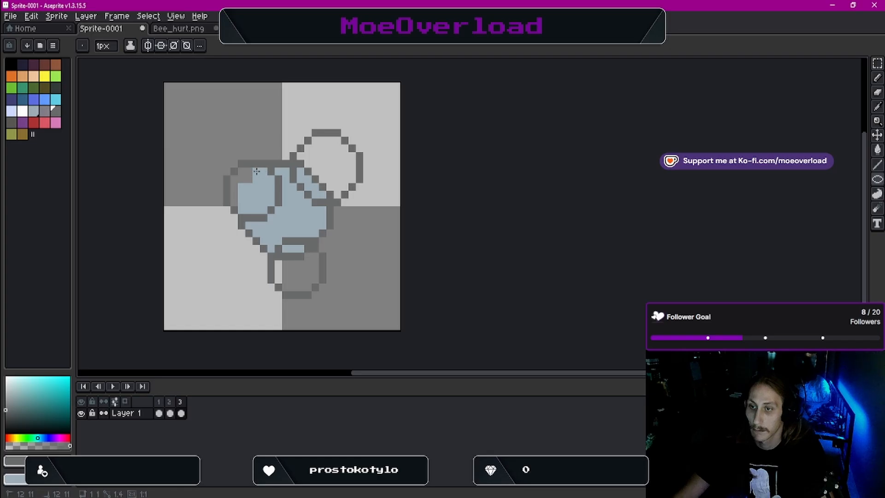
{"action": "key", "text": "b"}
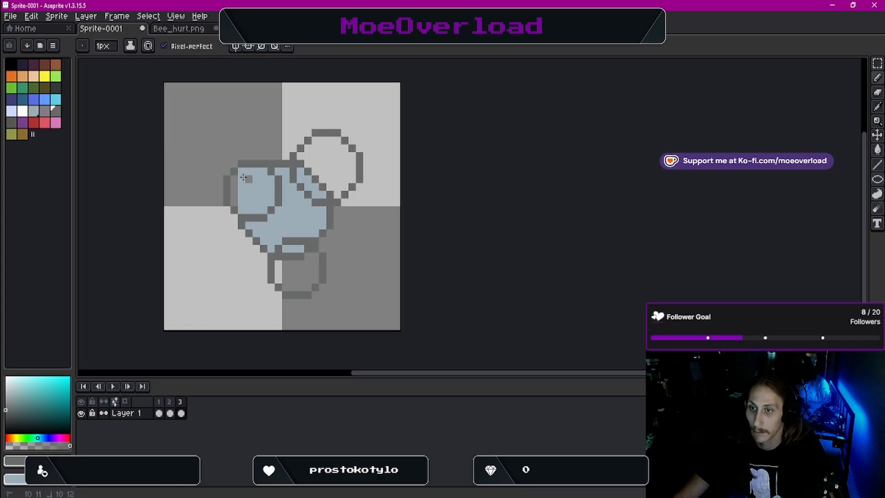
{"action": "mouse_move", "coordinate": [249, 179]}
{"action": "left_mouse_down"}
{"action": "mouse_move", "coordinate": [234, 189]}
{"action": "mouse_move", "coordinate": [237, 198]}
{"action": "left_mouse_up"}
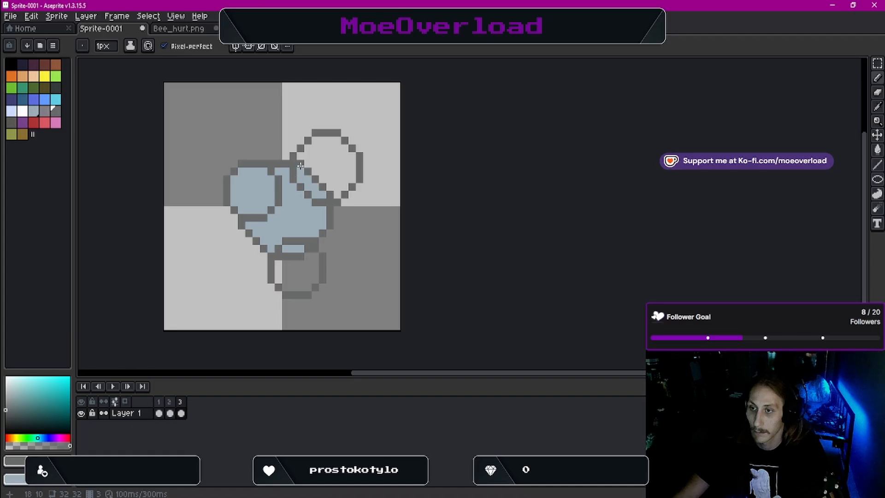
{"action": "mouse_move", "coordinate": [300, 166]}
{"action": "left_mouse_down"}
{"action": "mouse_move", "coordinate": [327, 191]}
{"action": "mouse_move", "coordinate": [318, 170]}
{"action": "left_mouse_up"}
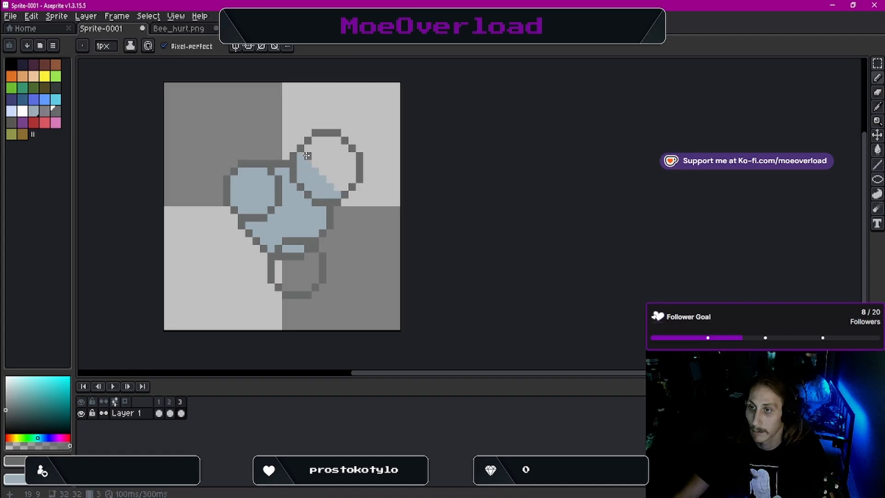
{"action": "key", "text": "g"}
{"action": "left_click", "coordinate": [328, 163]}
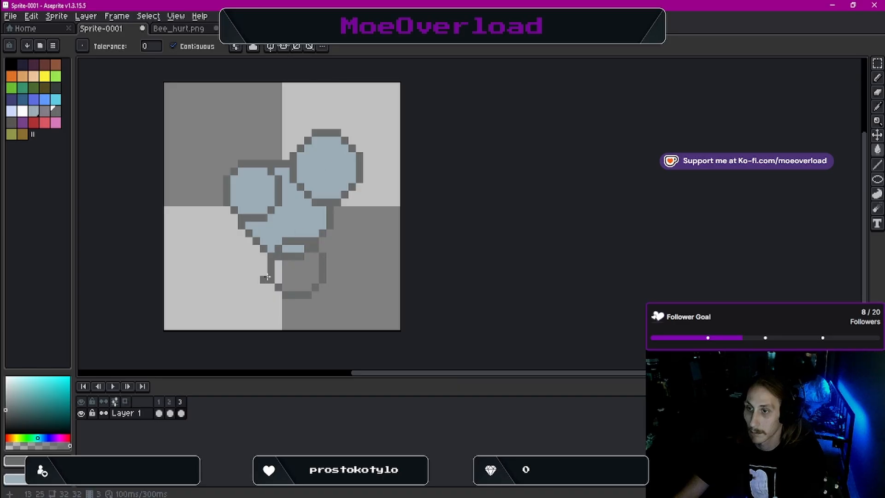
Fill the lower circle on frame 3 with light blue-grey and paint over the ball's outline inside it
{"action": "left_click", "coordinate": [297, 274]}
{"action": "left_click", "coordinate": [300, 256]}
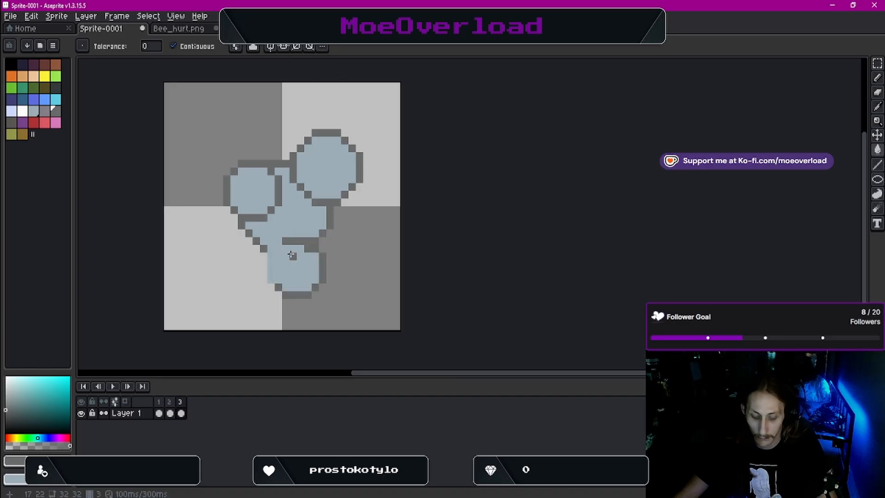
{"action": "key", "text": "ctrl+z"}
{"action": "key", "text": "b"}
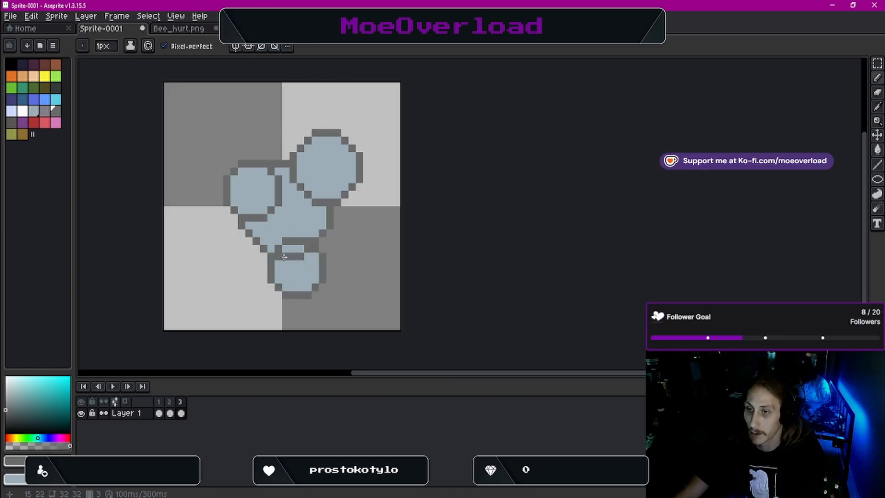
{"action": "left_click_drag", "start_coordinate": [276, 256], "coordinate": [308, 250]}
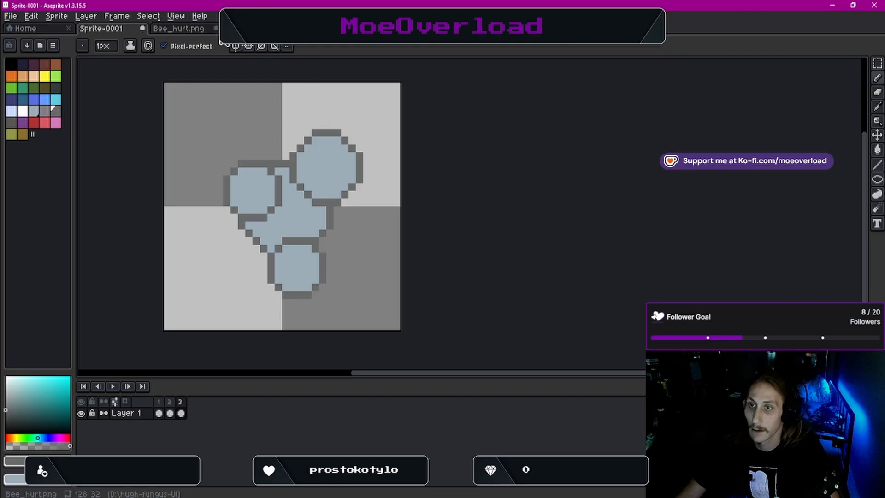
Look at the bee sprites in Bee_hurt.png and return to Sprite-0001
{"action": "left_click", "coordinate": [182, 31]}
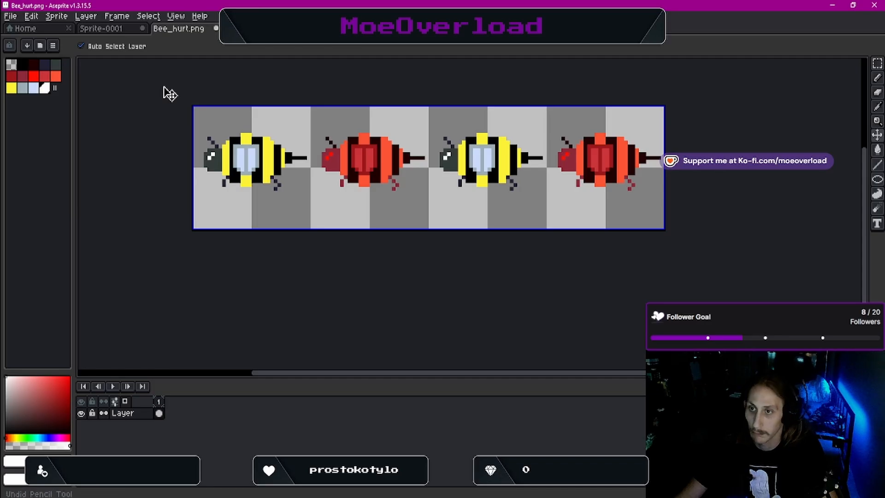
{"action": "key", "text": "b"}
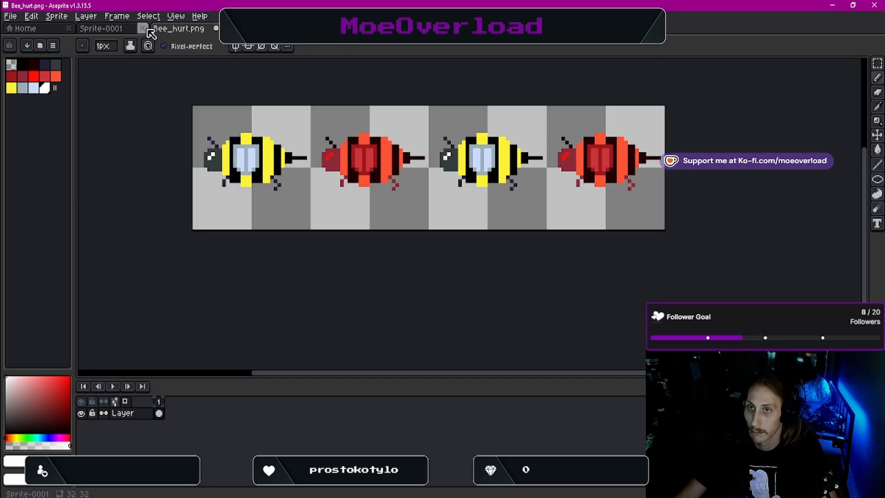
{"action": "left_click", "coordinate": [130, 30]}
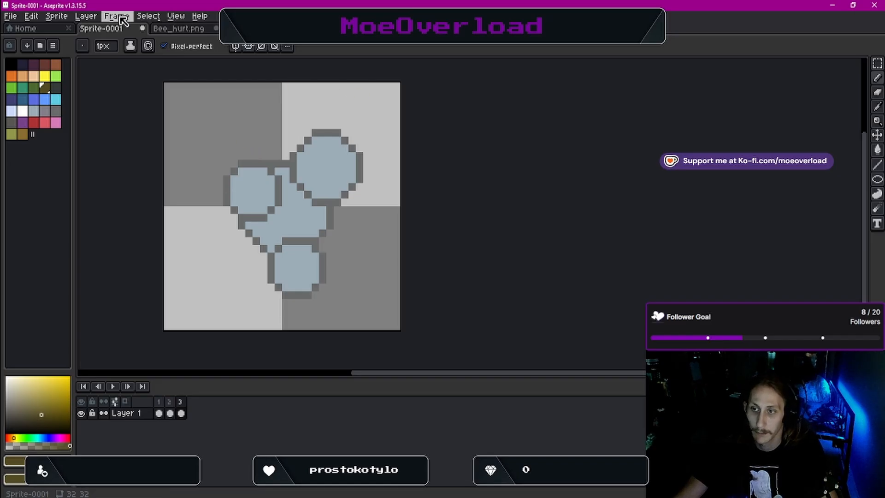
Add a fourth frame and ready the Ellipse tool with a dark grey foreground and light blue-grey background colour
{"action": "left_click", "coordinate": [121, 17]}
{"action": "left_click", "coordinate": [178, 55]}
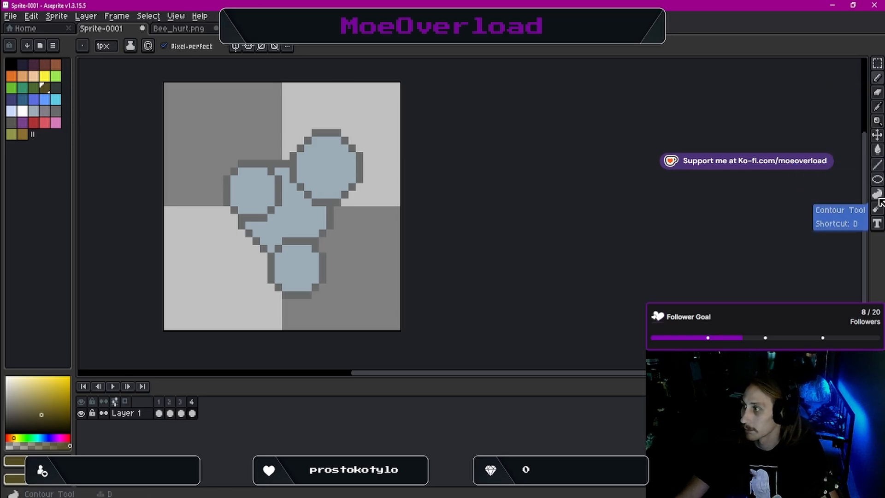
{"action": "left_click", "coordinate": [880, 179]}
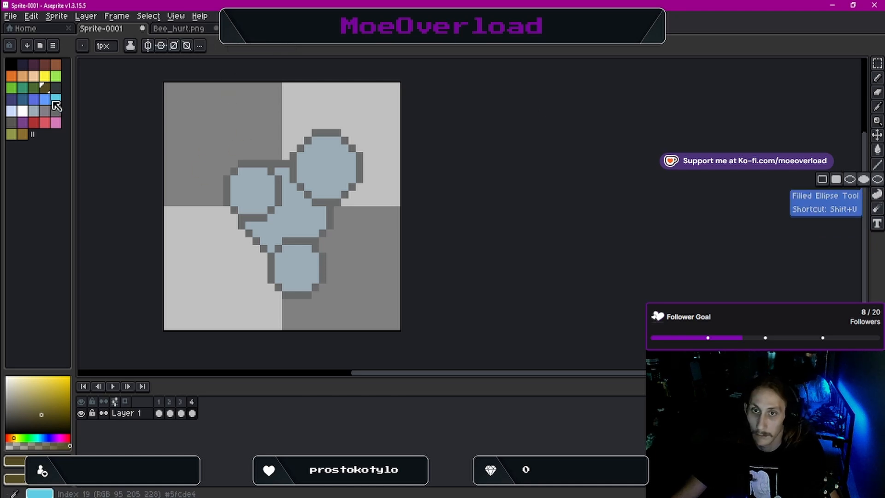
{"action": "right_click", "coordinate": [34, 111]}
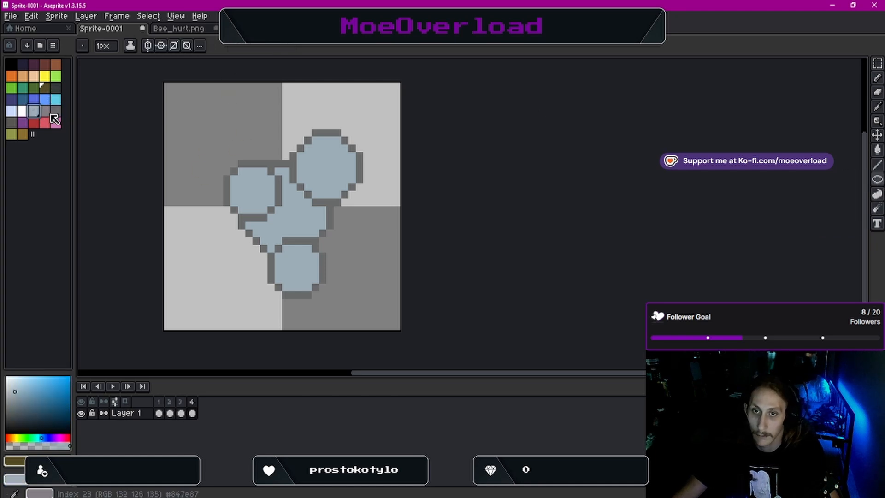
{"action": "left_click", "coordinate": [55, 111]}
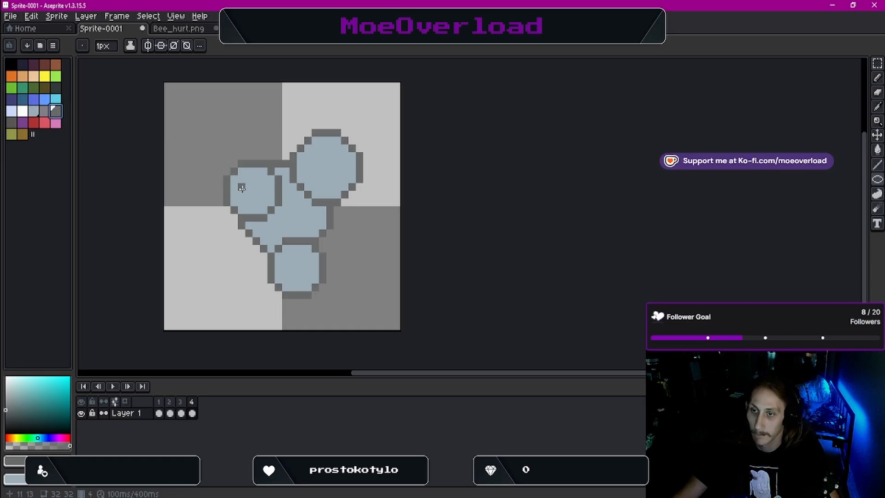
{"action": "mouse_move", "coordinate": [225, 193]}
{"action": "left_mouse_down"}
{"action": "mouse_move", "coordinate": [270, 288]}
{"action": "mouse_move", "coordinate": [247, 194]}
{"action": "left_mouse_up"}
{"action": "mouse_move", "coordinate": [212, 123]}
{"action": "left_mouse_down"}
{"action": "mouse_move", "coordinate": [221, 115]}
{"action": "mouse_move", "coordinate": [299, 139]}
{"action": "mouse_move", "coordinate": [314, 226]}
{"action": "left_mouse_up"}
{"action": "mouse_move", "coordinate": [311, 178]}
{"action": "left_mouse_down"}
{"action": "mouse_move", "coordinate": [367, 217]}
{"action": "mouse_move", "coordinate": [325, 255]}
{"action": "left_mouse_up"}
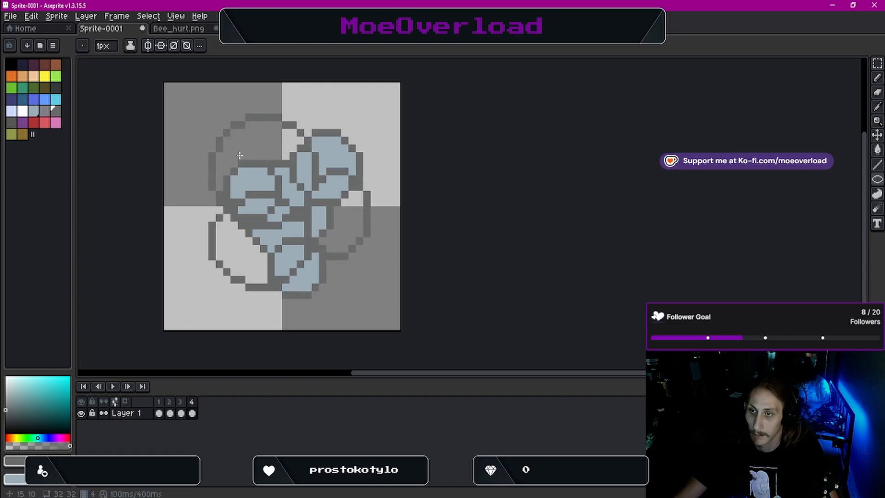
{"action": "key", "text": "ctrl+z"}
{"action": "key", "text": "ctrl+z"}
{"action": "key", "text": "ctrl+z"}
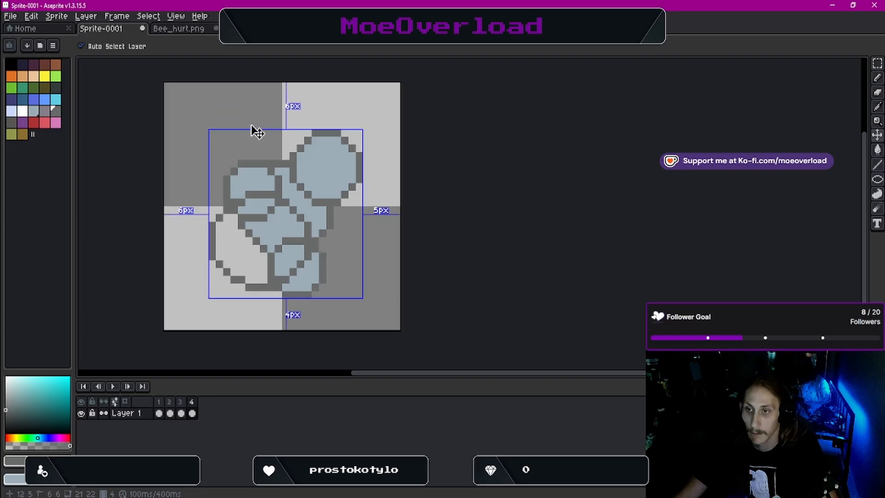
Select the copied ball and its three circles on frame 4 and delete them
{"action": "key", "text": "m"}
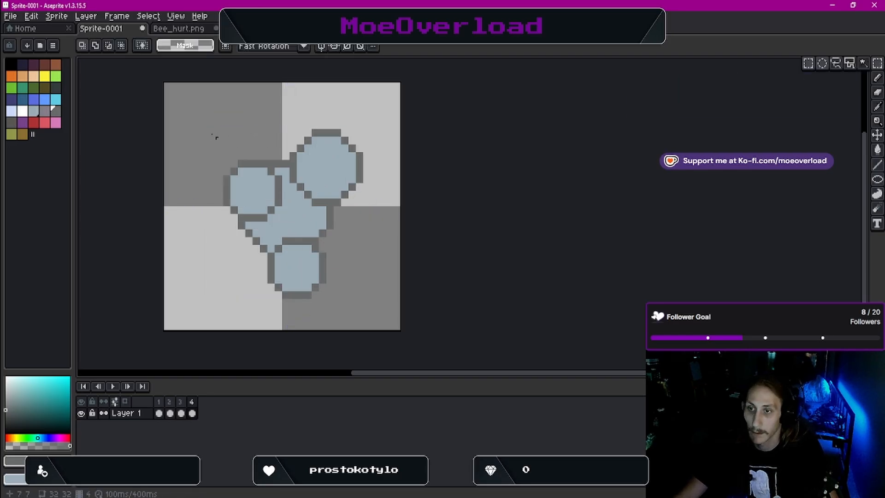
{"action": "left_click_drag", "start_coordinate": [213, 133], "coordinate": [376, 297]}
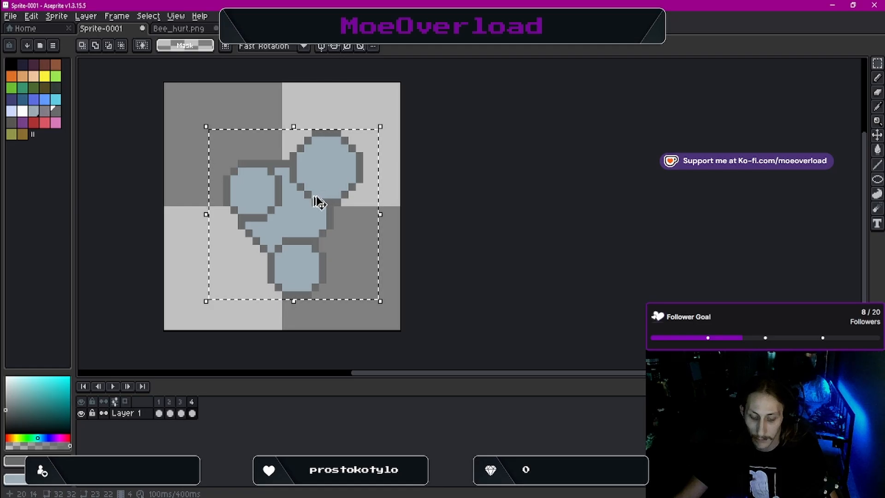
{"action": "key", "text": "Delete"}
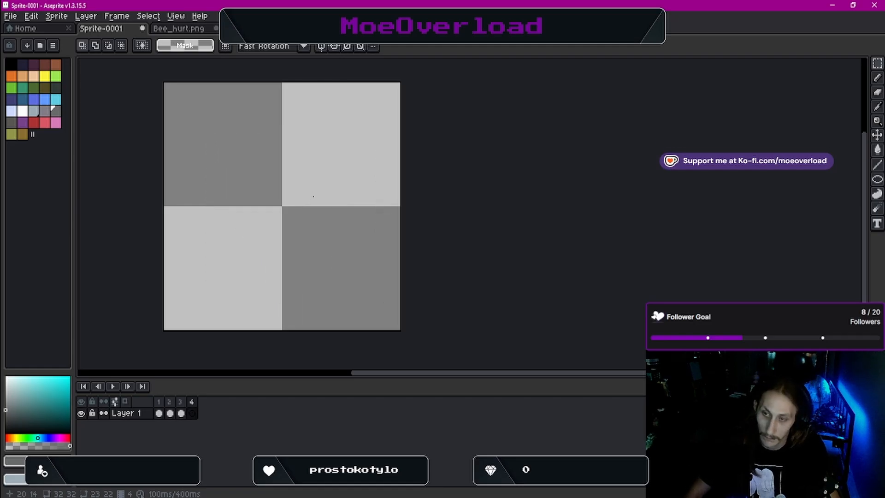
Draw a dark grey circle outline about 23 × 22 px on frame 4, move it to the centre of the canvas and deselect it
{"action": "left_click", "coordinate": [877, 78]}
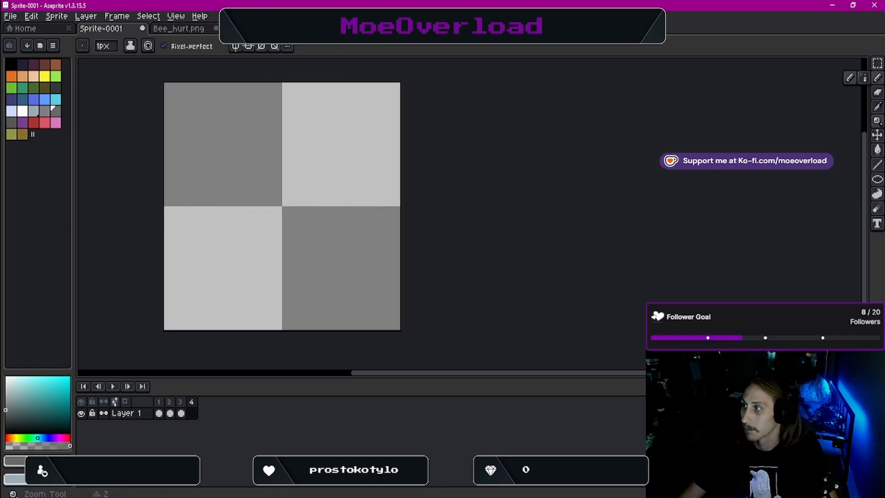
{"action": "left_click", "coordinate": [877, 179]}
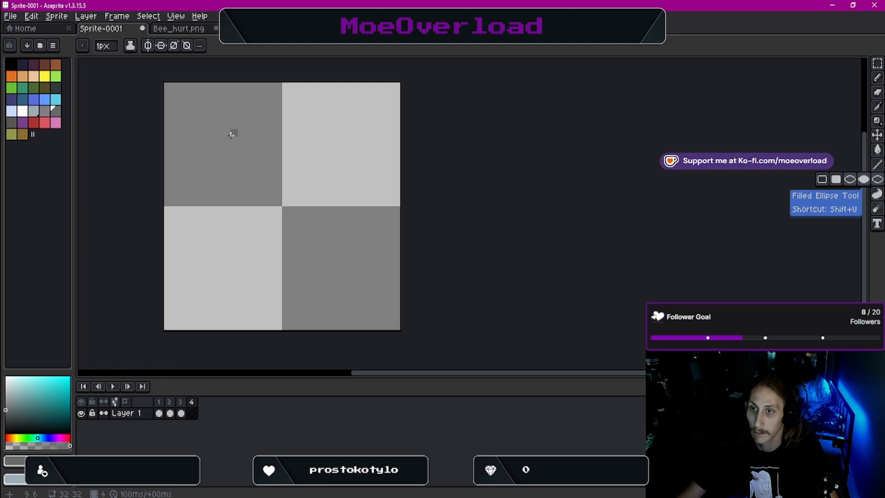
{"action": "left_click_drag", "start_coordinate": [223, 133], "coordinate": [388, 295]}
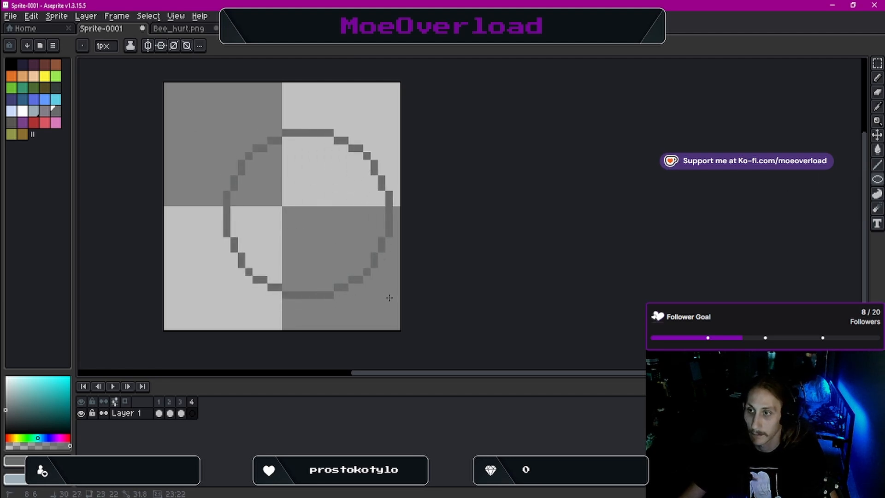
{"action": "left_click", "coordinate": [877, 63]}
{"action": "left_click_drag", "start_coordinate": [194, 121], "coordinate": [399, 318]}
{"action": "left_click_drag", "start_coordinate": [336, 244], "coordinate": [302, 233]}
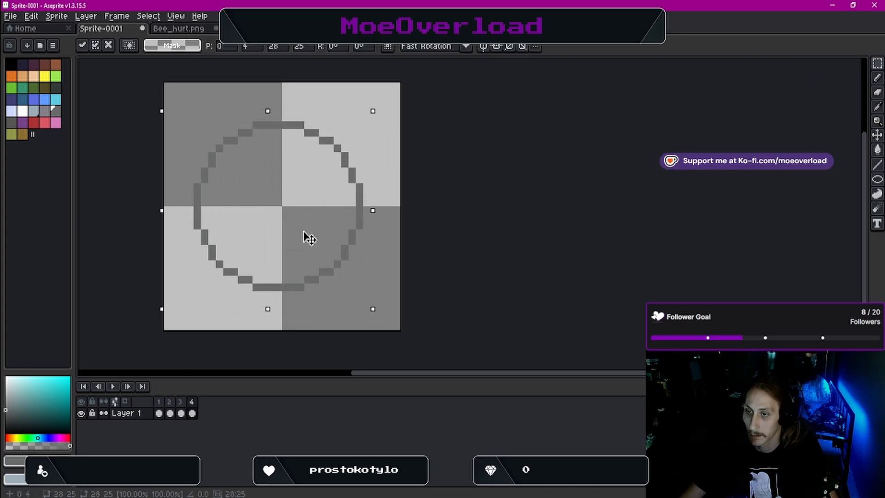
{"action": "key", "text": "Return"}
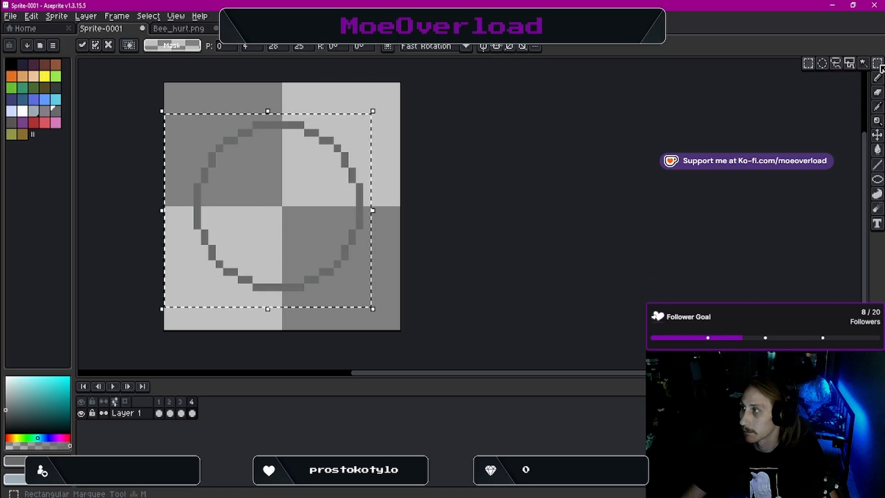
{"action": "left_click", "coordinate": [514, 163]}
Draw two small dark grey circle outlines on frame 4, overlapping the big circle's right edge and upper-left edge
{"action": "left_click", "coordinate": [877, 180]}
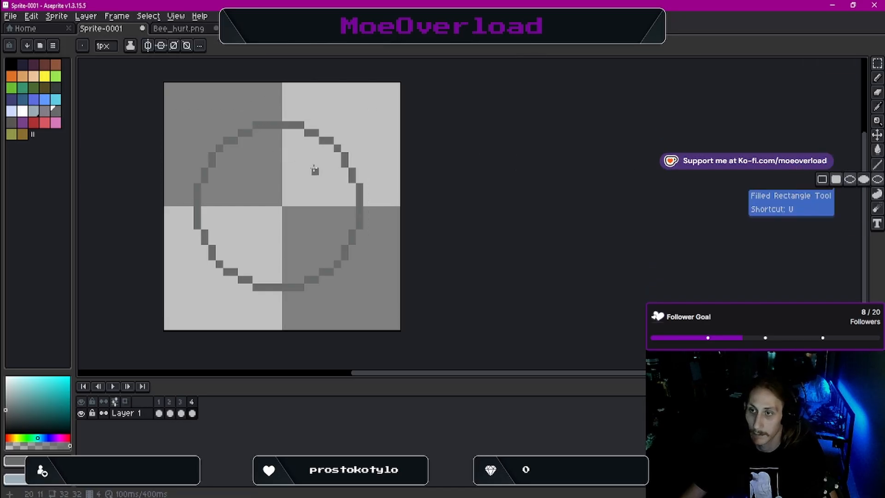
{"action": "mouse_move", "coordinate": [315, 168]}
{"action": "left_mouse_down"}
{"action": "mouse_move", "coordinate": [385, 214]}
{"action": "mouse_move", "coordinate": [381, 241]}
{"action": "left_mouse_up"}
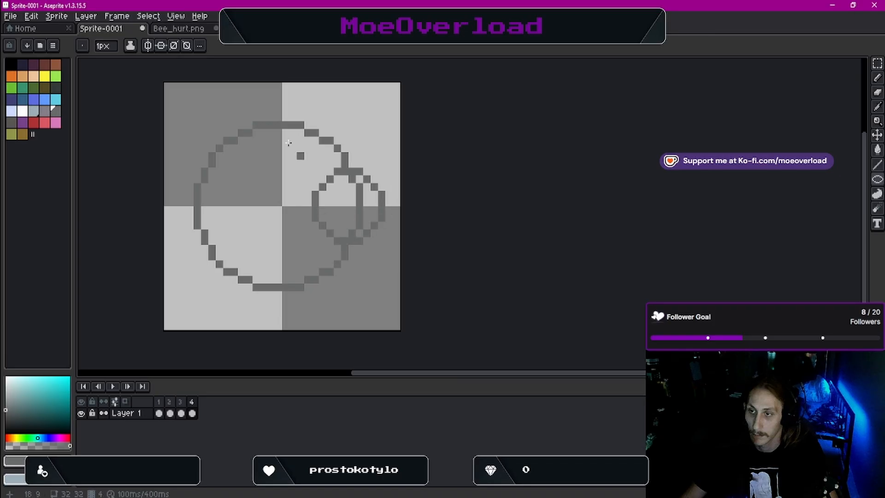
{"action": "mouse_move", "coordinate": [211, 123]}
{"action": "left_mouse_down"}
{"action": "mouse_move", "coordinate": [304, 159]}
{"action": "mouse_move", "coordinate": [276, 138]}
{"action": "mouse_move", "coordinate": [267, 100]}
{"action": "mouse_move", "coordinate": [217, 99]}
{"action": "mouse_move", "coordinate": [275, 175]}
{"action": "left_mouse_up"}
{"action": "key", "text": "ctrl+z"}
{"action": "left_click", "coordinate": [256, 225]}
{"action": "key", "text": "ctrl+z"}
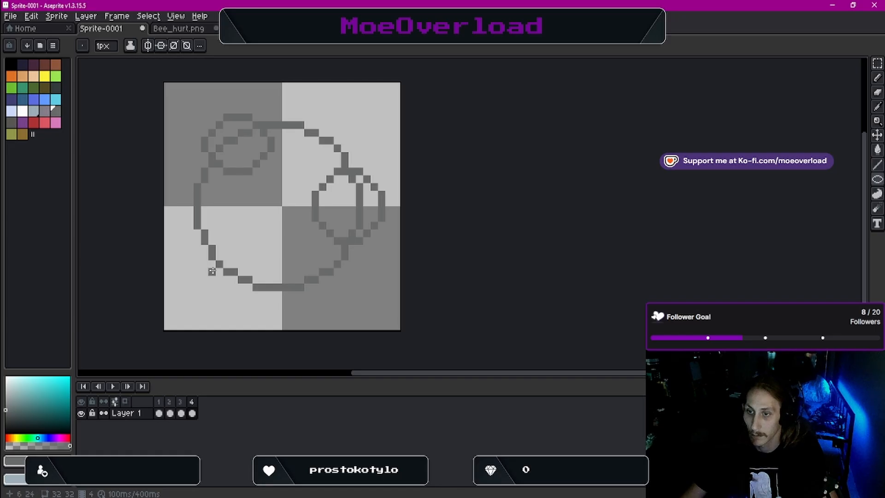
Draw three more small circle outlines on frame 4, overlapping the big circle's left, lower-right and upper-right edges
{"action": "left_click", "coordinate": [197, 265]}
{"action": "mouse_move", "coordinate": [214, 245]}
{"action": "left_mouse_down"}
{"action": "mouse_move", "coordinate": [252, 306]}
{"action": "mouse_move", "coordinate": [275, 314]}
{"action": "left_mouse_up"}
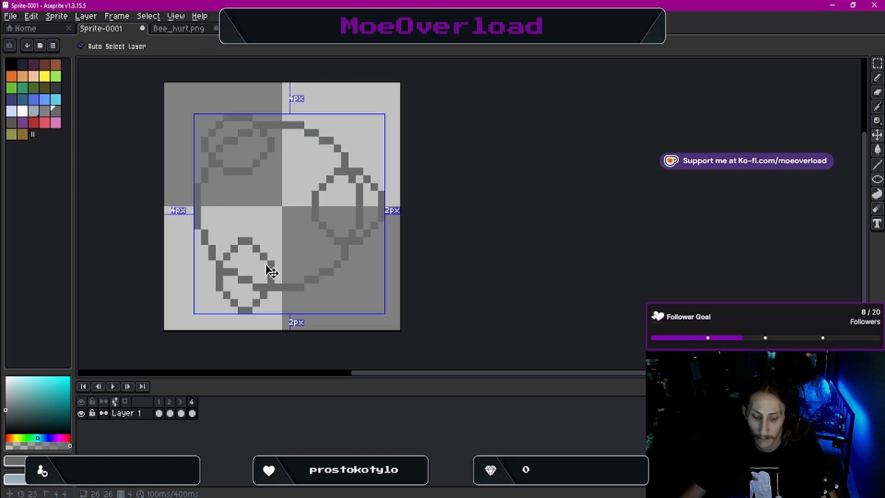
{"action": "key", "text": "ctrl+z"}
{"action": "left_click_drag", "start_coordinate": [190, 270], "coordinate": [262, 196]}
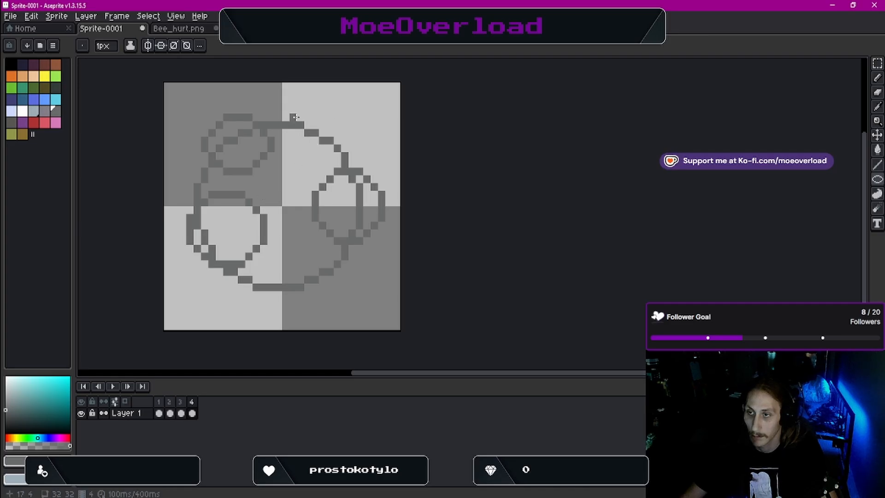
{"action": "left_click_drag", "start_coordinate": [288, 270], "coordinate": [347, 202]}
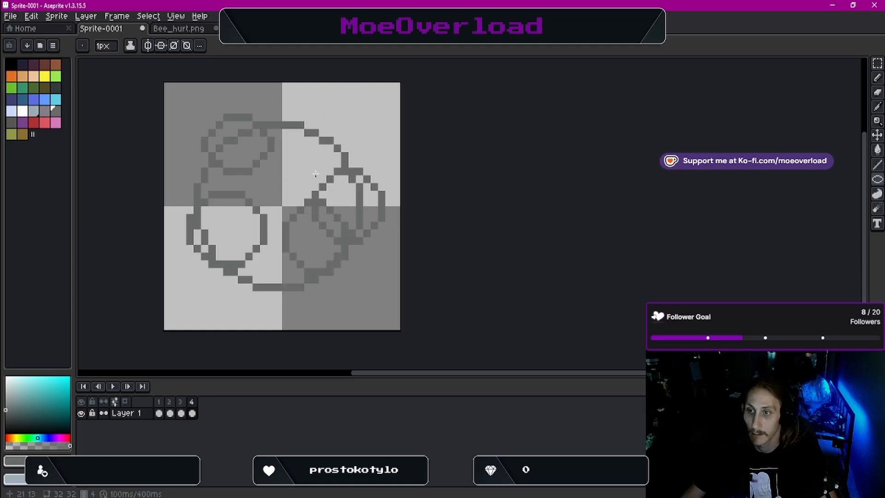
{"action": "left_click_drag", "start_coordinate": [277, 91], "coordinate": [352, 164]}
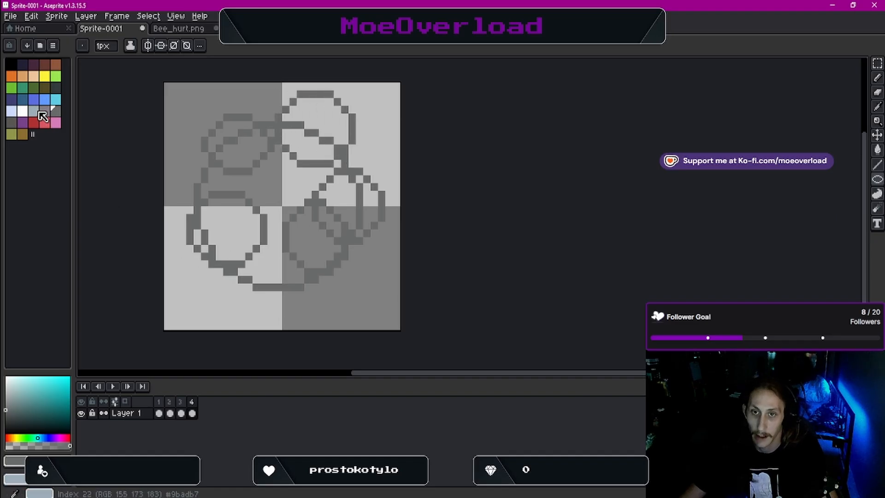
{"action": "left_click", "coordinate": [877, 78]}
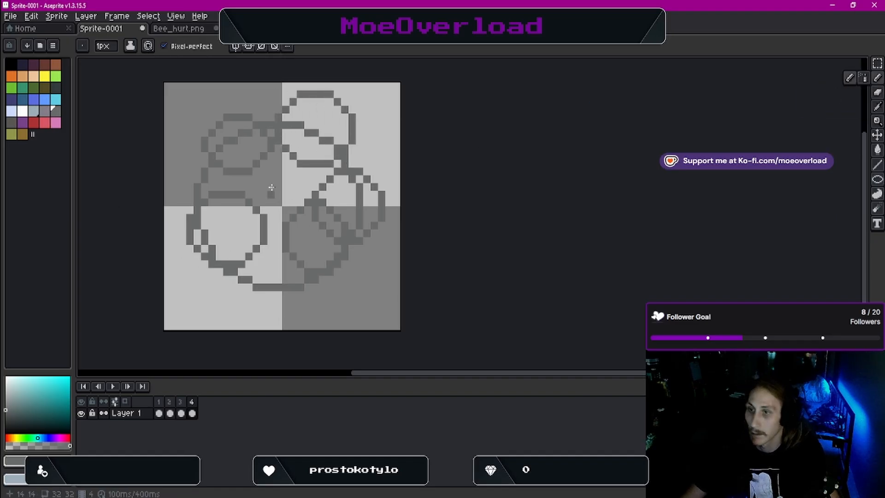
{"action": "left_click_drag", "start_coordinate": [285, 125], "coordinate": [301, 128]}
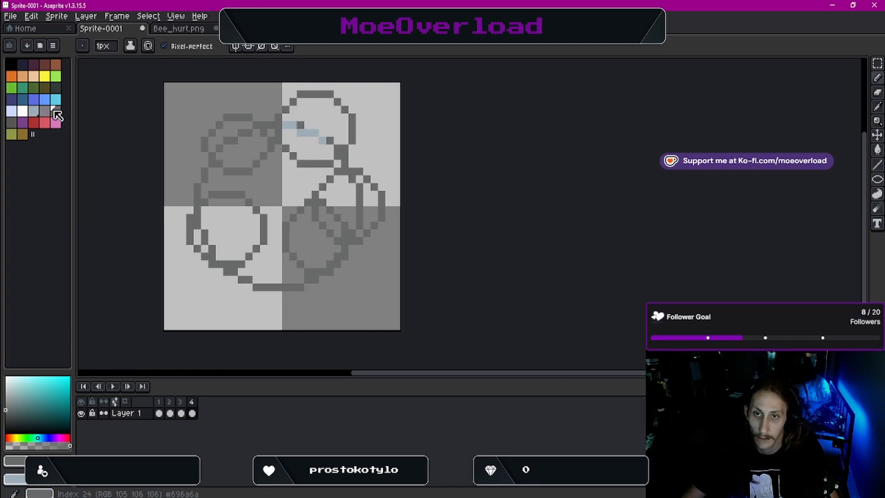
{"action": "right_click", "coordinate": [301, 126]}
{"action": "right_click", "coordinate": [329, 140]}
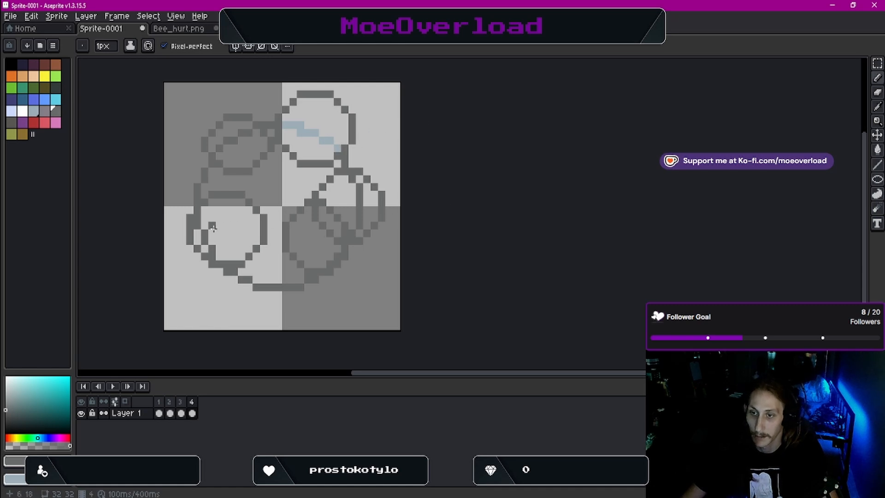
{"action": "right_click_drag", "start_coordinate": [203, 206], "coordinate": [210, 198]}
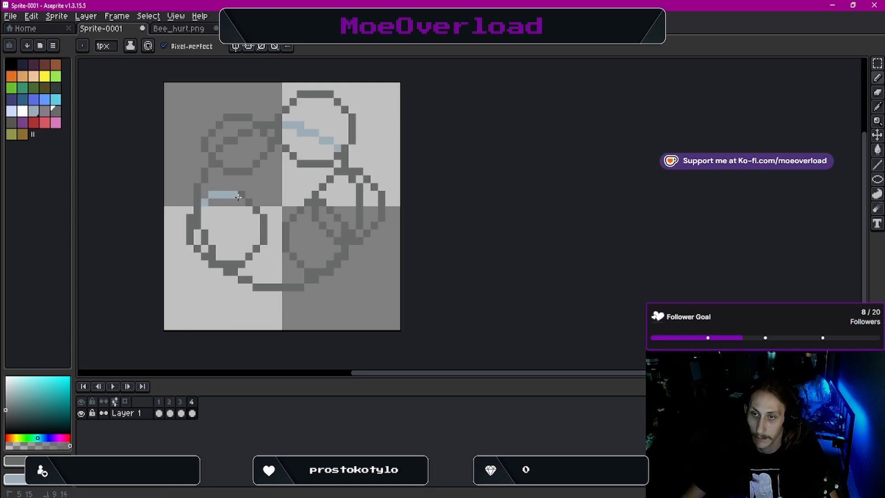
{"action": "right_click_drag", "start_coordinate": [241, 257], "coordinate": [233, 256]}
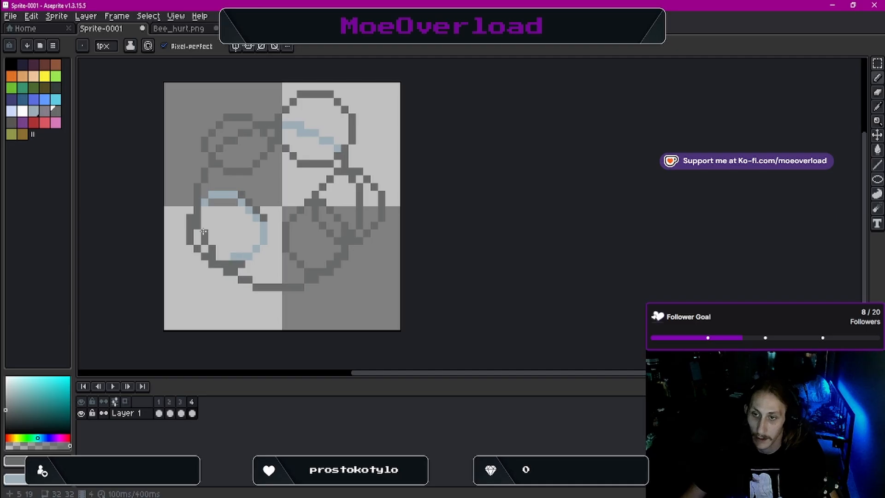
{"action": "left_click_drag", "start_coordinate": [203, 226], "coordinate": [345, 200]}
{"action": "key", "text": "ctrl"}
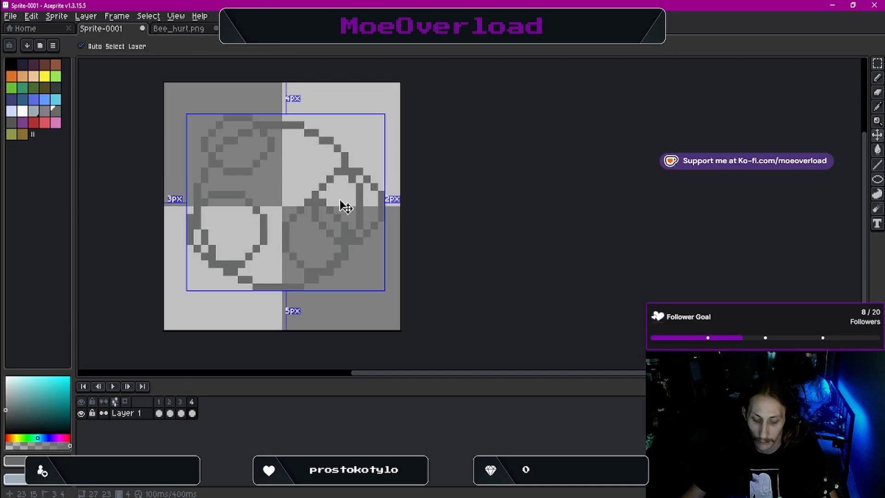
{"action": "key", "text": "ctrl+z"}
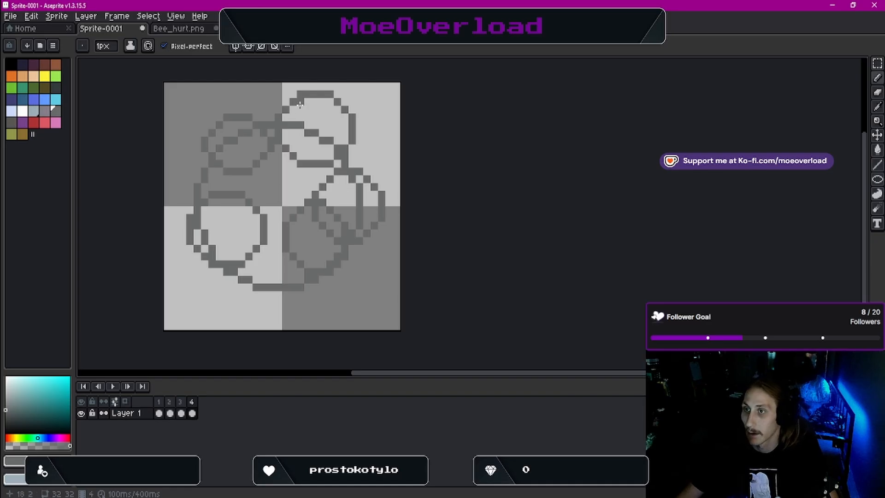
Paint light blue-grey over the part of the upper-right circle's outline that lies inside the big circle on frame 4
{"action": "mouse_move", "coordinate": [280, 132]}
{"action": "left_mouse_down"}
{"action": "mouse_move", "coordinate": [283, 145]}
{"action": "mouse_move", "coordinate": [317, 164]}
{"action": "left_mouse_up"}
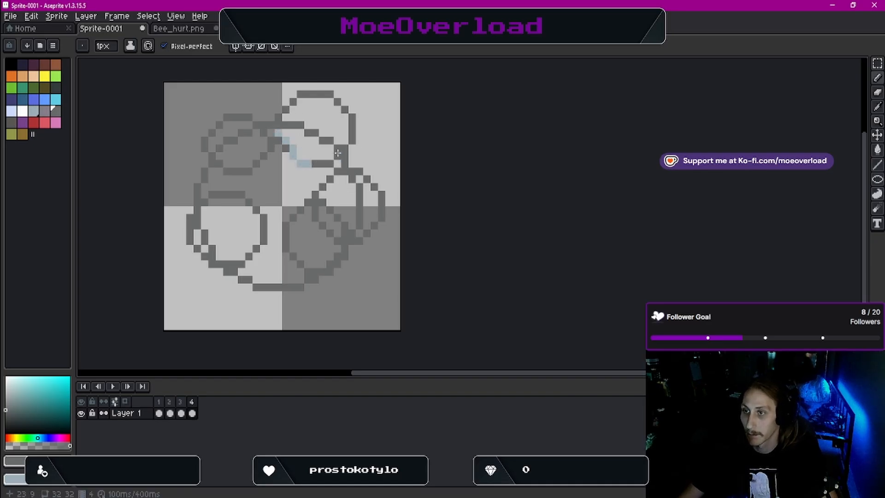
{"action": "left_click", "coordinate": [327, 164]}
{"action": "left_click_drag", "start_coordinate": [301, 163], "coordinate": [280, 143]}
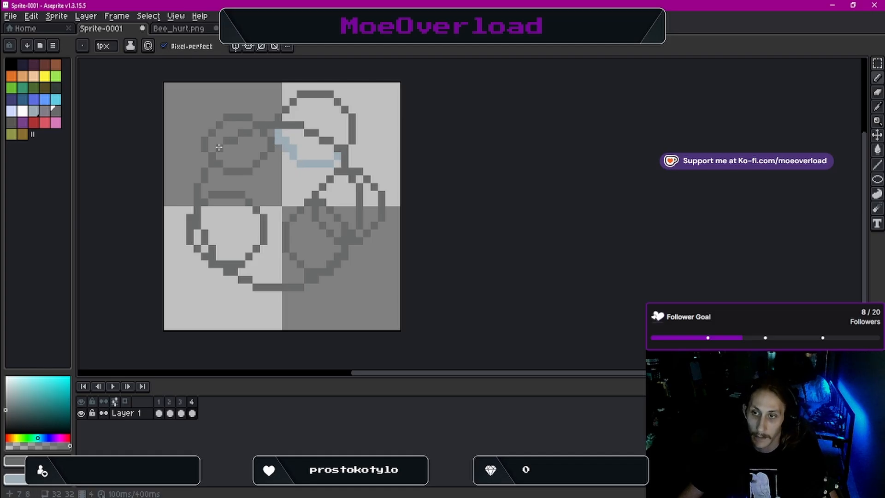
Paint light blue-grey over the outline segments crossing inside the upper-left, left and right circles on frame 4
{"action": "left_click_drag", "start_coordinate": [219, 147], "coordinate": [250, 138]}
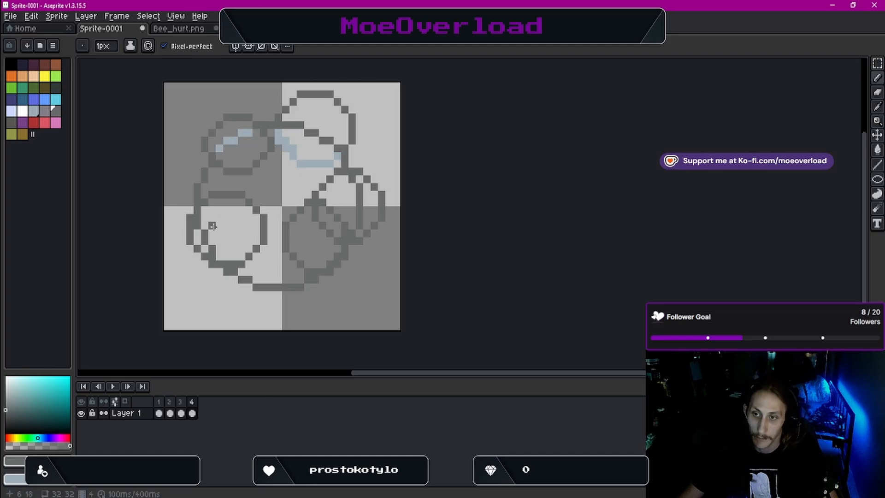
{"action": "left_click_drag", "start_coordinate": [200, 226], "coordinate": [212, 256]}
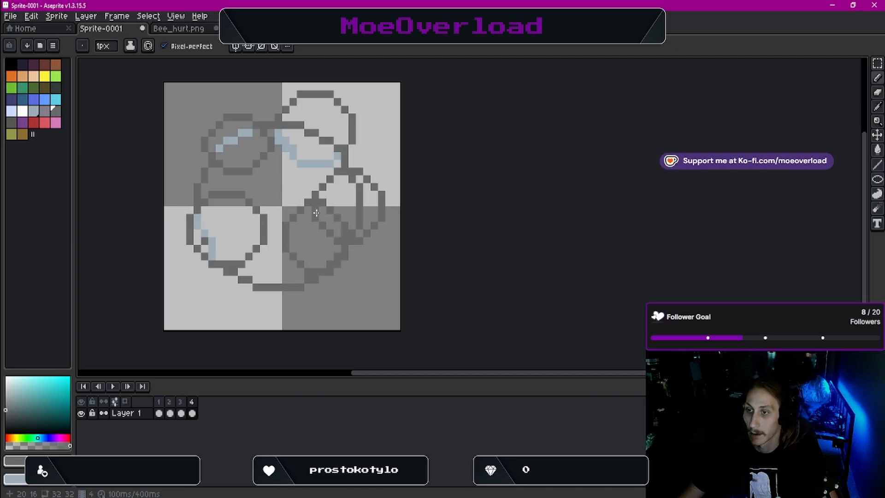
{"action": "mouse_move", "coordinate": [321, 202]}
{"action": "left_mouse_down"}
{"action": "mouse_move", "coordinate": [345, 232]}
{"action": "mouse_move", "coordinate": [356, 217]}
{"action": "left_mouse_up"}
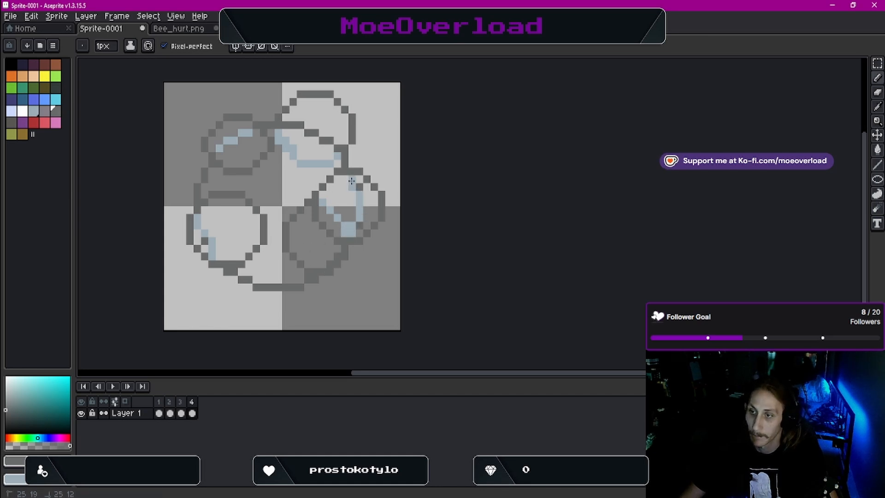
{"action": "left_click_drag", "start_coordinate": [351, 181], "coordinate": [352, 181]}
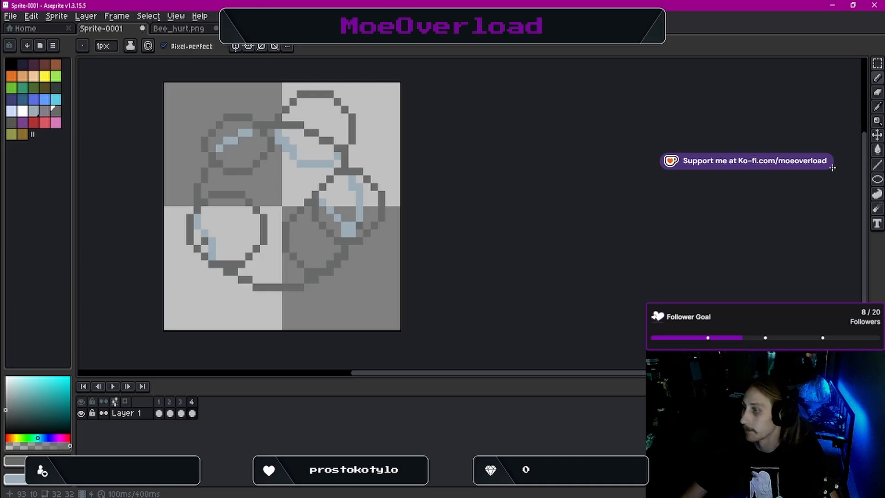
Fill the upper-right and upper-left circles on frame 4 with light blue-grey using the Paint Bucket
{"action": "key", "text": "g"}
{"action": "left_click", "coordinate": [308, 124]}
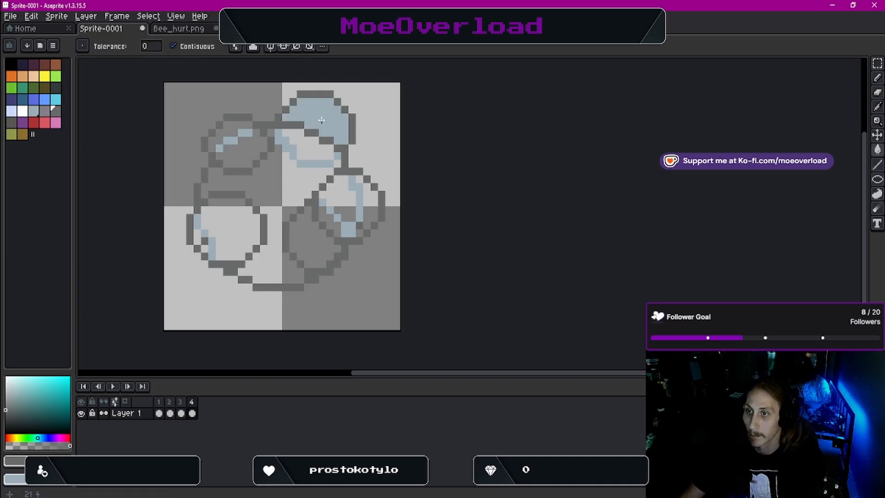
{"action": "left_click", "coordinate": [307, 148]}
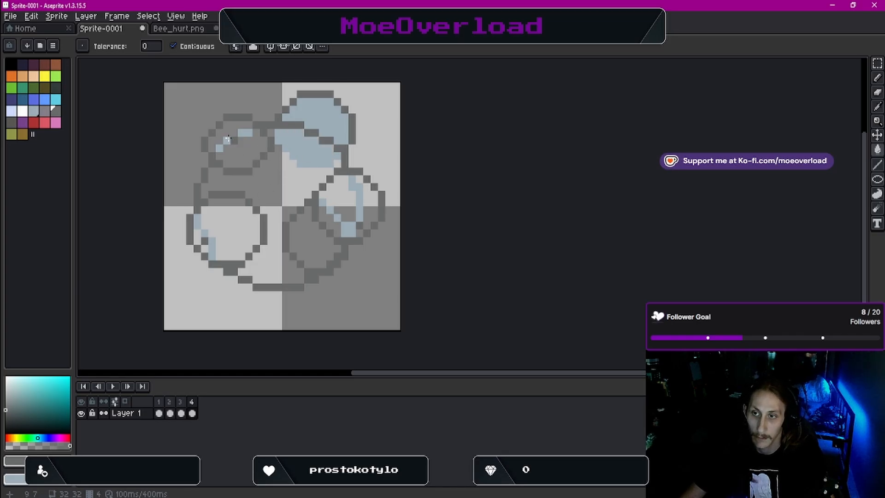
{"action": "left_click", "coordinate": [228, 137]}
{"action": "left_click", "coordinate": [237, 152]}
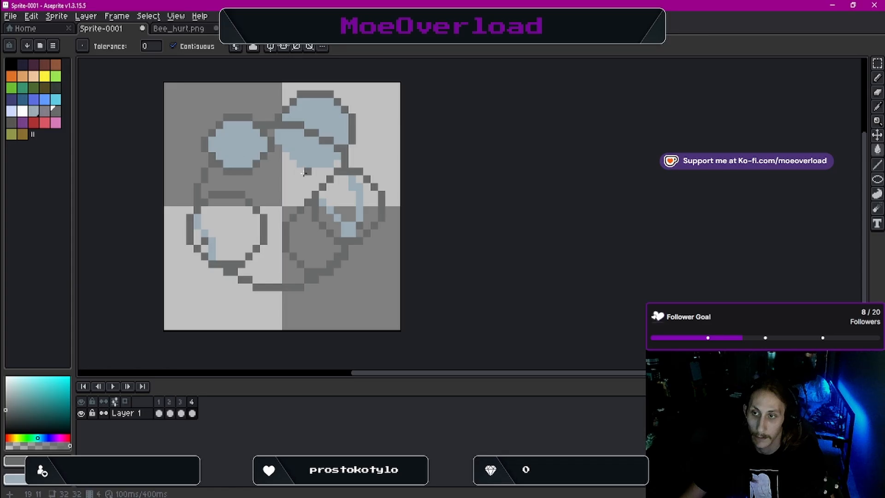
Fill the big circle and the right, lower-right and left circles on frame 4 with light blue-grey using the Paint Bucket
{"action": "left_click", "coordinate": [284, 179]}
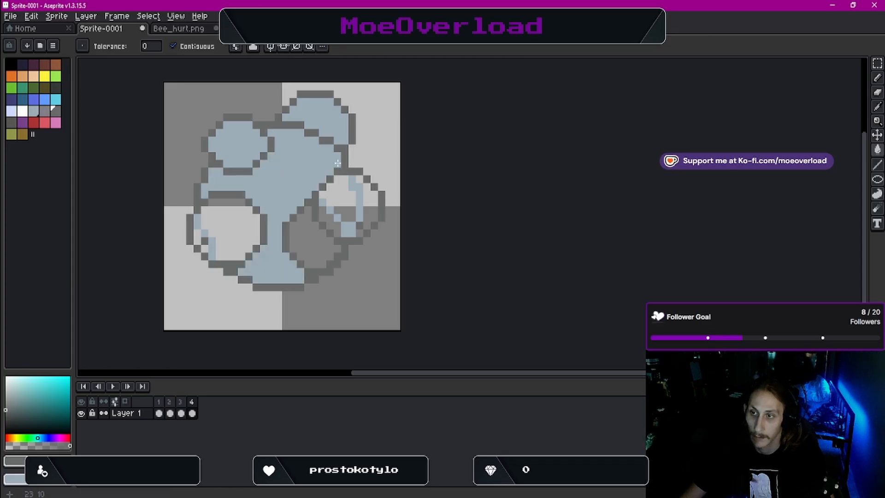
{"action": "left_click", "coordinate": [342, 195]}
{"action": "left_click", "coordinate": [370, 215]}
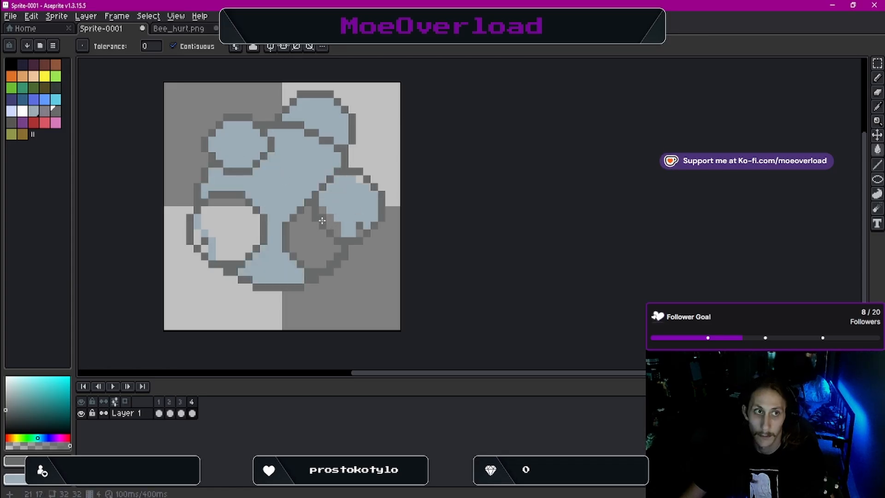
{"action": "left_click", "coordinate": [332, 220]}
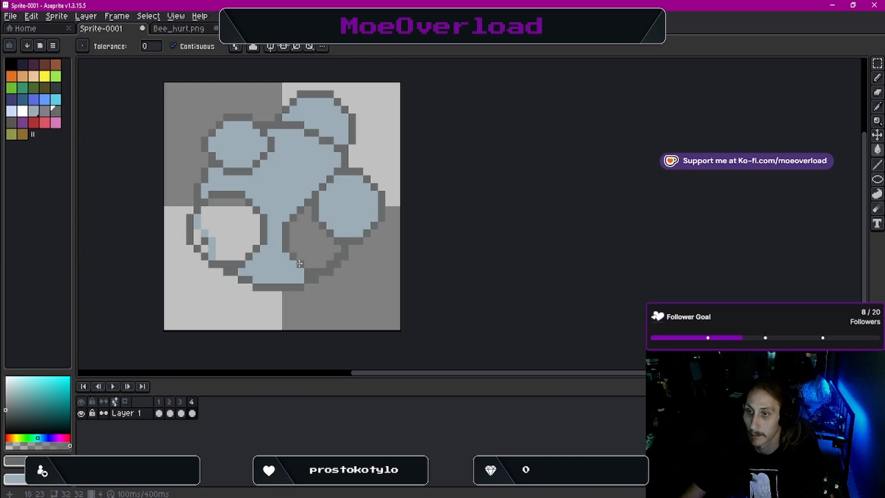
{"action": "left_click", "coordinate": [308, 246]}
{"action": "left_click", "coordinate": [212, 226]}
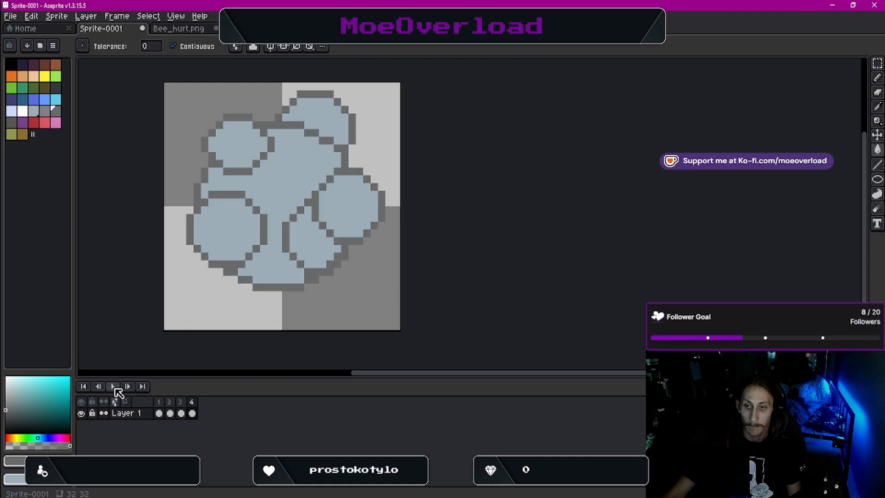
Play back the four-frame animation and compare frames 3 and 4
{"action": "left_click", "coordinate": [112, 386]}
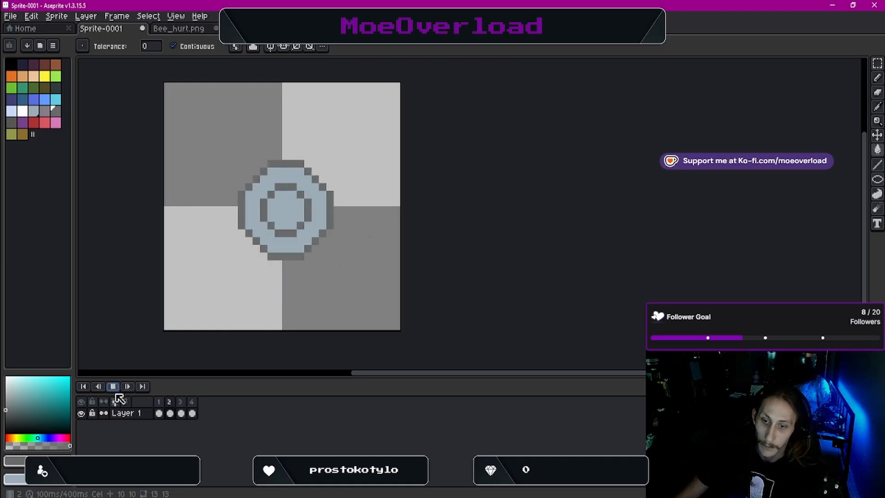
{"action": "left_click", "coordinate": [114, 388]}
{"action": "left_click", "coordinate": [182, 412]}
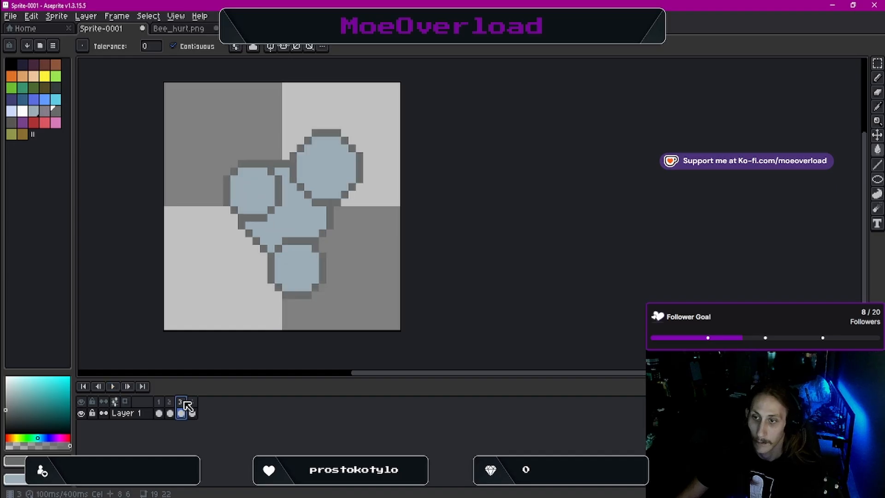
{"action": "left_click", "coordinate": [192, 411]}
Duplicate frame 3 and move the copy to the end of the animation as frame 5
{"action": "left_click", "coordinate": [183, 403]}
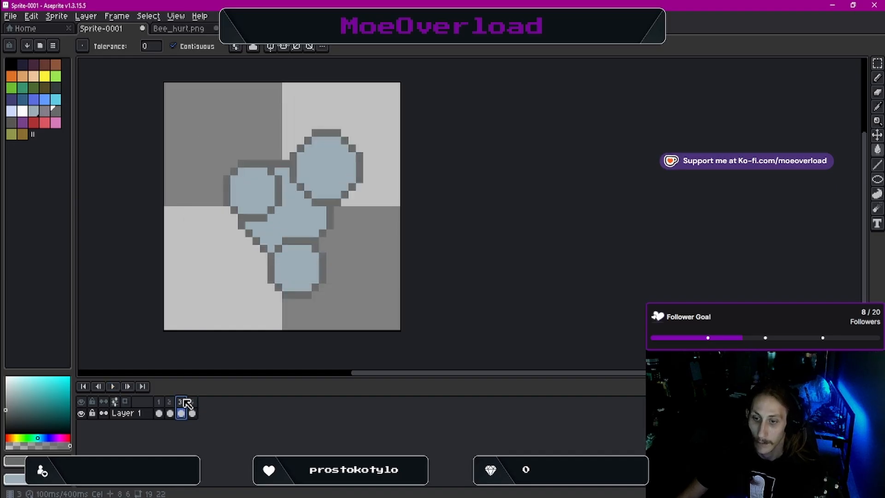
{"action": "right_click", "coordinate": [184, 406]}
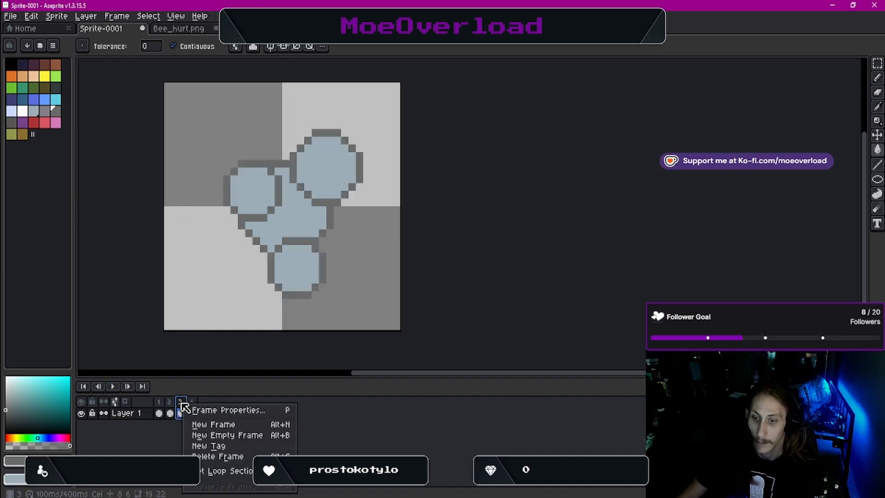
{"action": "left_click", "coordinate": [180, 442]}
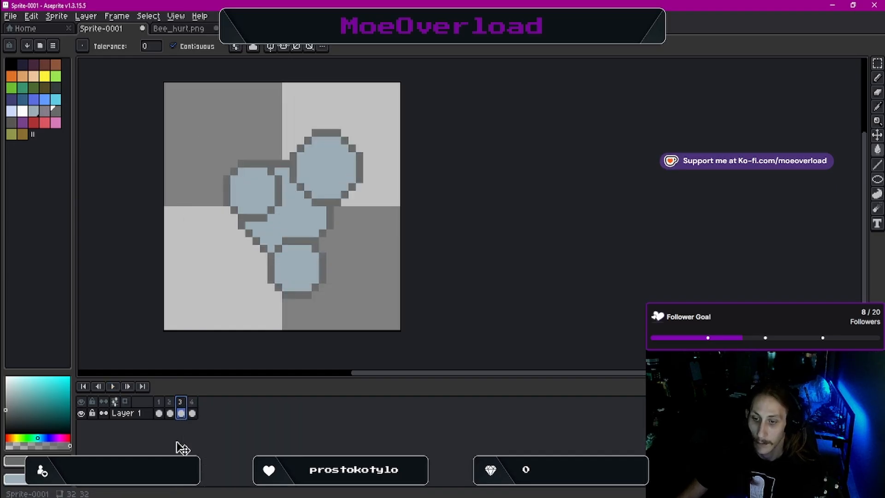
{"action": "left_click", "coordinate": [156, 18]}
{"action": "mouse_move", "coordinate": [118, 16]}
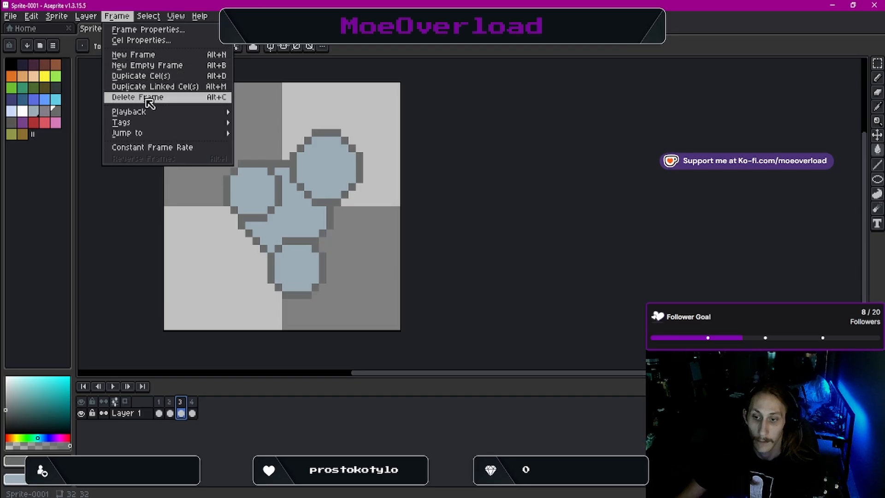
{"action": "left_click", "coordinate": [138, 55]}
{"action": "left_click", "coordinate": [194, 402]}
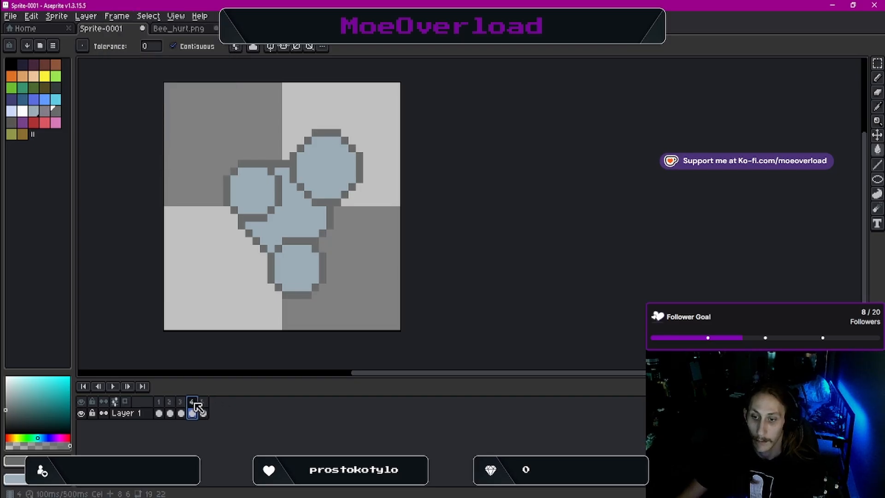
{"action": "left_click", "coordinate": [202, 402]}
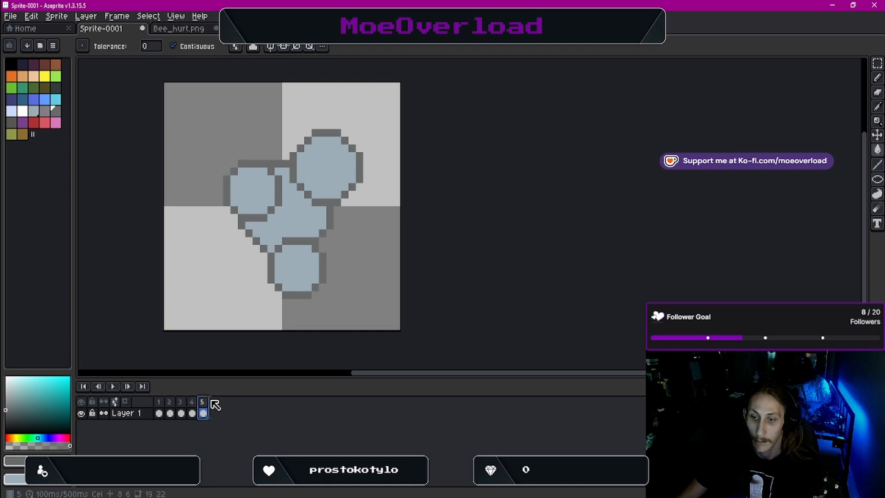
Play back the five-frame animation and inspect frames 2 to 5, also checking the Bee_hurt.png sprite sheet
{"action": "left_click", "coordinate": [117, 388]}
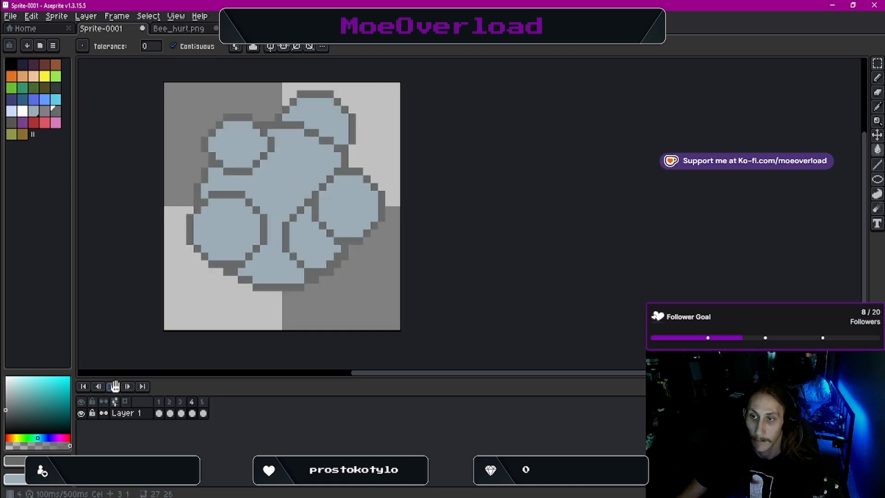
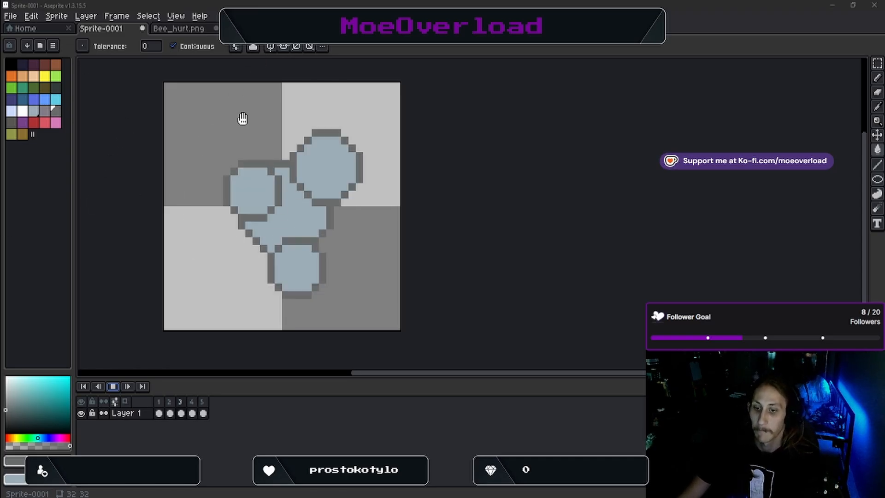
{"action": "left_click", "coordinate": [186, 30]}
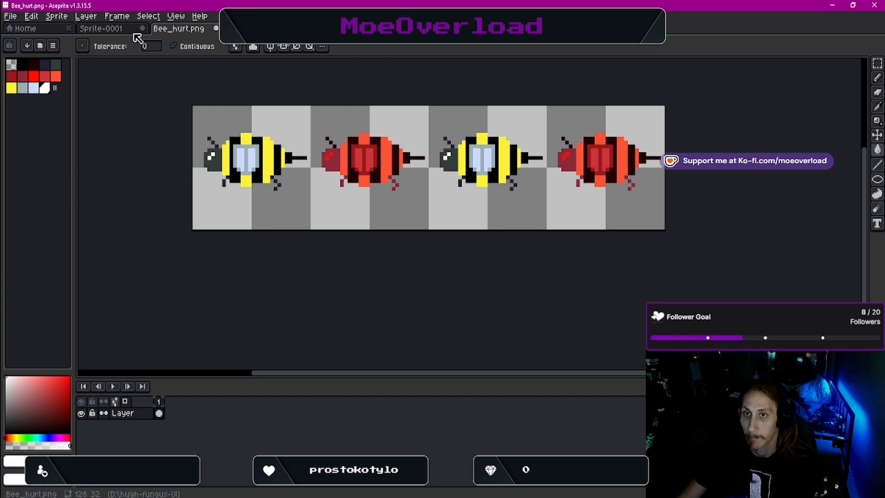
{"action": "left_click", "coordinate": [115, 30]}
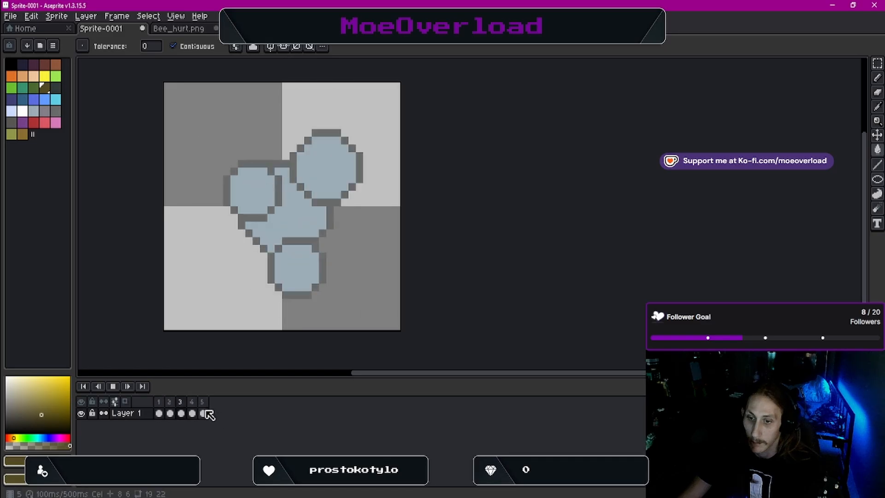
{"action": "left_click", "coordinate": [112, 386]}
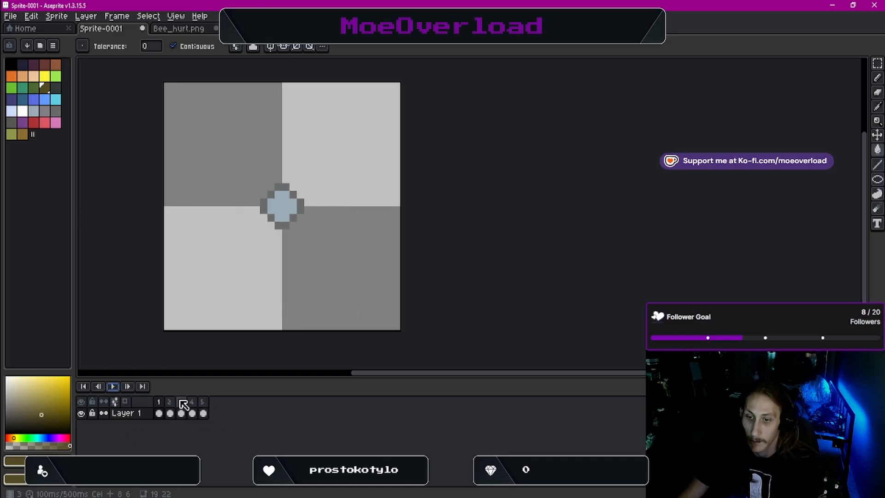
{"action": "left_click", "coordinate": [171, 402]}
{"action": "left_click", "coordinate": [181, 402]}
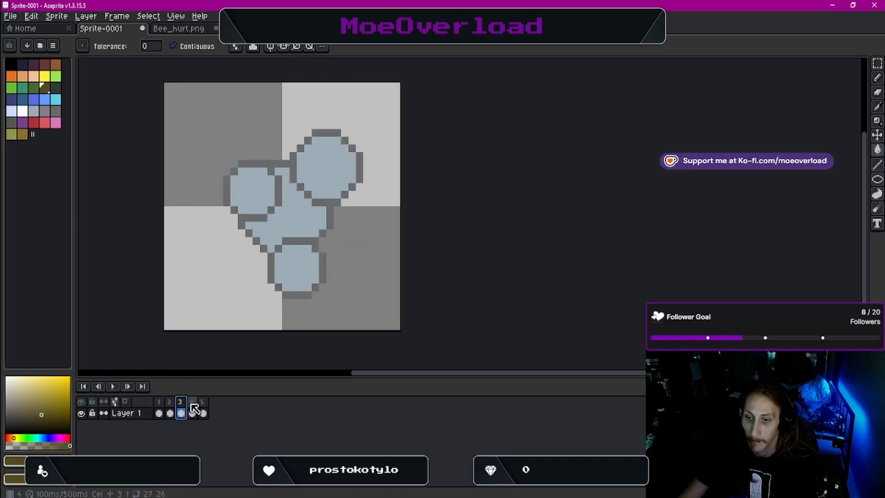
{"action": "left_click", "coordinate": [192, 402]}
{"action": "left_click", "coordinate": [203, 402]}
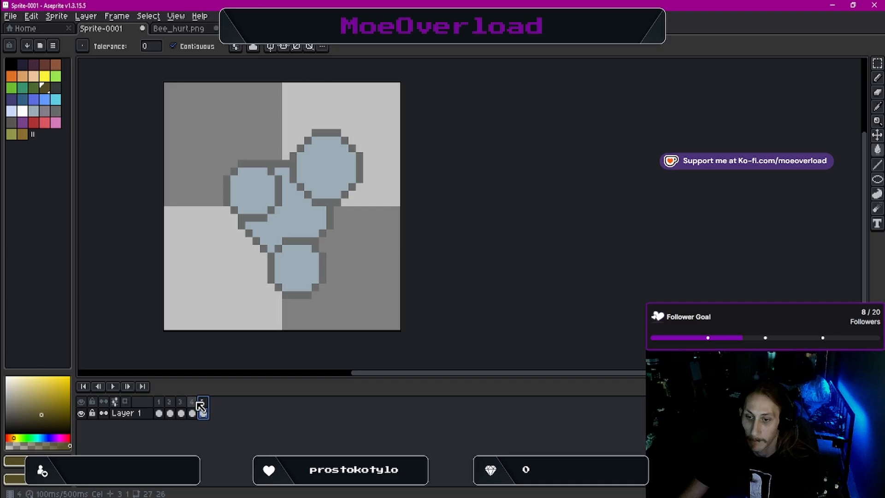
{"action": "left_click", "coordinate": [192, 402]}
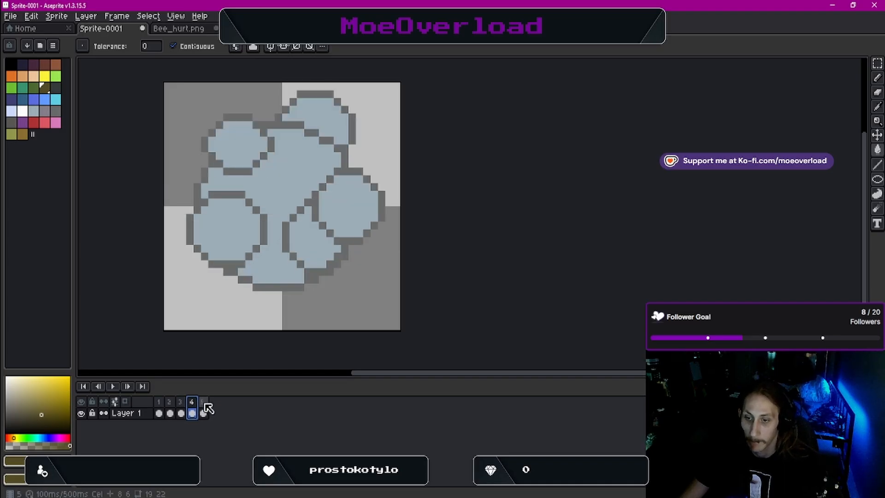
{"action": "left_click", "coordinate": [204, 402]}
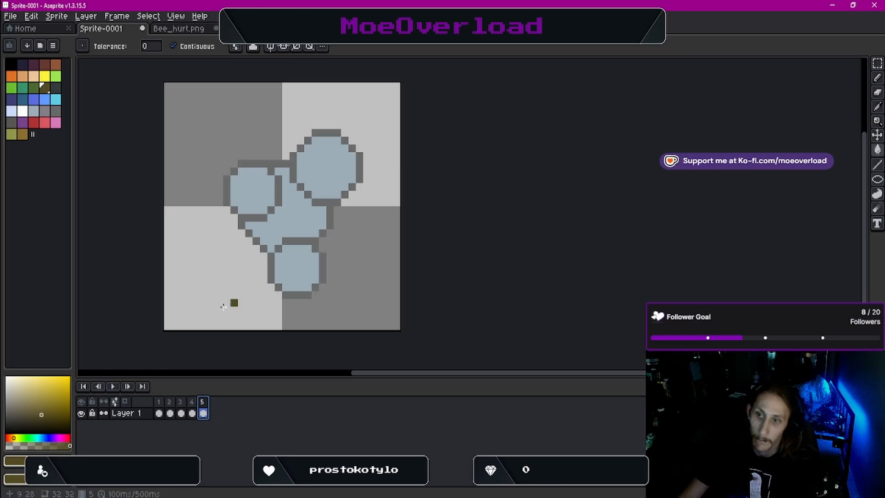
Try duplicating frame 4 and moving the copy to the end of the animation as frame 6
{"action": "left_click", "coordinate": [191, 402]}
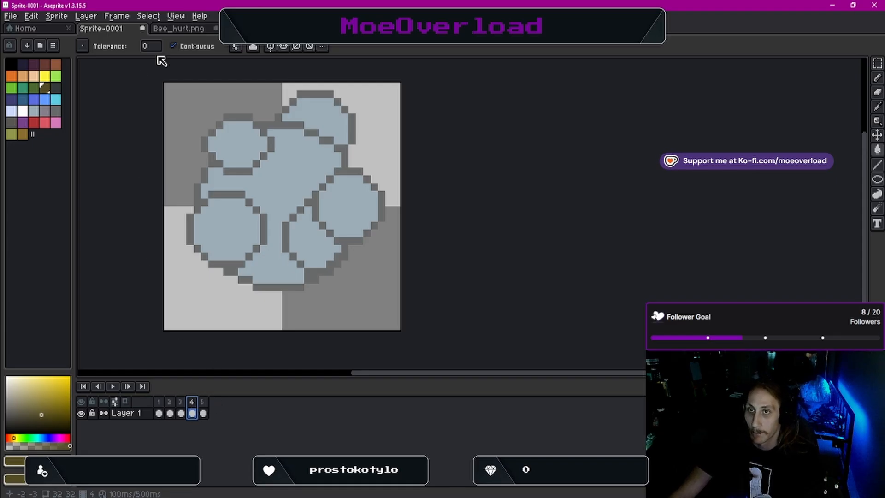
{"action": "left_click", "coordinate": [116, 16]}
{"action": "left_click", "coordinate": [132, 55]}
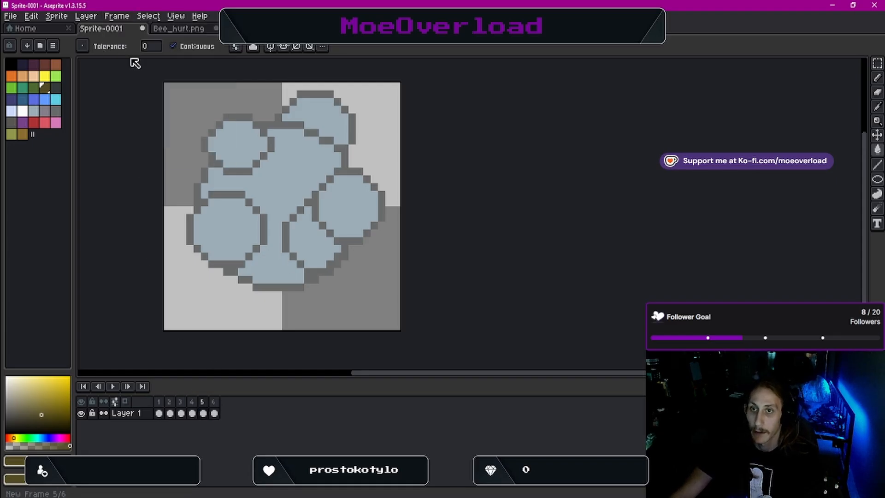
{"action": "left_click", "coordinate": [213, 402]}
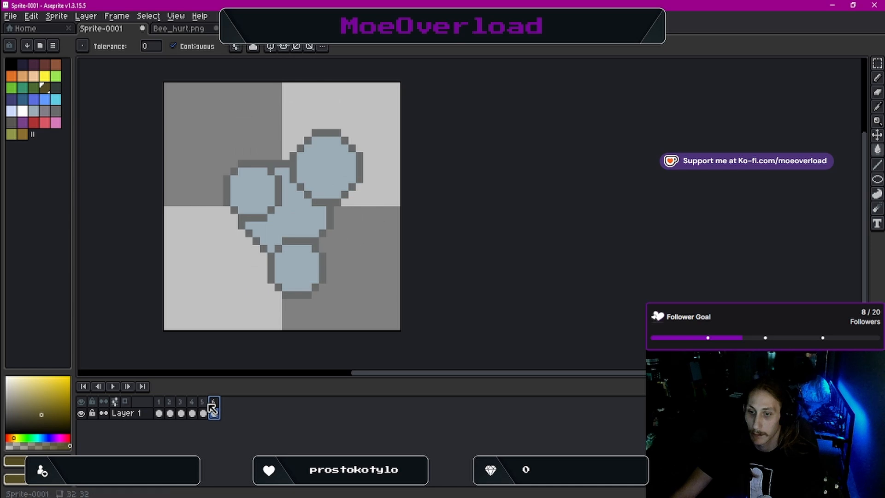
{"action": "left_click", "coordinate": [193, 403]}
{"action": "left_click", "coordinate": [204, 403]}
{"action": "left_click_drag", "start_coordinate": [207, 403], "coordinate": [226, 398]}
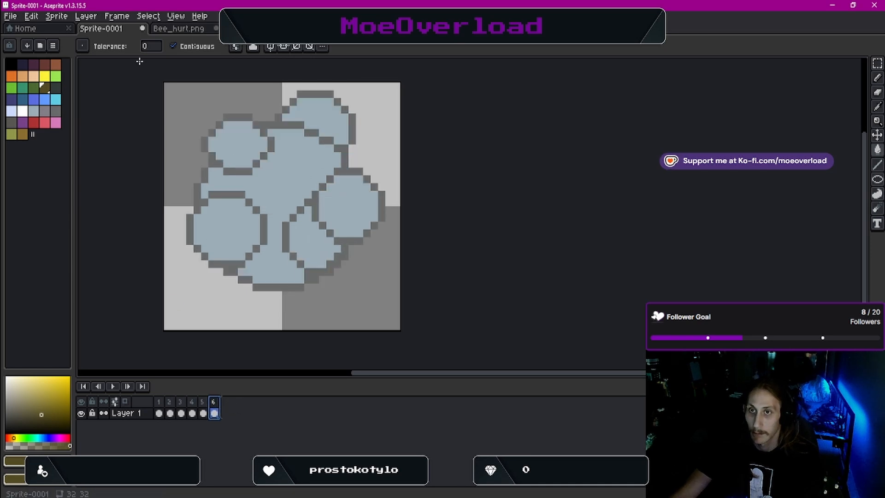
Preview the six-frame animation and undo the addition of the duplicated frame
{"action": "left_click", "coordinate": [114, 387]}
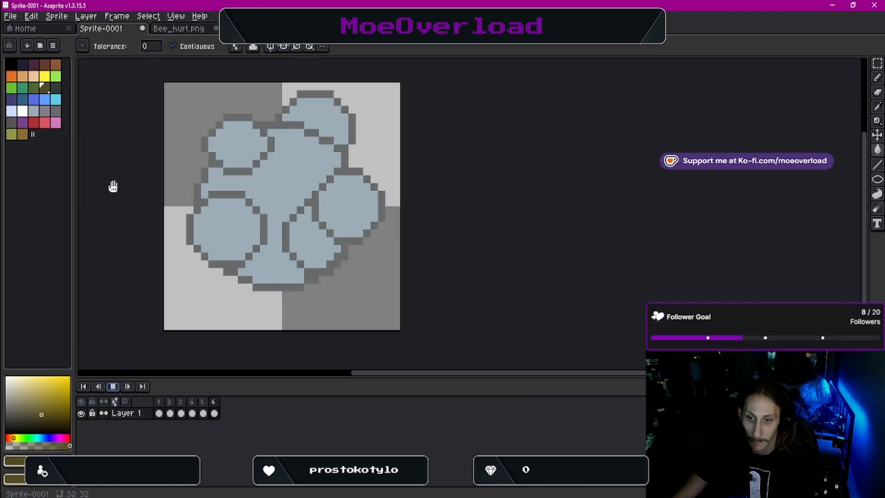
{"action": "left_click", "coordinate": [114, 386]}
{"action": "left_click", "coordinate": [117, 387]}
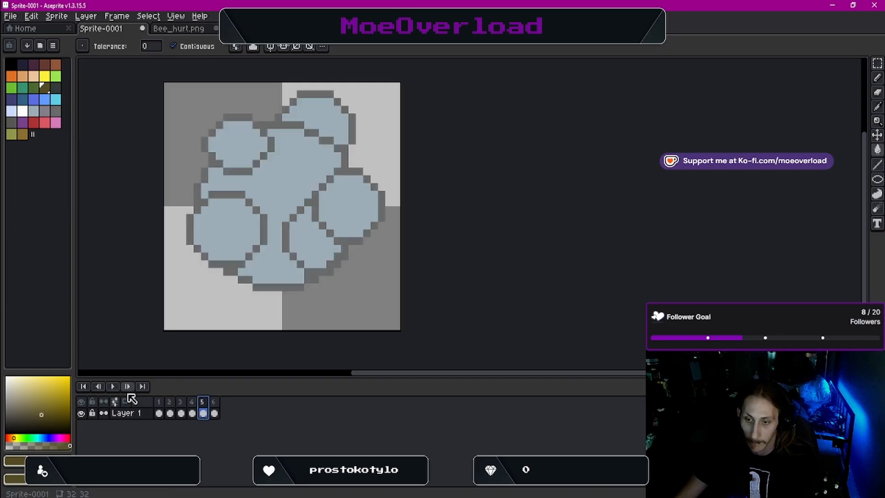
{"action": "key", "text": "ctrl+z"}
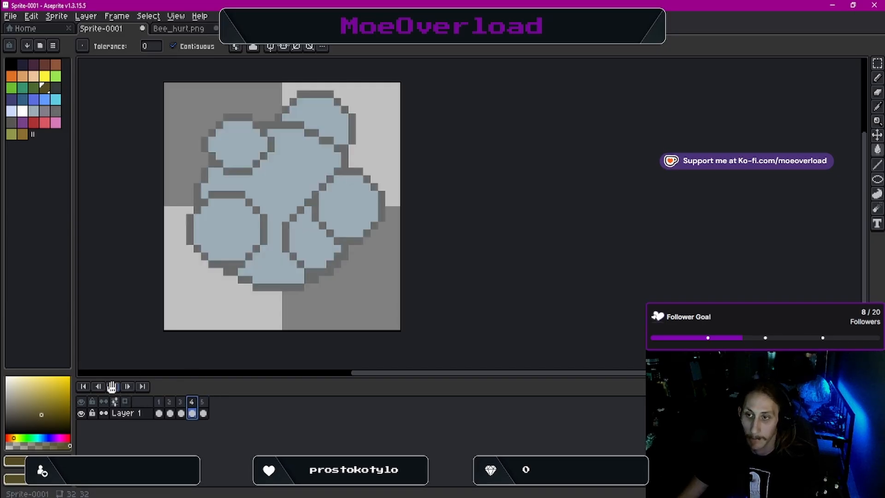
Play back the five-frame animation and review frames 1 to 5 in order
{"action": "left_click", "coordinate": [112, 386]}
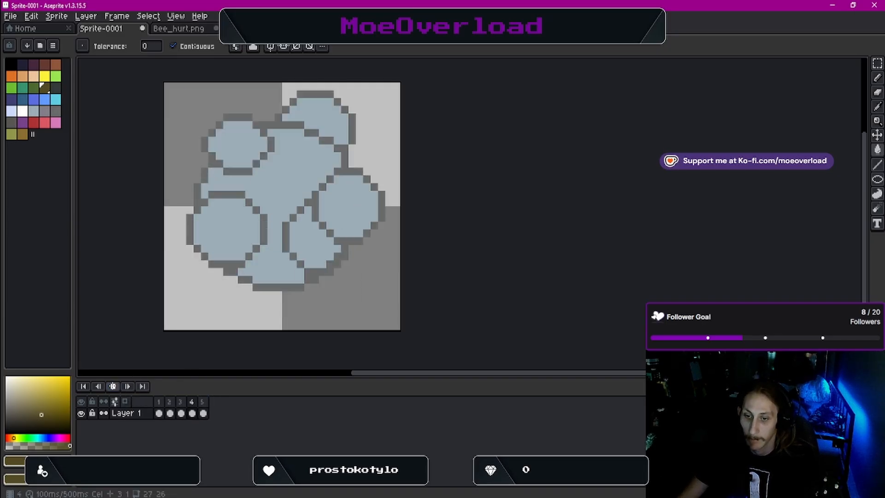
{"action": "left_click", "coordinate": [111, 385]}
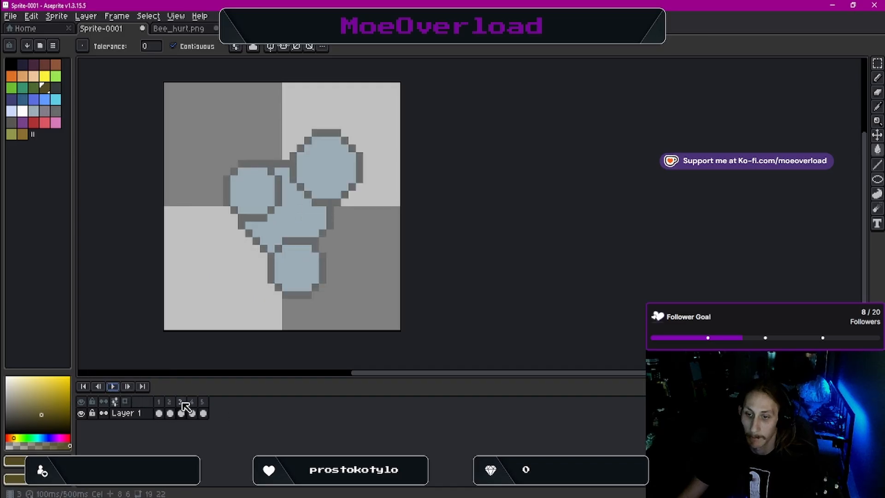
{"action": "left_click", "coordinate": [204, 401]}
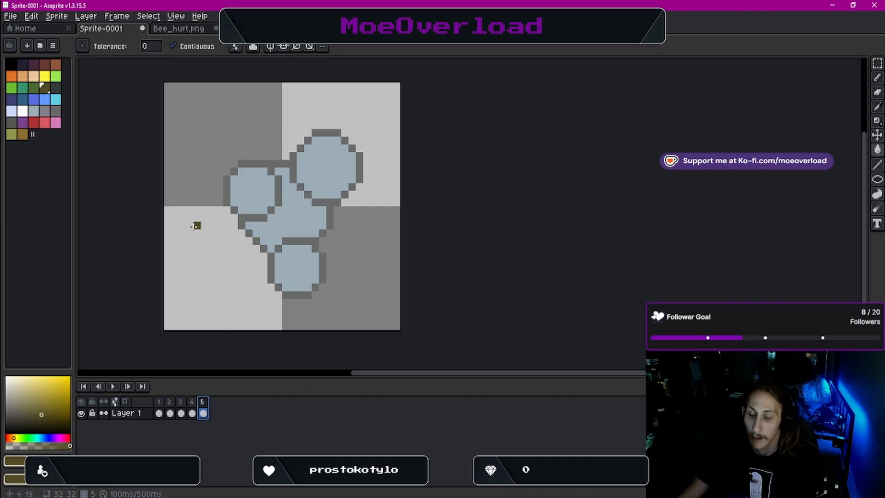
{"action": "scroll", "coordinate": [196, 226], "scroll_direction": "down", "scroll_amount": 1}
{"action": "scroll", "coordinate": [188, 272], "scroll_direction": "up", "scroll_amount": 1}
{"action": "left_click", "coordinate": [161, 411]}
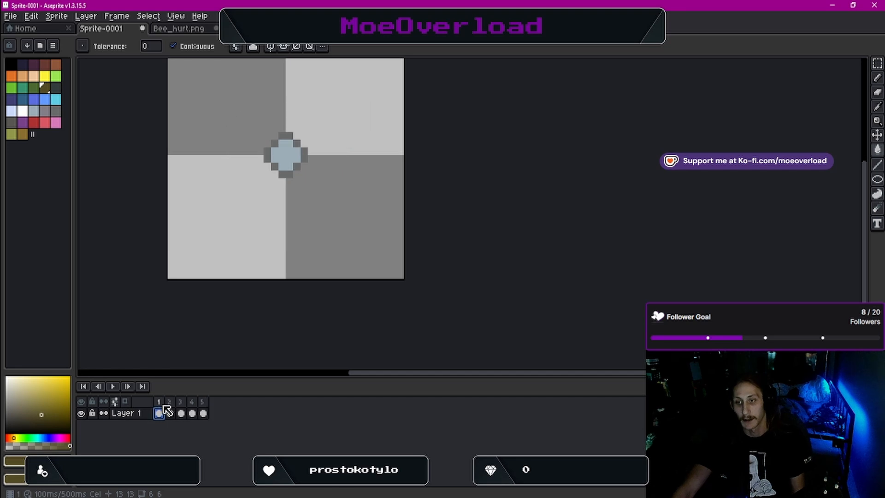
{"action": "left_click", "coordinate": [169, 412]}
{"action": "left_click", "coordinate": [180, 413]}
{"action": "left_click", "coordinate": [192, 413]}
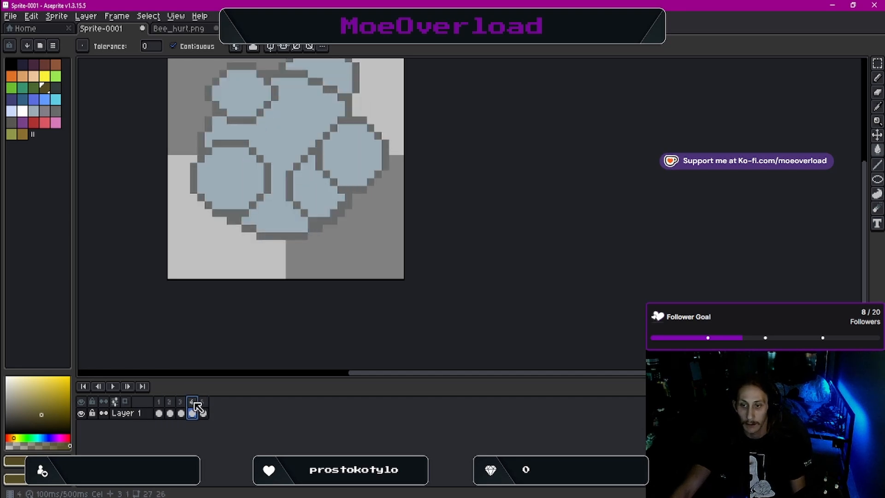
{"action": "left_click", "coordinate": [204, 407]}
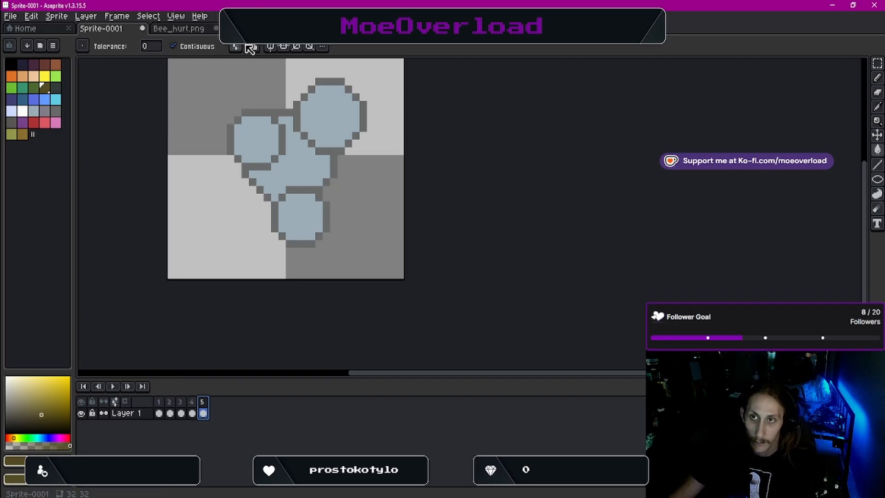
Close Bee_hurt.png without saving and open Bee_Sprite_base.aseprite from the recent files
{"action": "left_click", "coordinate": [186, 31]}
{"action": "left_click", "coordinate": [216, 29]}
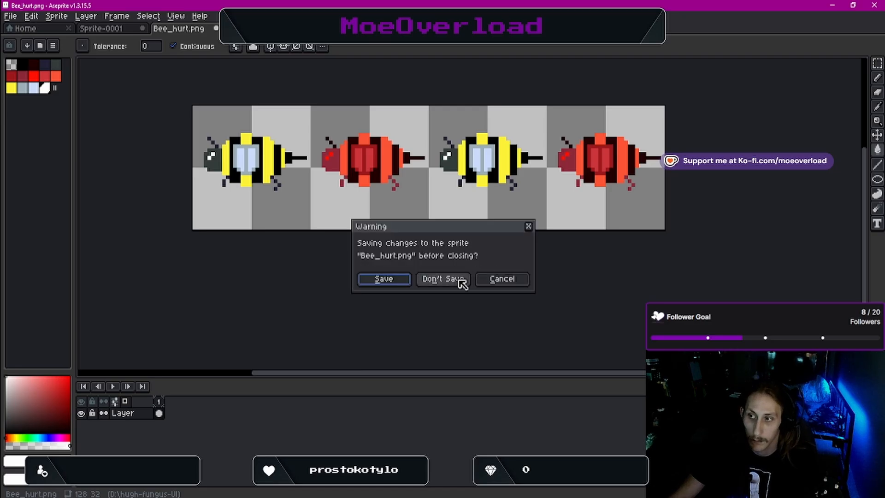
{"action": "left_click", "coordinate": [462, 282]}
{"action": "left_click", "coordinate": [49, 29]}
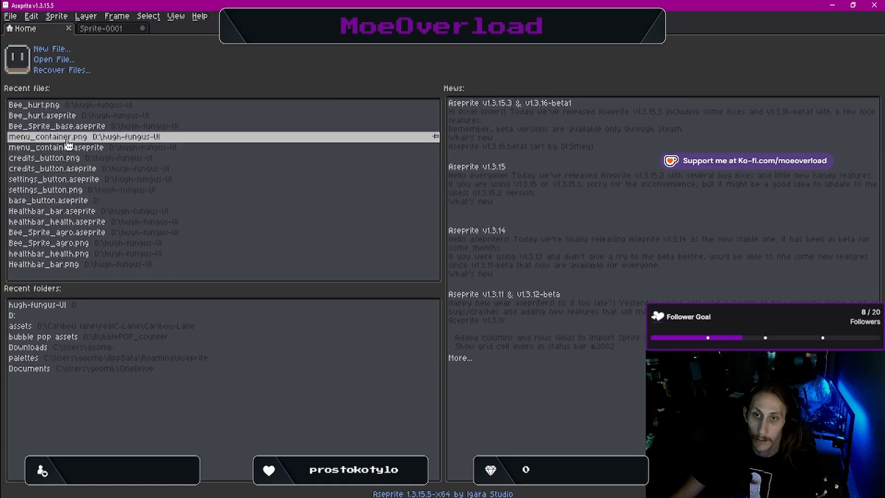
{"action": "left_click", "coordinate": [62, 127]}
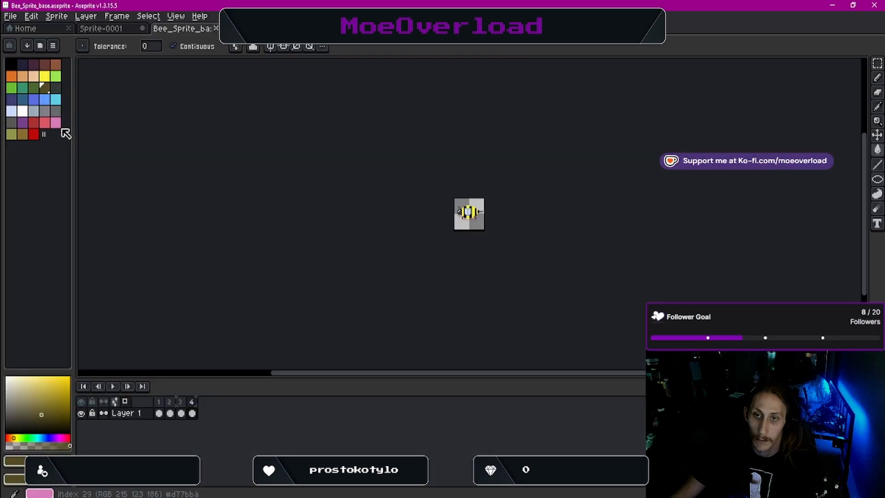
{"action": "scroll", "coordinate": [443, 193], "scroll_direction": "up", "scroll_amount": 6}
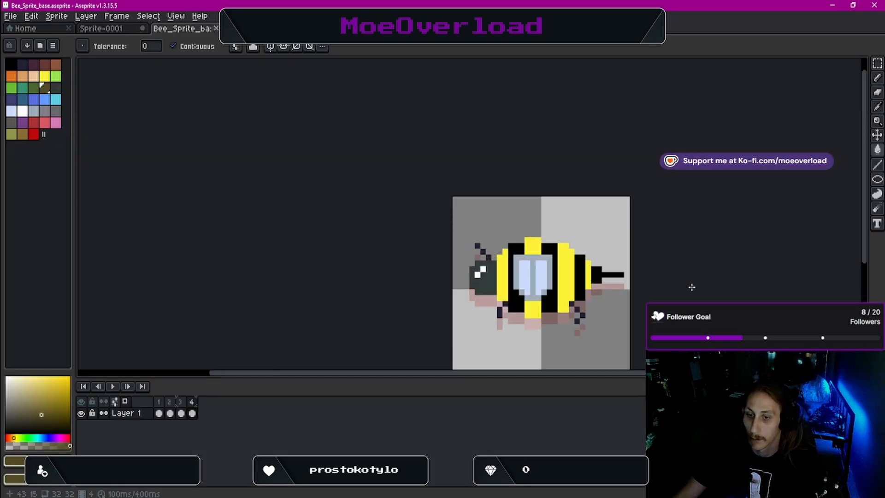
{"action": "middle_click_drag", "start_coordinate": [688, 286], "coordinate": [589, 240]}
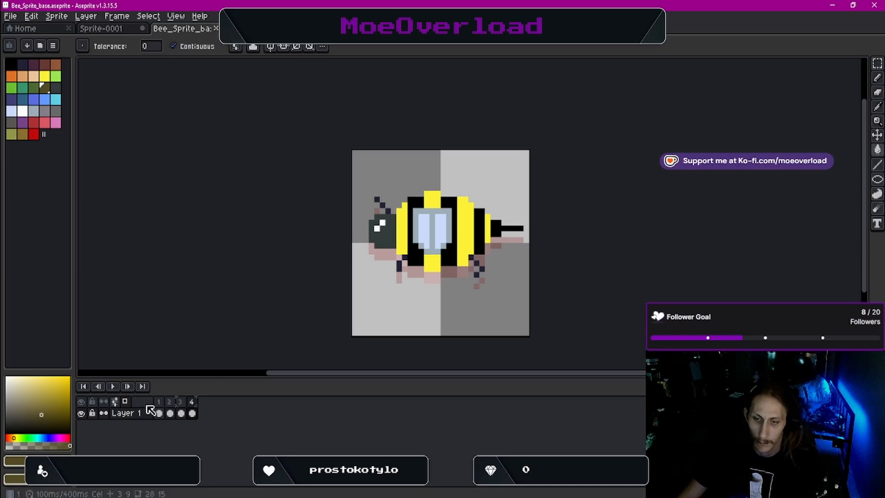
Turn off onion skinning and copy the whole bee in frame 1 using a selection about 31 × 19 px
{"action": "left_click", "coordinate": [126, 402]}
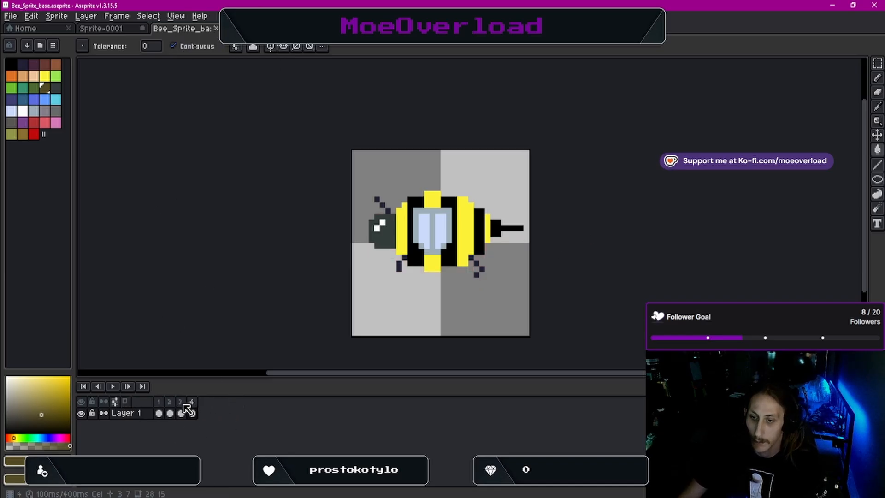
{"action": "left_click", "coordinate": [160, 402]}
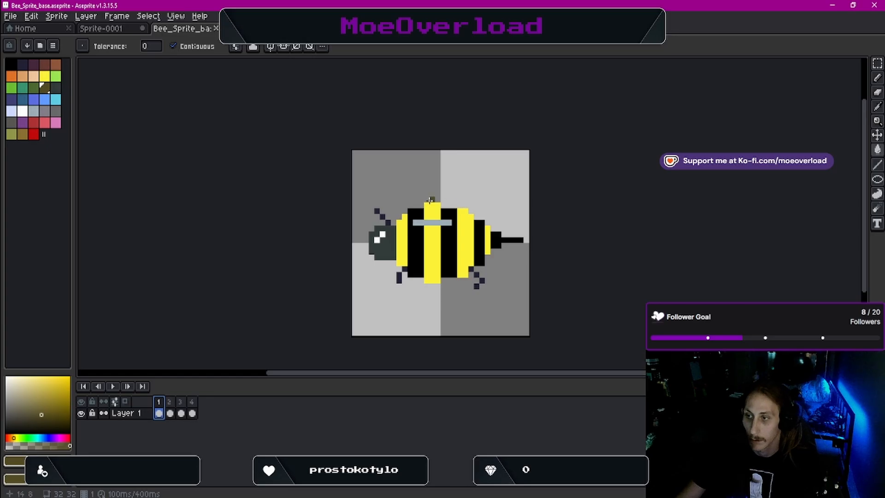
{"action": "key", "text": "m"}
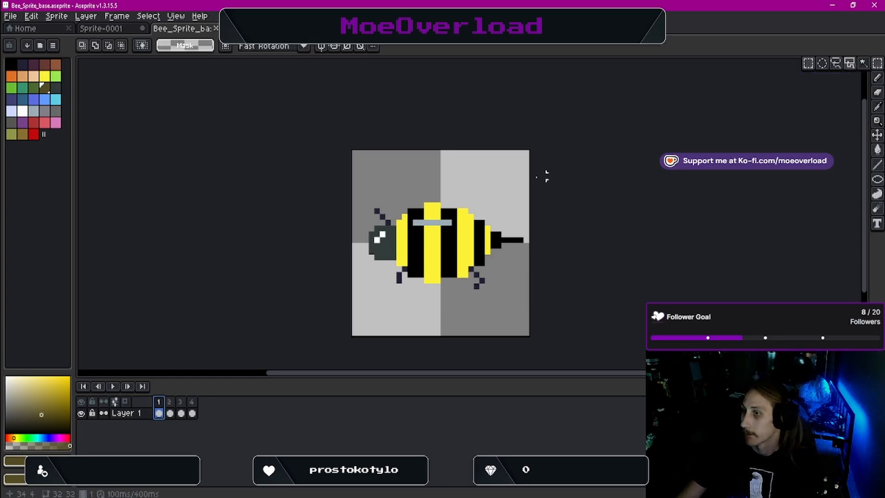
{"action": "left_click_drag", "start_coordinate": [359, 191], "coordinate": [529, 302]}
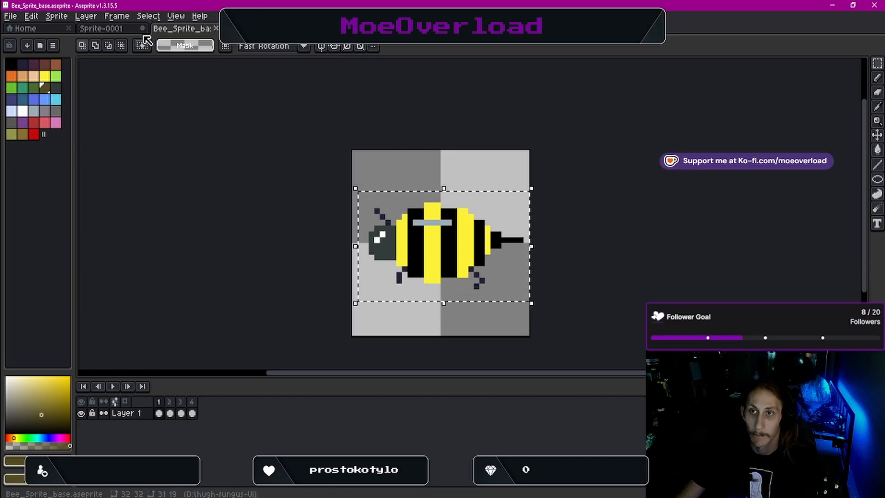
Switch to Sprite-0001 and add a new frame after frame 5
{"action": "left_click", "coordinate": [101, 30]}
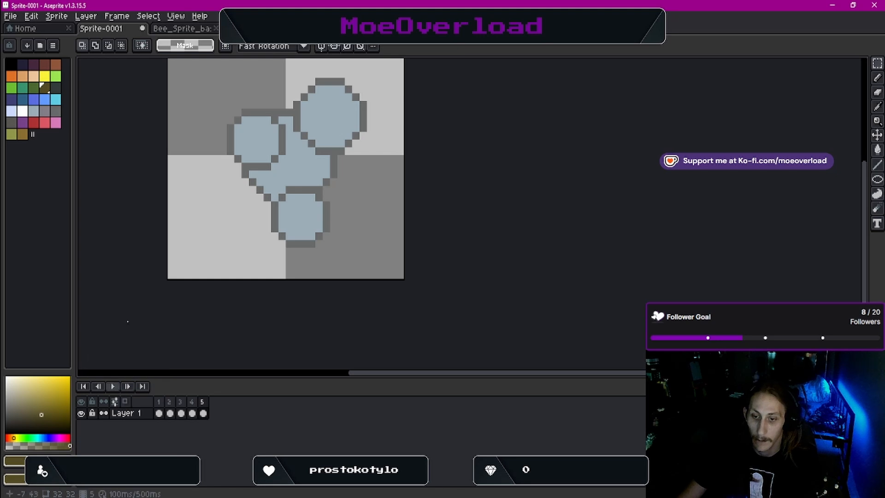
{"action": "left_click", "coordinate": [121, 17]}
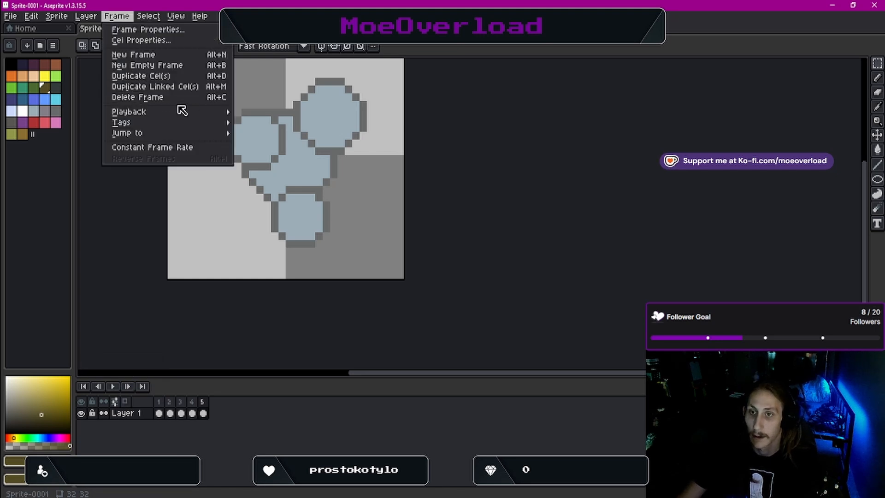
{"action": "left_click", "coordinate": [163, 54]}
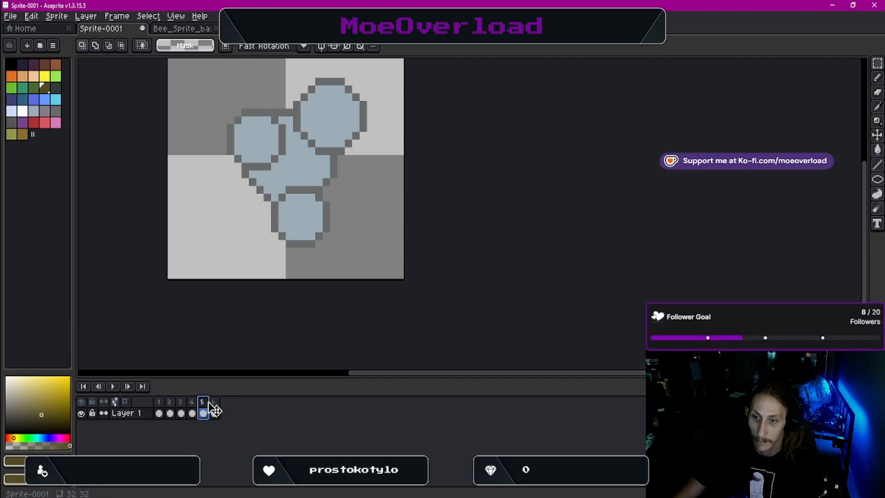
{"action": "scroll", "coordinate": [212, 89], "scroll_direction": "up", "scroll_amount": 2}
{"action": "scroll", "coordinate": [231, 93], "scroll_direction": "down", "scroll_amount": 3}
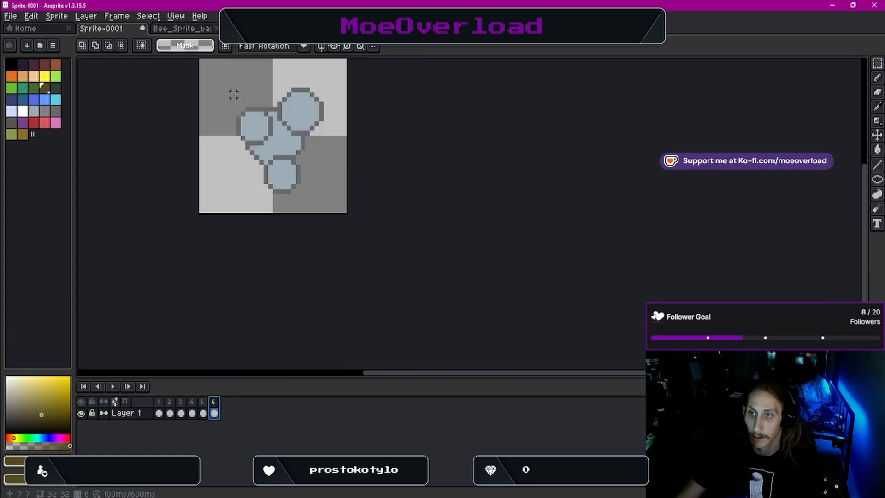
{"action": "middle_click_drag", "start_coordinate": [410, 124], "coordinate": [408, 204]}
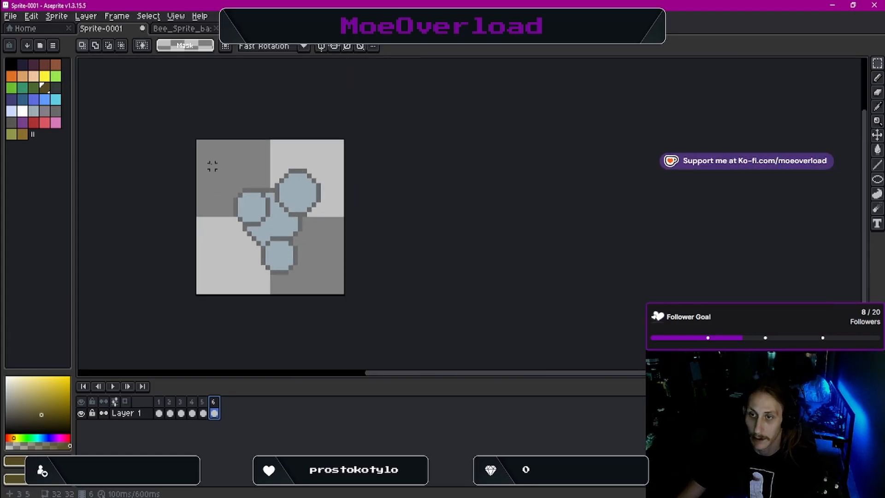
Delete the puff artwork from frame 6 and paste the copied bee in its place
{"action": "left_click_drag", "start_coordinate": [207, 157], "coordinate": [342, 286]}
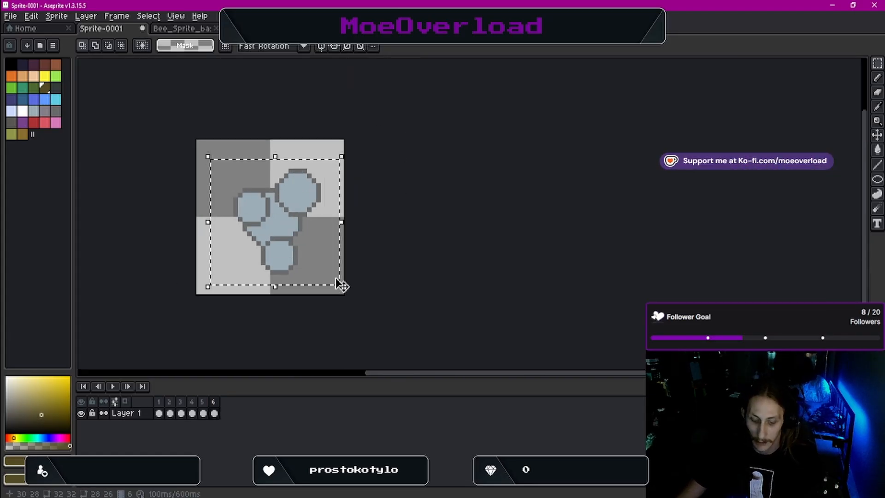
{"action": "key", "text": "Delete"}
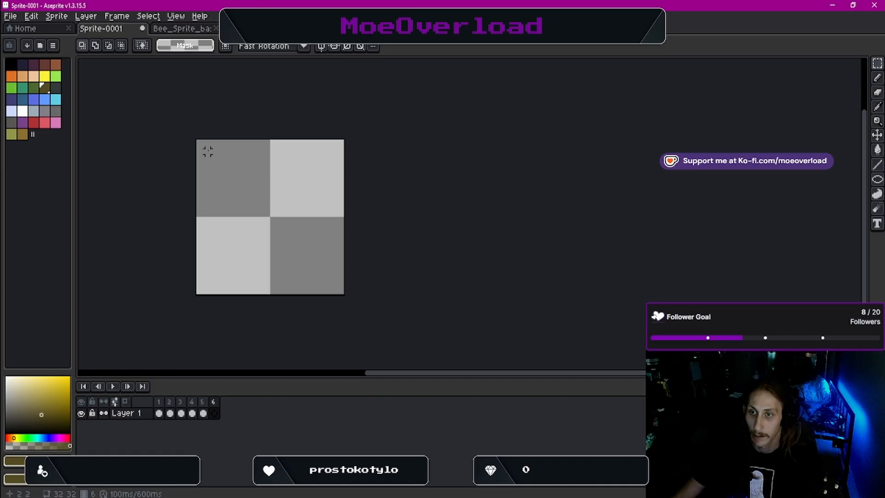
{"action": "left_click_drag", "start_coordinate": [208, 152], "coordinate": [346, 292]}
{"action": "key", "text": "ctrl+v"}
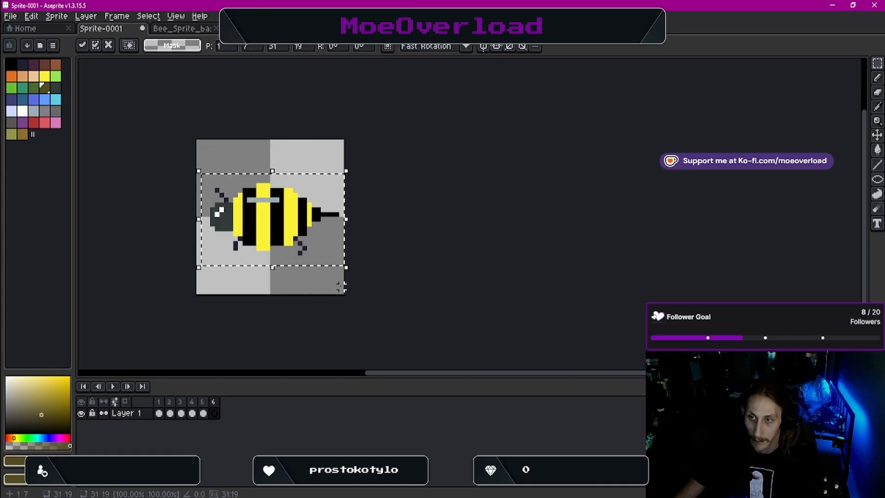
{"action": "left_click", "coordinate": [429, 215]}
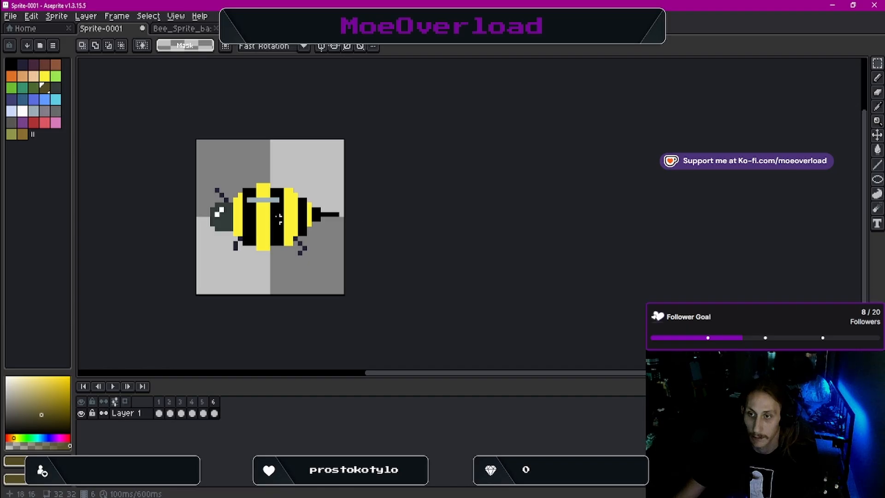
Compare the pasted bee with the original in Bee_Sprite_base.aseprite, clear the selection there and close that file
{"action": "left_click", "coordinate": [187, 28]}
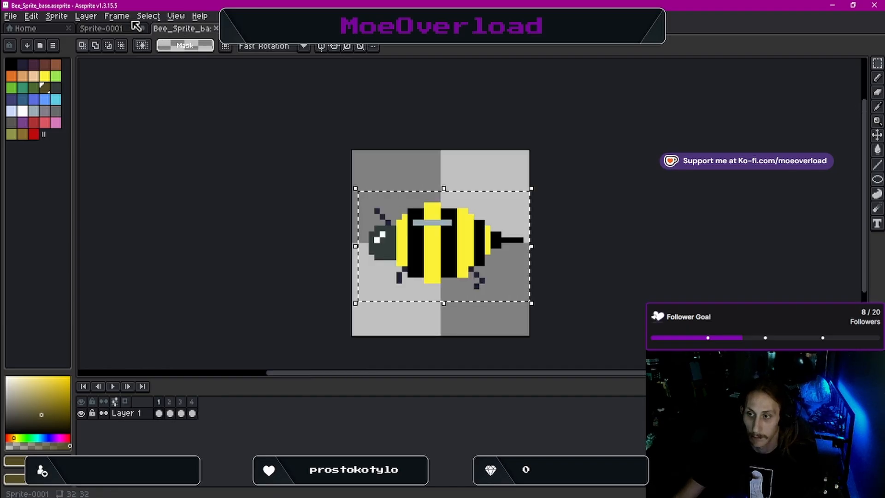
{"action": "left_click", "coordinate": [118, 28]}
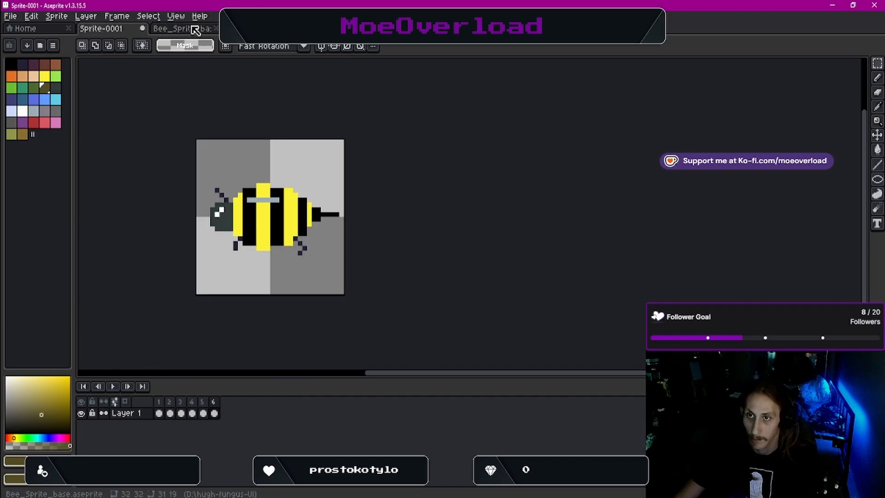
{"action": "left_click", "coordinate": [196, 30]}
{"action": "left_click", "coordinate": [454, 130]}
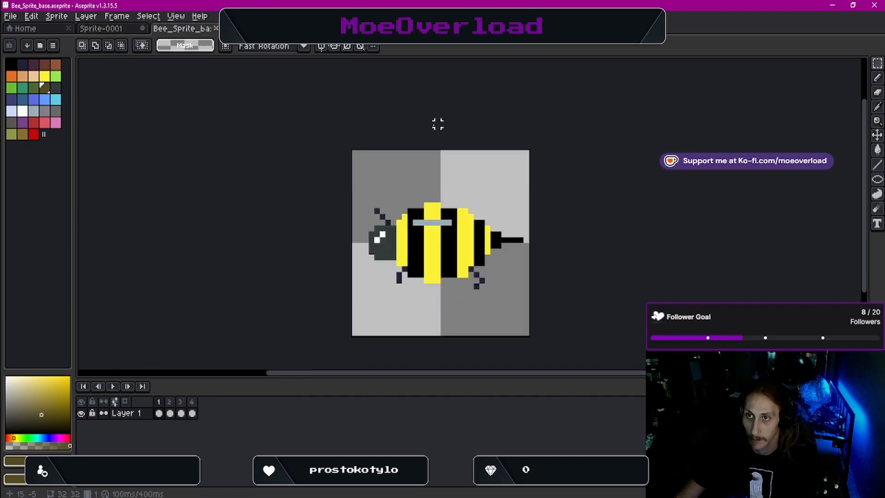
{"action": "left_click", "coordinate": [125, 30]}
{"action": "left_click", "coordinate": [216, 28]}
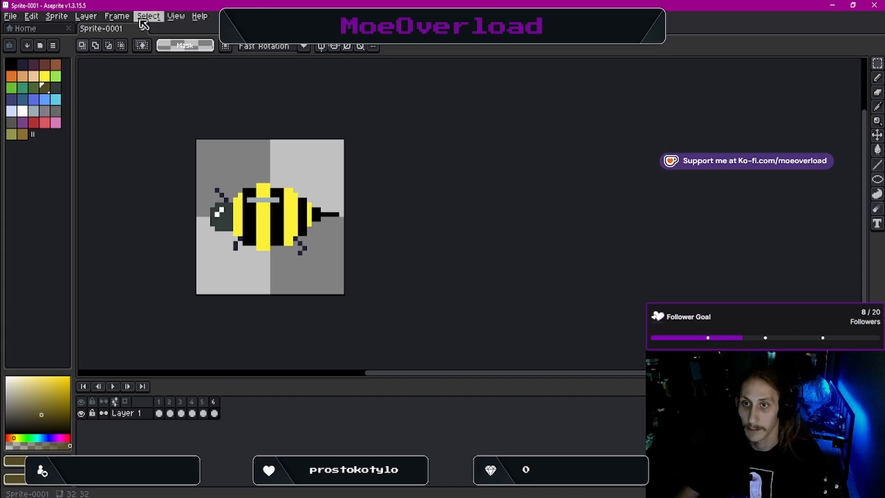
Add four more frames repeating the bee, extending the Sprite-0001 animation to ten frames
{"action": "left_click", "coordinate": [117, 16]}
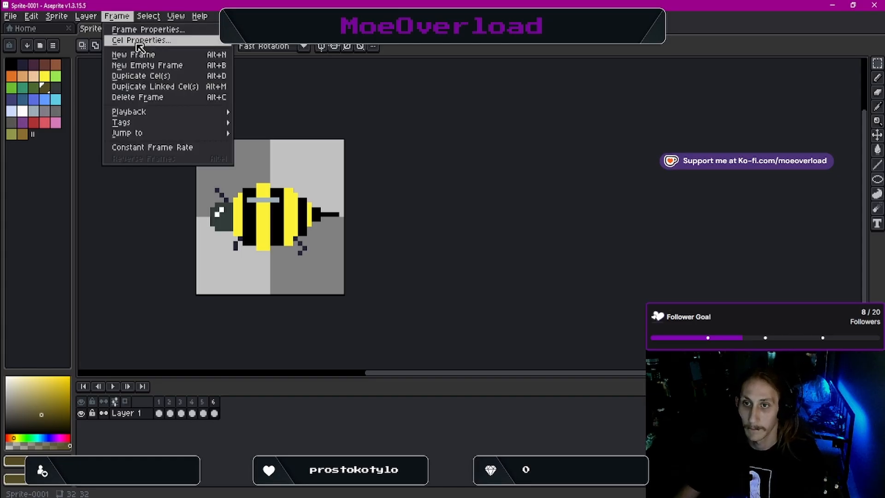
{"action": "left_click", "coordinate": [138, 56]}
{"action": "left_click", "coordinate": [117, 17]}
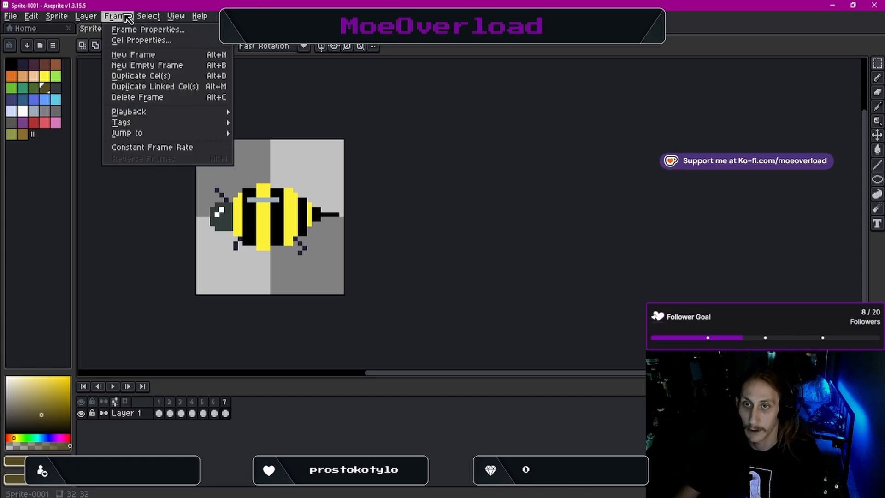
{"action": "left_click", "coordinate": [117, 16]}
{"action": "left_click", "coordinate": [117, 16]}
{"action": "left_click", "coordinate": [136, 54]}
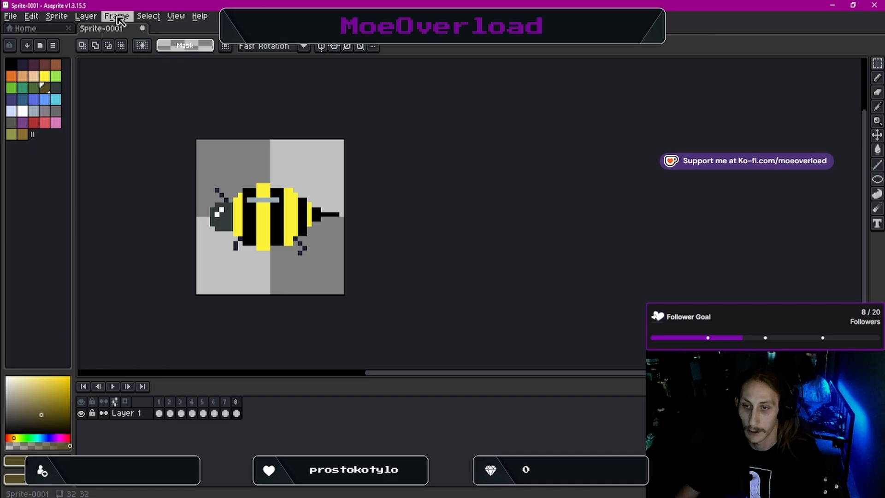
{"action": "left_click", "coordinate": [117, 16]}
{"action": "left_click", "coordinate": [138, 55]}
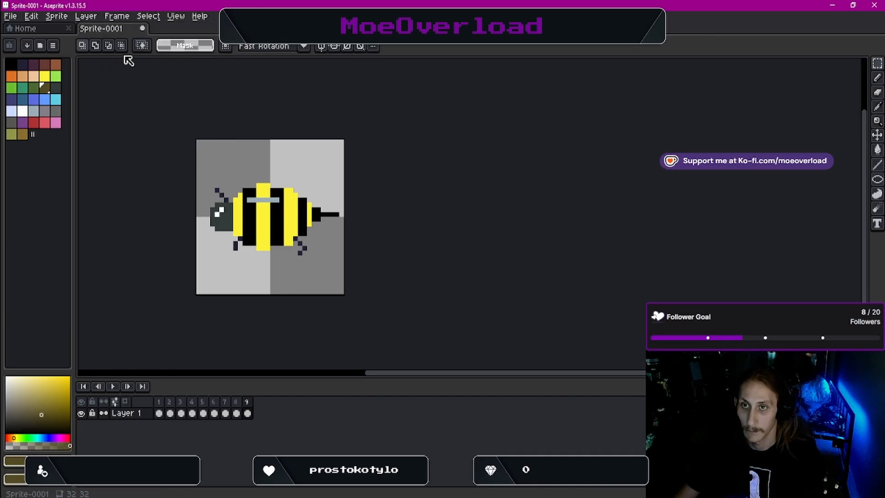
{"action": "left_click", "coordinate": [119, 16]}
{"action": "left_click", "coordinate": [138, 55]}
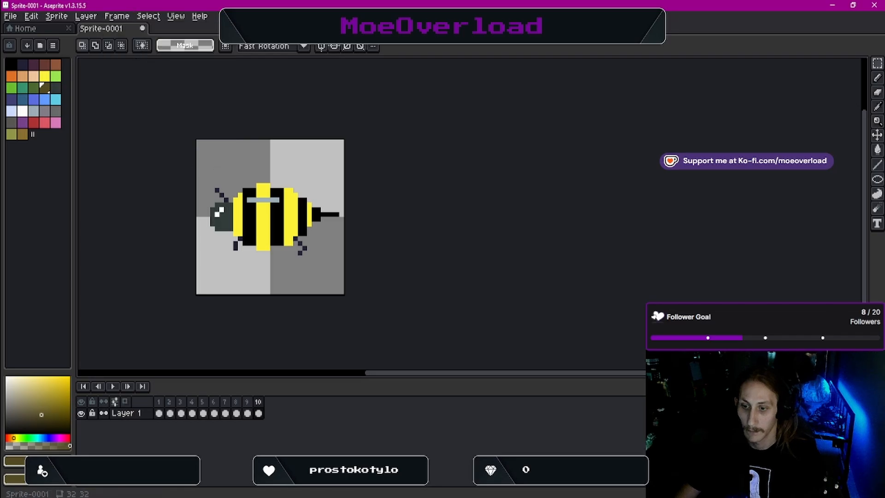
Cut the small grey circle out of frame 1 and delete the emptied frame
{"action": "left_click", "coordinate": [158, 413]}
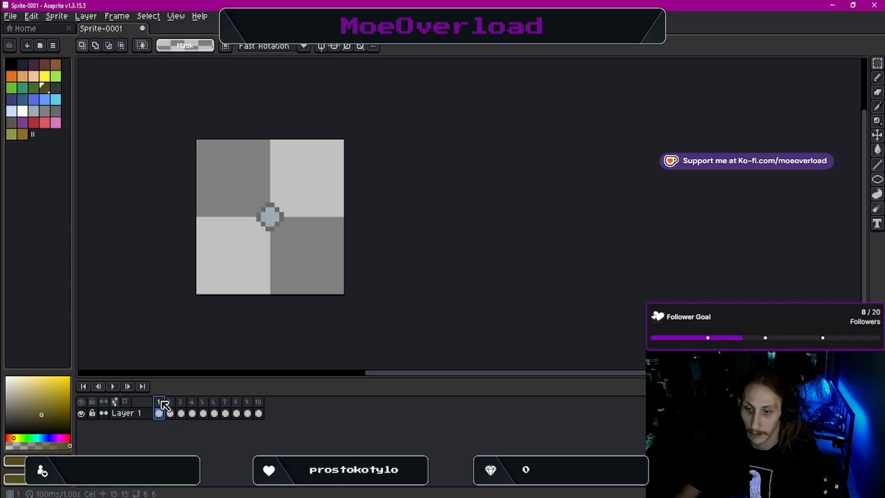
{"action": "left_click_drag", "start_coordinate": [245, 196], "coordinate": [296, 240]}
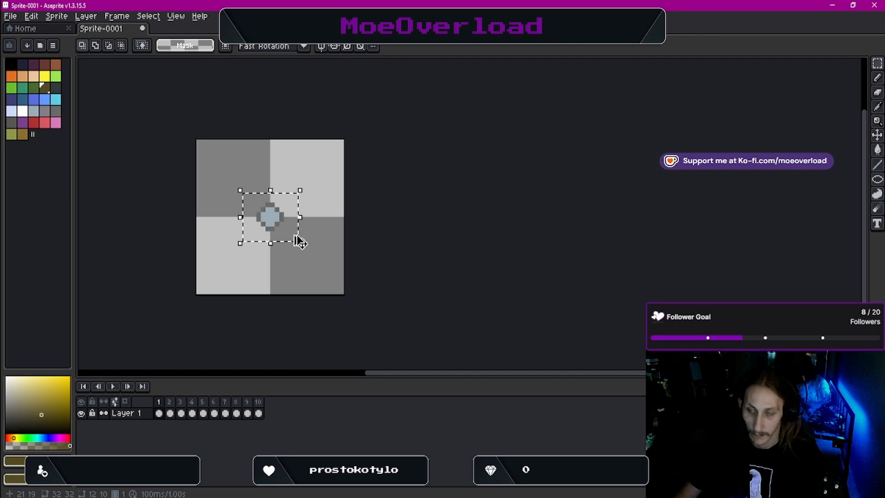
{"action": "key", "text": "ctrl+x"}
{"action": "left_click", "coordinate": [205, 413]}
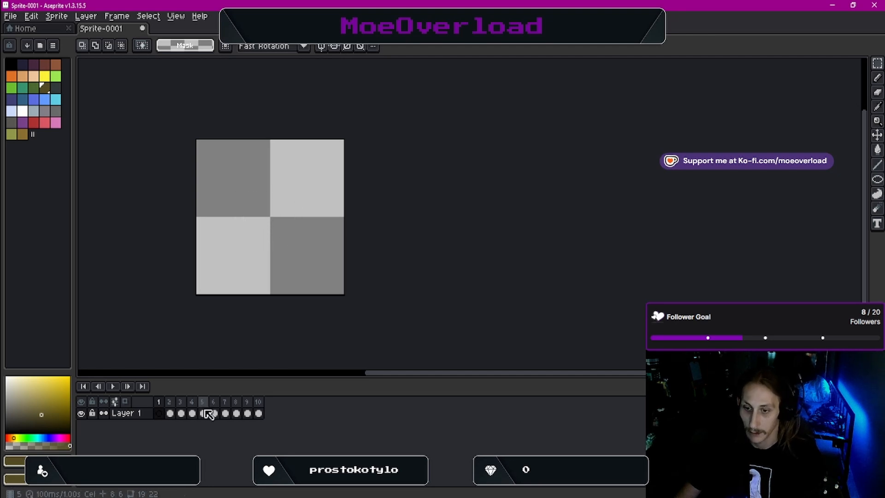
{"action": "right_click", "coordinate": [160, 404]}
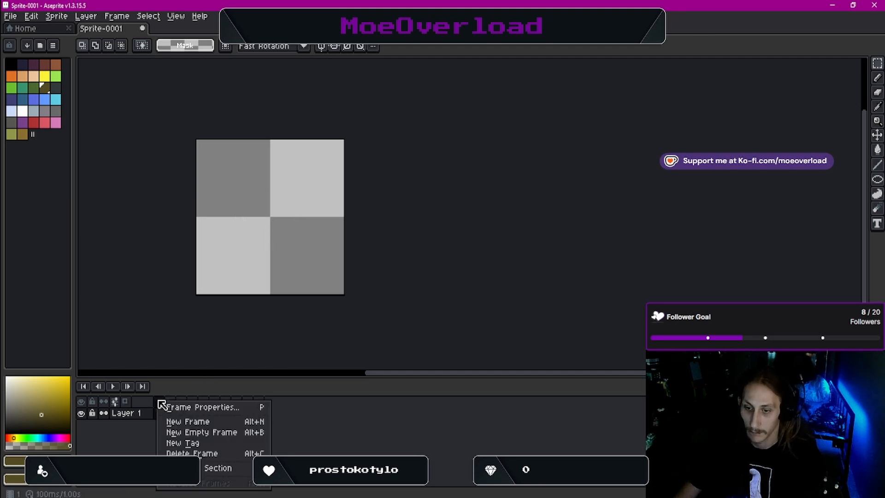
{"action": "left_click", "coordinate": [186, 453]}
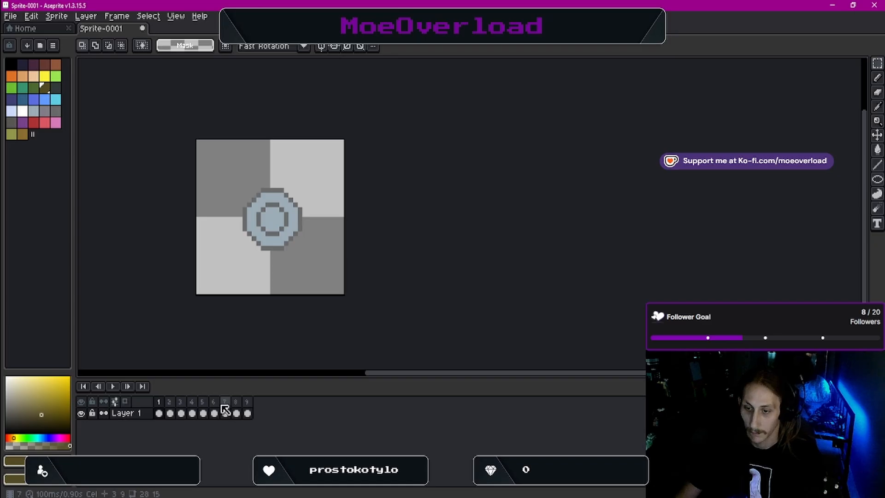
Paste the cut small grey circle over the middle of the bee in frame 5
{"action": "left_click", "coordinate": [203, 413]}
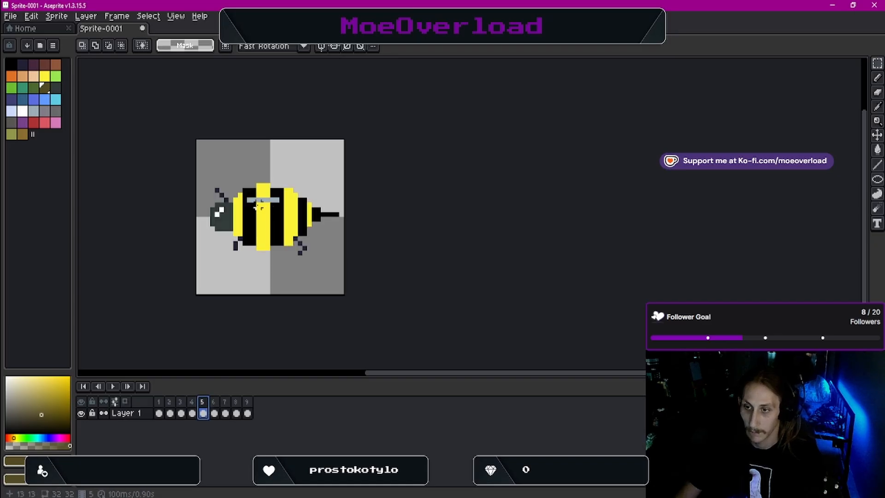
{"action": "left_click_drag", "start_coordinate": [250, 200], "coordinate": [288, 234]}
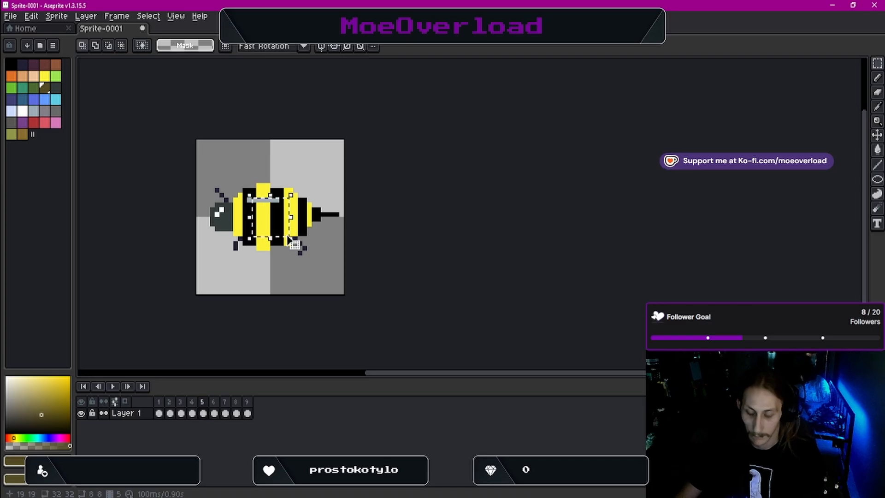
{"action": "key", "text": "ctrl+v"}
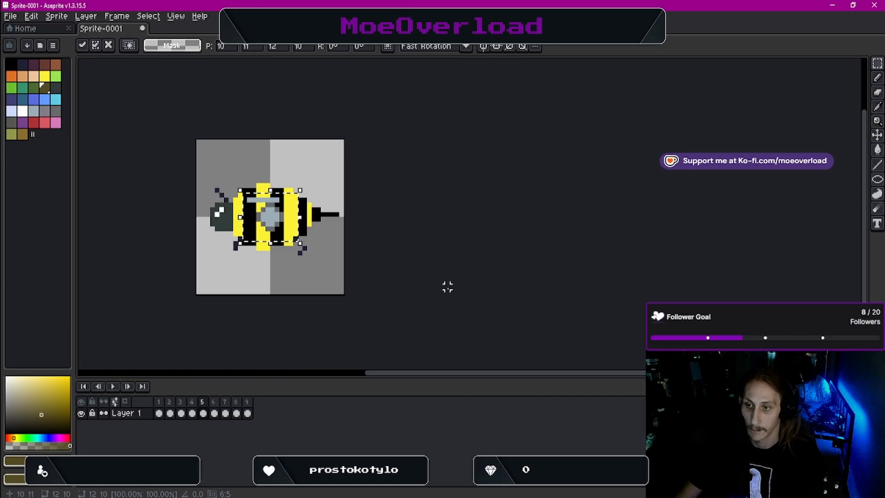
{"action": "left_click", "coordinate": [446, 286]}
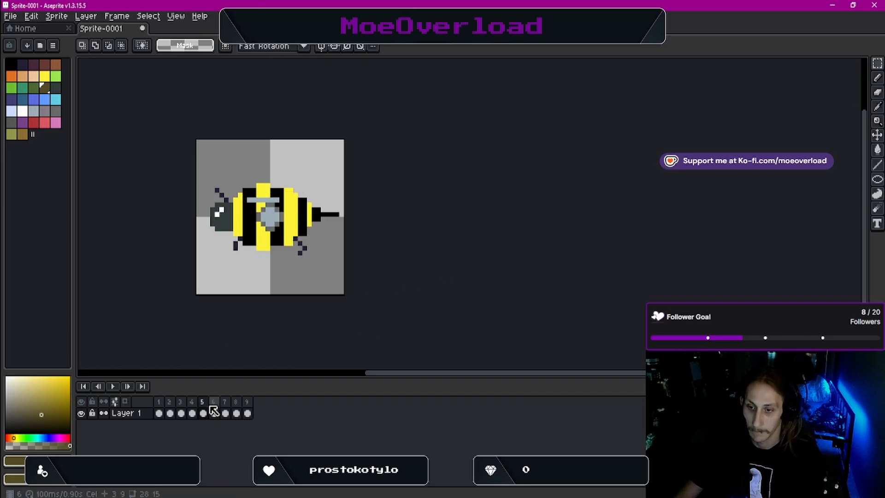
Cut the ringed grey circle out of frame 1 by selecting the whole canvas, and delete the emptied frame
{"action": "left_click", "coordinate": [159, 413]}
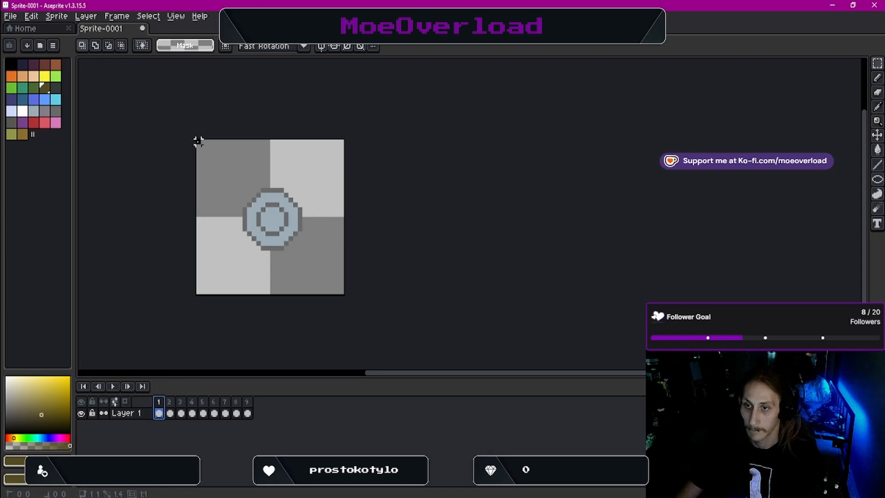
{"action": "mouse_move", "coordinate": [198, 141]}
{"action": "left_mouse_down"}
{"action": "mouse_move", "coordinate": [328, 296]}
{"action": "mouse_move", "coordinate": [345, 295]}
{"action": "left_mouse_up"}
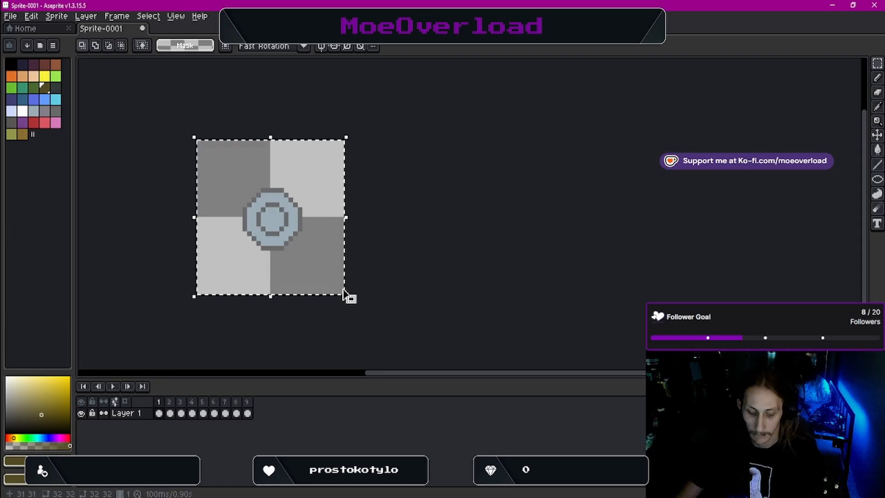
{"action": "key", "text": "Delete"}
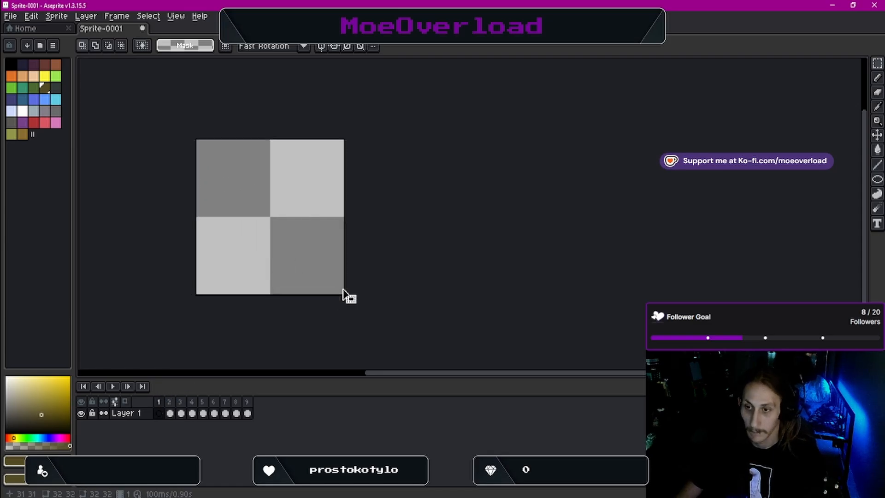
{"action": "right_click", "coordinate": [159, 402]}
{"action": "left_click", "coordinate": [201, 458]}
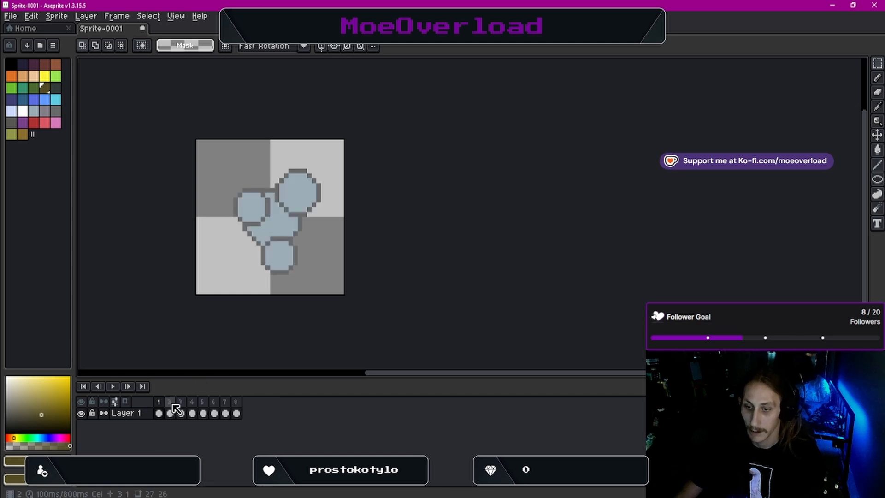
Paste the ringed grey circle over the bee in frame 5, using a selection of the full canvas
{"action": "left_click", "coordinate": [193, 413]}
{"action": "left_click", "coordinate": [203, 413]}
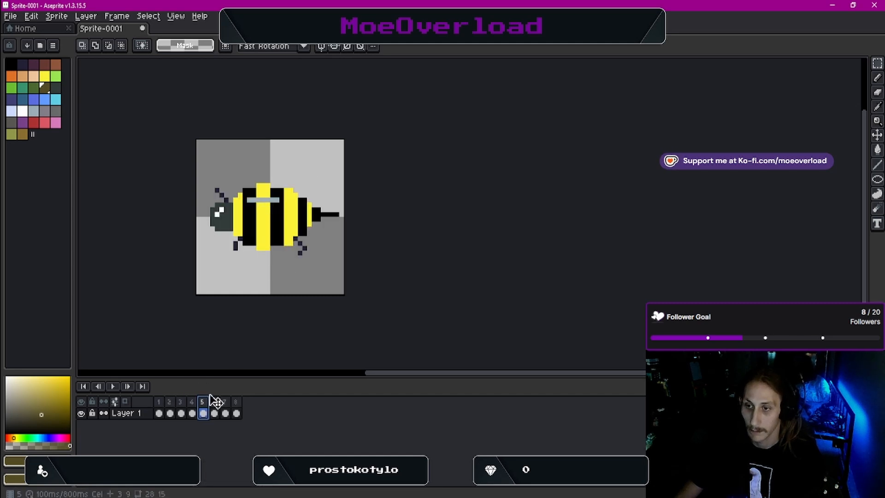
{"action": "left_click_drag", "start_coordinate": [199, 141], "coordinate": [343, 300]}
{"action": "key", "text": "ctrl+v"}
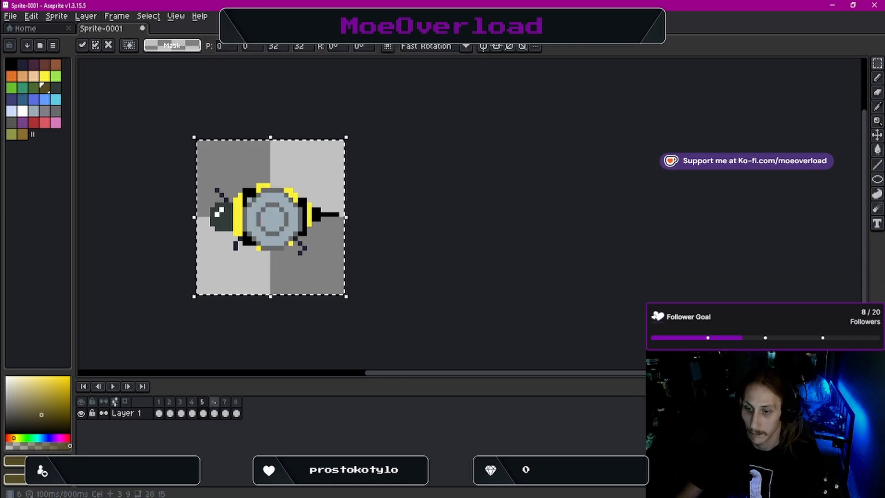
{"action": "left_click", "coordinate": [214, 412]}
Cut the three-puff artwork out of frame 1 and delete the emptied frame
{"action": "left_click", "coordinate": [158, 401]}
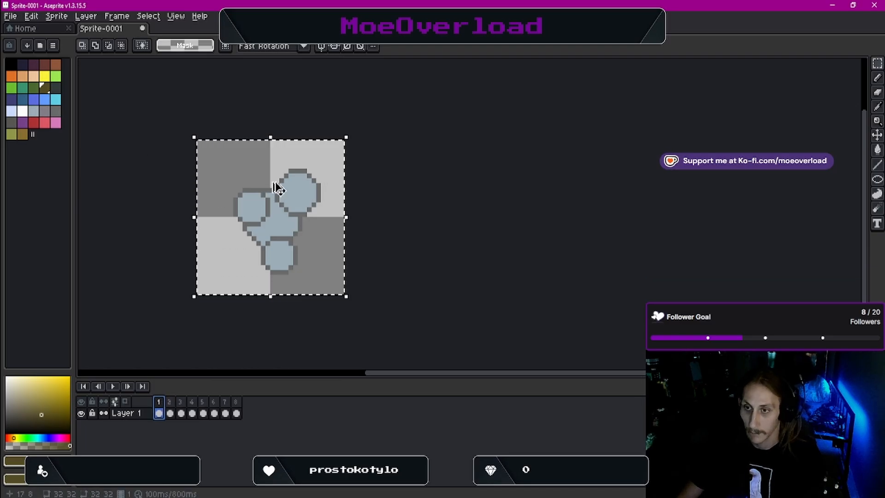
{"action": "key", "text": "Delete"}
{"action": "right_click", "coordinate": [171, 404]}
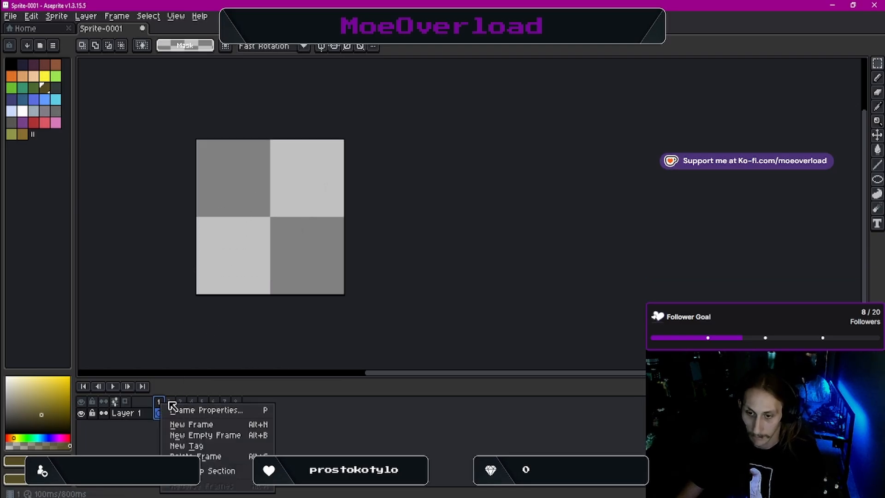
{"action": "left_click", "coordinate": [189, 455]}
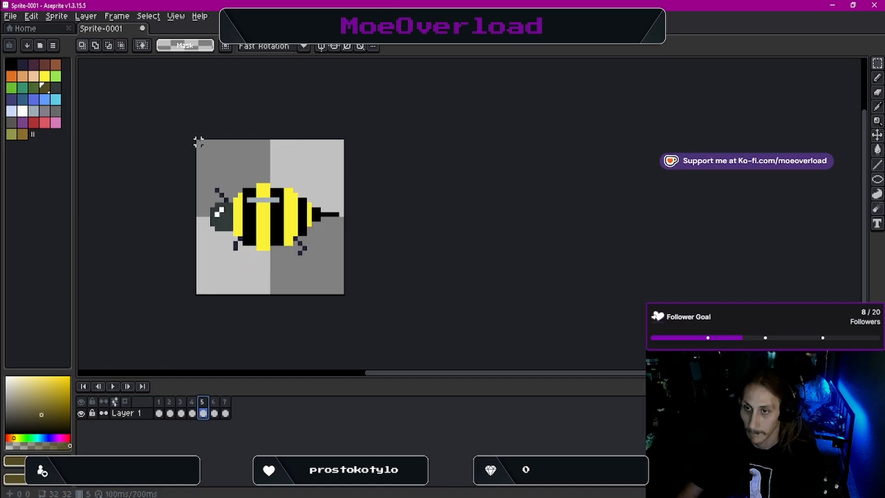
Paste the three-puff artwork over the full canvas of the bee in frame 5
{"action": "left_click_drag", "start_coordinate": [198, 142], "coordinate": [339, 294]}
{"action": "key", "text": "ctrl+v"}
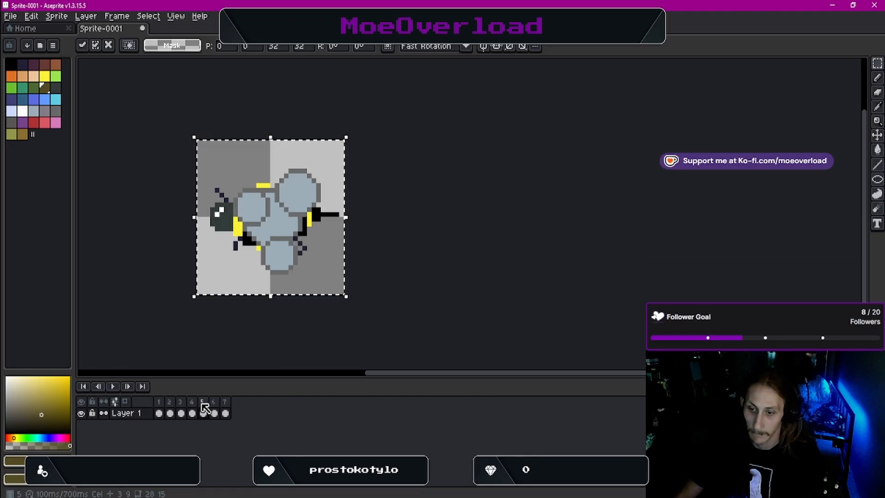
{"action": "left_click", "coordinate": [214, 412]}
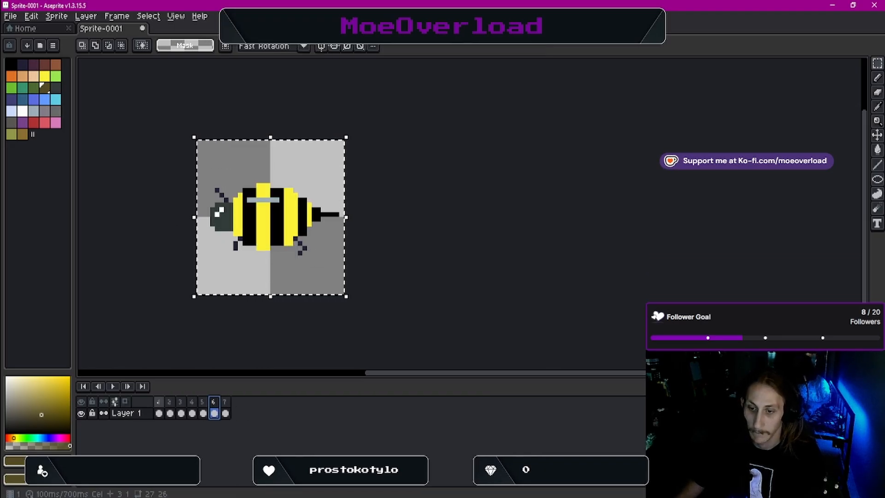
Cut the large puff cloud out of frame 1 and go to the plain bee in frame 6
{"action": "left_click", "coordinate": [159, 402]}
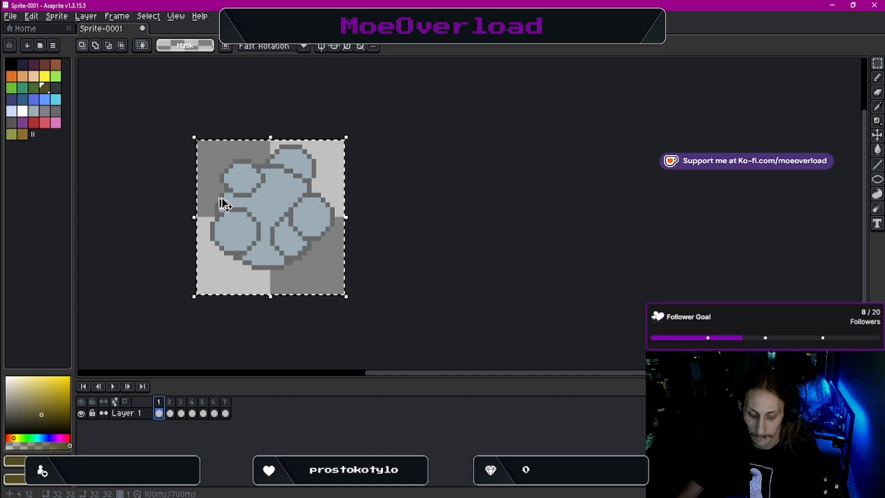
{"action": "key", "text": "Delete"}
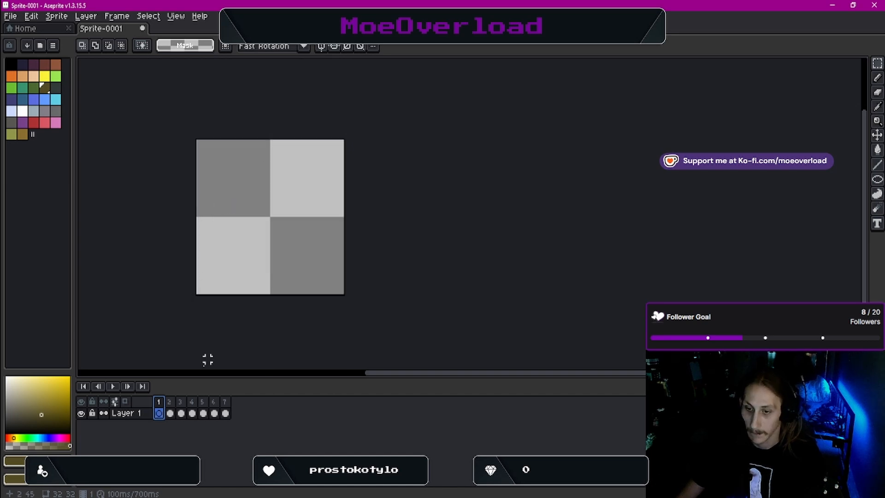
{"action": "left_click", "coordinate": [171, 403]}
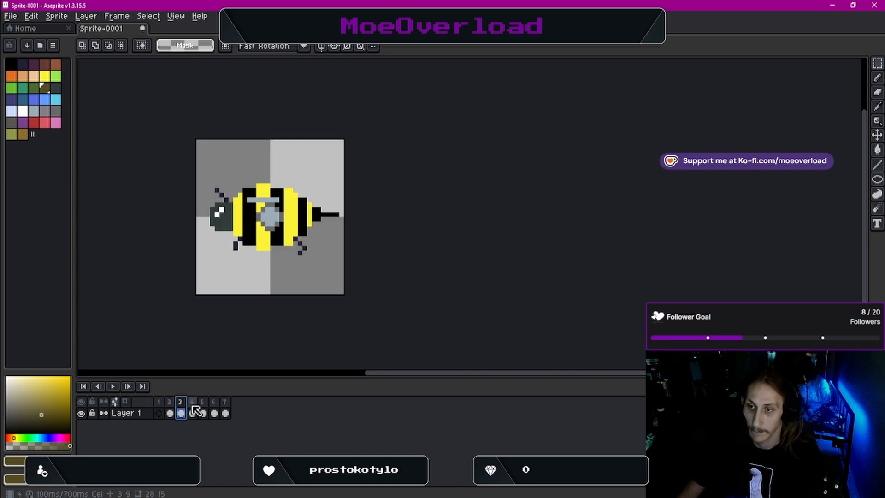
{"action": "left_click", "coordinate": [204, 413]}
{"action": "left_click", "coordinate": [214, 413]}
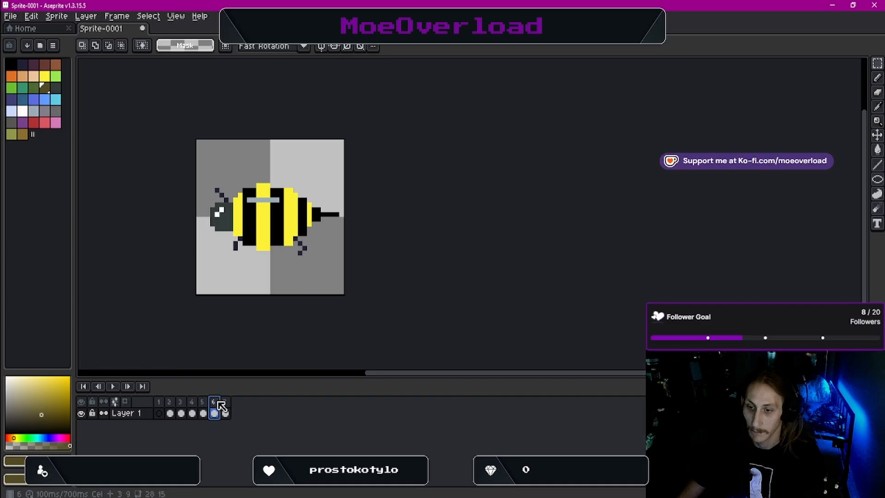
Paste the large puff cloud over the bee in frame 6, stretch it to 36 × 32 px and compare it with the neighbouring frames
{"action": "left_click_drag", "start_coordinate": [198, 140], "coordinate": [344, 296]}
{"action": "key", "text": "ctrl+v"}
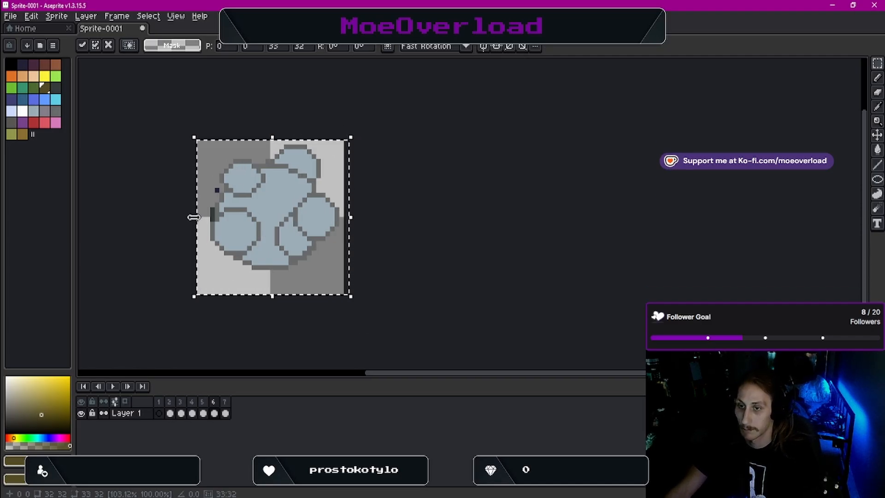
{"action": "left_click_drag", "start_coordinate": [190, 217], "coordinate": [186, 222]}
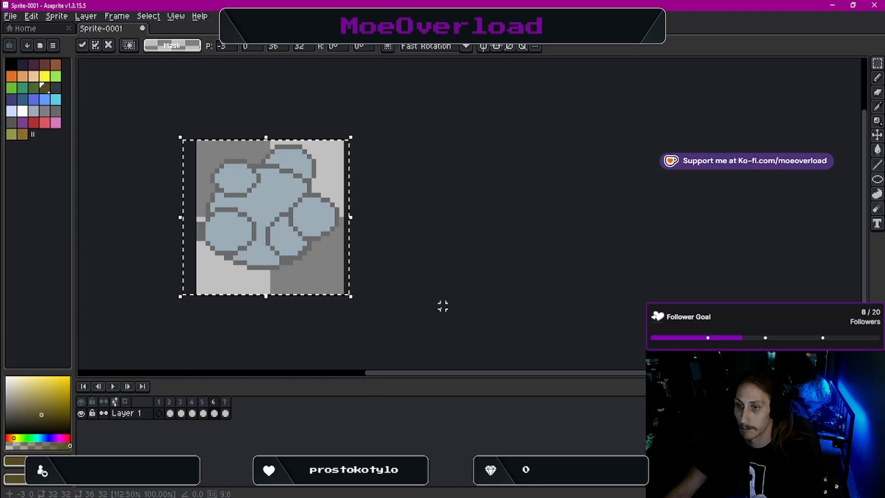
{"action": "left_click", "coordinate": [193, 408]}
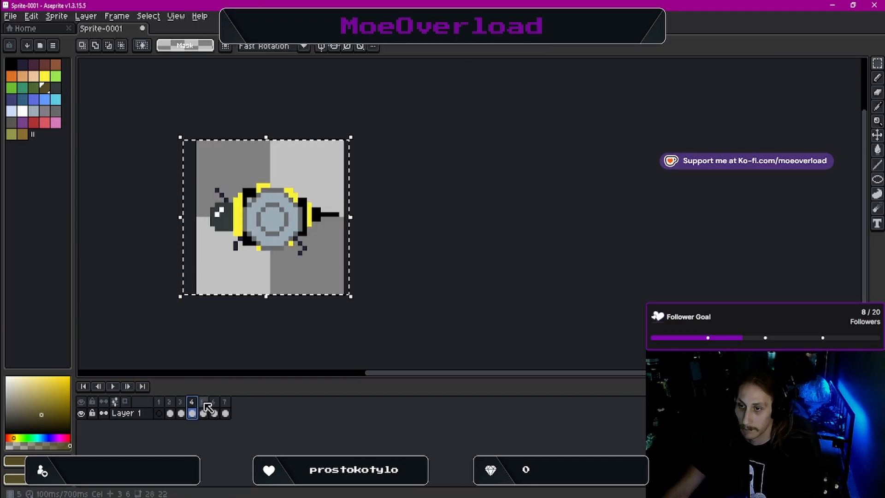
{"action": "left_click", "coordinate": [204, 408]}
{"action": "left_click", "coordinate": [214, 409]}
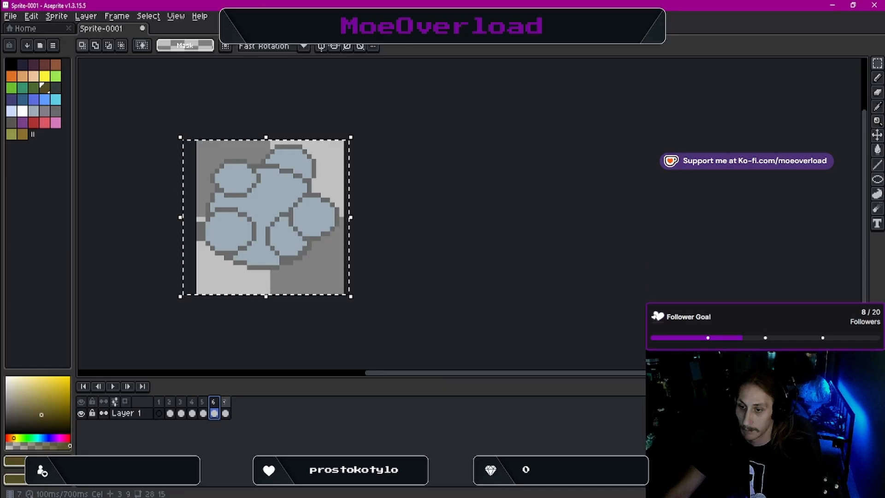
{"action": "left_click", "coordinate": [225, 404]}
{"action": "left_click", "coordinate": [214, 405]}
{"action": "left_click", "coordinate": [203, 405]}
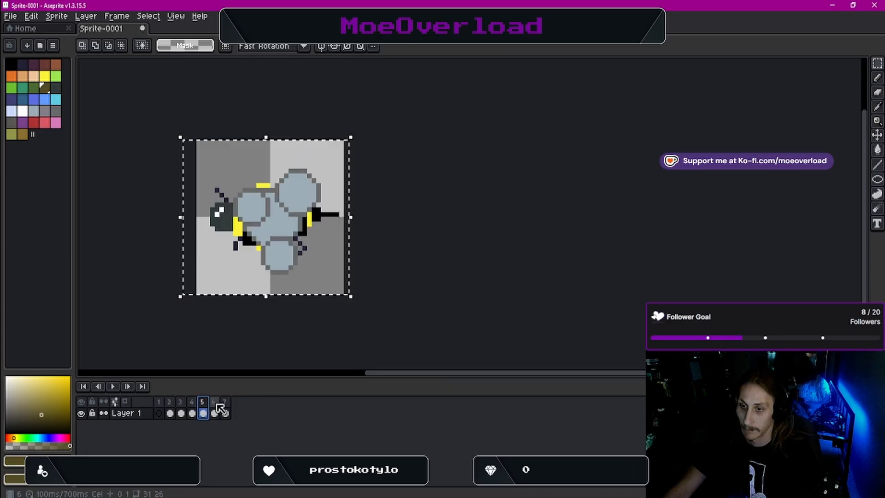
{"action": "left_click", "coordinate": [215, 408]}
Try narrowing the puff cloud in frame 6 to 33 px, then undo the resizing and the paste
{"action": "left_click_drag", "start_coordinate": [182, 218], "coordinate": [199, 226]}
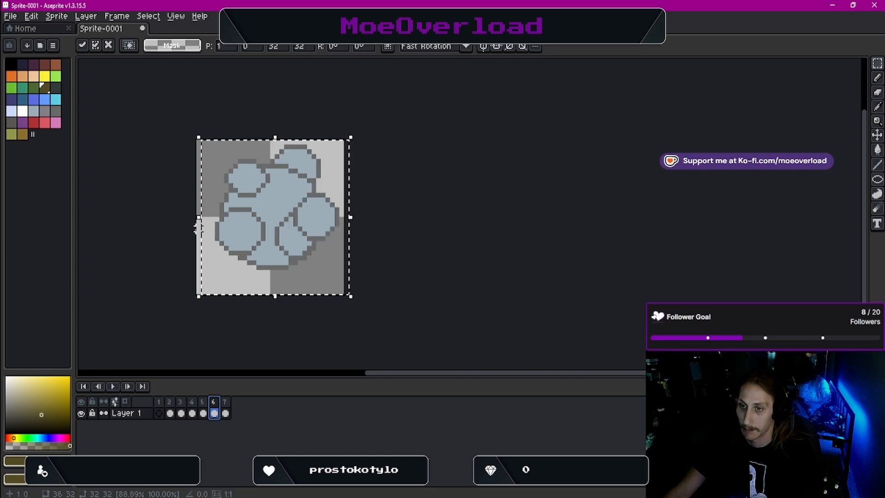
{"action": "left_click_drag", "start_coordinate": [198, 221], "coordinate": [194, 222]}
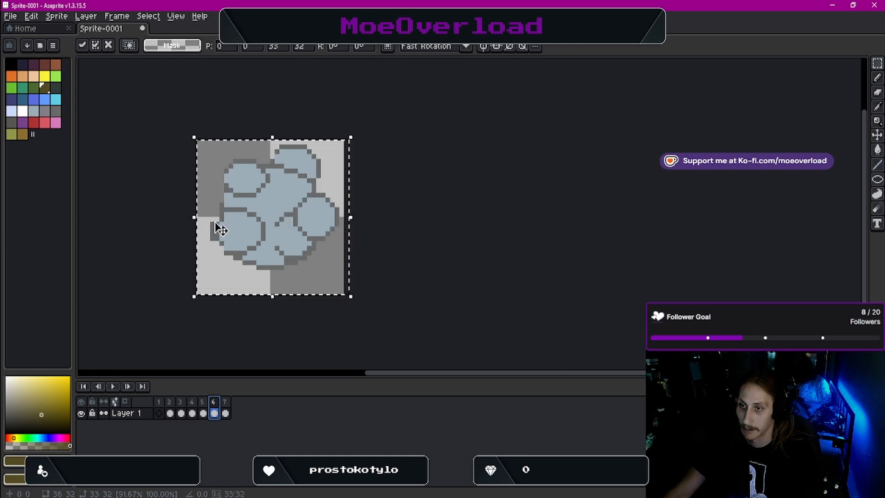
{"action": "left_click_drag", "start_coordinate": [349, 215], "coordinate": [348, 223]}
{"action": "key", "text": "ctrl+z"}
{"action": "key", "text": "ctrl+z"}
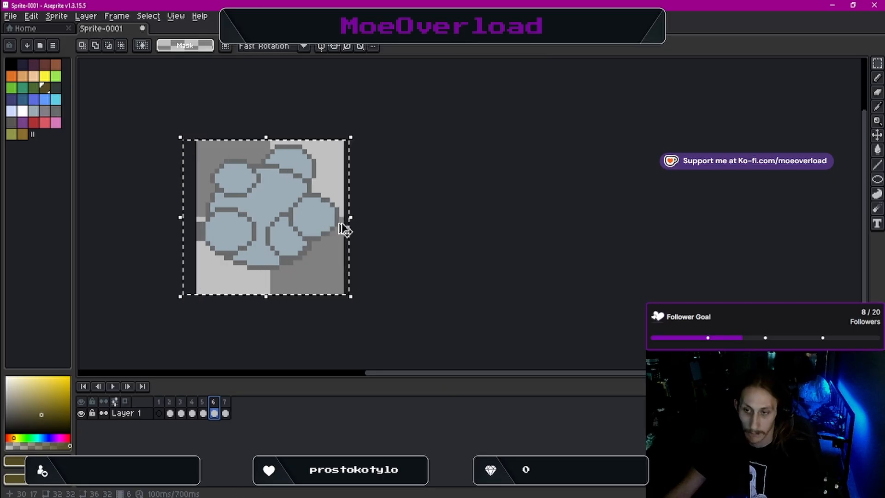
{"action": "left_click", "coordinate": [202, 400]}
{"action": "left_click", "coordinate": [213, 401]}
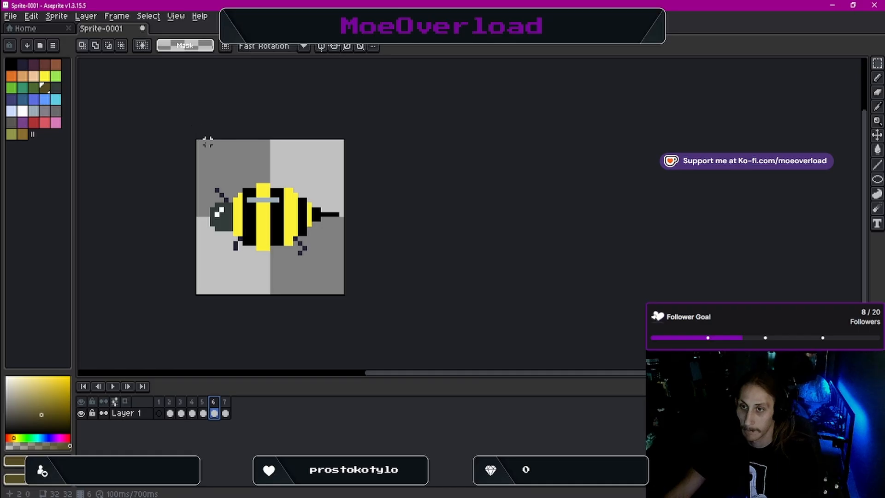
Paste the large puff cloud over the bee in frame 6 again and shrink it from all sides to 24 × 26 px
{"action": "left_click_drag", "start_coordinate": [197, 146], "coordinate": [346, 295]}
{"action": "left_click", "coordinate": [192, 146]}
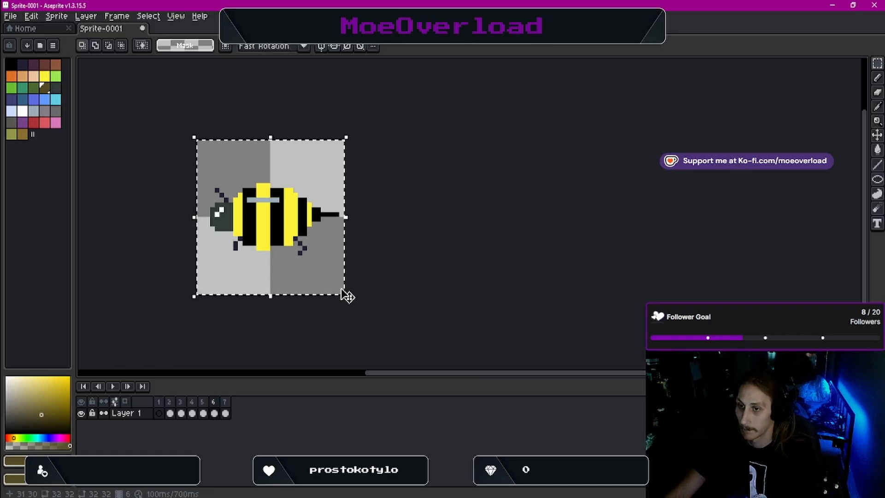
{"action": "key", "text": "ctrl+v"}
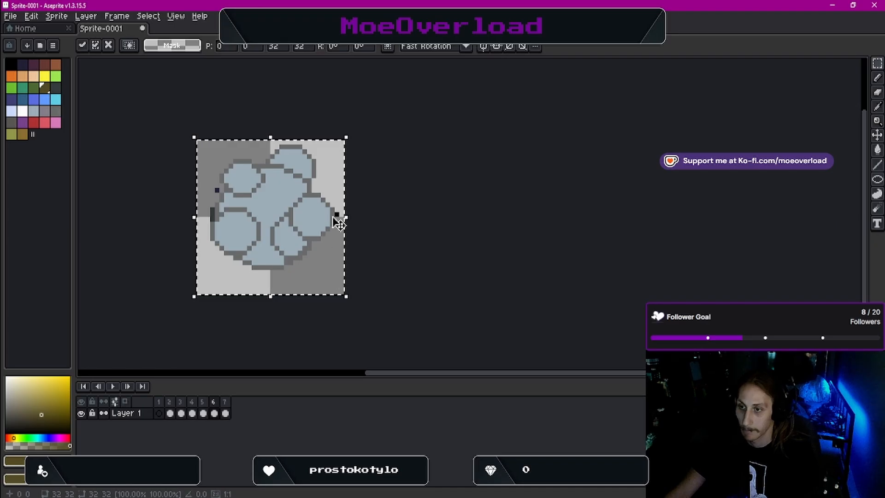
{"action": "left_click_drag", "start_coordinate": [345, 215], "coordinate": [328, 217]}
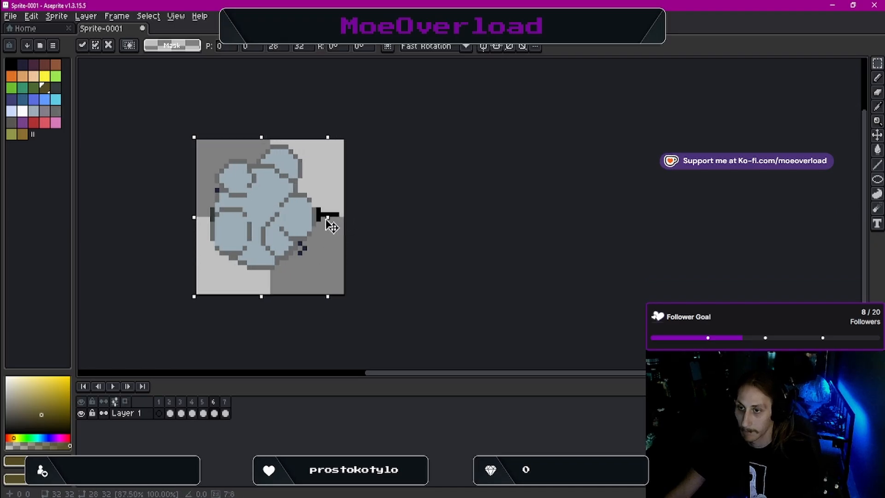
{"action": "left_click_drag", "start_coordinate": [193, 217], "coordinate": [215, 217]}
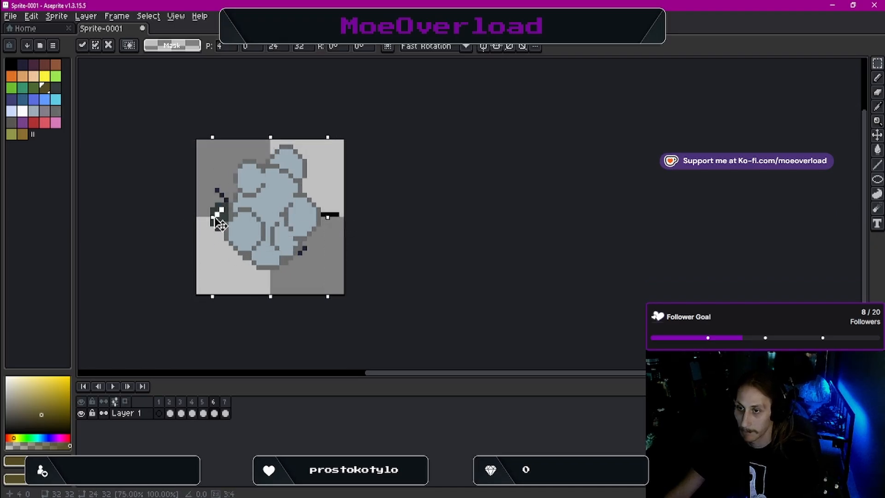
{"action": "left_click_drag", "start_coordinate": [270, 296], "coordinate": [273, 282]}
{"action": "left_click_drag", "start_coordinate": [271, 138], "coordinate": [271, 152]}
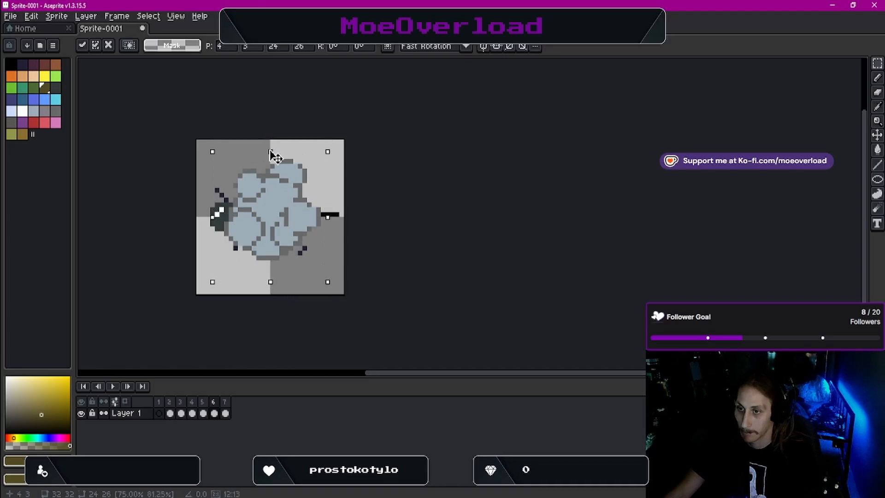
Commit the cloud's transform on frame 6 and make frame 7 the active frame
{"action": "left_click", "coordinate": [225, 412]}
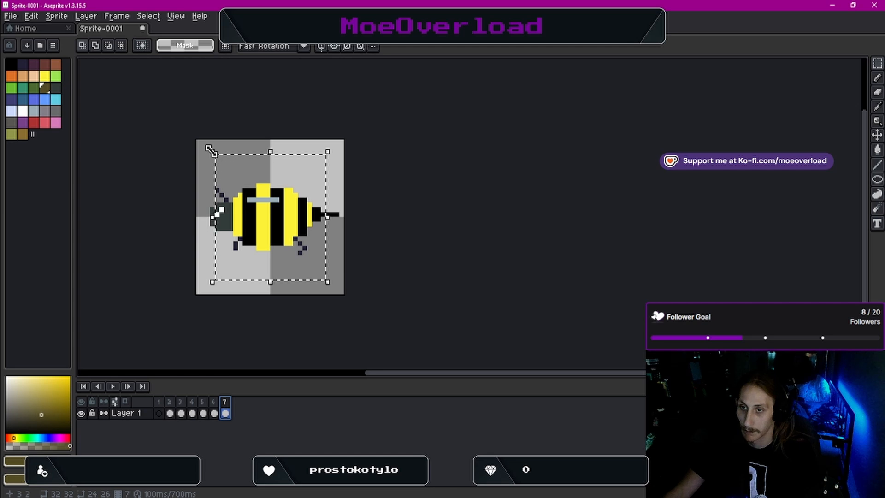
{"action": "left_click_drag", "start_coordinate": [210, 153], "coordinate": [192, 139]}
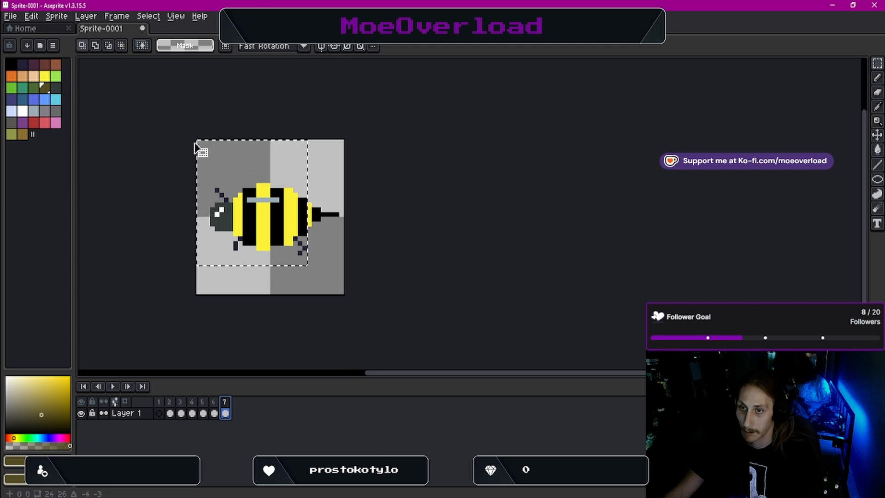
{"action": "mouse_move", "coordinate": [308, 266]}
{"action": "left_mouse_down"}
{"action": "mouse_move", "coordinate": [340, 295]}
{"action": "mouse_move", "coordinate": [305, 273]}
{"action": "left_mouse_up"}
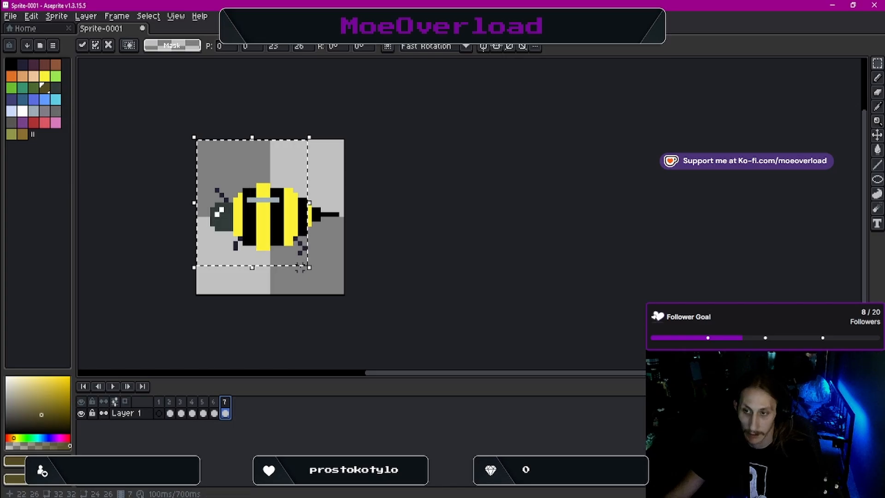
{"action": "key", "text": "Return"}
{"action": "left_click", "coordinate": [261, 162]}
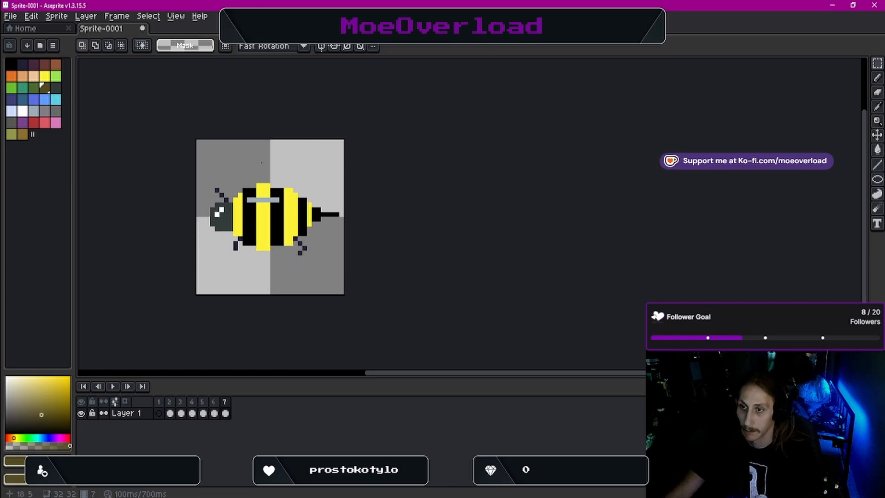
Paste the smoke cloud across the whole canvas of frame 7, stretch it to 37 by 33 pixels at position -3, -1, and apply it
{"action": "left_click_drag", "start_coordinate": [196, 139], "coordinate": [345, 292]}
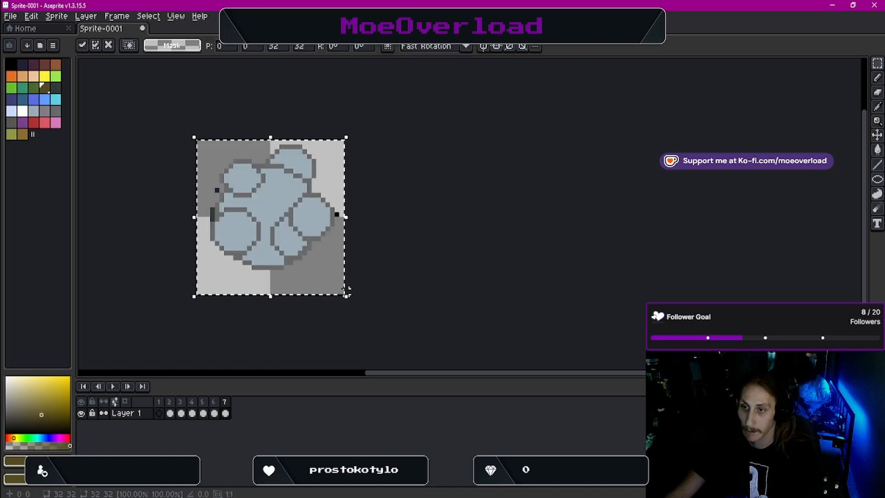
{"action": "key", "text": "ctrl+v"}
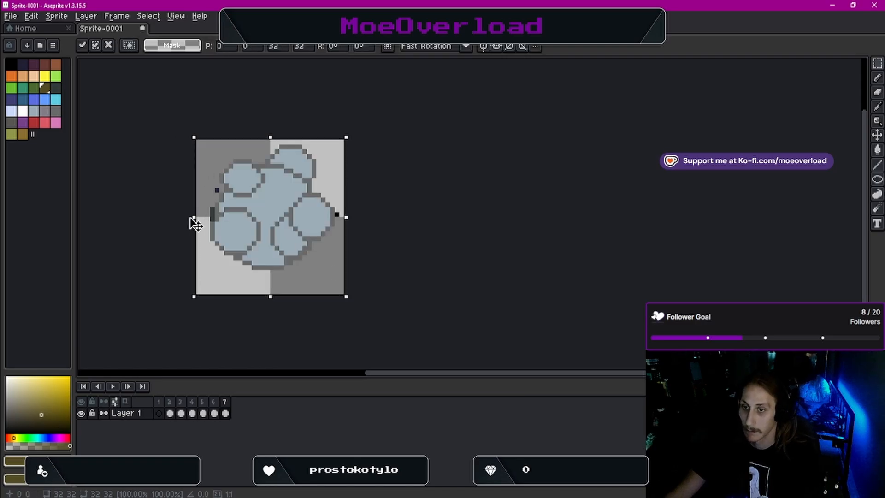
{"action": "left_click_drag", "start_coordinate": [190, 217], "coordinate": [185, 217]}
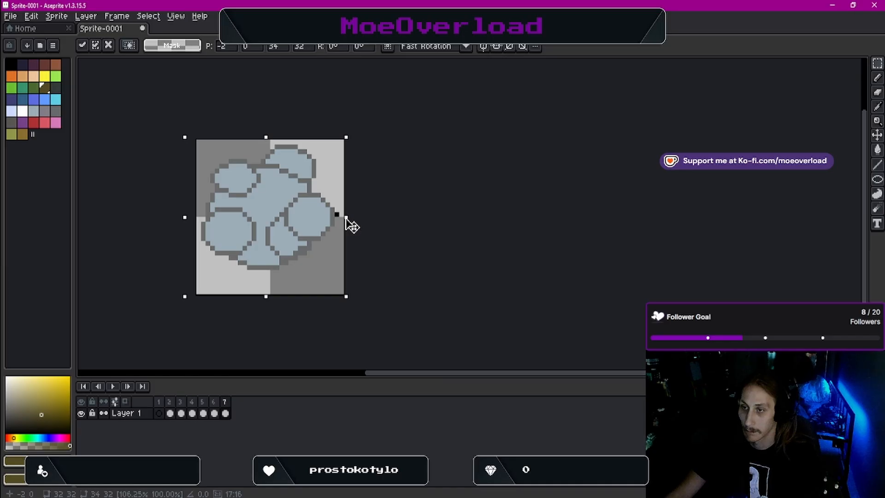
{"action": "left_click_drag", "start_coordinate": [346, 218], "coordinate": [356, 218]}
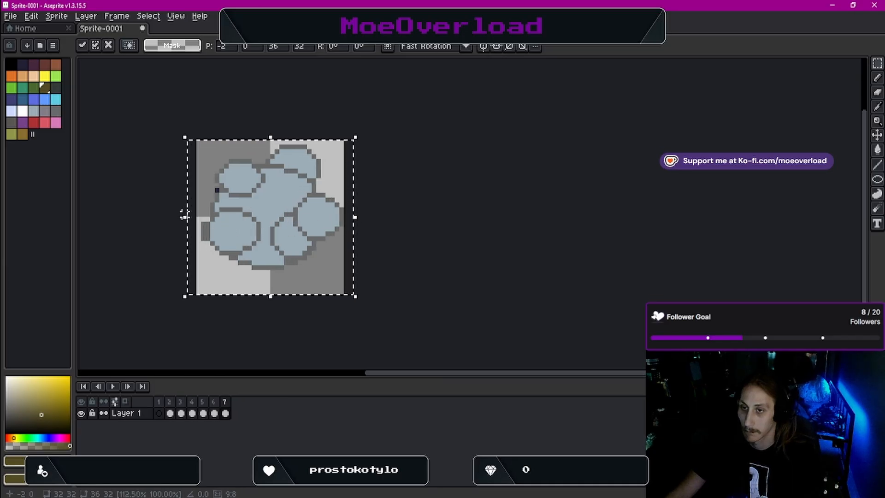
{"action": "left_click_drag", "start_coordinate": [181, 218], "coordinate": [176, 218]}
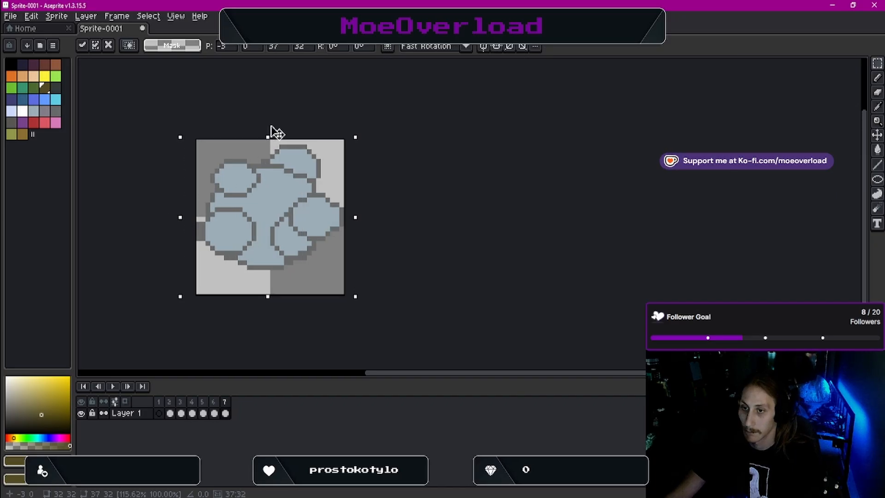
{"action": "left_click_drag", "start_coordinate": [271, 127], "coordinate": [271, 127]}
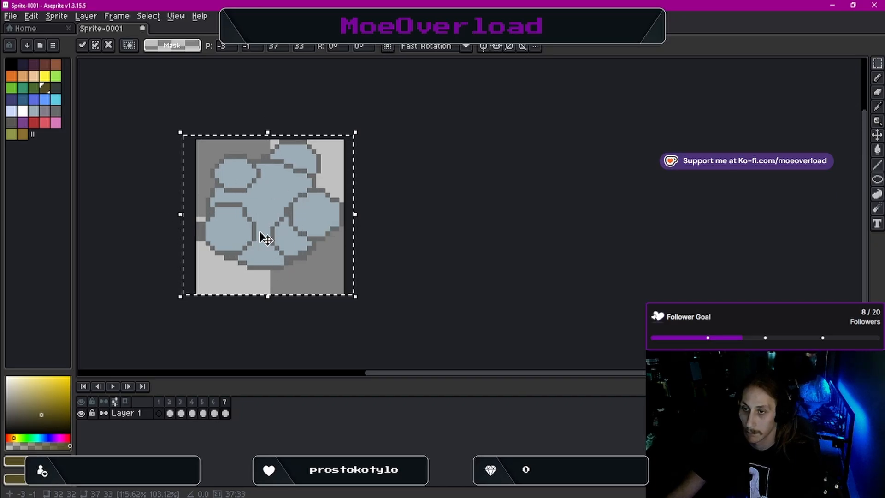
{"action": "left_click", "coordinate": [158, 104]}
{"action": "key", "text": "b"}
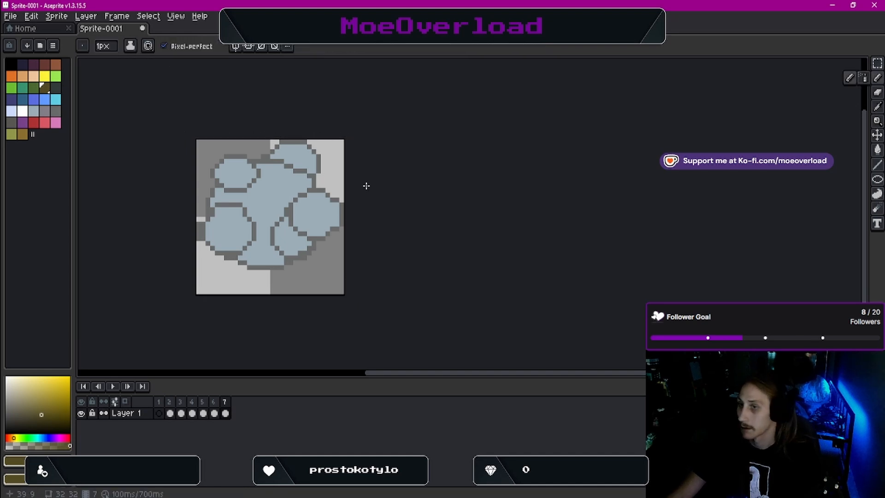
Thin the lower-left puff's outline with light blue-grey pixels and erase the stray grey pixels along the canvas's left edge
{"action": "left_click", "coordinate": [228, 253]}
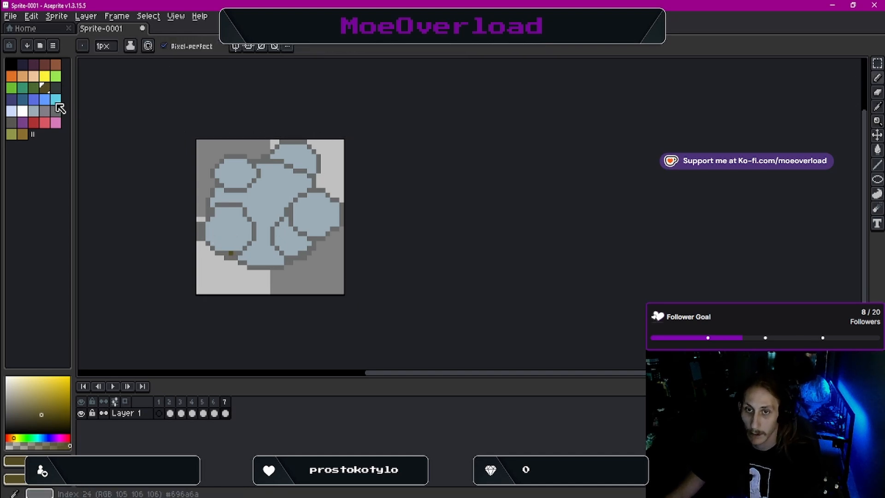
{"action": "left_click", "coordinate": [34, 111]}
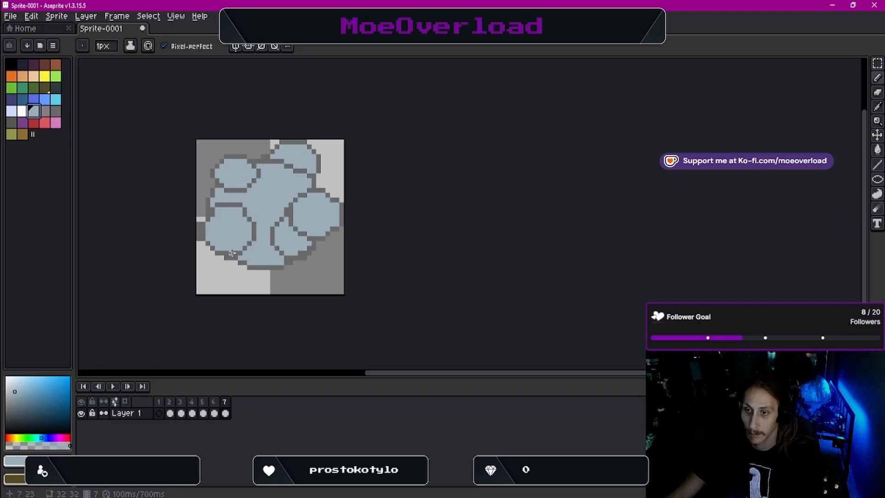
{"action": "left_click", "coordinate": [232, 253]}
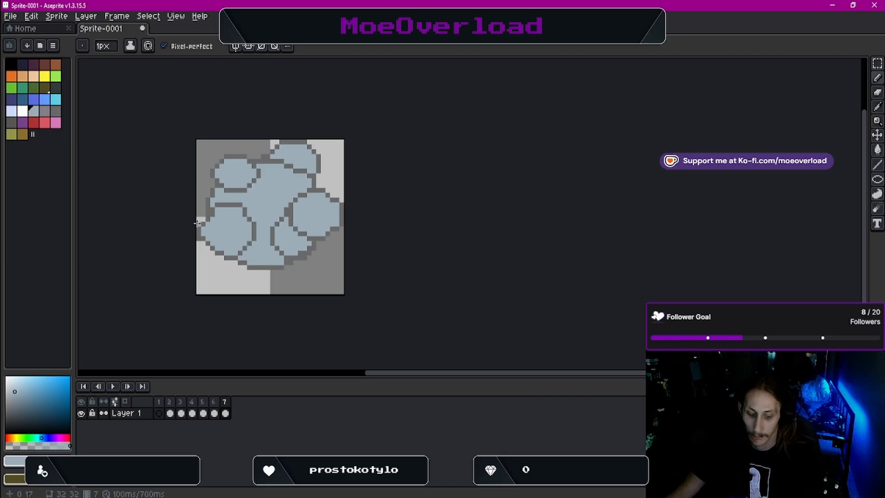
{"action": "key", "text": "e"}
{"action": "left_click", "coordinate": [199, 239]}
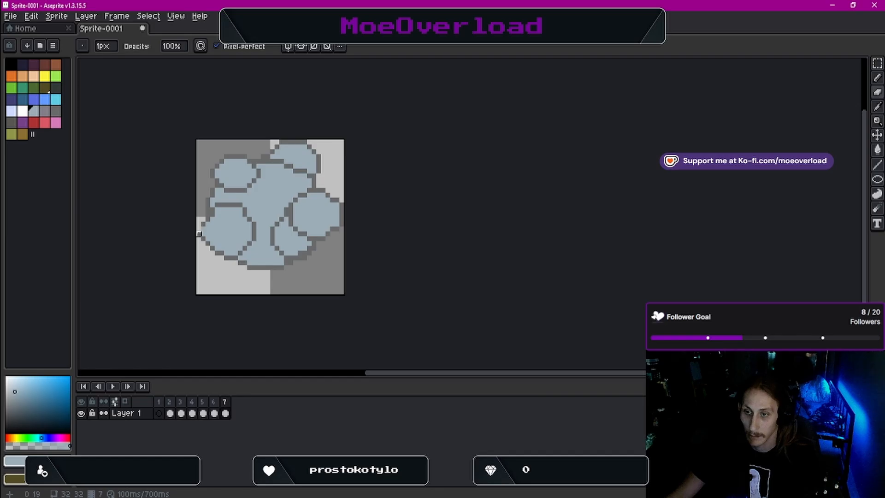
Set dark grey as foreground and light blue-grey as background colour, and paint out the excess outline pixels around the cloud's lower-right puffs
{"action": "left_click", "coordinate": [56, 110]}
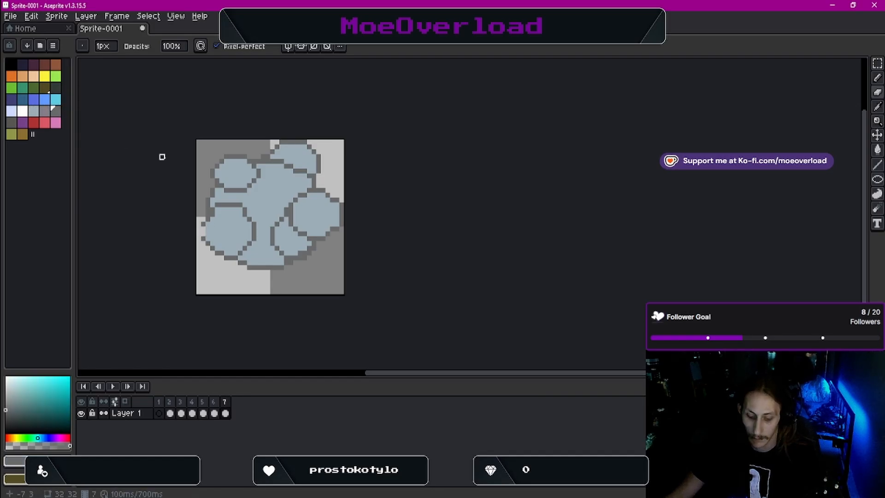
{"action": "key", "text": "b"}
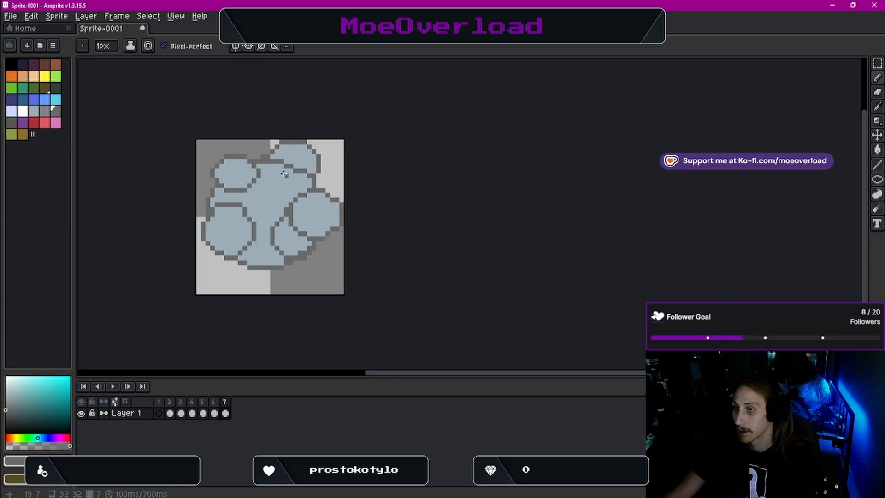
{"action": "scroll", "coordinate": [283, 174], "scroll_direction": "down", "scroll_amount": 1}
{"action": "scroll", "coordinate": [297, 197], "scroll_direction": "up", "scroll_amount": 2}
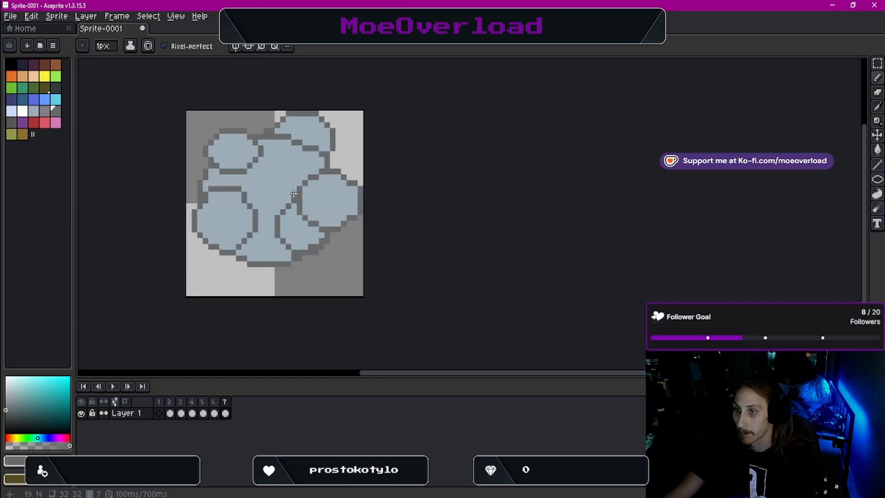
{"action": "left_click", "coordinate": [33, 110]}
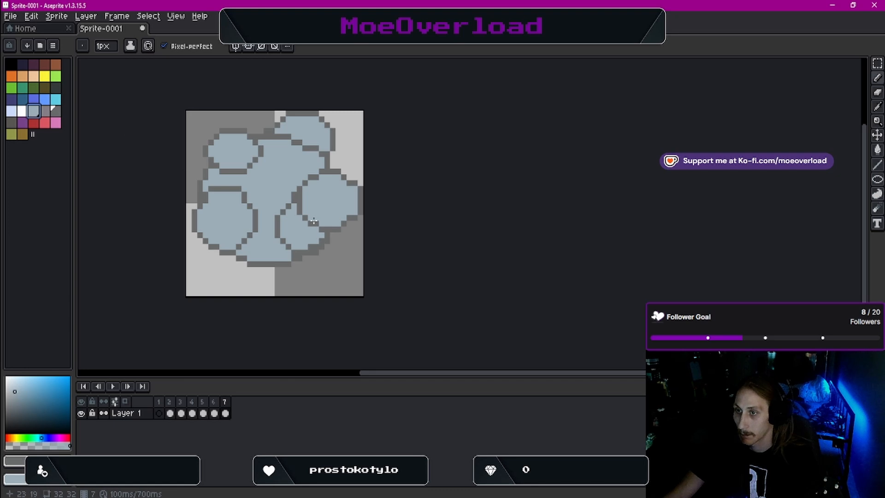
{"action": "right_click", "coordinate": [296, 195]}
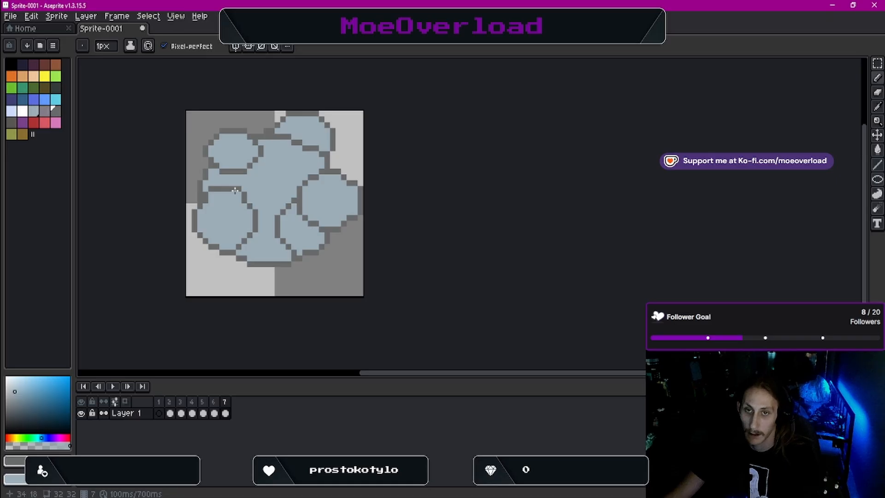
Play the animation and step through its frames to check how the smoke cloud grows and disperses
{"action": "left_click", "coordinate": [112, 386]}
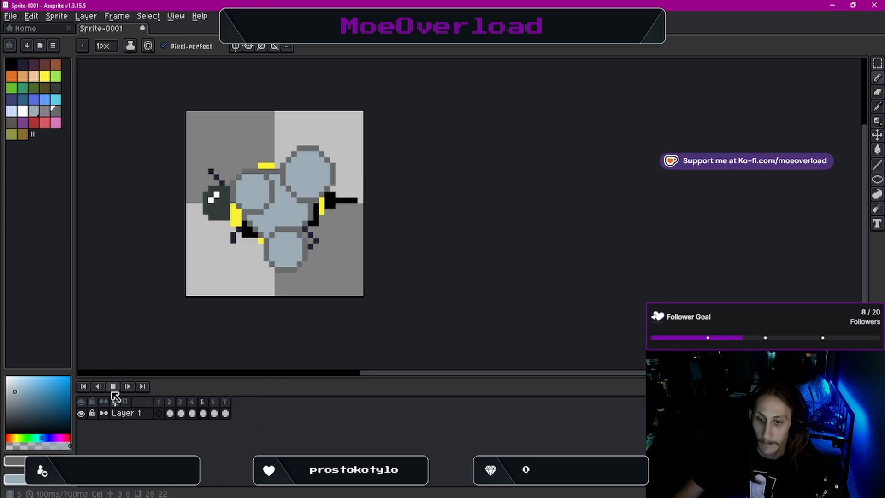
{"action": "left_click", "coordinate": [112, 386]}
{"action": "left_click", "coordinate": [203, 412]}
{"action": "left_click", "coordinate": [192, 412]}
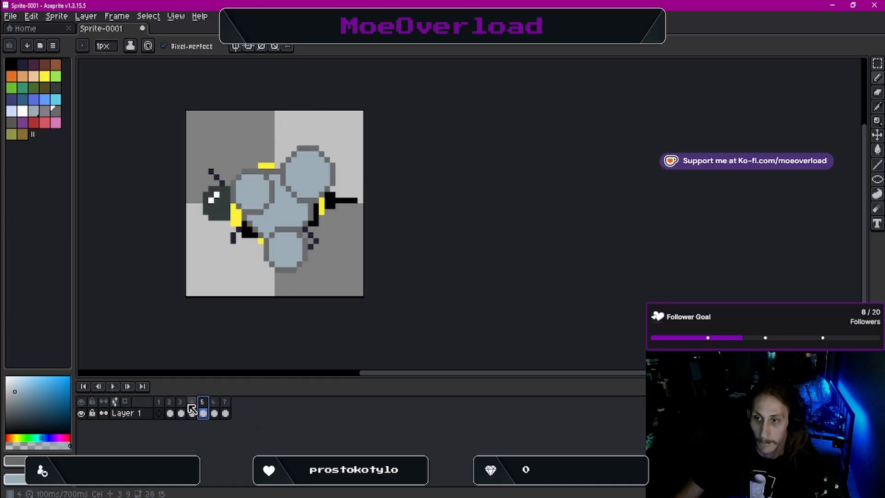
{"action": "left_click", "coordinate": [181, 412]}
{"action": "left_click", "coordinate": [170, 412]}
{"action": "left_click", "coordinate": [159, 412]}
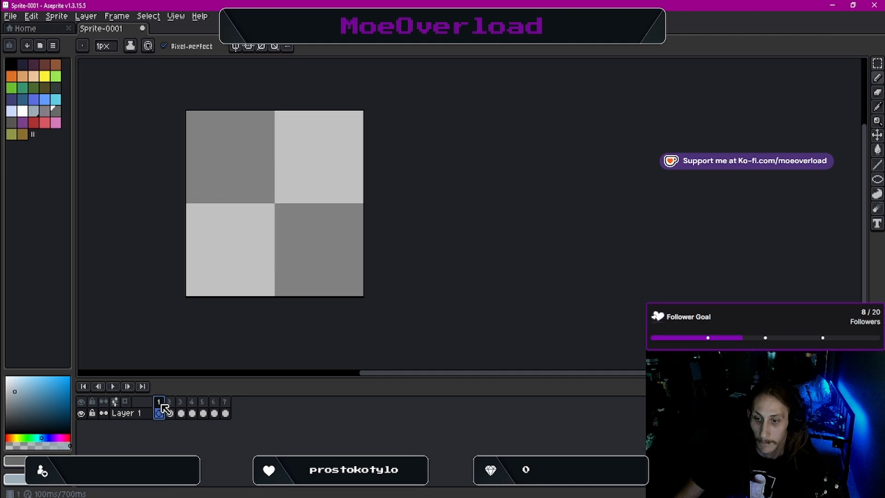
{"action": "left_click", "coordinate": [128, 386]}
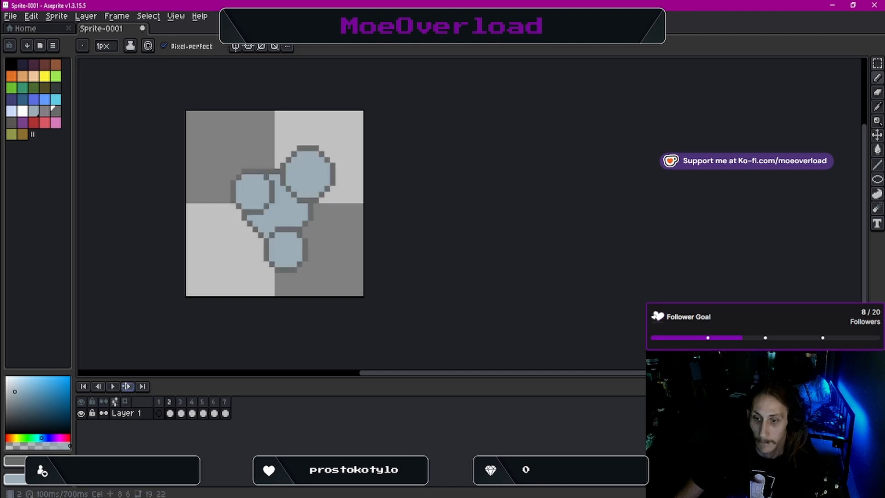
{"action": "left_click", "coordinate": [114, 387]}
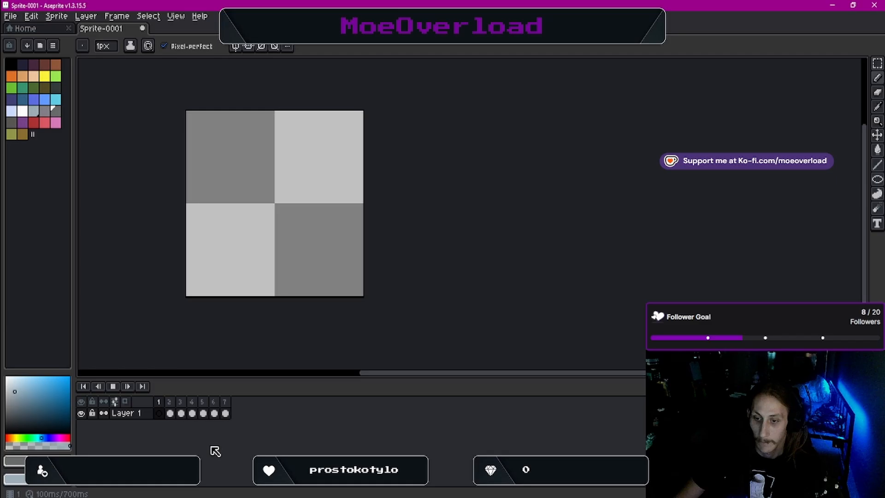
{"action": "left_click", "coordinate": [113, 387]}
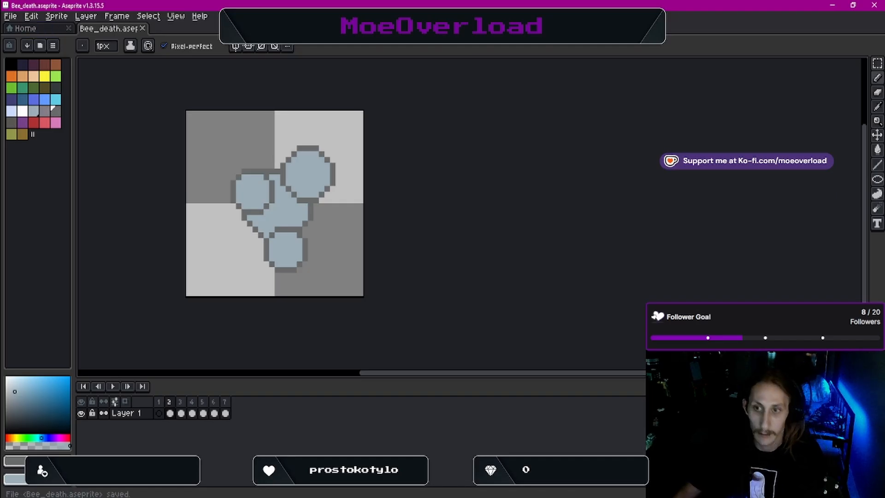
Export the animation as a sprite sheet with the output file Bee_death.png
{"action": "left_click", "coordinate": [10, 16]}
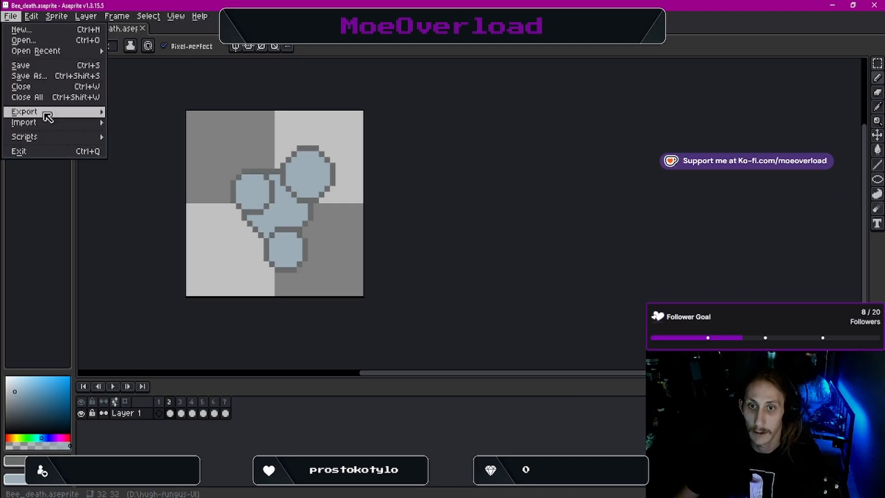
{"action": "mouse_move", "coordinate": [46, 114]}
{"action": "left_click", "coordinate": [177, 124]}
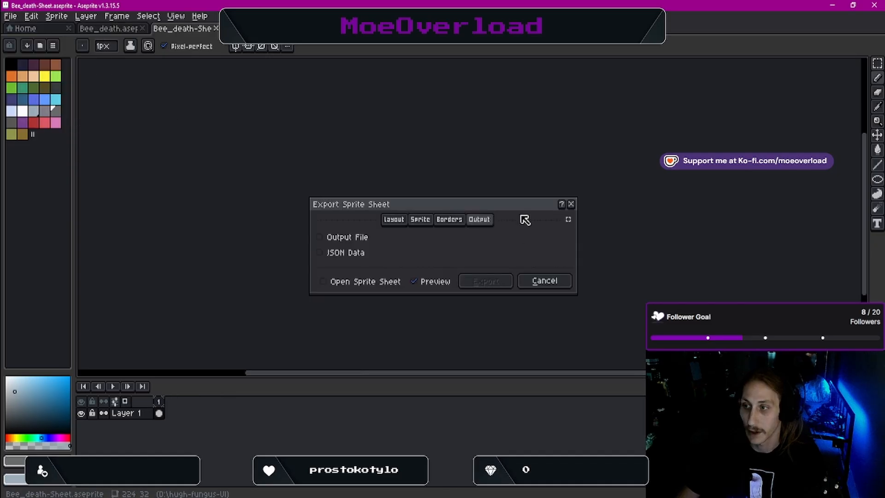
{"action": "left_click", "coordinate": [328, 240]}
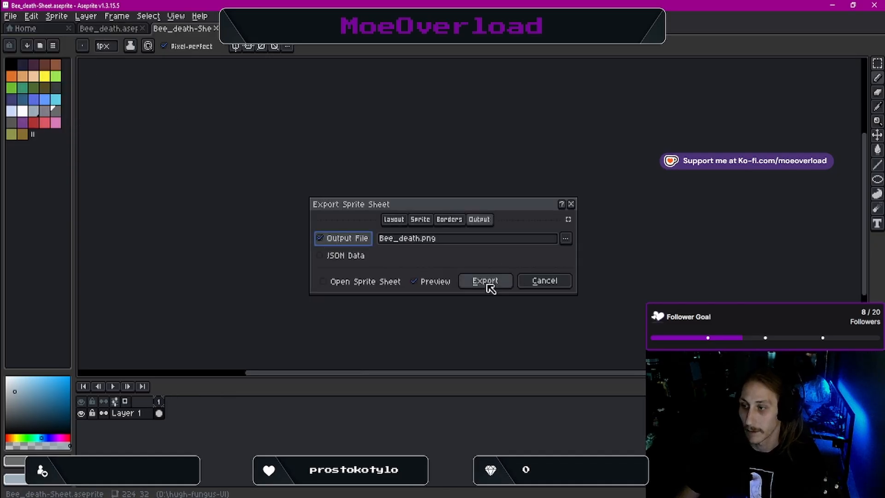
{"action": "left_click", "coordinate": [486, 281]}
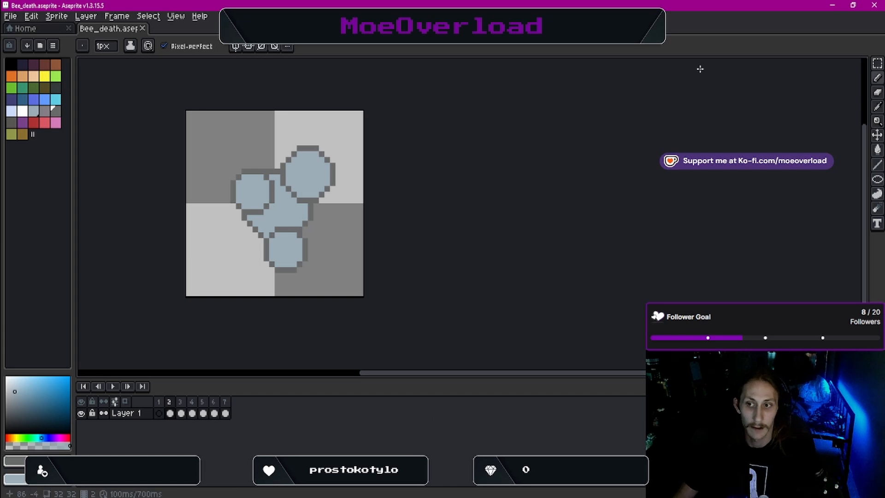
Close Aseprite and the Steam library window, and switch to the Hugh Fungus project in Godot
{"action": "left_click", "coordinate": [874, 5]}
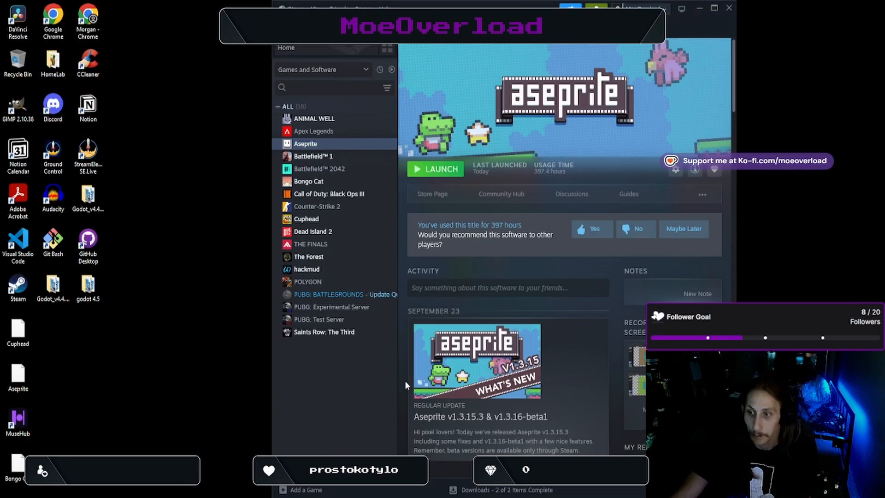
{"action": "left_click", "coordinate": [729, 8]}
{"action": "key", "text": "alt+Tab"}
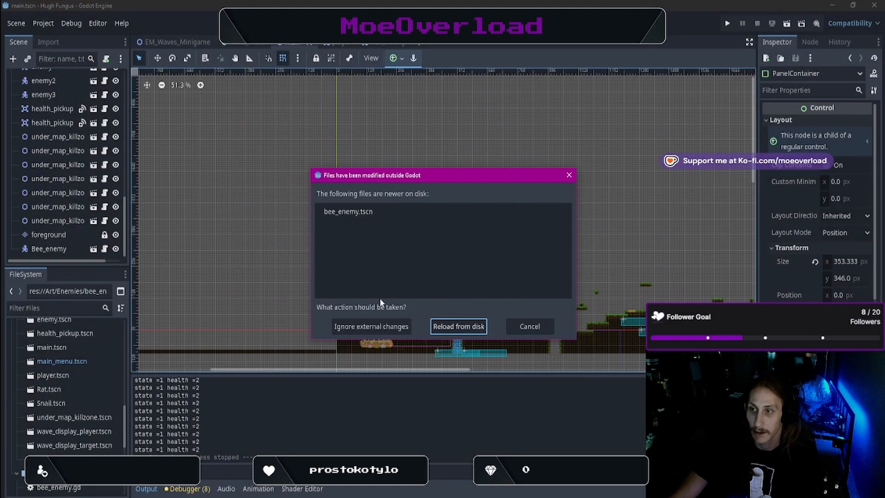
Dismiss the notice about files modified outside Godot and reload the saved main.tscn scene
{"action": "left_click", "coordinate": [570, 175]}
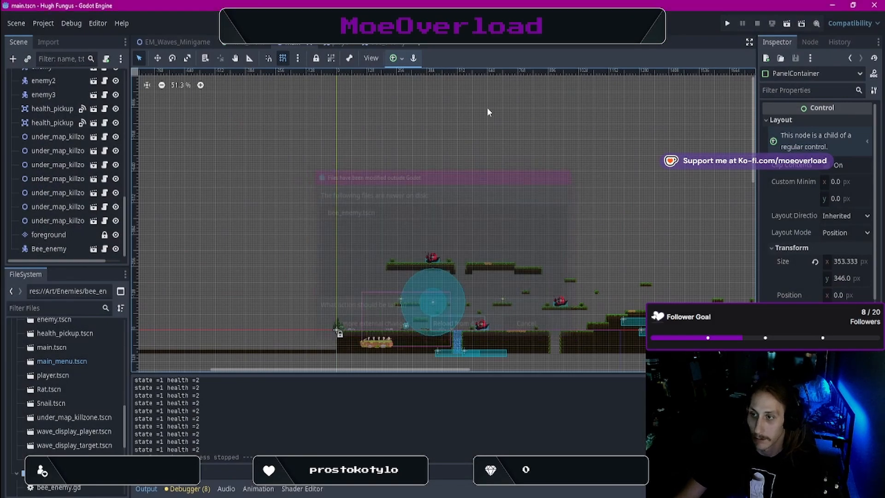
{"action": "left_click", "coordinate": [16, 23]}
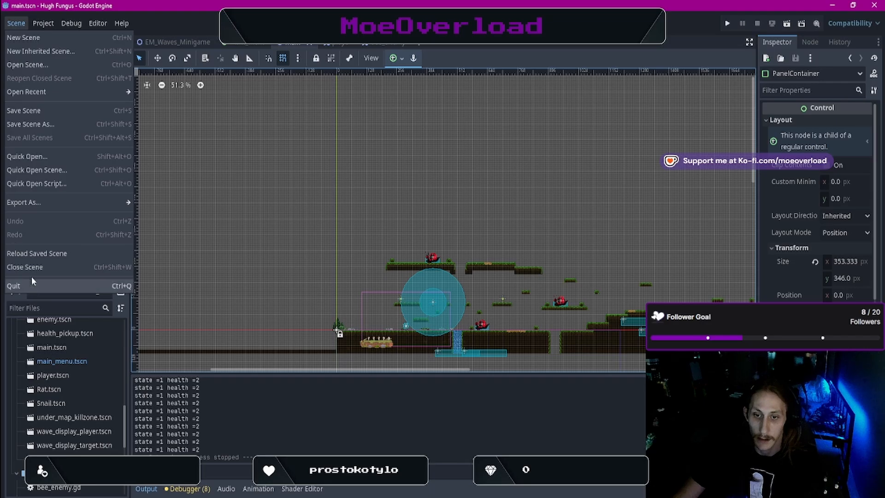
{"action": "left_click", "coordinate": [54, 254]}
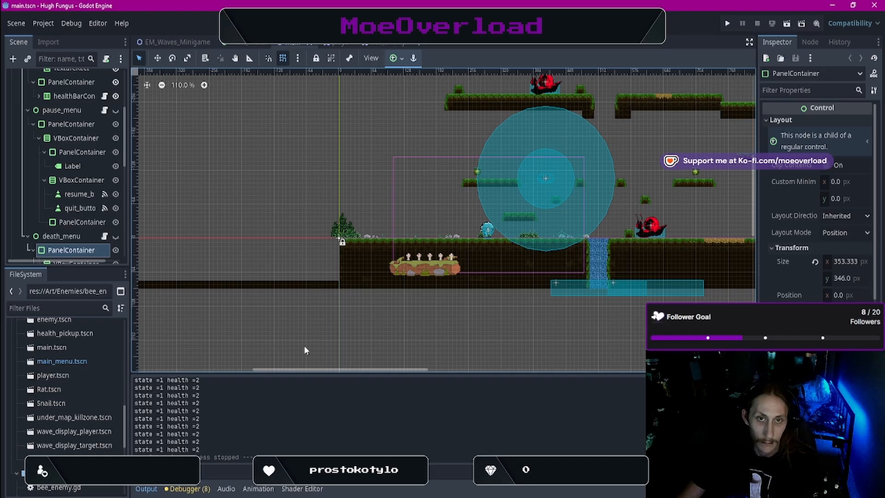
Switch to the bee_enemy.tscn scene and bring up the sprite frames of its AnimatedSprite2D
{"action": "scroll", "coordinate": [629, 149], "scroll_direction": "up", "scroll_amount": 4}
{"action": "scroll", "coordinate": [625, 142], "scroll_direction": "down", "scroll_amount": 4}
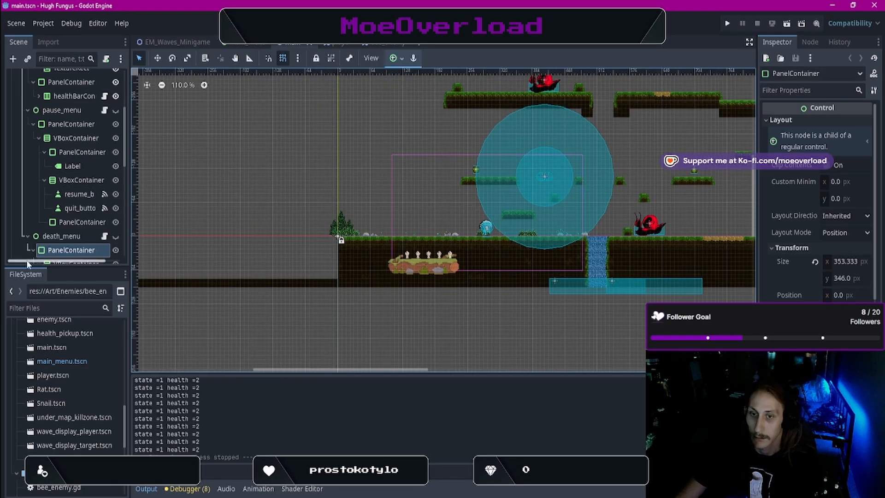
{"action": "scroll", "coordinate": [57, 349], "scroll_direction": "down", "scroll_amount": 3}
{"action": "scroll", "coordinate": [58, 360], "scroll_direction": "up", "scroll_amount": 3}
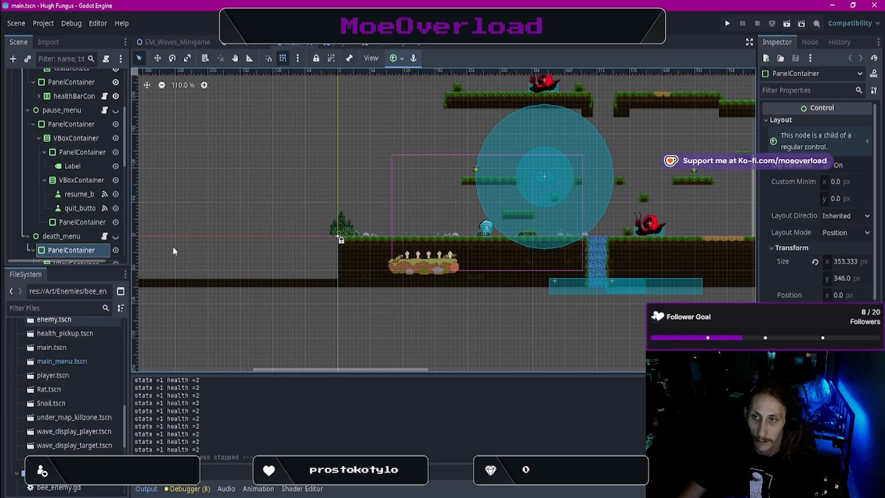
{"action": "left_click", "coordinate": [376, 42]}
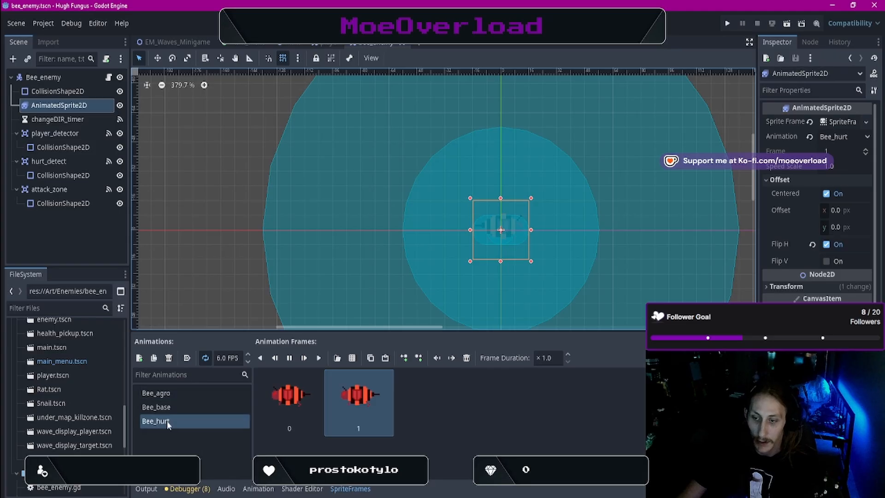
Delete both frames of the Bee_hurt animation and browse the project files to the bee_enemy art folder
{"action": "left_click", "coordinate": [466, 358]}
{"action": "left_click", "coordinate": [466, 358]}
{"action": "scroll", "coordinate": [74, 365], "scroll_direction": "up", "scroll_amount": 10}
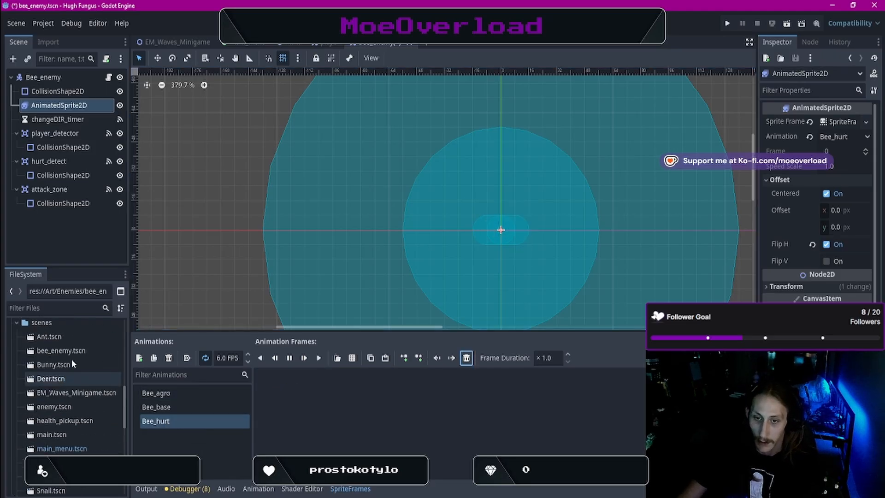
{"action": "scroll", "coordinate": [71, 366], "scroll_direction": "up", "scroll_amount": 4}
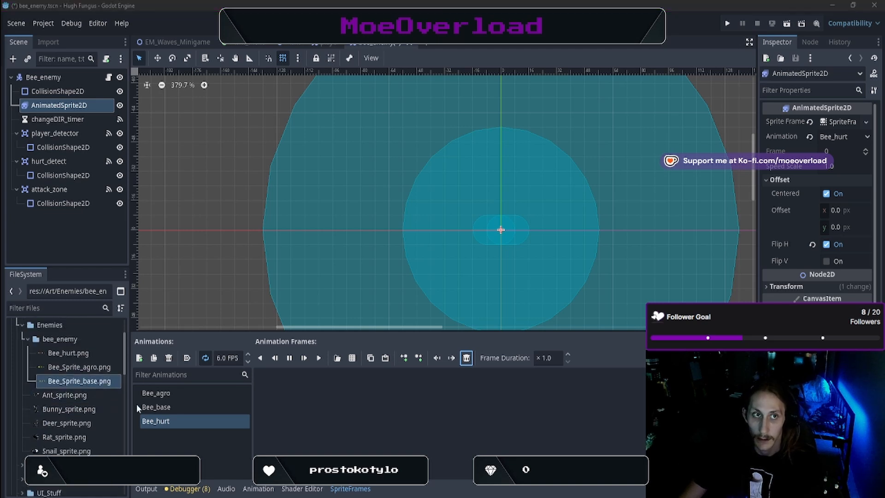
{"action": "scroll", "coordinate": [94, 420], "scroll_direction": "up", "scroll_amount": 3}
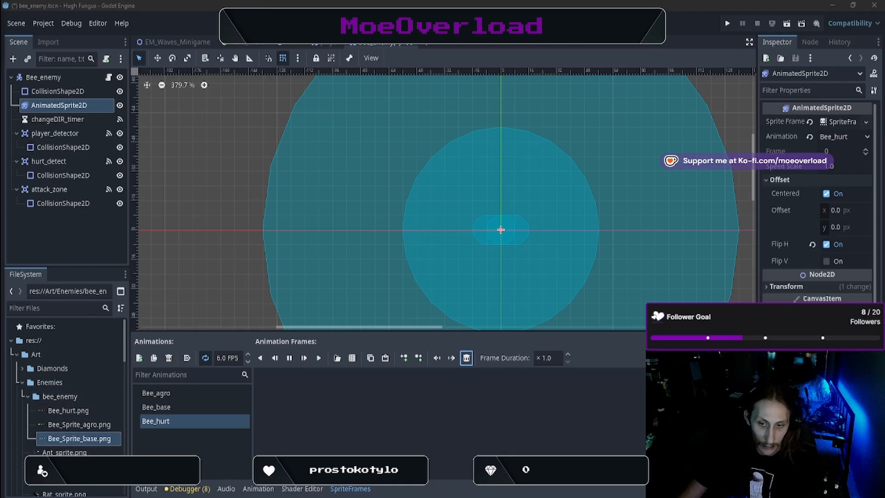
Dismiss the notice about bee_enemy.tscn being newer on disk and reload the project without saving the scene changes
{"action": "left_click", "coordinate": [268, 400]}
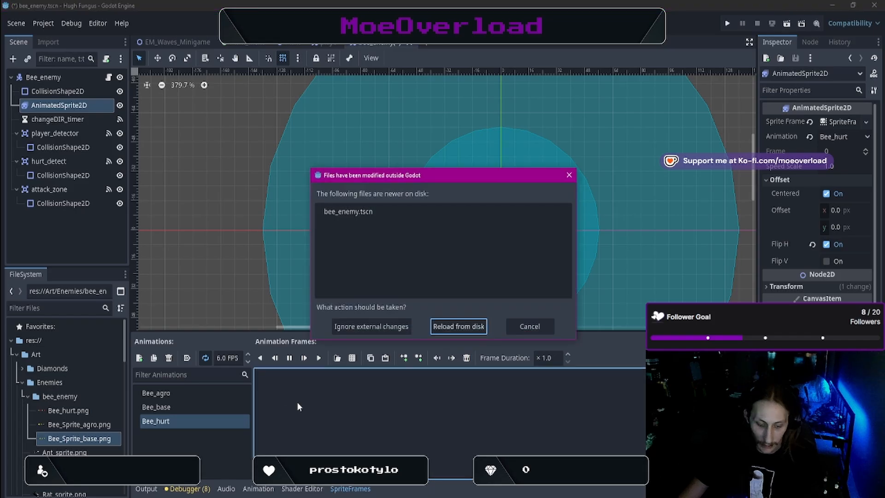
{"action": "left_click", "coordinate": [570, 175]}
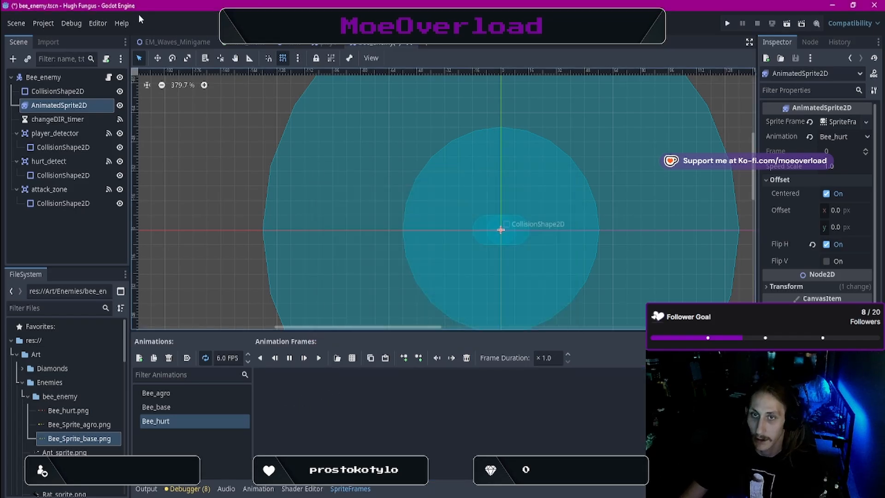
{"action": "left_click", "coordinate": [43, 23]}
{"action": "left_click", "coordinate": [93, 168]}
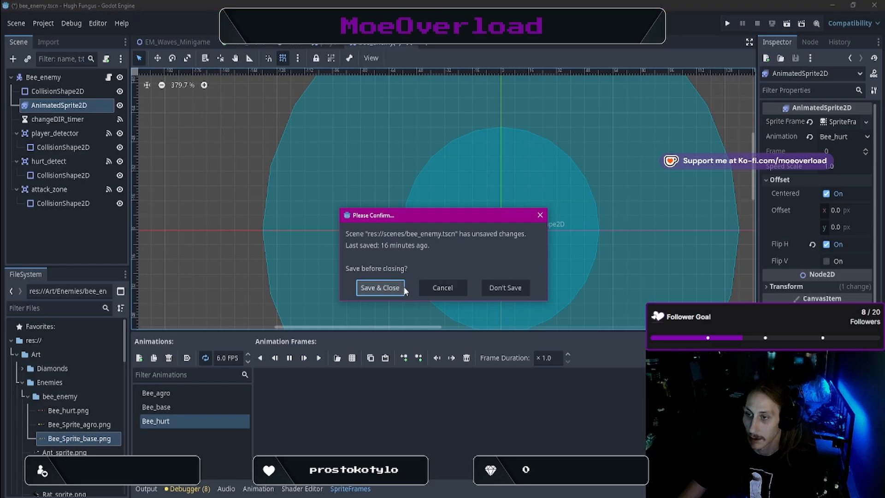
{"action": "left_click", "coordinate": [504, 288]}
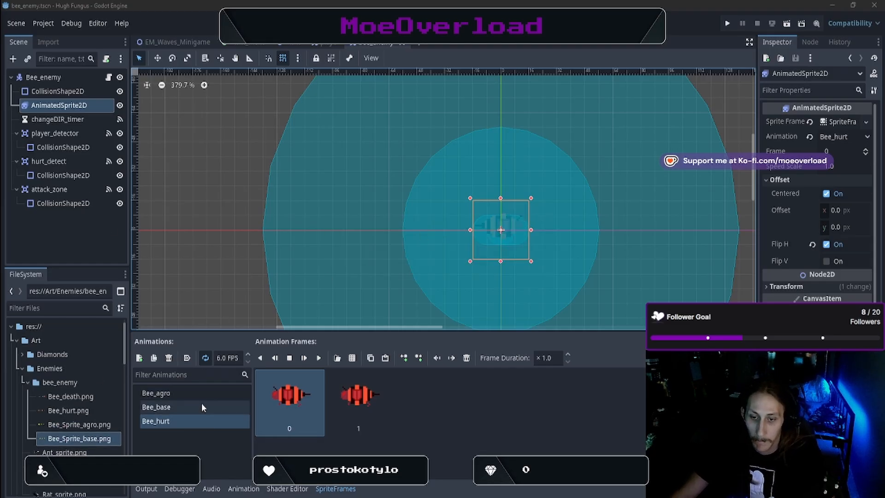
Load Bee_death.png from Art/Enemies/bee_enemy as a sprite sheet and slice it into 7 horizontal by 1 vertical frames
{"action": "left_click", "coordinate": [337, 358]}
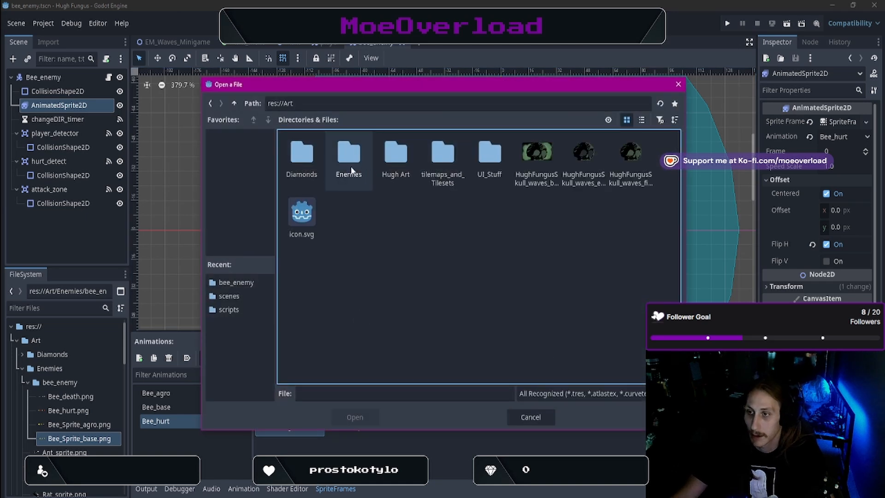
{"action": "double_click", "coordinate": [362, 170]}
{"action": "double_click", "coordinate": [296, 162]}
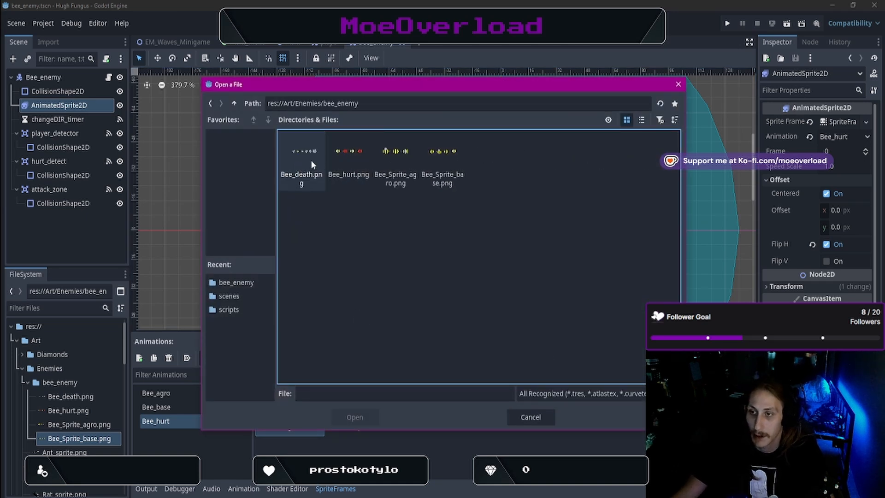
{"action": "double_click", "coordinate": [304, 157]}
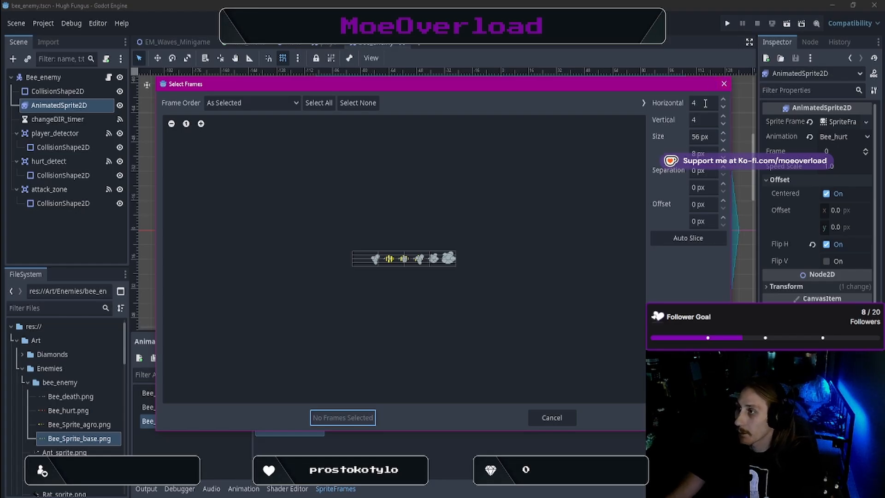
{"action": "left_click", "coordinate": [725, 124]}
{"action": "left_click", "coordinate": [726, 124]}
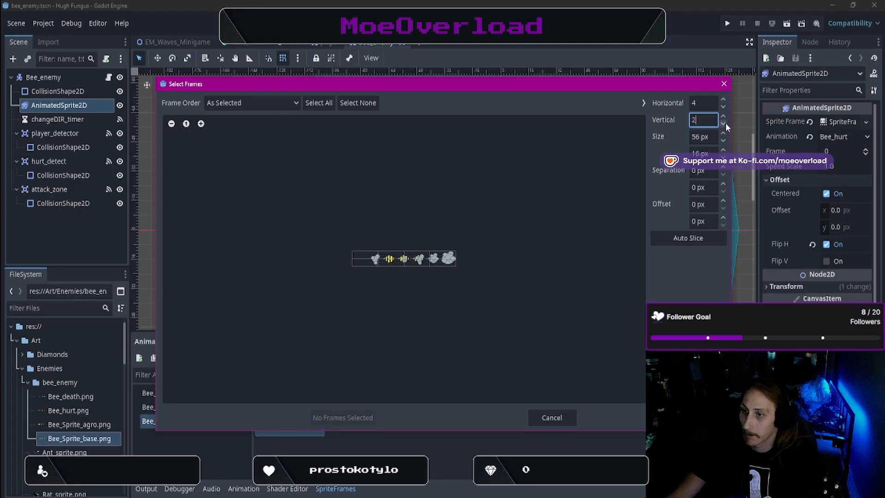
{"action": "left_click", "coordinate": [725, 123]}
{"action": "left_click", "coordinate": [724, 100]}
{"action": "left_click", "coordinate": [725, 100]}
{"action": "left_click", "coordinate": [724, 100]}
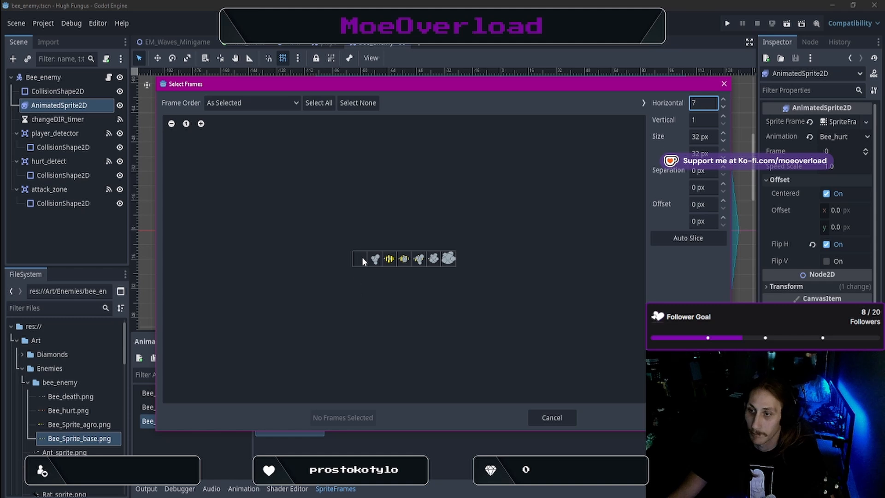
Add the sliced death frames to the Bee_hurt animation and undo the addition
{"action": "left_click_drag", "start_coordinate": [362, 261], "coordinate": [430, 261]}
{"action": "left_click", "coordinate": [352, 418]}
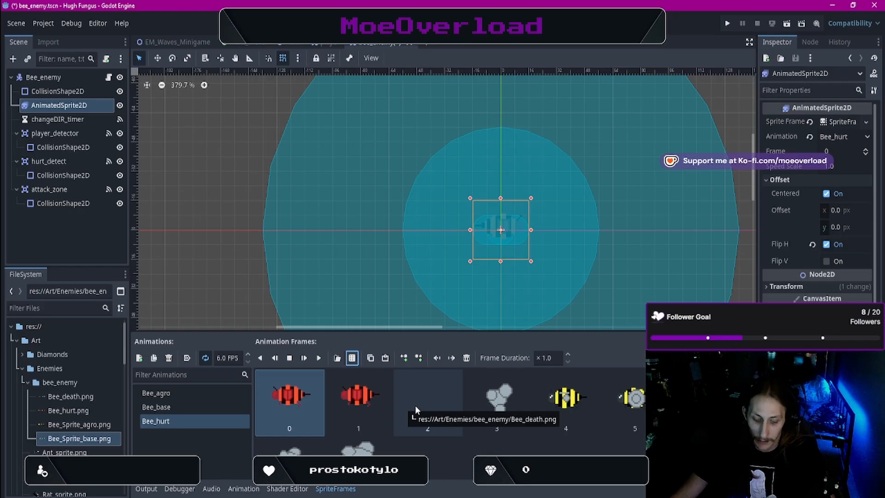
{"action": "key", "text": "ctrl+z"}
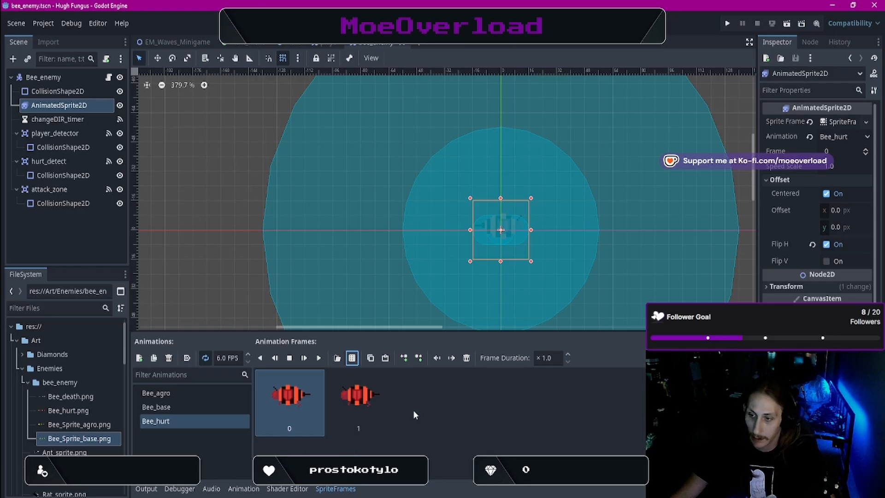
Create a new sprite animation and name it Bee_death
{"action": "left_click", "coordinate": [139, 358]}
{"action": "double_click", "coordinate": [183, 436]}
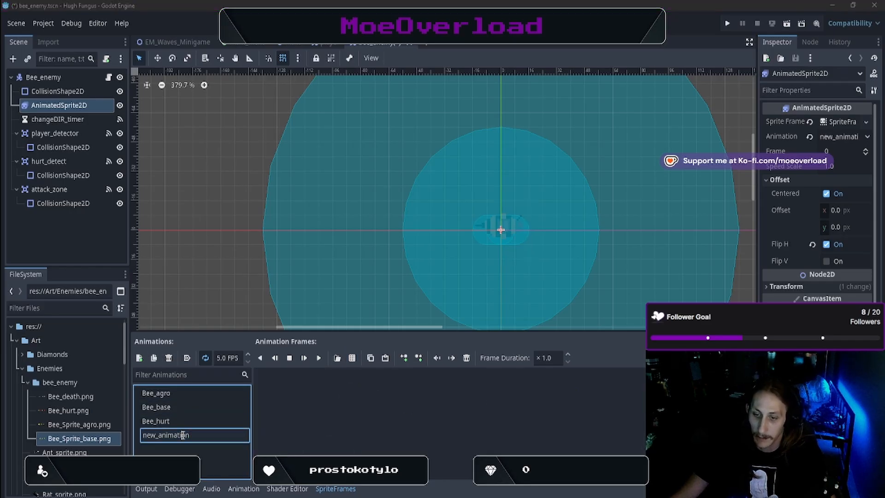
{"action": "key", "text": "BackSpace"}
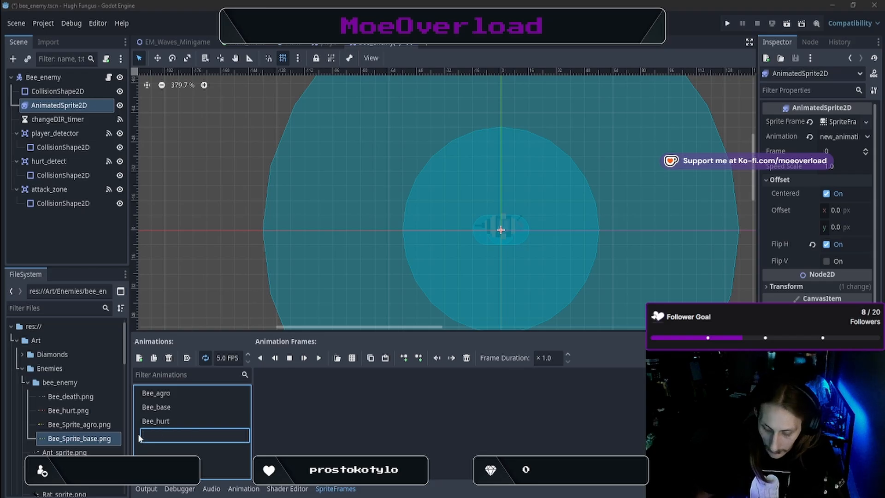
{"action": "type", "text": "Bee_"}
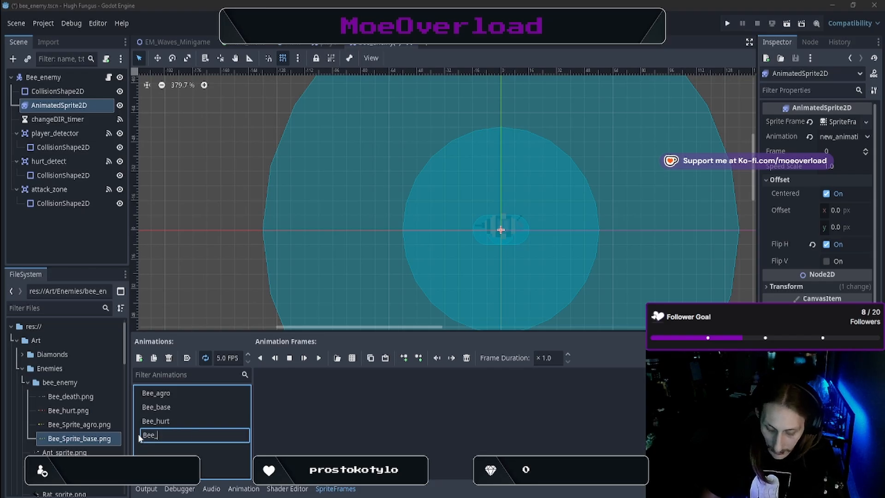
{"action": "type", "text": "death"}
{"action": "key", "text": "Return"}
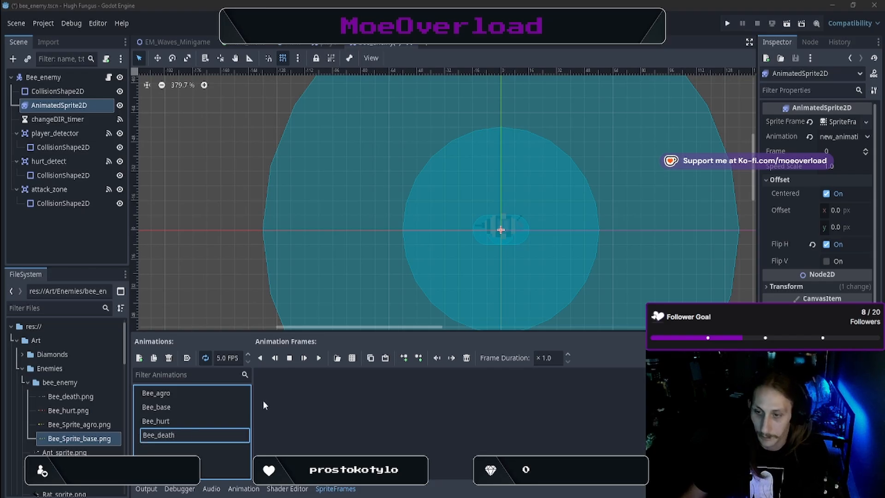
Add all seven frames of the Bee_death.png sprite sheet to the Bee_death animation
{"action": "left_click", "coordinate": [338, 358]}
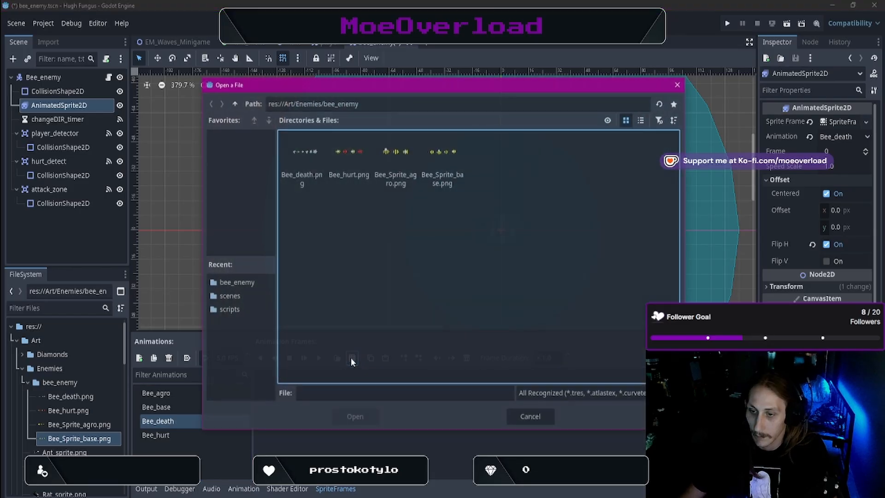
{"action": "double_click", "coordinate": [313, 158]}
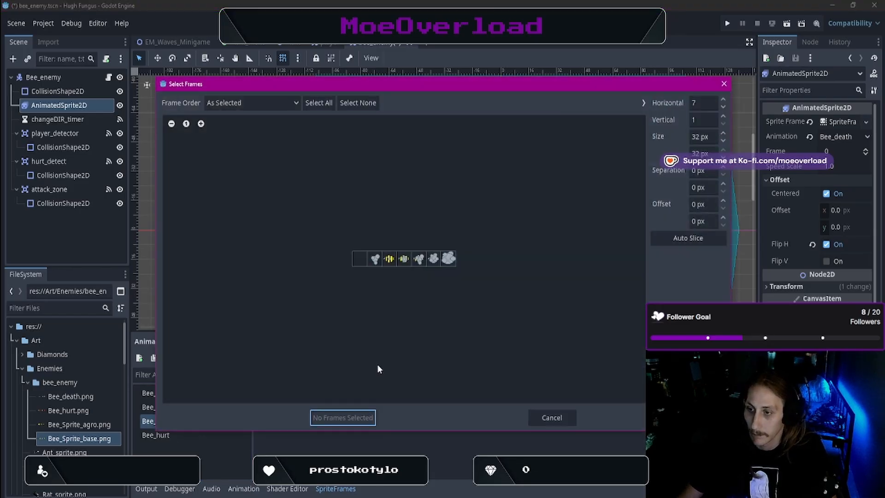
{"action": "left_click_drag", "start_coordinate": [361, 260], "coordinate": [473, 261]}
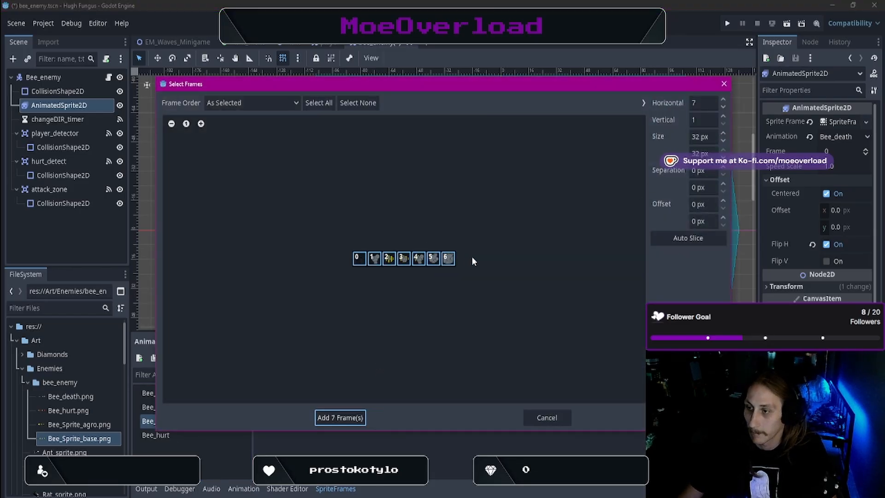
{"action": "left_click", "coordinate": [340, 417]}
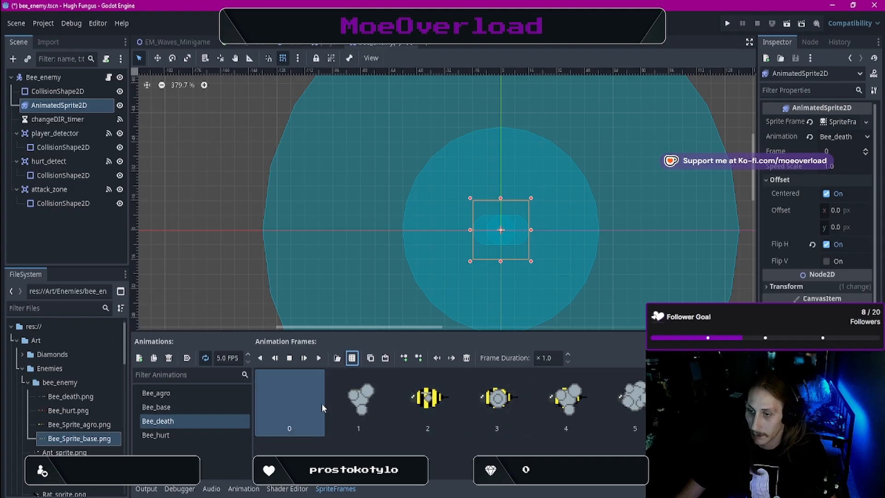
Insert an empty frame after the first frame of Bee_death and delete it again
{"action": "left_click_drag", "start_coordinate": [318, 404], "coordinate": [279, 402]}
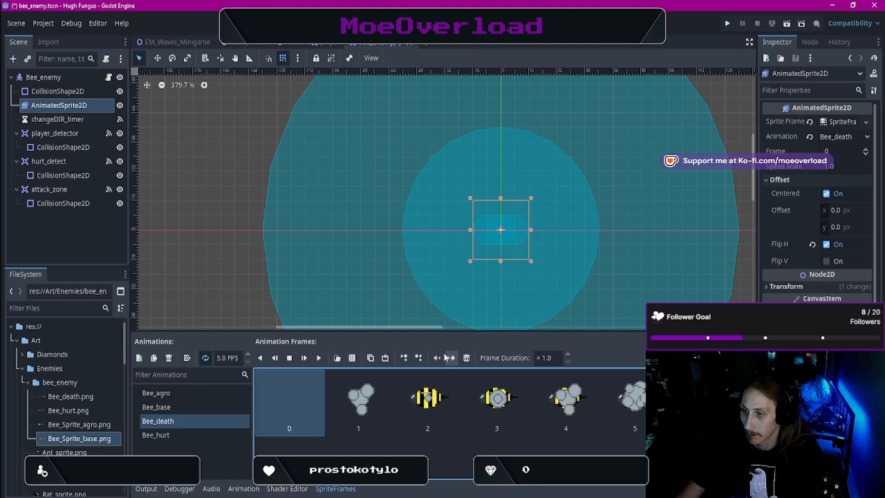
{"action": "left_click", "coordinate": [418, 358]}
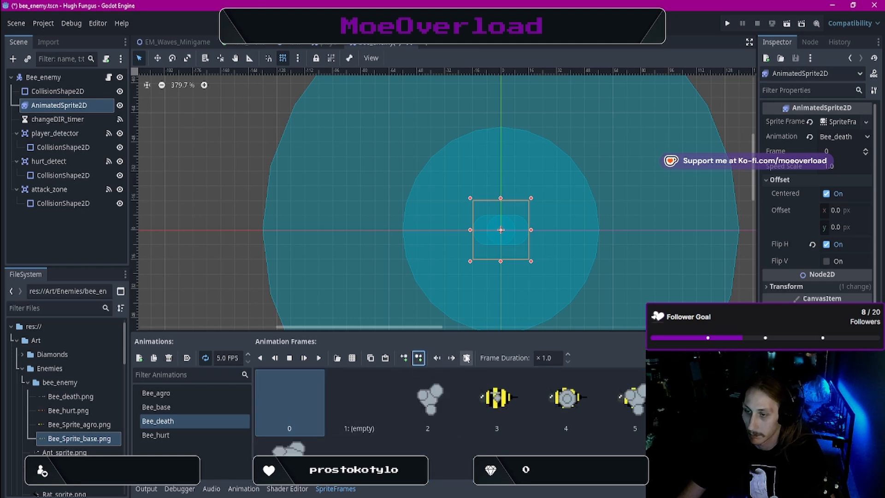
{"action": "left_click", "coordinate": [359, 401]}
{"action": "left_click", "coordinate": [467, 358]}
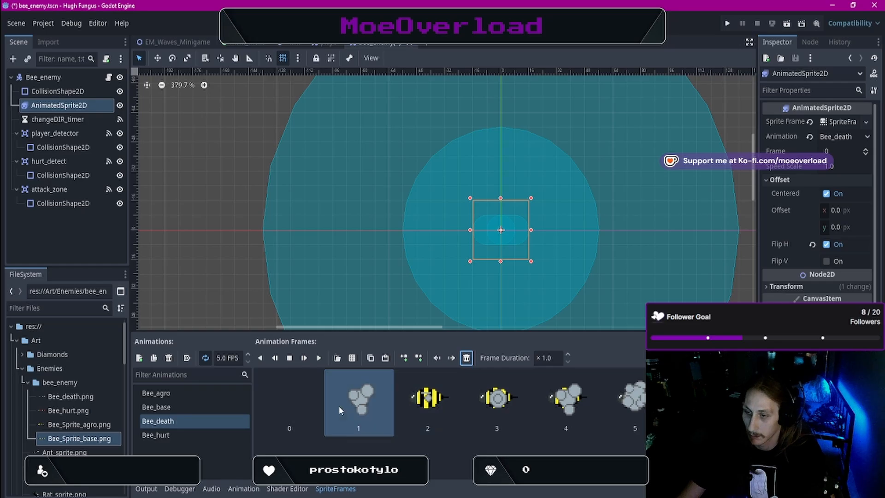
Reorder the Bee_death frames so the bee frames come first, followed by the growing smoke cloud and its dispersal
{"action": "left_click", "coordinate": [422, 405]}
{"action": "left_click_drag", "start_coordinate": [283, 403], "coordinate": [297, 403]}
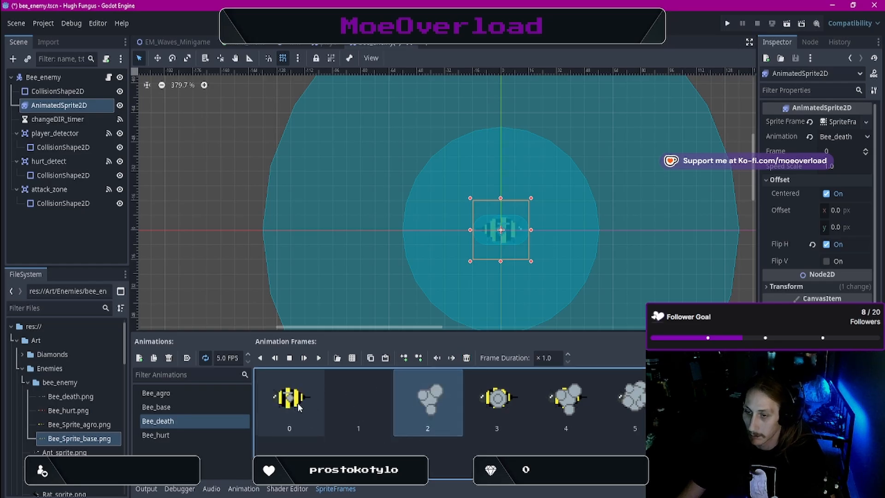
{"action": "left_click", "coordinate": [472, 402]}
{"action": "left_click_drag", "start_coordinate": [472, 402], "coordinate": [359, 402]}
{"action": "left_click_drag", "start_coordinate": [566, 401], "coordinate": [431, 400]}
{"action": "left_click_drag", "start_coordinate": [622, 398], "coordinate": [507, 397]}
{"action": "left_click_drag", "start_coordinate": [686, 397], "coordinate": [568, 397]}
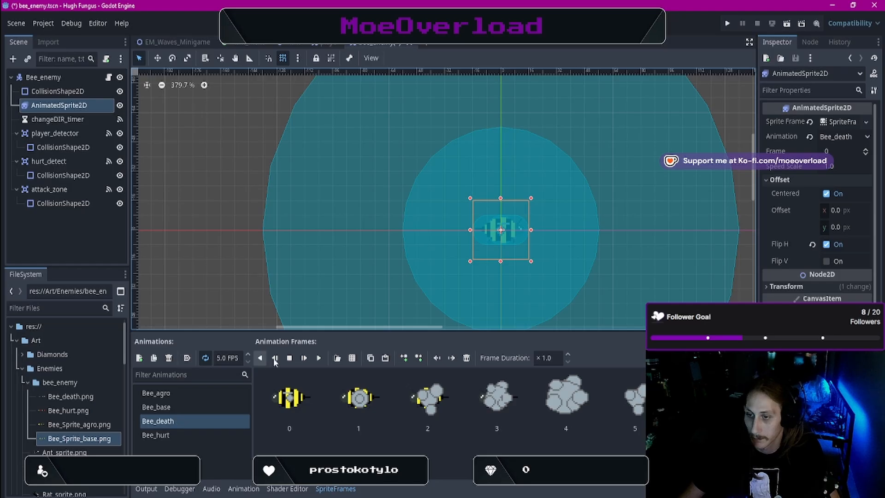
Play the Bee_death animation and raise its speed to 11 FPS
{"action": "left_click", "coordinate": [318, 358]}
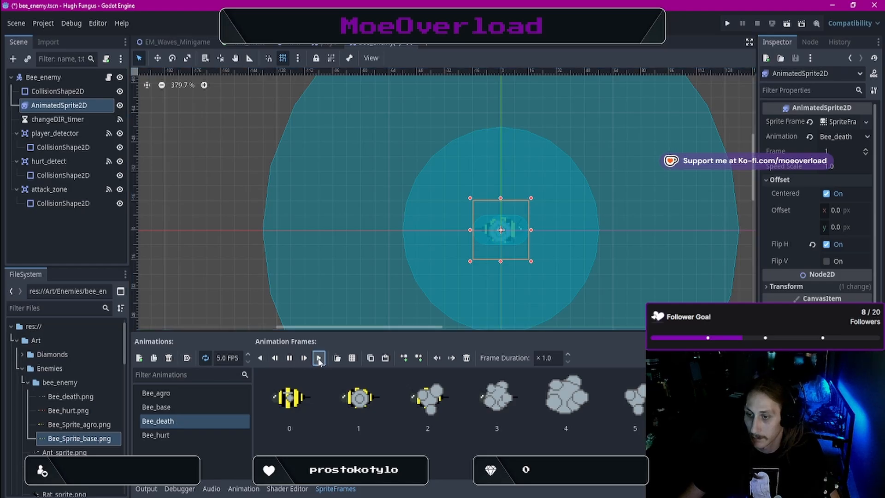
{"action": "left_click", "coordinate": [248, 355]}
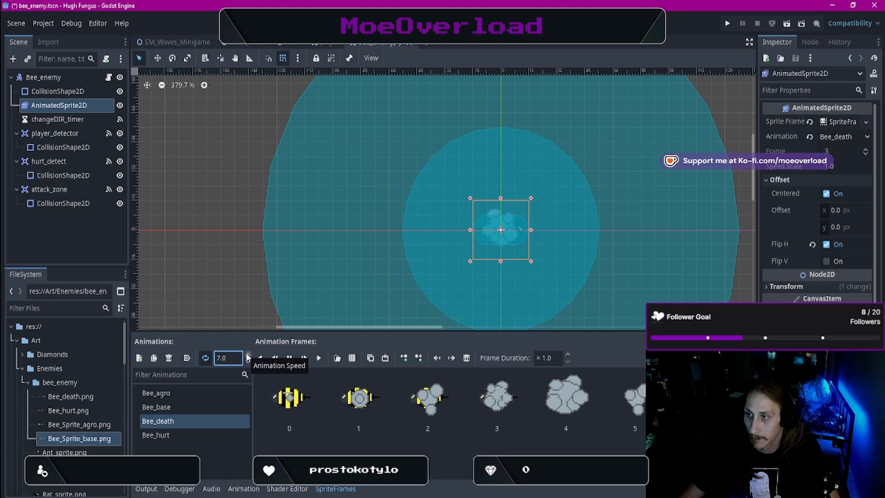
{"action": "left_click", "coordinate": [248, 355]}
{"action": "left_click", "coordinate": [248, 356]}
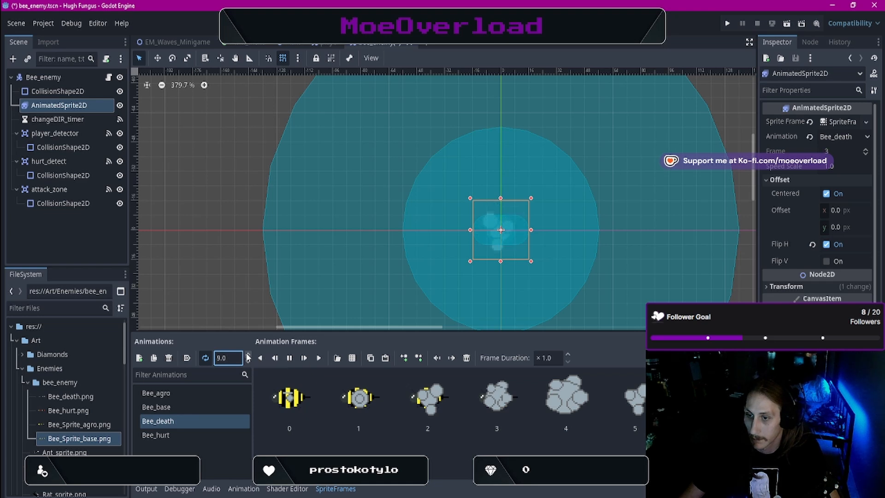
{"action": "left_click", "coordinate": [248, 356]}
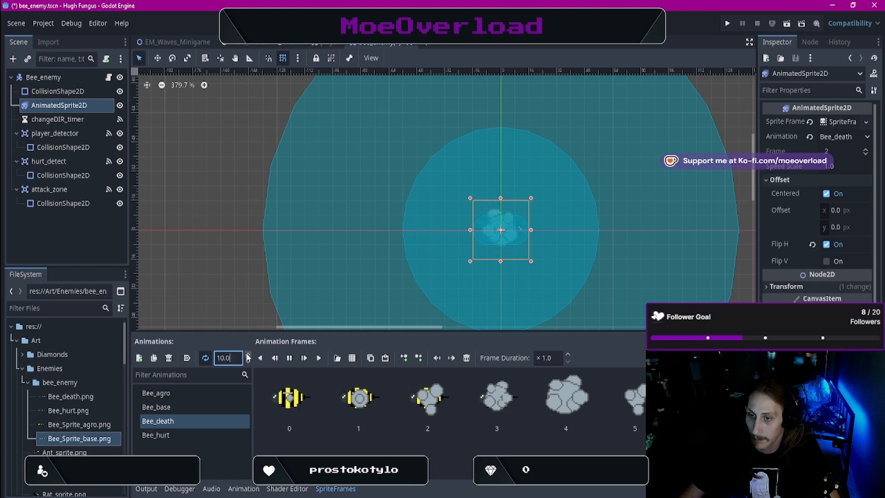
{"action": "left_click", "coordinate": [248, 355]}
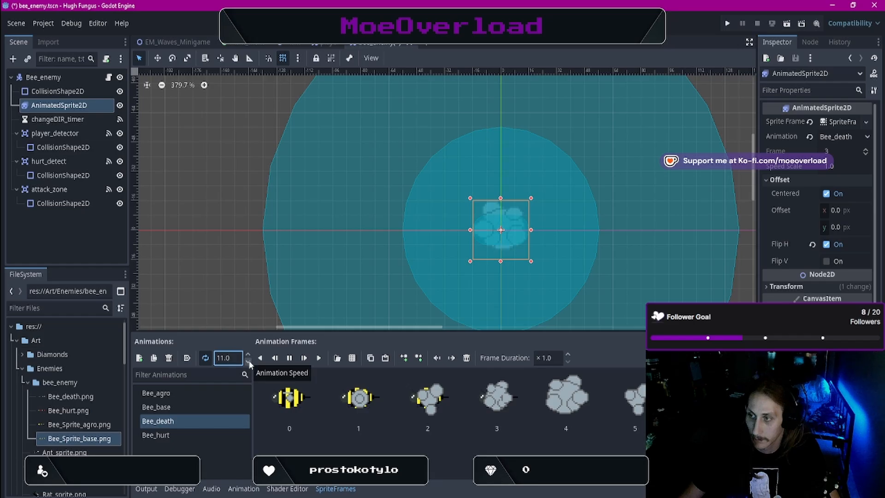
Set the Bee_death animation speed to 10 FPS and save the bee enemy scene
{"action": "left_click", "coordinate": [248, 360]}
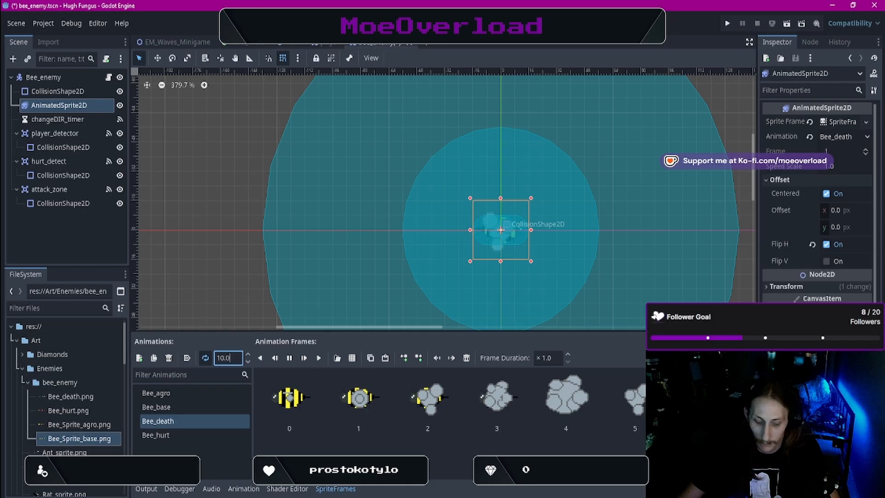
{"action": "key", "text": "ctrl+s"}
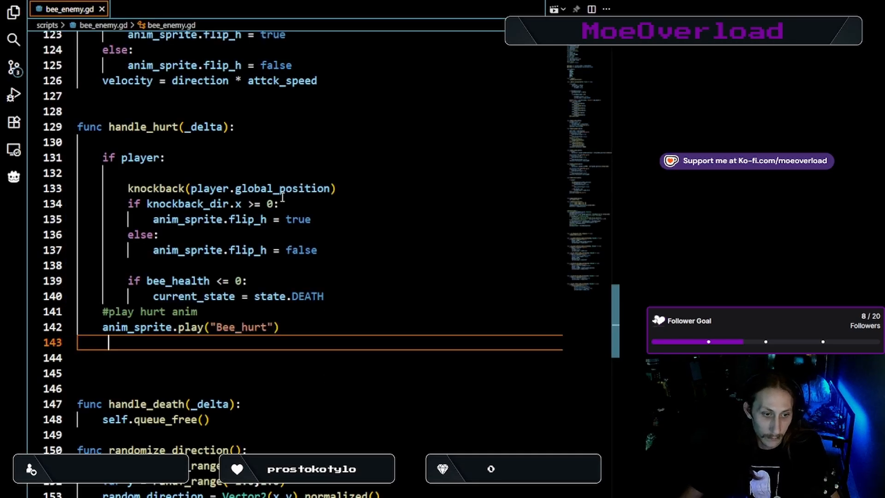
Switch to bee_enemy.gd in Visual Studio Code and begin handle_death with an anim_sprite.play call for the Bee_death animation
{"action": "scroll", "coordinate": [230, 268], "scroll_direction": "down", "scroll_amount": 6}
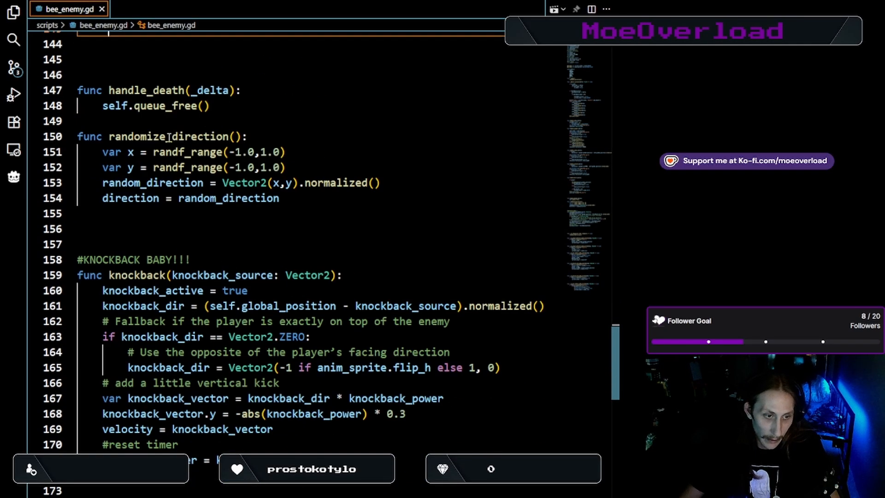
{"action": "left_click", "coordinate": [260, 87]}
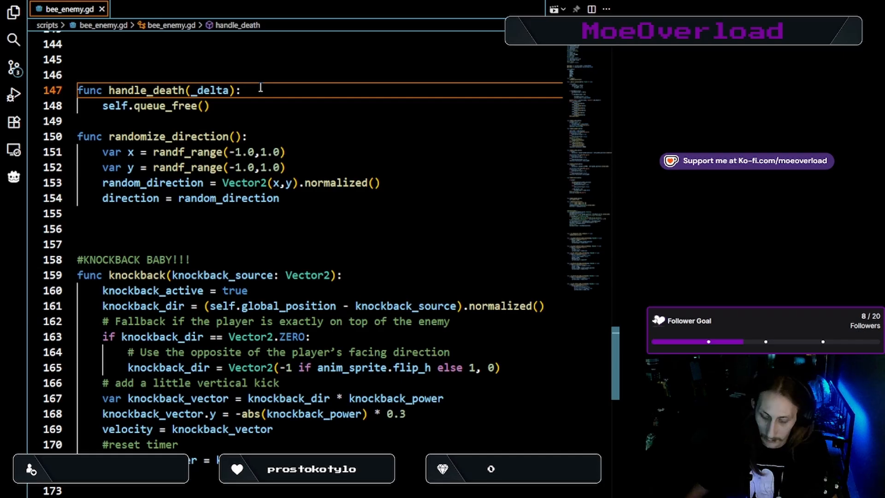
{"action": "key", "text": "Return"}
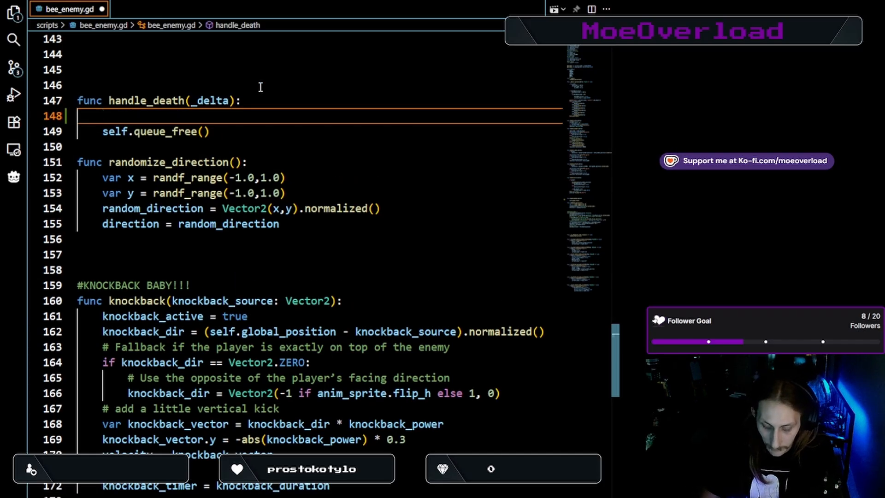
{"action": "type", "text": "an"}
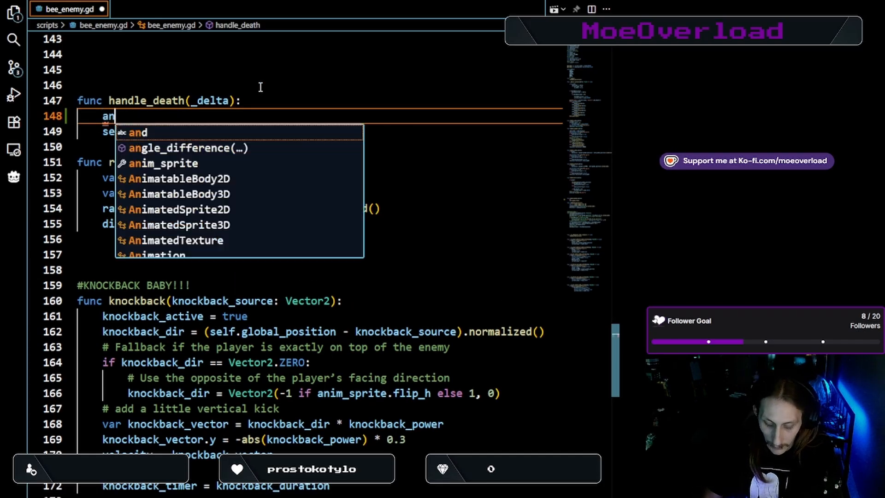
{"action": "type", "text": "im"}
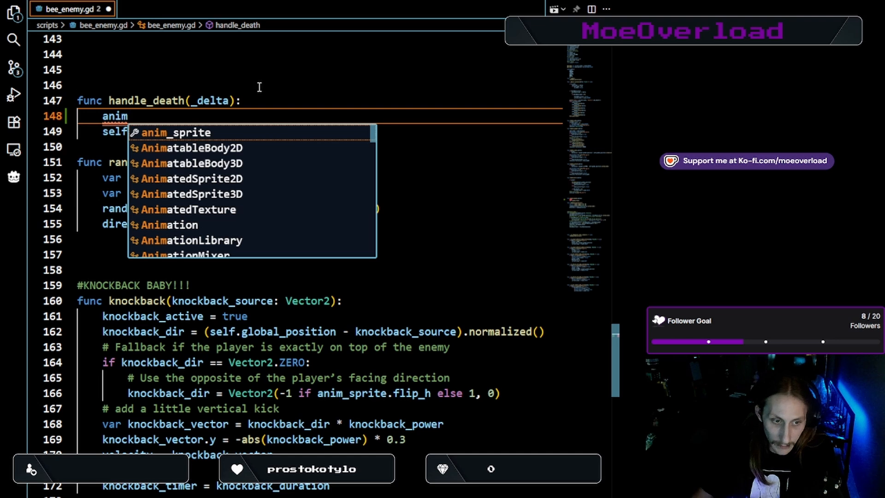
{"action": "key", "text": "Return"}
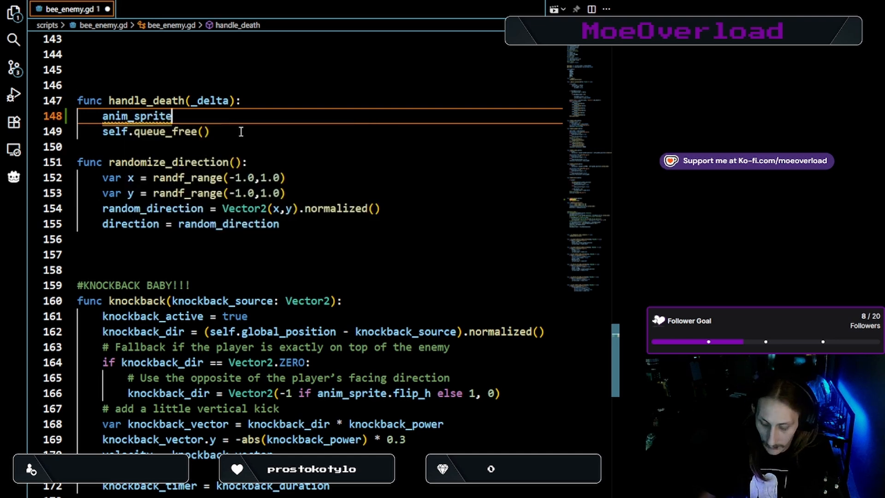
{"action": "type", "text": ".play"}
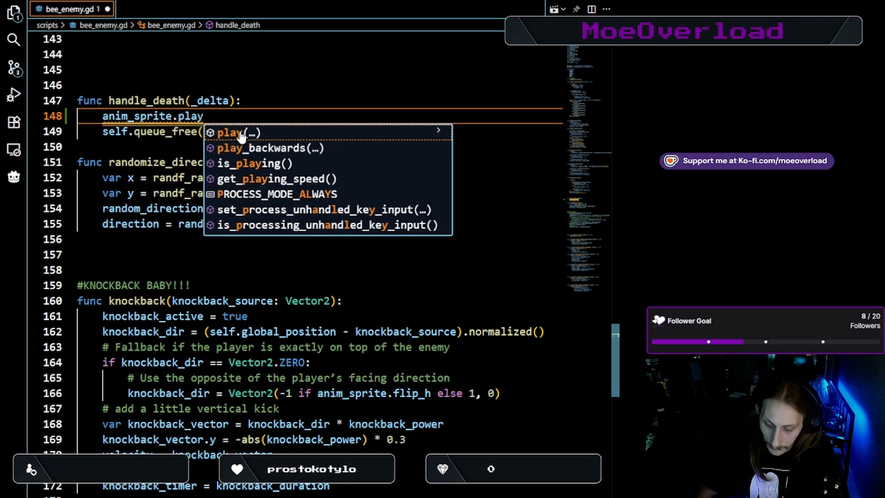
{"action": "type", "text": "("}
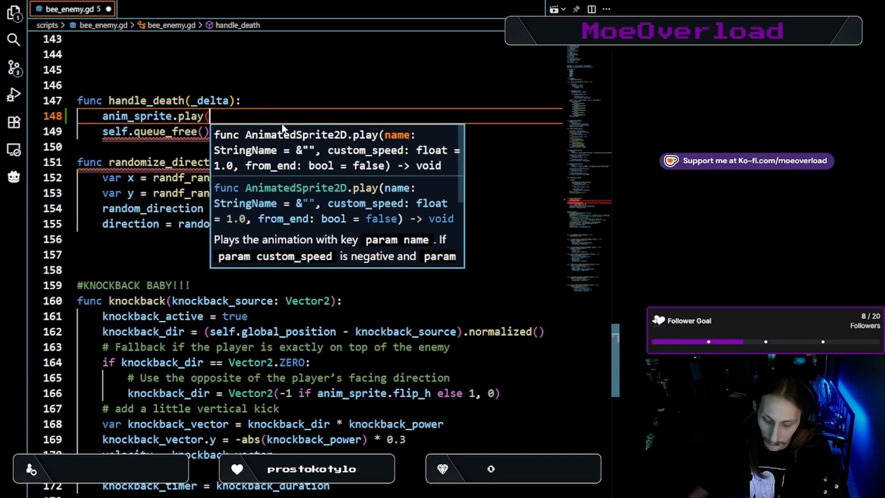
{"action": "type", "text": "\""}
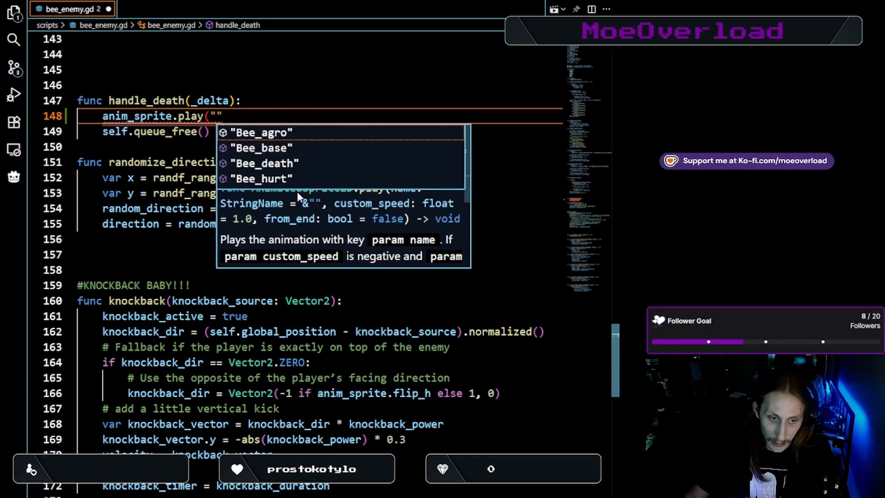
{"action": "key", "text": "Down"}
{"action": "key", "text": "Down"}
{"action": "key", "text": "Return"}
Remove the doubled quotes around Bee_death, close the play call's parenthesis, save the script and add an empty line below the call
{"action": "left_click", "coordinate": [216, 116]}
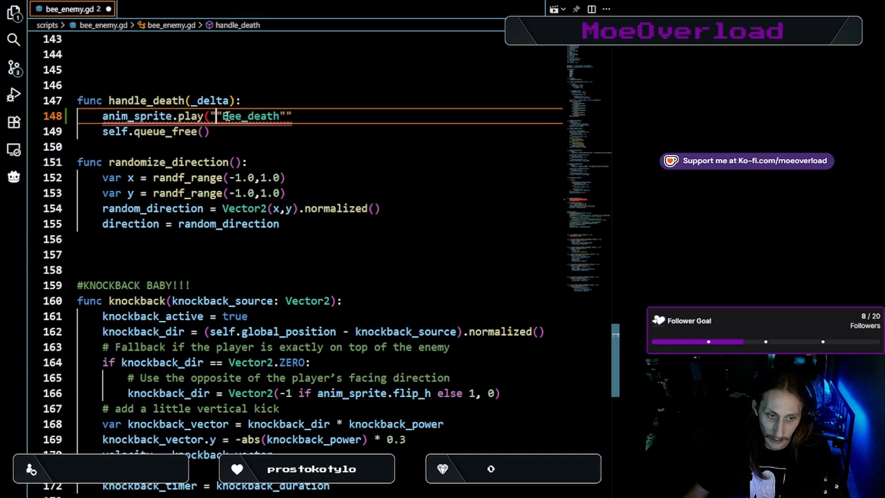
{"action": "key", "text": "BackSpace"}
{"action": "key", "text": "End"}
{"action": "key", "text": "BackSpace"}
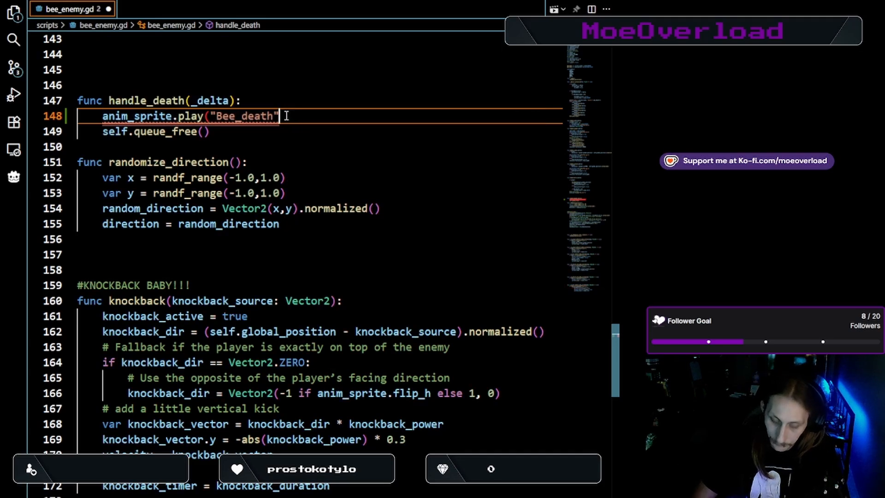
{"action": "type", "text": ")"}
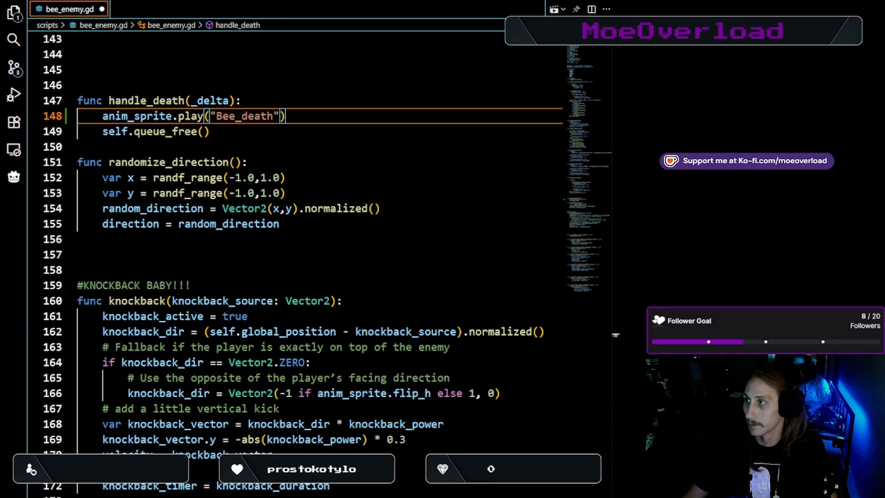
{"action": "key", "text": "ctrl+s"}
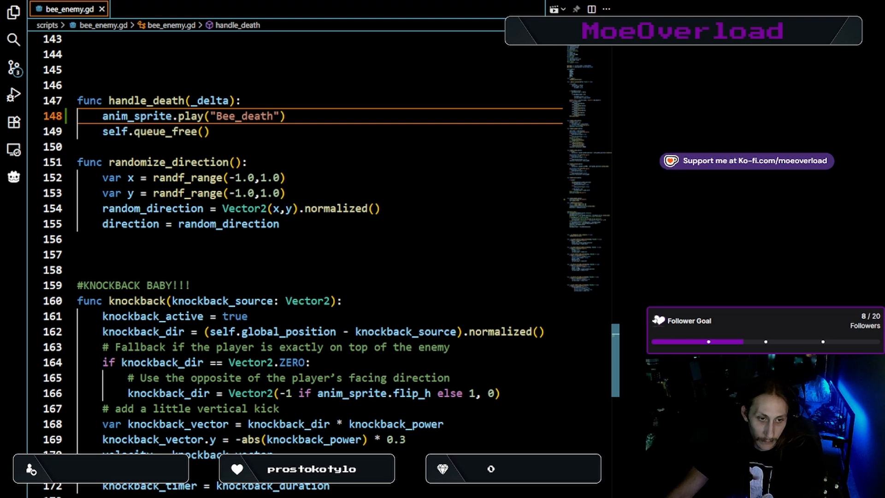
{"action": "left_click", "coordinate": [323, 121]}
{"action": "key", "text": "Return"}
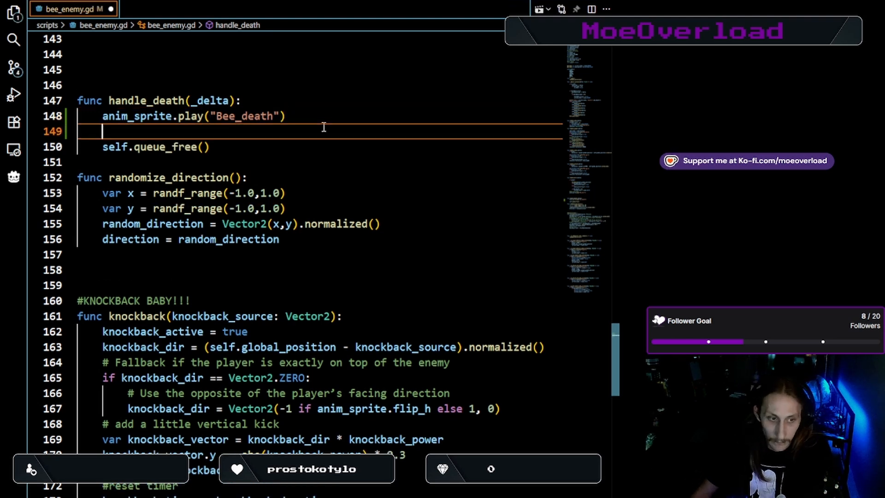
{"action": "type", "text": "await"}
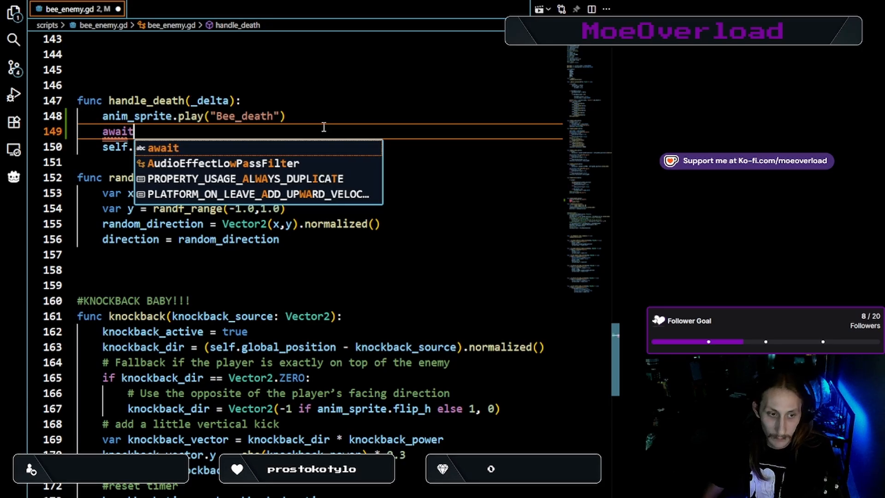
{"action": "left_click", "coordinate": [224, 119]}
{"action": "left_click", "coordinate": [157, 134]}
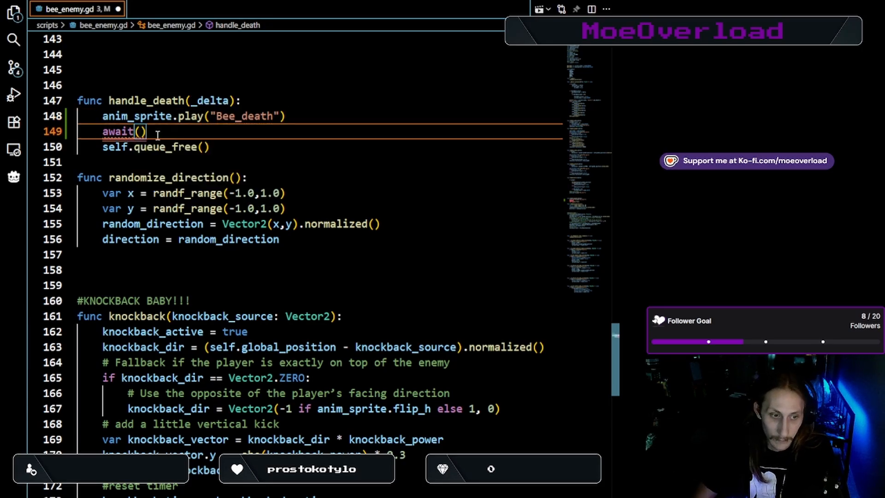
{"action": "mouse_move", "coordinate": [106, 135]}
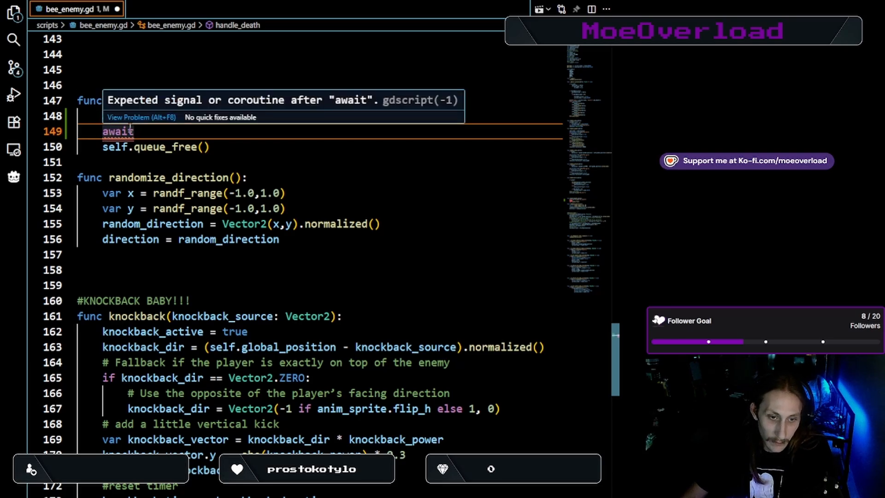
{"action": "left_click_drag", "start_coordinate": [135, 130], "coordinate": [101, 131]}
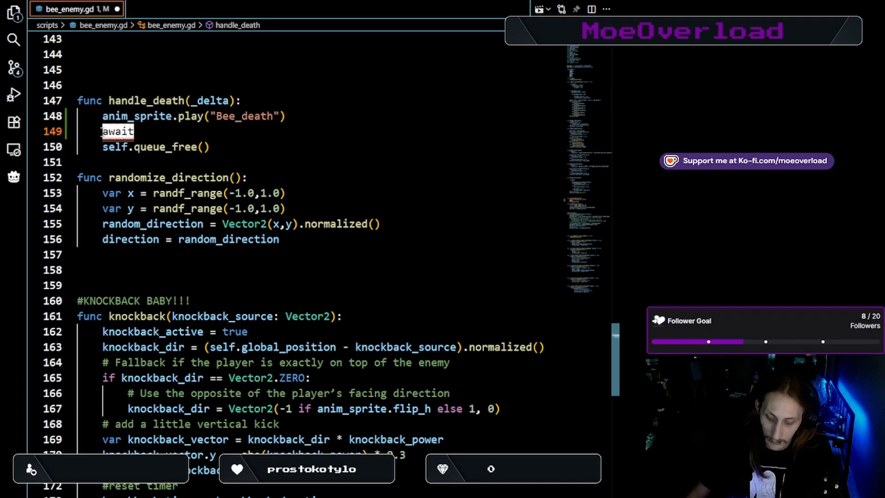
{"action": "key", "text": "BackSpace"}
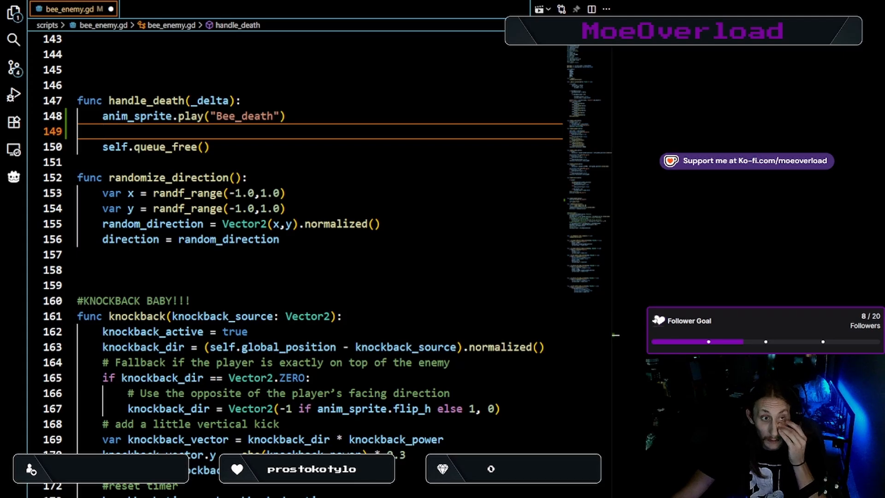
{"action": "key", "text": "ctrl+s"}
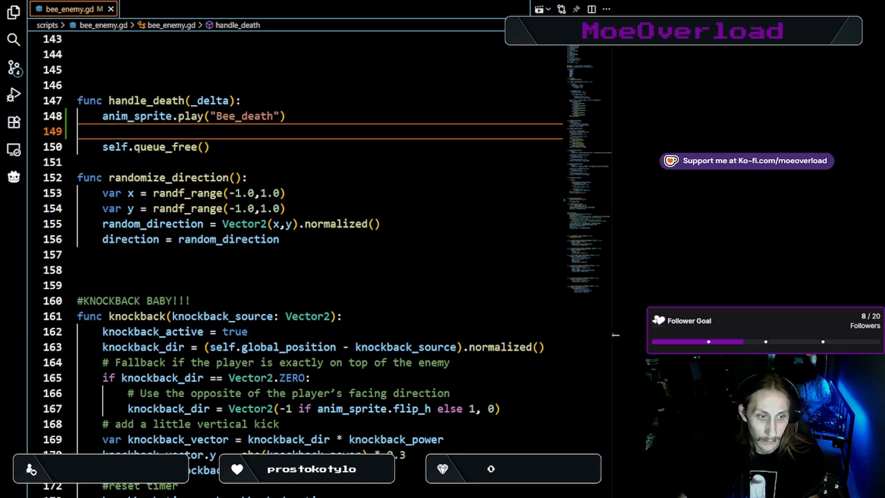
Write await.anim_sprite.animation_ on the empty line between the play call and self.queue_free() in handle_death
{"action": "type", "text": "await."}
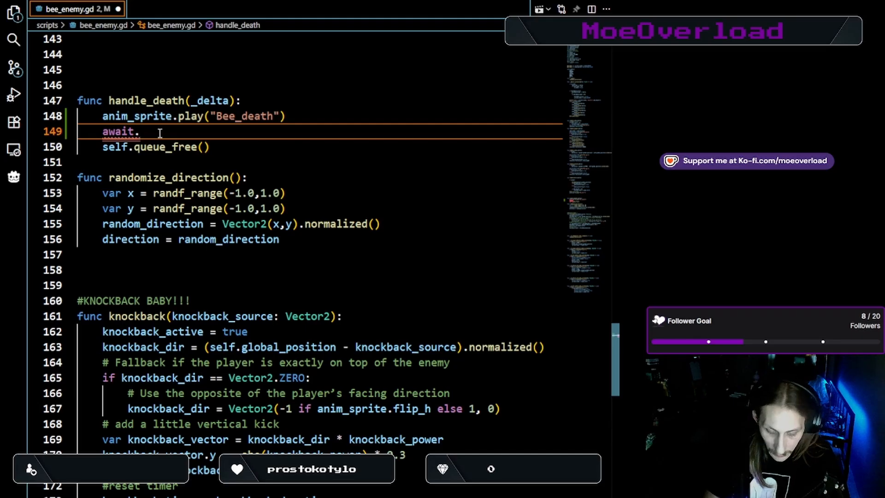
{"action": "type", "text": "an"}
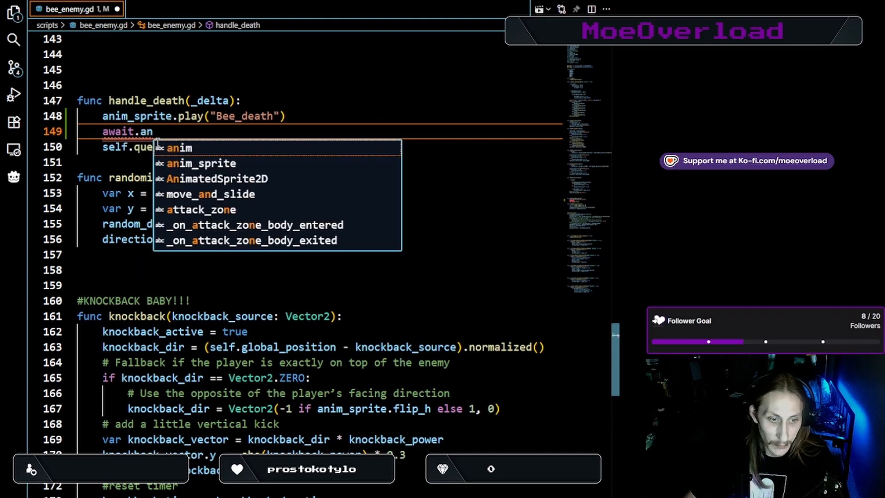
{"action": "key", "text": "Down"}
{"action": "key", "text": "Return"}
{"action": "type", "text": ".anim"}
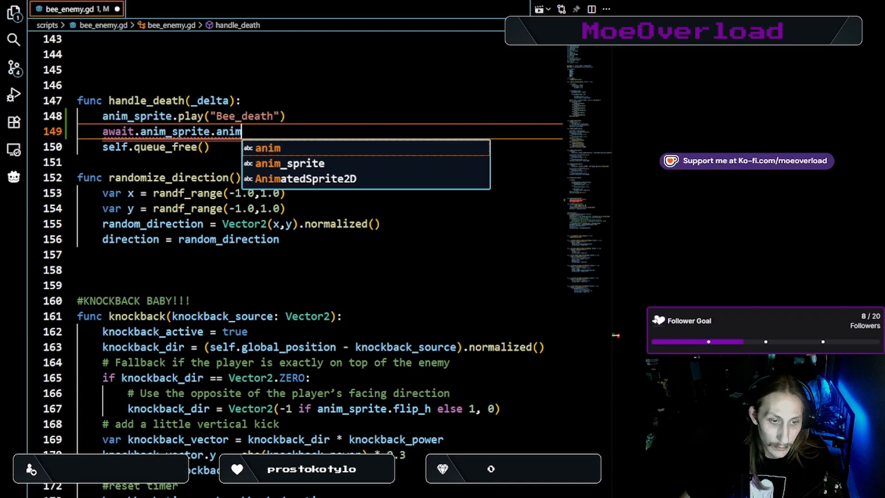
{"action": "type", "text": "ation"}
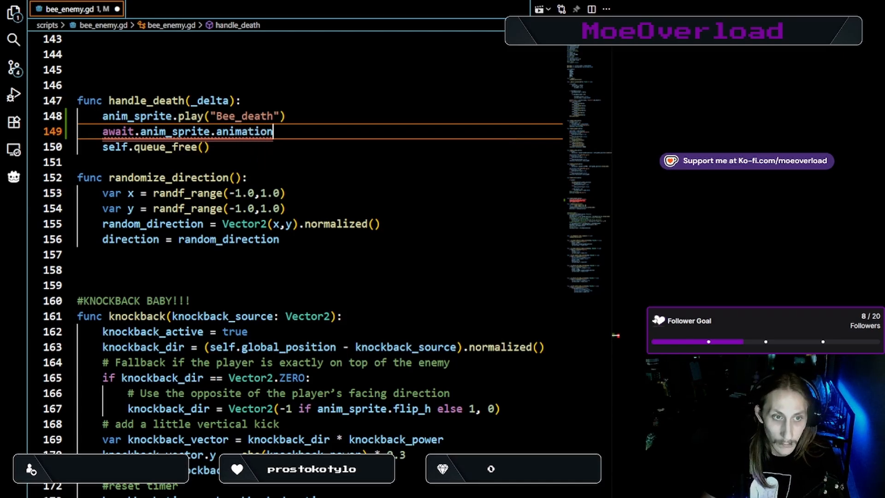
{"action": "type", "text": "_"}
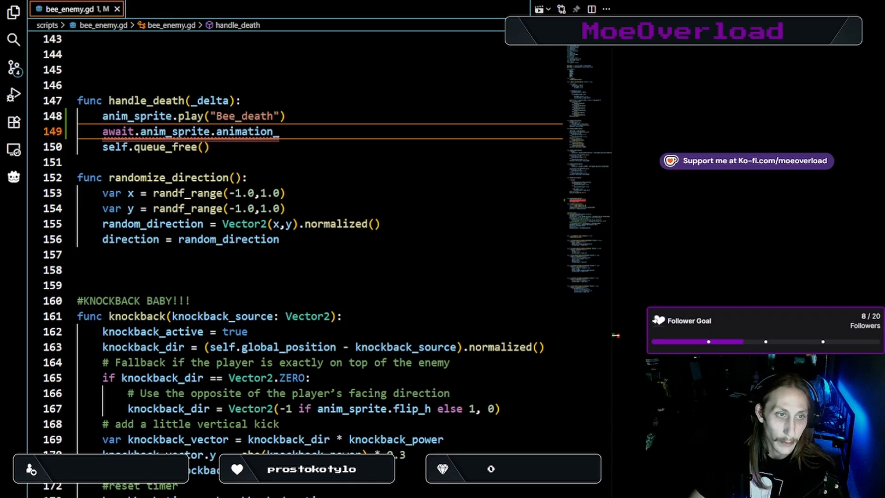
Correct and complete the line to read await anim_sprite.animation_finished, and save the script
{"action": "left_click", "coordinate": [142, 132]}
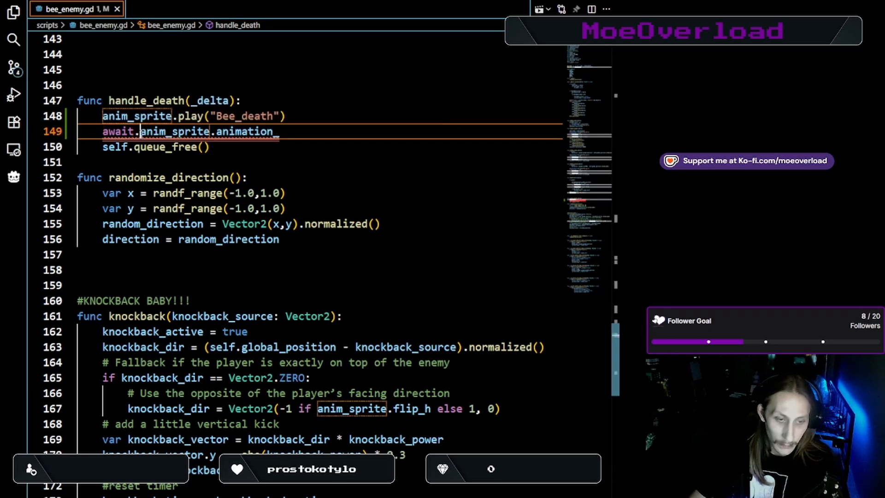
{"action": "key", "text": "BackSpace"}
{"action": "left_click", "coordinate": [216, 132]}
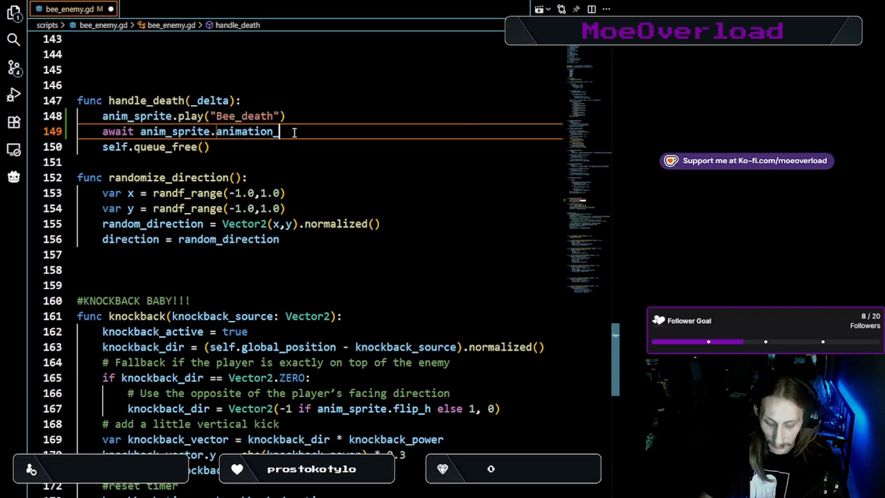
{"action": "type", "text": "F"}
{"action": "key", "text": "Tab"}
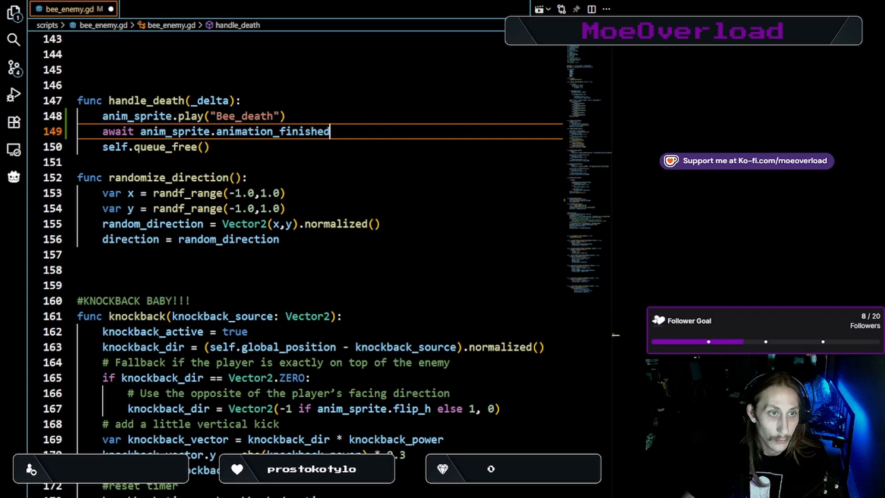
{"action": "left_click", "coordinate": [215, 147]}
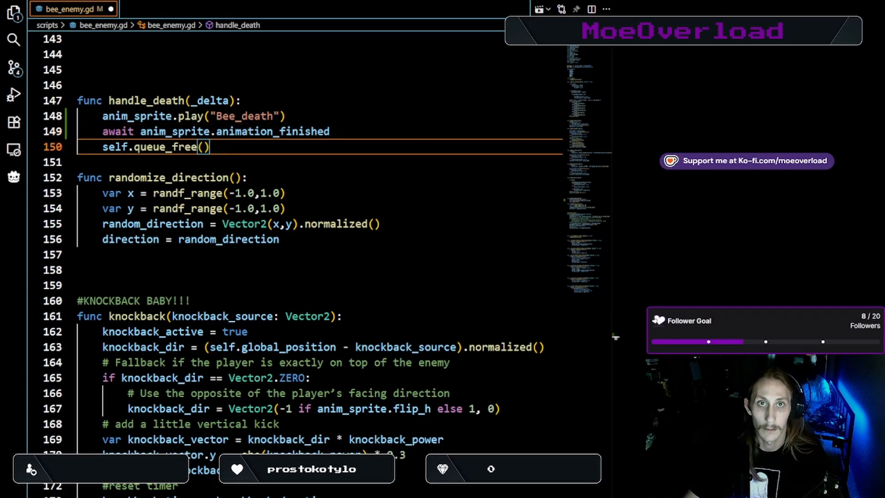
{"action": "key", "text": "ctrl+s"}
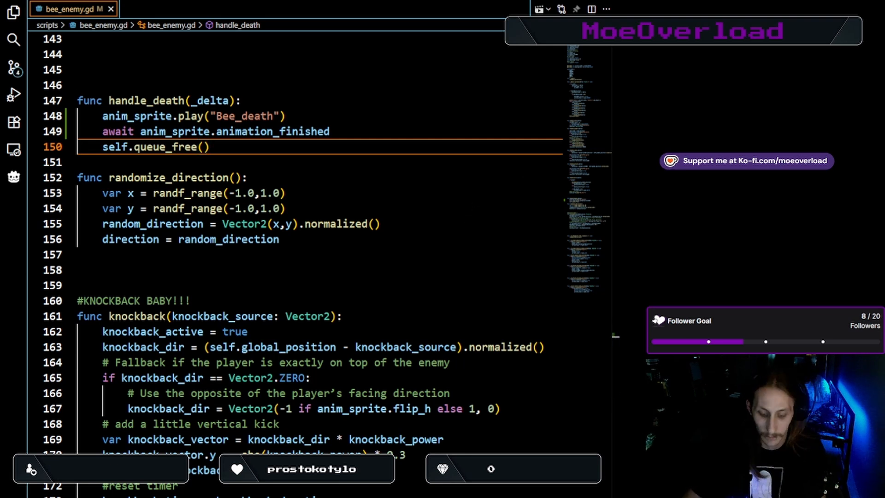
Run the project, start the game and fight the bee to test its death animation, ending with the game closed
{"action": "left_click", "coordinate": [727, 24]}
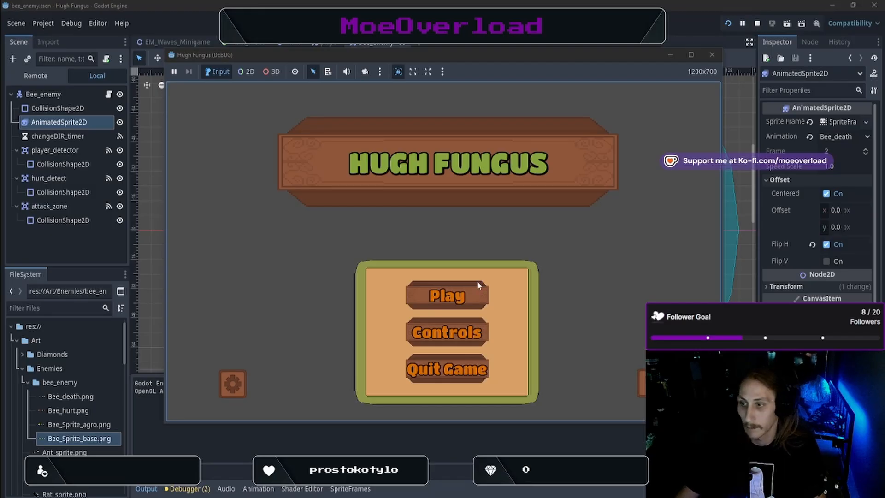
{"action": "left_click", "coordinate": [447, 297]}
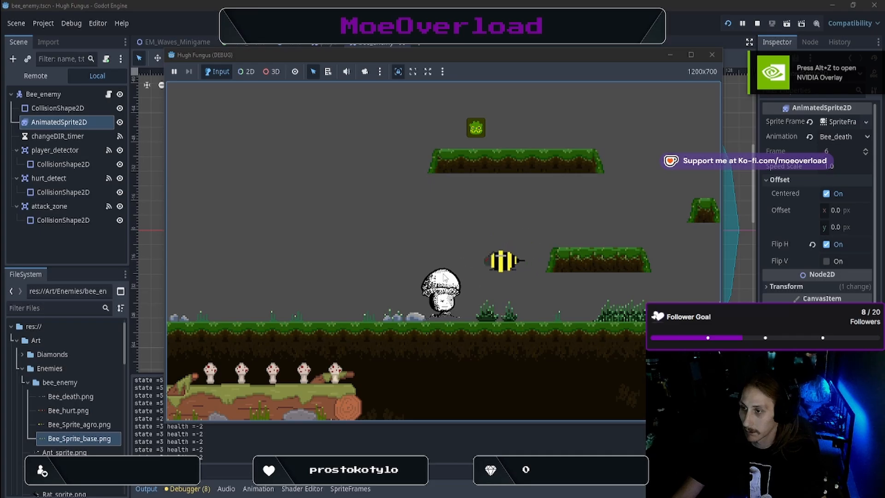
{"action": "key", "text": "a"}
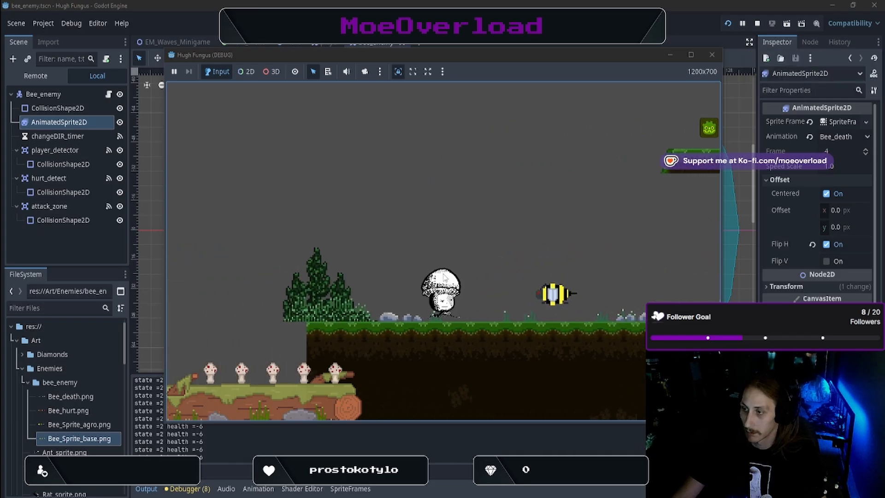
{"action": "key", "text": "space"}
{"action": "key", "text": "d"}
{"action": "key", "text": "a"}
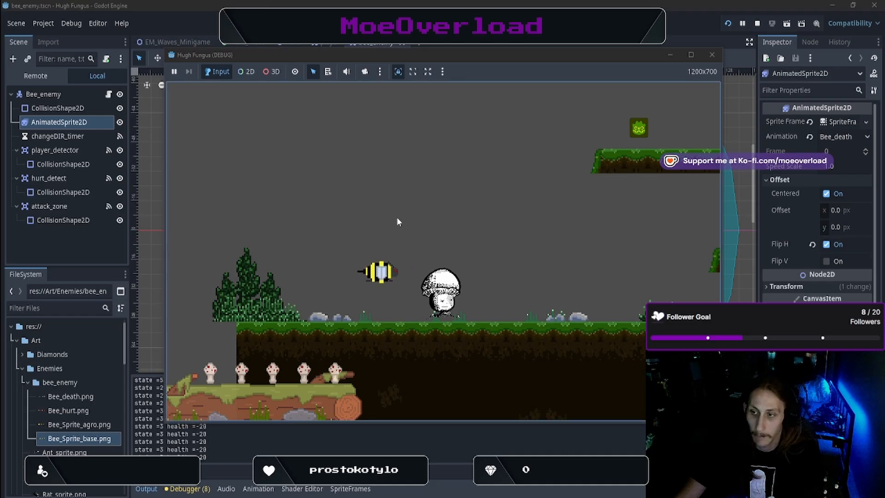
{"action": "key", "text": "space"}
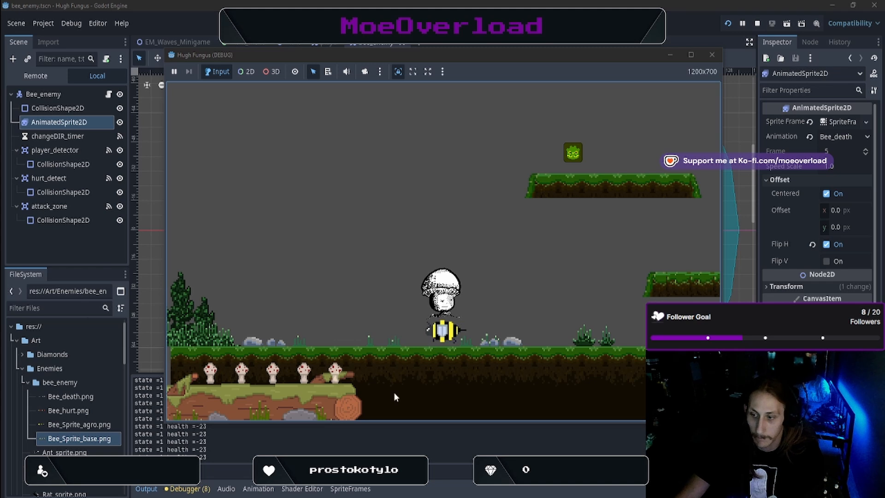
{"action": "left_click", "coordinate": [443, 466]}
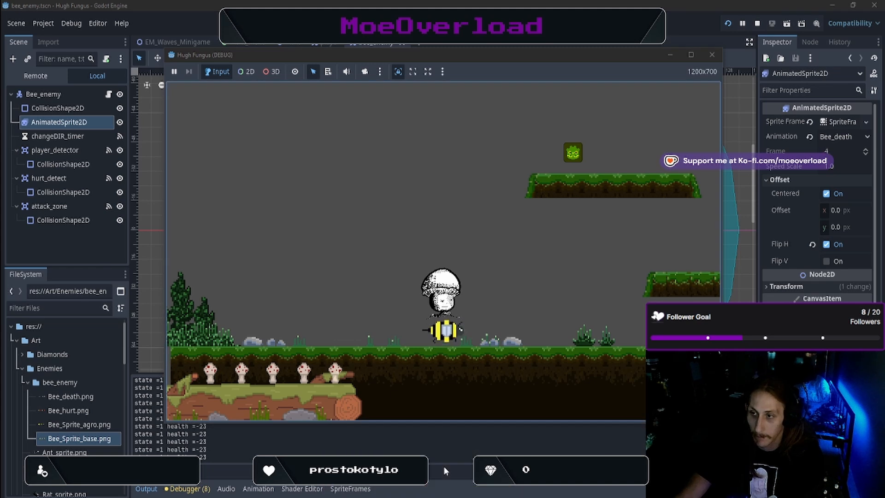
{"action": "left_click", "coordinate": [712, 55]}
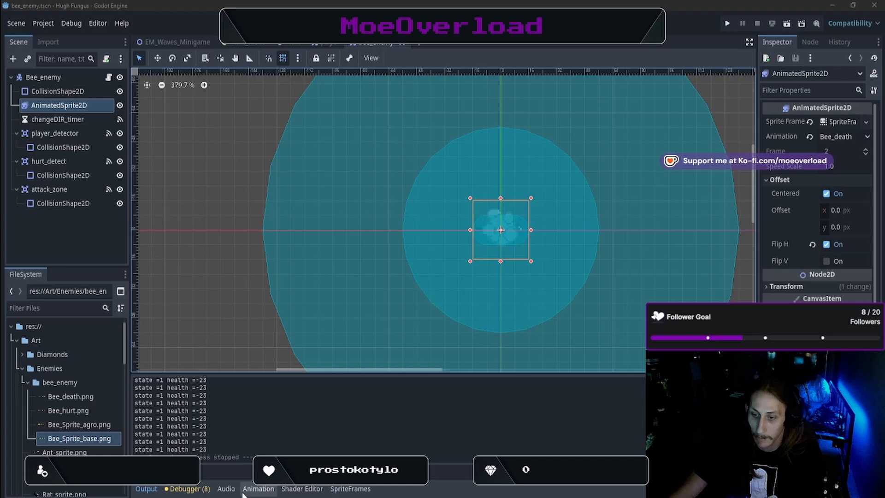
Turn off looping for the Bee_death animation in the bee's AnimatedSprite2D sprite frames
{"action": "left_click", "coordinate": [350, 489]}
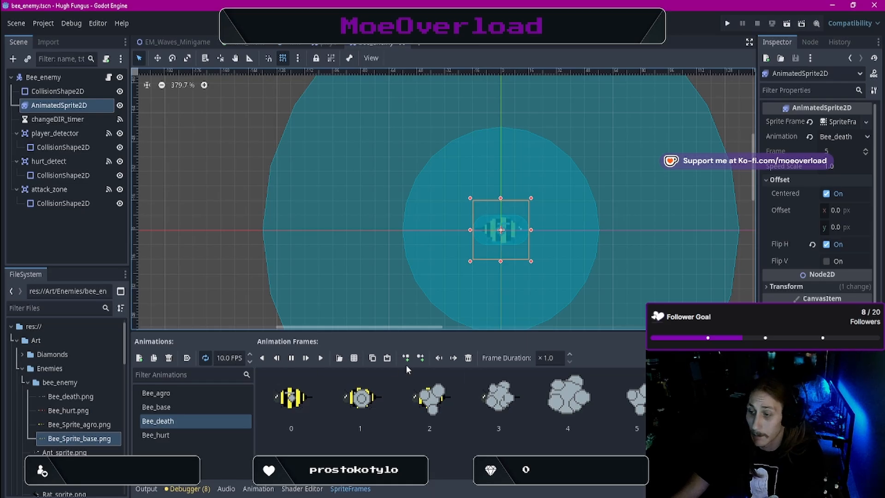
{"action": "left_click", "coordinate": [728, 23]}
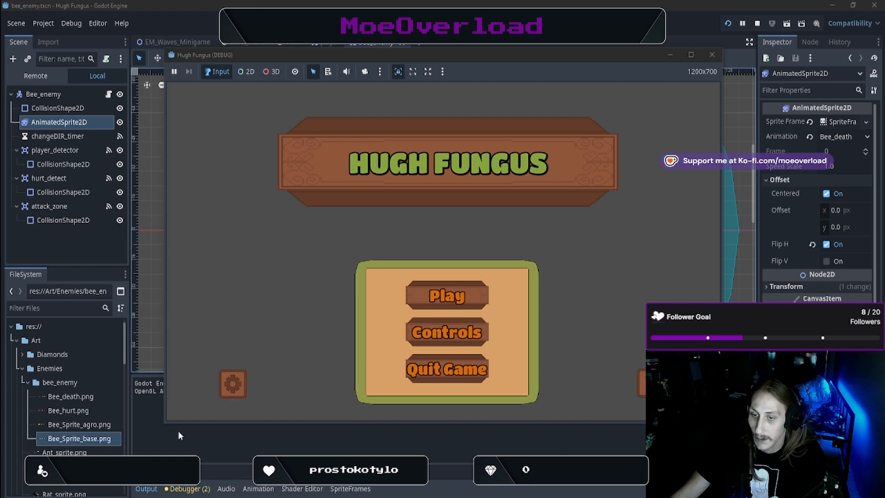
{"action": "left_click", "coordinate": [725, 16]}
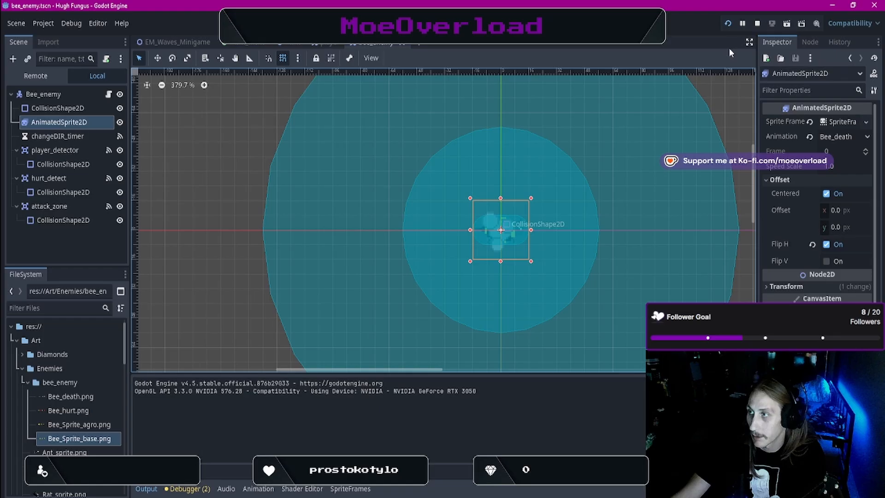
{"action": "left_click", "coordinate": [831, 121]}
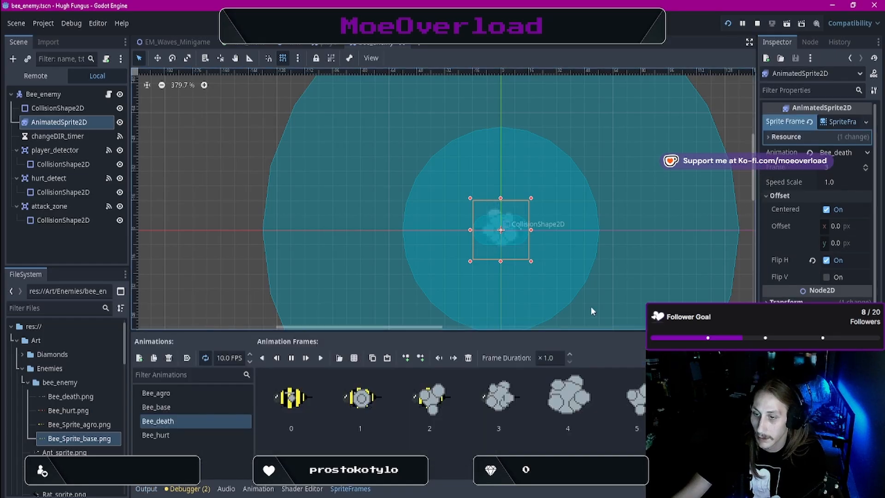
{"action": "left_click", "coordinate": [198, 433]}
{"action": "left_click", "coordinate": [200, 421]}
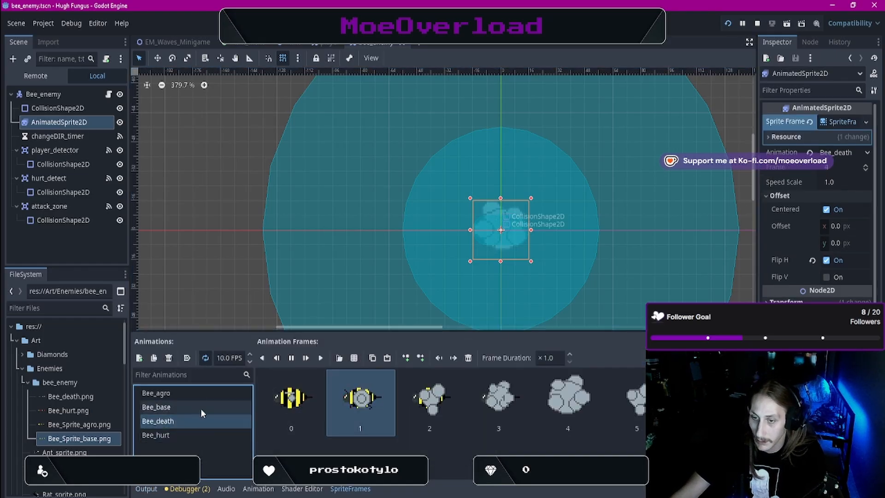
{"action": "left_click", "coordinate": [205, 357]}
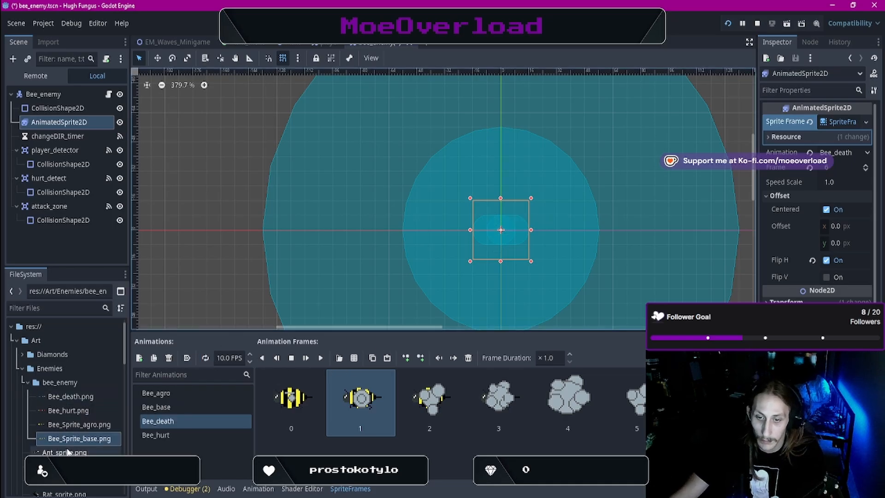
Check the loop settings of the Bee_hurt and Bee_agro animations
{"action": "left_click", "coordinate": [147, 435]}
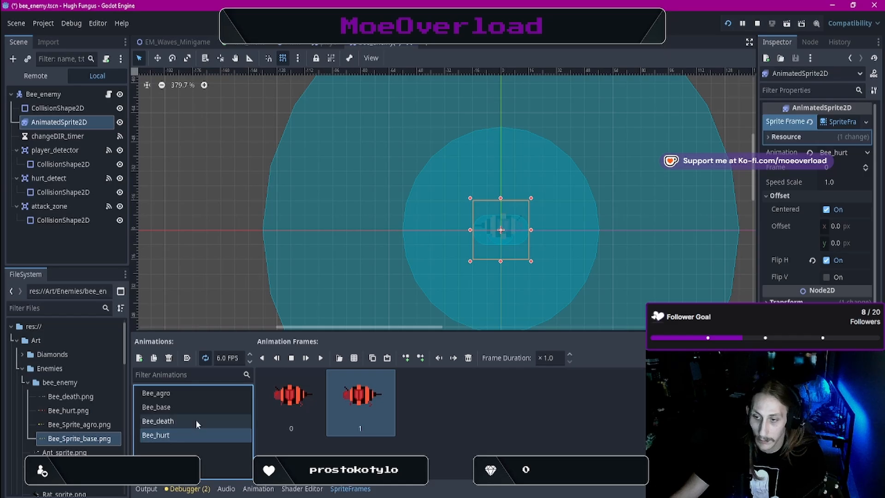
{"action": "left_click", "coordinate": [198, 394]}
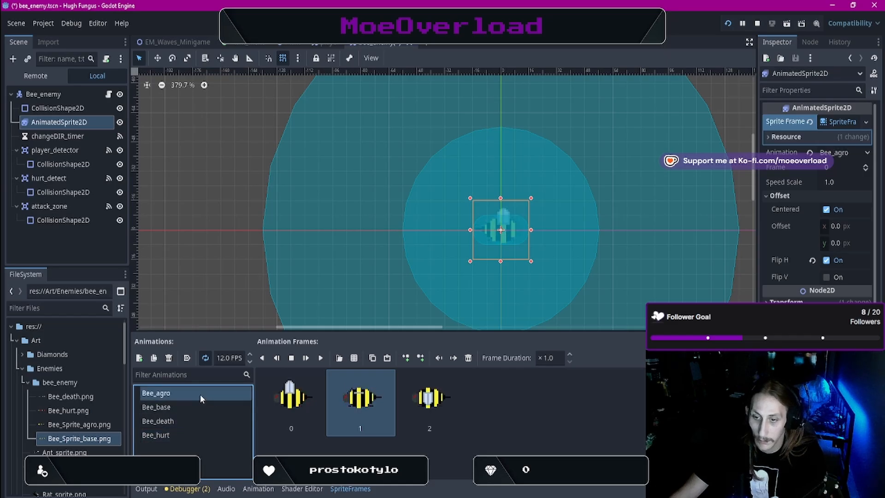
{"action": "left_click", "coordinate": [203, 395]}
{"action": "left_click", "coordinate": [230, 414]}
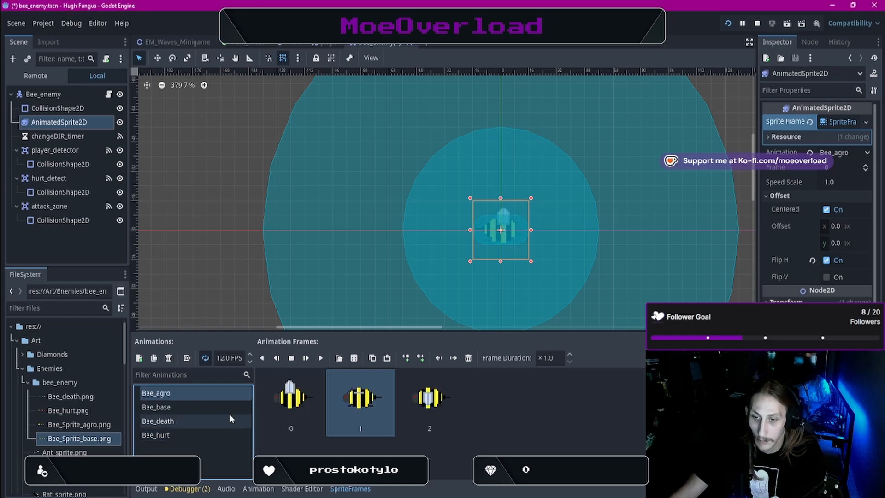
Playtest the non-looping Bee_death animation by fighting the bee on both sides in the level, and close the game
{"action": "left_click", "coordinate": [727, 24]}
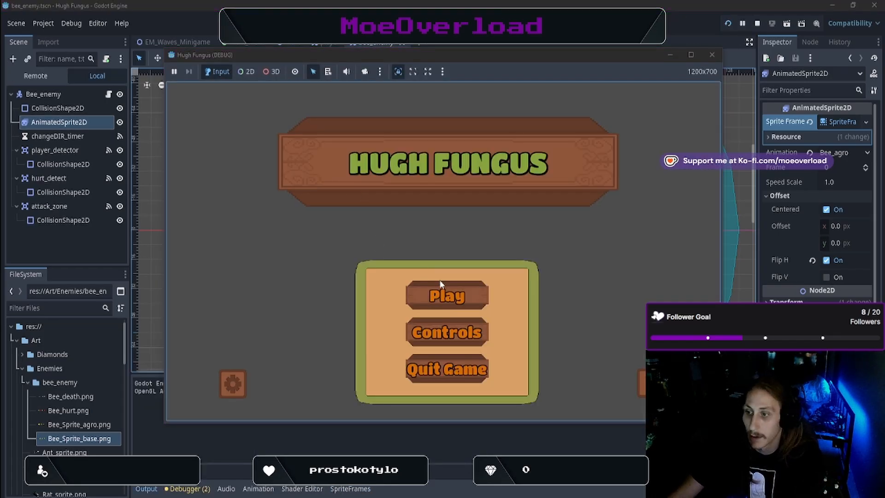
{"action": "left_click", "coordinate": [440, 282]}
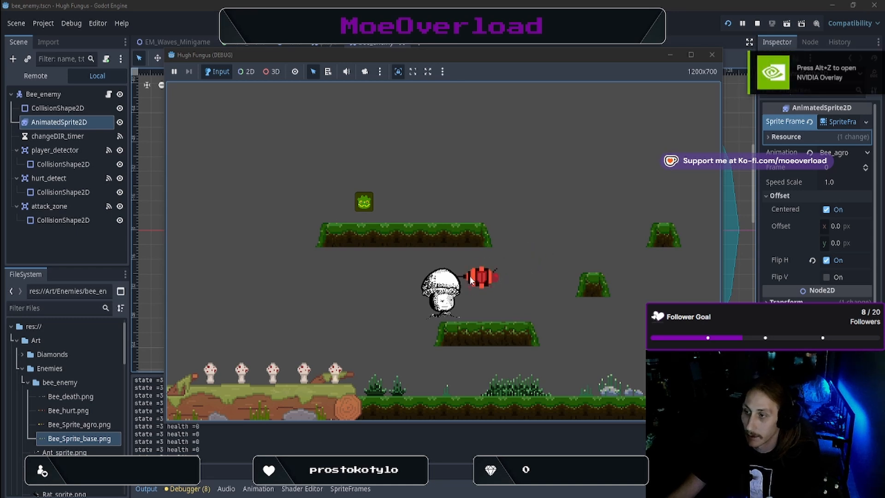
{"action": "key", "text": "Left"}
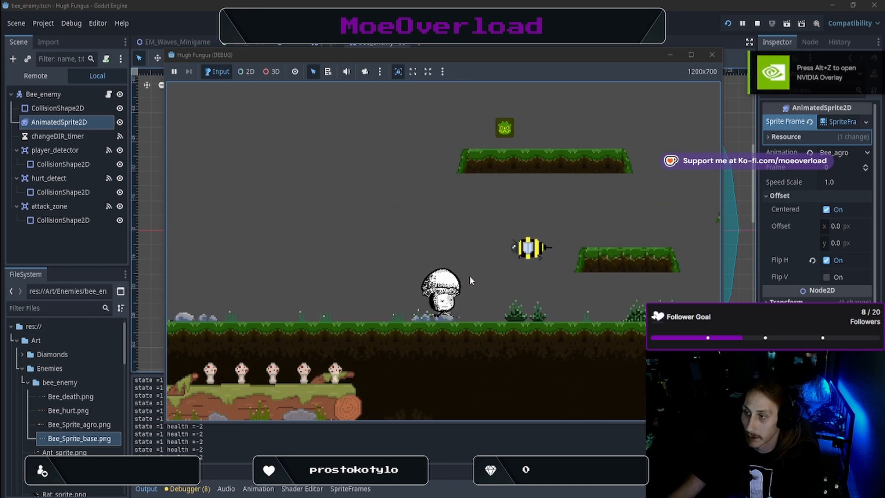
{"action": "key", "text": "Left"}
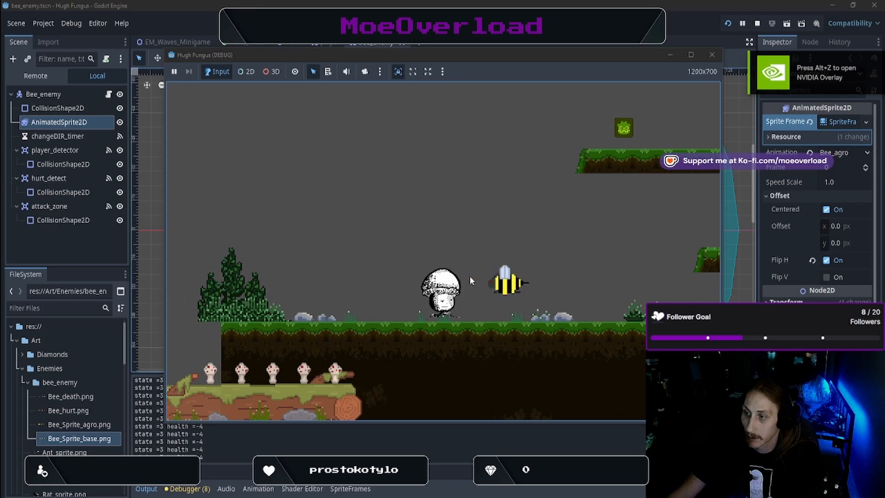
{"action": "key", "text": "Right"}
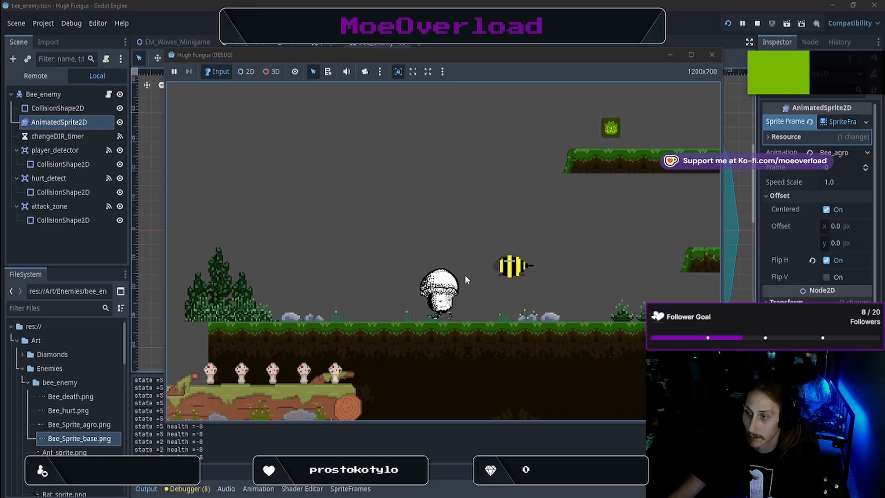
{"action": "key", "text": "Left"}
{"action": "key", "text": "Right"}
{"action": "key", "text": "space"}
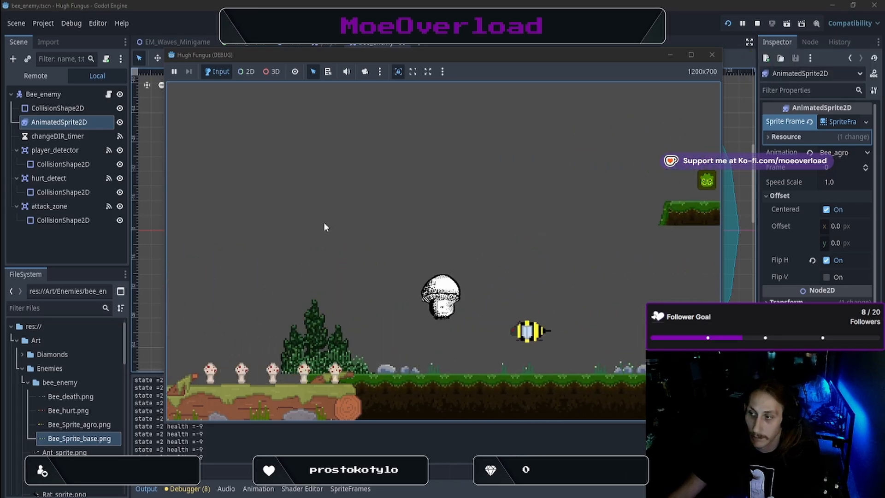
{"action": "key", "text": "Right"}
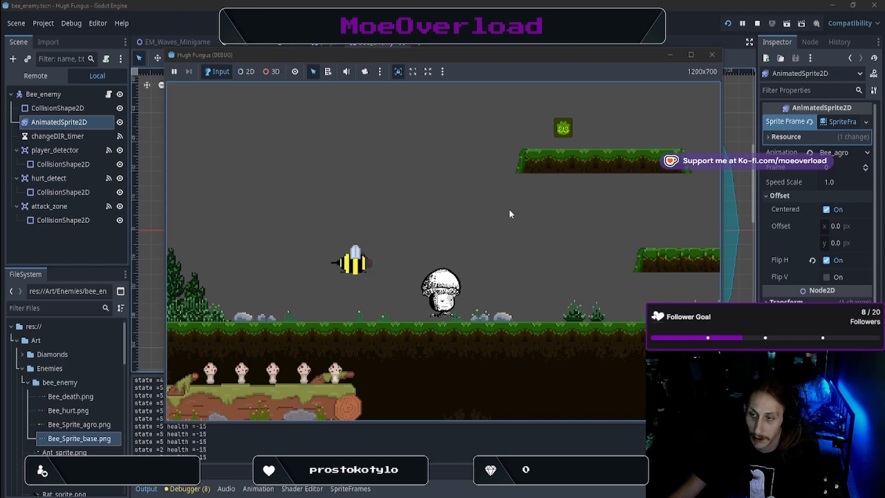
{"action": "key", "text": "Right"}
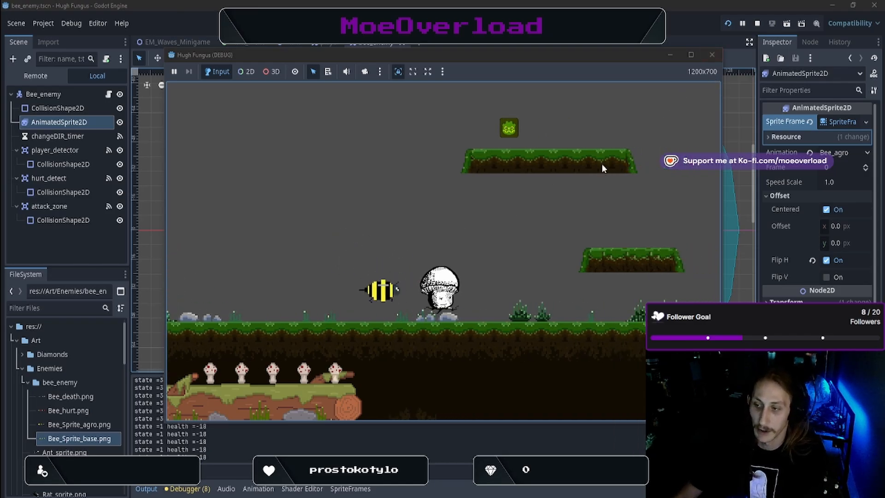
{"action": "key", "text": "Right"}
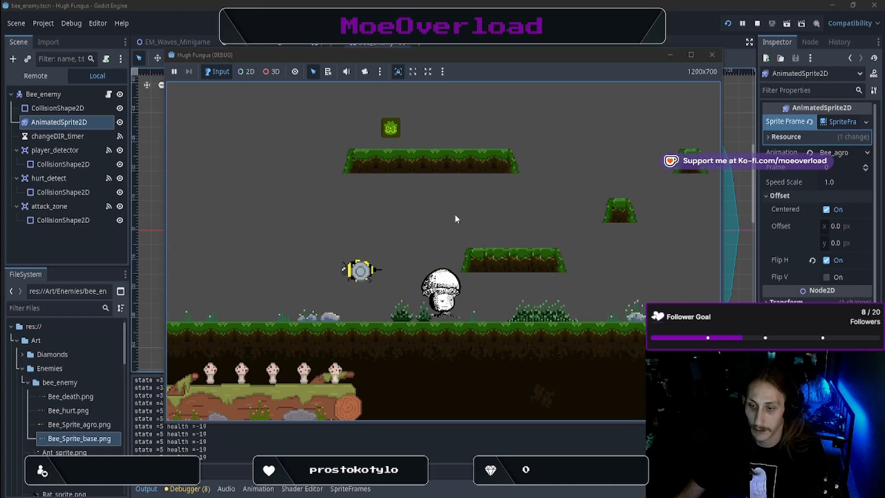
{"action": "key", "text": "Right"}
{"action": "key", "text": "Left"}
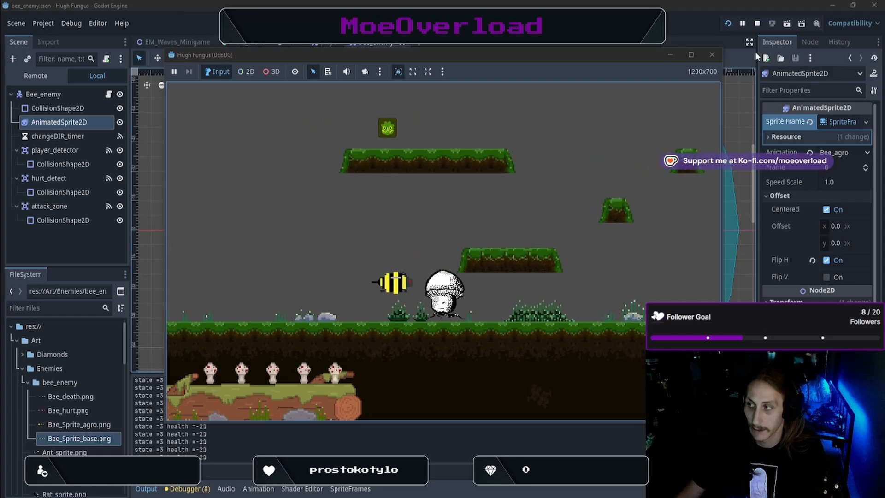
{"action": "left_click", "coordinate": [714, 54]}
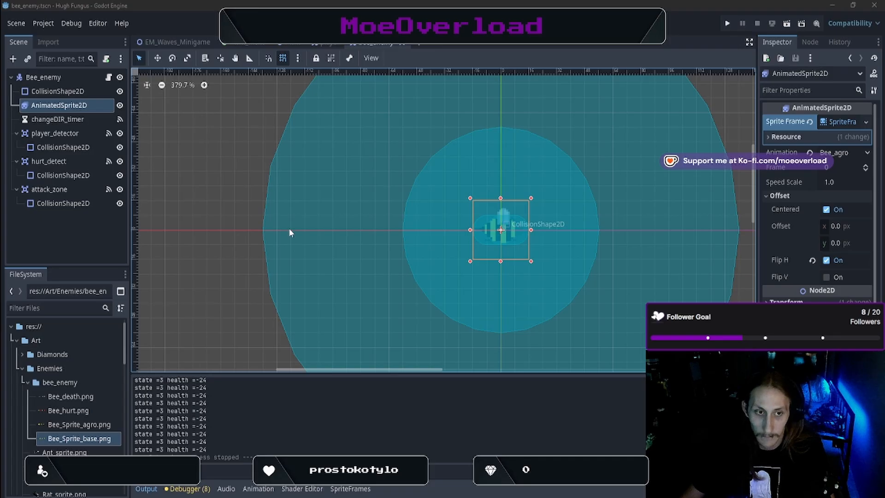
Run the project, start the game and fight the bee below the floating platforms to test its hurt and death animations
{"action": "left_click", "coordinate": [723, 24]}
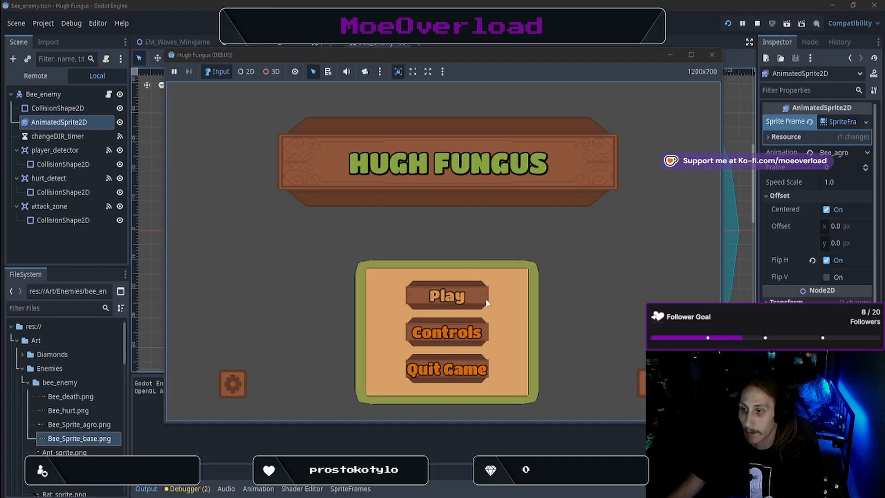
{"action": "left_click", "coordinate": [482, 296]}
{"action": "key", "text": "d"}
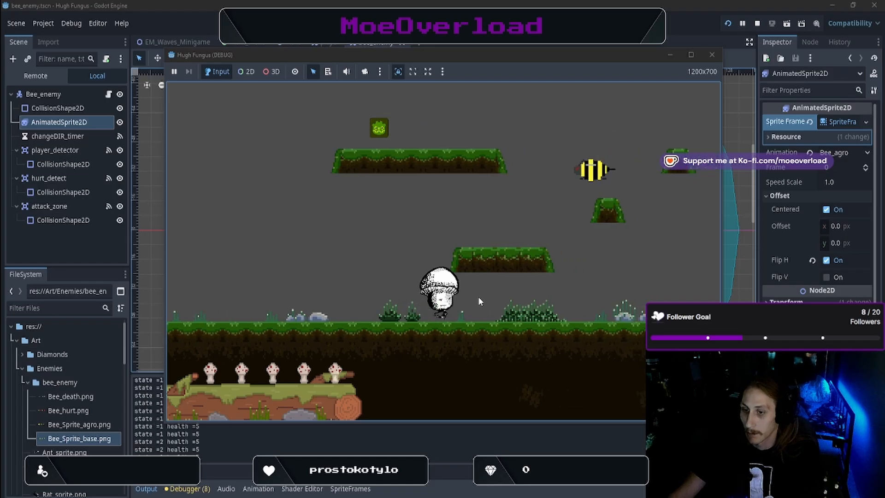
{"action": "key", "text": "a"}
{"action": "key", "text": "d"}
{"action": "key", "text": "a"}
{"action": "left_click", "coordinate": [478, 301]}
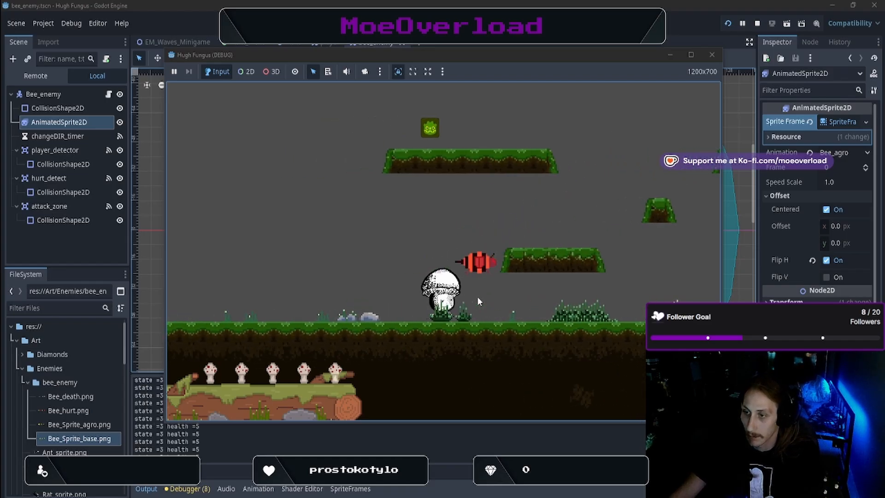
{"action": "key", "text": "a"}
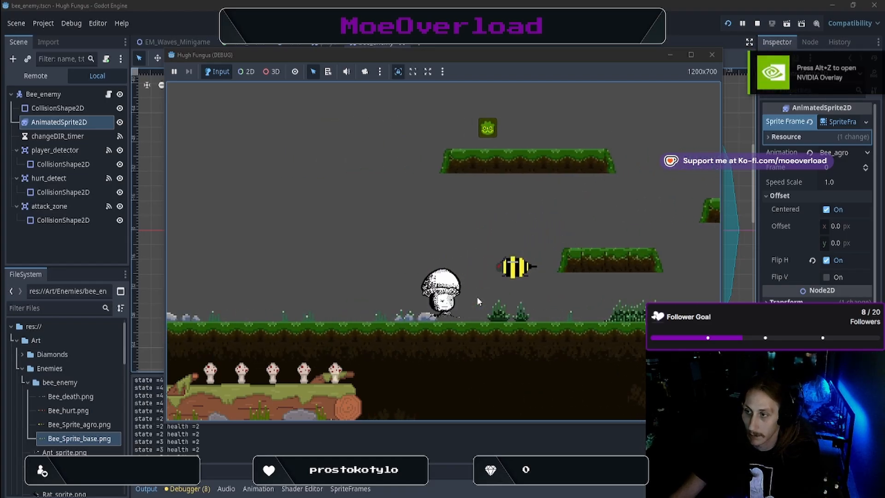
{"action": "key", "text": "a"}
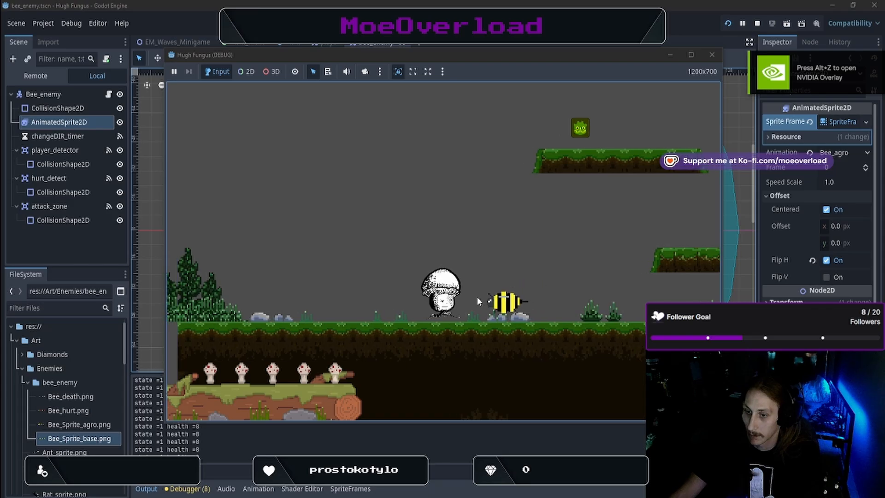
Keep attacking the bee on the ground toward the trees at the level's edge to observe its behaviour once its health is depleted
{"action": "key", "text": "d"}
{"action": "left_click", "coordinate": [477, 297]}
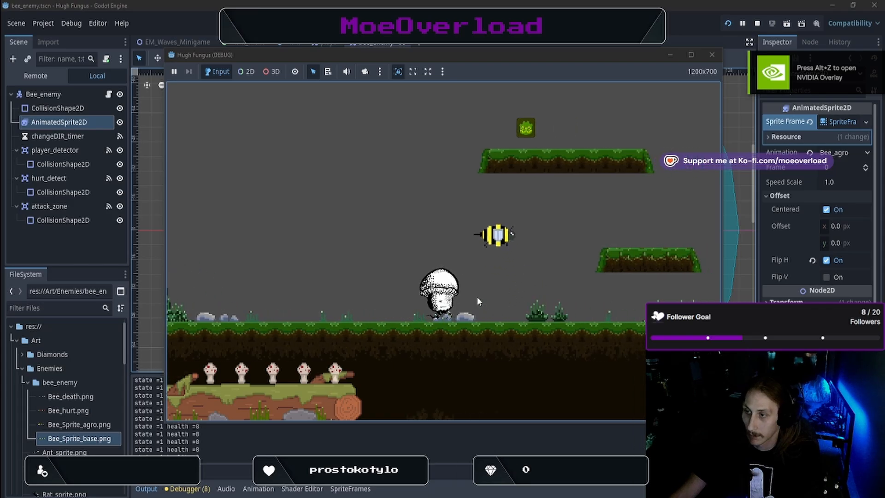
{"action": "key", "text": "d"}
{"action": "key", "text": "a"}
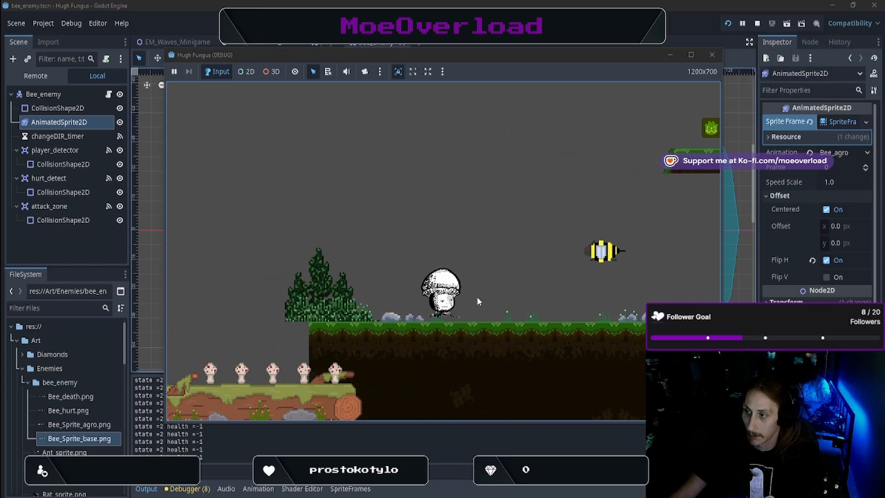
{"action": "key", "text": "d"}
{"action": "key", "text": "space"}
{"action": "key", "text": "a"}
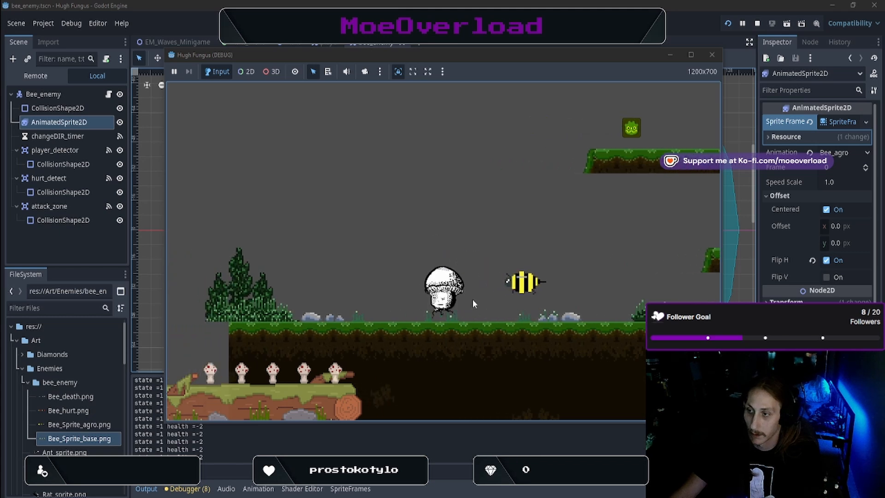
{"action": "left_click", "coordinate": [472, 300]}
{"action": "key", "text": "d"}
{"action": "key", "text": "a"}
{"action": "left_click", "coordinate": [473, 299]}
{"action": "key", "text": "d"}
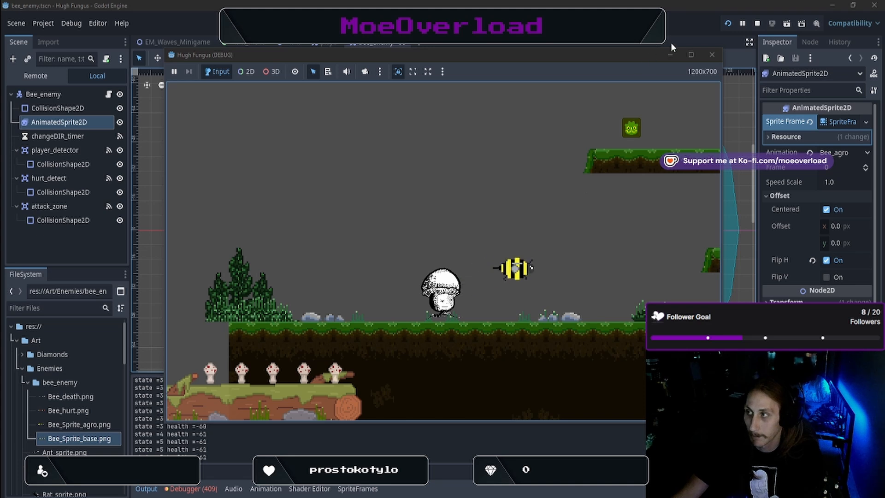
Restart the running project, start the game again and fight the bee around the lowest floating platform while retreating toward the trees
{"action": "left_click", "coordinate": [729, 24]}
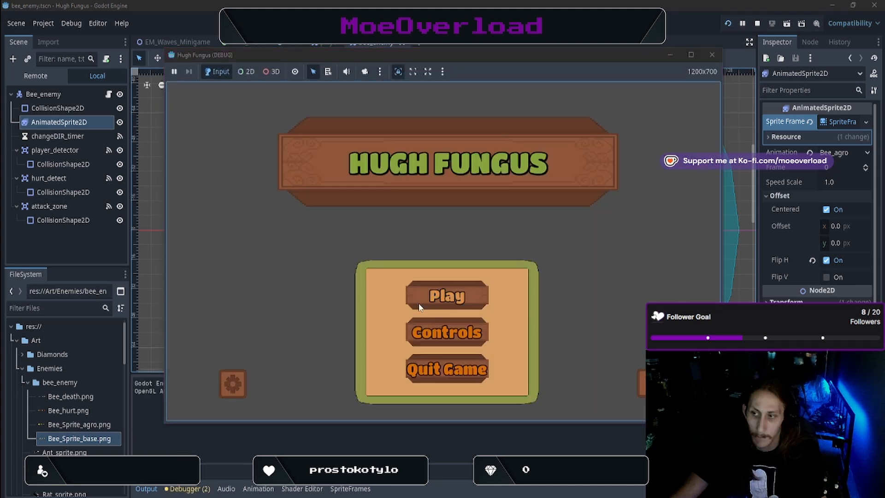
{"action": "left_click", "coordinate": [419, 300]}
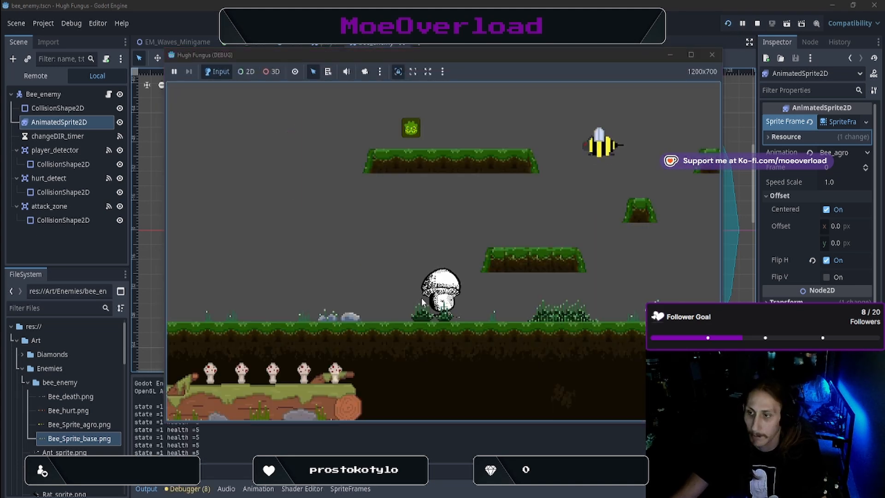
{"action": "key", "text": "d"}
{"action": "key", "text": "space"}
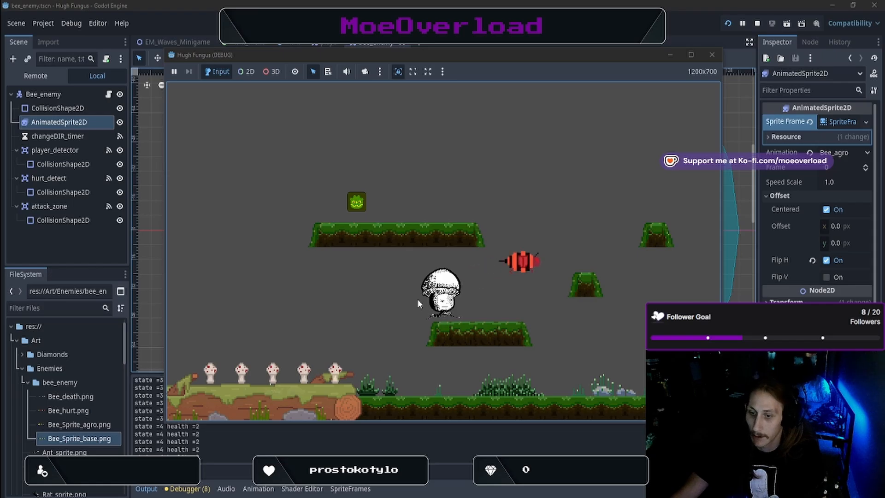
{"action": "key", "text": "a"}
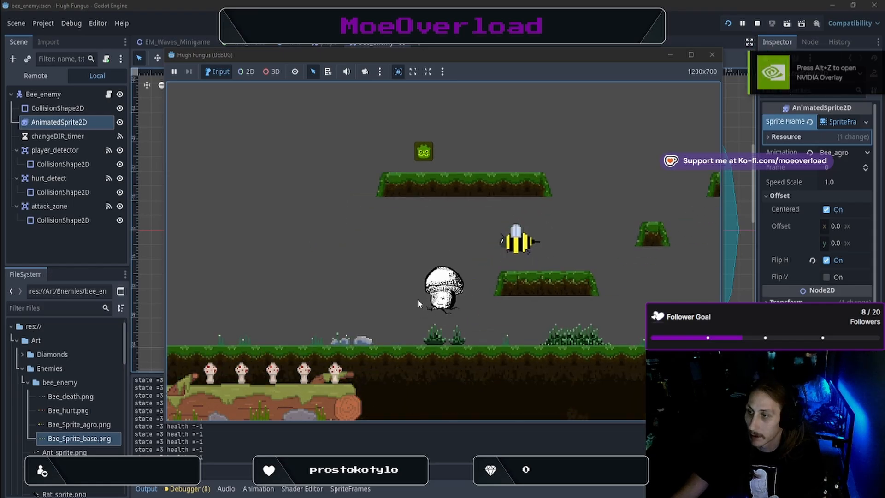
{"action": "key", "text": "a"}
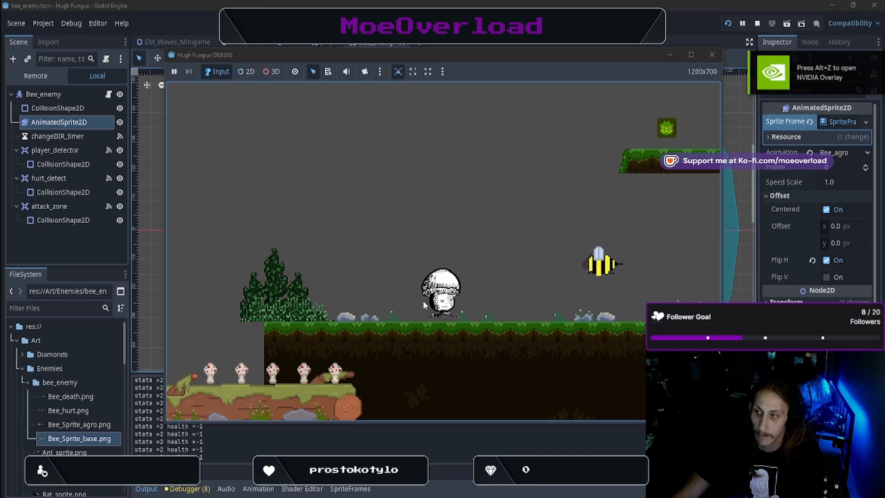
Jump around and attack the bee beside the trees to test its death animation, and close the game
{"action": "key", "text": "a"}
{"action": "key", "text": "space"}
{"action": "key", "text": "d"}
{"action": "key", "text": "a"}
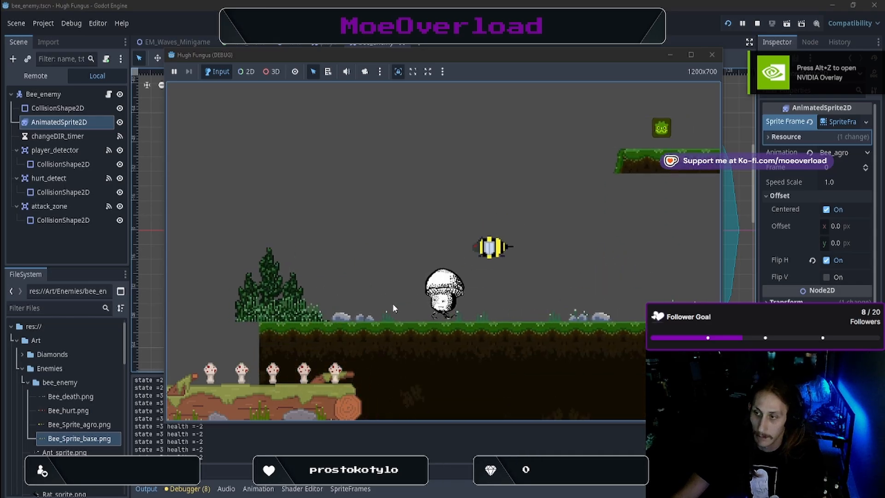
{"action": "key", "text": "space"}
{"action": "key", "text": "d"}
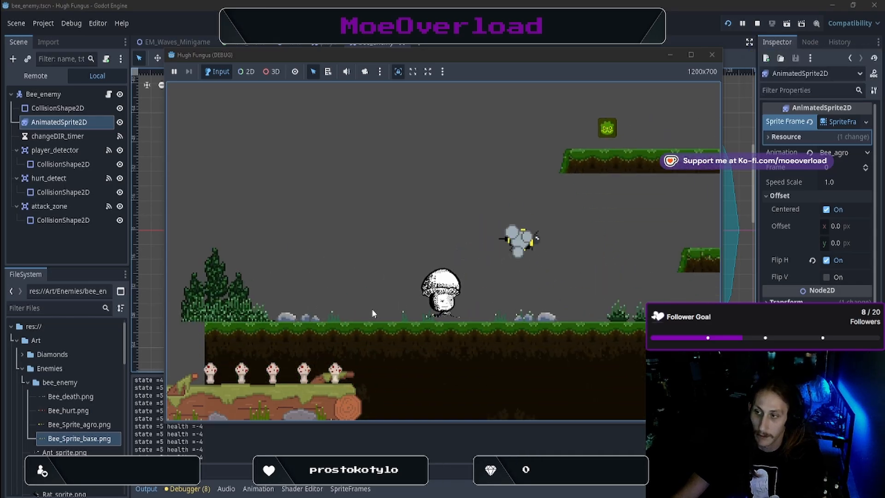
{"action": "key", "text": "a"}
{"action": "key", "text": "space"}
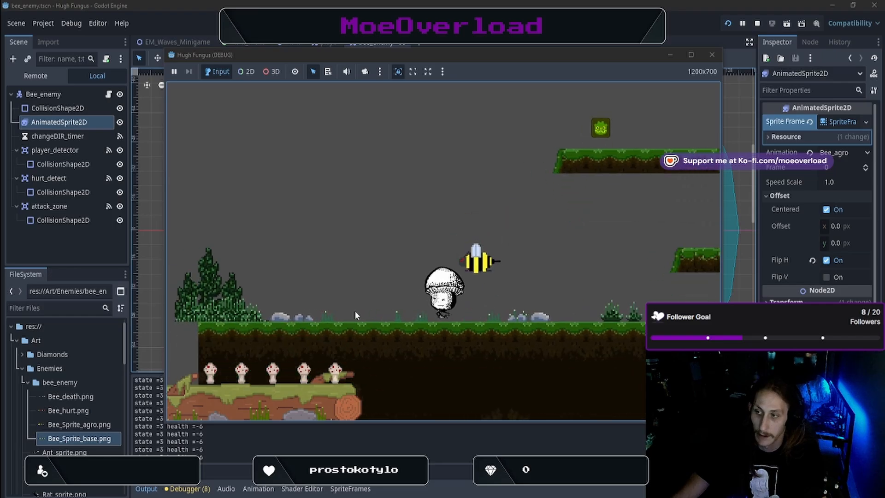
{"action": "key", "text": "a"}
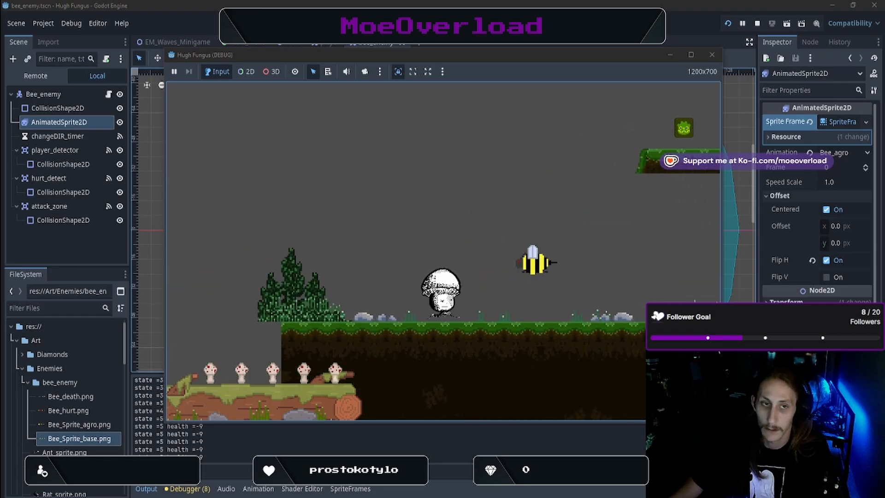
{"action": "left_click", "coordinate": [712, 54]}
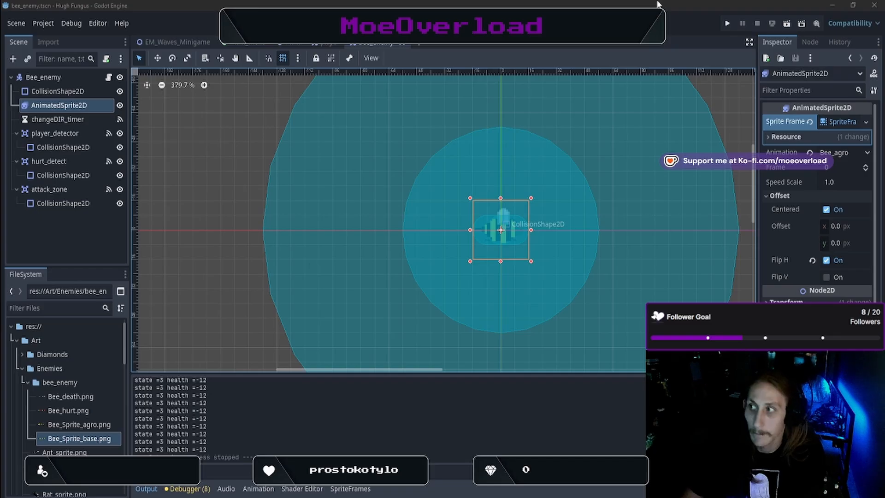
Run the project again, fight the bee while moving from the platforms to the level's edge, and close the game
{"action": "left_click", "coordinate": [727, 23]}
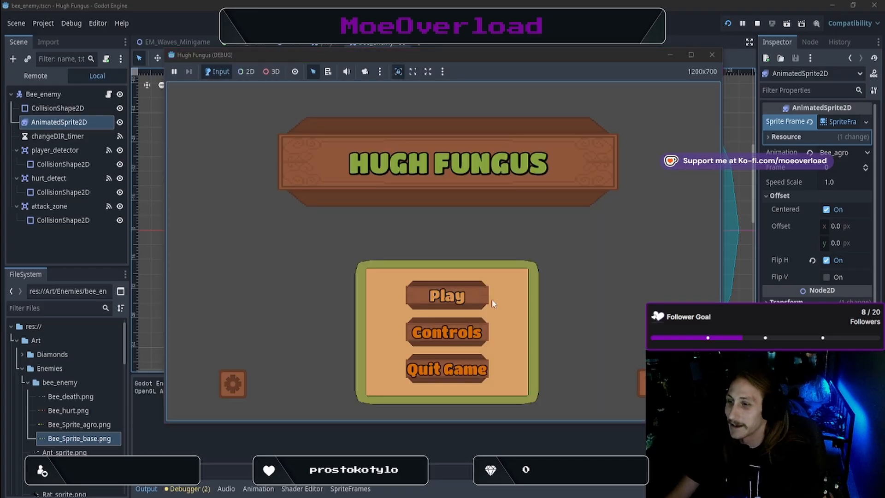
{"action": "left_click", "coordinate": [466, 297]}
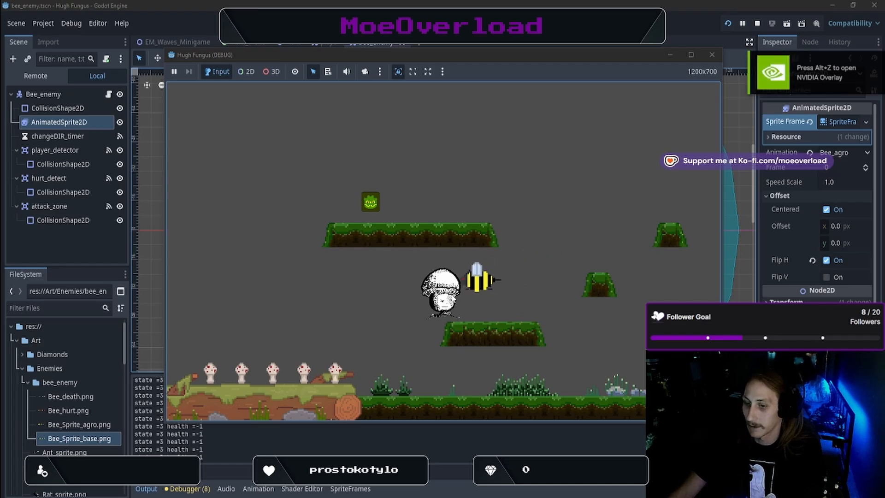
{"action": "key", "text": "a"}
{"action": "key", "text": "a"}
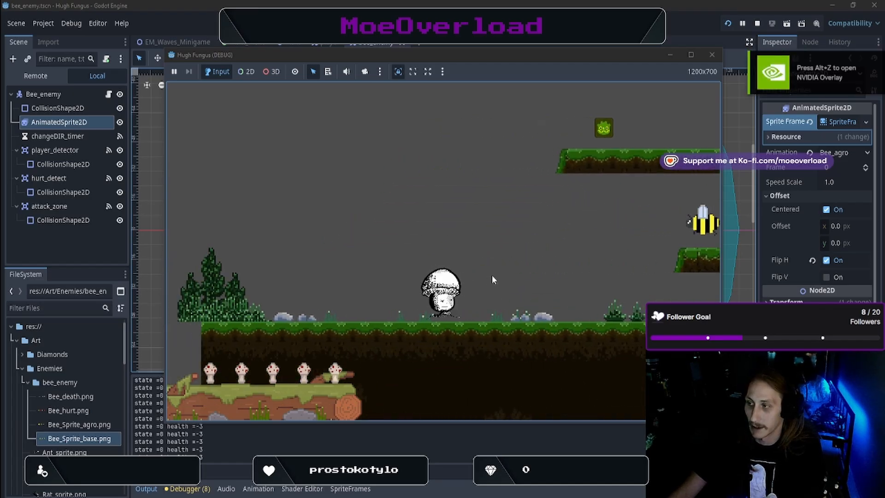
{"action": "key", "text": "d"}
{"action": "key", "text": "a"}
{"action": "key", "text": "d"}
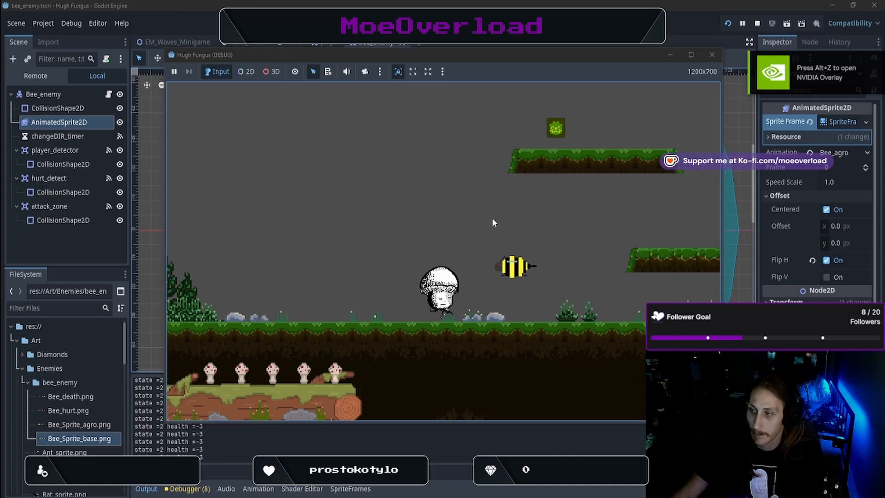
{"action": "key", "text": "a"}
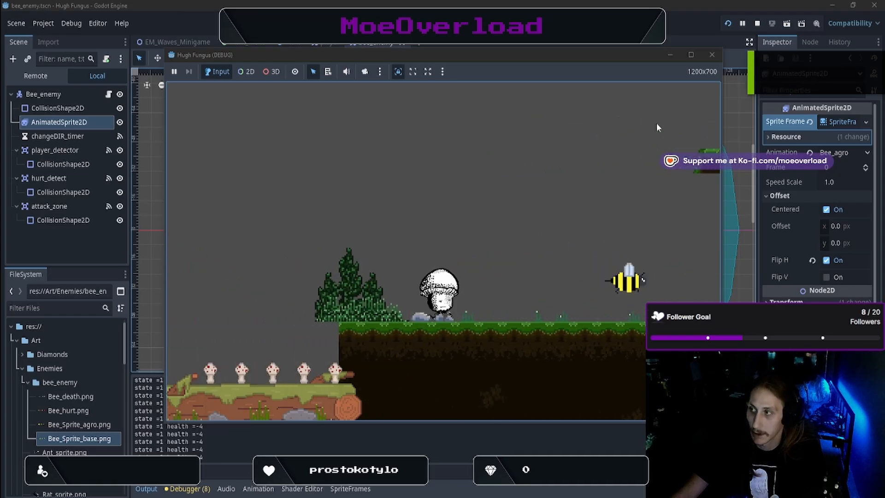
{"action": "left_click", "coordinate": [711, 54]}
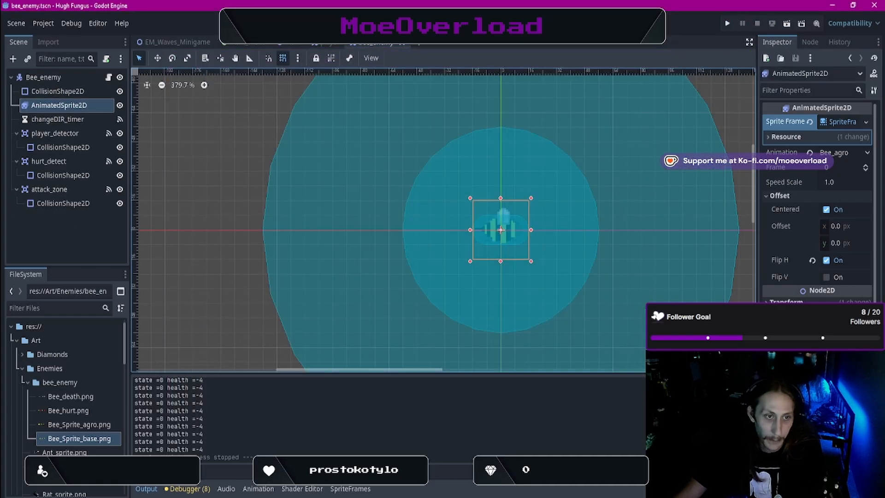
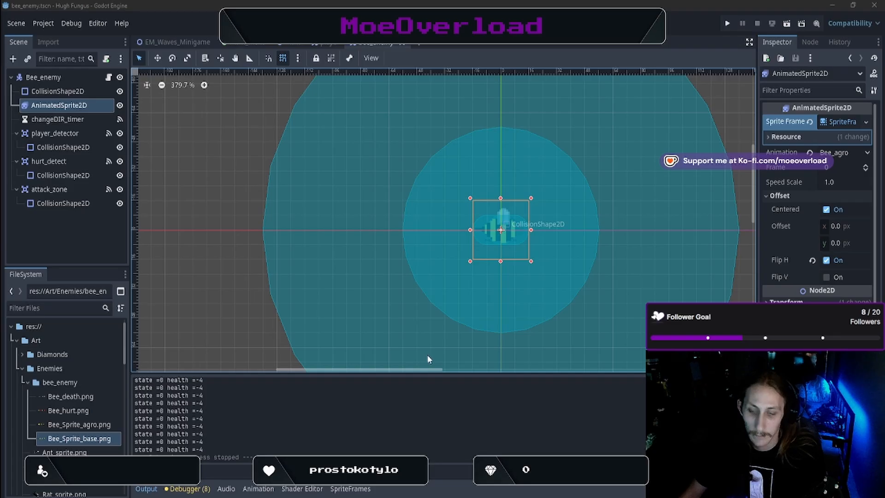
Playtest the bee fight once more from a fresh run, checking its state changes after repeated hits, and close the game
{"action": "left_click", "coordinate": [728, 24]}
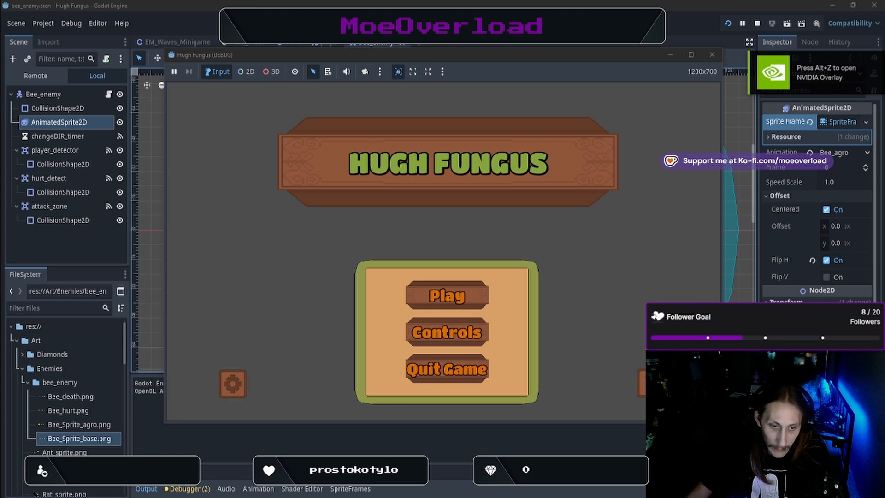
{"action": "left_click", "coordinate": [437, 304]}
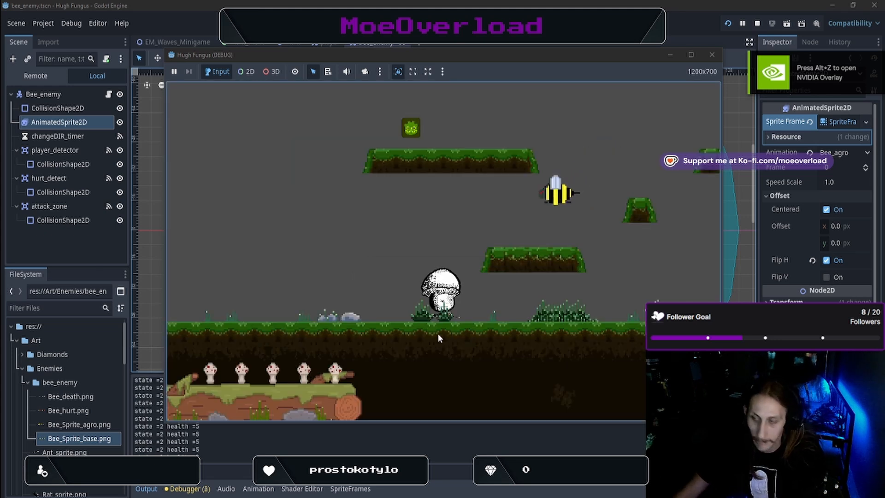
{"action": "key", "text": "a"}
{"action": "key", "text": "a"}
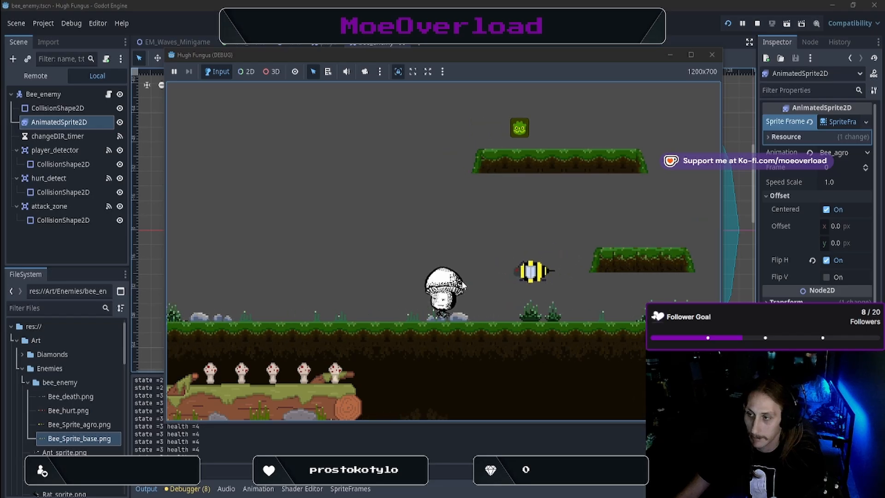
{"action": "key", "text": "d"}
{"action": "key", "text": "a"}
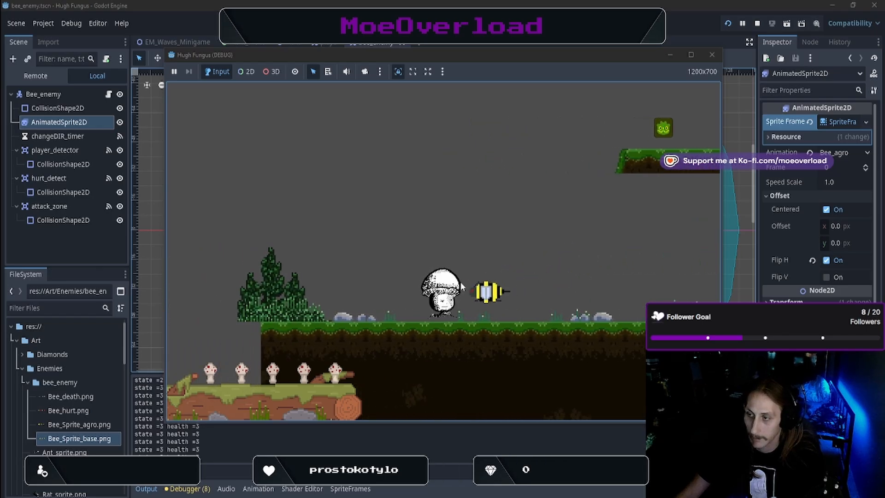
{"action": "key", "text": "d"}
{"action": "key", "text": "a"}
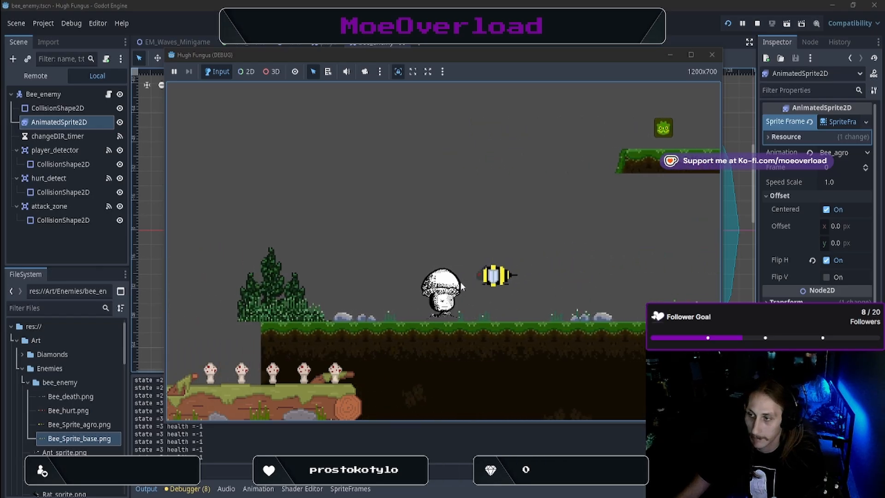
{"action": "key", "text": "a"}
{"action": "key", "text": "d"}
{"action": "key", "text": "space"}
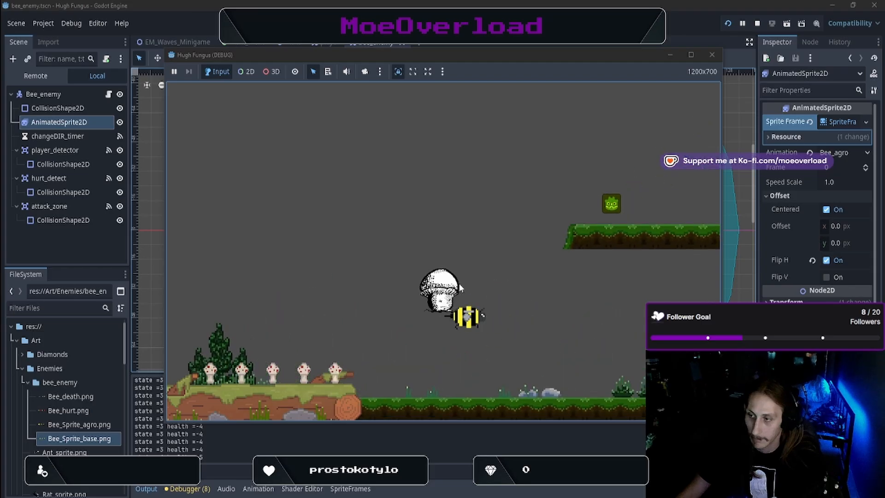
{"action": "key", "text": "a"}
{"action": "key", "text": "a"}
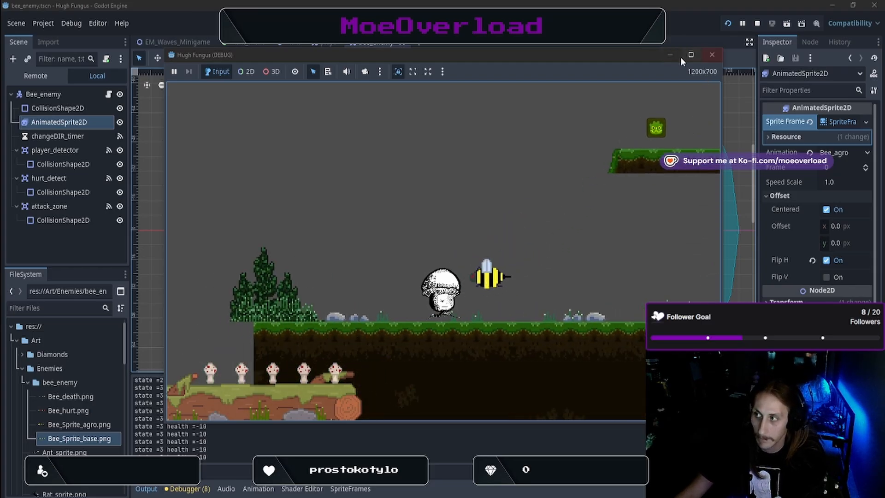
{"action": "left_click", "coordinate": [711, 55]}
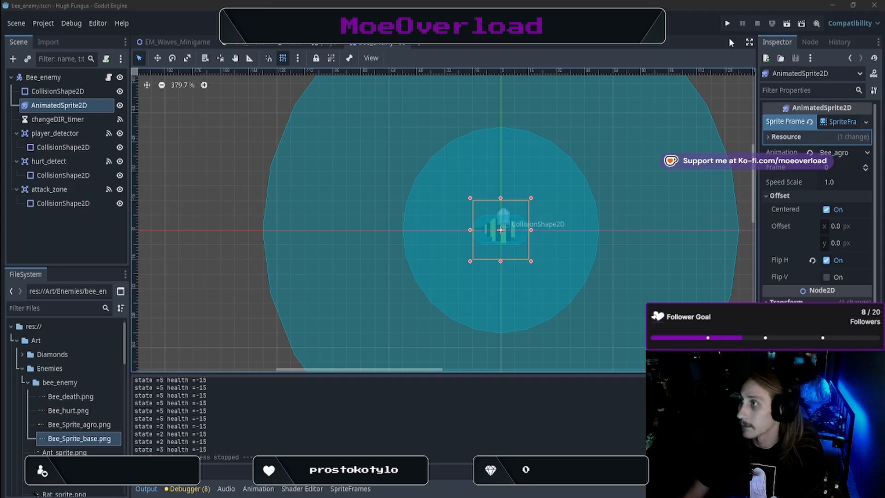
Run the project again, start the game and attack the bee around the lowest floating platform
{"action": "left_click", "coordinate": [727, 24]}
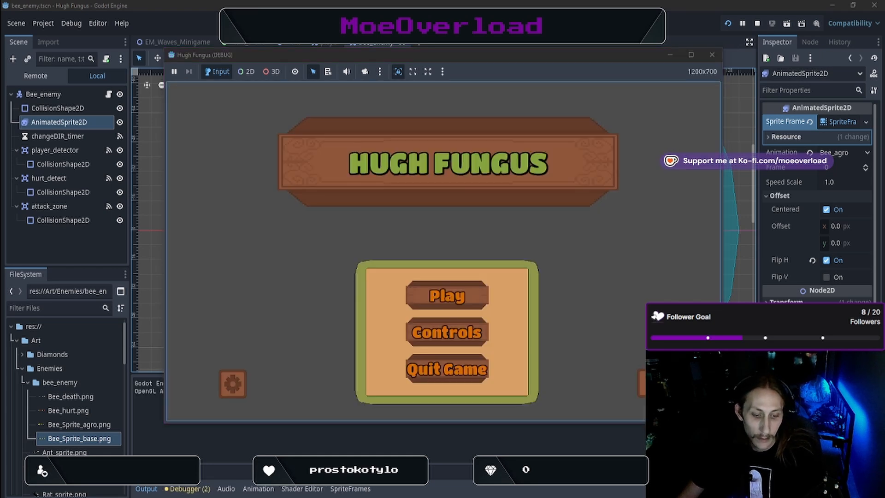
{"action": "left_click", "coordinate": [447, 295]}
{"action": "left_click", "coordinate": [504, 230]}
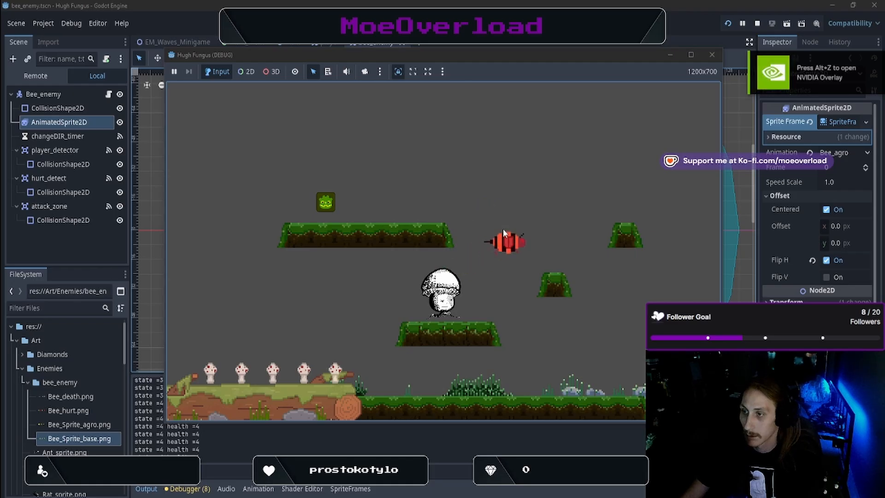
{"action": "left_click", "coordinate": [502, 231]}
{"action": "key", "text": "a"}
{"action": "left_click", "coordinate": [499, 230]}
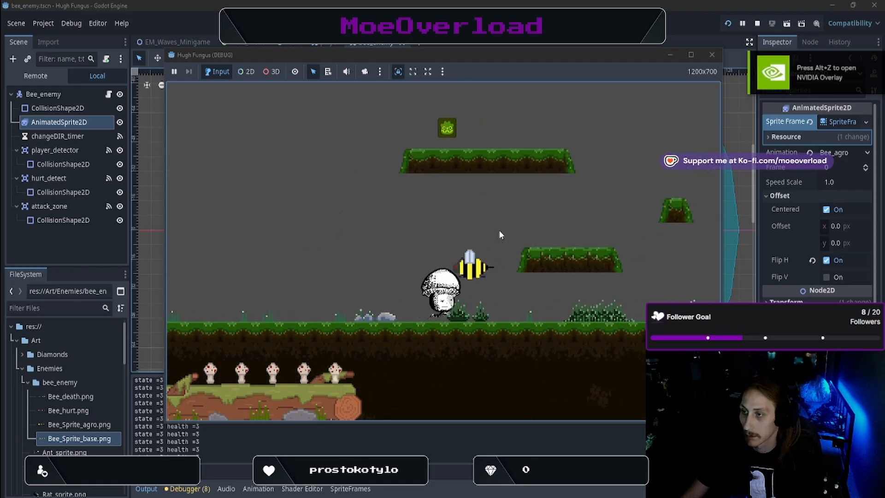
Retreat along the ground to the trees while hitting the bee repeatedly to test its hurt and death animations
{"action": "key", "text": "a"}
{"action": "left_click", "coordinate": [499, 230]}
{"action": "left_click", "coordinate": [499, 230]}
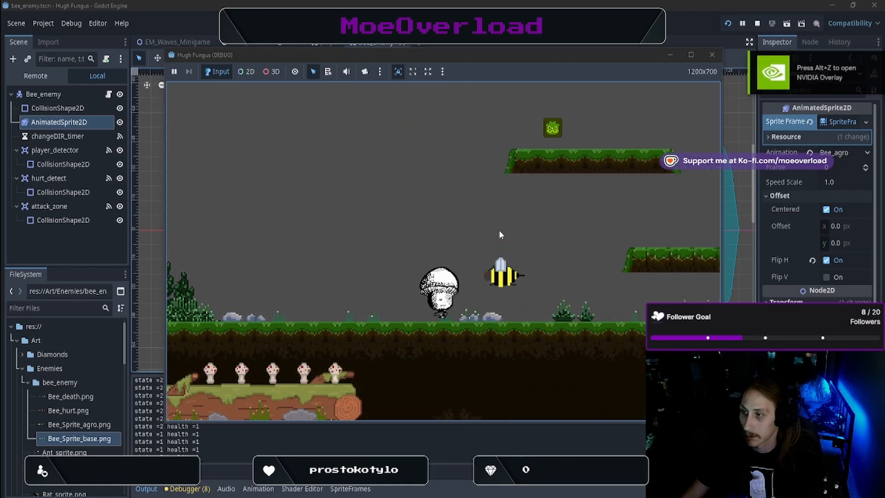
{"action": "key", "text": "a"}
{"action": "left_click", "coordinate": [500, 231]}
{"action": "key", "text": "a"}
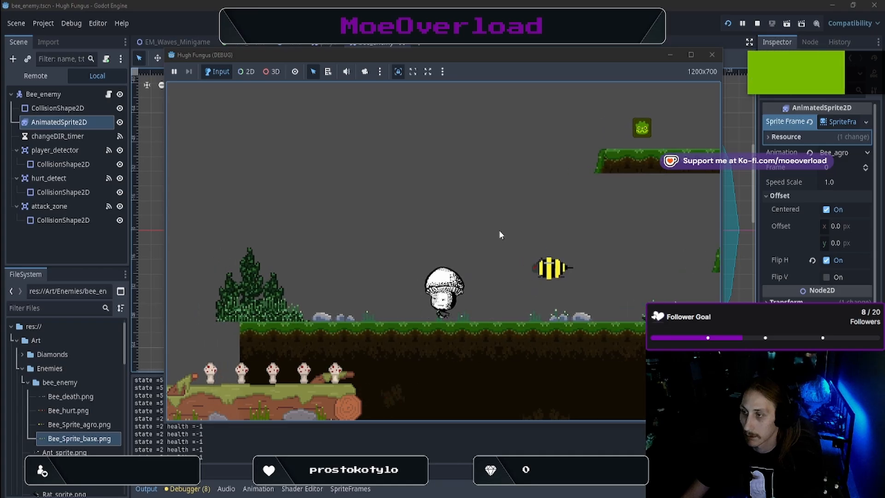
{"action": "key", "text": "d"}
{"action": "left_click", "coordinate": [498, 231]}
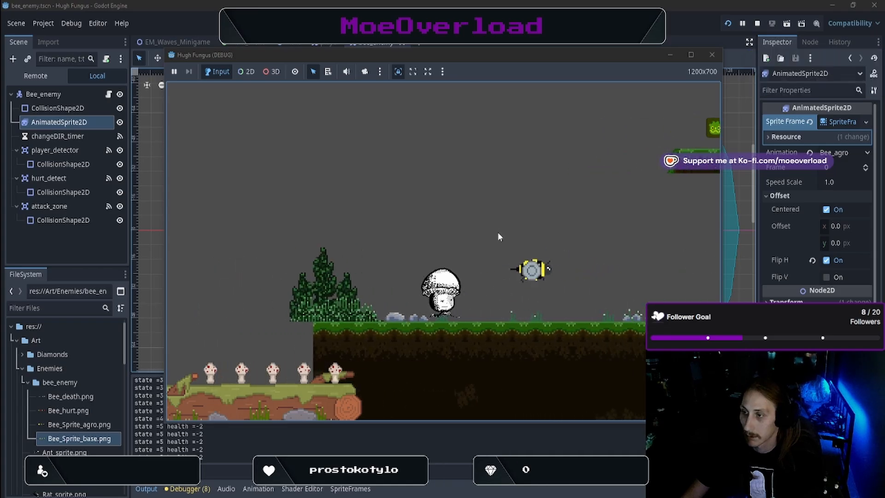
{"action": "left_click", "coordinate": [497, 232]}
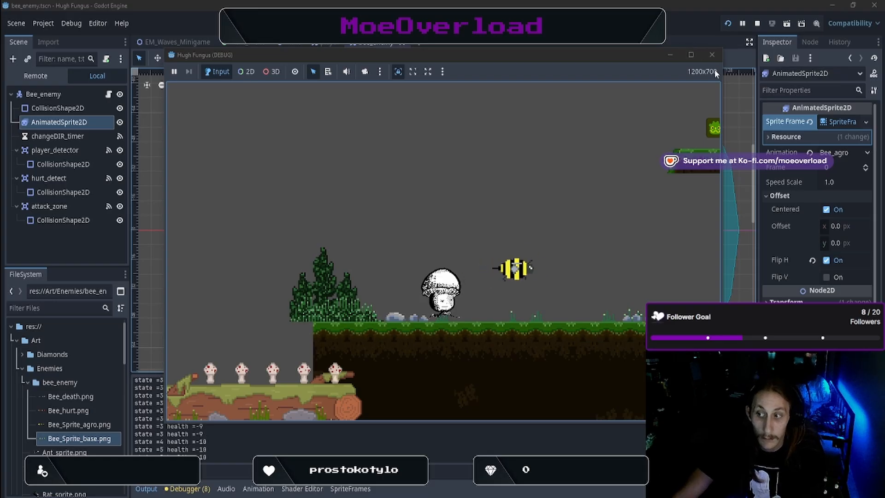
Jump at the bee and keep attacking it on the ground between the trees and the floating platforms
{"action": "key", "text": "space"}
{"action": "left_click", "coordinate": [485, 278]}
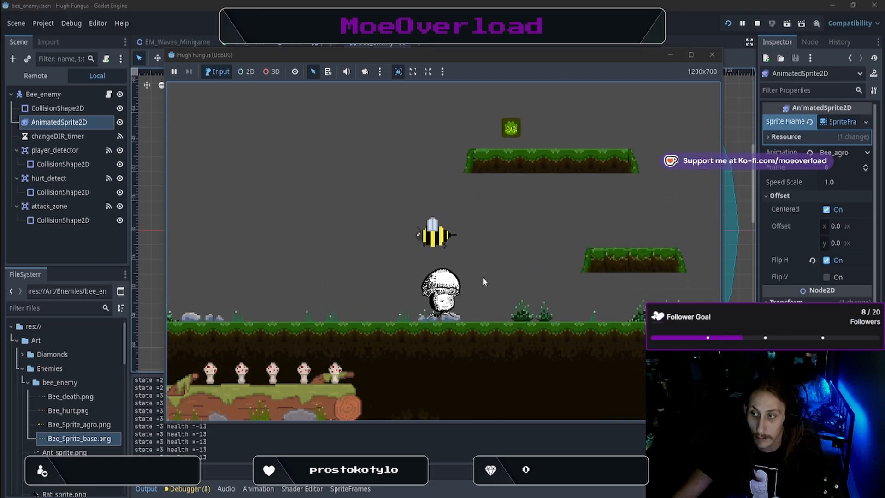
{"action": "key", "text": "space"}
{"action": "key", "text": "d"}
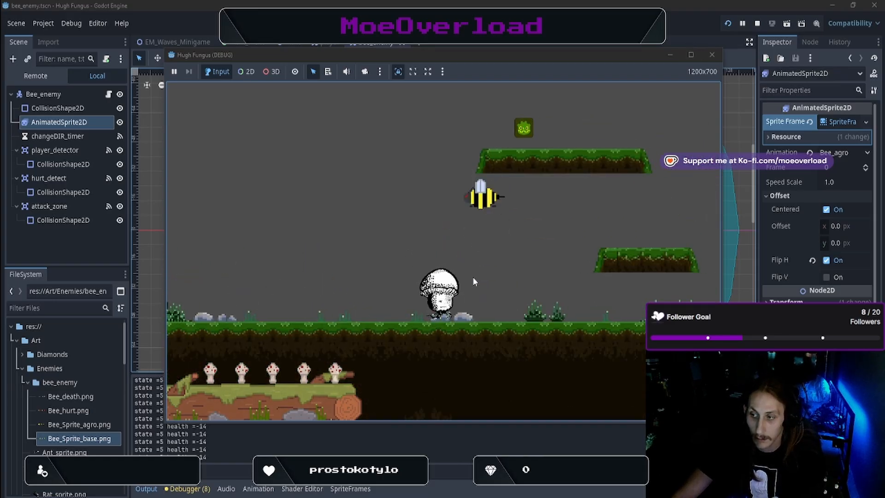
{"action": "key", "text": "a"}
{"action": "left_click", "coordinate": [471, 277]}
{"action": "left_click", "coordinate": [470, 276]}
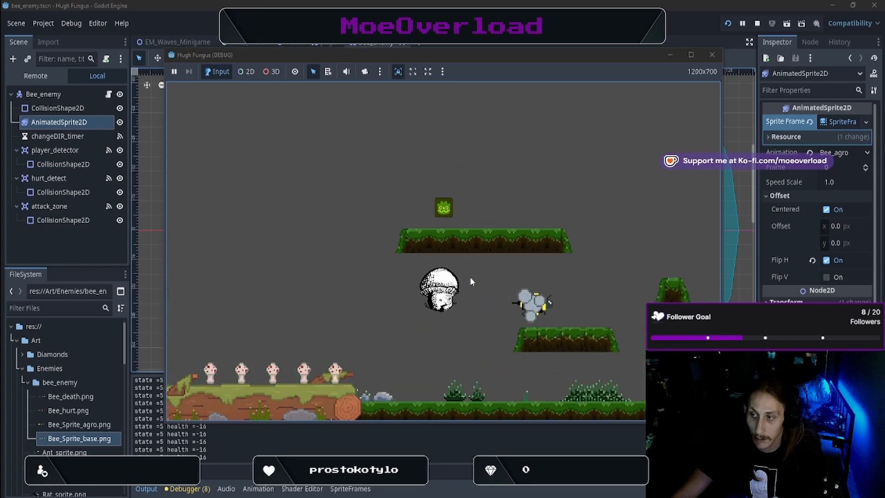
Continue the bee fight across the floating platforms to check its death animation, and close the game
{"action": "key", "text": "space"}
{"action": "key", "text": "space"}
{"action": "left_click", "coordinate": [469, 277]}
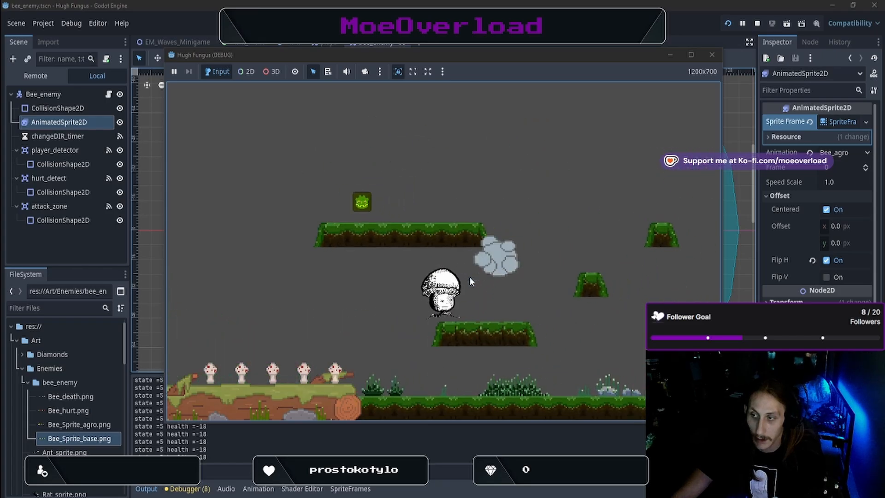
{"action": "key", "text": "d"}
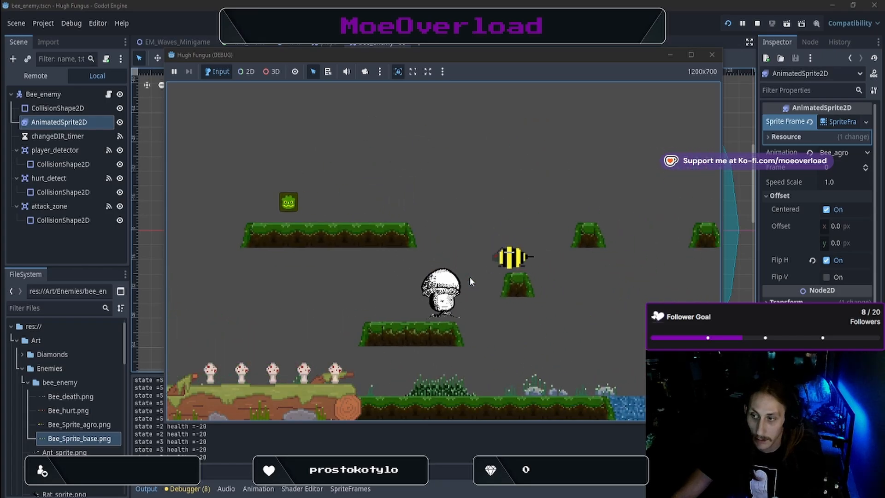
{"action": "left_click", "coordinate": [469, 276]}
{"action": "left_click", "coordinate": [469, 278]}
{"action": "key", "text": "space"}
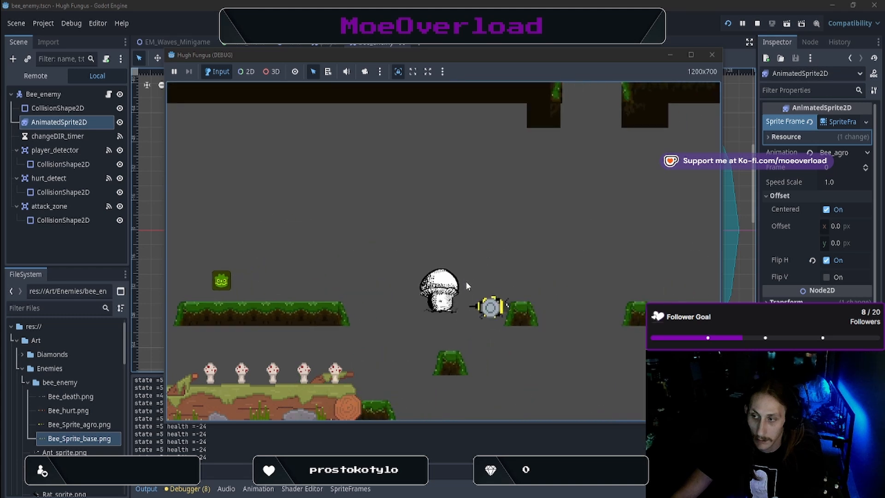
{"action": "key", "text": "a"}
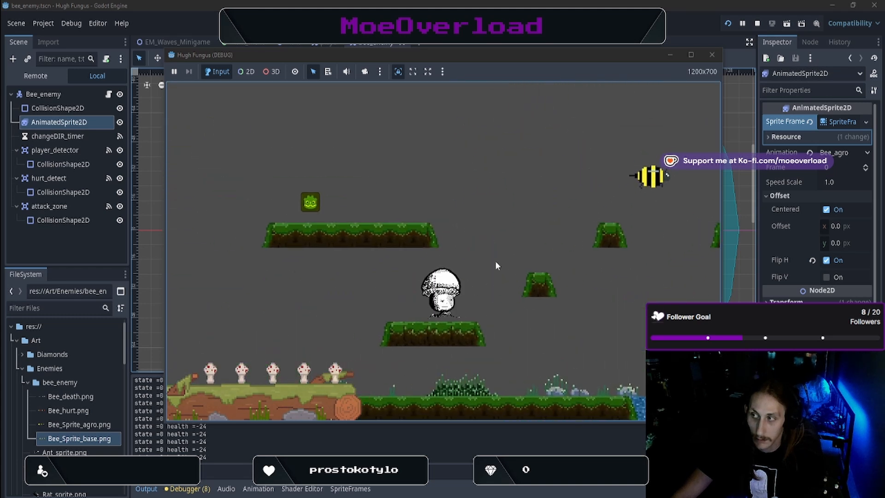
{"action": "left_click", "coordinate": [711, 54]}
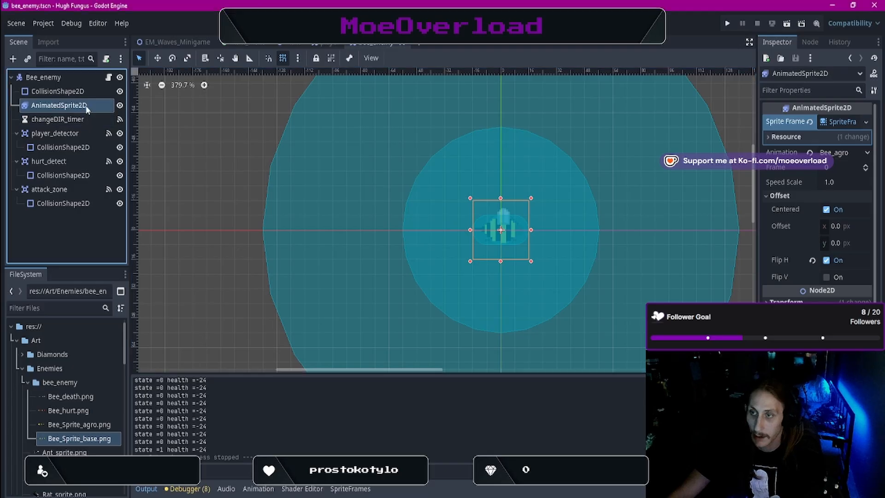
Check the bee's sprite animations for looping and turn off looping for the Bee_hurt animation
{"action": "left_click", "coordinate": [842, 122]}
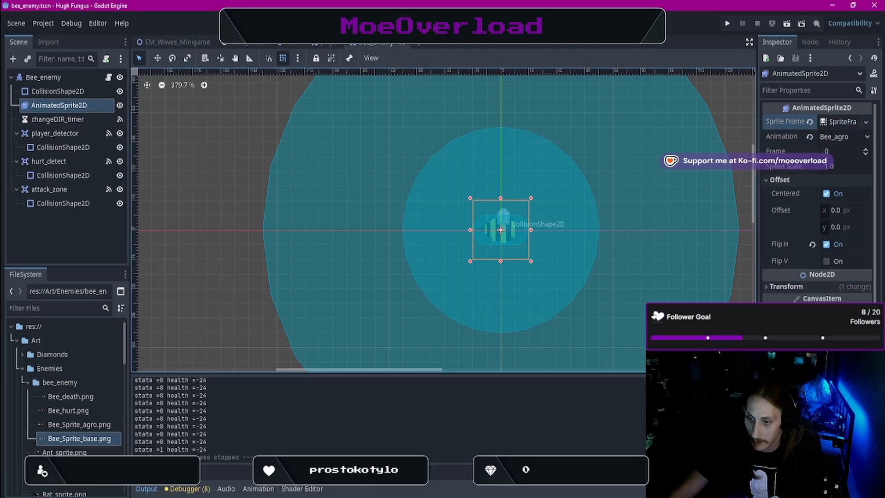
{"action": "left_click", "coordinate": [840, 121]}
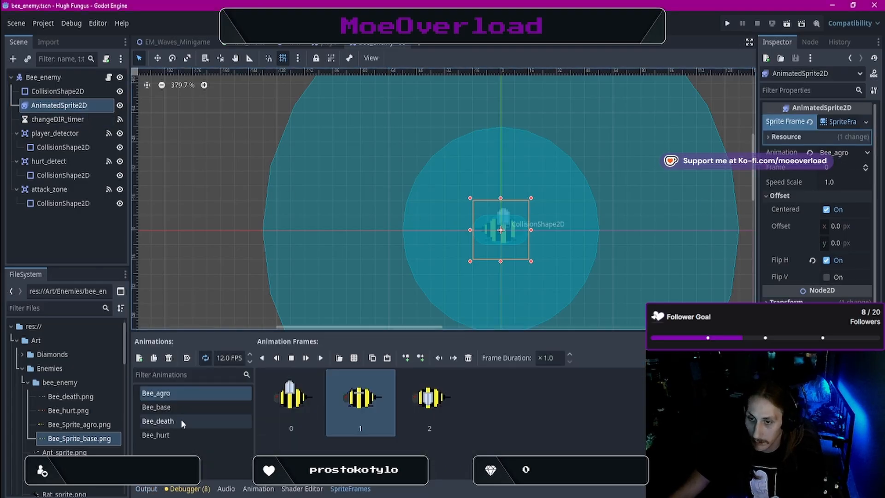
{"action": "left_click", "coordinate": [184, 433]}
{"action": "left_click", "coordinate": [189, 416]}
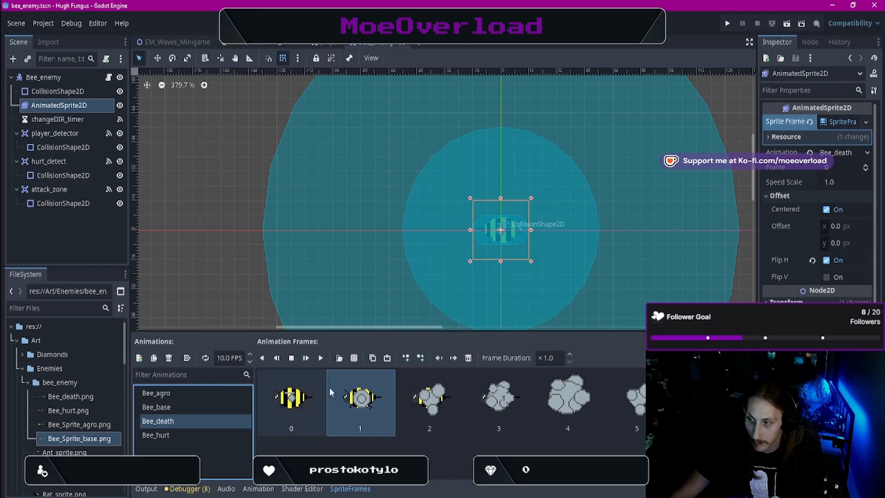
{"action": "left_click", "coordinate": [198, 392]}
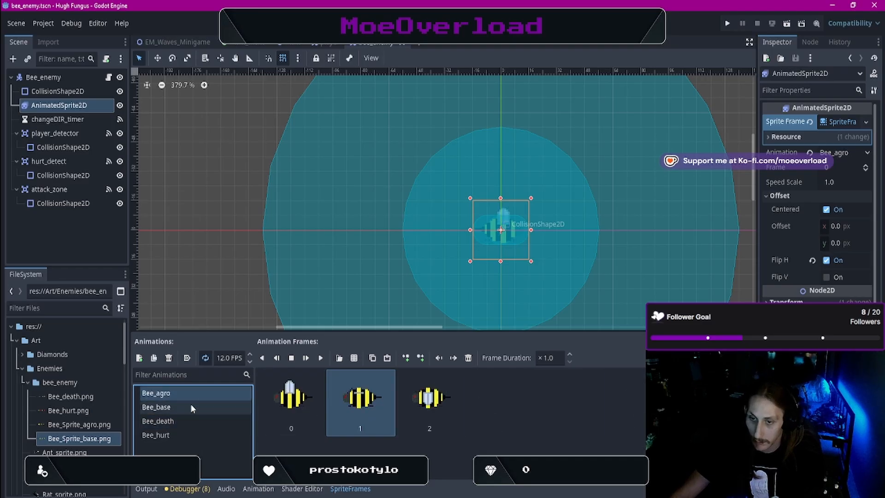
{"action": "left_click", "coordinate": [191, 406]}
{"action": "left_click", "coordinate": [187, 434]}
{"action": "left_click", "coordinate": [205, 358]}
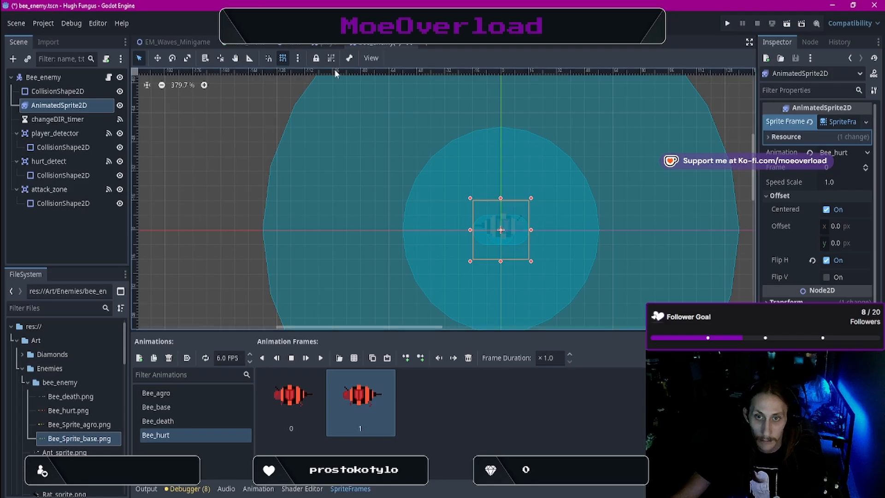
Playtest the non-looping hurt animation by running the project and fighting the bee, and close the game
{"action": "left_click", "coordinate": [728, 23]}
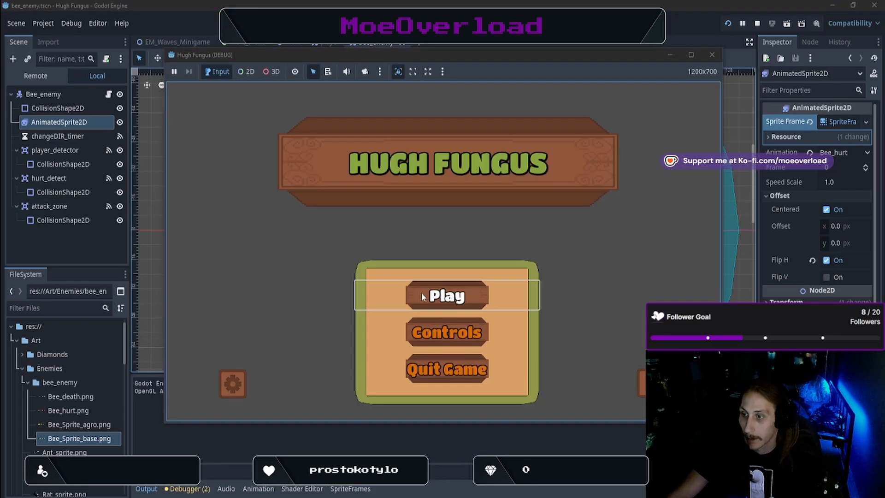
{"action": "left_click", "coordinate": [422, 297]}
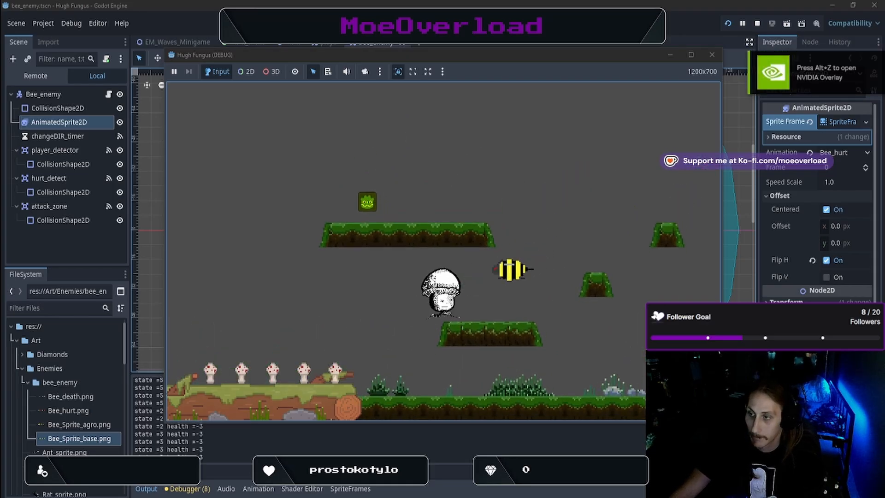
{"action": "key", "text": "d"}
{"action": "key", "text": "a"}
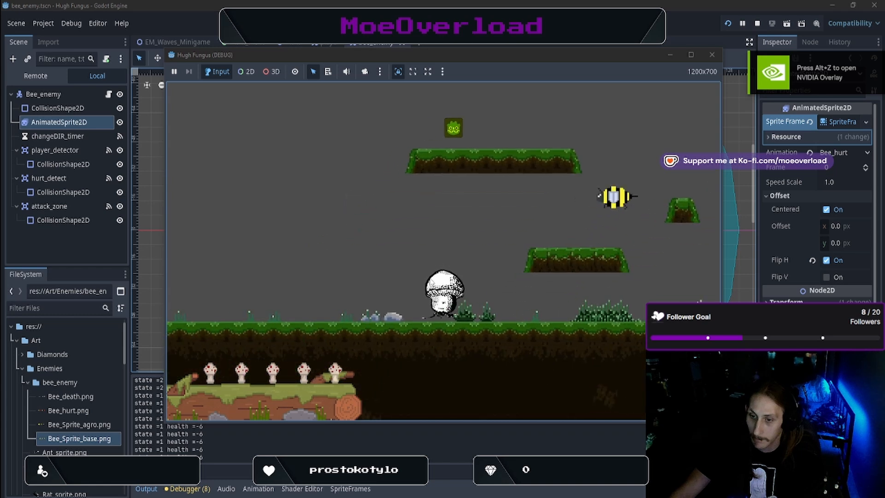
{"action": "left_click", "coordinate": [718, 55]}
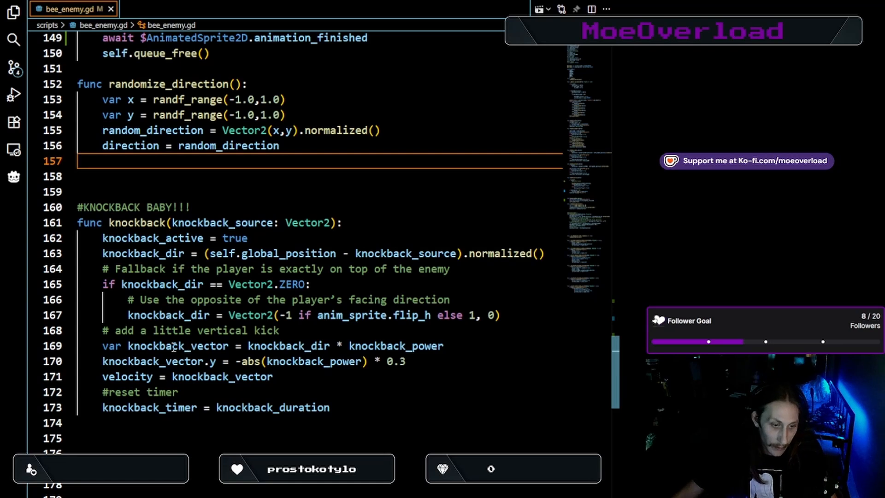
Add an if bee_health <= 0: check below the health decrement in _on_hurt_detect_body_entered
{"action": "scroll", "coordinate": [244, 397], "scroll_direction": "down", "scroll_amount": 1}
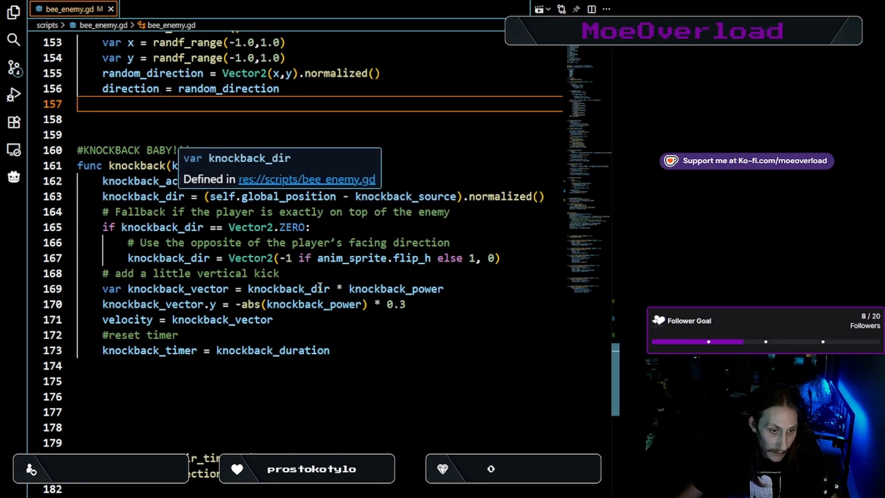
{"action": "scroll", "coordinate": [325, 379], "scroll_direction": "down", "scroll_amount": 6}
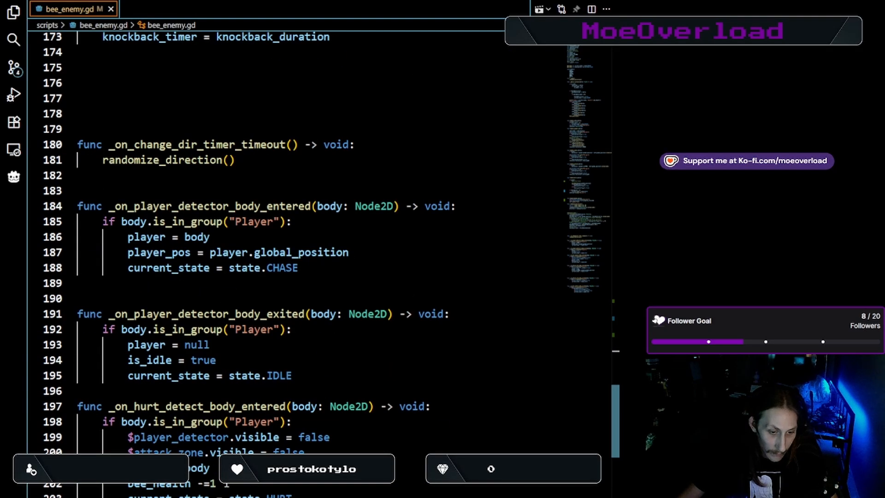
{"action": "scroll", "coordinate": [264, 451], "scroll_direction": "down", "scroll_amount": 3}
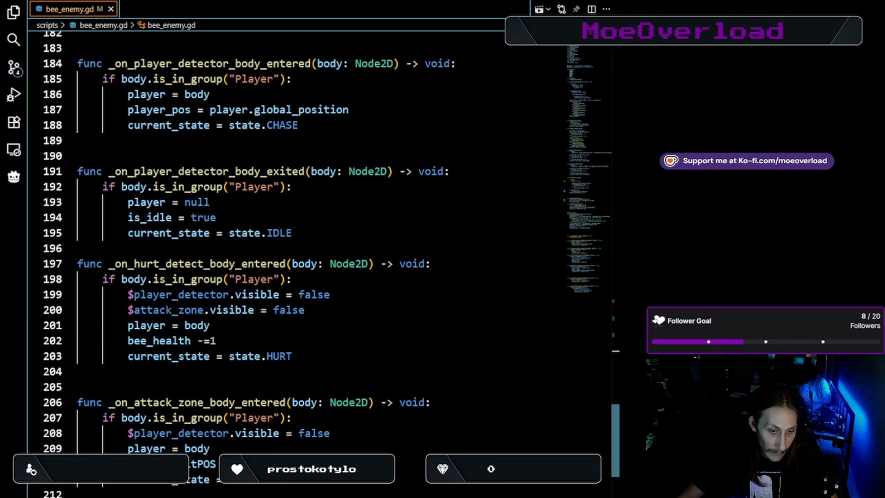
{"action": "left_click", "coordinate": [225, 340]}
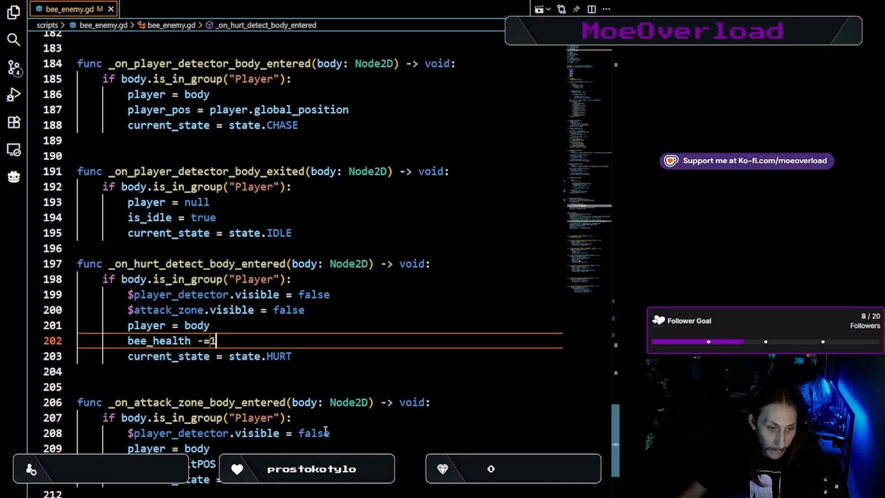
{"action": "key", "text": "Return"}
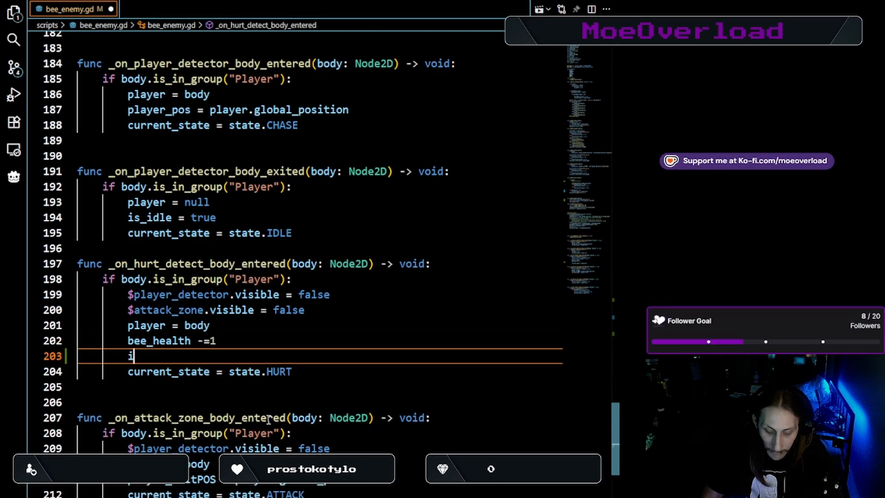
{"action": "type", "text": "if"}
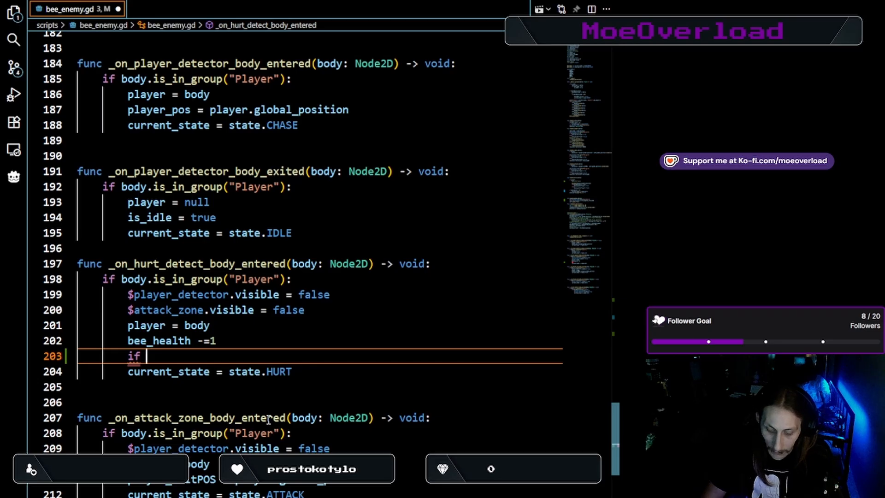
{"action": "type", "text": " bee"}
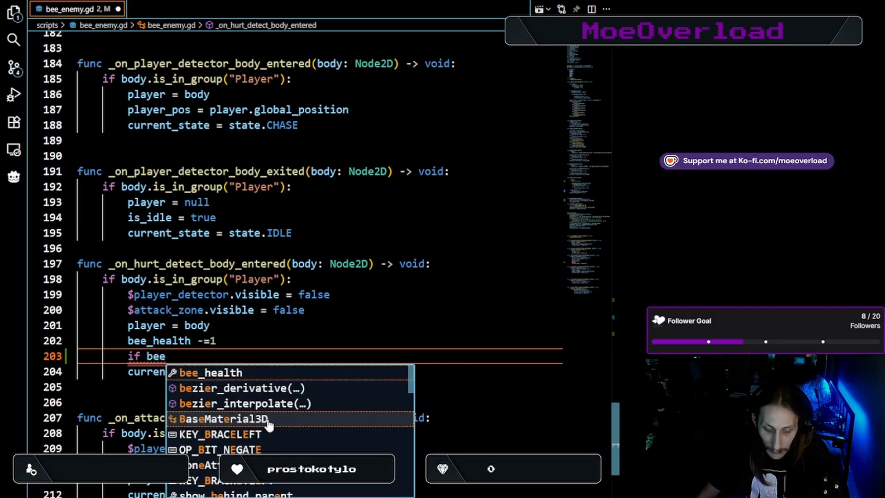
{"action": "key", "text": "Tab"}
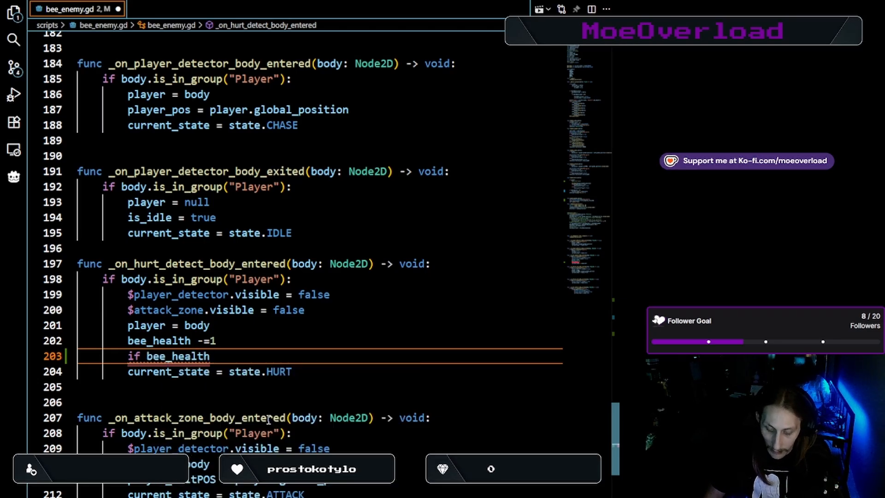
{"action": "type", "text": "<= "}
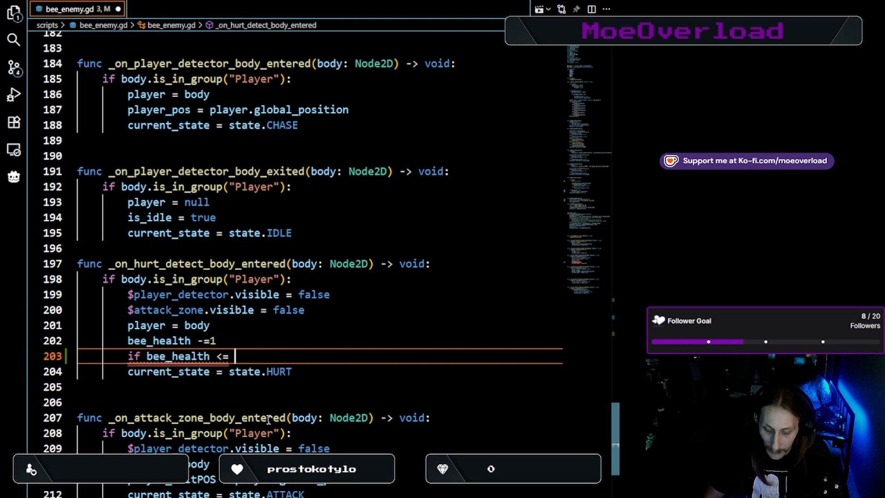
{"action": "type", "text": "0:"}
{"action": "key", "text": "Return"}
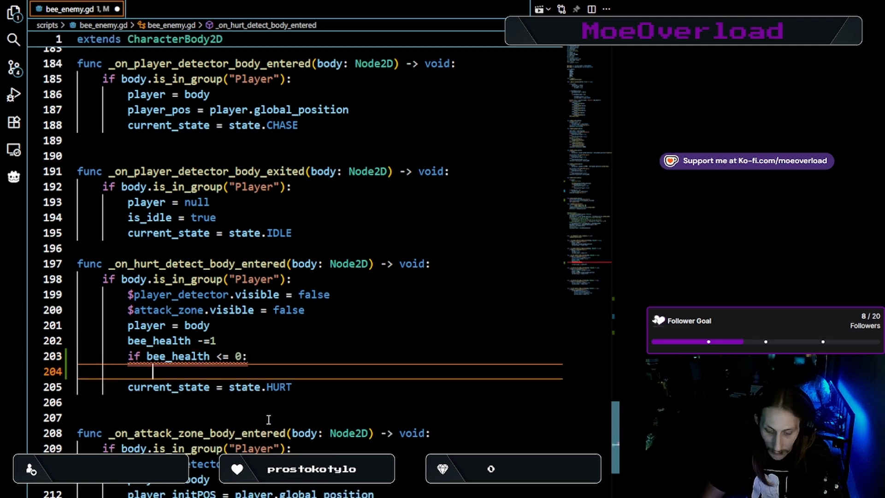
Assign state.DEATH to current_state inside the new health check and save the script
{"action": "type", "text": "curr"}
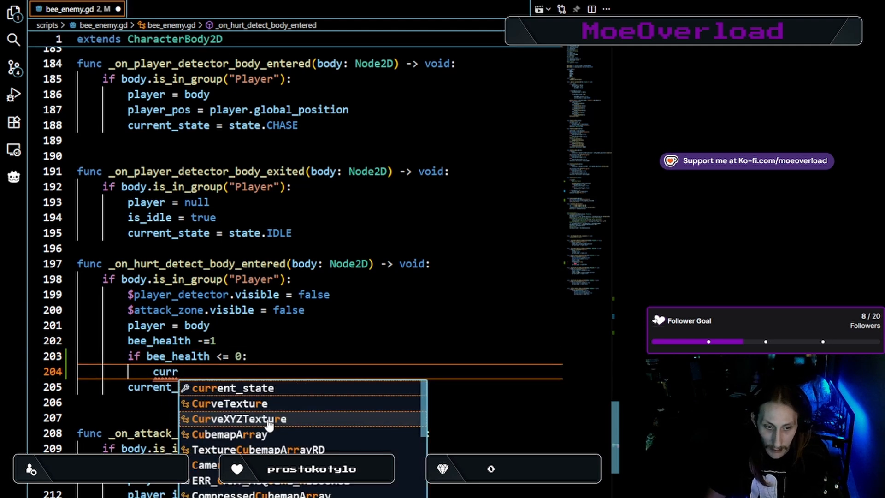
{"action": "key", "text": "Tab"}
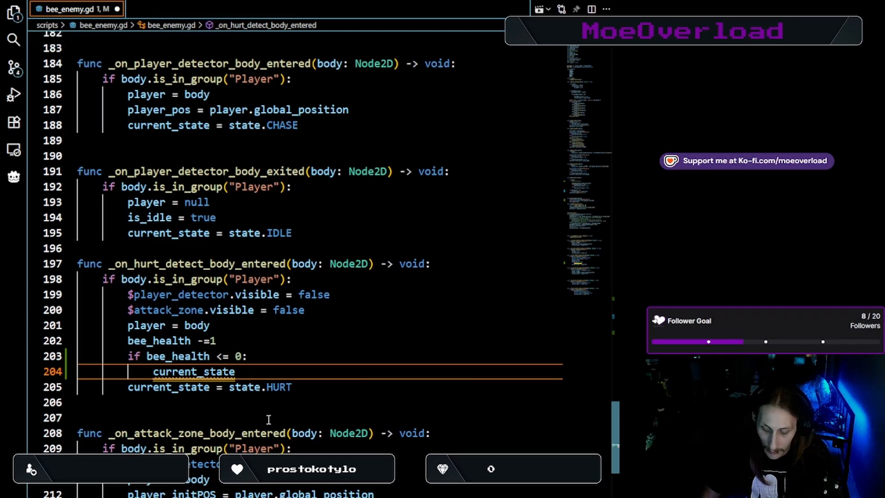
{"action": "type", "text": "= state."}
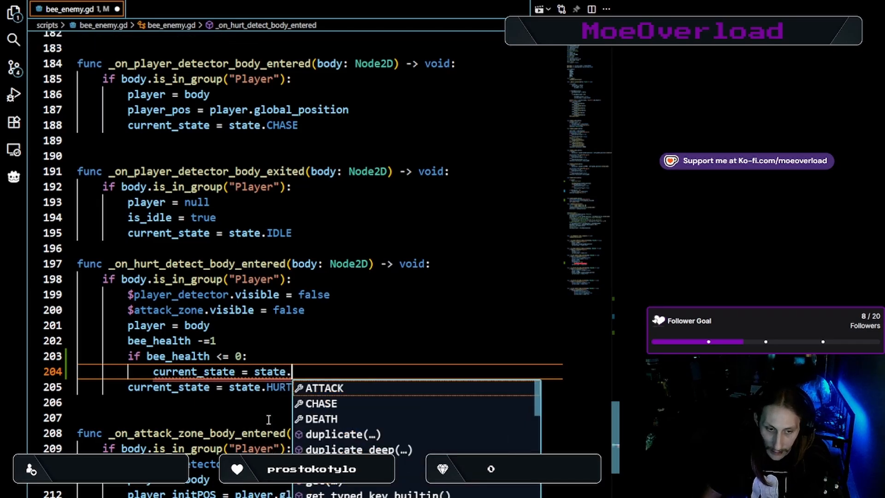
{"action": "key", "text": "Down"}
{"action": "key", "text": "Down"}
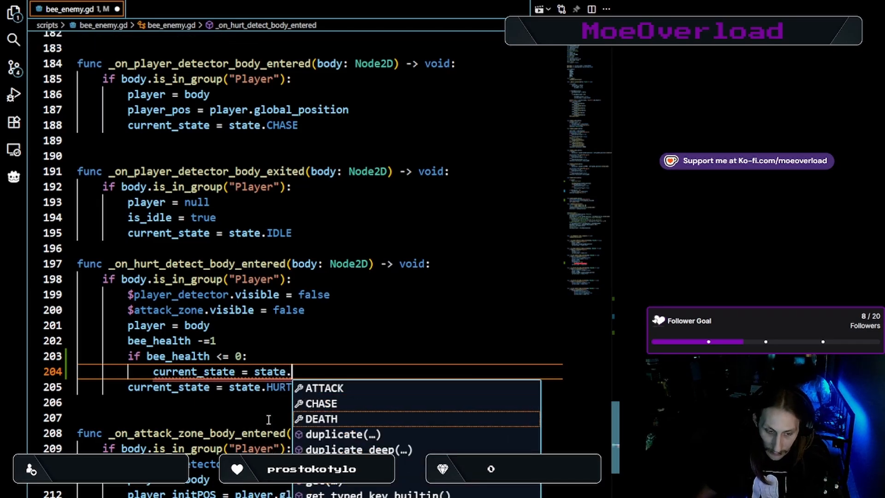
{"action": "key", "text": "Tab"}
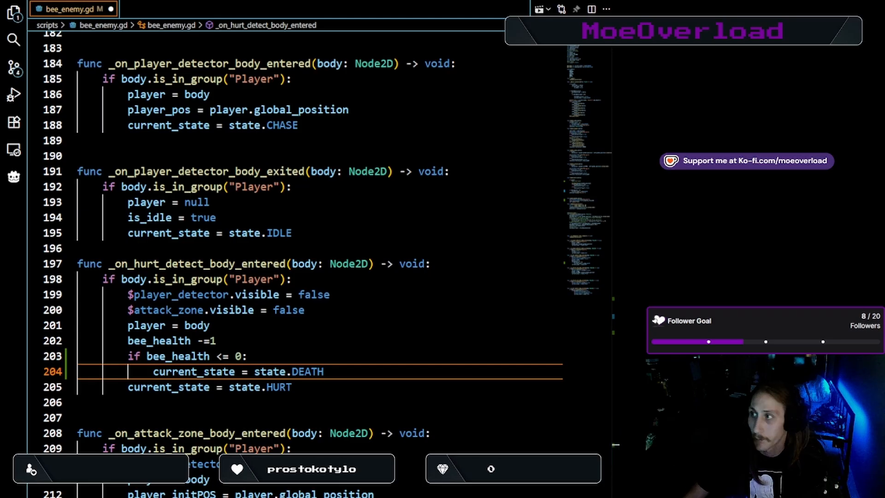
{"action": "key", "text": "ctrl+s"}
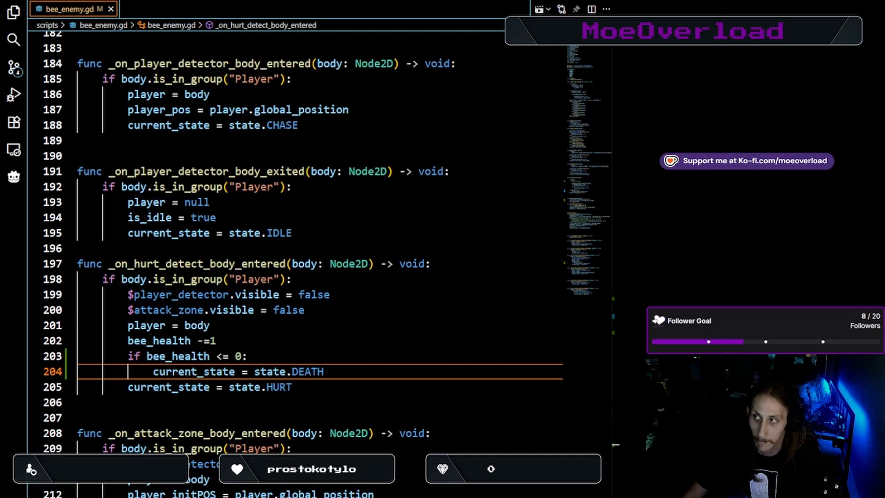
Insert a print call containing the word finished after the animation_finished await in handle_death
{"action": "scroll", "coordinate": [295, 248], "scroll_direction": "up", "scroll_amount": 7}
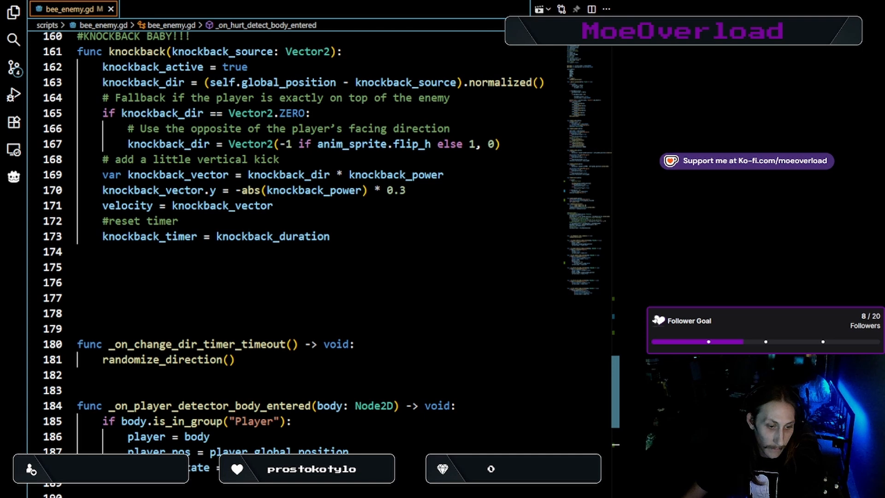
{"action": "scroll", "coordinate": [295, 249], "scroll_direction": "up", "scroll_amount": 10}
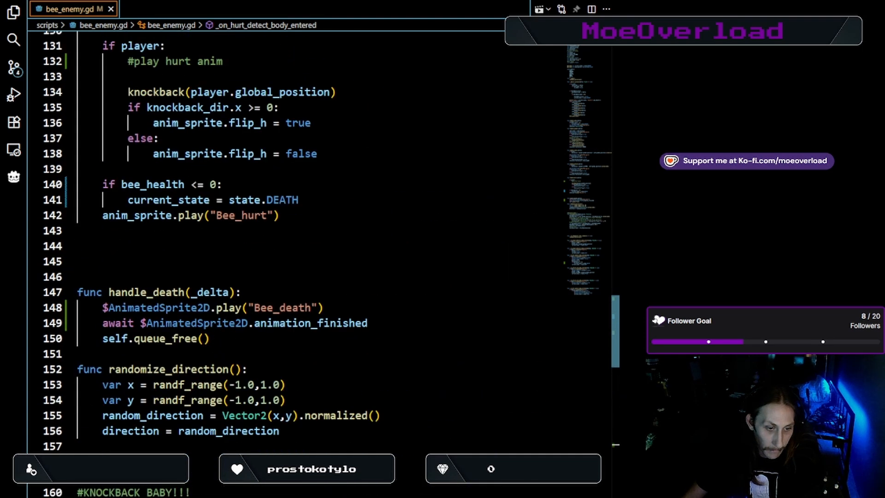
{"action": "left_click", "coordinate": [259, 344]}
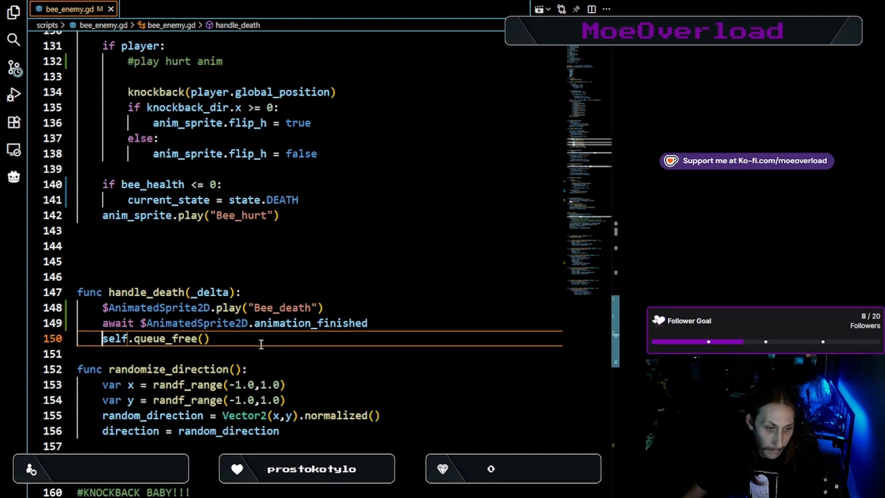
{"action": "left_click", "coordinate": [381, 318]}
{"action": "key", "text": "Return"}
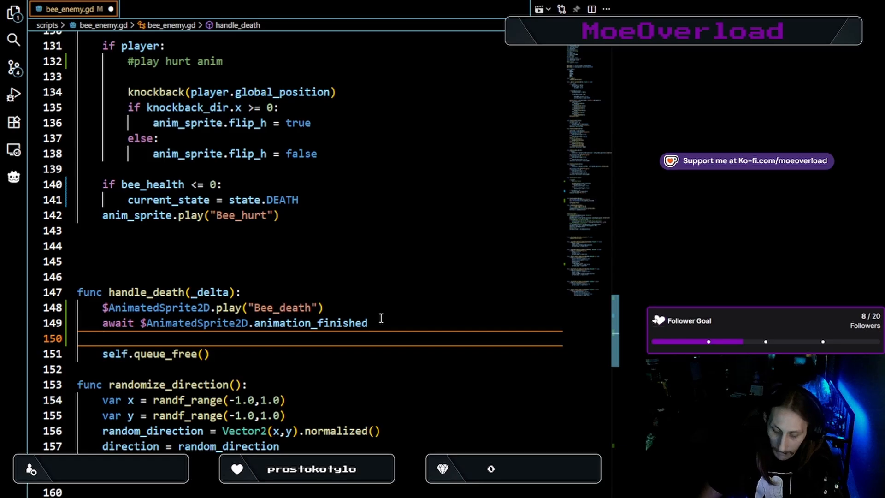
{"action": "type", "text": "pri"}
{"action": "type", "text": "nt(fini"}
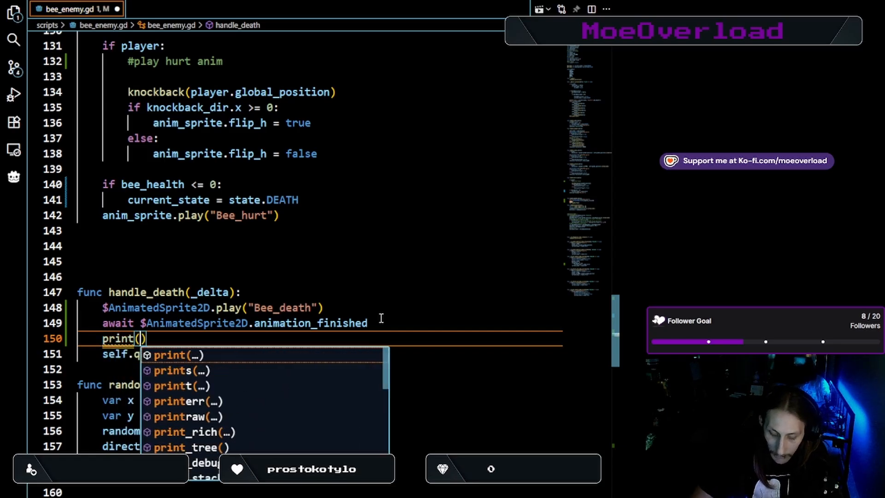
{"action": "type", "text": "shed"}
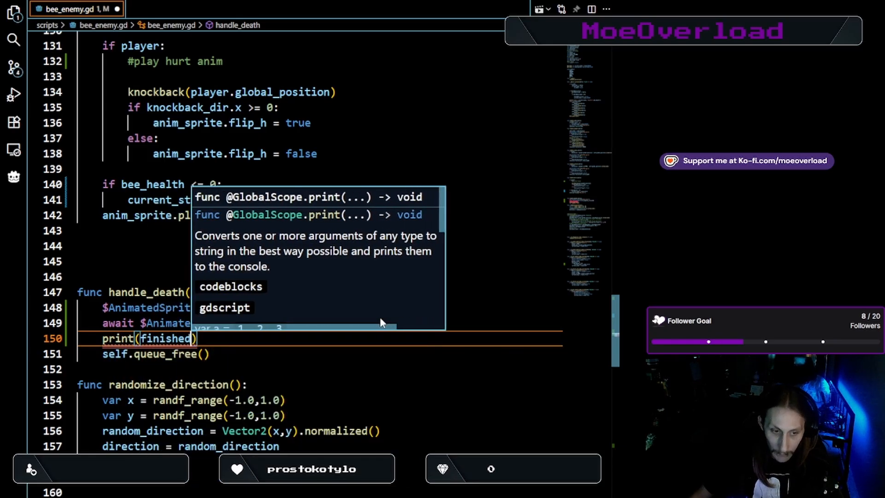
Wrap the word finished in double quotes inside the print call and save the script
{"action": "left_click", "coordinate": [139, 338]}
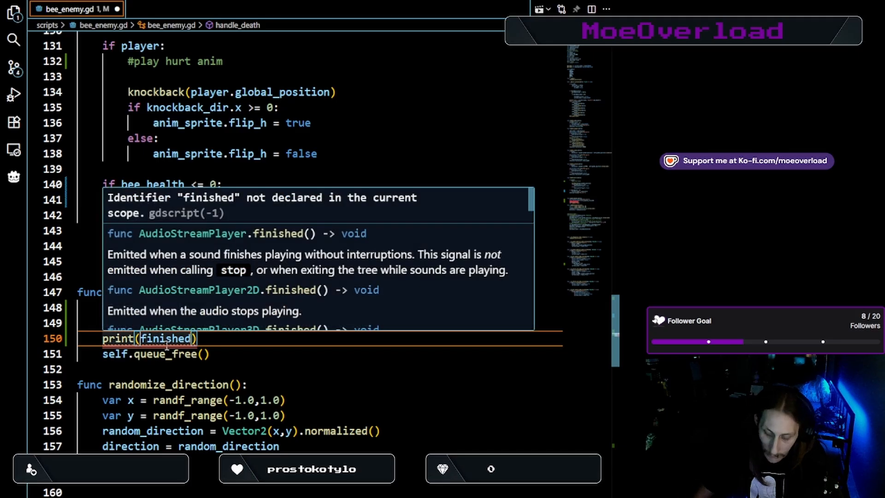
{"action": "type", "text": "\""}
{"action": "key", "text": "Right"}
{"action": "key", "text": "Right"}
{"action": "key", "text": "Right"}
{"action": "key", "text": "Right"}
{"action": "key", "text": "Right"}
{"action": "key", "text": "Right"}
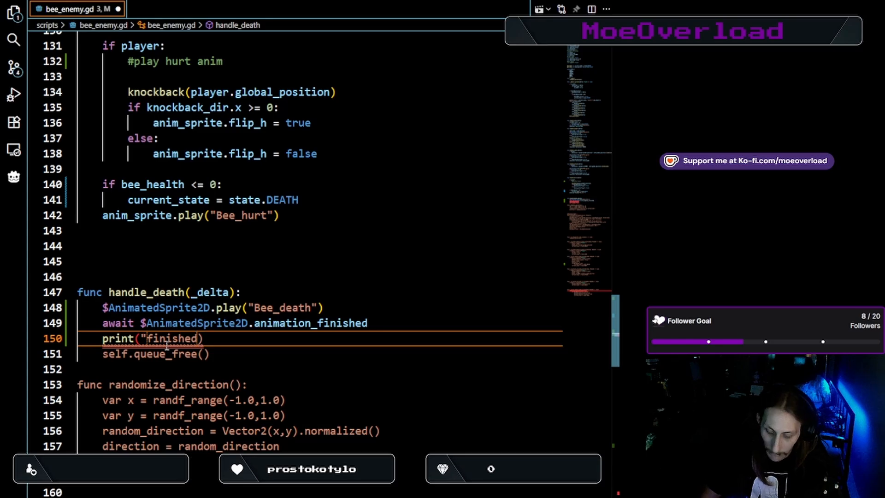
{"action": "type", "text": "\""}
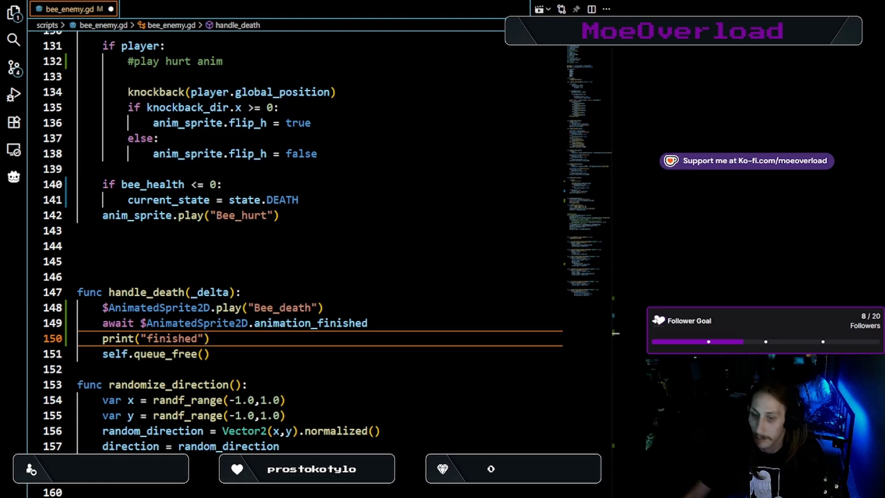
{"action": "key", "text": "ctrl+s"}
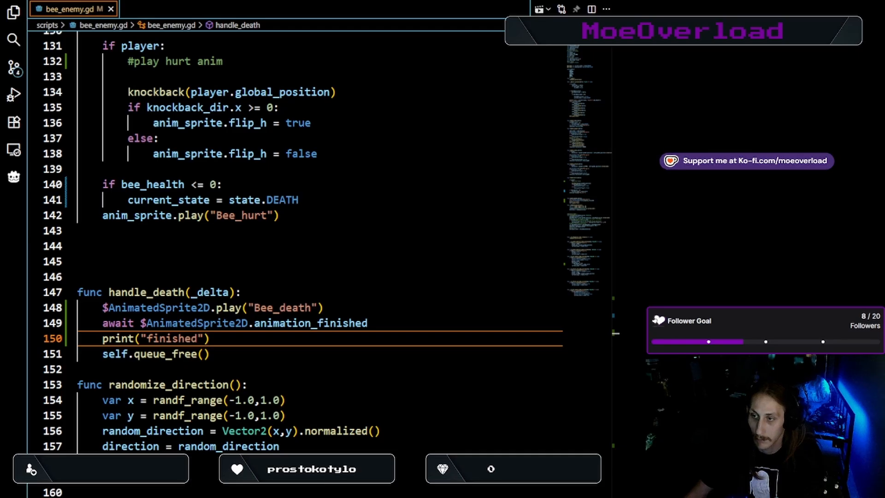
Move the bee_health check and the Bee_hurt play line to the beginning of handle_hurt, above the player check
{"action": "scroll", "coordinate": [295, 230], "scroll_direction": "up", "scroll_amount": 3}
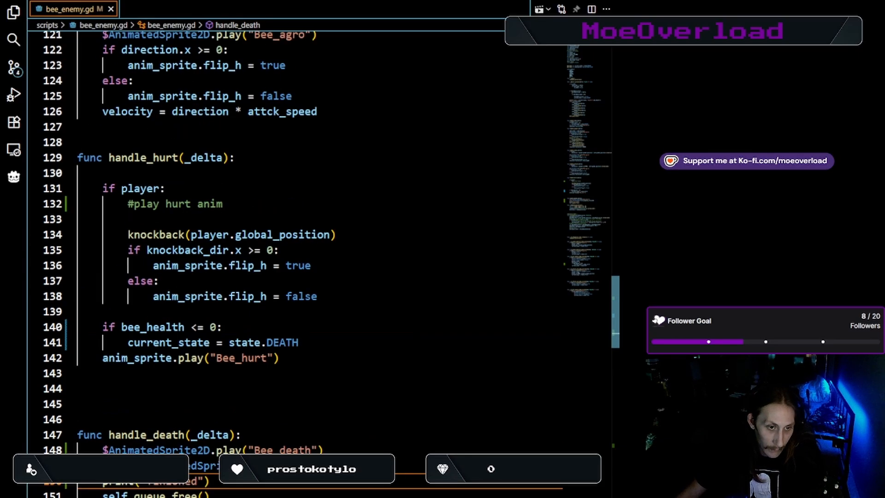
{"action": "scroll", "coordinate": [295, 258], "scroll_direction": "down", "scroll_amount": 7}
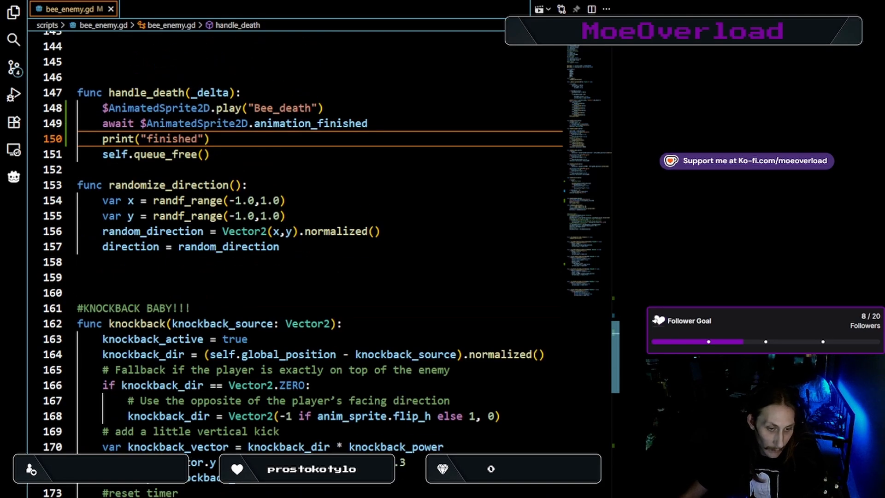
{"action": "scroll", "coordinate": [295, 258], "scroll_direction": "down", "scroll_amount": 2}
{"action": "scroll", "coordinate": [295, 258], "scroll_direction": "up", "scroll_amount": 7}
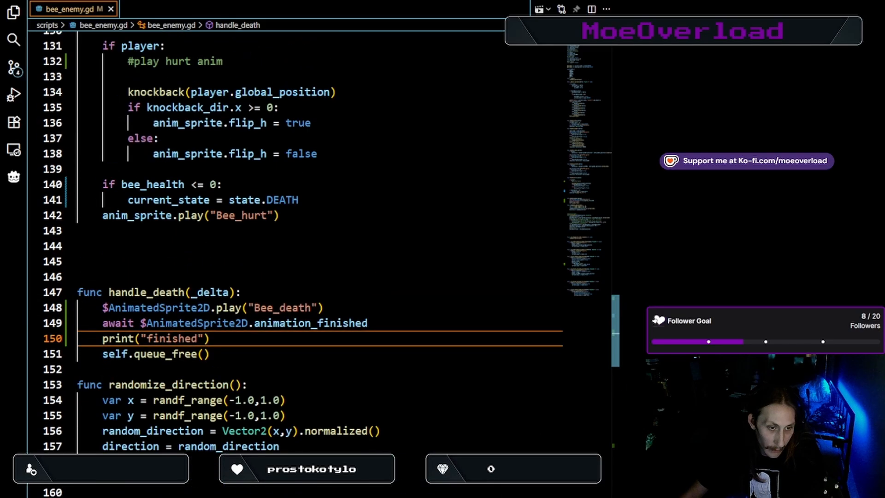
{"action": "scroll", "coordinate": [295, 258], "scroll_direction": "up", "scroll_amount": 8}
{"action": "scroll", "coordinate": [295, 258], "scroll_direction": "down", "scroll_amount": 3}
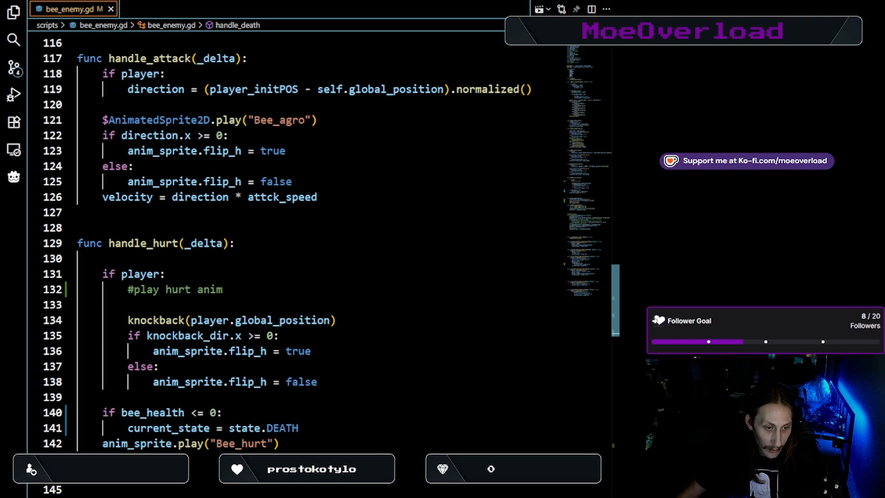
{"action": "left_click_drag", "start_coordinate": [102, 411], "coordinate": [281, 443]}
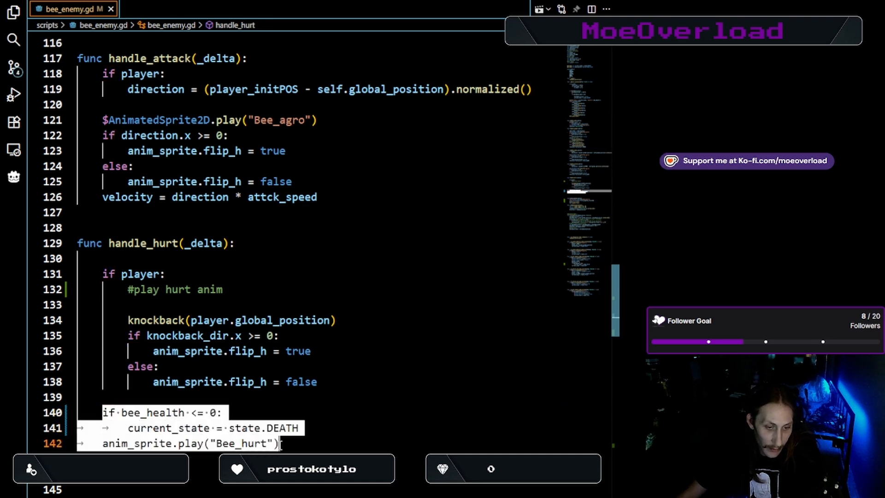
{"action": "left_click_drag", "start_coordinate": [160, 424], "coordinate": [106, 259]}
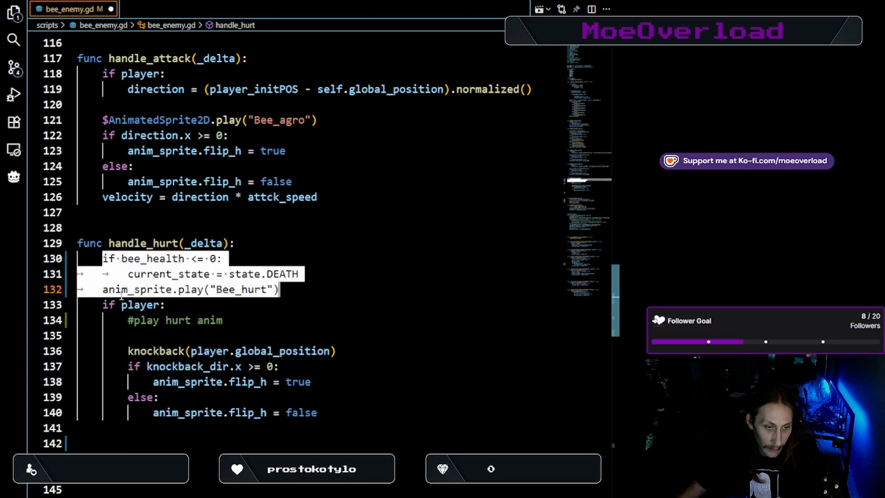
Indent the player check, the knockback call and the knockback_dir.x condition one level further in handle_hurt
{"action": "left_click", "coordinate": [105, 304]}
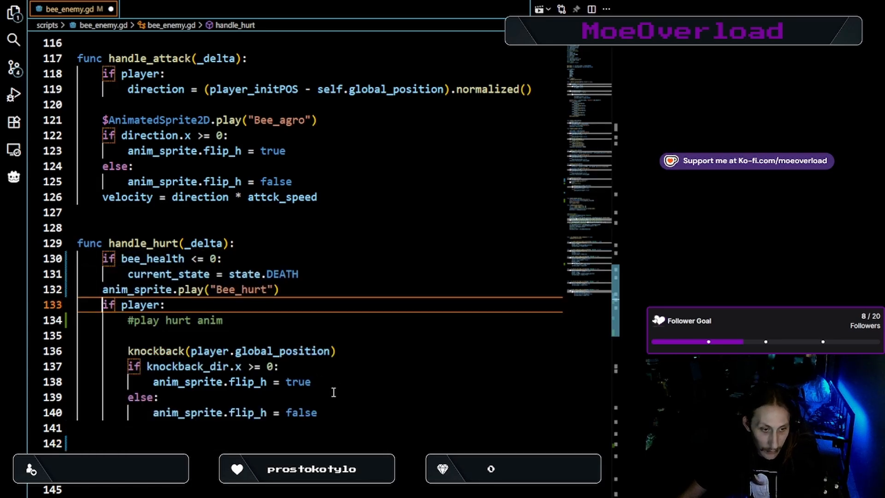
{"action": "key", "text": "Tab"}
{"action": "left_click", "coordinate": [125, 320]}
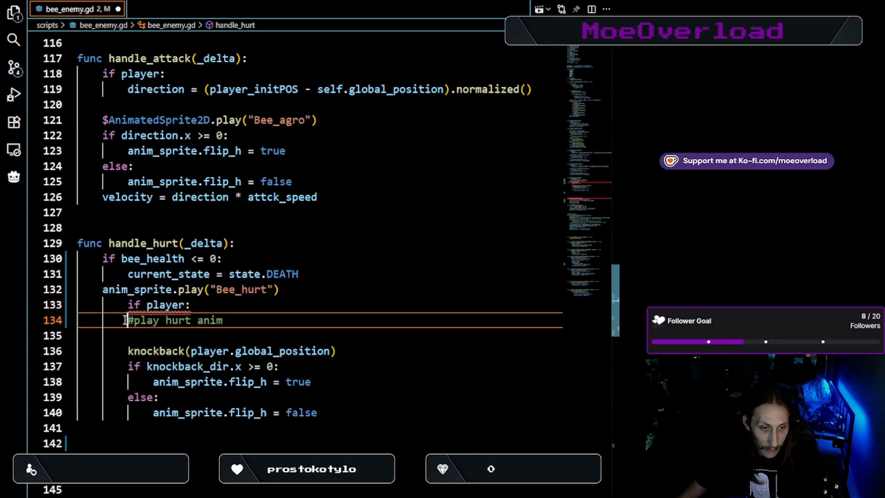
{"action": "left_click", "coordinate": [129, 351]}
{"action": "key", "text": "Tab"}
{"action": "left_click", "coordinate": [129, 365]}
{"action": "key", "text": "Tab"}
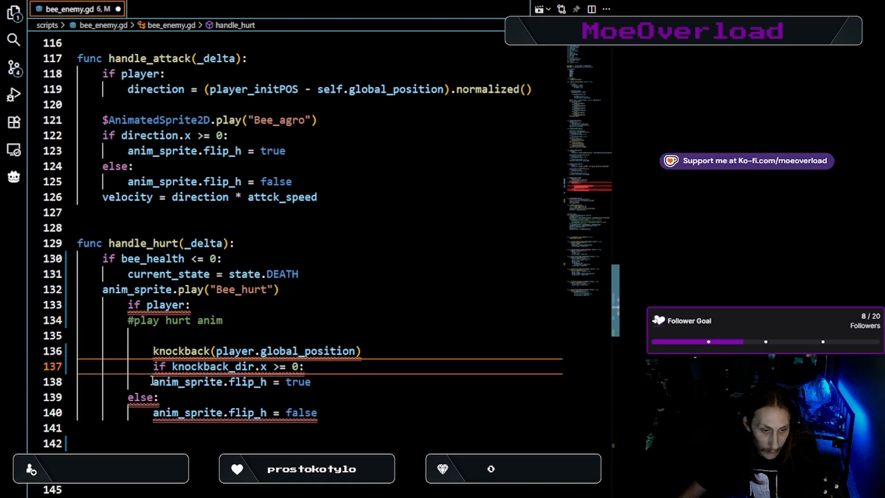
Indent the two flip_h assignments and their else one level further, and remove the blank line above the knockback call
{"action": "left_click", "coordinate": [130, 382]}
{"action": "key", "text": "Tab"}
{"action": "left_click", "coordinate": [131, 396]}
{"action": "key", "text": "Tab"}
{"action": "left_click", "coordinate": [149, 412]}
{"action": "key", "text": "Tab"}
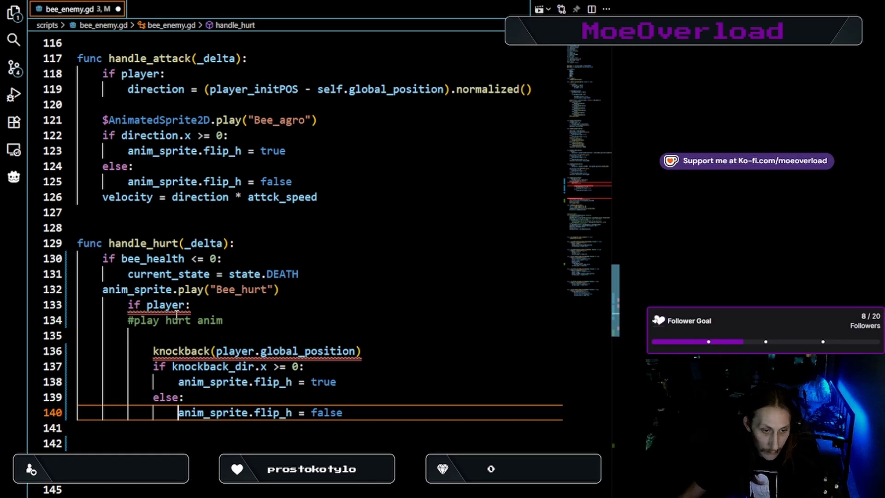
{"action": "left_click", "coordinate": [163, 337]}
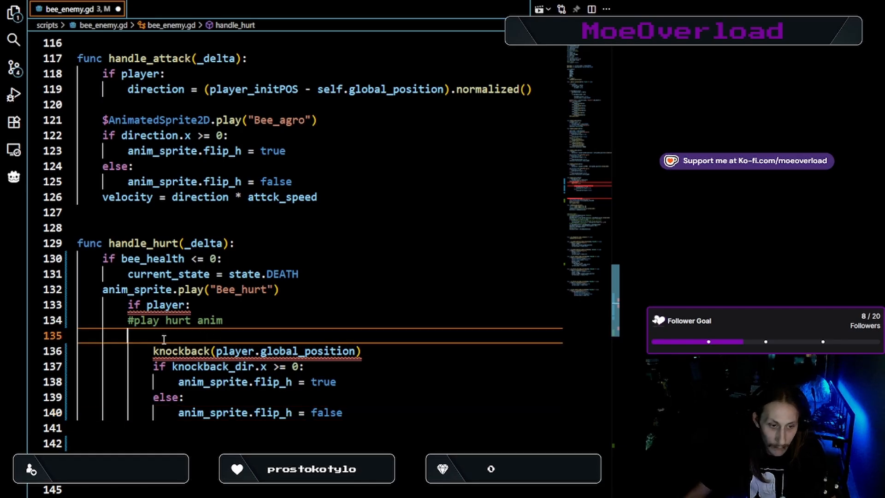
{"action": "key", "text": "BackSpace"}
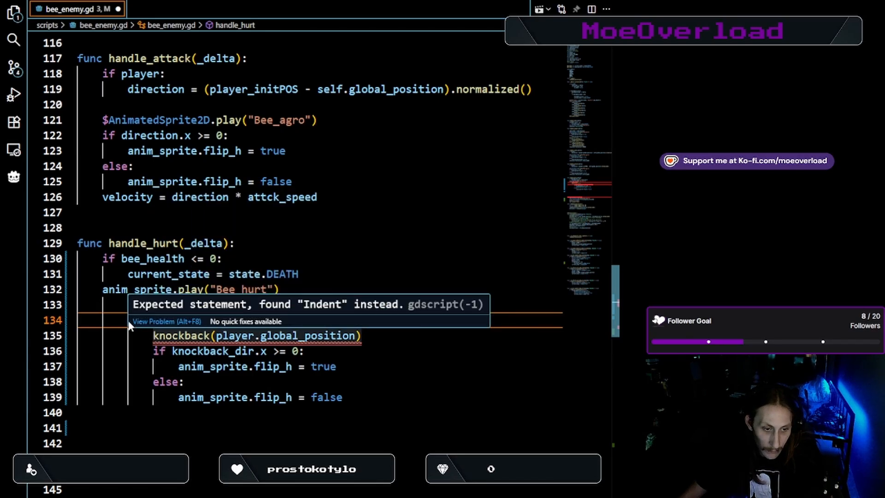
{"action": "left_click", "coordinate": [152, 336]}
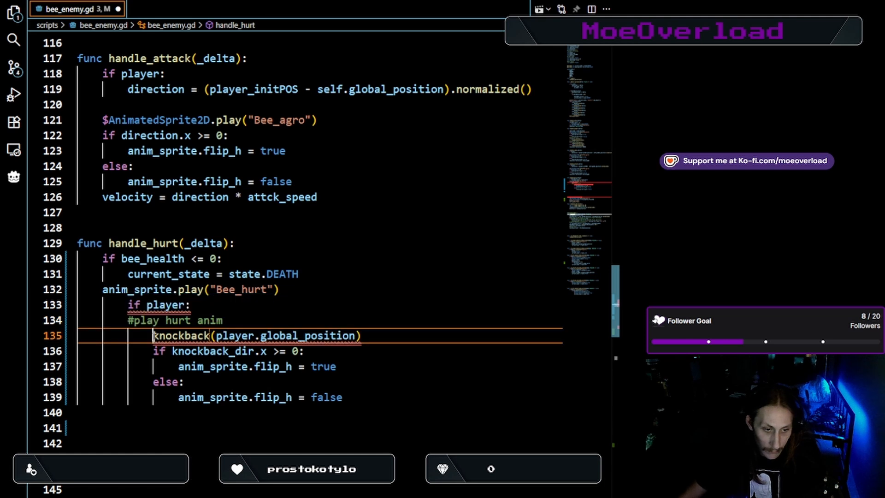
{"action": "key", "text": "BackSpace"}
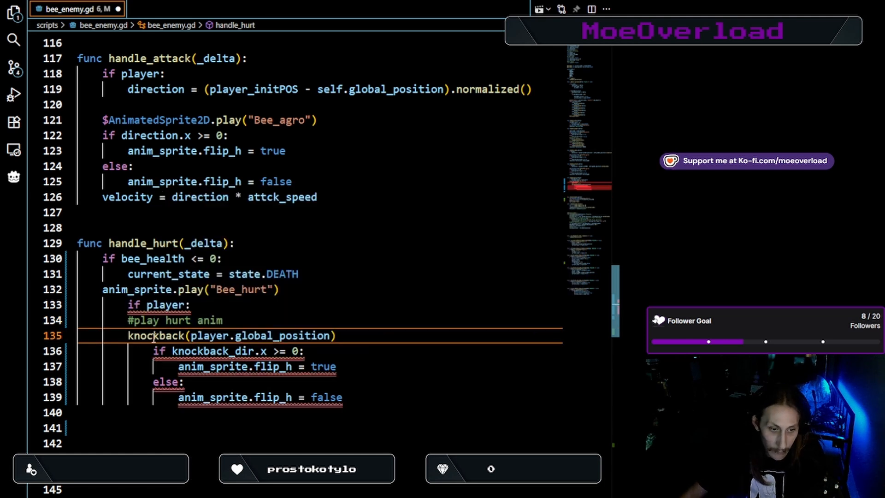
{"action": "left_click", "coordinate": [192, 305]}
{"action": "left_click", "coordinate": [128, 333]}
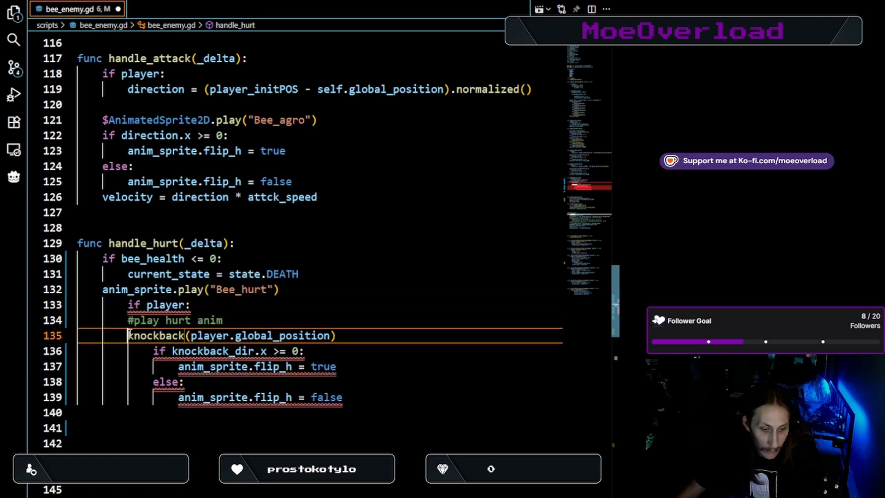
{"action": "key", "text": "Tab"}
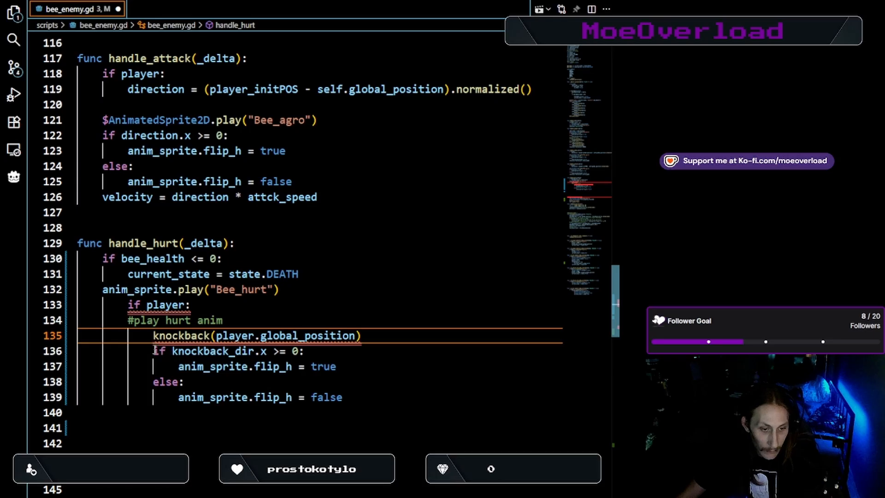
Indent the play hurt anim comment one level further so it aligns with the knockback call
{"action": "left_click", "coordinate": [226, 320]}
{"action": "left_click", "coordinate": [127, 321]}
{"action": "key", "text": "Tab"}
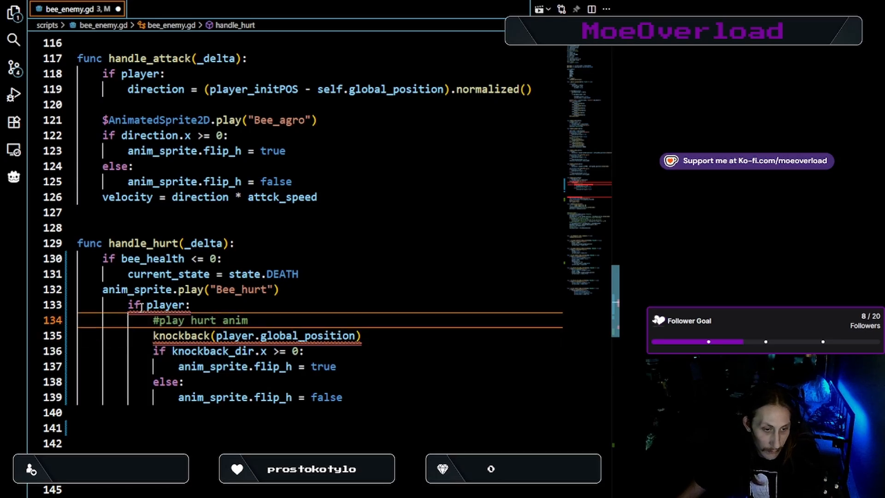
Move the Bee_hurt play line to the end of handle_hurt, outdent it to the function's base level, and save the script
{"action": "left_click", "coordinate": [129, 306]}
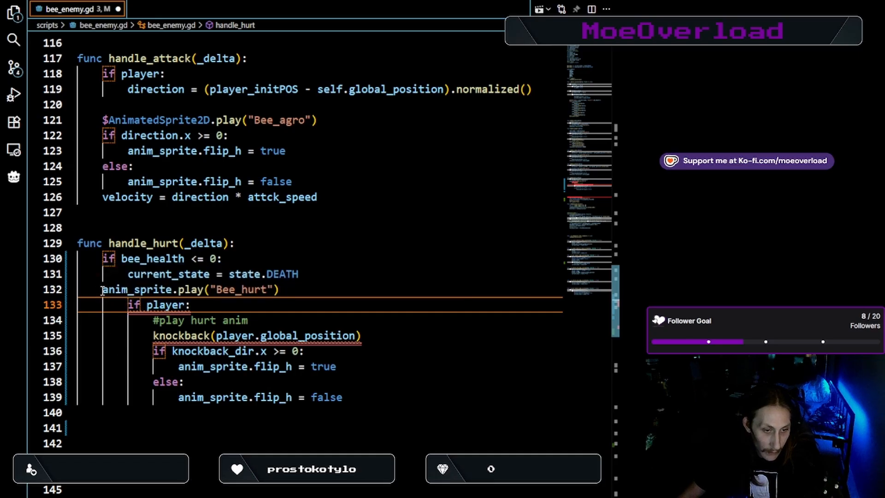
{"action": "left_click_drag", "start_coordinate": [104, 290], "coordinate": [292, 287]}
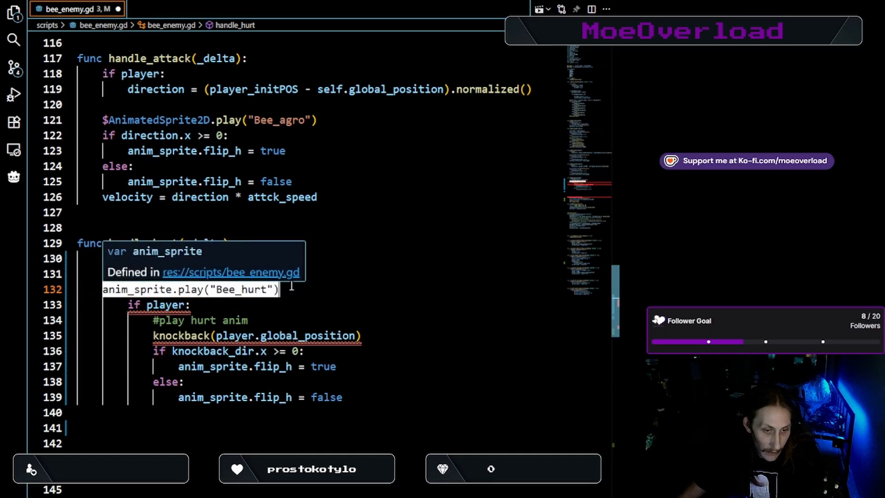
{"action": "left_click_drag", "start_coordinate": [119, 418], "coordinate": [121, 417]}
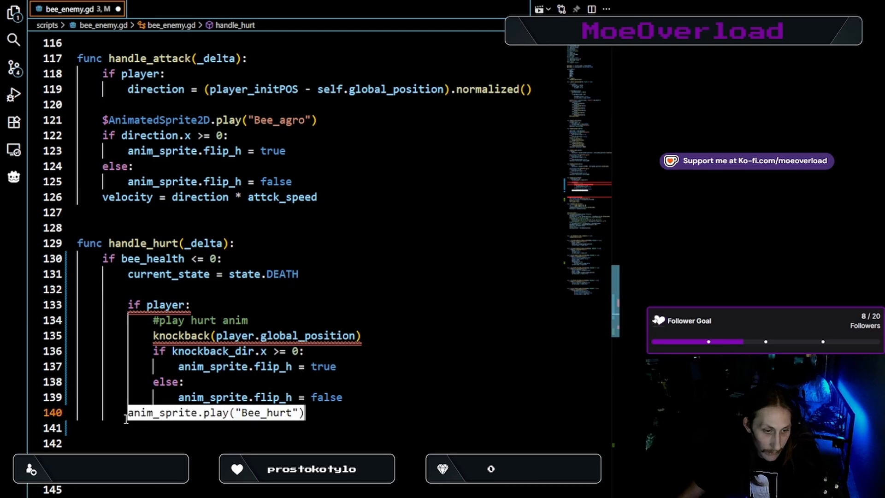
{"action": "left_click", "coordinate": [128, 412]}
{"action": "key", "text": "shift+Tab"}
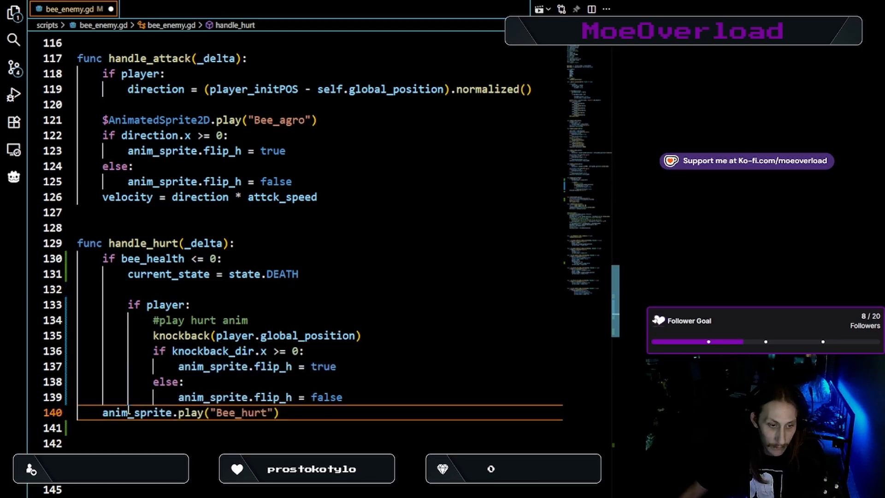
{"action": "key", "text": "ctrl+s"}
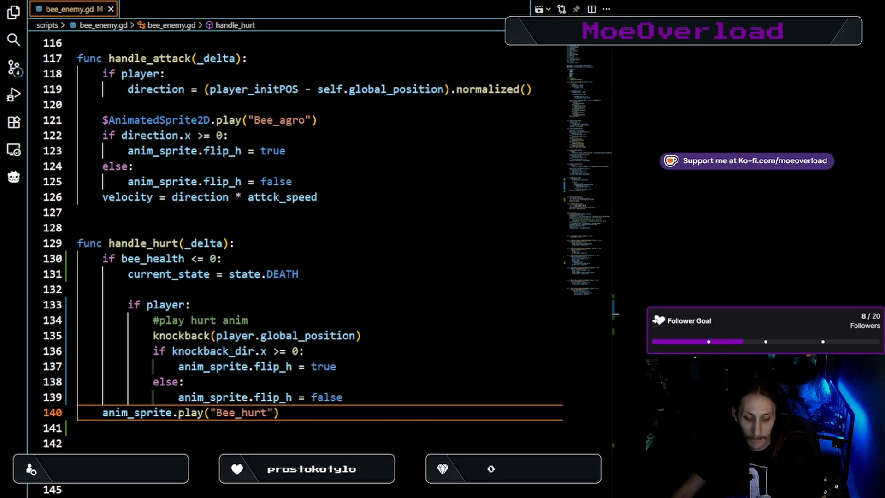
Switch to the Godot game window and move the mushroom against the bee to test its hurt and death behaviour
{"action": "key", "text": "alt+Tab"}
{"action": "left_click", "coordinate": [432, 291]}
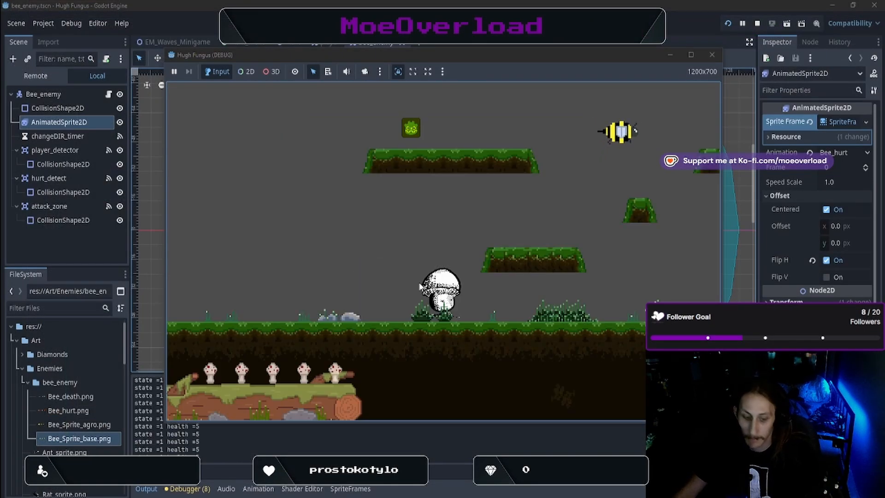
{"action": "key", "text": "Right"}
{"action": "key", "text": "space"}
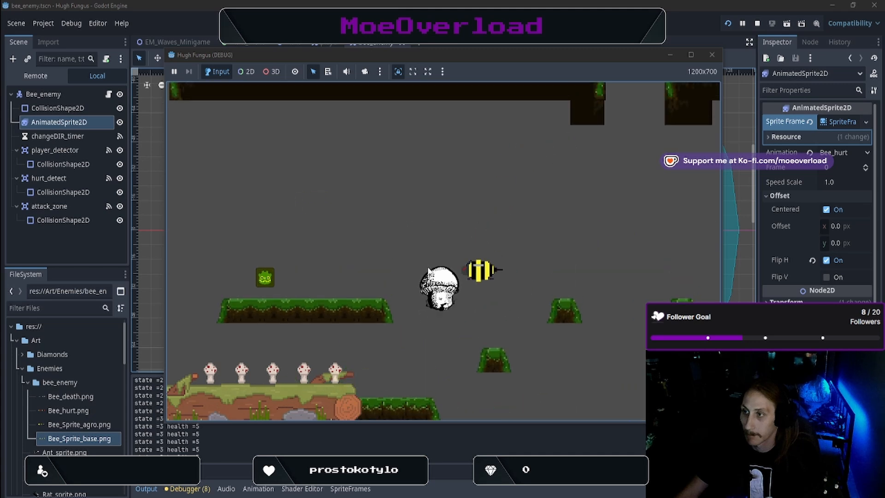
{"action": "key", "text": "Left"}
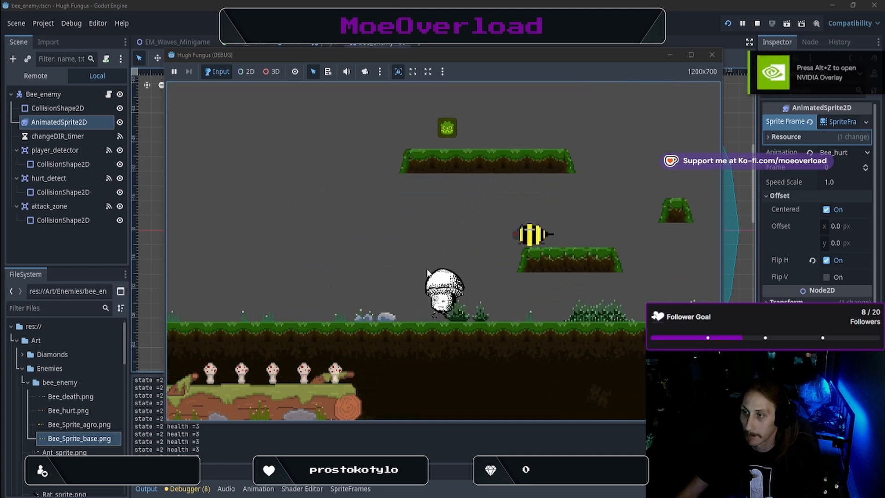
{"action": "key", "text": "Left"}
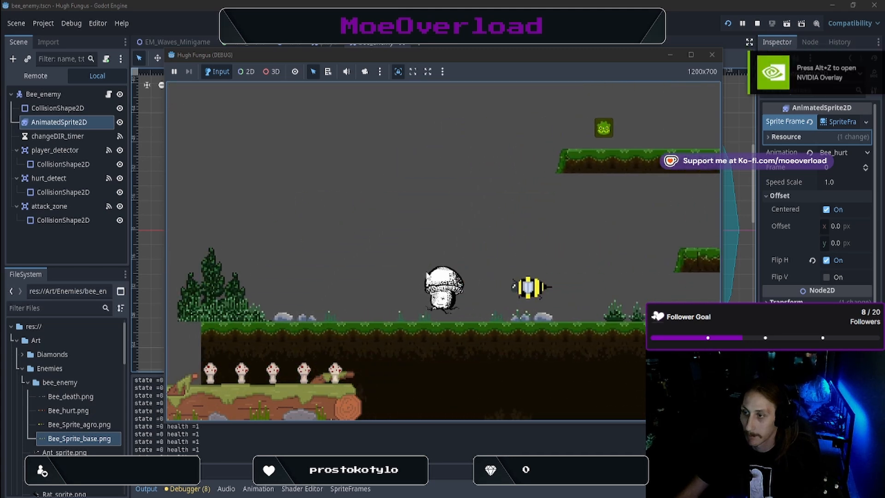
{"action": "key", "text": "Left"}
{"action": "key", "text": "Left"}
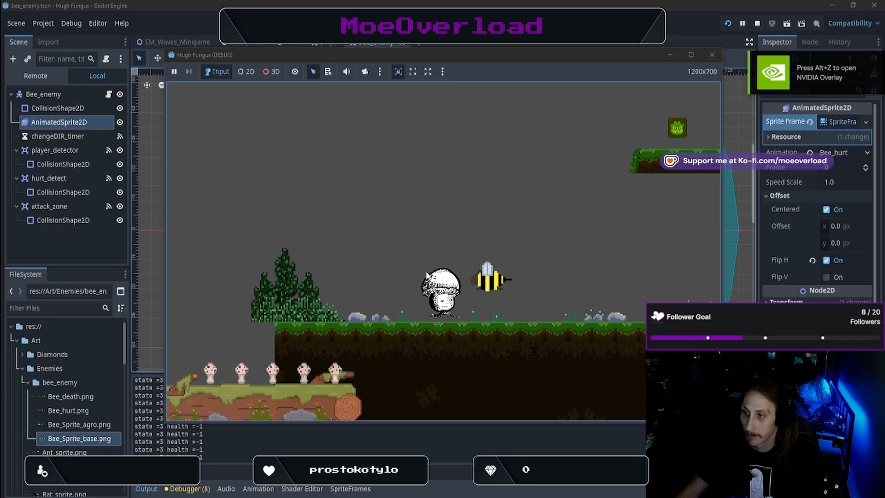
{"action": "key", "text": "Right"}
{"action": "key", "text": "Right"}
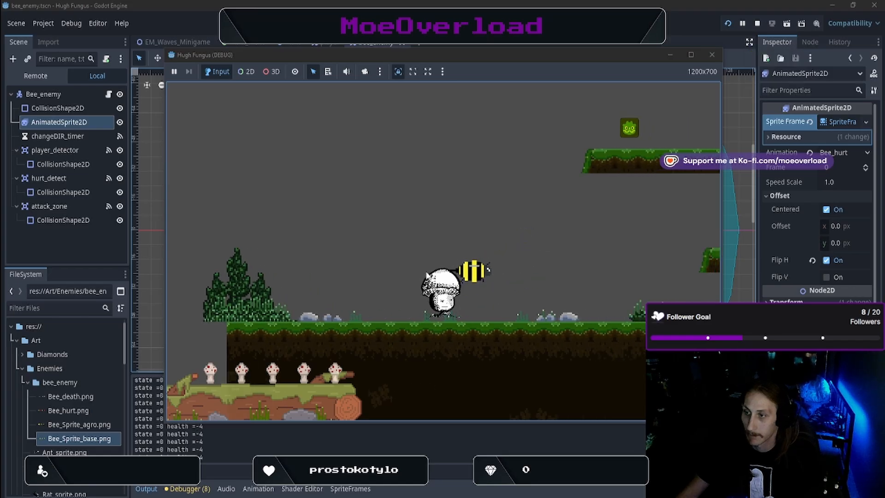
{"action": "key", "text": "Right"}
{"action": "key", "text": "Right"}
{"action": "key", "text": "Left"}
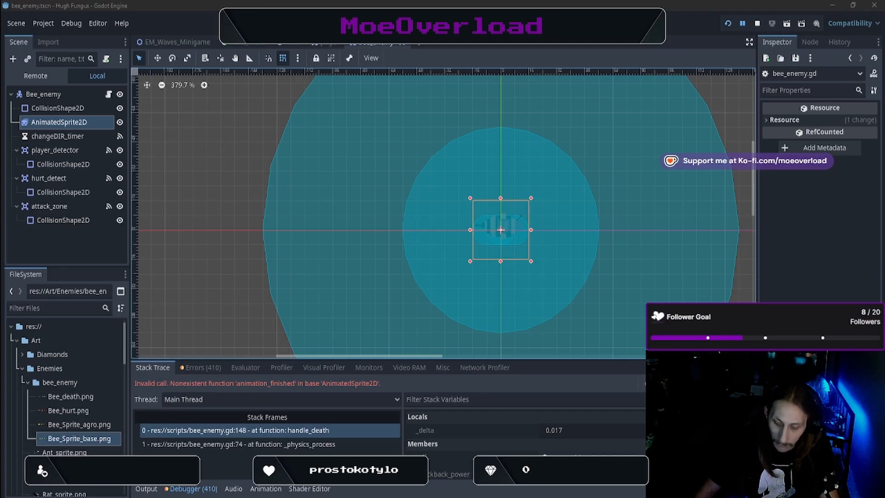
Reload the Godot project and start playing from the game's title menu
{"action": "left_click", "coordinate": [718, 15]}
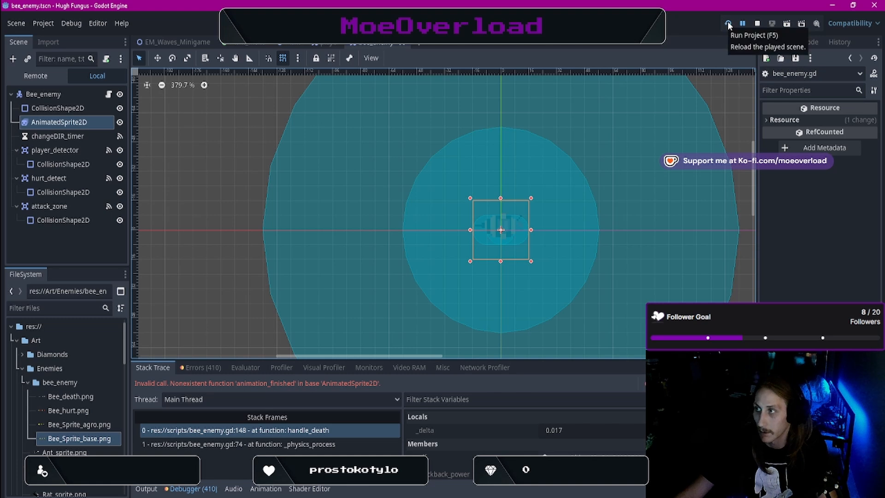
{"action": "left_click", "coordinate": [727, 23]}
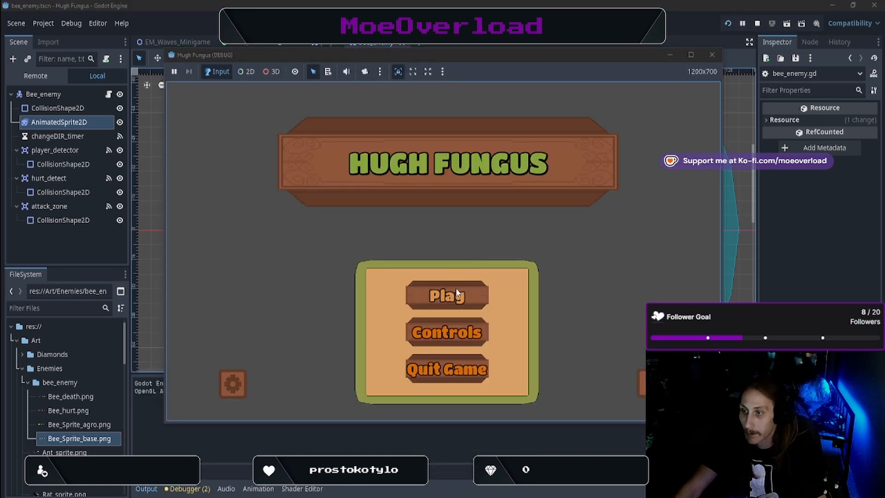
{"action": "left_click", "coordinate": [457, 294]}
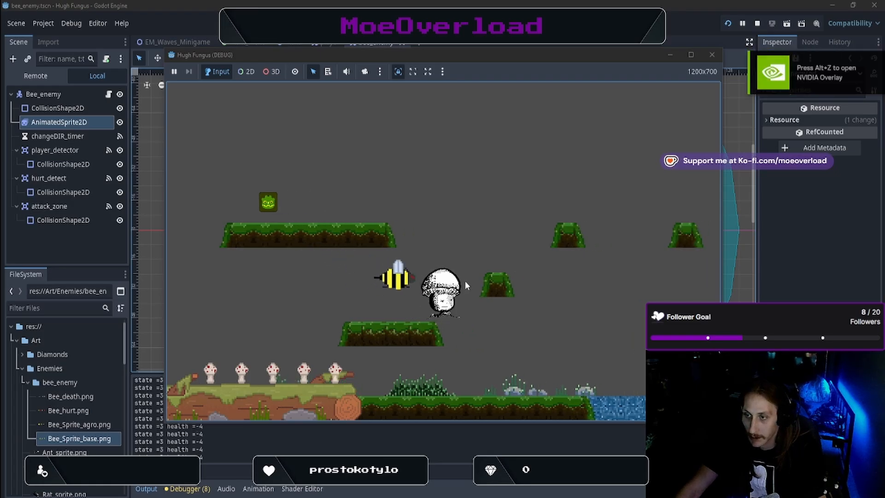
Move and jump the mushroom around the bee to examine its state and health output after repeated hits
{"action": "key", "text": "a"}
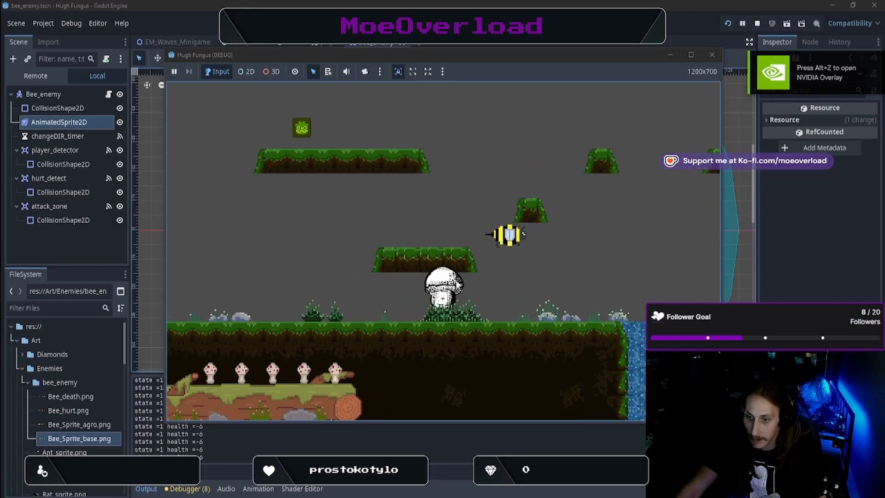
{"action": "key", "text": "d"}
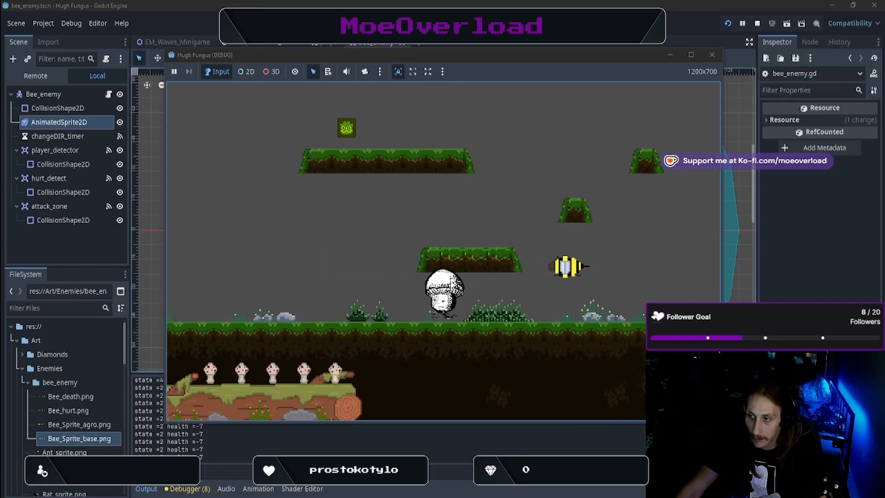
{"action": "key", "text": "d"}
{"action": "key", "text": "a"}
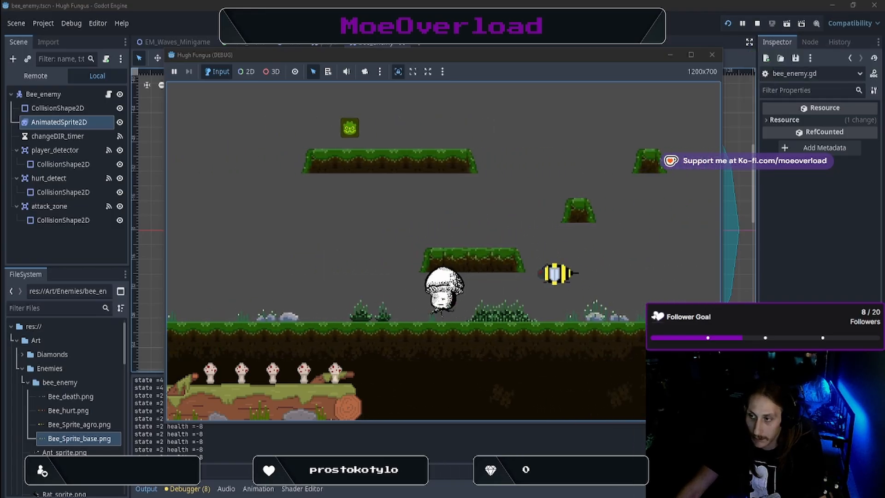
{"action": "key", "text": "d"}
{"action": "key", "text": "space"}
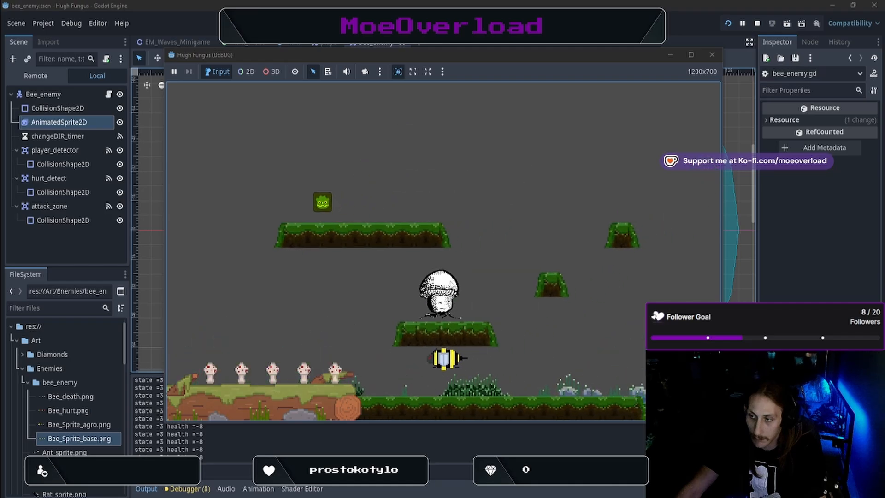
{"action": "key", "text": "a"}
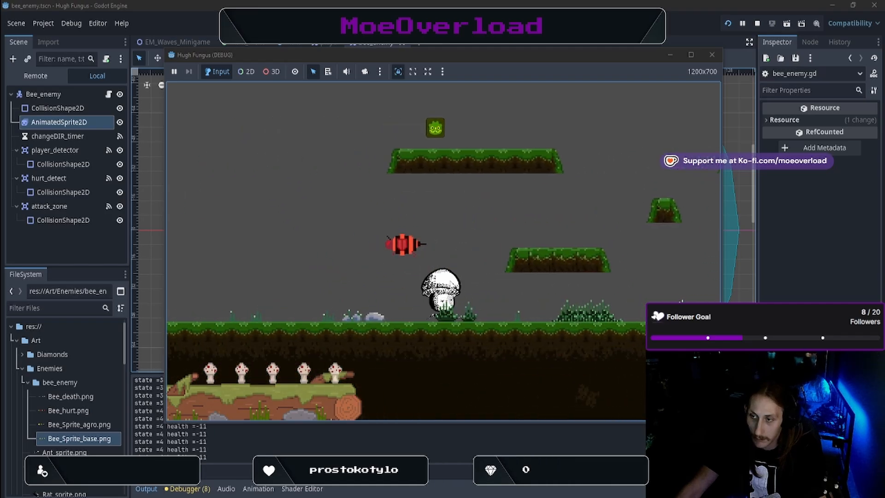
{"action": "key", "text": "d"}
{"action": "key", "text": "a"}
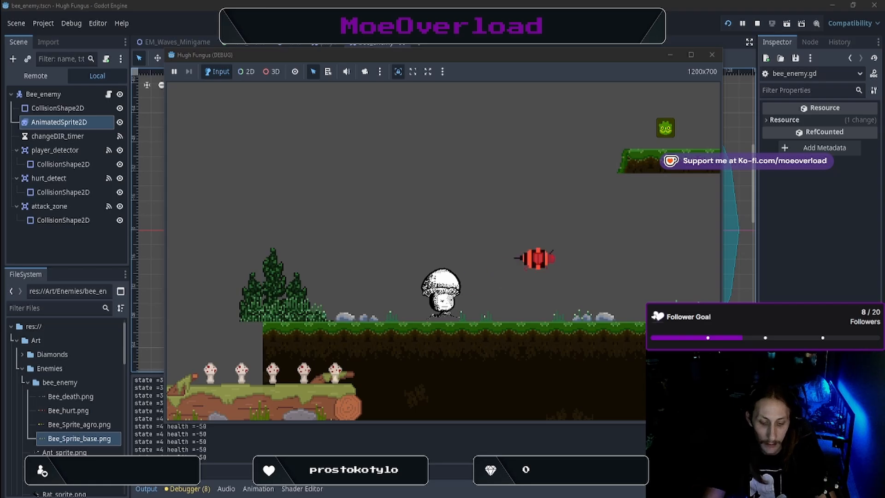
Switch to VS Code, make _physics_process start with a bee_health <= 0 check that sets current_state to state.DEATH, and save bee_enemy.gd
{"action": "key", "text": "alt+Tab"}
{"action": "scroll", "coordinate": [191, 225], "scroll_direction": "up", "scroll_amount": 5}
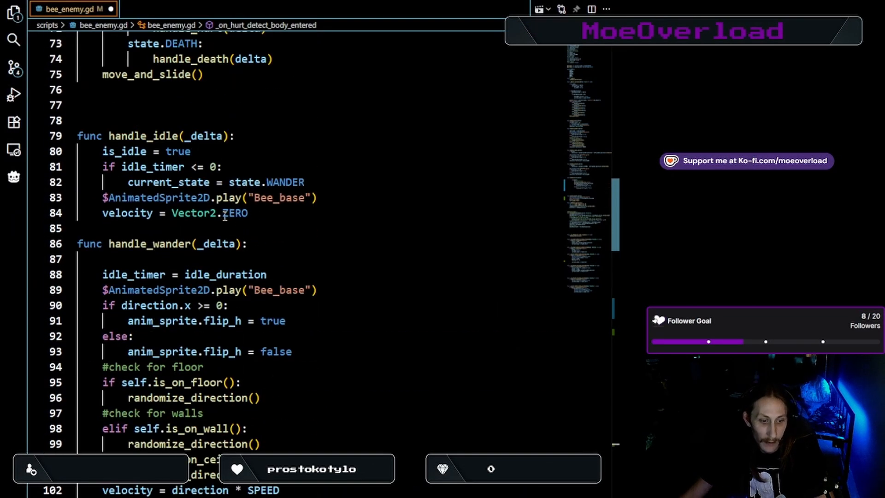
{"action": "scroll", "coordinate": [202, 197], "scroll_direction": "up", "scroll_amount": 10}
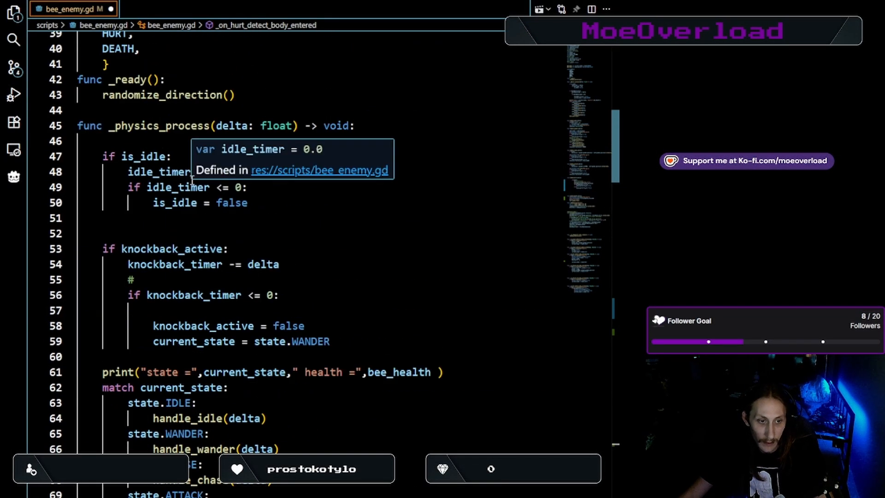
{"action": "left_click", "coordinate": [156, 141]}
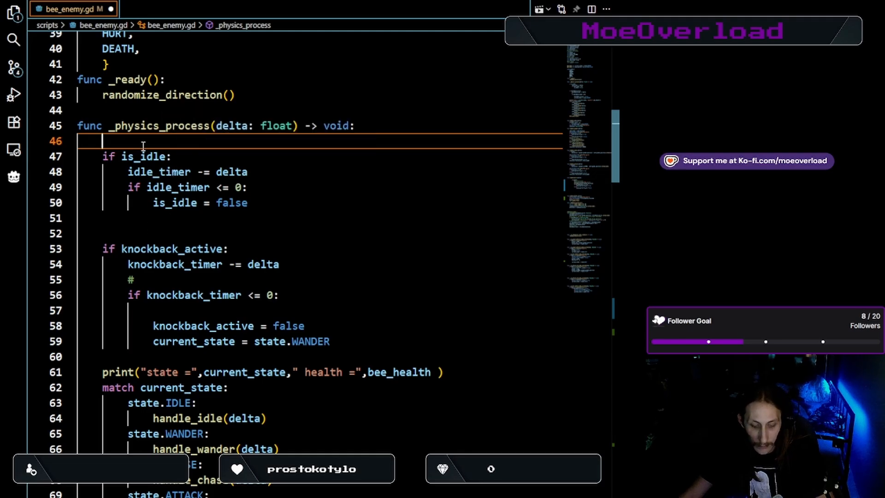
{"action": "type", "text": "if bee_health <= 0: \tcurrent_state = state.DEATH"}
{"action": "key", "text": "ctrl+s"}
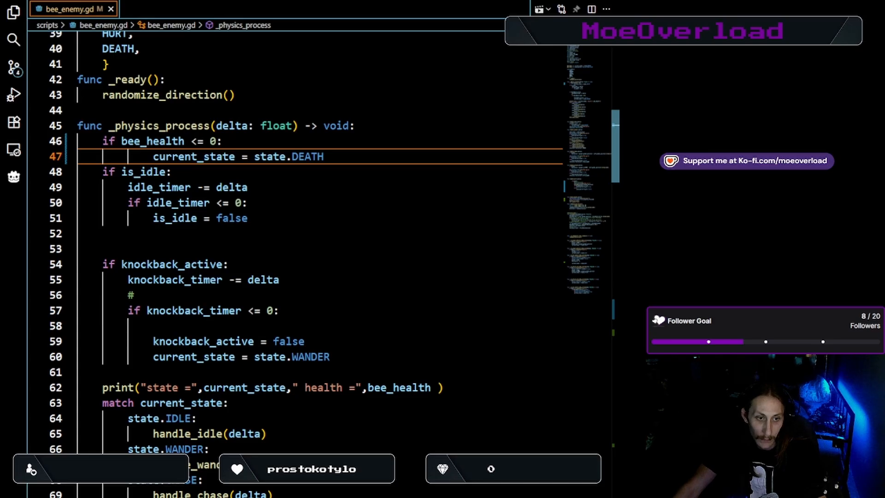
Add knockback(player.global_position) after the Bee_death play line in handle_death and save the script
{"action": "scroll", "coordinate": [295, 239], "scroll_direction": "down", "scroll_amount": 12}
{"action": "scroll", "coordinate": [295, 240], "scroll_direction": "down", "scroll_amount": 14}
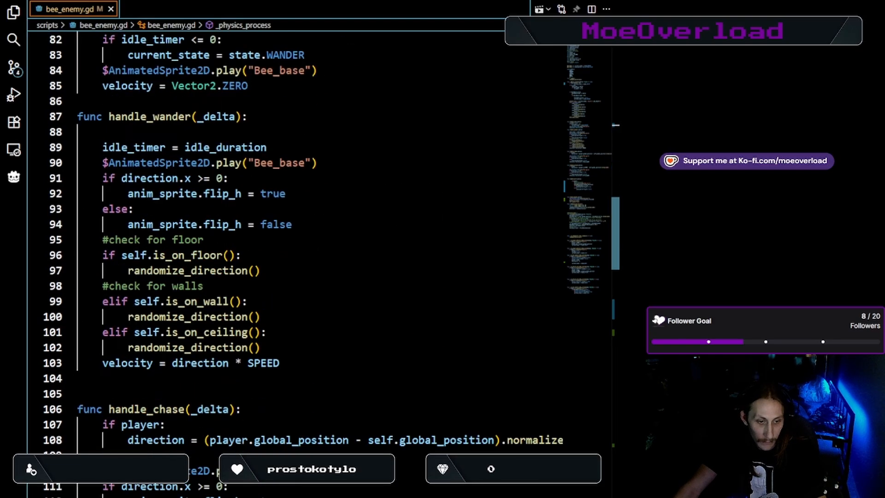
{"action": "scroll", "coordinate": [294, 240], "scroll_direction": "down", "scroll_amount": 4}
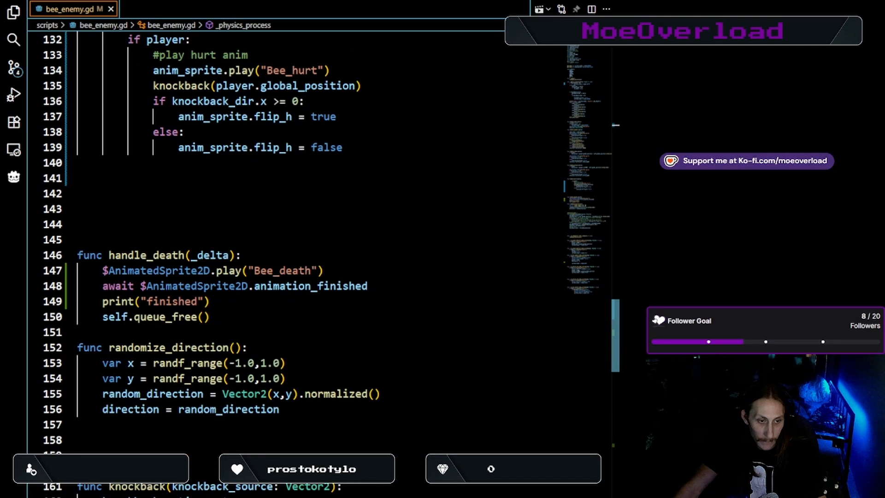
{"action": "scroll", "coordinate": [295, 239], "scroll_direction": "up", "scroll_amount": 3}
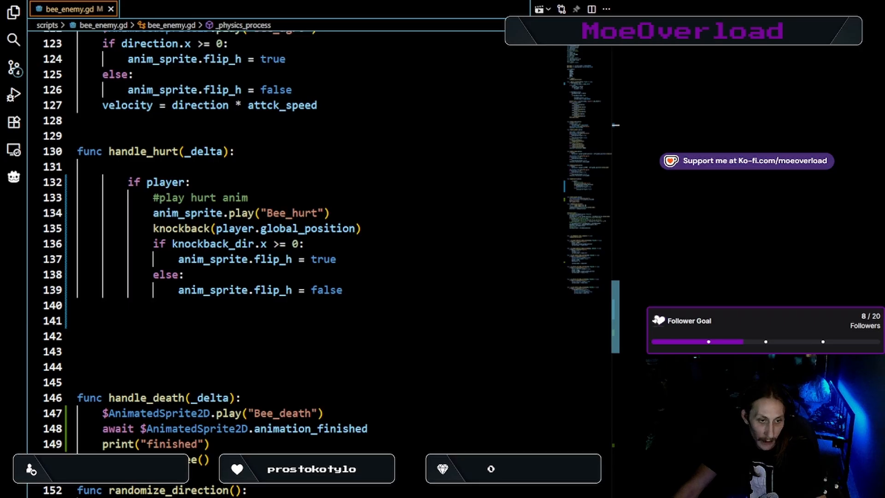
{"action": "scroll", "coordinate": [295, 240], "scroll_direction": "down", "scroll_amount": 4}
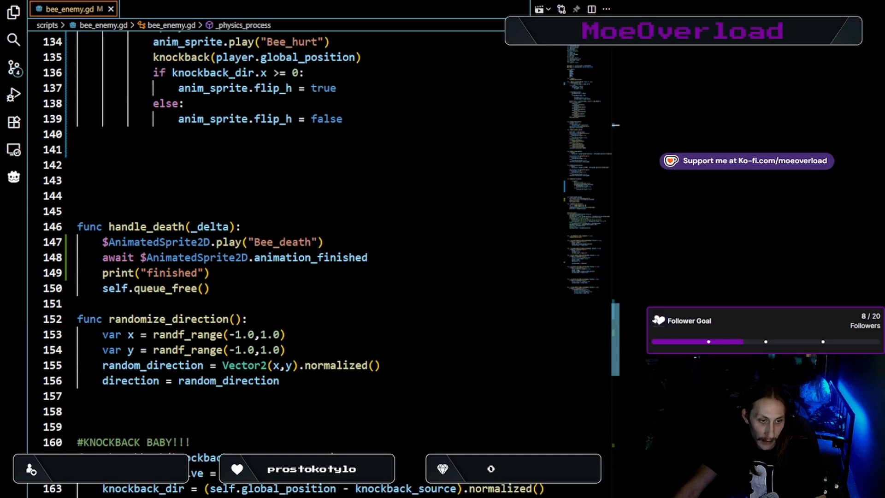
{"action": "left_click", "coordinate": [371, 242]}
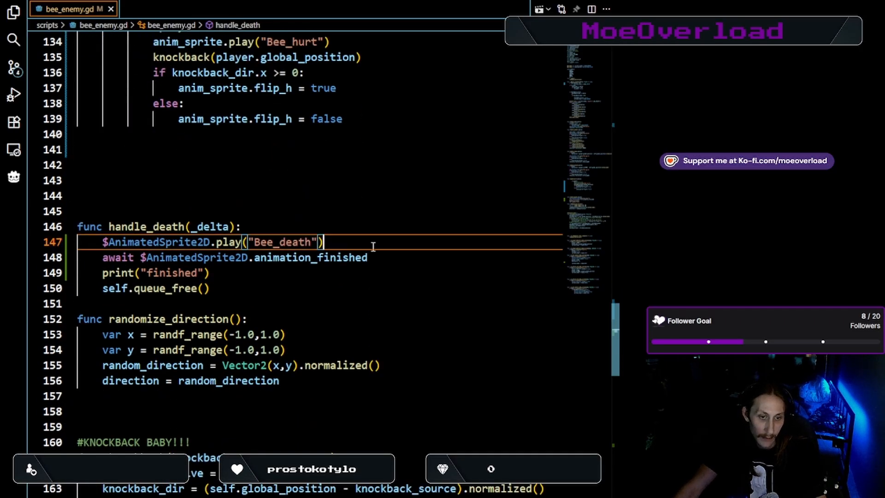
{"action": "key", "text": "Return"}
{"action": "type", "text": "kno"}
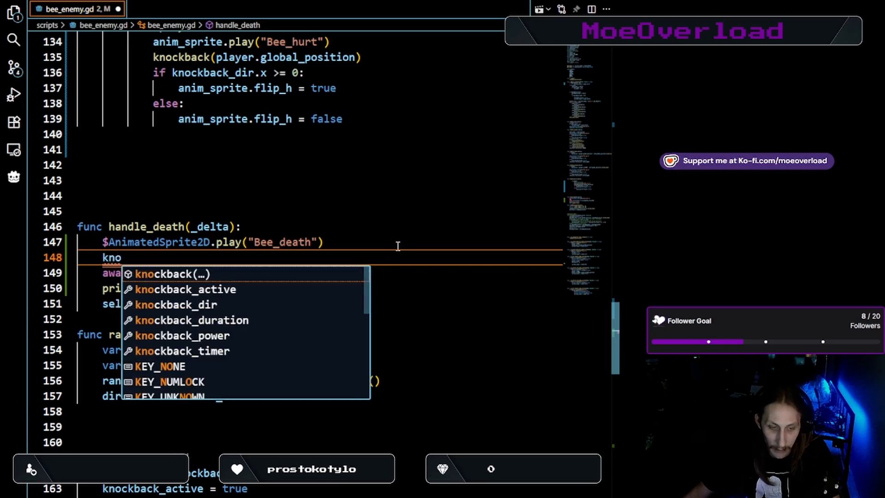
{"action": "left_click", "coordinate": [251, 273]}
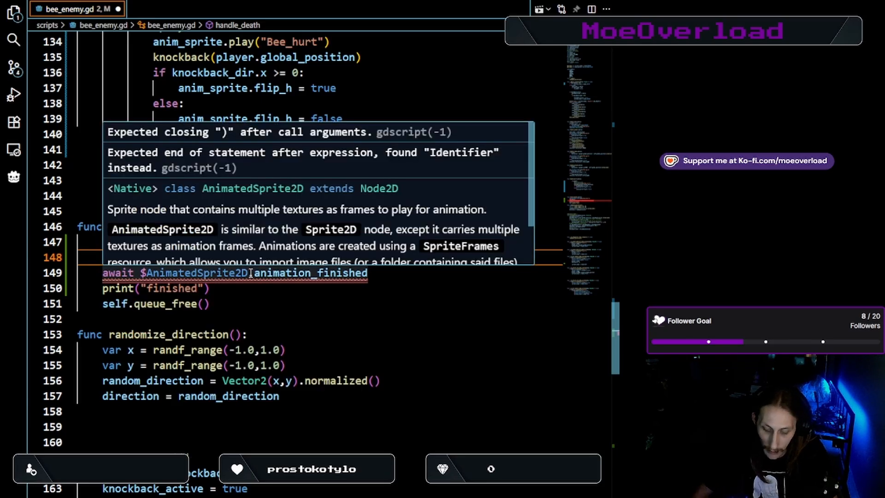
{"action": "type", "text": "knockback(k"}
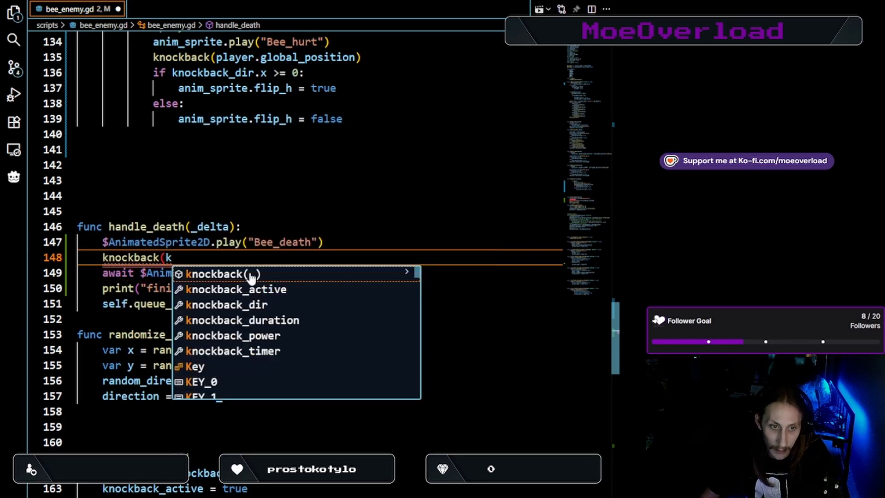
{"action": "key", "text": "BackSpace"}
{"action": "type", "text": "play"}
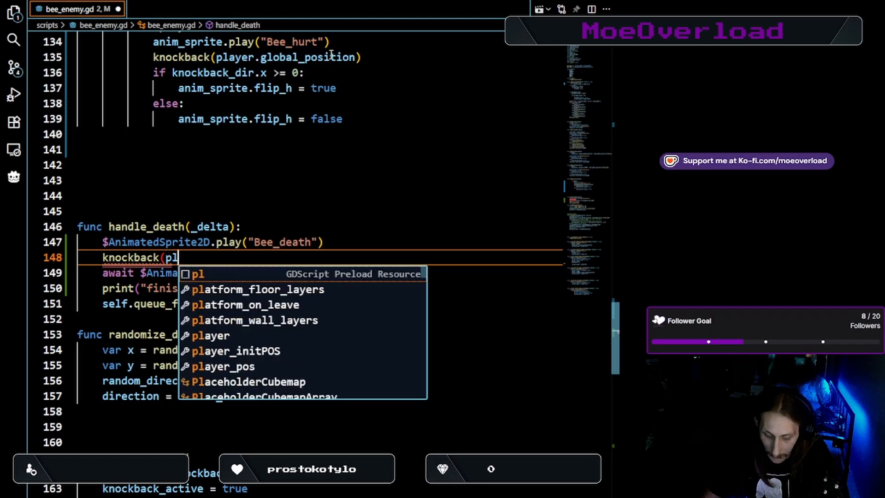
{"action": "key", "text": "Down"}
{"action": "key", "text": "Down"}
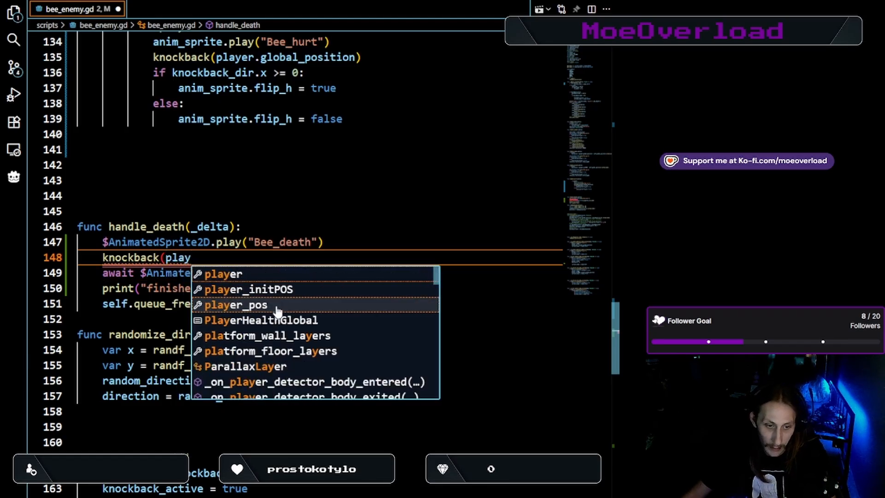
{"action": "key", "text": "Up"}
{"action": "key", "text": "Up"}
{"action": "type", "text": "w"}
{"action": "key", "text": "BackSpace"}
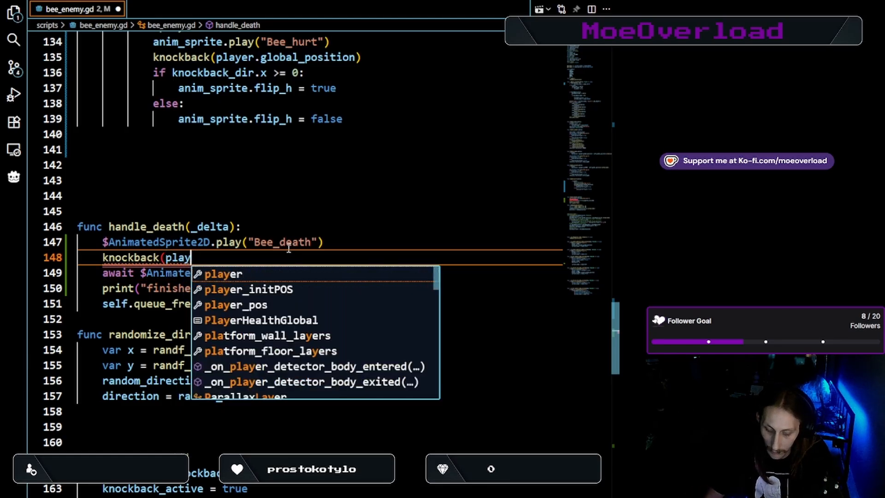
{"action": "type", "text": "er.global_pos"}
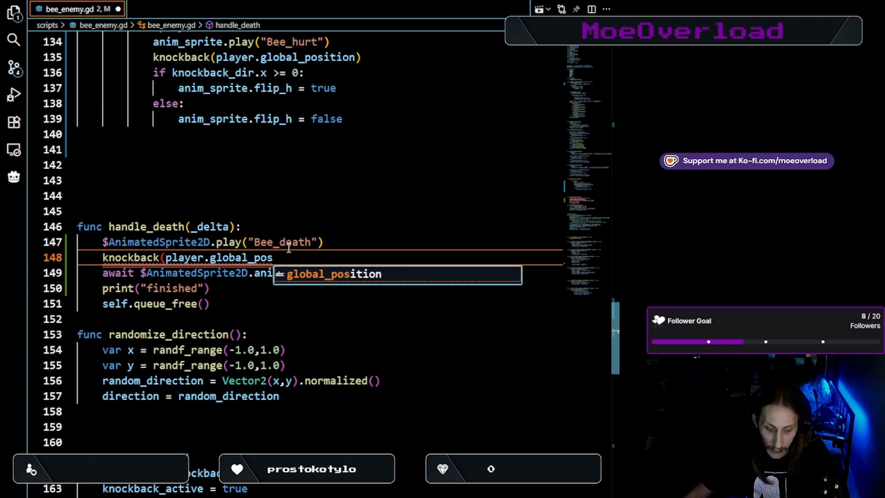
{"action": "key", "text": "Tab"}
{"action": "type", "text": ")"}
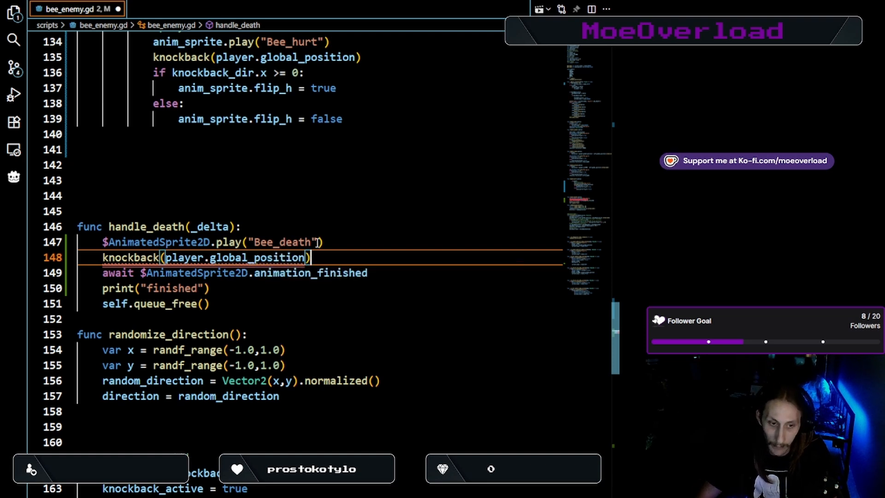
{"action": "key", "text": "ctrl+s"}
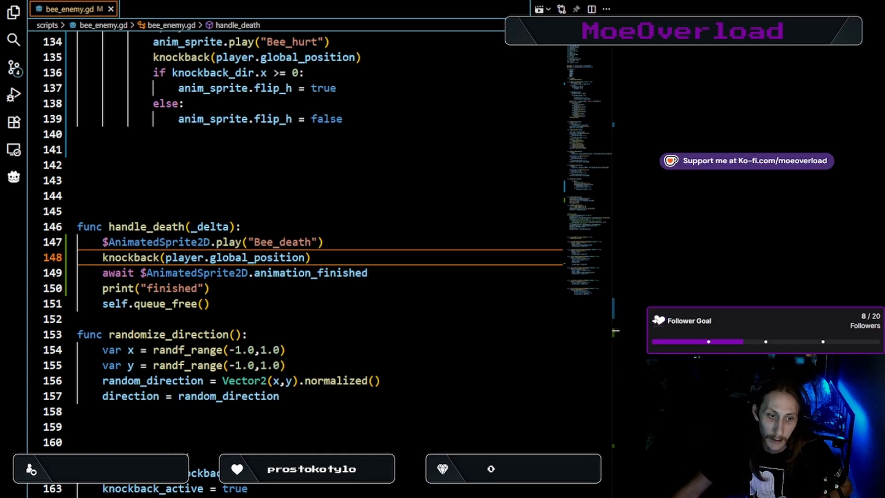
Switch to Godot, restart the game, start playing, and move the mushroom against the bee to test its death knockback
{"action": "key", "text": "alt+Tab"}
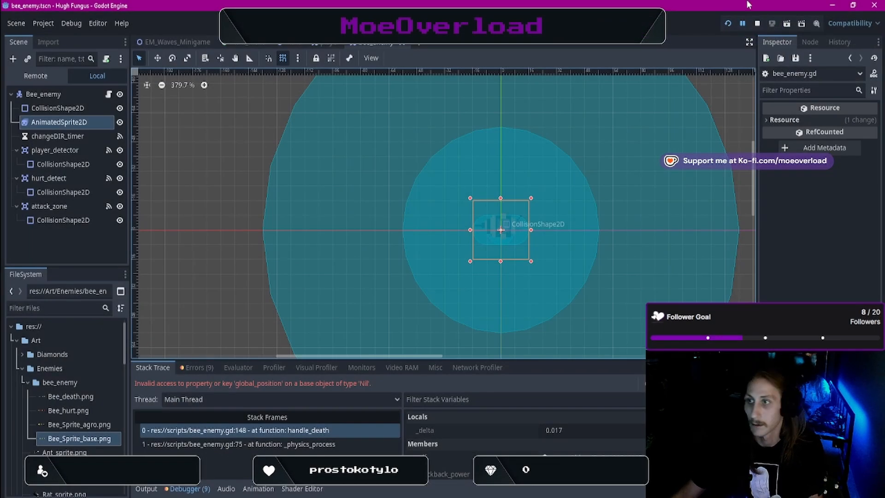
{"action": "left_click", "coordinate": [728, 23]}
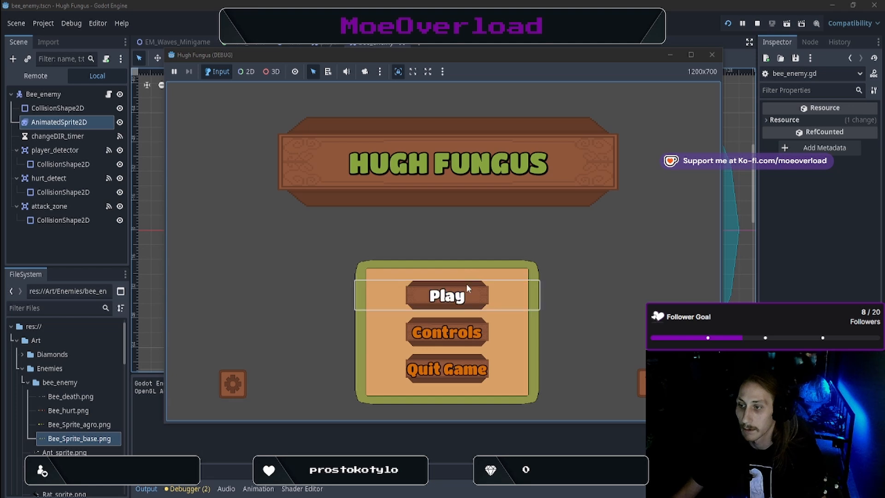
{"action": "left_click", "coordinate": [466, 286]}
{"action": "key", "text": "d"}
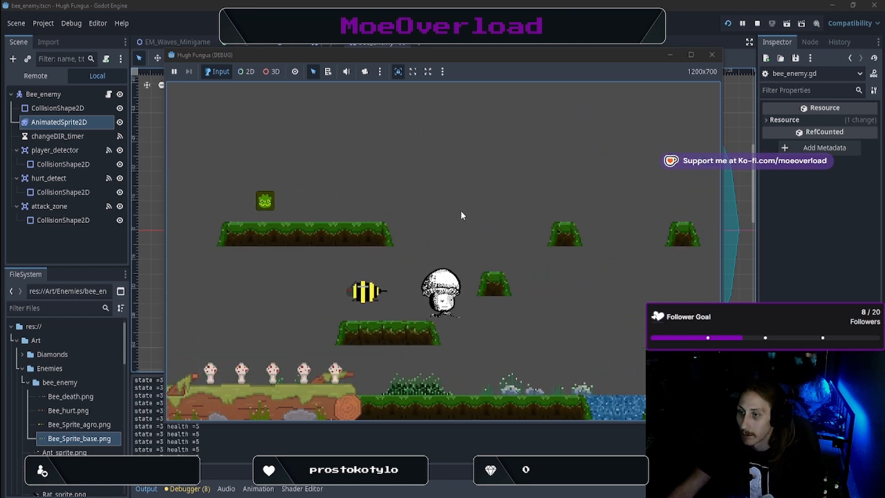
{"action": "key", "text": "a"}
{"action": "key", "text": "d"}
{"action": "key", "text": "a"}
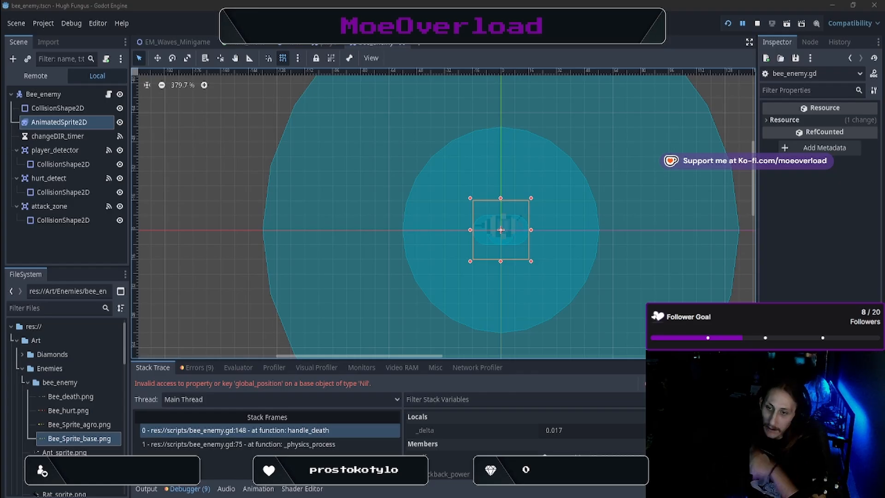
Examine the debugger's list of errors and the details of its individual warnings
{"action": "left_click", "coordinate": [197, 367]}
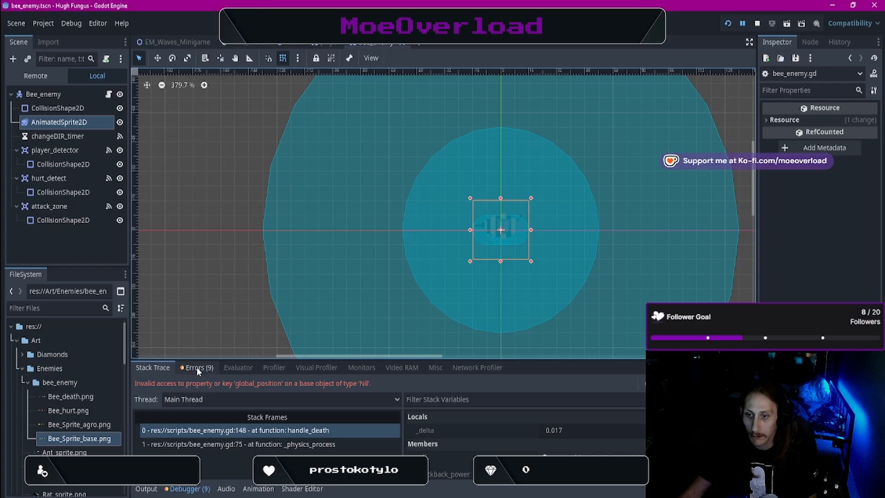
{"action": "left_click", "coordinate": [156, 367]}
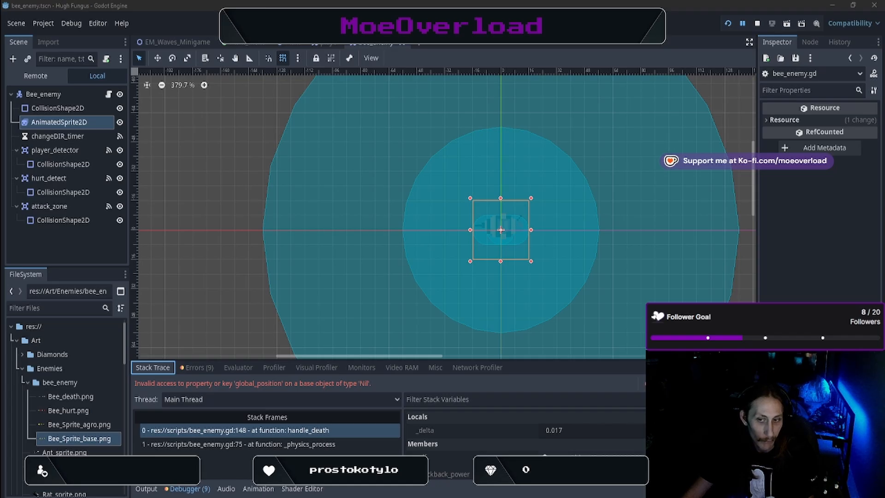
{"action": "left_click", "coordinate": [198, 367]}
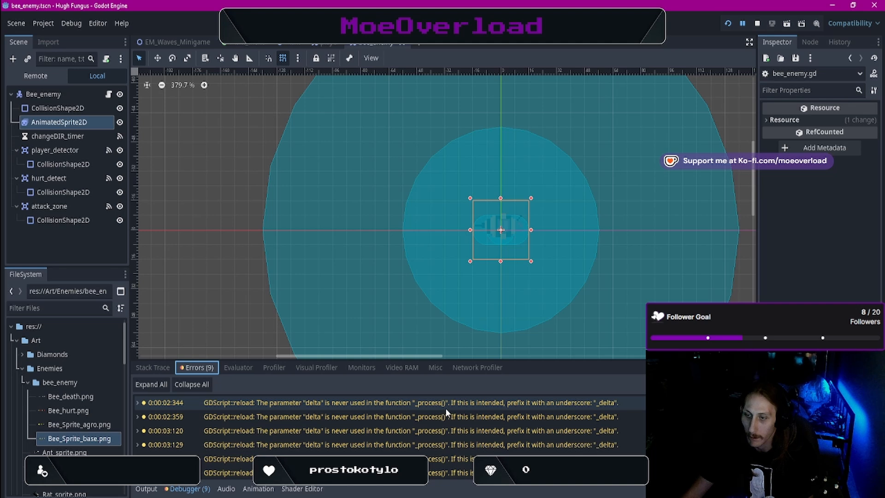
{"action": "mouse_move", "coordinate": [444, 407]}
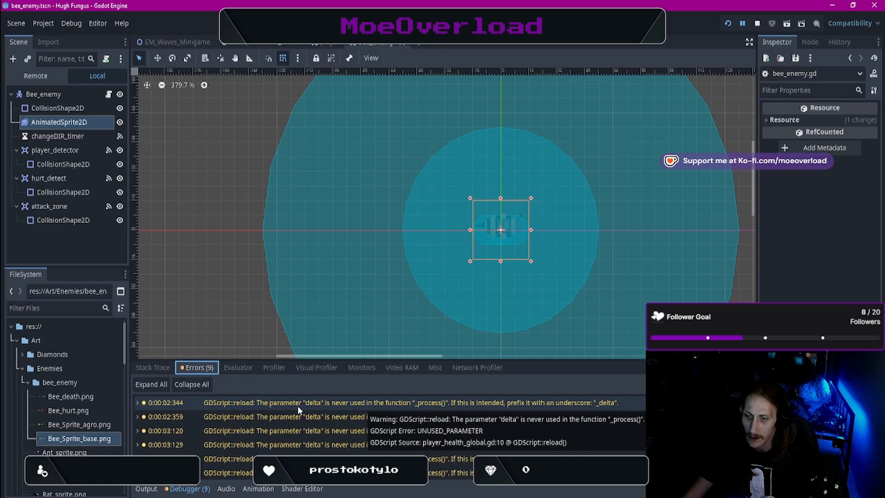
{"action": "mouse_move", "coordinate": [251, 414]}
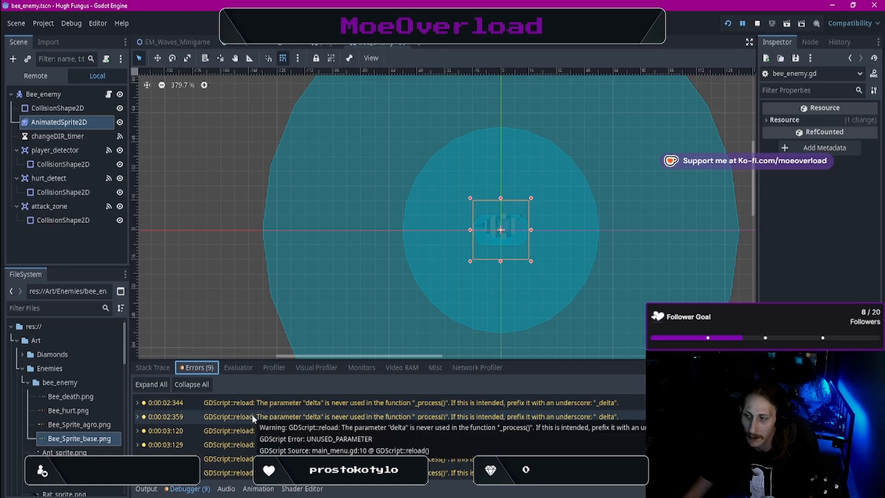
{"action": "scroll", "coordinate": [240, 415], "scroll_direction": "down", "scroll_amount": 2}
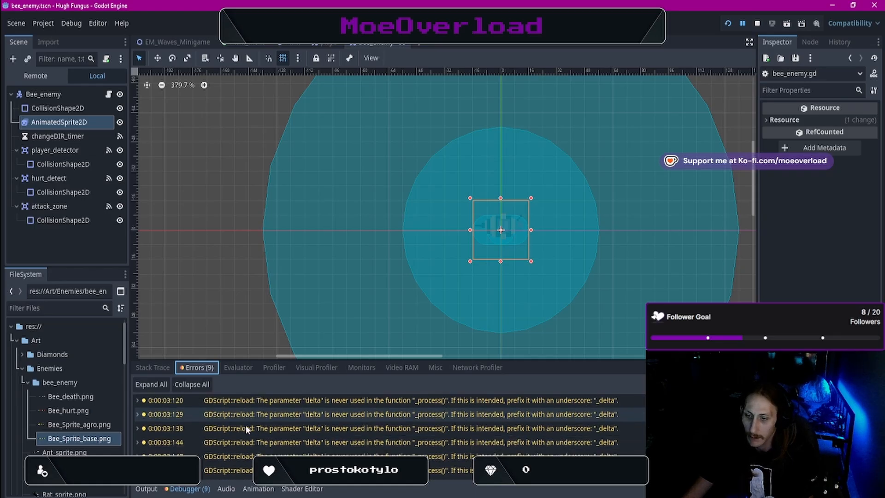
{"action": "mouse_move", "coordinate": [245, 460]}
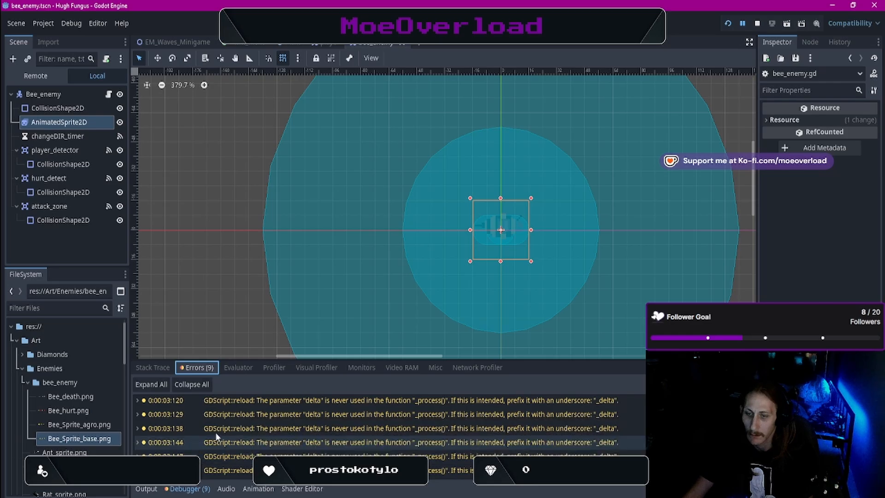
Examine the handle_death stack frame and its variables, including the knockback, direction and player values
{"action": "left_click", "coordinate": [153, 368]}
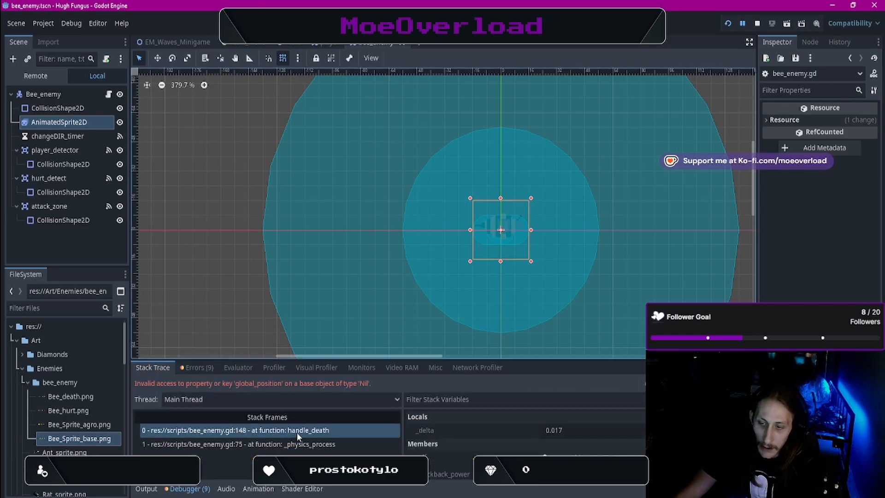
{"action": "scroll", "coordinate": [507, 421], "scroll_direction": "down", "scroll_amount": 5}
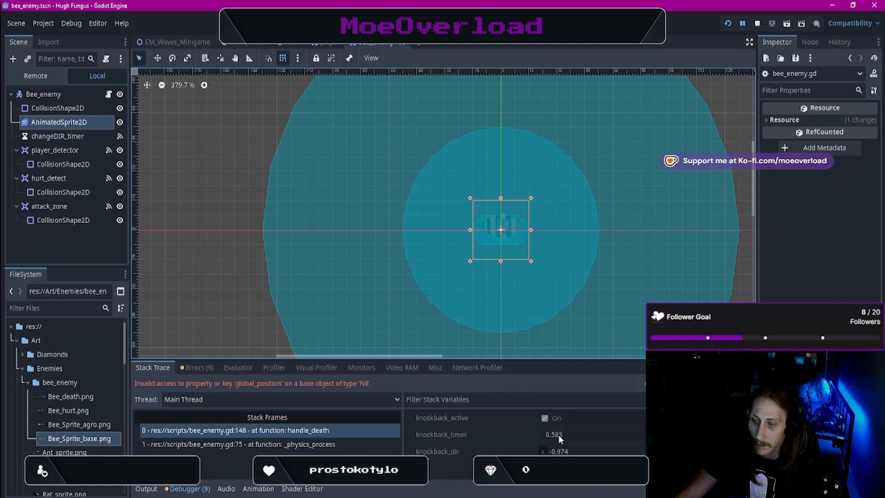
{"action": "scroll", "coordinate": [559, 435], "scroll_direction": "down", "scroll_amount": 3}
{"action": "scroll", "coordinate": [571, 444], "scroll_direction": "down", "scroll_amount": 5}
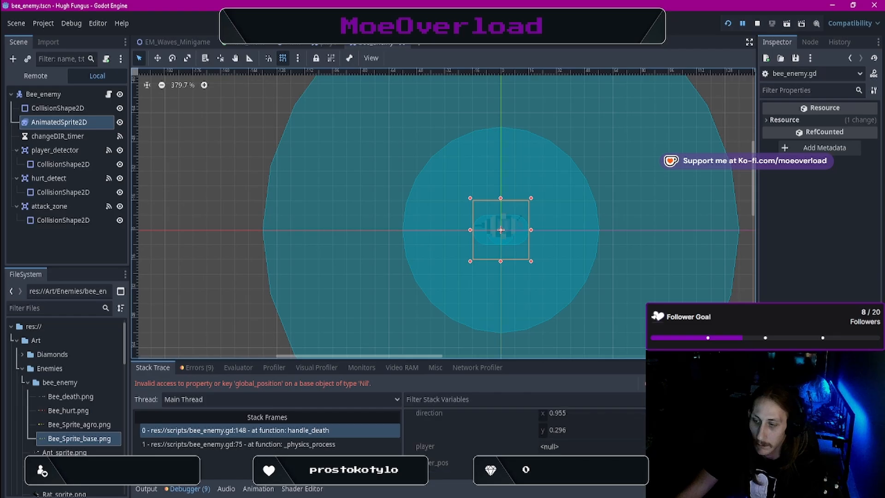
{"action": "scroll", "coordinate": [530, 443], "scroll_direction": "down", "scroll_amount": 3}
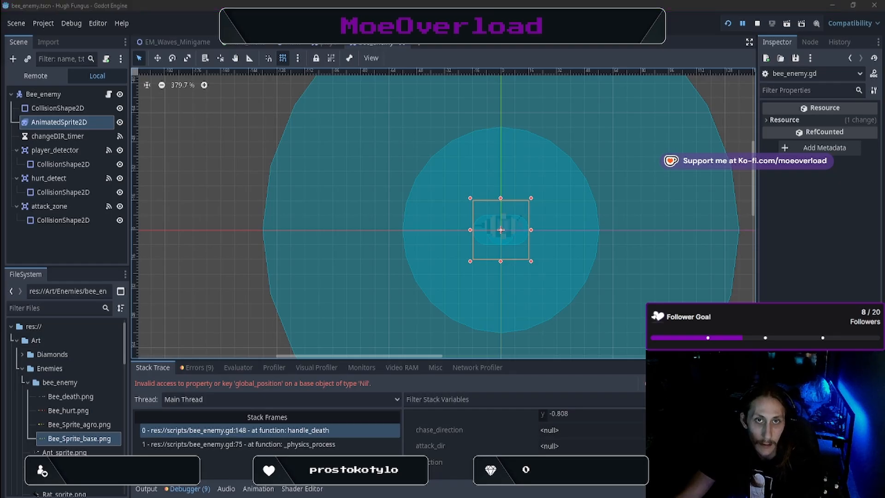
Restart the game project and begin a new play session from the title menu
{"action": "left_click", "coordinate": [727, 25]}
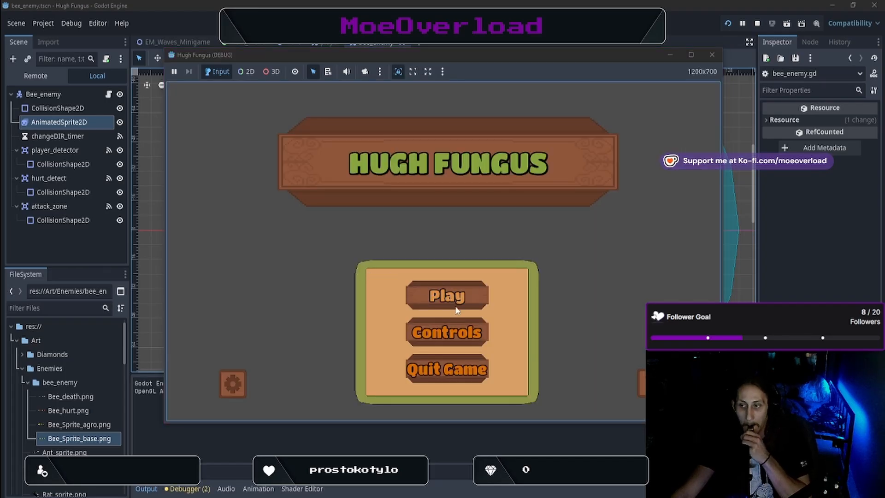
{"action": "left_click", "coordinate": [457, 309]}
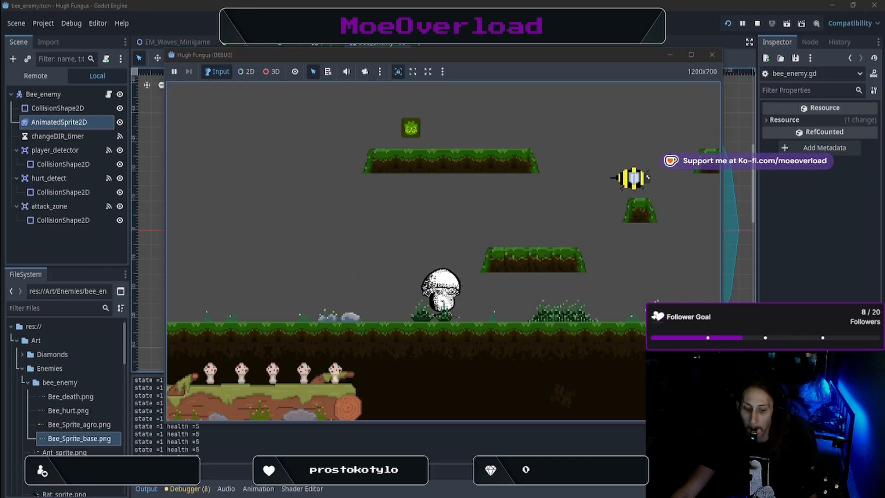
Move the mushroom toward the bee in the running game to test its hurt and knockback behaviour
{"action": "key", "text": "d"}
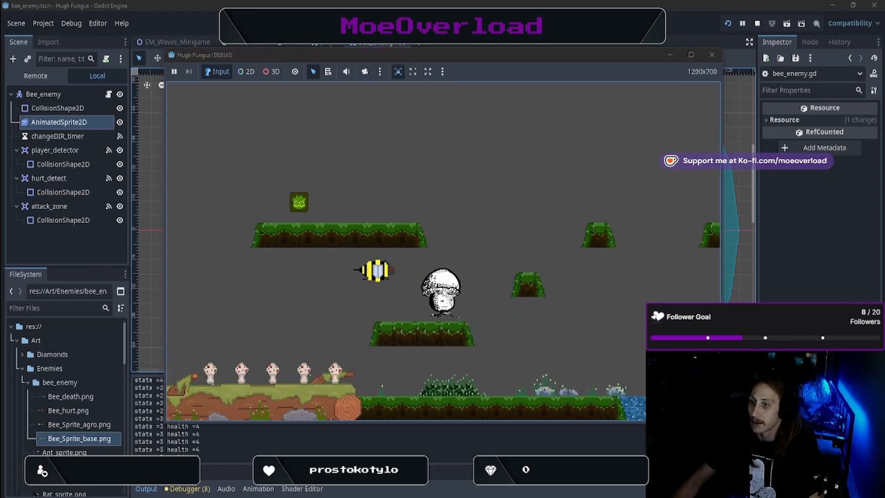
{"action": "key", "text": "a"}
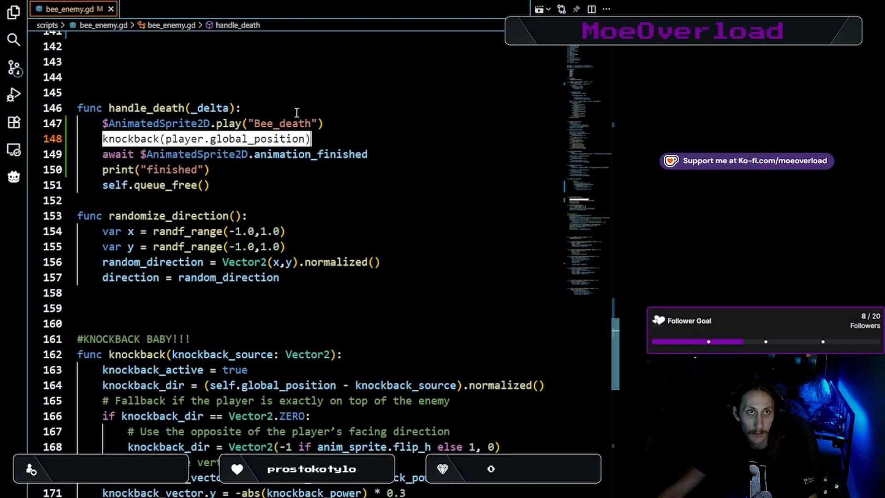
Move the knockback(player.global_position) call from handle_death into _on_hurt_detect_body_entered, directly below player = body
{"action": "type", "text": "X"}
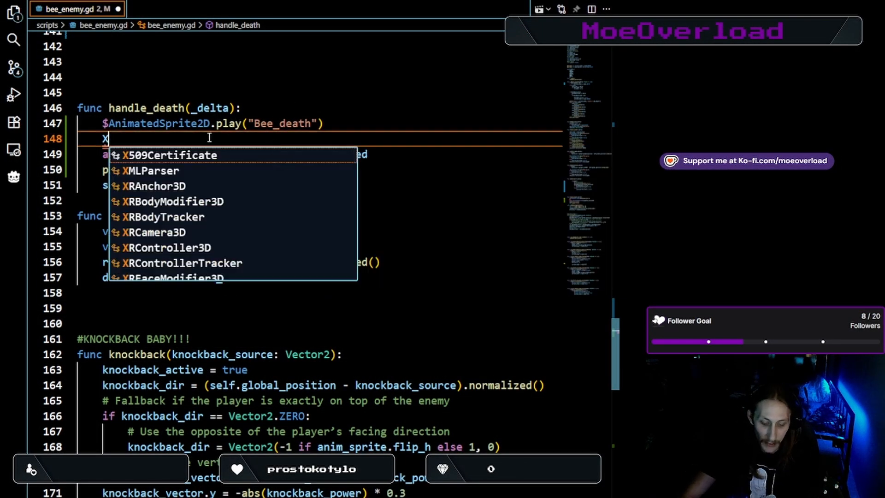
{"action": "key", "text": "ctrl+z"}
{"action": "key", "text": "ctrl+c"}
{"action": "key", "text": "BackSpace"}
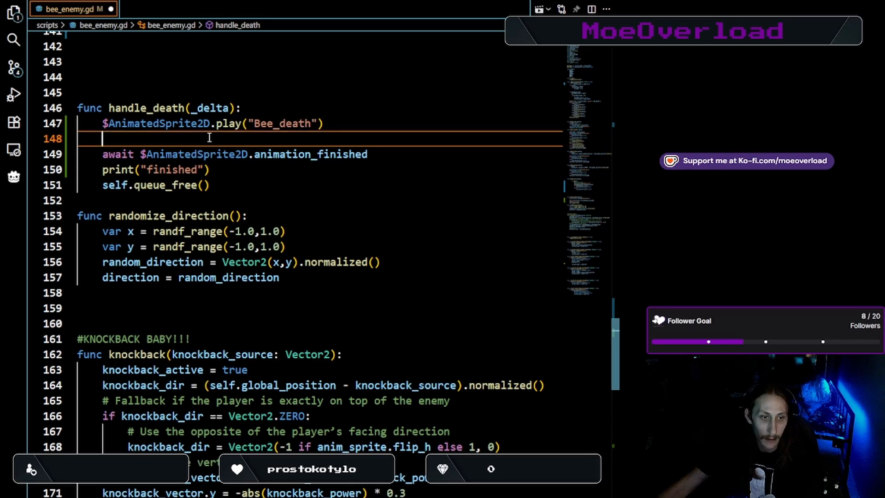
{"action": "scroll", "coordinate": [218, 192], "scroll_direction": "down", "scroll_amount": 7}
{"action": "scroll", "coordinate": [219, 193], "scroll_direction": "down", "scroll_amount": 7}
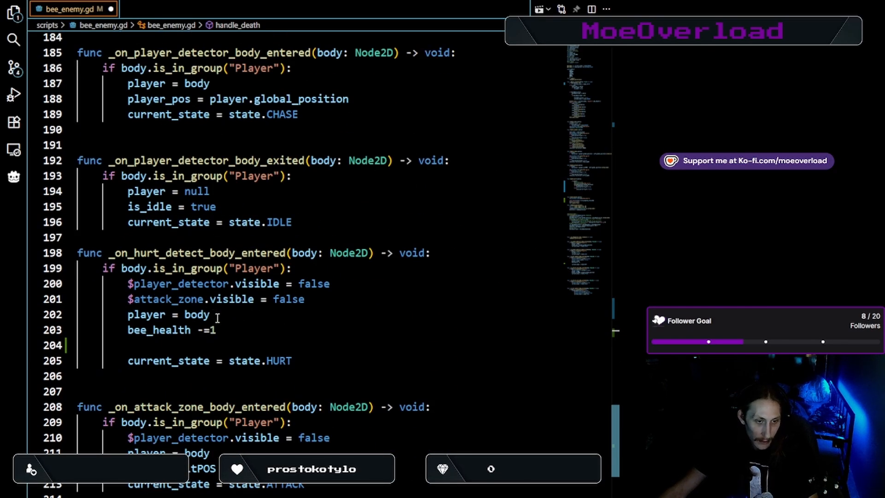
{"action": "left_click", "coordinate": [226, 345]}
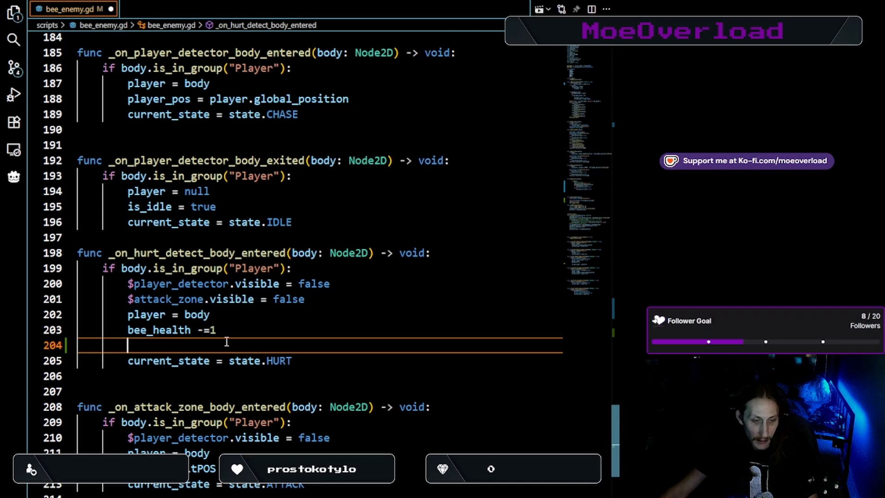
{"action": "left_click", "coordinate": [227, 315]}
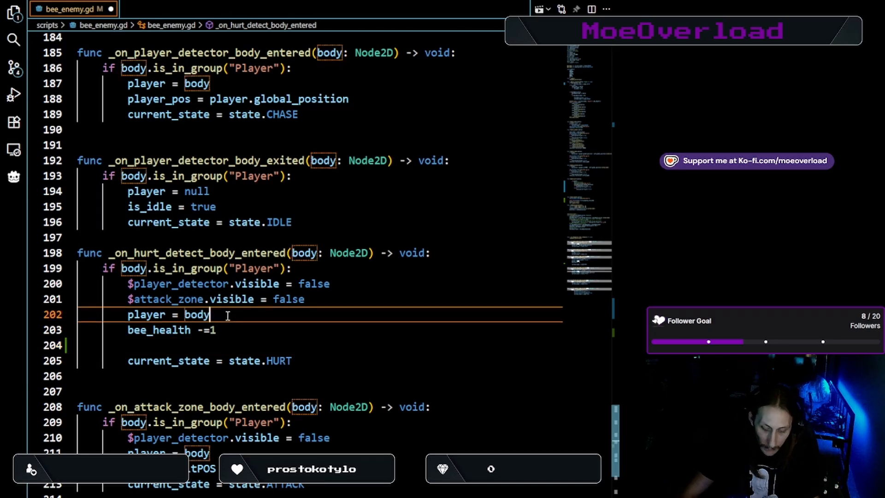
{"action": "key", "text": "Return"}
{"action": "key", "text": "ctrl+v"}
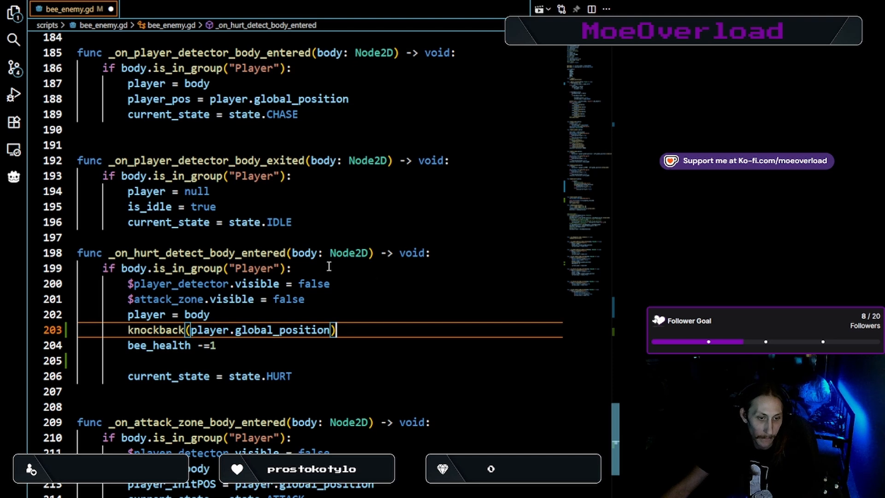
Remove the leftover blank line in handle_death, save the script, and delete the print("finished") statement
{"action": "scroll", "coordinate": [329, 266], "scroll_direction": "up", "scroll_amount": 3}
{"action": "scroll", "coordinate": [302, 262], "scroll_direction": "up", "scroll_amount": 4}
{"action": "scroll", "coordinate": [256, 235], "scroll_direction": "up", "scroll_amount": 4}
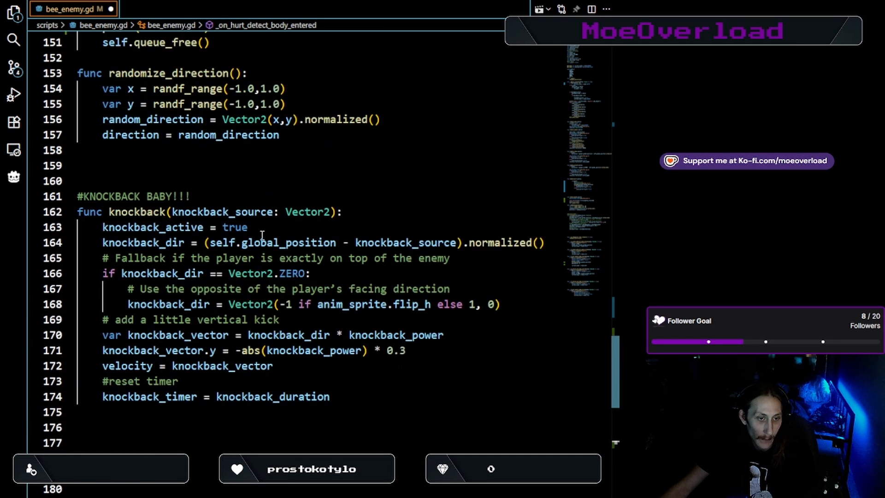
{"action": "scroll", "coordinate": [259, 259], "scroll_direction": "up", "scroll_amount": 4}
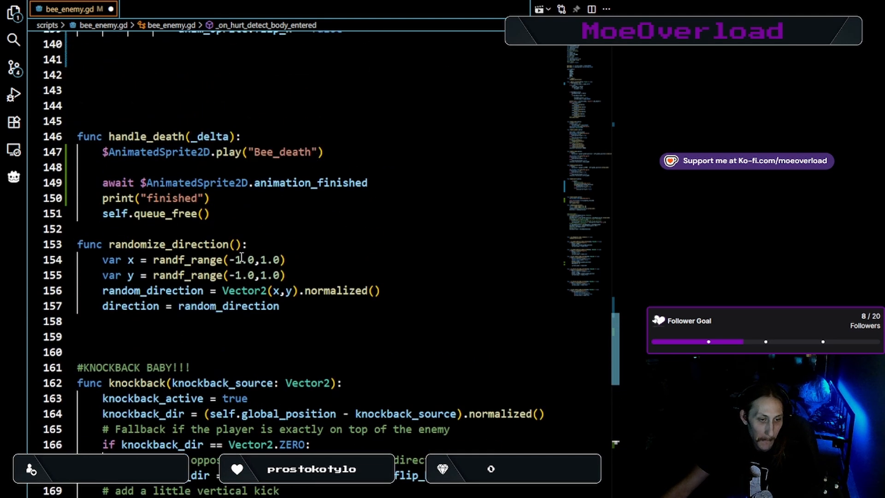
{"action": "scroll", "coordinate": [190, 261], "scroll_direction": "up", "scroll_amount": 1}
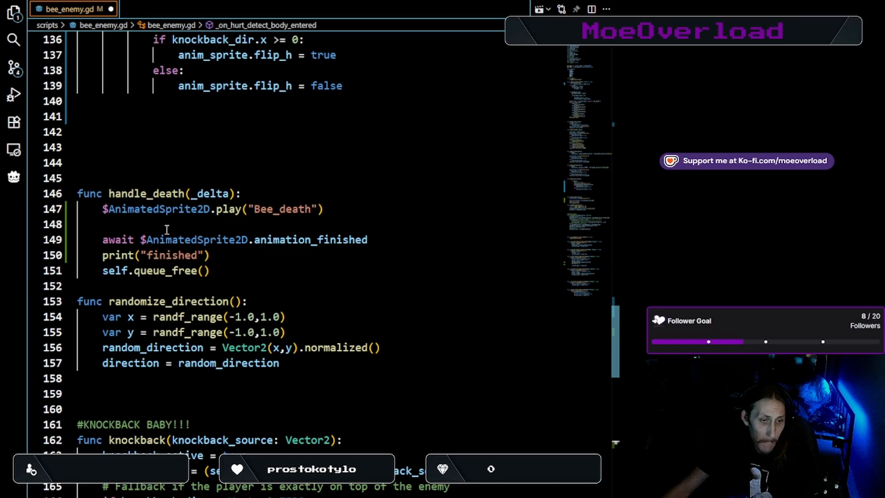
{"action": "left_click", "coordinate": [167, 226]}
{"action": "key", "text": "BackSpace"}
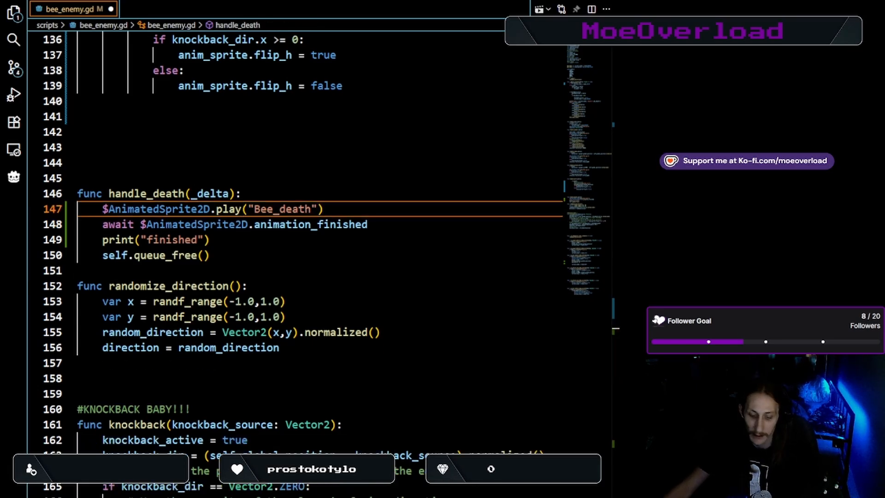
{"action": "key", "text": "ctrl+s"}
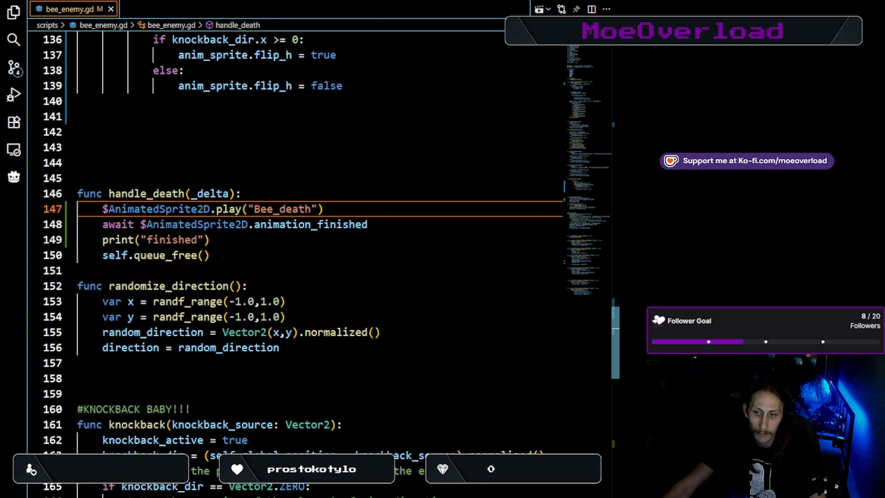
{"action": "left_click_drag", "start_coordinate": [209, 240], "coordinate": [100, 241]}
{"action": "key", "text": "BackSpace"}
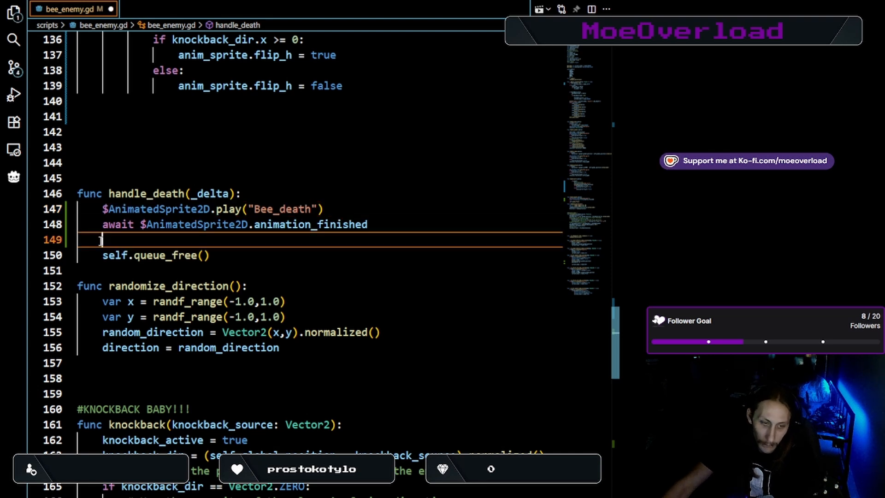
Delete the knockback(player.global_position) call and its leftover line from handle_hurt, and save the script
{"action": "scroll", "coordinate": [291, 165], "scroll_direction": "up", "scroll_amount": 4}
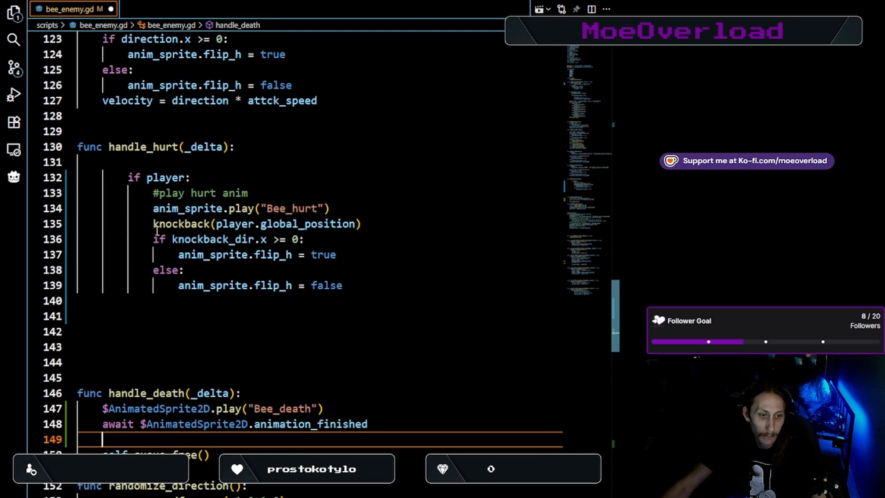
{"action": "left_click_drag", "start_coordinate": [154, 225], "coordinate": [367, 223]}
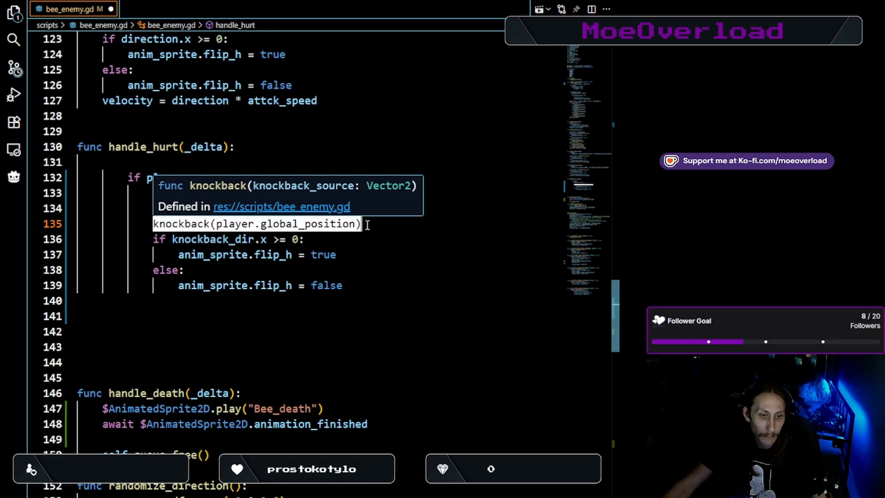
{"action": "key", "text": "BackSpace"}
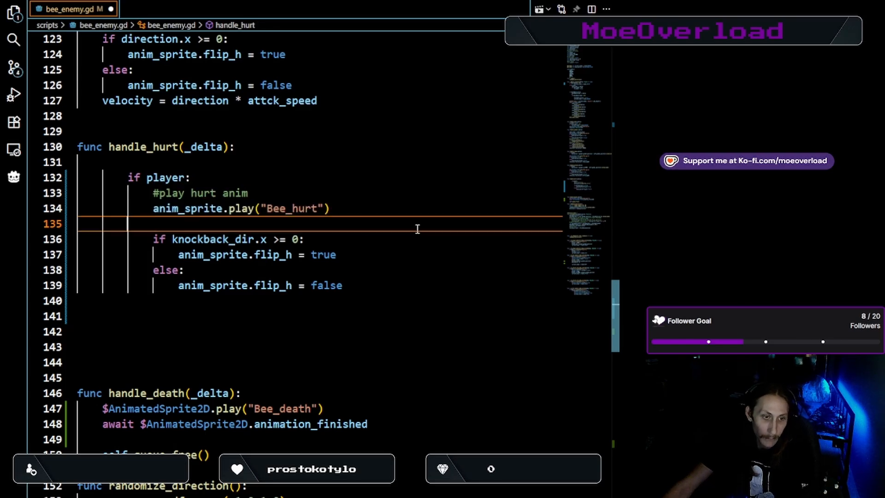
{"action": "key", "text": "BackSpace"}
{"action": "key", "text": "BackSpace"}
{"action": "key", "text": "BackSpace"}
{"action": "key", "text": "BackSpace"}
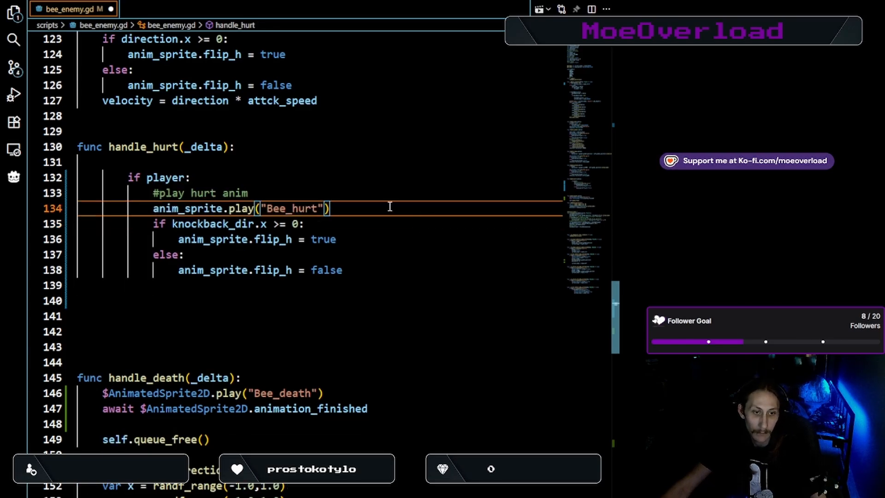
{"action": "key", "text": "ctrl+s"}
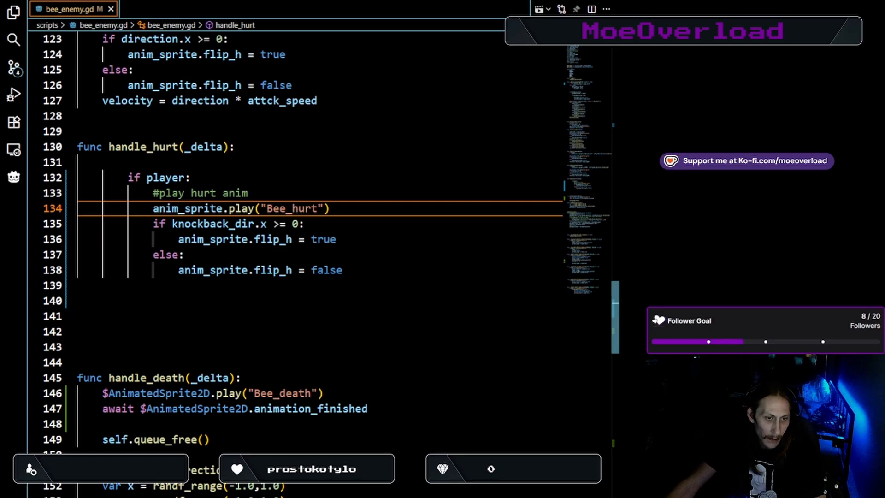
Review the knockback function and the order of statements in _on_hurt_detect_body_entered
{"action": "scroll", "coordinate": [295, 230], "scroll_direction": "down", "scroll_amount": 9}
{"action": "scroll", "coordinate": [295, 230], "scroll_direction": "down", "scroll_amount": 7}
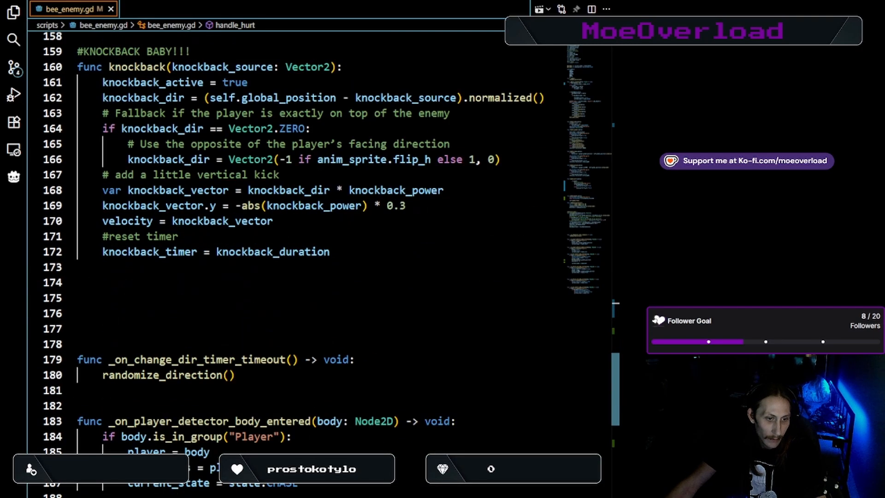
{"action": "scroll", "coordinate": [295, 231], "scroll_direction": "down", "scroll_amount": 2}
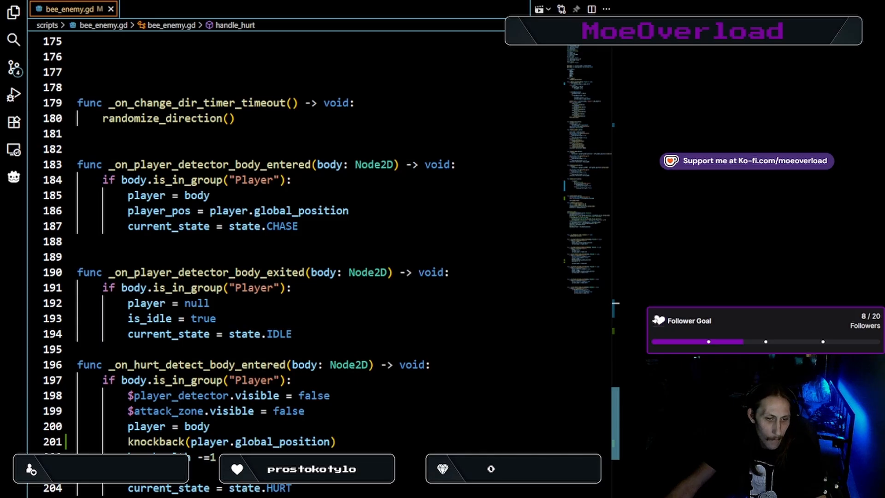
{"action": "scroll", "coordinate": [294, 230], "scroll_direction": "down", "scroll_amount": 2}
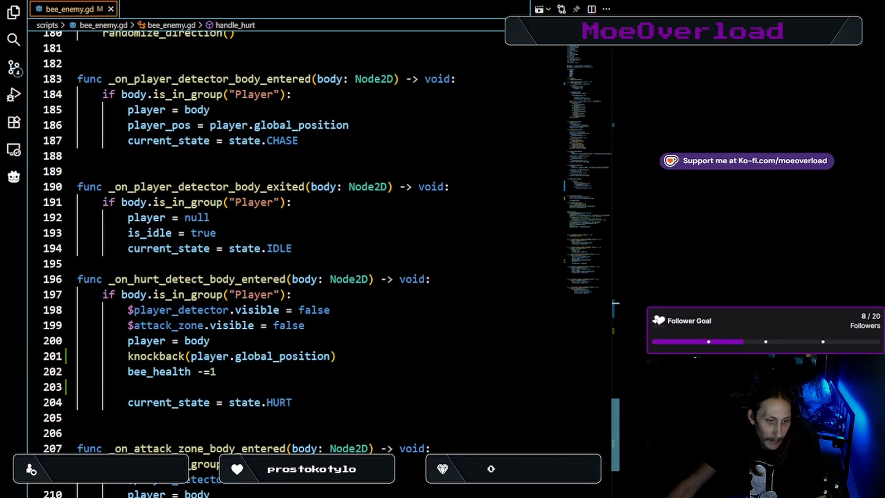
{"action": "left_click", "coordinate": [154, 389]}
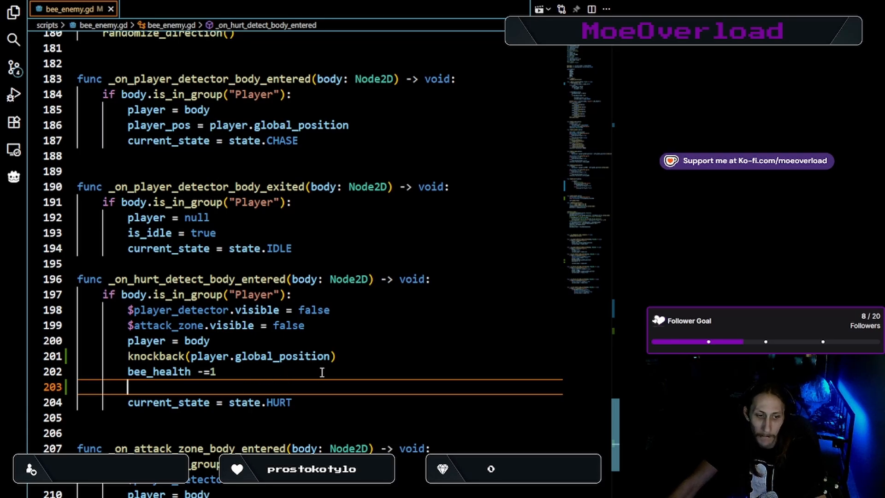
{"action": "scroll", "coordinate": [319, 369], "scroll_direction": "down", "scroll_amount": 3}
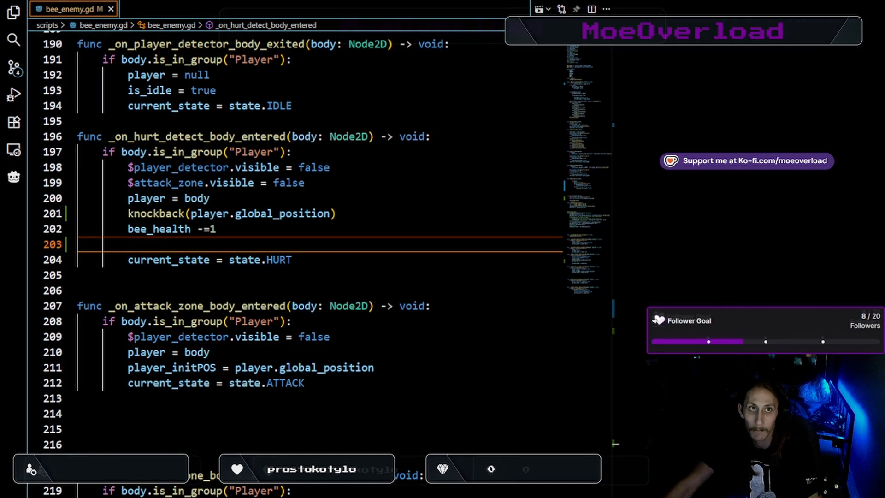
Switch to Godot, play the game from the title menu to test the bee's death, and close the game window
{"action": "key", "text": "alt+Tab"}
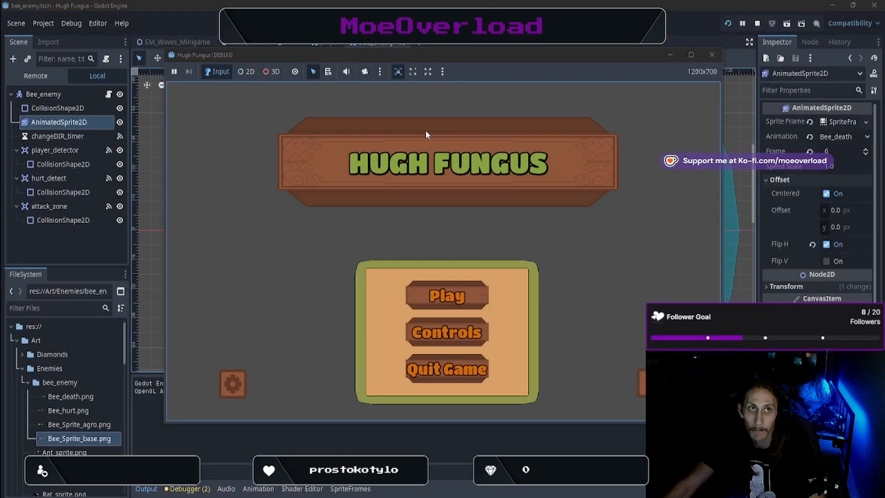
{"action": "left_click", "coordinate": [447, 295]}
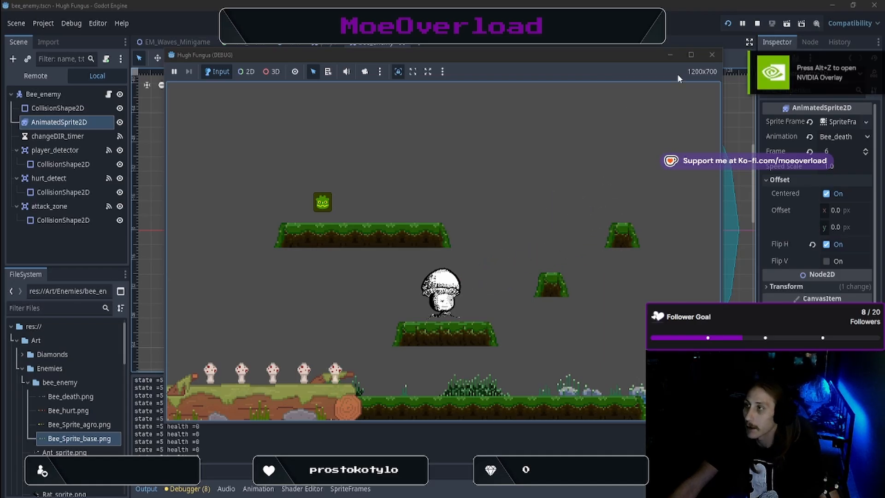
{"action": "left_click", "coordinate": [711, 54]}
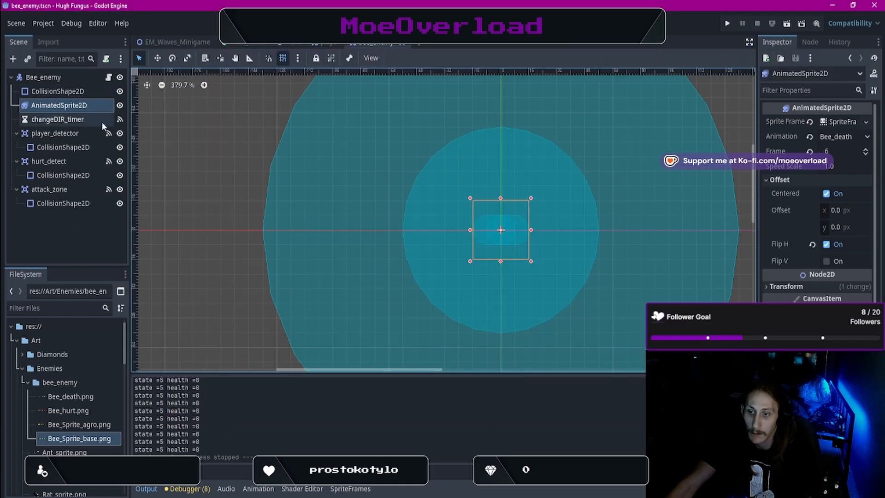
Set the Bee_death animation's speed to 10 FPS in the bee's sprite frames
{"action": "left_click", "coordinate": [350, 489]}
{"action": "left_click", "coordinate": [175, 393]}
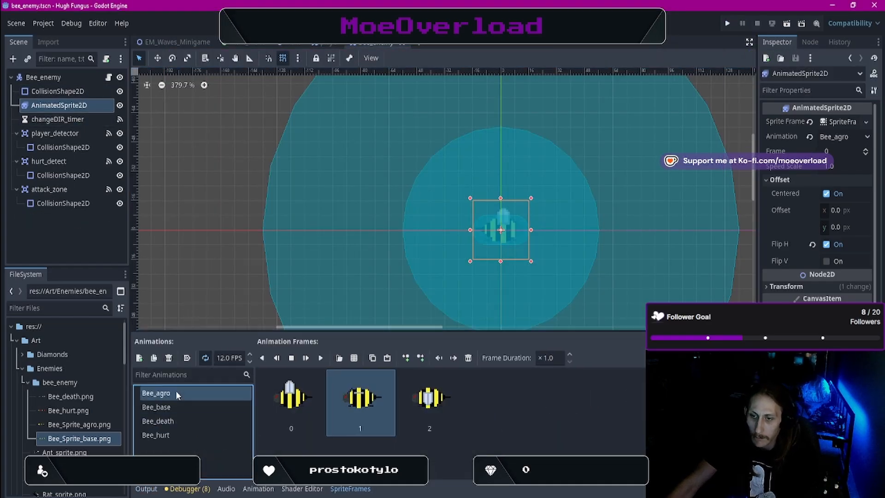
{"action": "left_click", "coordinate": [180, 419]}
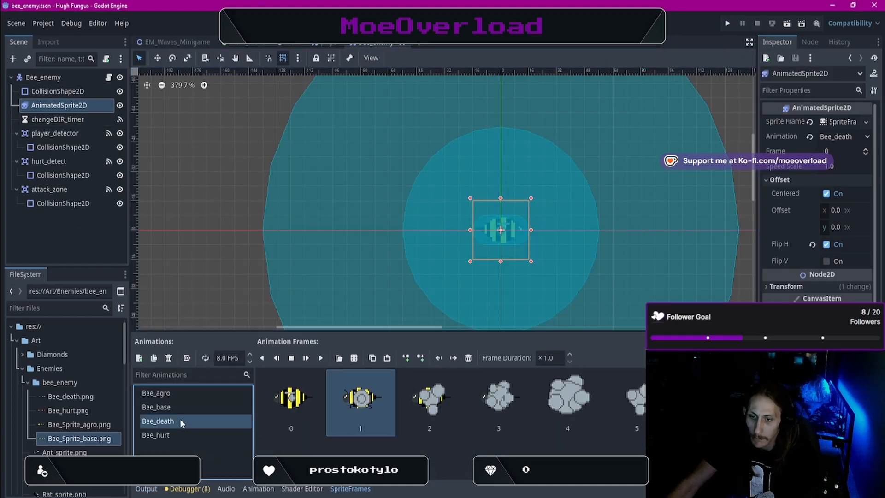
{"action": "left_click", "coordinate": [249, 354]}
{"action": "left_click", "coordinate": [249, 354]}
{"action": "left_click", "coordinate": [250, 354]}
{"action": "left_click", "coordinate": [249, 354]}
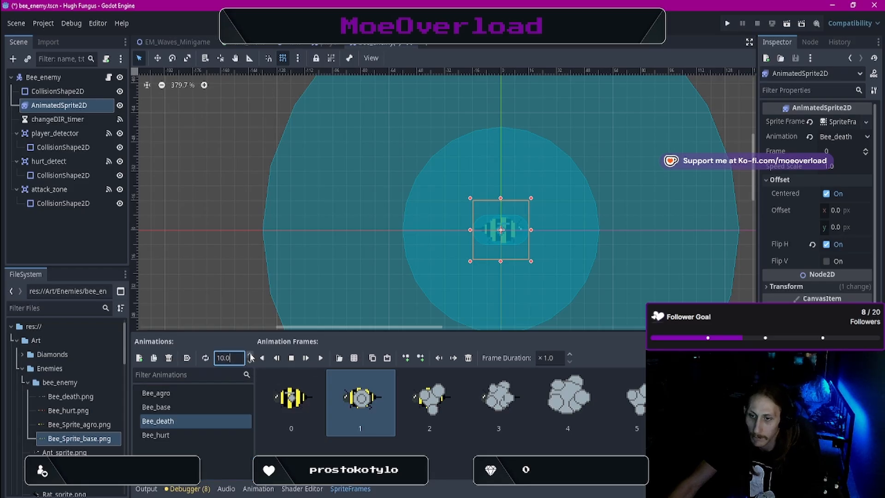
Run the project, start playing, and steer the mushroom across the platforms to check the bee's faster death animation
{"action": "left_click", "coordinate": [723, 24]}
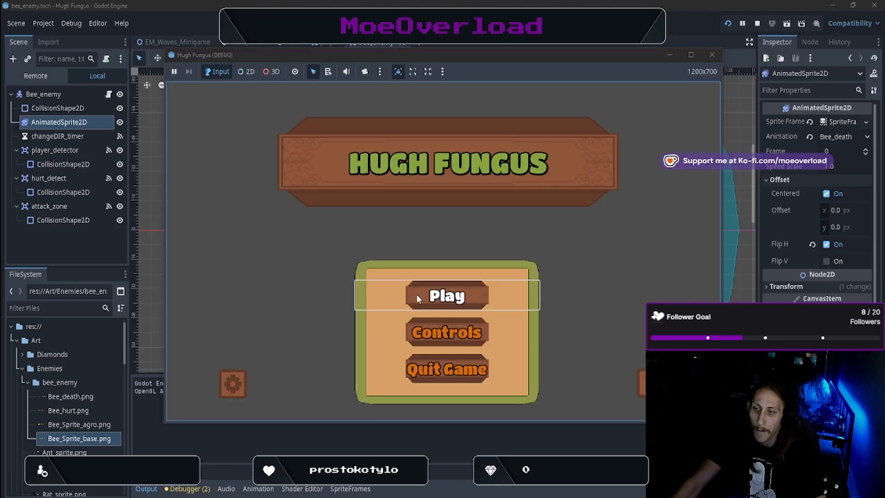
{"action": "left_click", "coordinate": [416, 297]}
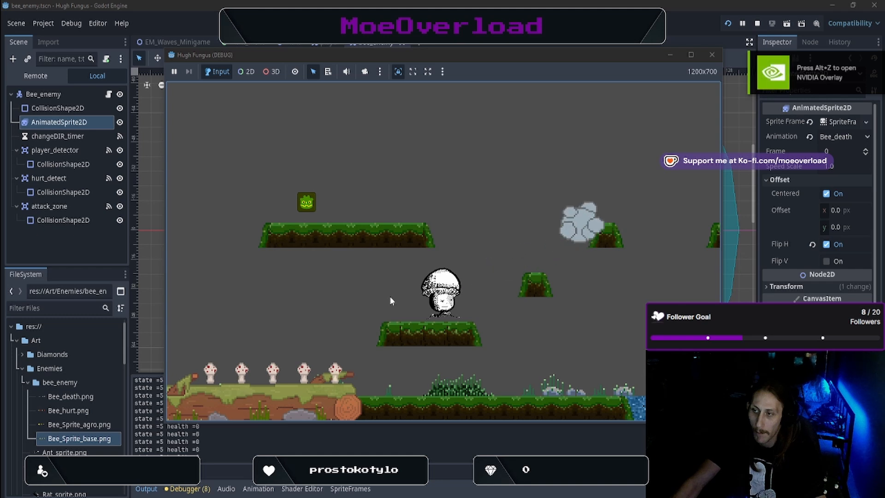
{"action": "key", "text": "d"}
{"action": "key", "text": "space"}
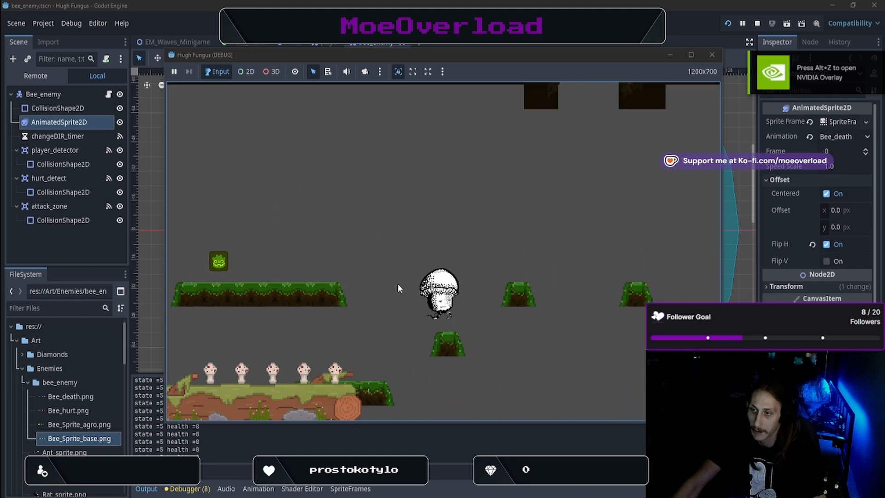
{"action": "key", "text": "a"}
Restart the game, start playing, and attack the approaching bee near the ground to check its knockback
{"action": "left_click", "coordinate": [728, 23]}
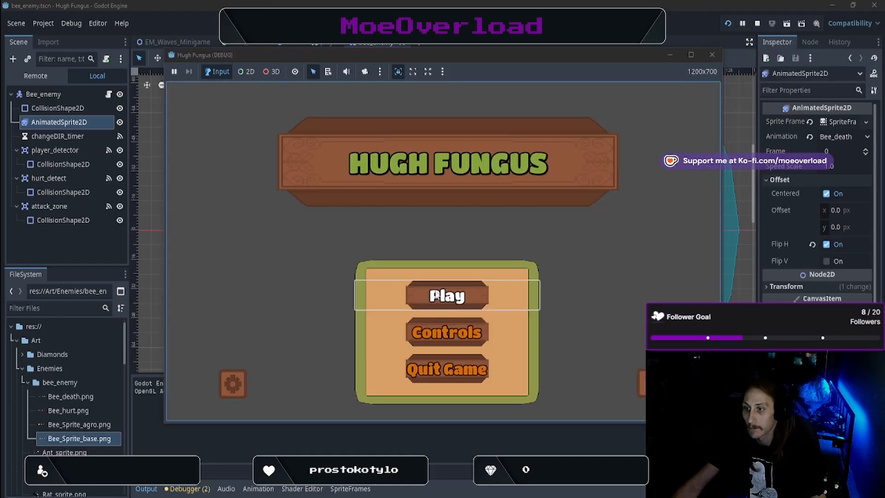
{"action": "left_click", "coordinate": [446, 295]}
{"action": "key", "text": "space"}
{"action": "key", "text": "a"}
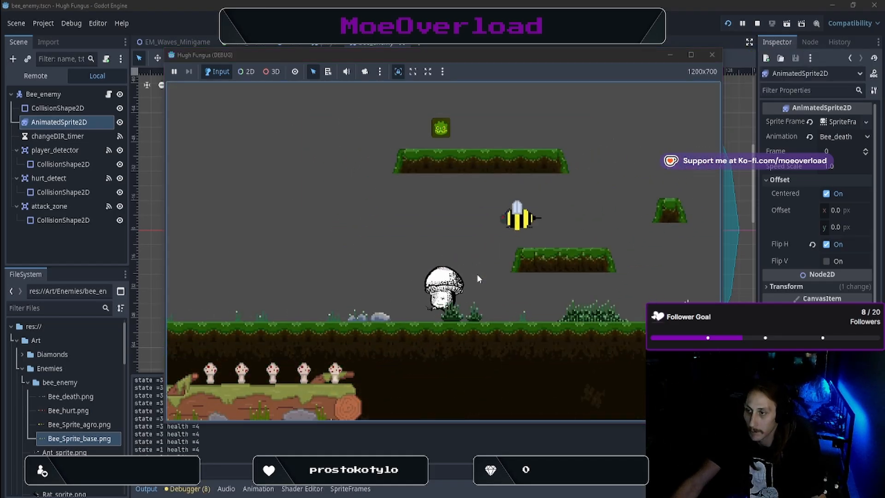
{"action": "key", "text": "d"}
{"action": "key", "text": "space"}
{"action": "key", "text": "a"}
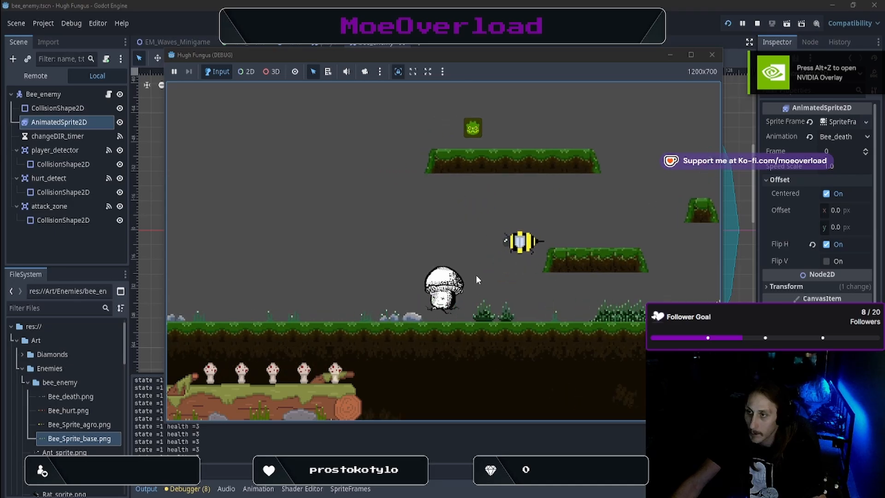
{"action": "key", "text": "d"}
{"action": "key", "text": "space"}
{"action": "key", "text": "d"}
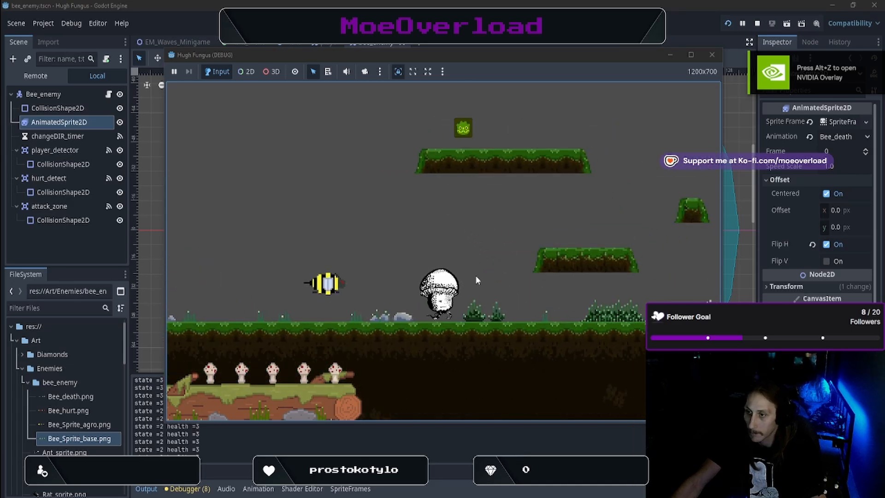
Draw the bee back to the mushroom, defeat it to check its death animation, and close the game
{"action": "key", "text": "a"}
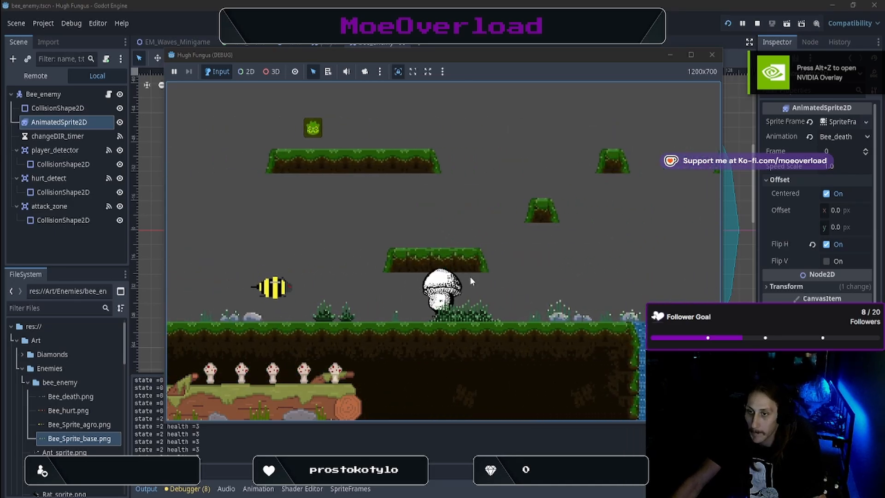
{"action": "key", "text": "space"}
{"action": "key", "text": "a"}
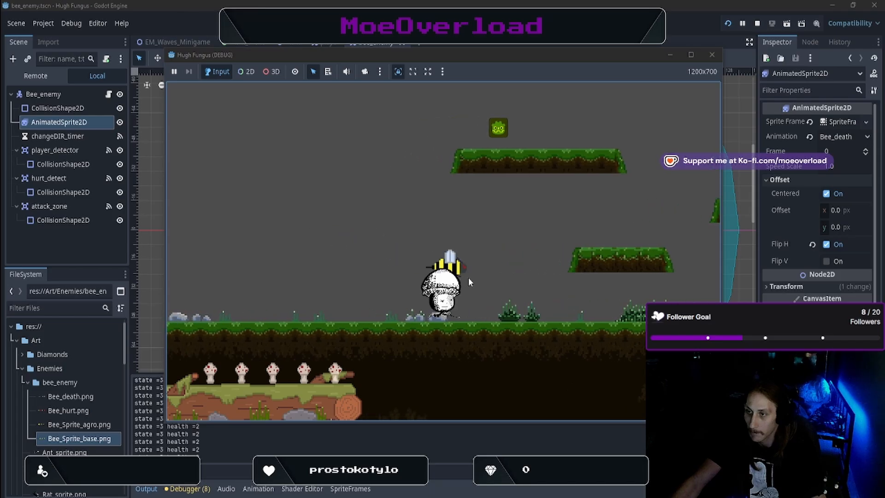
{"action": "key", "text": "d"}
{"action": "key", "text": "a"}
{"action": "key", "text": "d"}
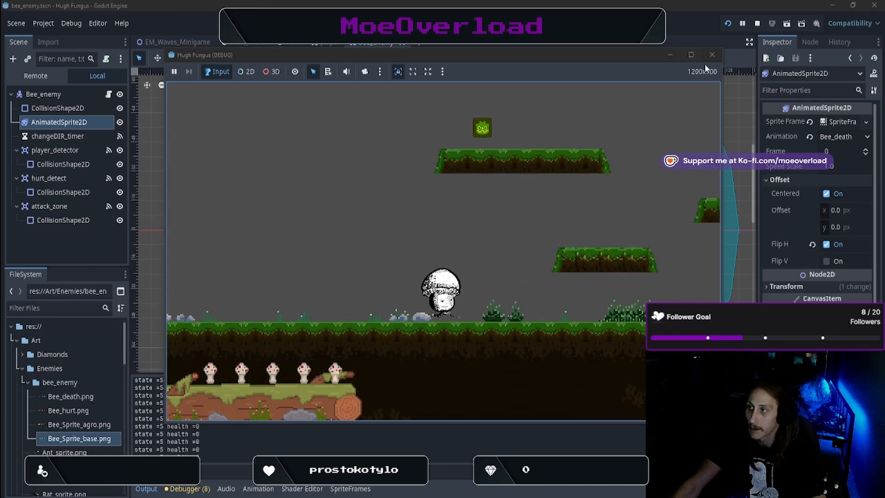
{"action": "left_click", "coordinate": [709, 55]}
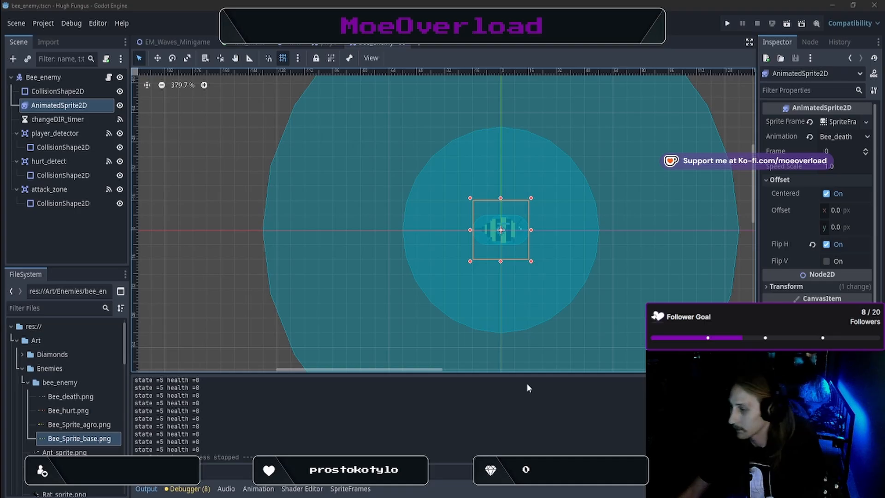
Run the project again, start playing, and fight the bee from the low floating platform
{"action": "left_click", "coordinate": [725, 23]}
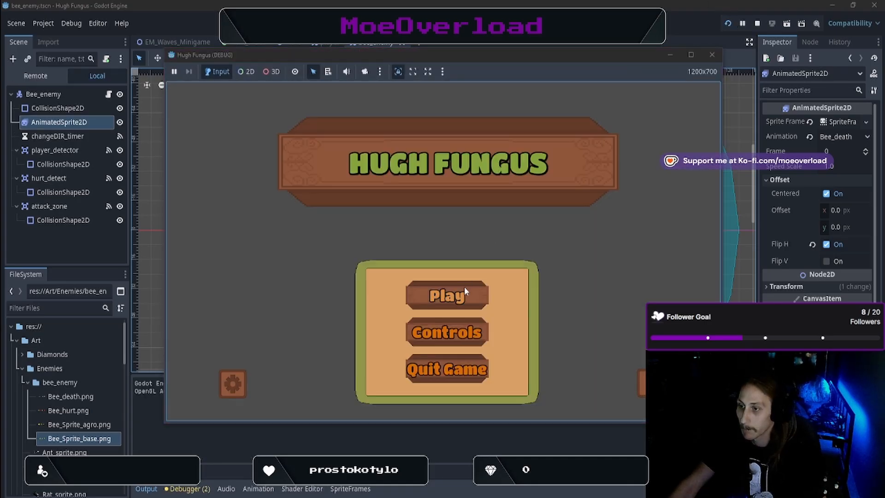
{"action": "left_click", "coordinate": [464, 286]}
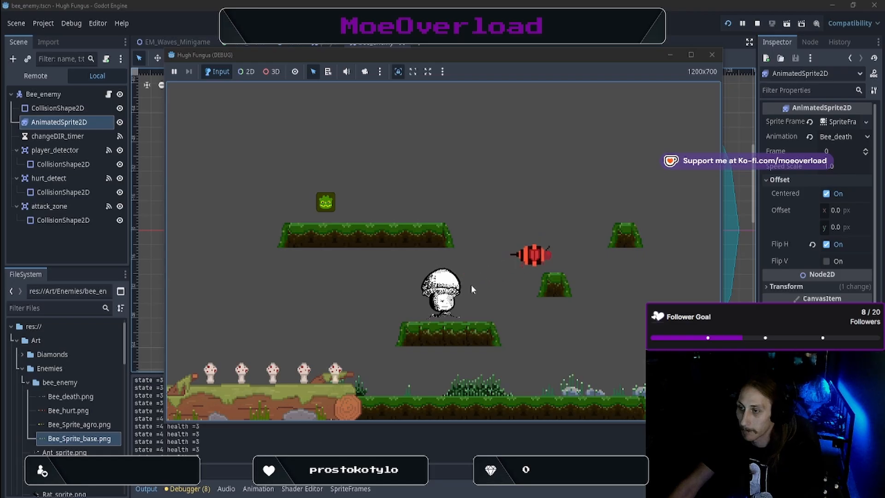
{"action": "key", "text": "a"}
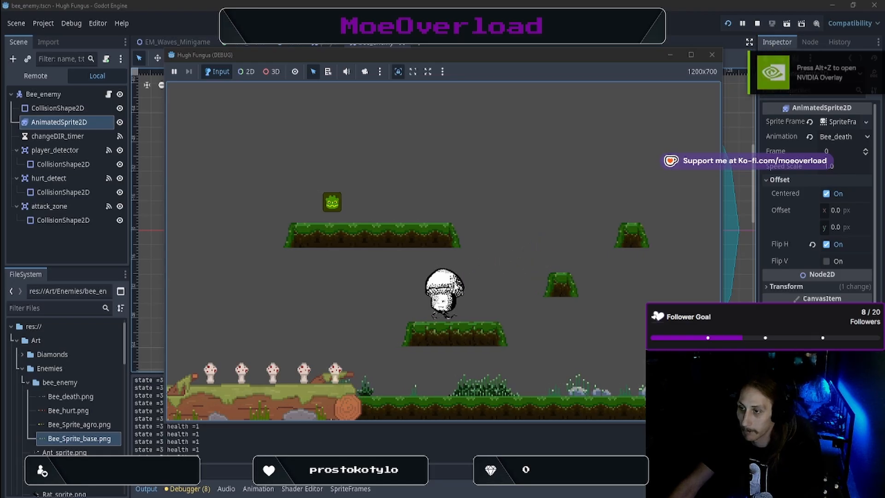
{"action": "key", "text": "a"}
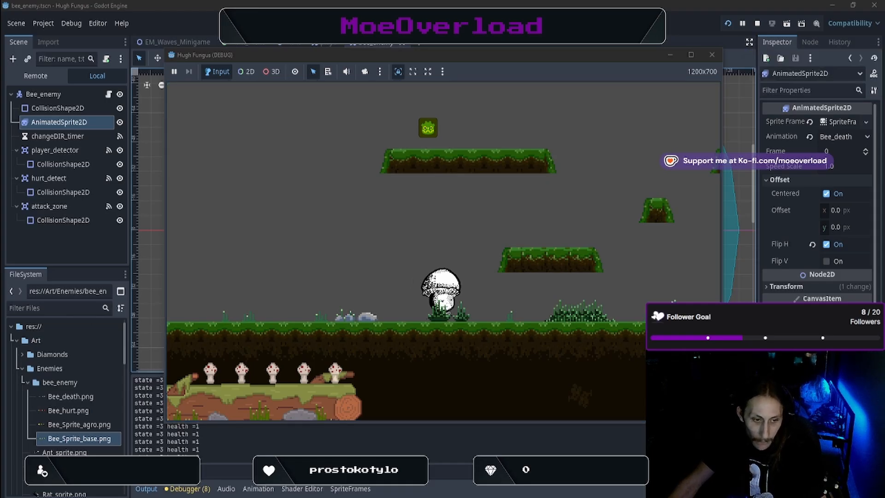
Restart the game, start playing, defeat the bee near the low platform, and close the game
{"action": "left_click", "coordinate": [727, 23]}
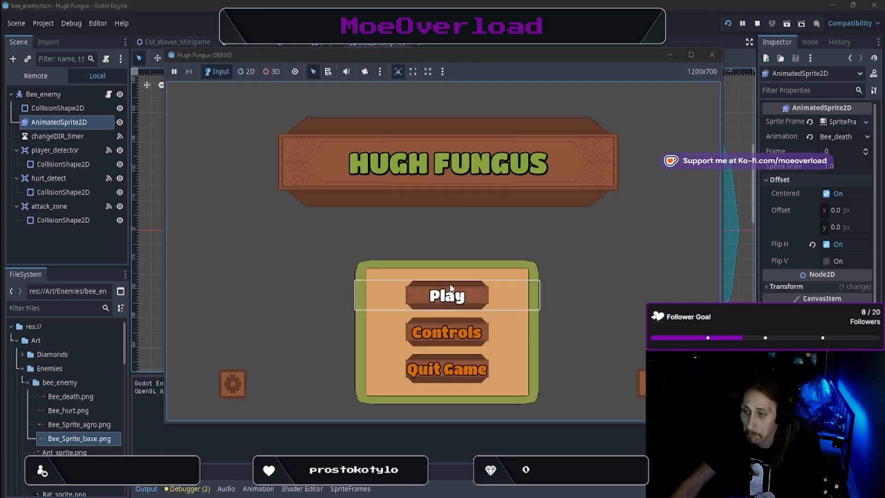
{"action": "left_click", "coordinate": [446, 294]}
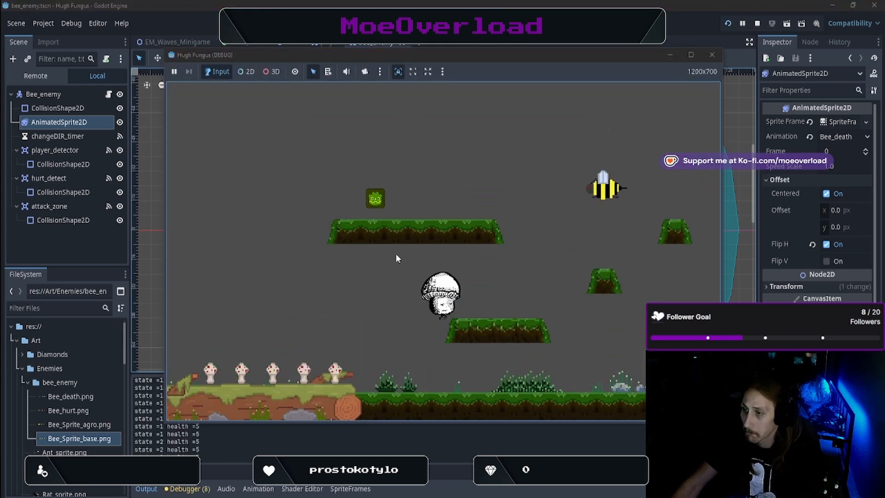
{"action": "key", "text": "d"}
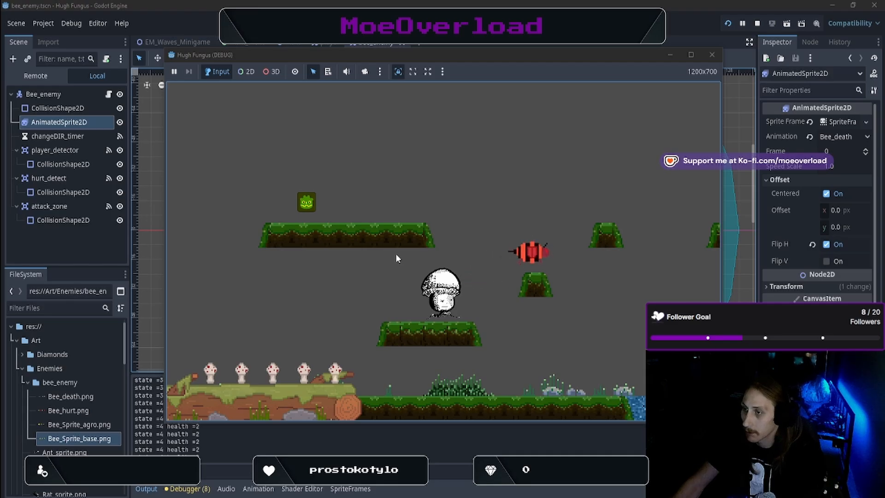
{"action": "key", "text": "a"}
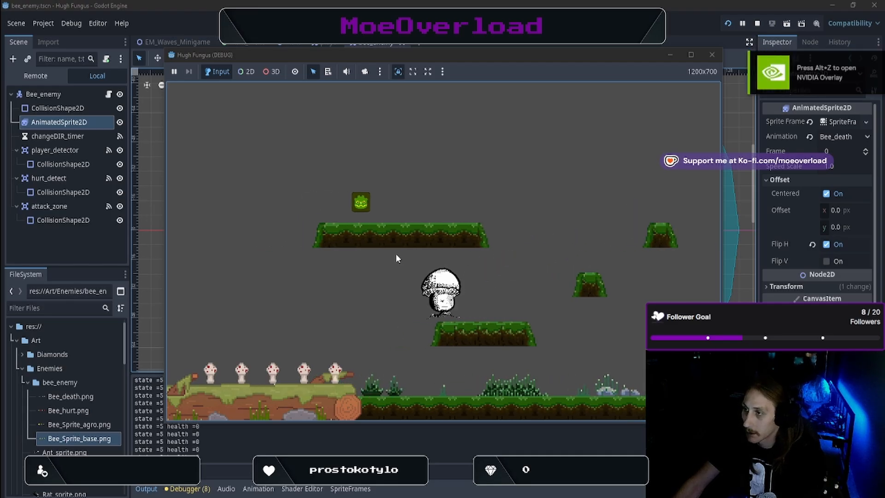
{"action": "key", "text": "d"}
{"action": "left_click", "coordinate": [712, 54]}
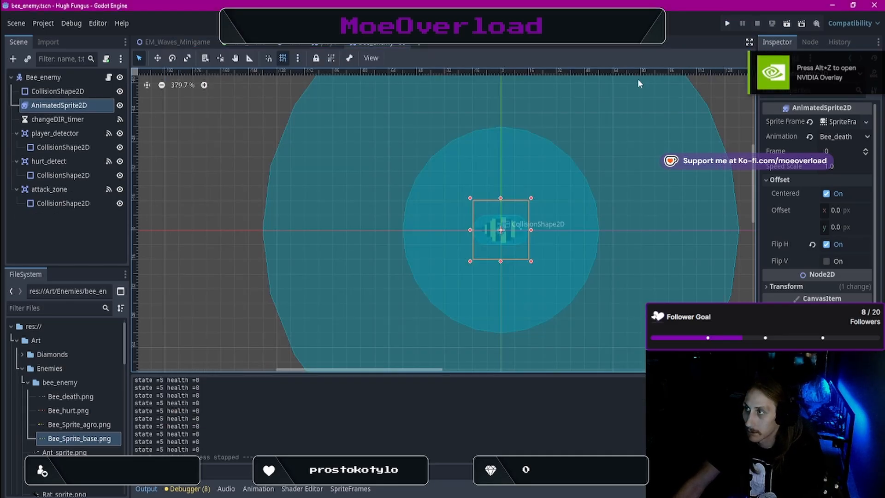
Run the project, fight the bee from the ground until its death animation plays, and close the game
{"action": "left_click", "coordinate": [728, 23]}
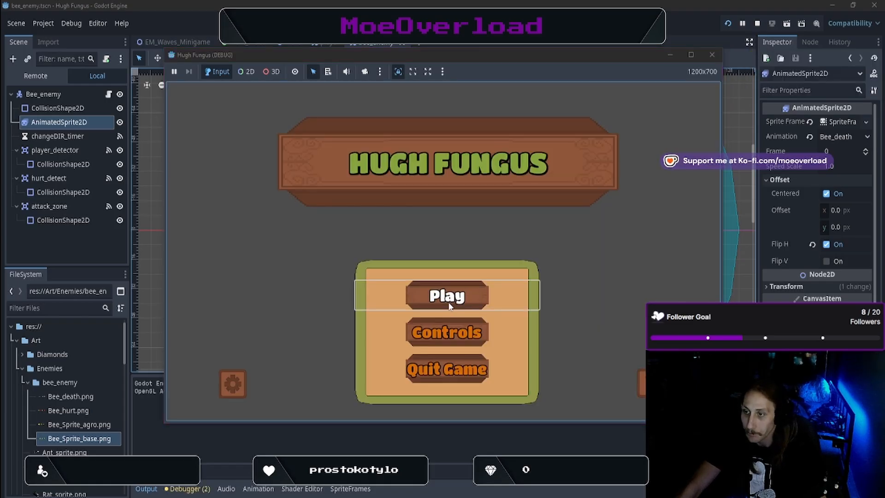
{"action": "left_click", "coordinate": [447, 295]}
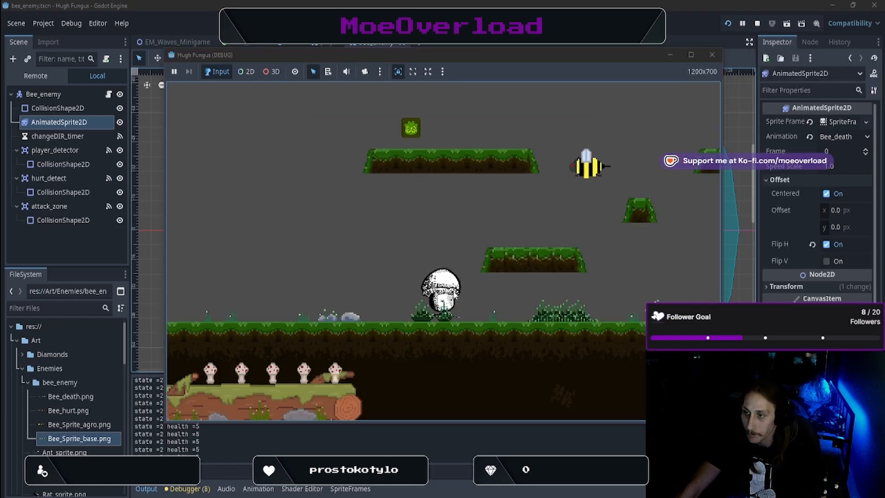
{"action": "key", "text": "a"}
{"action": "key", "text": "a"}
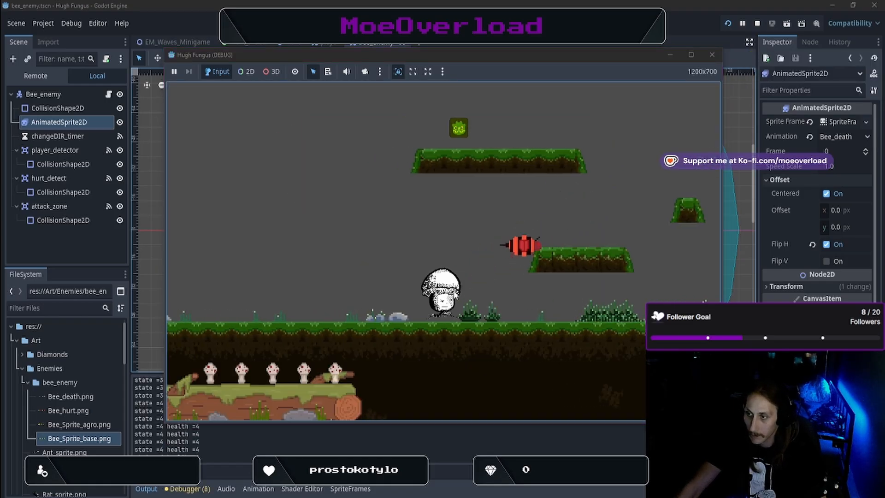
{"action": "key", "text": "a"}
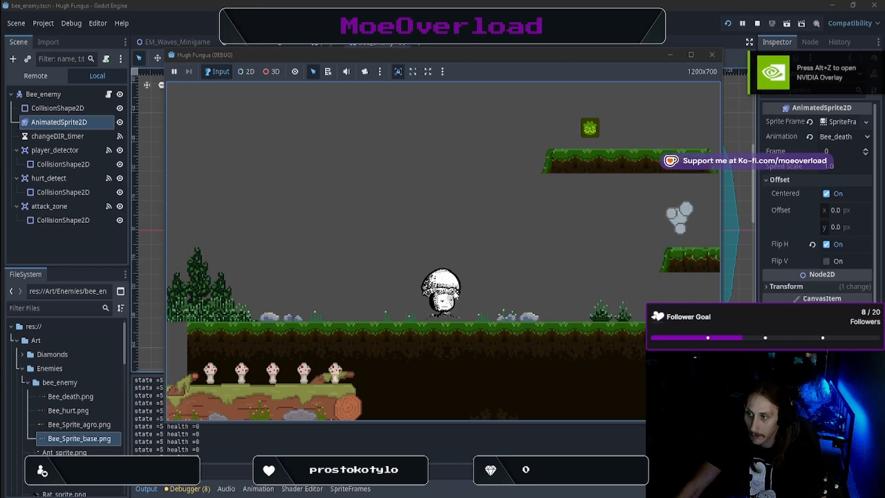
{"action": "key", "text": "d"}
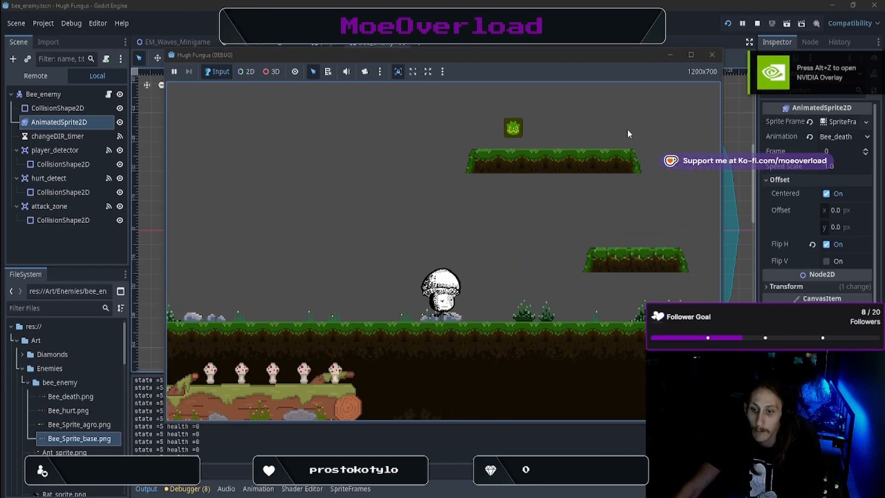
{"action": "left_click", "coordinate": [712, 54]}
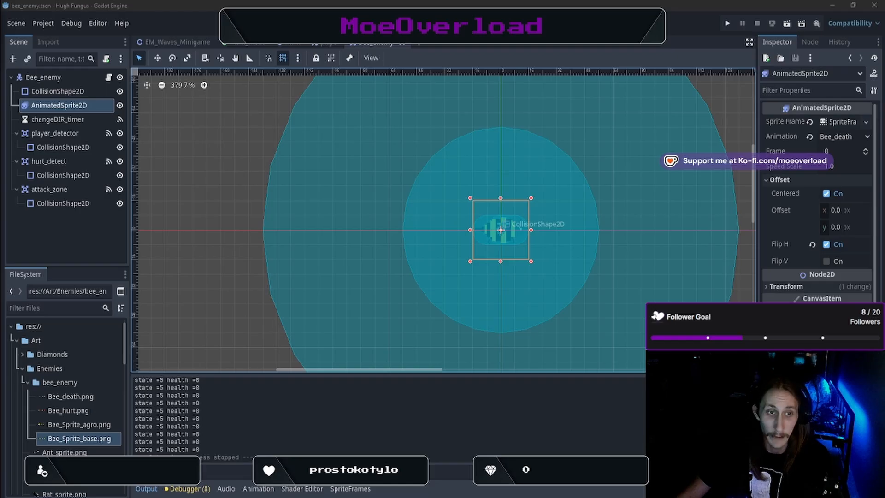
Dismiss the modified-files dialog and reload the current project, stopping the running game
{"action": "left_click", "coordinate": [729, 21]}
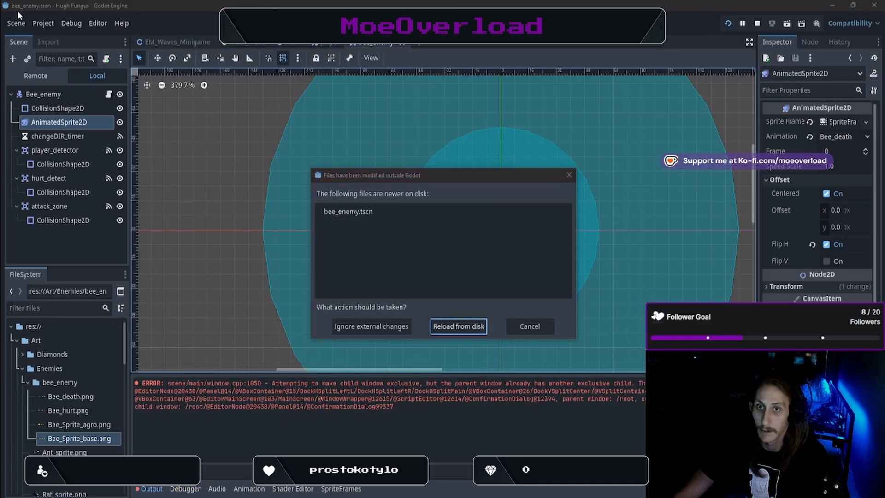
{"action": "left_click", "coordinate": [569, 175]}
{"action": "left_click", "coordinate": [44, 23]}
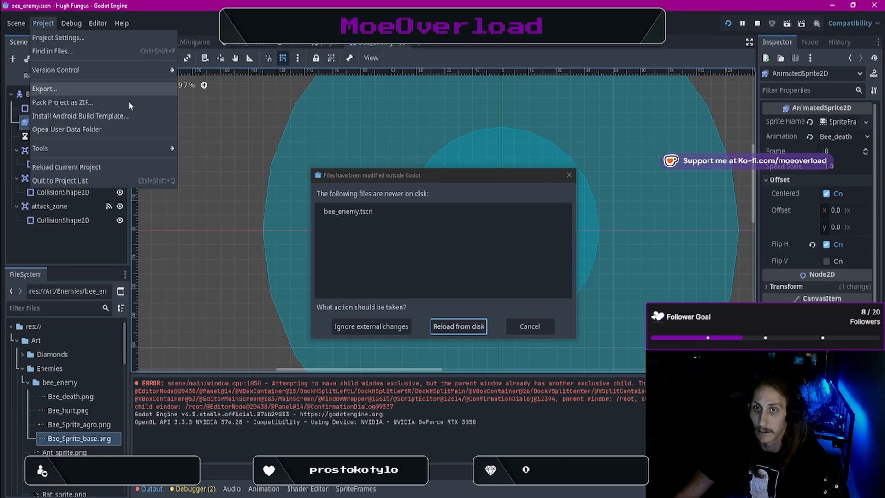
{"action": "left_click", "coordinate": [101, 166]}
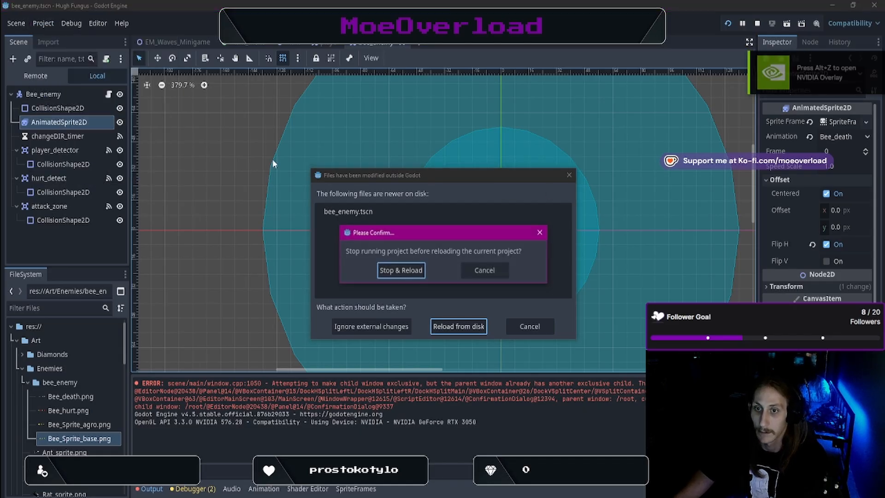
{"action": "left_click", "coordinate": [416, 273]}
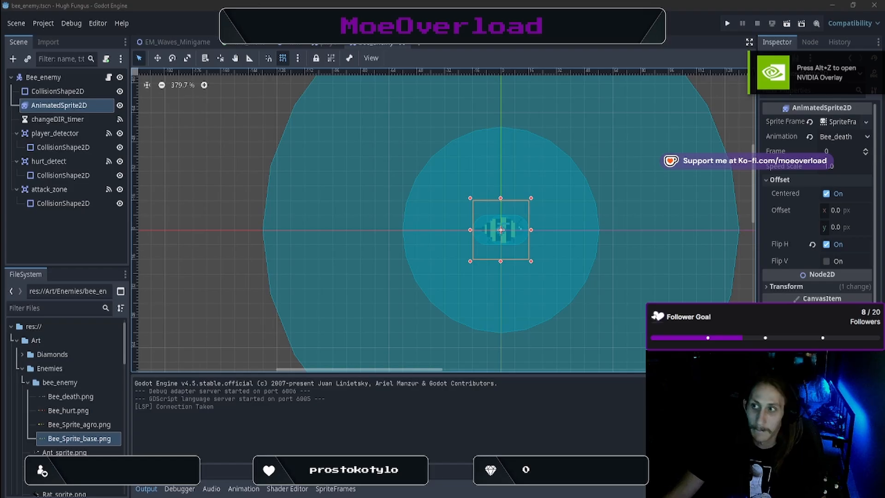
Run the reloaded project, start playing, and defeat the bee from the floating platform to retest its death
{"action": "left_click", "coordinate": [728, 24]}
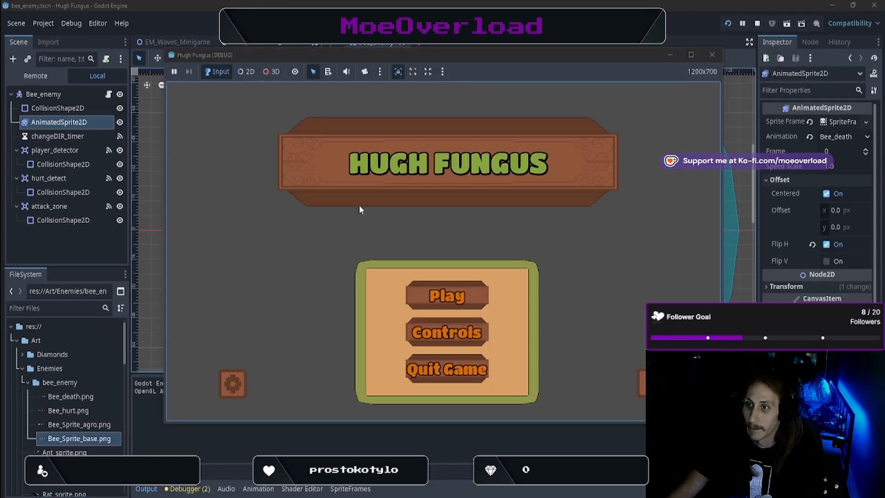
{"action": "left_click", "coordinate": [425, 282]}
{"action": "key", "text": "Right"}
{"action": "key", "text": "space"}
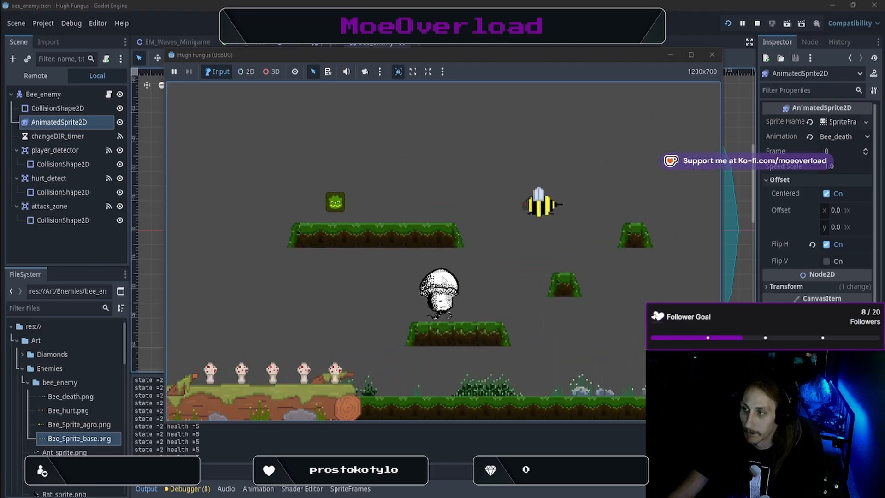
{"action": "key", "text": "d"}
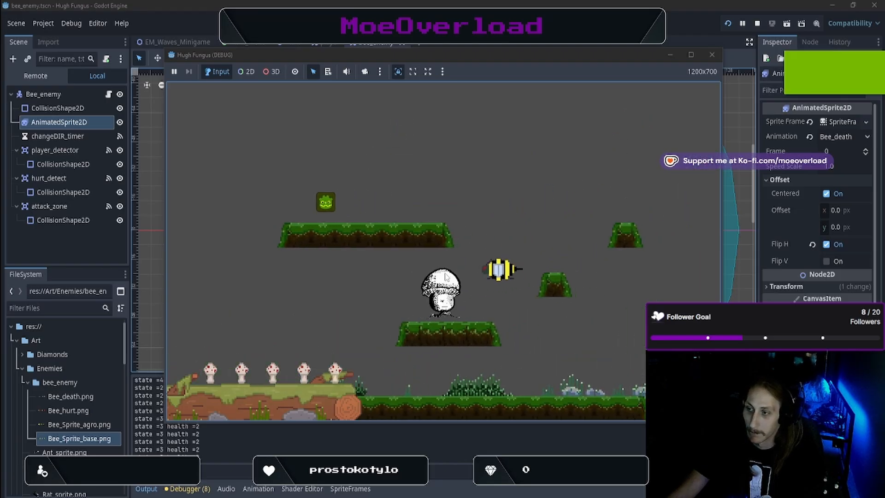
{"action": "key", "text": "space"}
{"action": "key", "text": "d"}
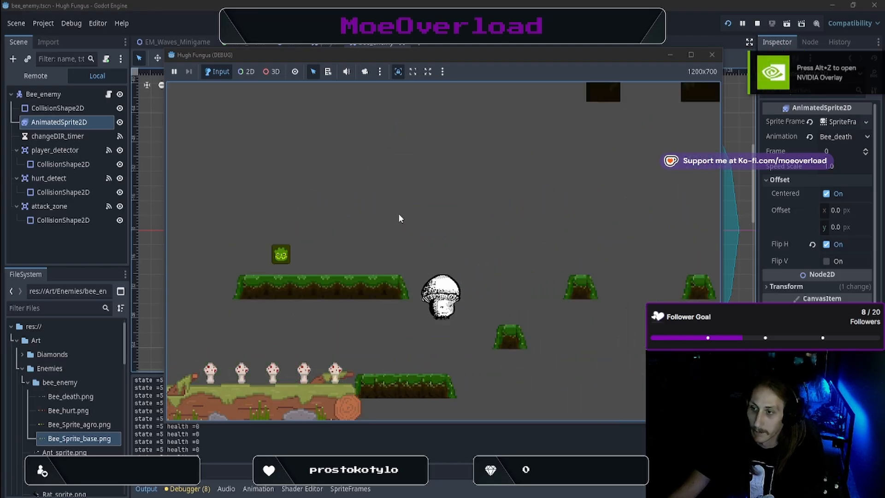
Move the mushroom across the platforms, past the red snail beyond the water, and back
{"action": "key", "text": "a"}
{"action": "key", "text": "space"}
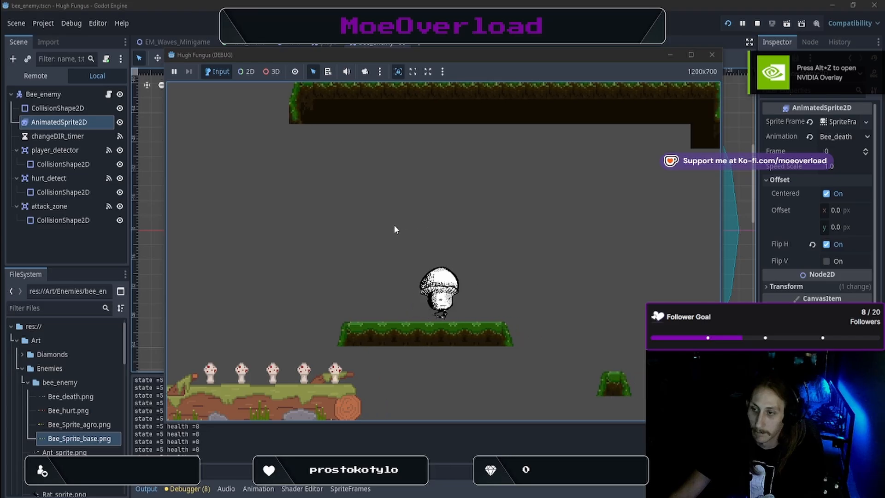
{"action": "key", "text": "d"}
{"action": "key", "text": "space"}
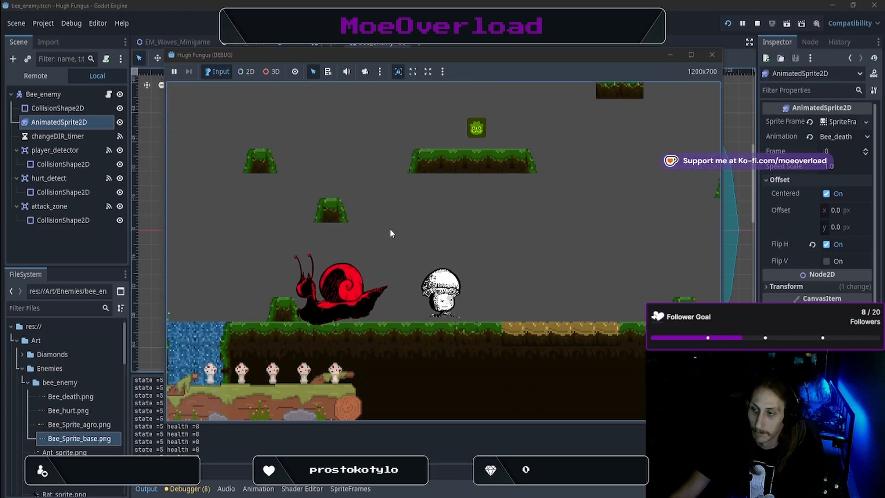
{"action": "key", "text": "d"}
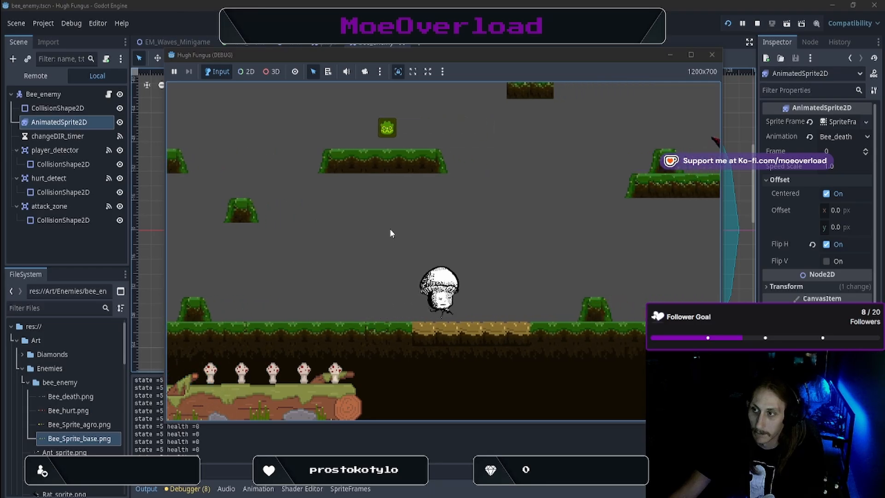
{"action": "key", "text": "a"}
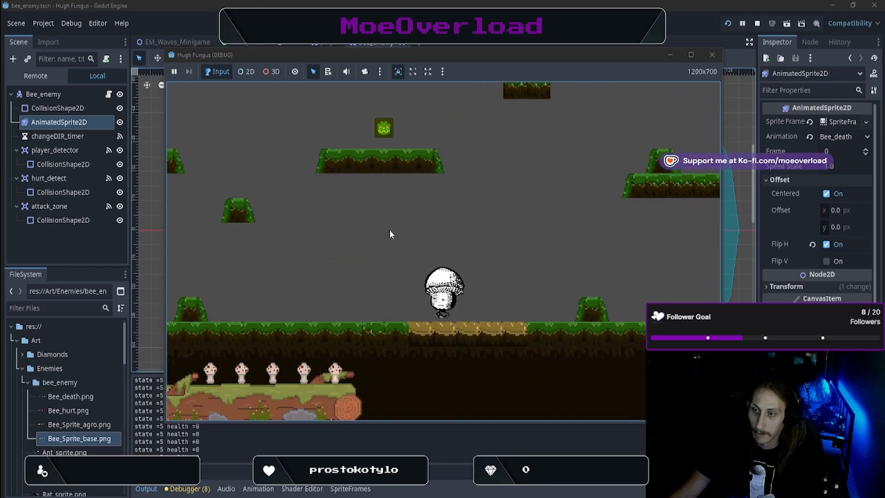
{"action": "key", "text": "a"}
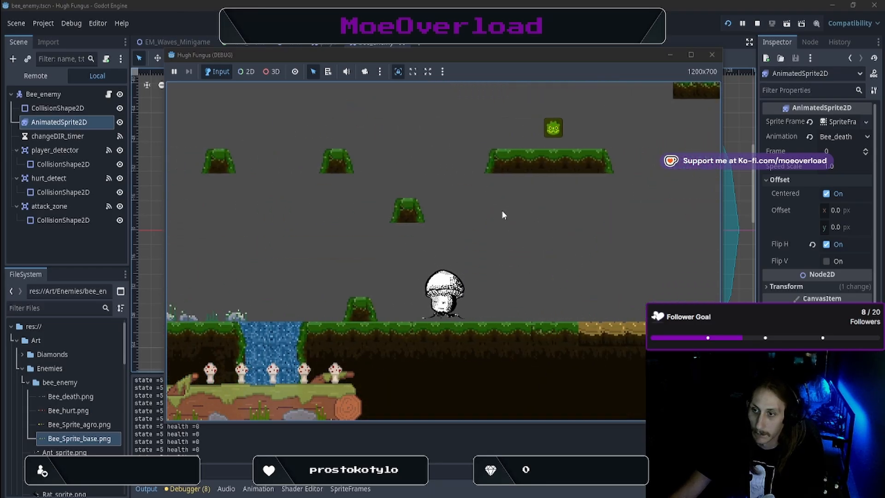
{"action": "key", "text": "a"}
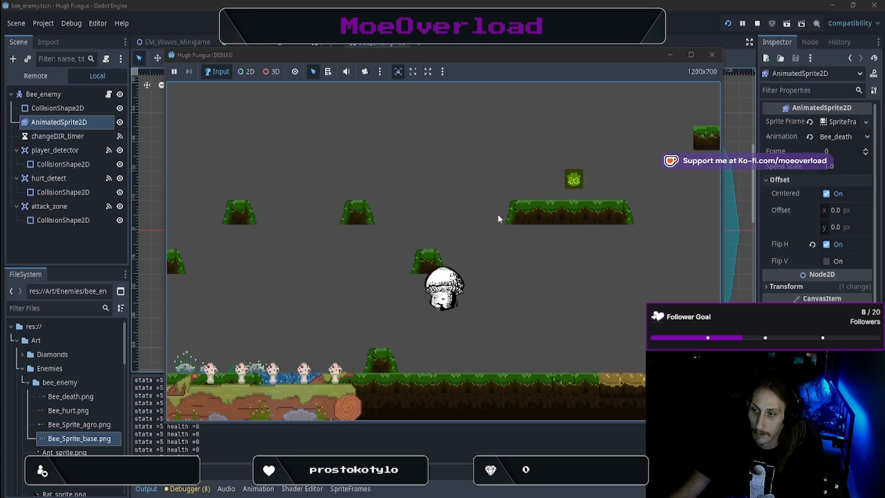
{"action": "key", "text": "a"}
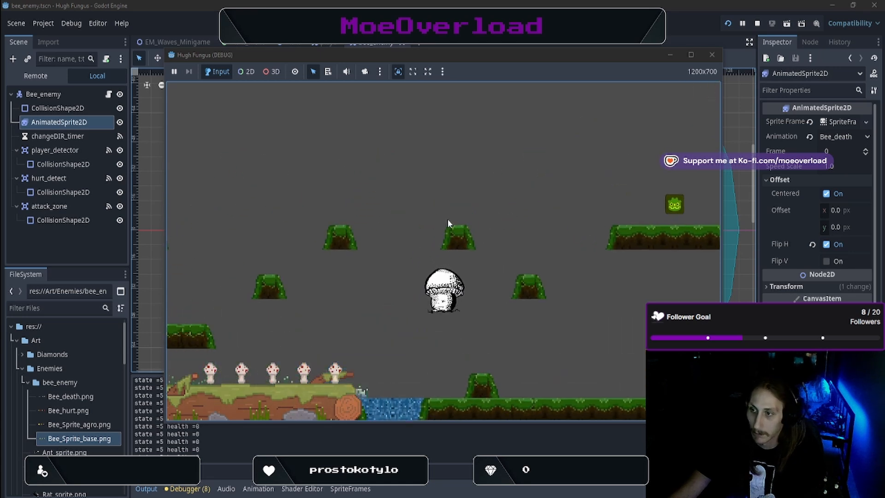
Jump the mushroom up the floating platforms toward the upper ground with the gap
{"action": "key", "text": "d"}
{"action": "key", "text": "space"}
{"action": "key", "text": "space"}
{"action": "key", "text": "d"}
{"action": "key", "text": "space"}
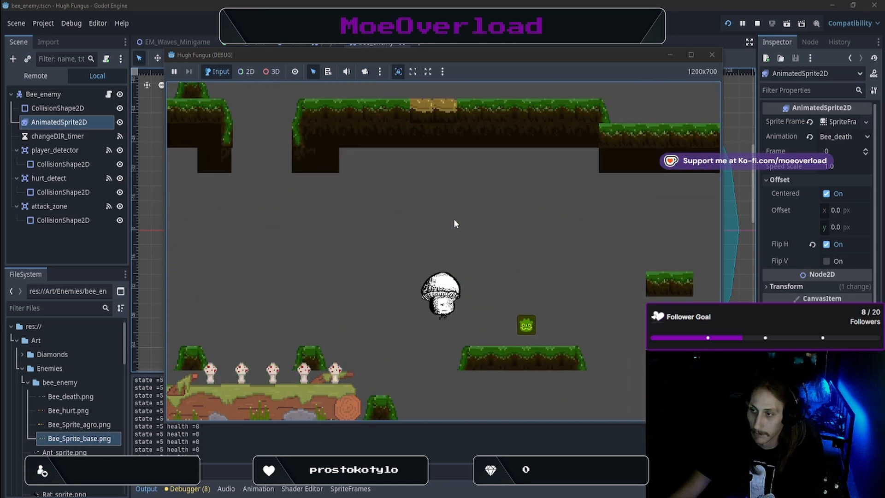
{"action": "key", "text": "a"}
{"action": "key", "text": "space"}
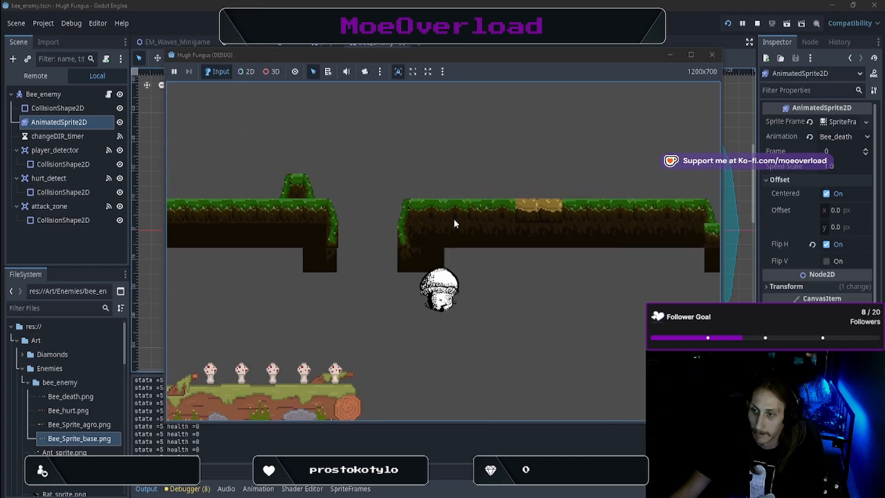
Bring the mushroom character back across the platforms to the grassy ground and end the test run
{"action": "key", "text": "a"}
{"action": "key", "text": "space"}
{"action": "key", "text": "space"}
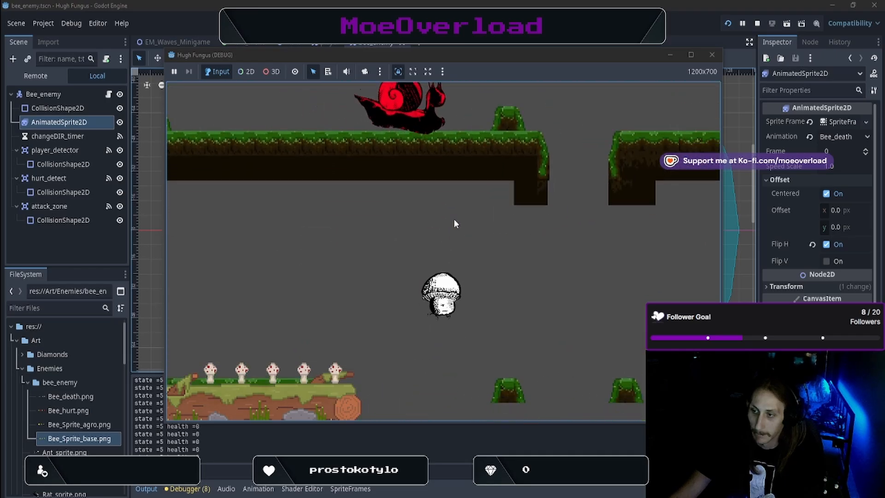
{"action": "key", "text": "a"}
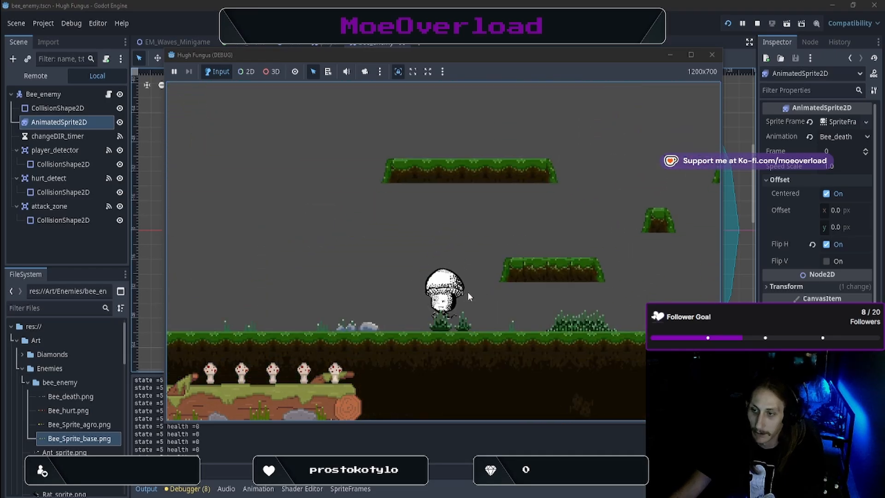
{"action": "left_click", "coordinate": [712, 54]}
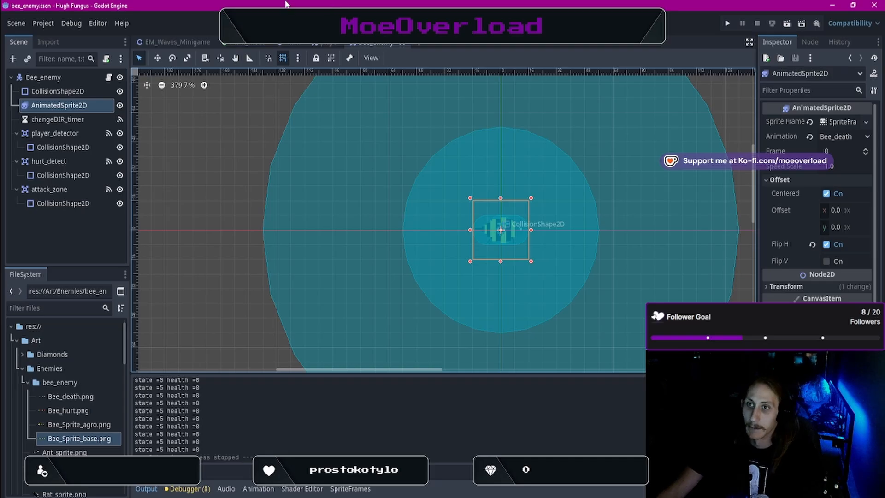
Run the Hugh Fungus project and start a game from its main menu
{"action": "scroll", "coordinate": [405, 143], "scroll_direction": "down", "scroll_amount": 4}
{"action": "scroll", "coordinate": [405, 143], "scroll_direction": "up", "scroll_amount": 5}
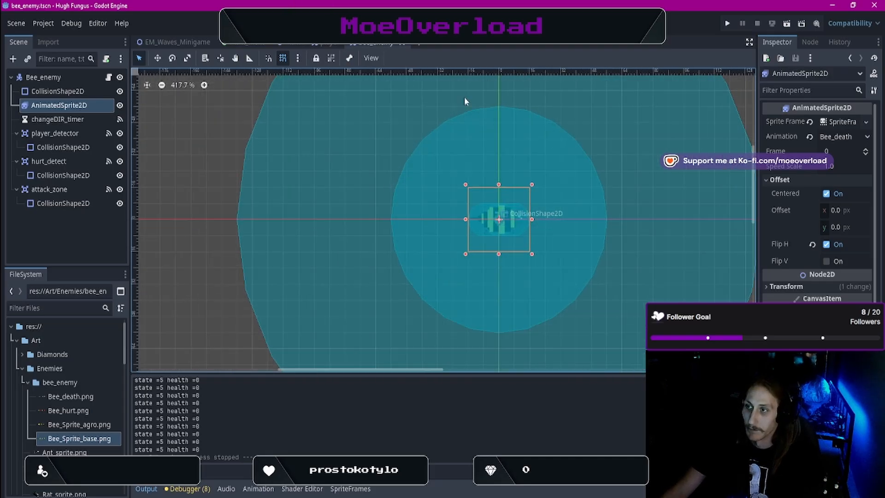
{"action": "left_click", "coordinate": [726, 22]}
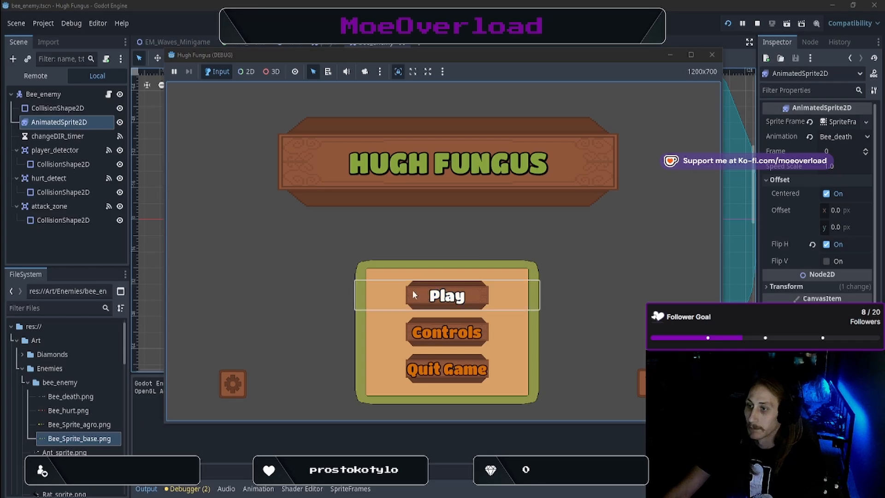
{"action": "left_click", "coordinate": [412, 290]}
Playtest the bee enemy near the first platforms, luring it and jumping at it to test its chase and damage reactions
{"action": "key", "text": "d"}
{"action": "key", "text": "space"}
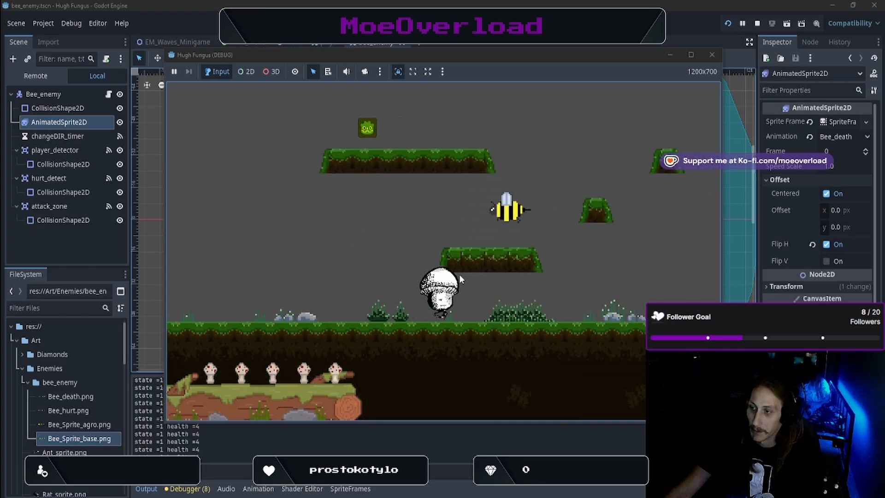
{"action": "key", "text": "a"}
{"action": "key", "text": "space"}
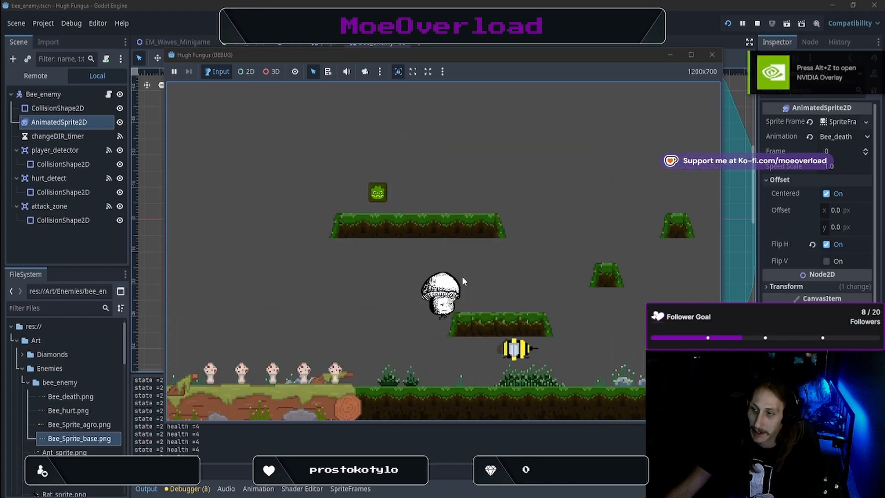
{"action": "key", "text": "d"}
{"action": "key", "text": "a"}
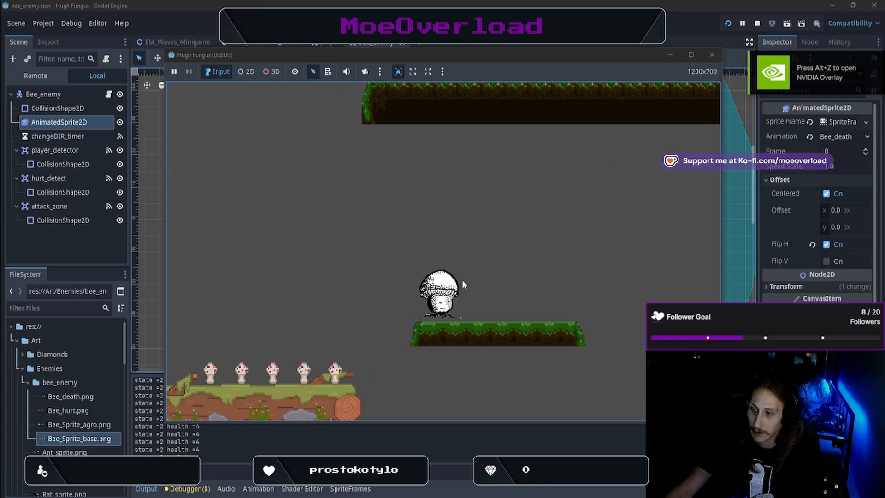
{"action": "key", "text": "space"}
{"action": "key", "text": "d"}
{"action": "key", "text": "a"}
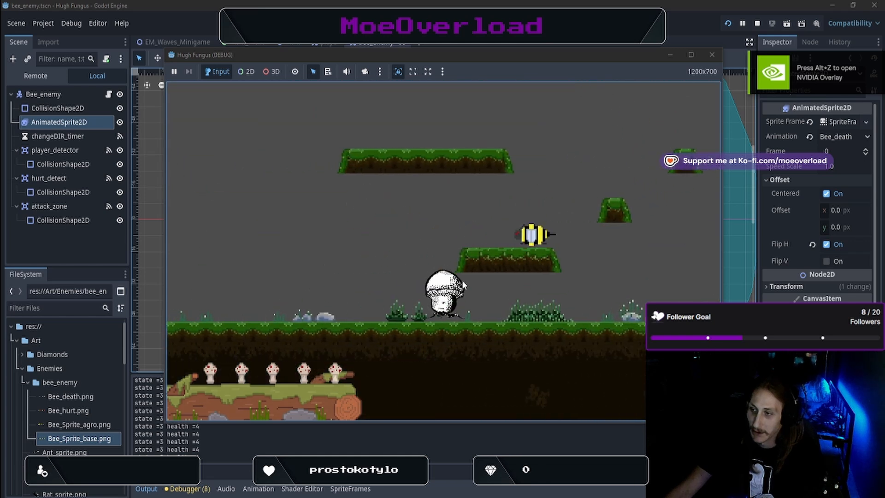
{"action": "key", "text": "space"}
{"action": "key", "text": "d"}
{"action": "key", "text": "d"}
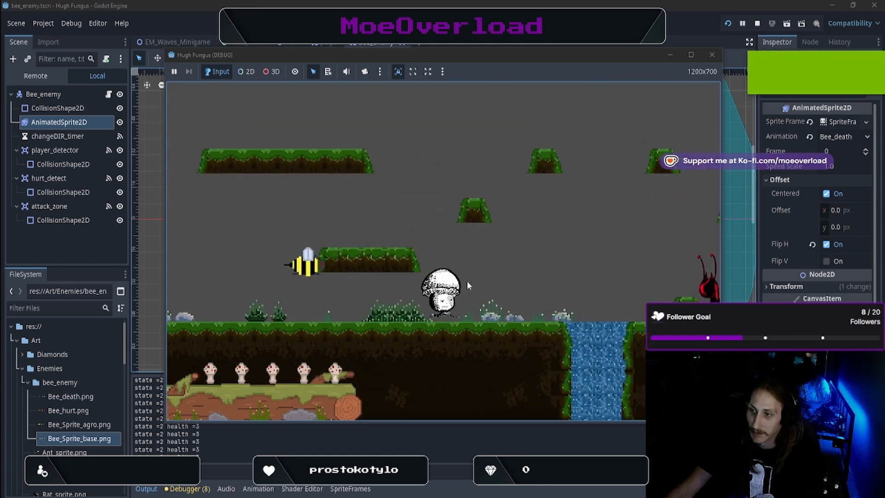
Keep jumping on the bee around the floating platforms until it is defeated, to test its death behaviour
{"action": "key", "text": "space"}
{"action": "key", "text": "a"}
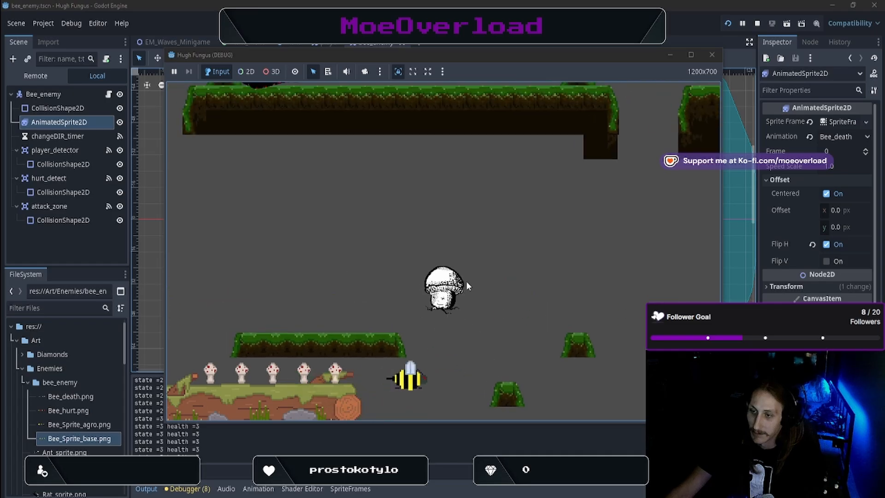
{"action": "key", "text": "d"}
{"action": "key", "text": "a"}
{"action": "key", "text": "space"}
{"action": "key", "text": "d"}
{"action": "key", "text": "a"}
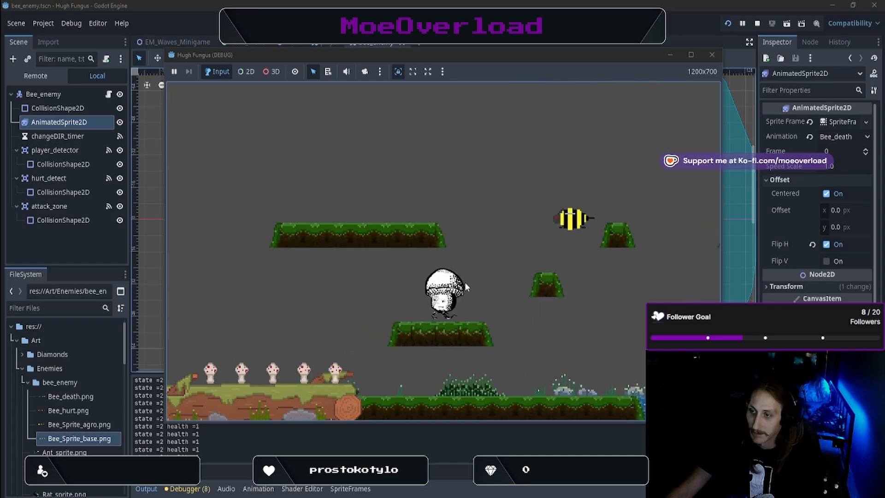
{"action": "key", "text": "space"}
{"action": "key", "text": "d"}
{"action": "key", "text": "a"}
{"action": "key", "text": "d"}
{"action": "key", "text": "space"}
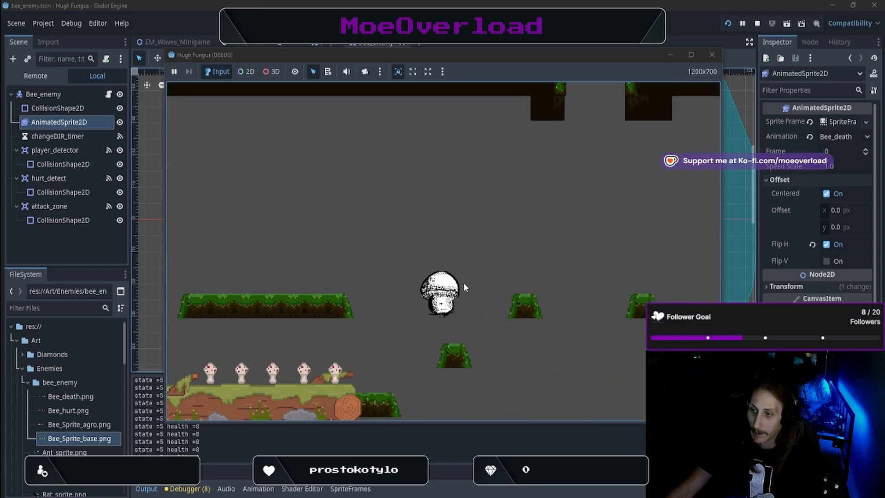
Explore the level past the snail's platform to the raised ground by the water and end the test run
{"action": "key", "text": "d"}
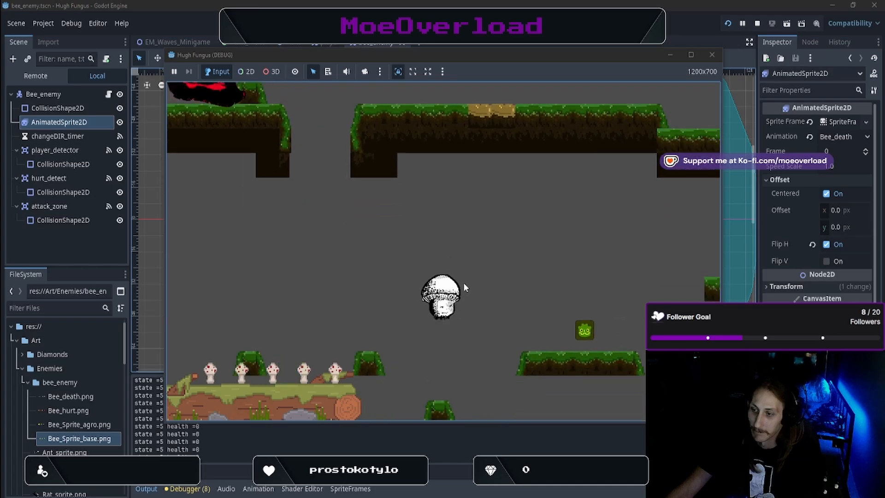
{"action": "key", "text": "d"}
{"action": "key", "text": "space"}
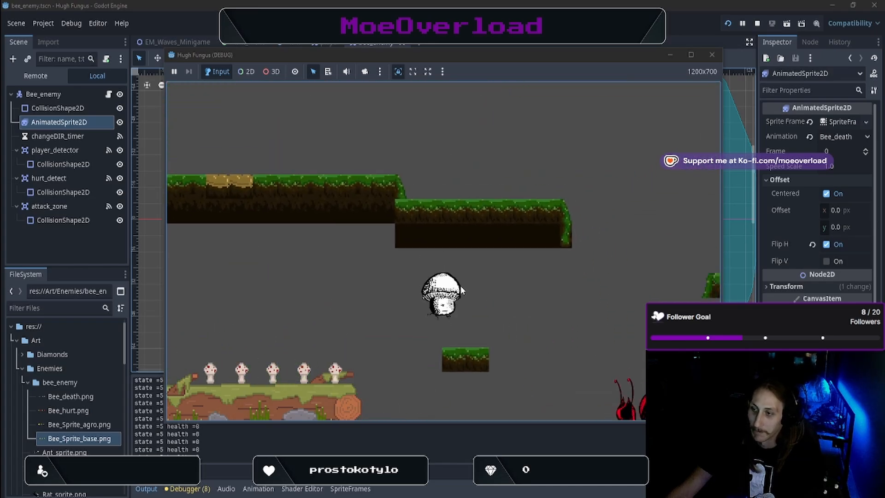
{"action": "key", "text": "d"}
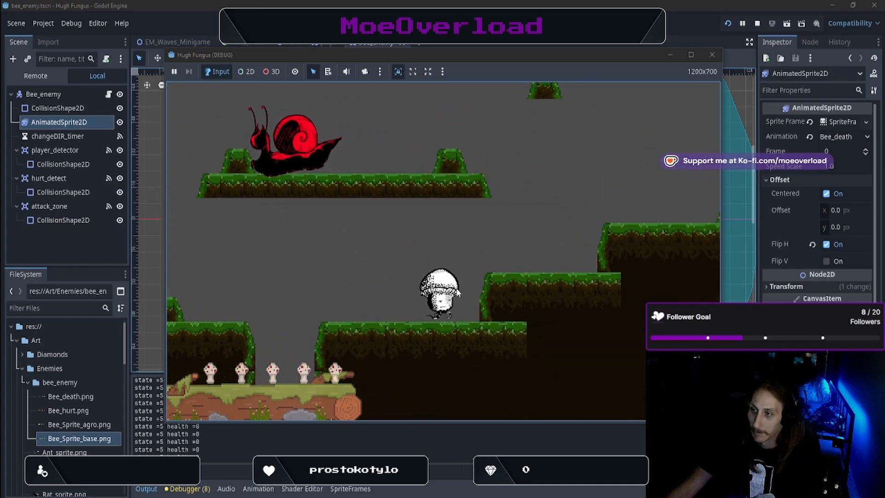
{"action": "key", "text": "d"}
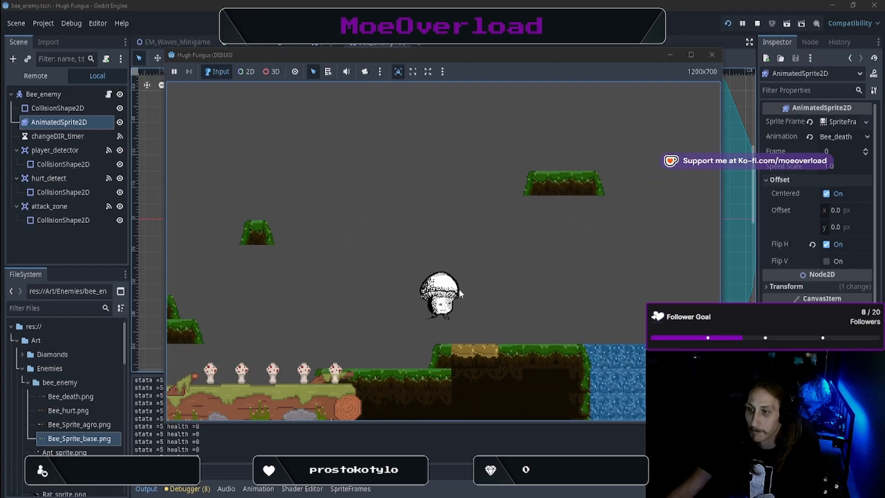
{"action": "key", "text": "a"}
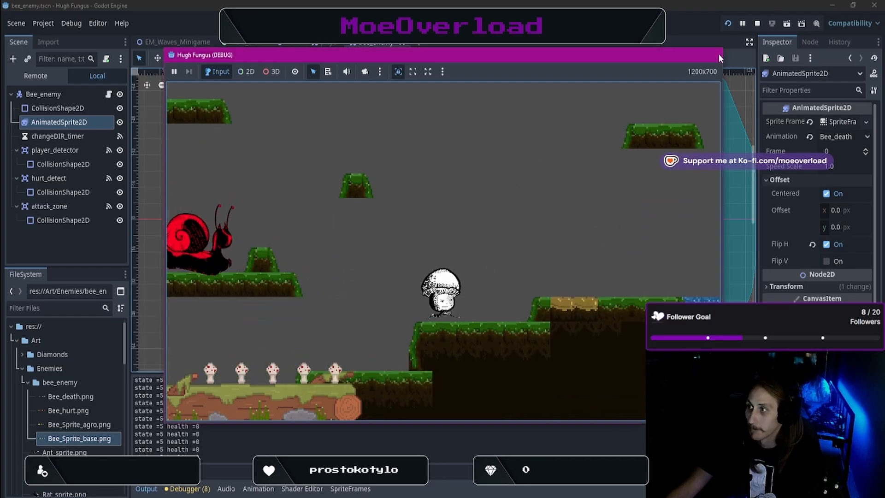
{"action": "left_click", "coordinate": [712, 55]}
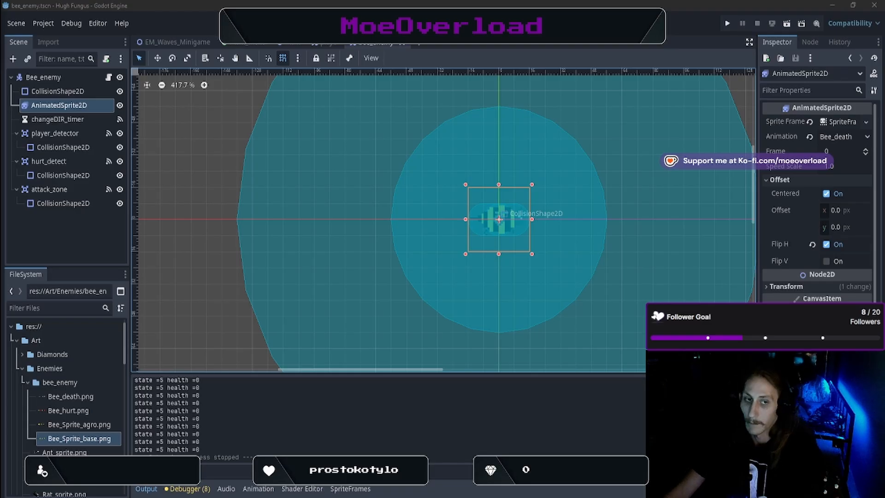
Return to the editor, run the project again and start a new game from the main menu
{"action": "left_click", "coordinate": [338, 6]}
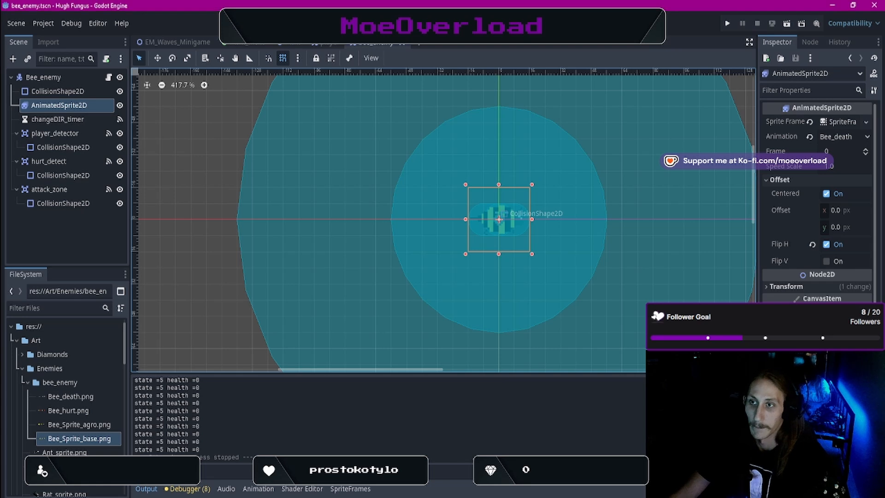
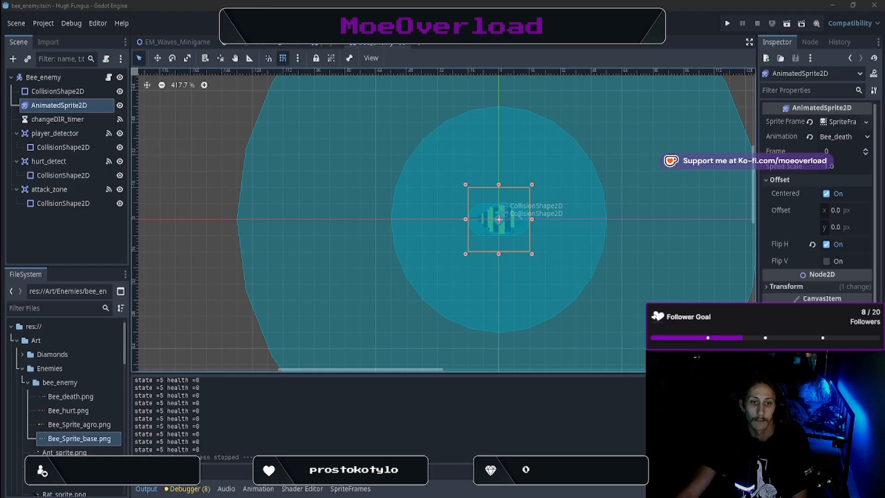
{"action": "left_click", "coordinate": [280, 46]}
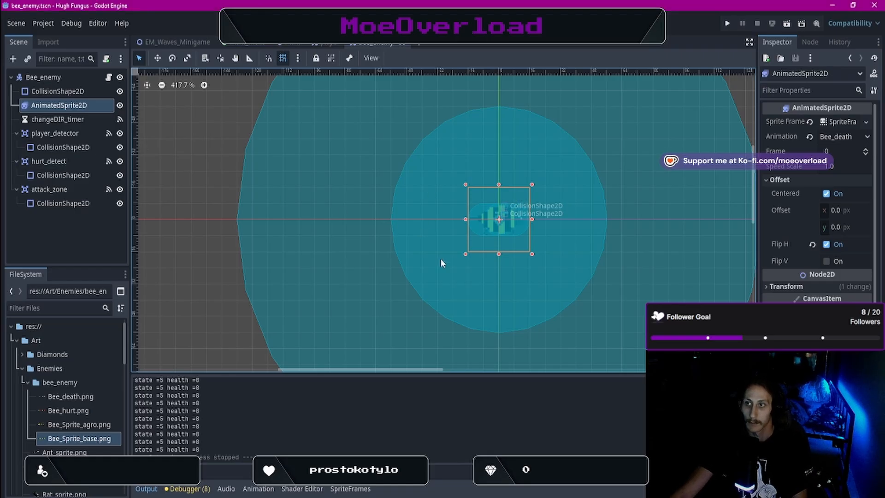
{"action": "left_click", "coordinate": [725, 25]}
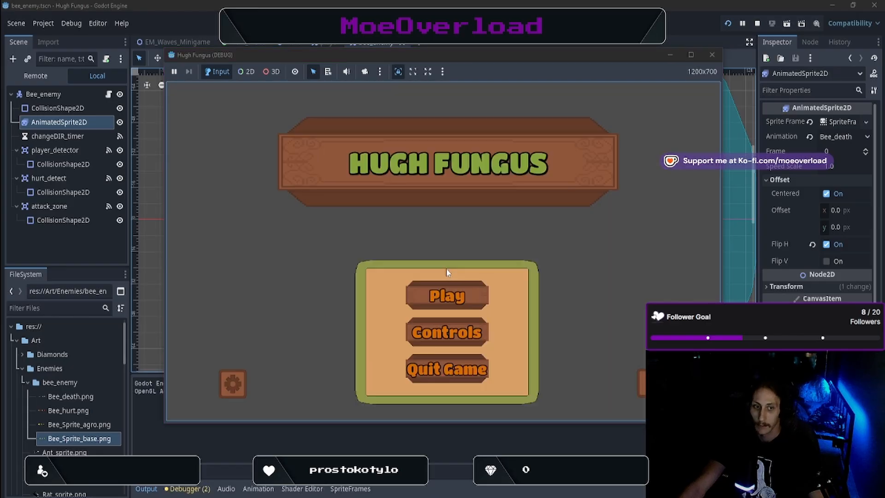
{"action": "left_click", "coordinate": [445, 298]}
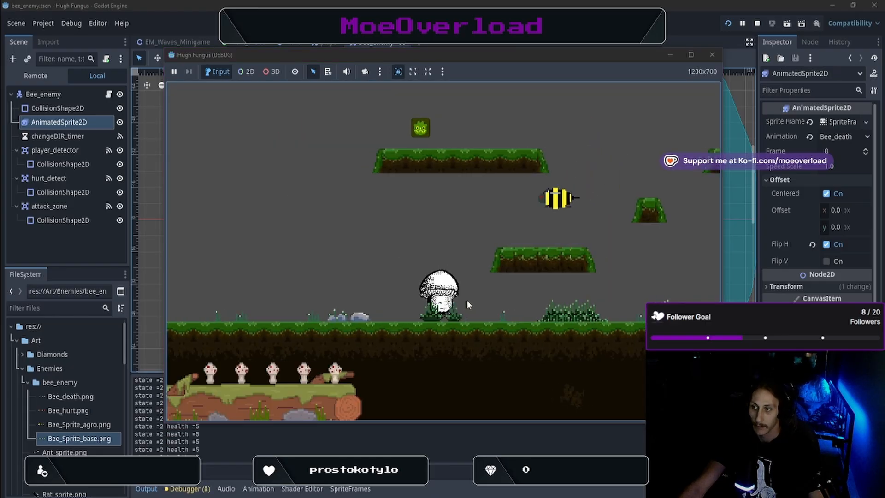
Fight the bee on the ground near the pine trees, jumping on it repeatedly until it dies
{"action": "key", "text": "a"}
{"action": "key", "text": "space"}
{"action": "key", "text": "d"}
{"action": "key", "text": "a"}
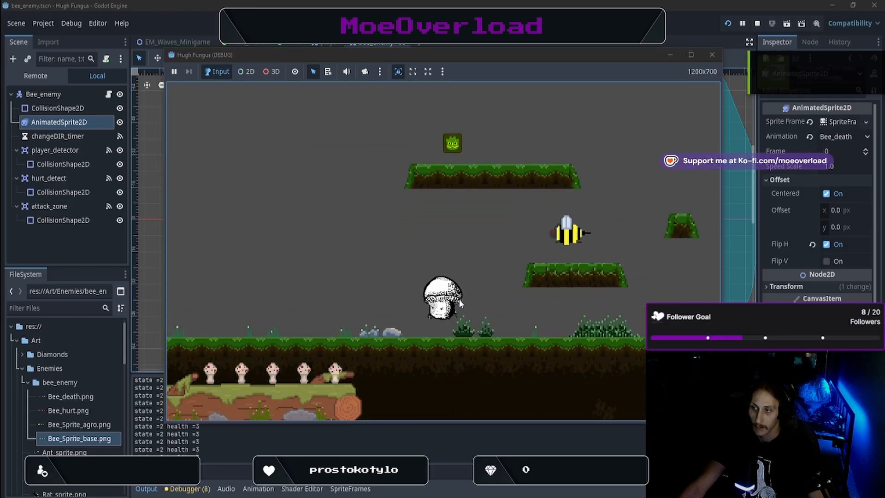
{"action": "key", "text": "d"}
{"action": "key", "text": "space"}
{"action": "key", "text": "a"}
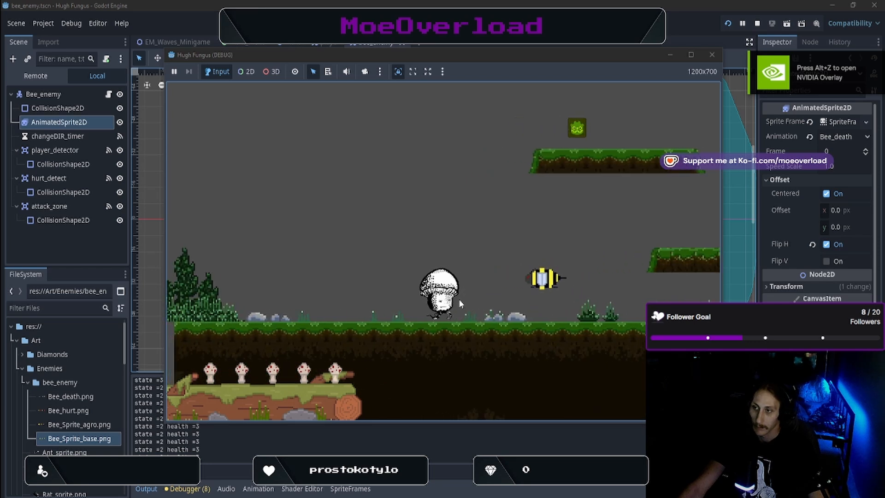
{"action": "key", "text": "d"}
{"action": "key", "text": "space"}
{"action": "key", "text": "a"}
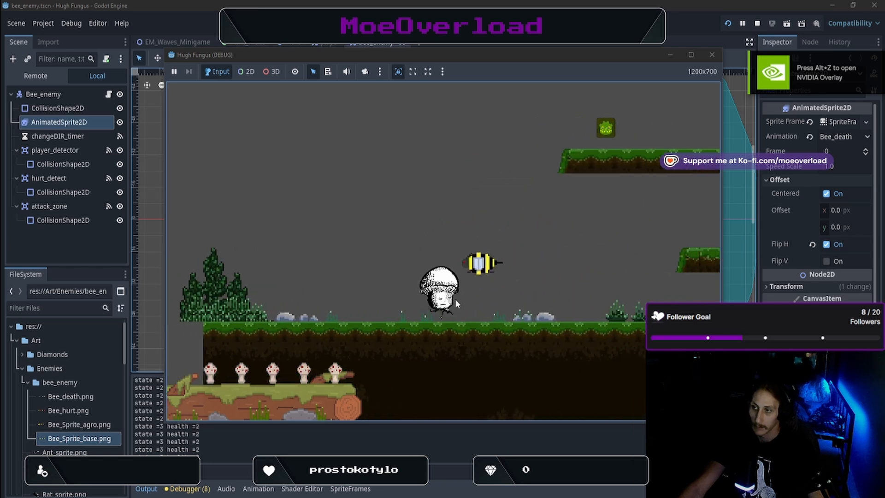
{"action": "key", "text": "space"}
{"action": "key", "text": "d"}
{"action": "key", "text": "a"}
{"action": "key", "text": "d"}
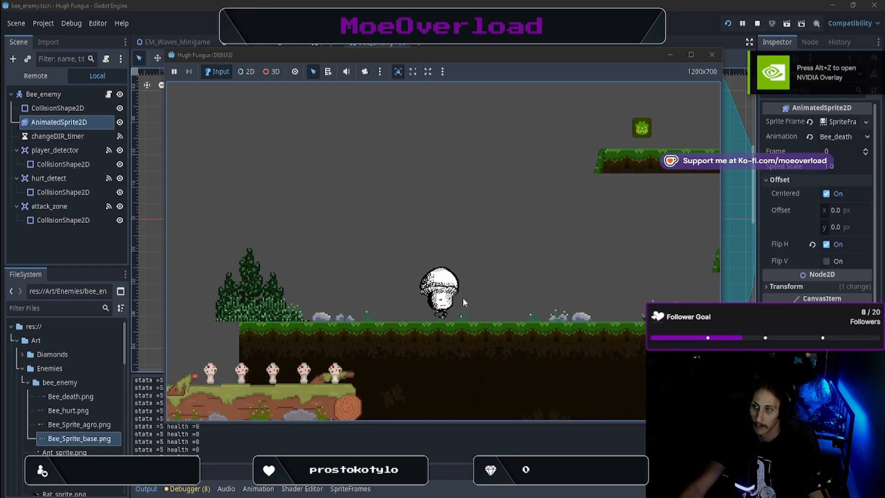
Take the mushroom across the floating platforms and down to the ground beyond the water, near the red snail
{"action": "key", "text": "space"}
{"action": "key", "text": "d"}
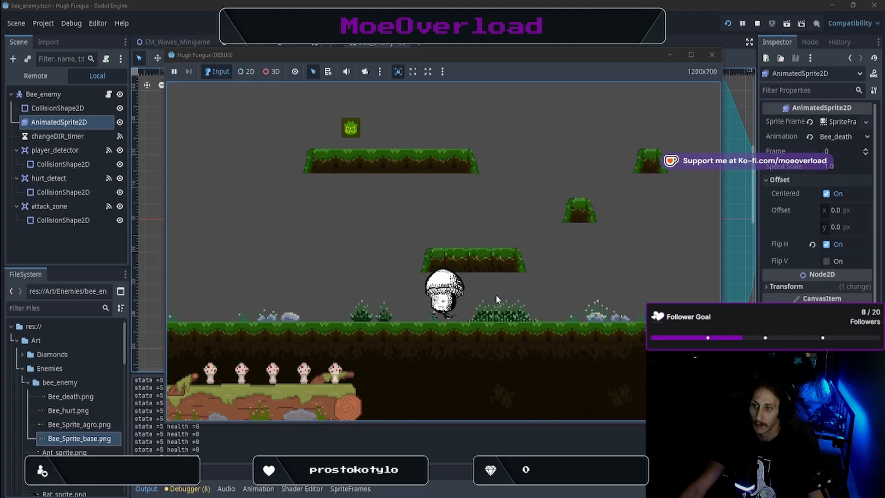
{"action": "key", "text": "d"}
{"action": "key", "text": "space"}
{"action": "key", "text": "space"}
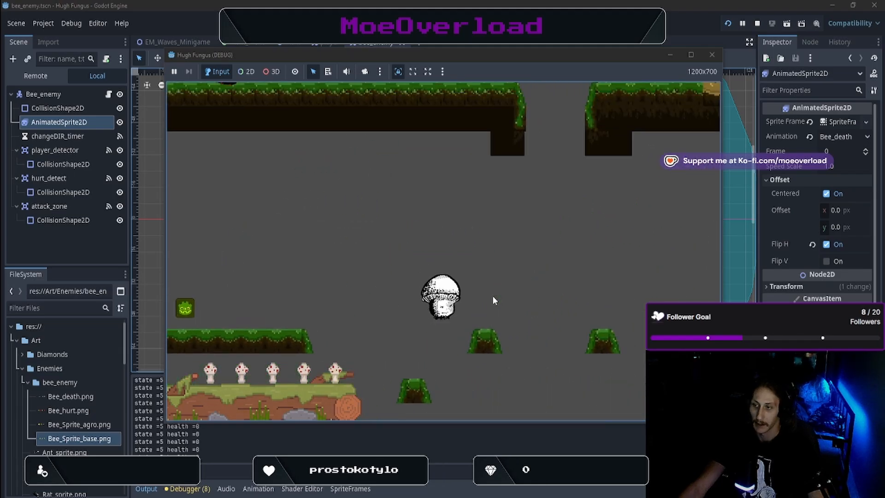
{"action": "key", "text": "space"}
{"action": "key", "text": "space"}
{"action": "key", "text": "space"}
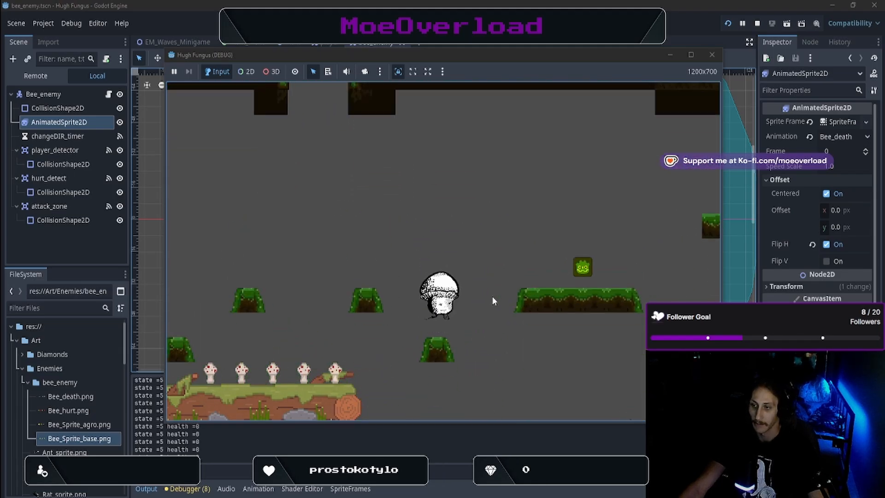
{"action": "key", "text": "d"}
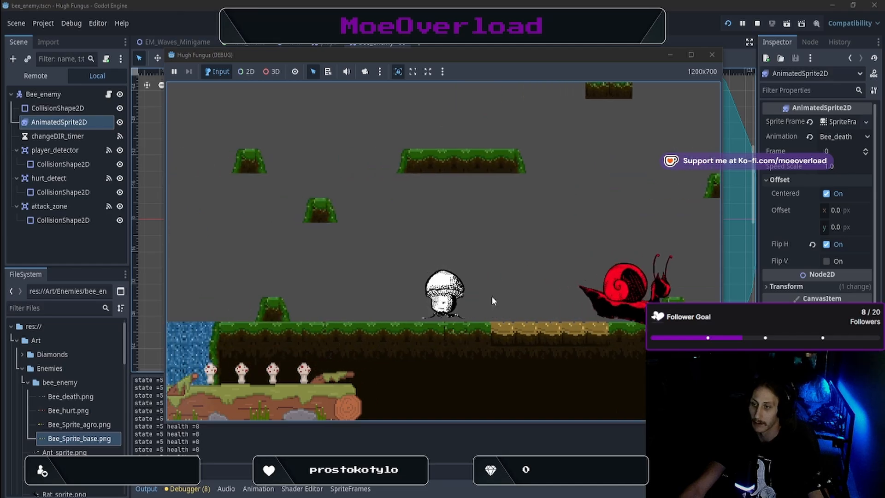
Take the mushroom past the red snail, over the gap and under the floating snail platform to the stepped ground
{"action": "key", "text": "space"}
{"action": "key", "text": "a"}
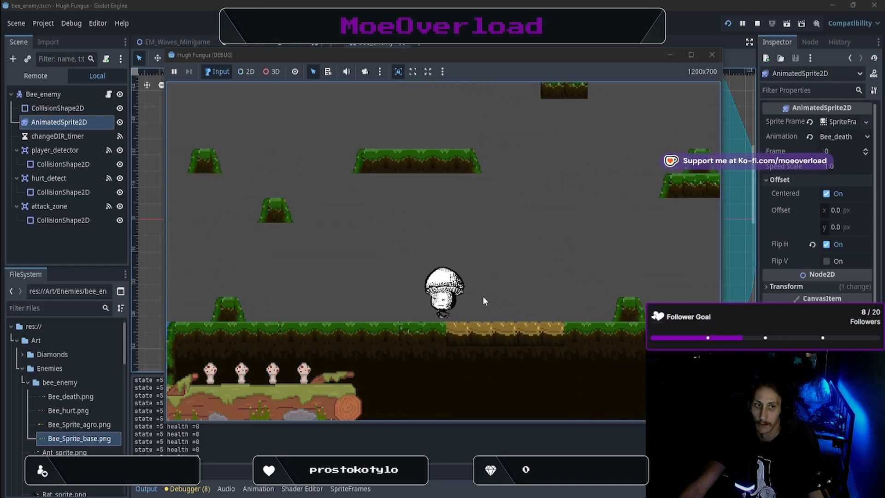
{"action": "key", "text": "d"}
{"action": "key", "text": "space"}
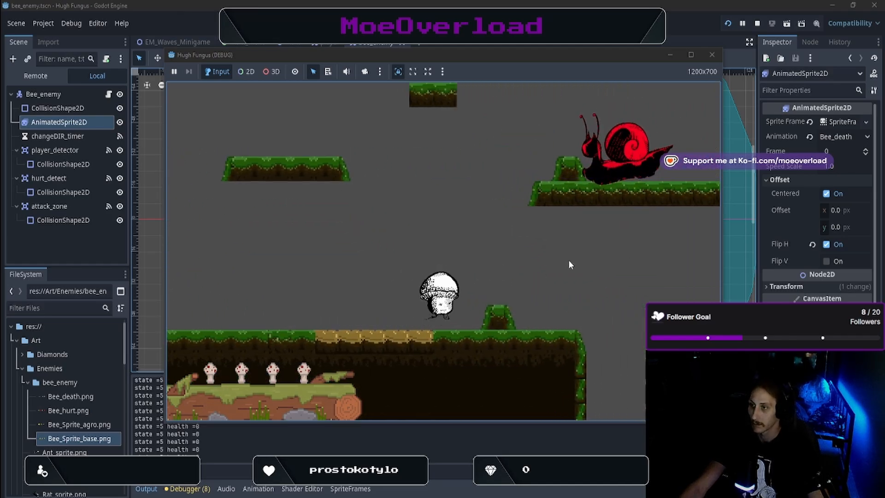
{"action": "key", "text": "d"}
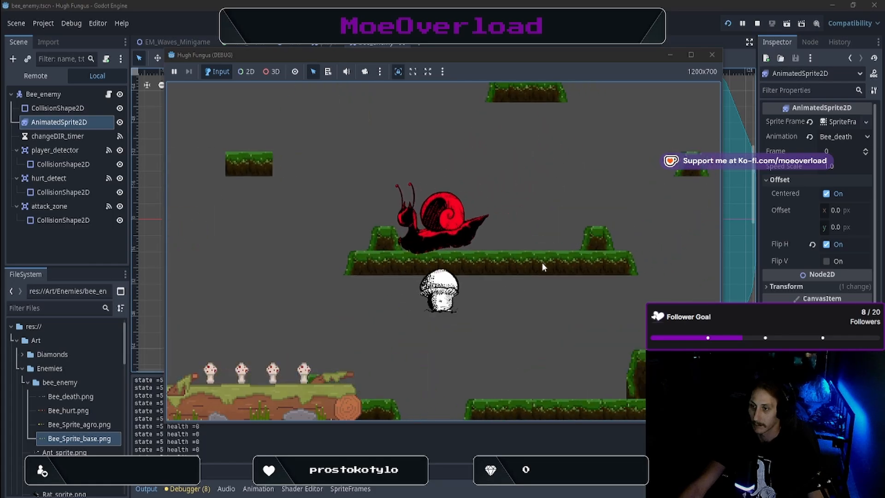
{"action": "key", "text": "space"}
{"action": "key", "text": "d"}
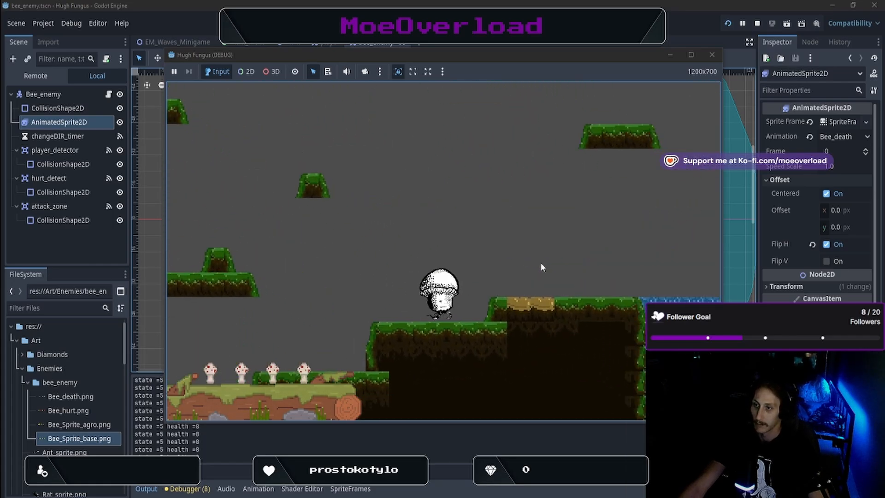
Move and jump back and forth on the stepped ground beside the second red snail's floating platform
{"action": "key", "text": "space"}
{"action": "key", "text": "a"}
{"action": "key", "text": "d"}
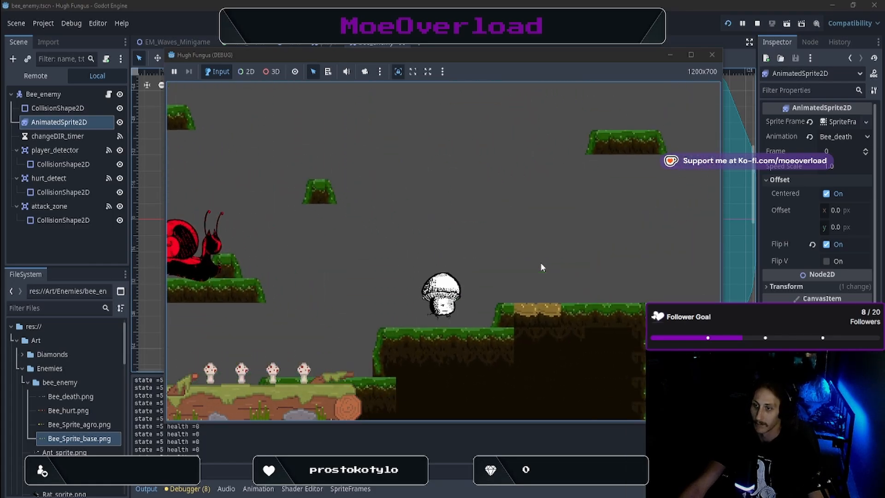
{"action": "key", "text": "a"}
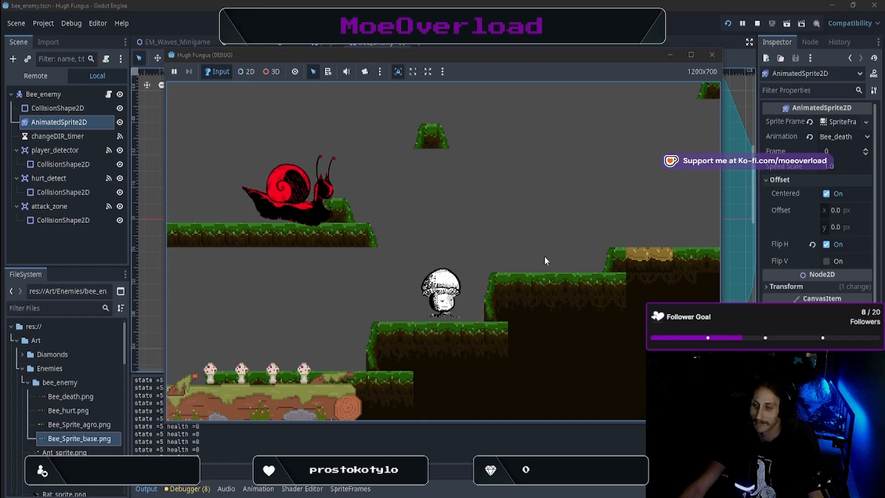
{"action": "key", "text": "d"}
{"action": "key", "text": "space"}
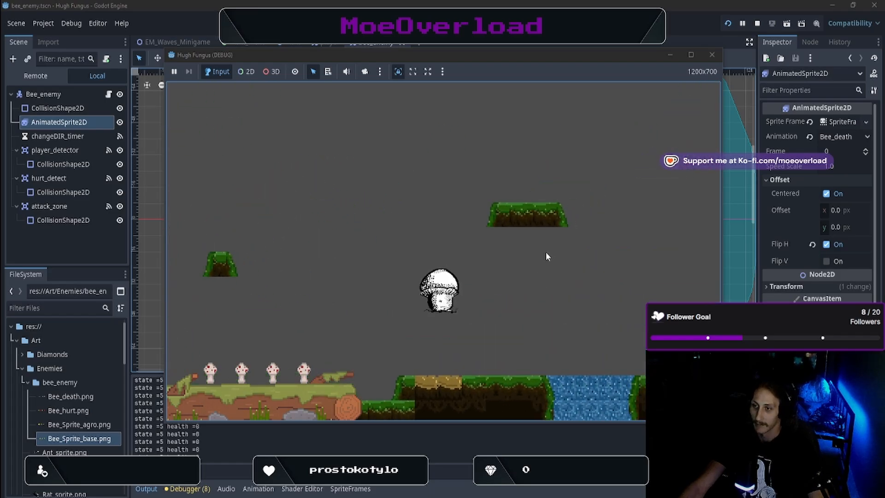
{"action": "key", "text": "a"}
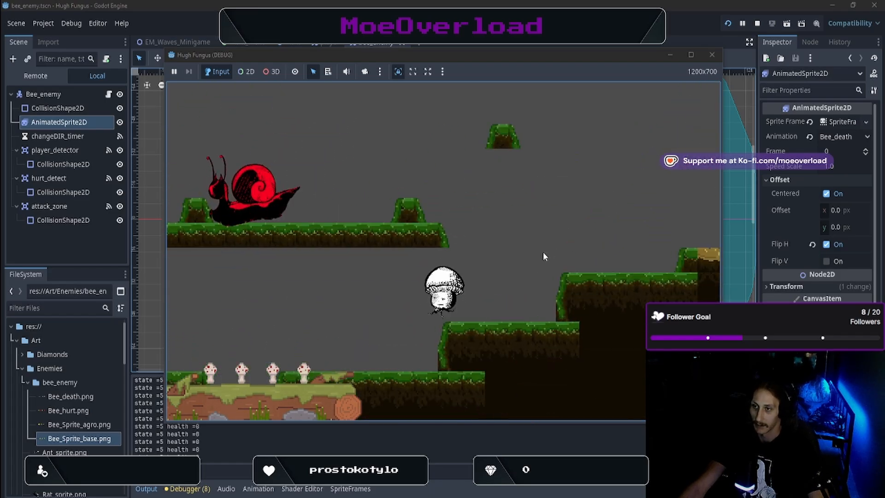
{"action": "key", "text": "d"}
{"action": "key", "text": "space"}
{"action": "key", "text": "a"}
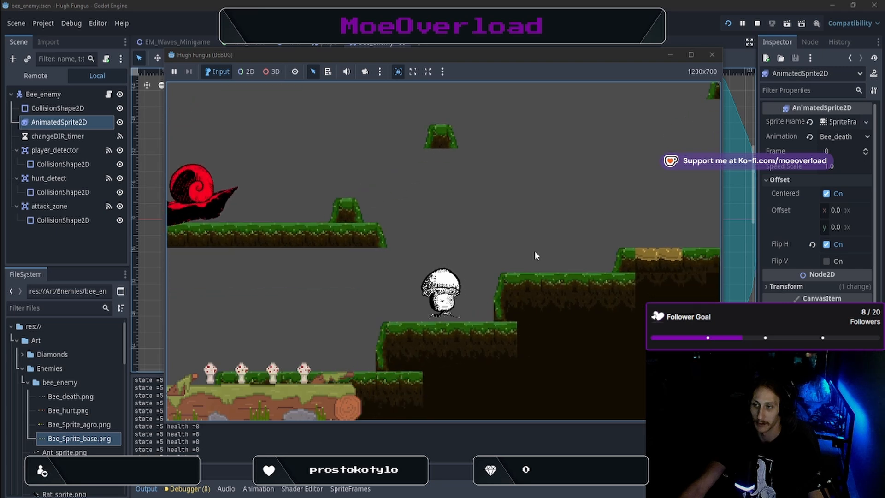
Jump the mushroom up the small floating platforms above the stepped ground to the upper ground
{"action": "key", "text": "space"}
{"action": "key", "text": "a"}
{"action": "key", "text": "space"}
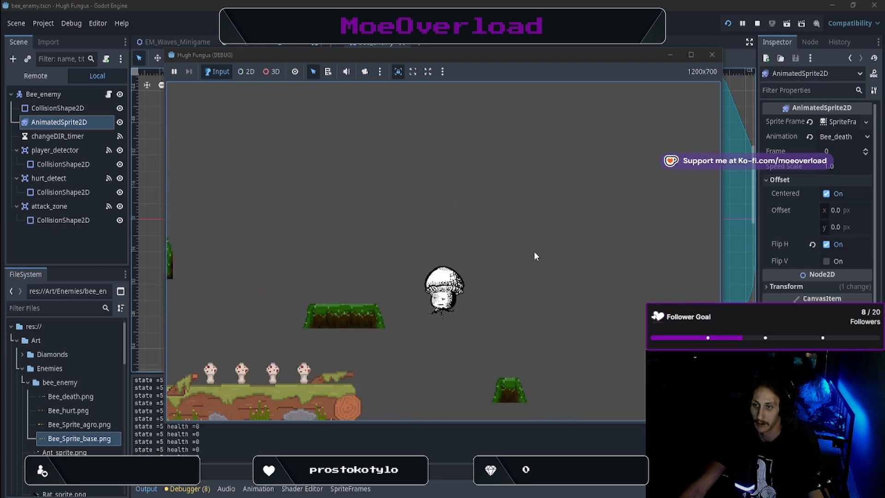
{"action": "key", "text": "d"}
{"action": "key", "text": "space"}
{"action": "key", "text": "space"}
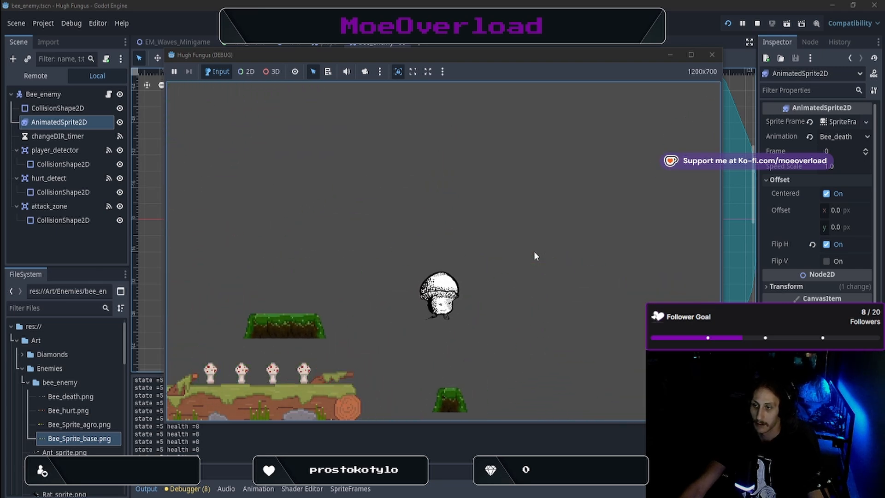
{"action": "key", "text": "a"}
{"action": "key", "text": "space"}
{"action": "key", "text": "space"}
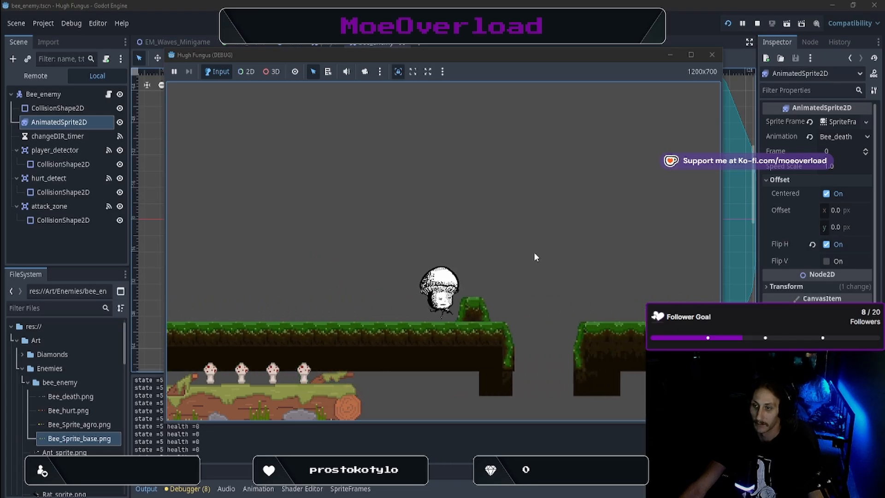
Return along the upper ground, drop to the starting area and roam between the rocks and the water
{"action": "key", "text": "a"}
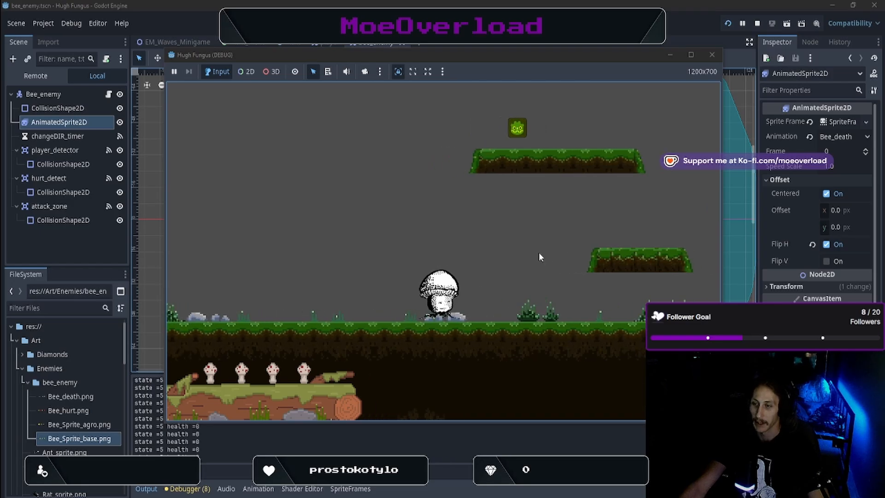
{"action": "key", "text": "d"}
{"action": "key", "text": "a"}
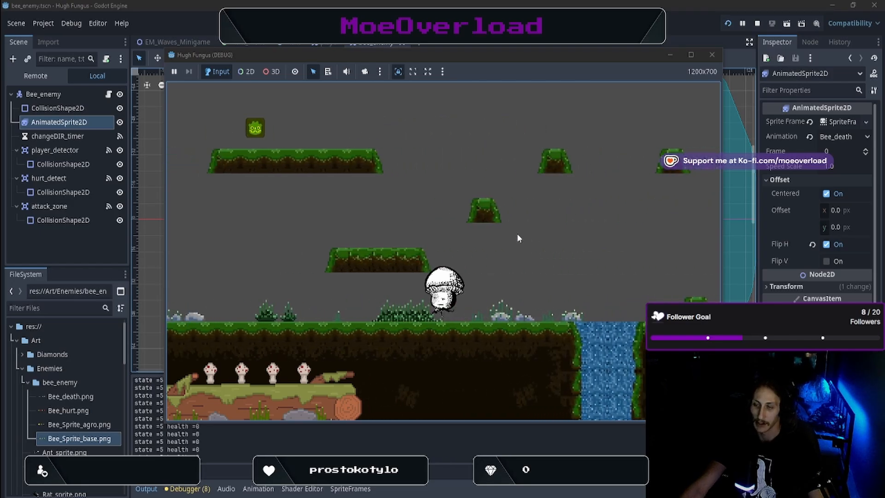
{"action": "key", "text": "d"}
{"action": "key", "text": "space"}
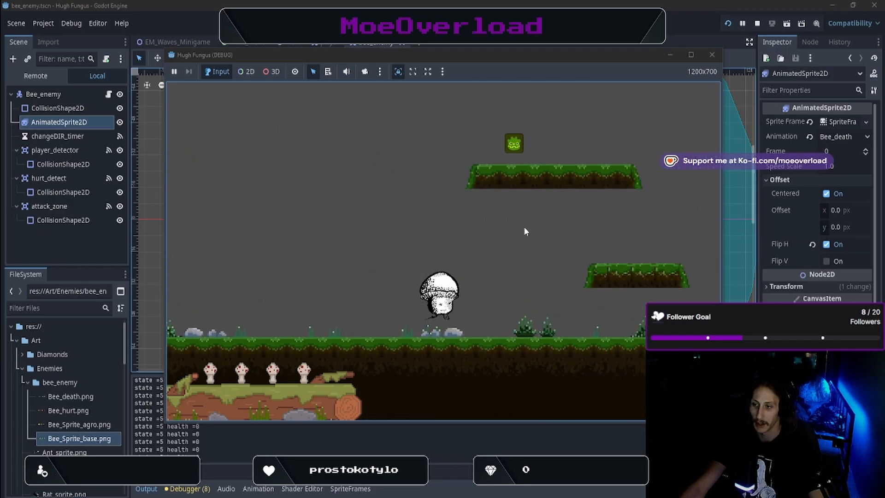
Restart the running project and start a new game from the main menu
{"action": "left_click", "coordinate": [728, 23]}
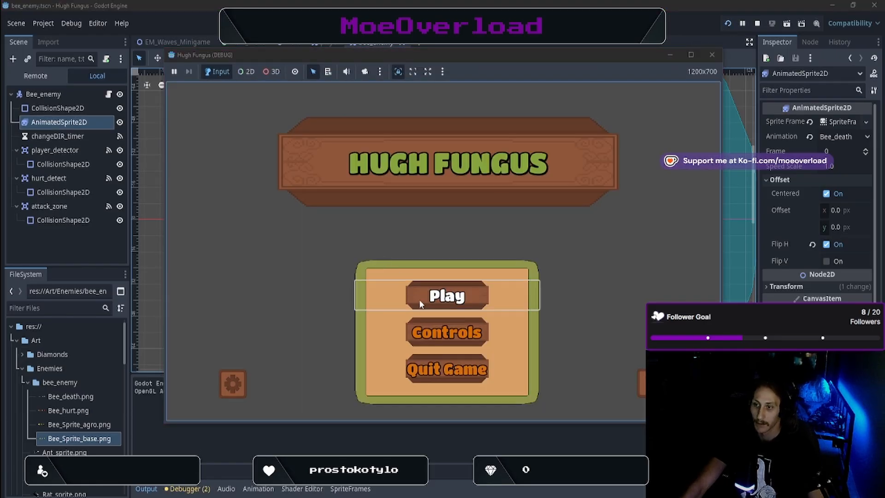
{"action": "left_click", "coordinate": [420, 298]}
{"action": "key", "text": "Left"}
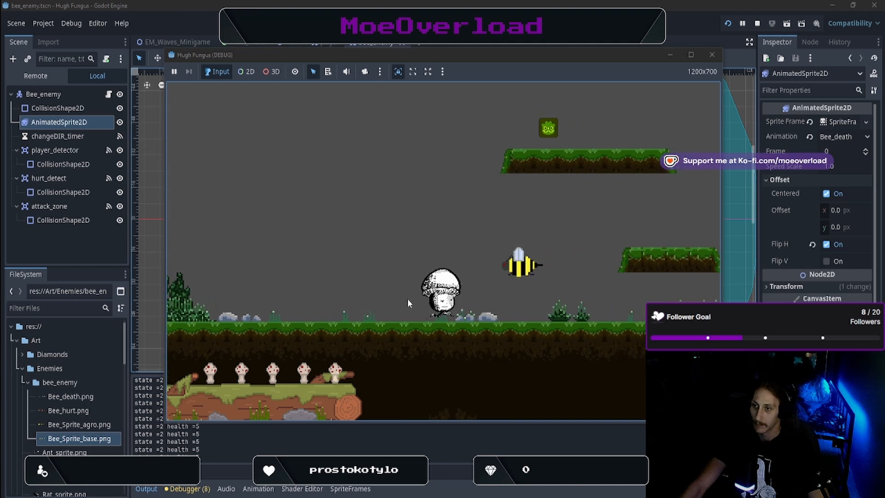
Lead the chasing bee from the starting area over the floating platforms to the ground beyond the water
{"action": "key", "text": "Right"}
{"action": "key", "text": "Right"}
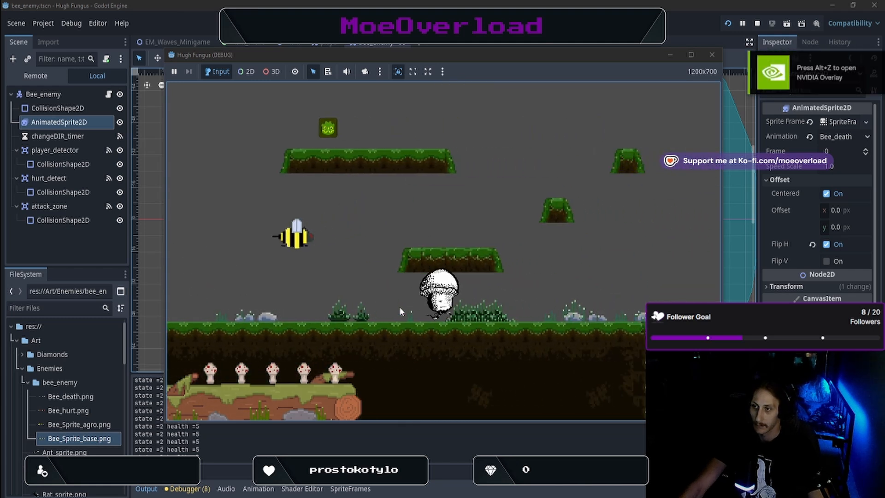
{"action": "key", "text": "space"}
{"action": "key", "text": "Left"}
{"action": "key", "text": "Right"}
{"action": "key", "text": "space"}
{"action": "key", "text": "Right"}
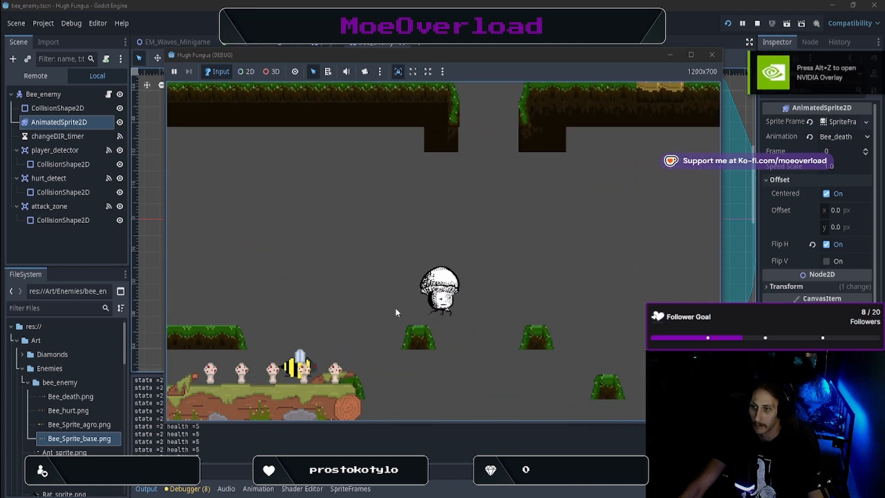
{"action": "key", "text": "space"}
{"action": "key", "text": "Right"}
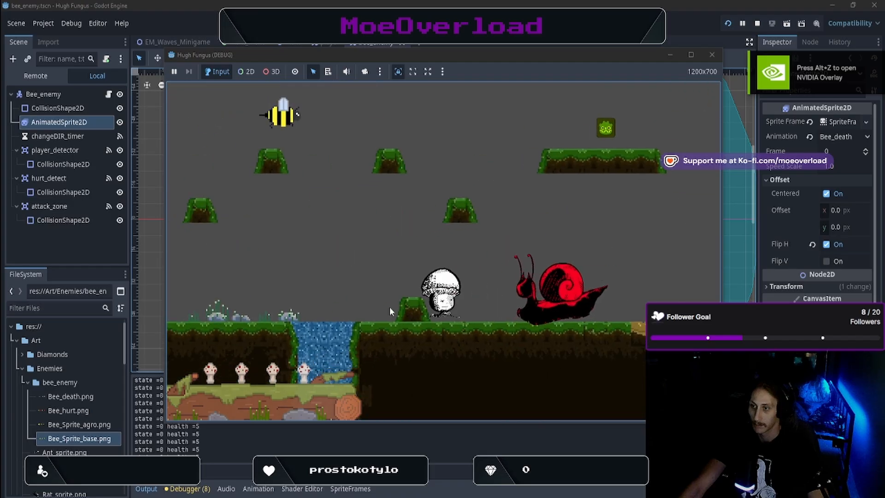
Run through the red snail on the ground and jump up to the platforms near the upper ground, drawing the bee along
{"action": "key", "text": "Right"}
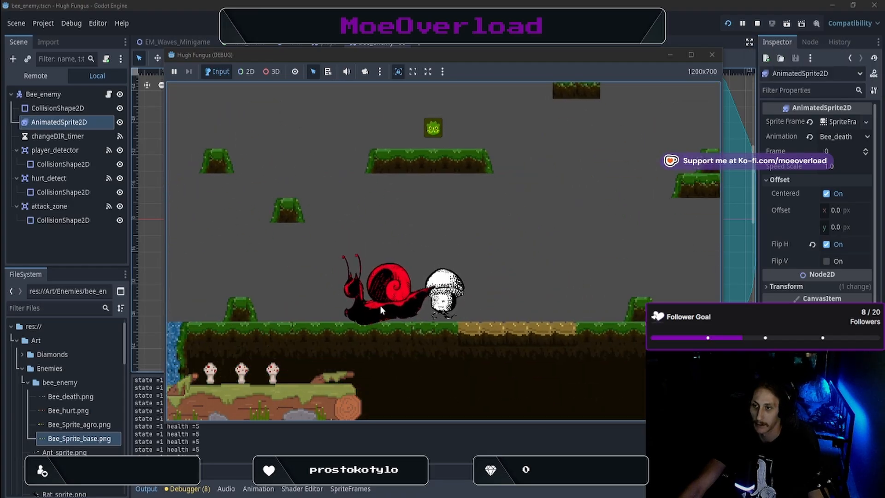
{"action": "key", "text": "Left"}
{"action": "key", "text": "space"}
{"action": "key", "text": "Right"}
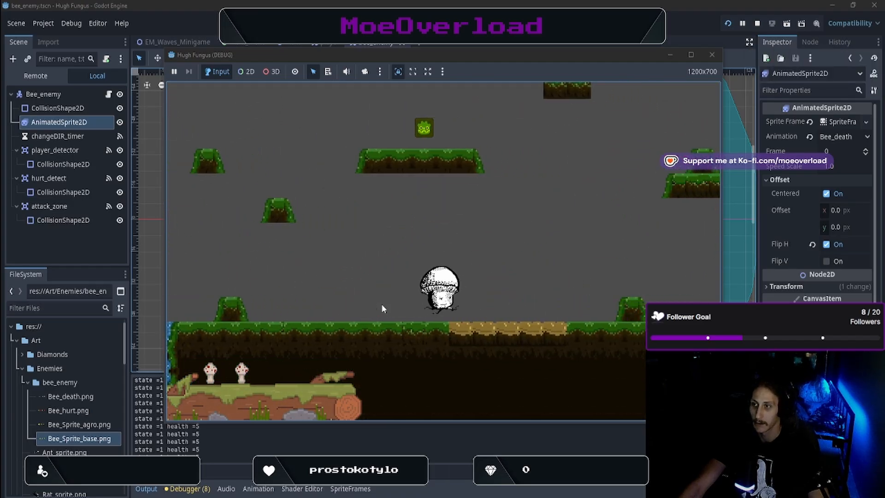
{"action": "key", "text": "Left"}
{"action": "key", "text": "space"}
{"action": "key", "text": "Down"}
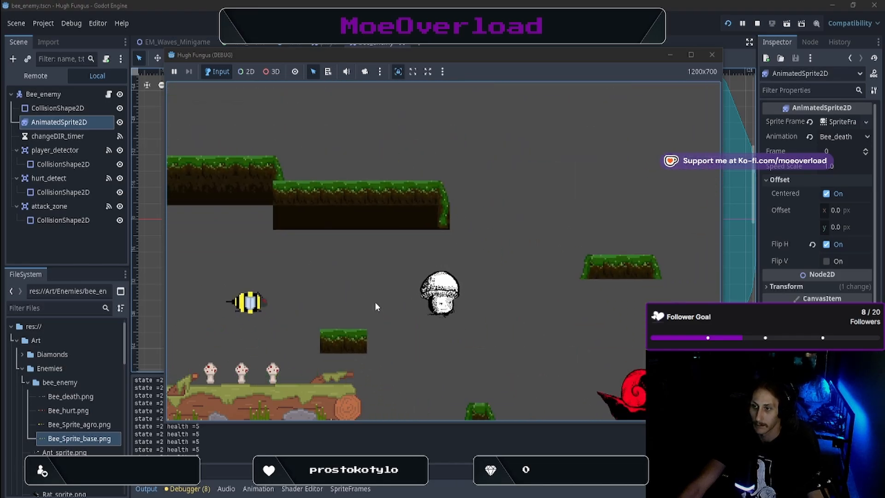
Cross the second snail's floating platform and jump up the higher platforms back toward the upper ground
{"action": "key", "text": "Right"}
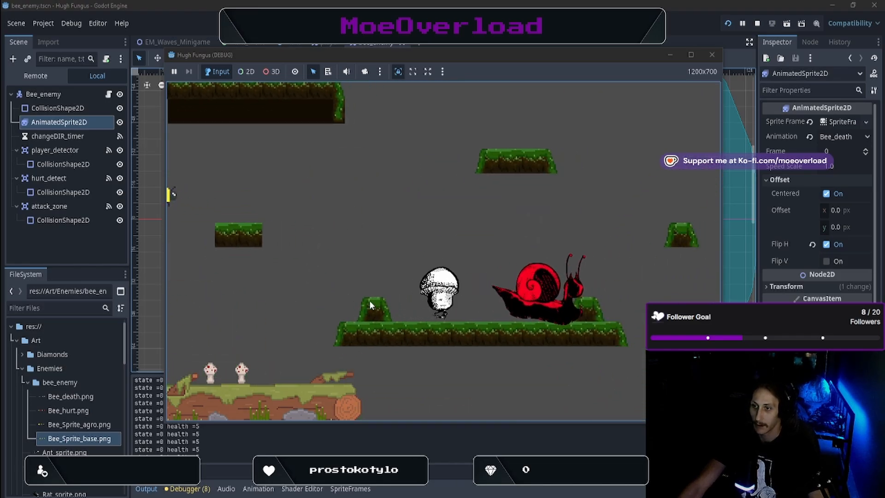
{"action": "key", "text": "space"}
{"action": "key", "text": "Left"}
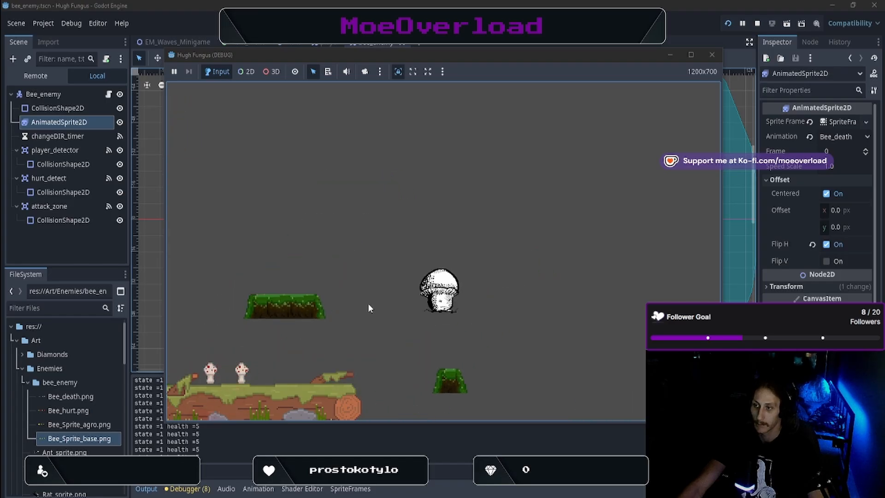
{"action": "key", "text": "Right"}
{"action": "key", "text": "space"}
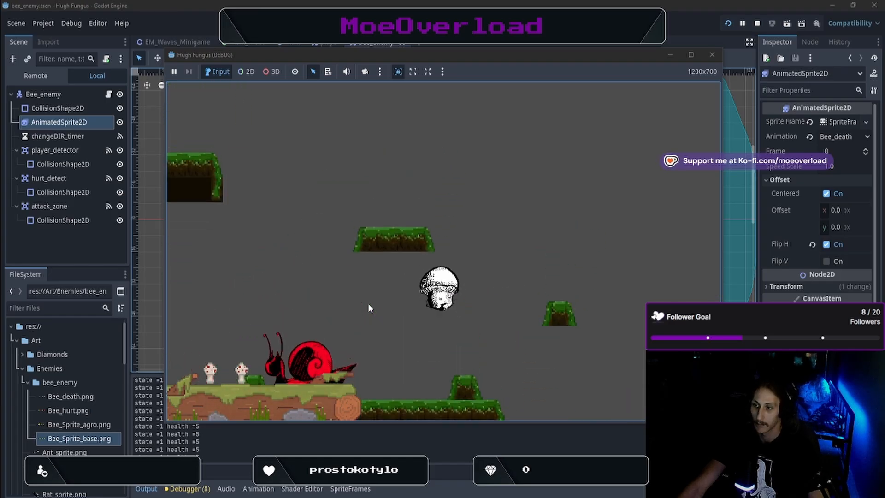
{"action": "key", "text": "Left"}
{"action": "key", "text": "space"}
{"action": "key", "text": "space"}
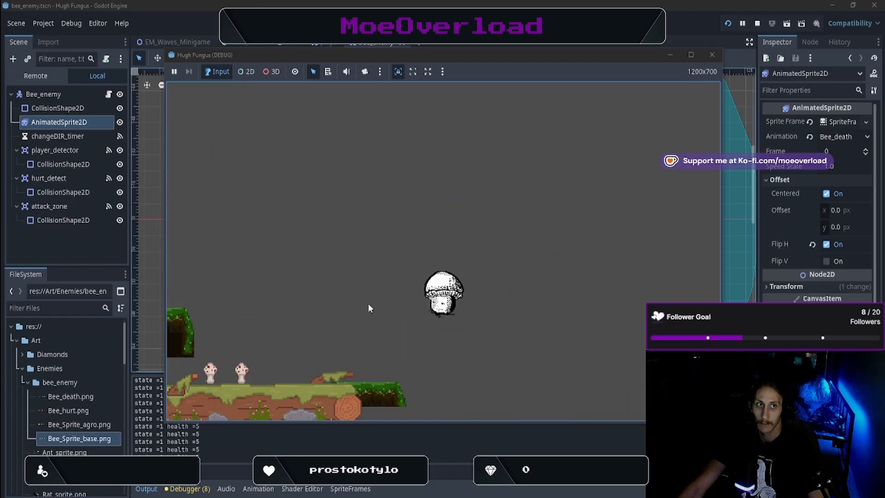
Return along the upper ground past the bee to the starting area and collect the green pickup on its floating platform
{"action": "key", "text": "Left"}
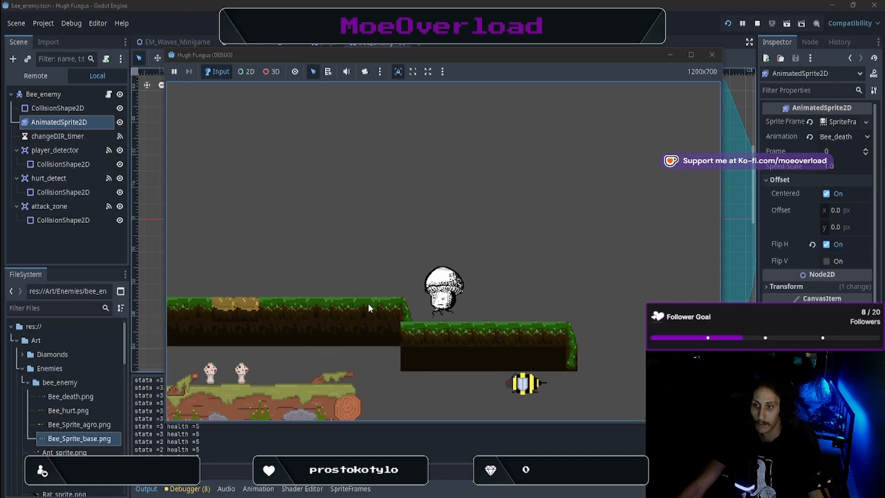
{"action": "key", "text": "Left"}
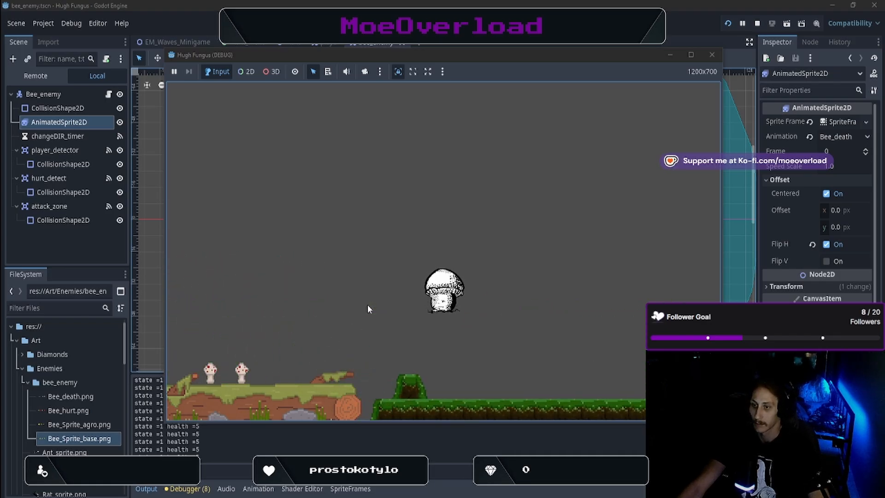
{"action": "key", "text": "Right"}
{"action": "key", "text": "space"}
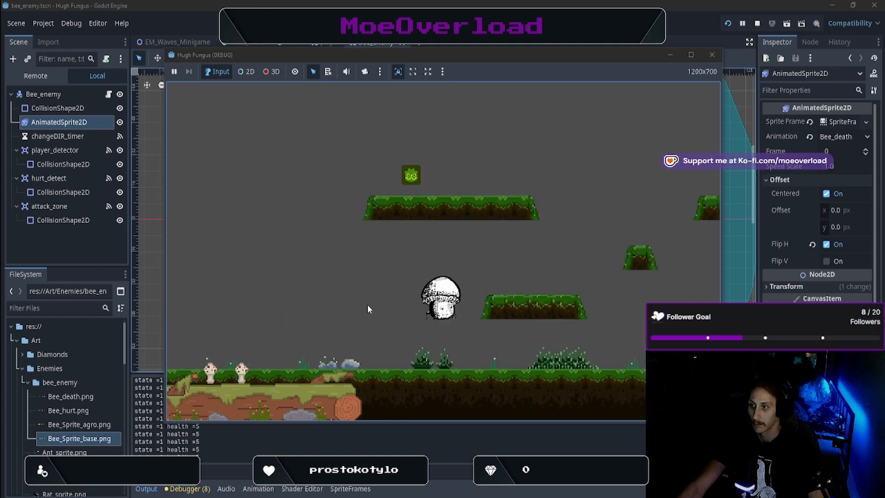
{"action": "key", "text": "space"}
{"action": "key", "text": "Left"}
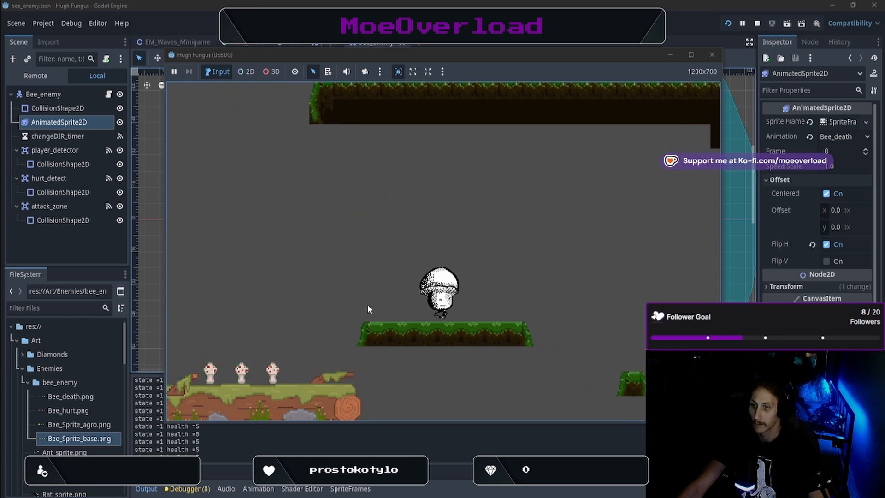
Drop the mushroom into the water repeatedly until it dies, and quit the game back to the editor
{"action": "key", "text": "Right"}
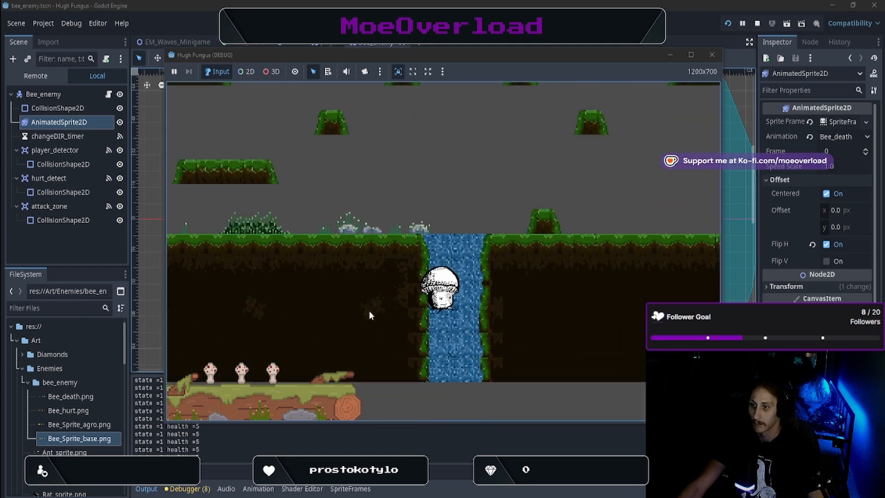
{"action": "key", "text": "Left"}
{"action": "key", "text": "Right"}
{"action": "key", "text": "Left"}
{"action": "key", "text": "Right"}
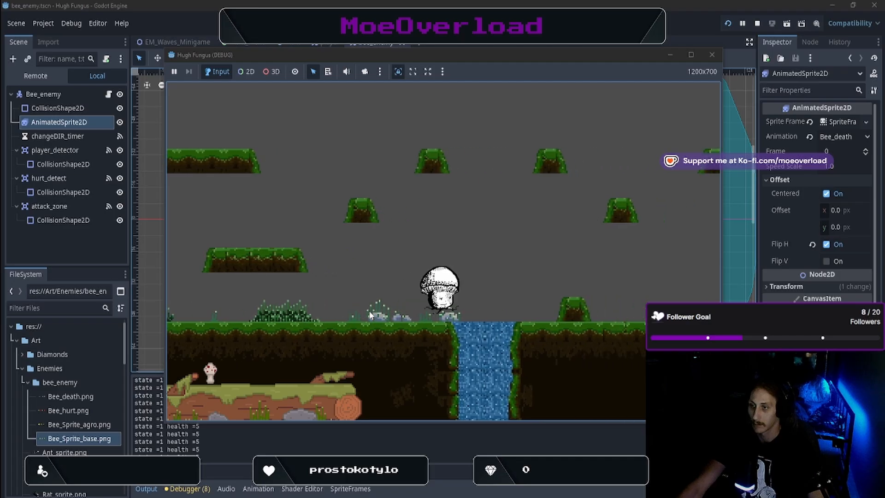
{"action": "key", "text": "Left"}
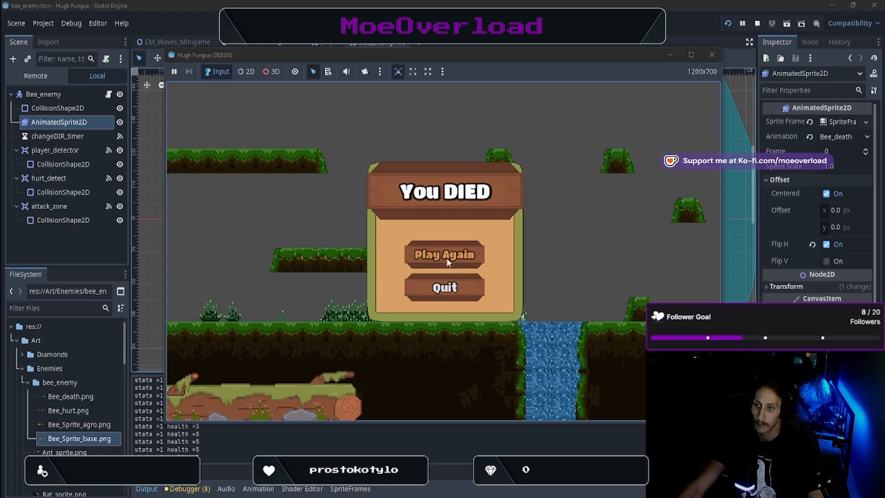
{"action": "left_click", "coordinate": [444, 288]}
{"action": "left_click", "coordinate": [463, 364]}
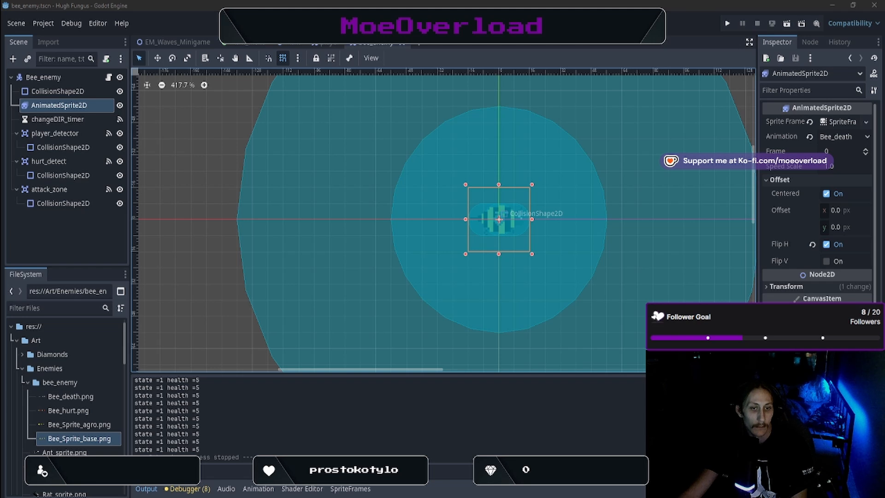
{"action": "left_click", "coordinate": [174, 30]}
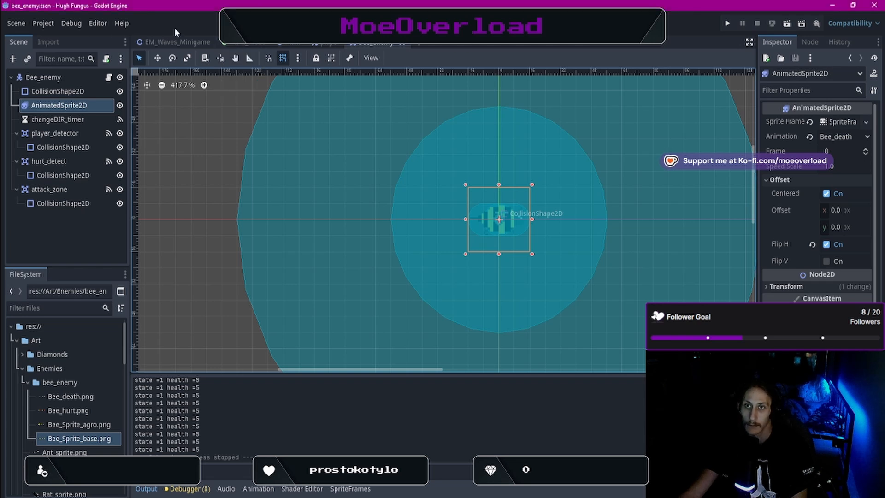
{"action": "left_click", "coordinate": [186, 212]}
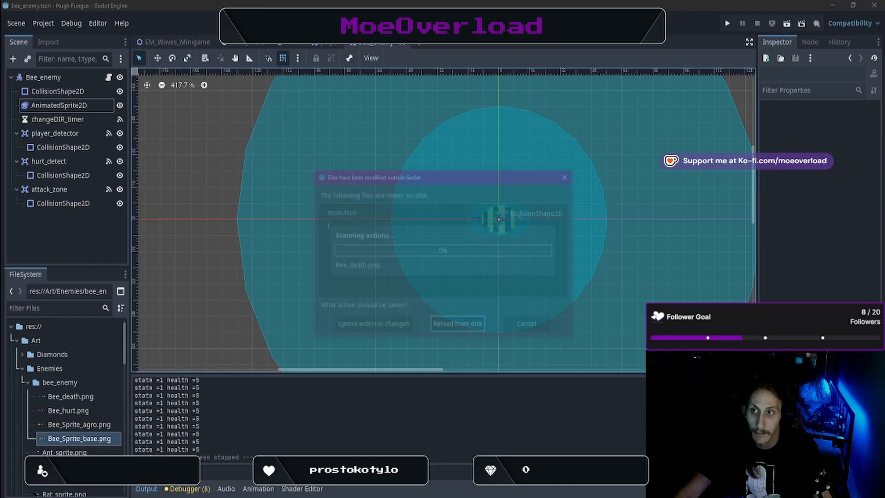
Dismiss the prompt about files modified outside Godot and reload the current project
{"action": "left_click", "coordinate": [570, 175]}
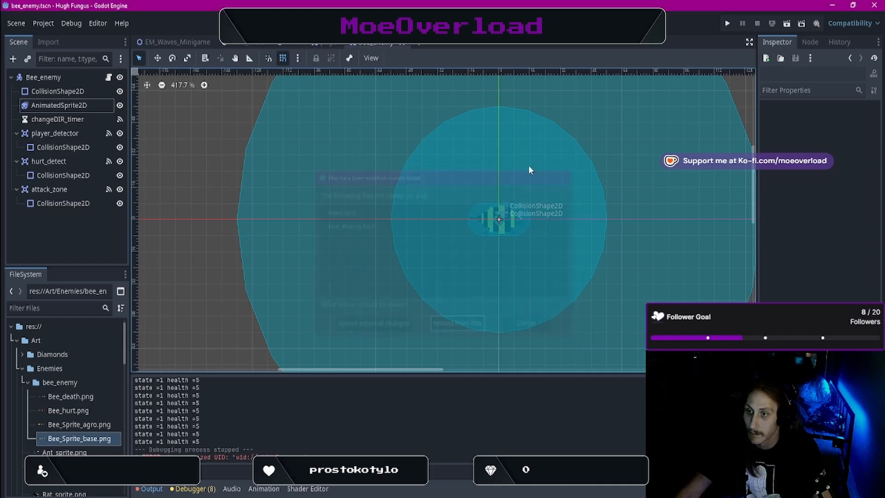
{"action": "left_click", "coordinate": [53, 23]}
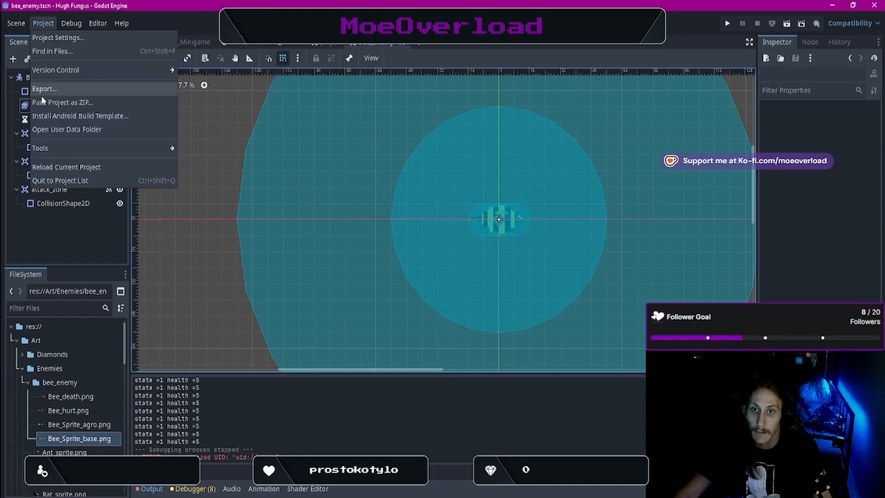
{"action": "left_click", "coordinate": [71, 168]}
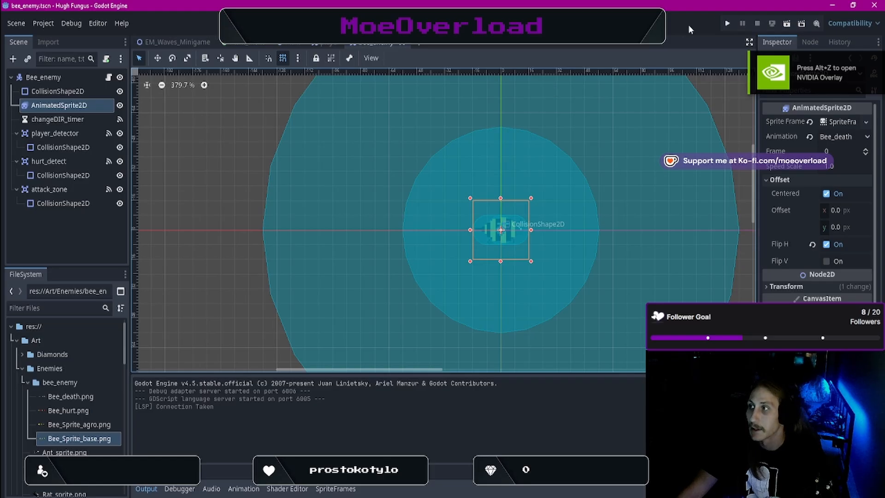
Run the project, start playing and attack the bee near the small floating platforms beyond the waterfall
{"action": "left_click", "coordinate": [726, 24]}
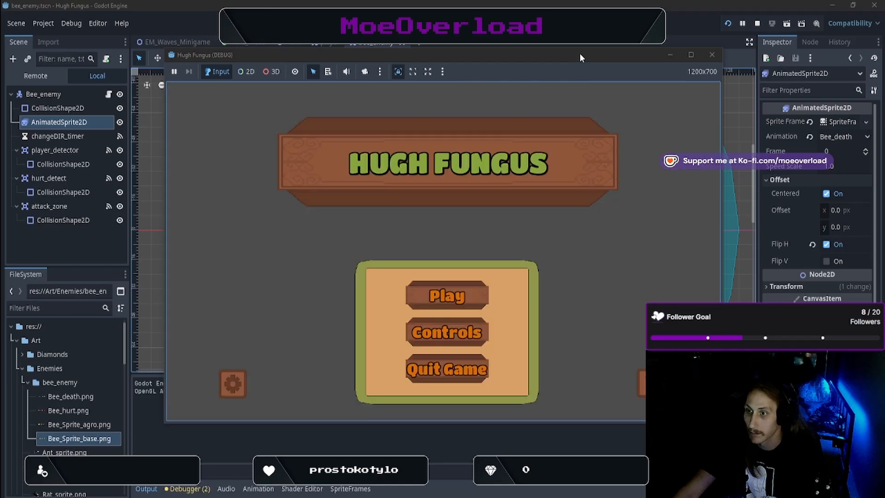
{"action": "left_click", "coordinate": [435, 295]}
{"action": "key", "text": "d"}
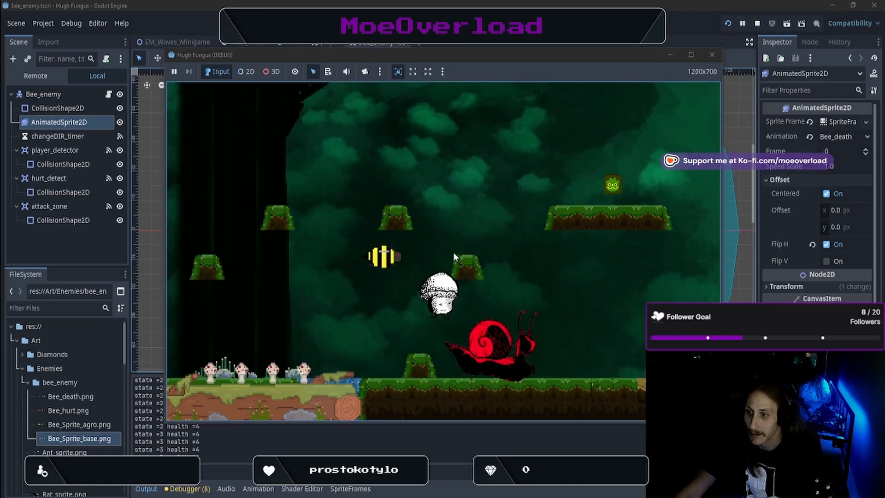
{"action": "left_click", "coordinate": [454, 255]}
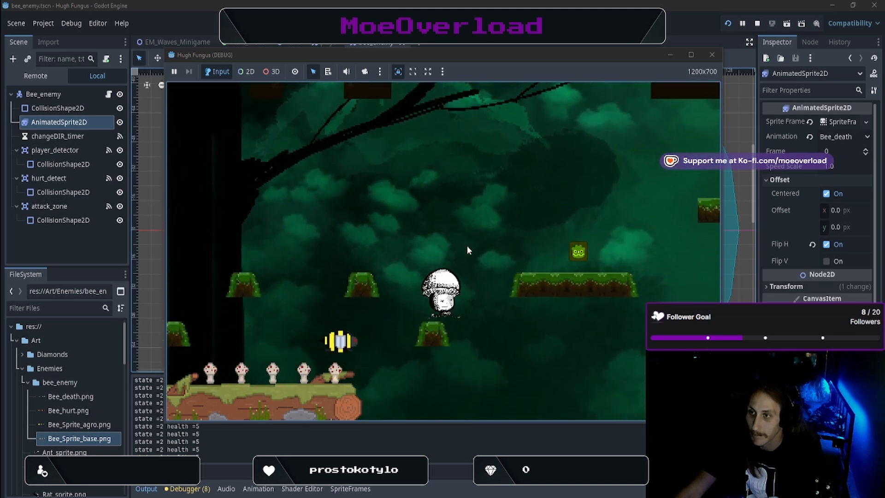
Leave the bee behind and jump onward past the small block below the upper ground toward the second snail's platform
{"action": "key", "text": "d"}
{"action": "key", "text": "space"}
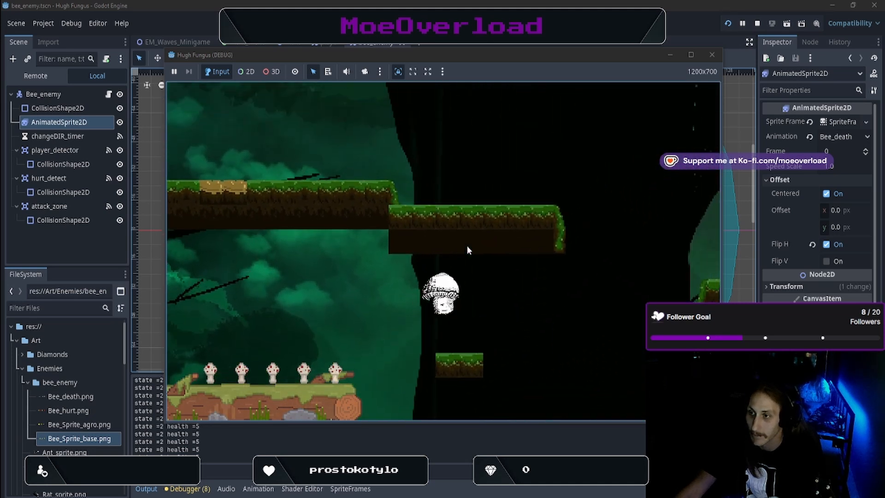
{"action": "key", "text": "space"}
{"action": "key", "text": "d"}
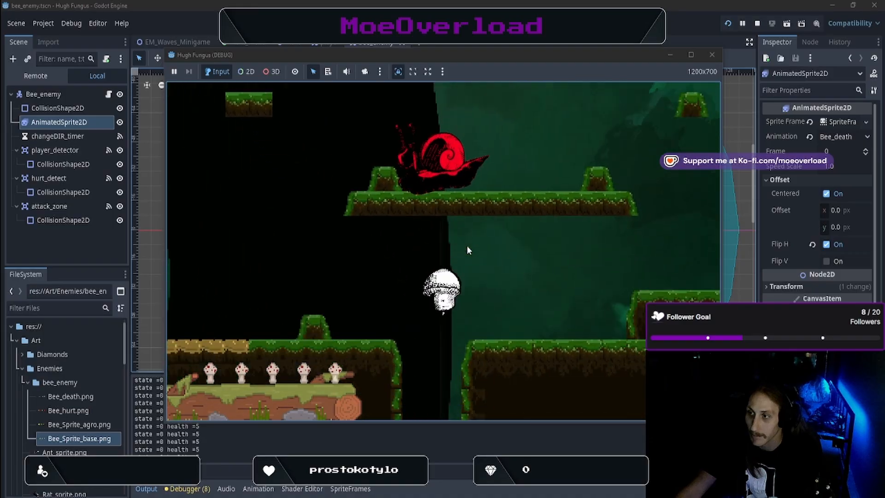
Restart the game, start playing and run across the waterfall past the bee and the first red snail
{"action": "left_click", "coordinate": [727, 23]}
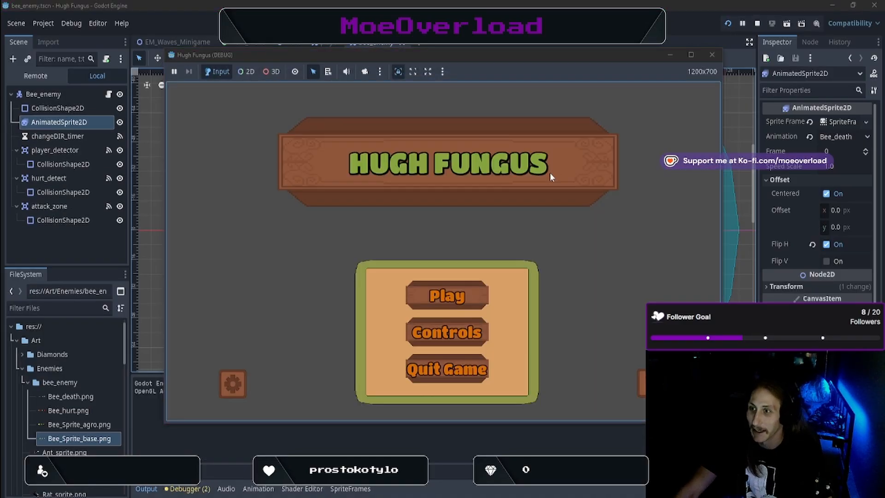
{"action": "left_click", "coordinate": [477, 290]}
{"action": "key", "text": "d"}
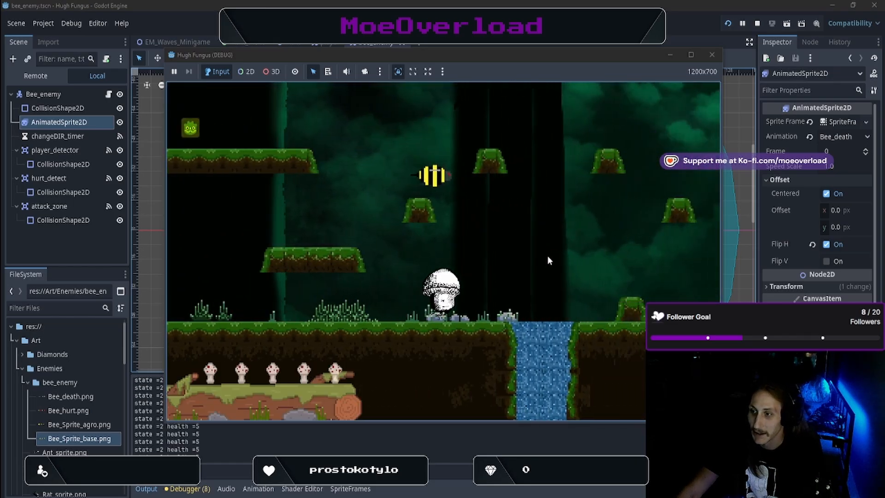
{"action": "key", "text": "space"}
{"action": "key", "text": "d"}
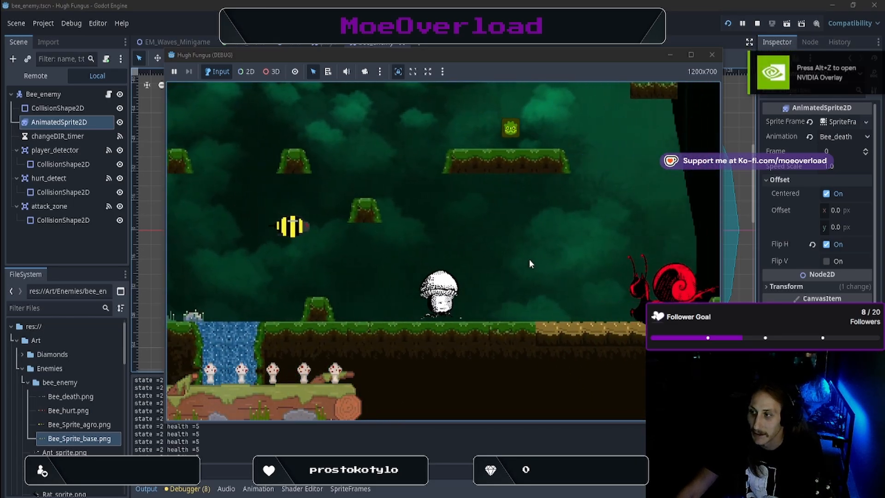
{"action": "key", "text": "d"}
{"action": "key", "text": "d"}
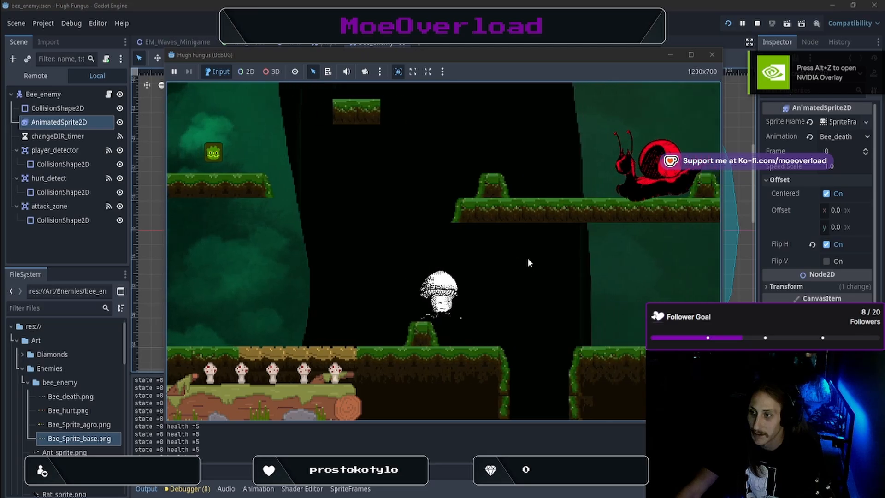
Jump up from the ground mound and small block onto the second snail's floating platform
{"action": "key", "text": "space"}
{"action": "key", "text": "a"}
{"action": "key", "text": "space"}
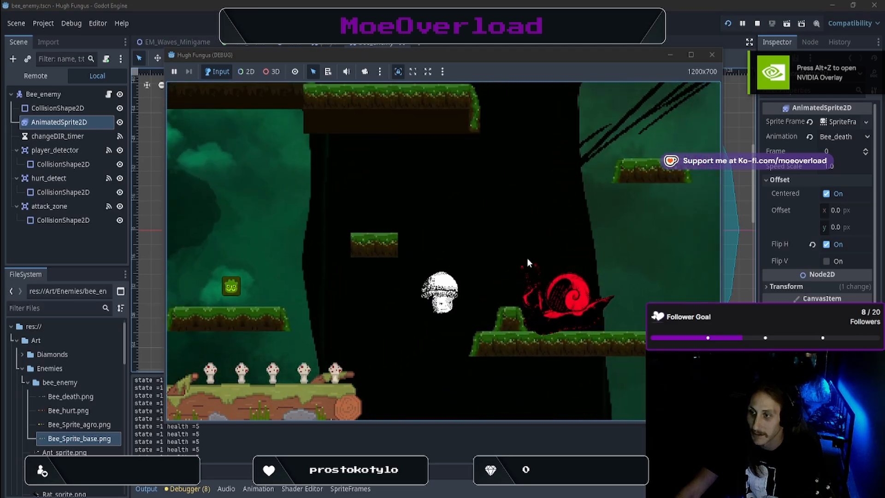
{"action": "key", "text": "d"}
{"action": "key", "text": "space"}
{"action": "key", "text": "d"}
{"action": "key", "text": "a"}
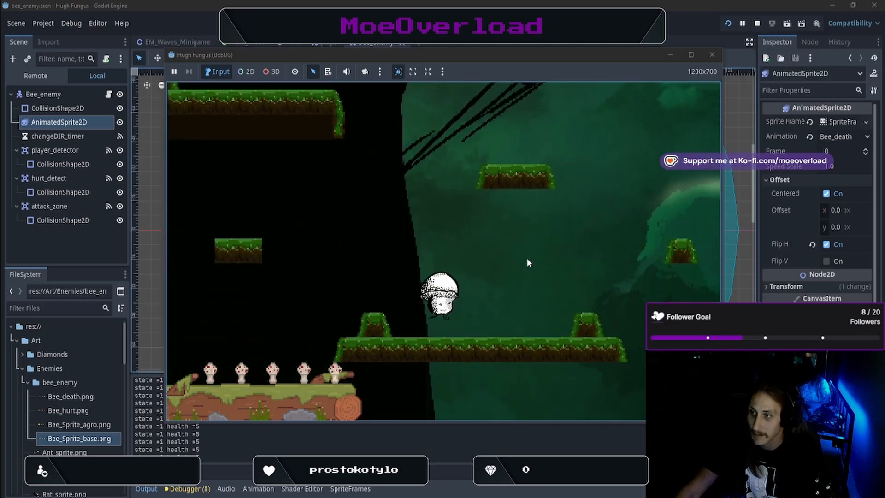
Climb from the snail's floating platform by way of the higher platform to the upper ground
{"action": "key", "text": "d"}
{"action": "key", "text": "space"}
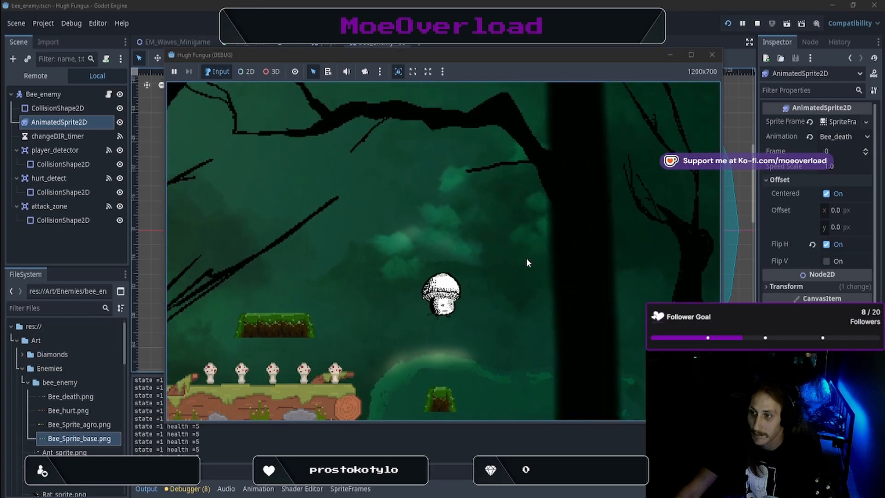
{"action": "key", "text": "space"}
{"action": "key", "text": "a"}
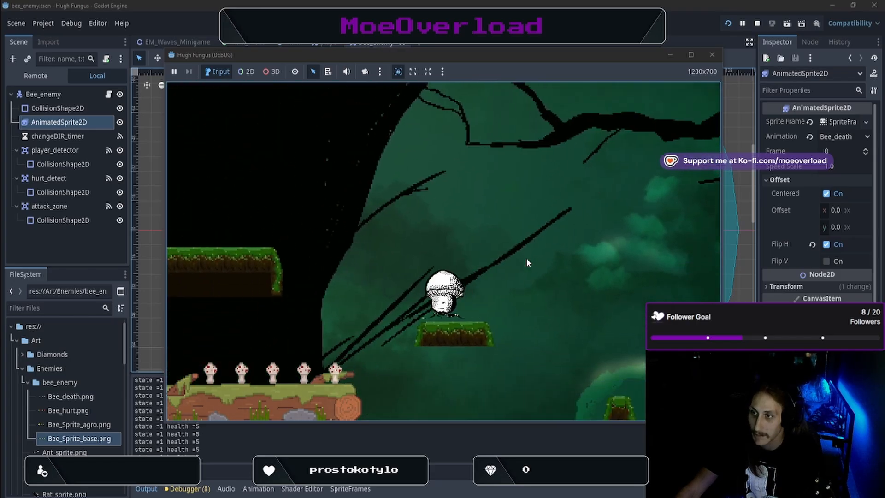
{"action": "key", "text": "space"}
{"action": "key", "text": "a"}
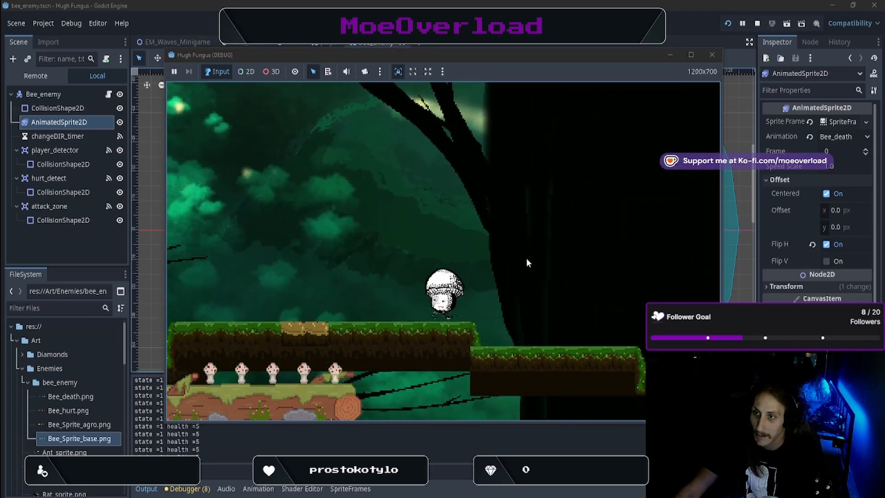
Cross the upper ground past its red snail to the far end and run back to the lower ledge
{"action": "key", "text": "d"}
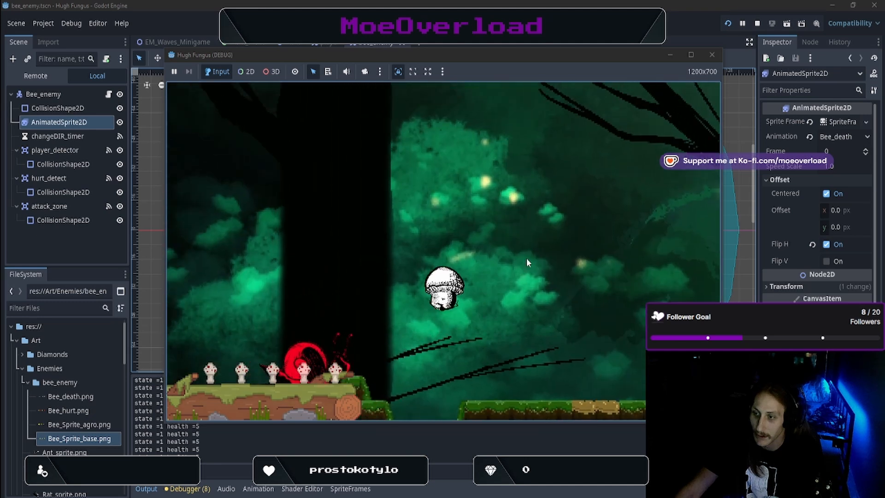
{"action": "key", "text": "a"}
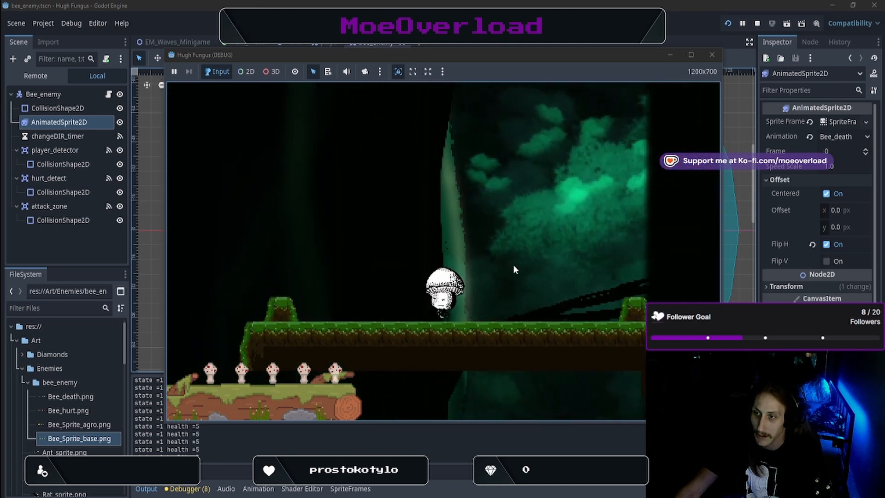
{"action": "key", "text": "d"}
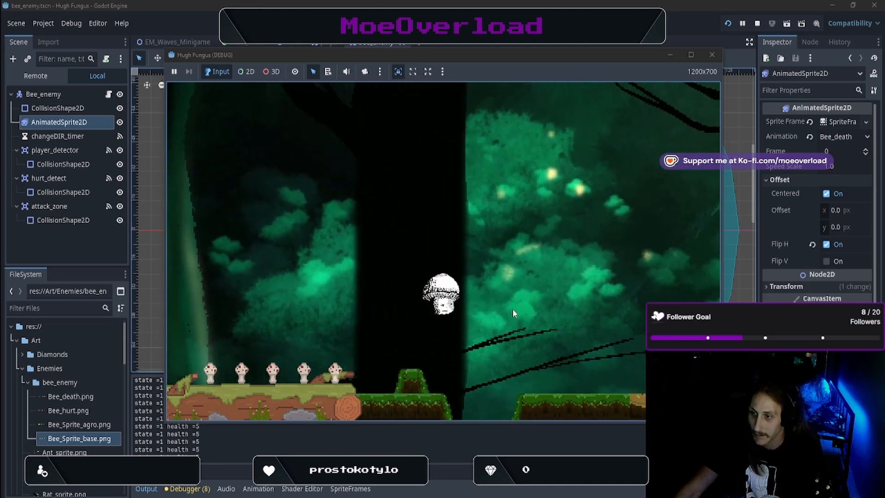
{"action": "key", "text": "d"}
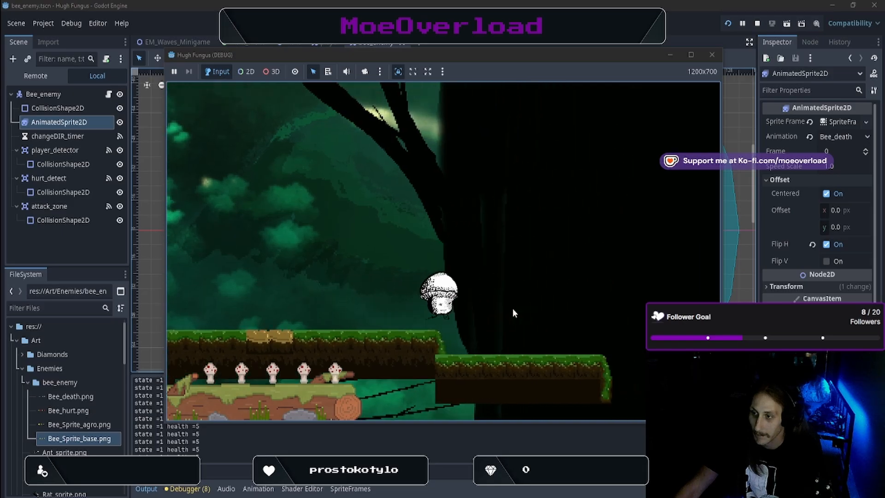
Jump off the upper ground, draw the far bee across the second waterfall and move over the platforms above the water
{"action": "key", "text": "d"}
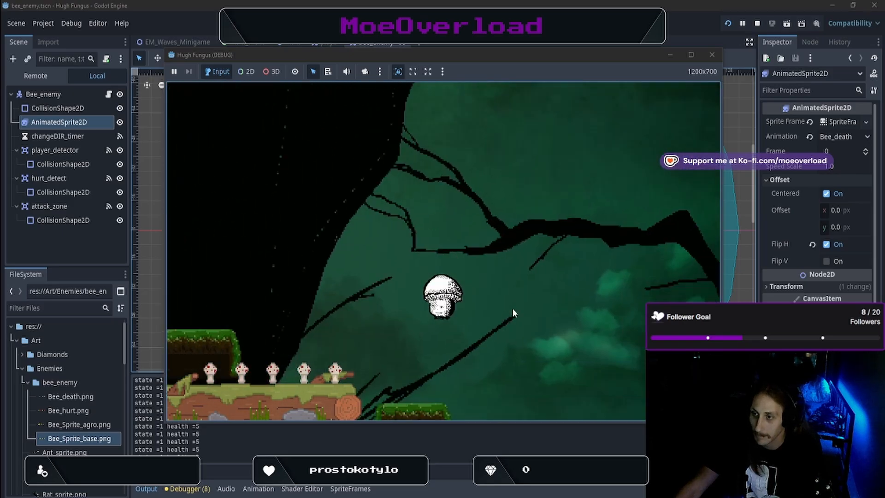
{"action": "key", "text": "d"}
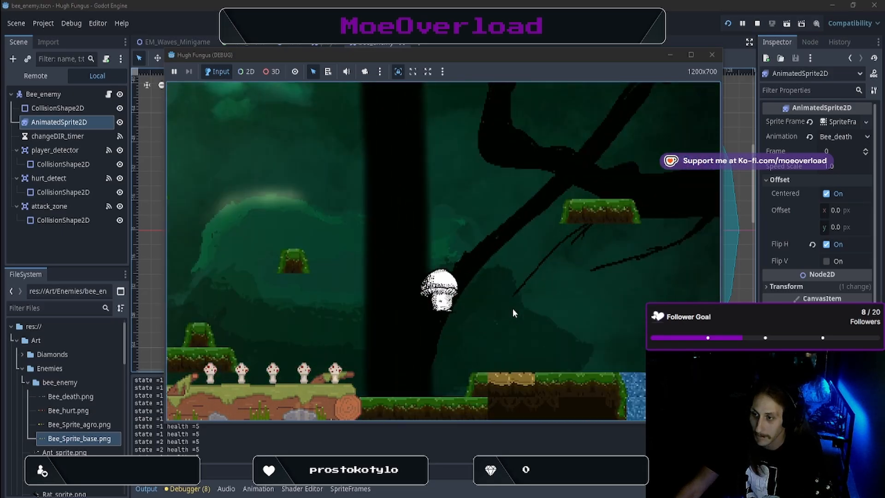
{"action": "key", "text": "d"}
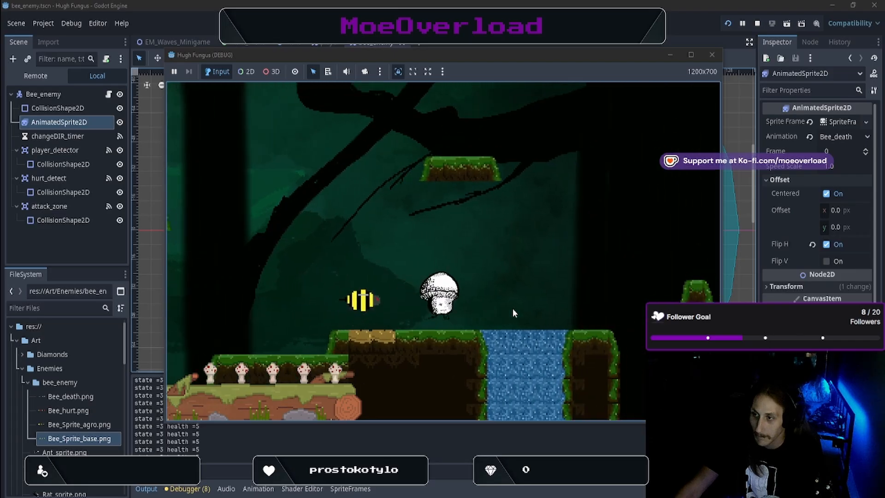
{"action": "key", "text": "d"}
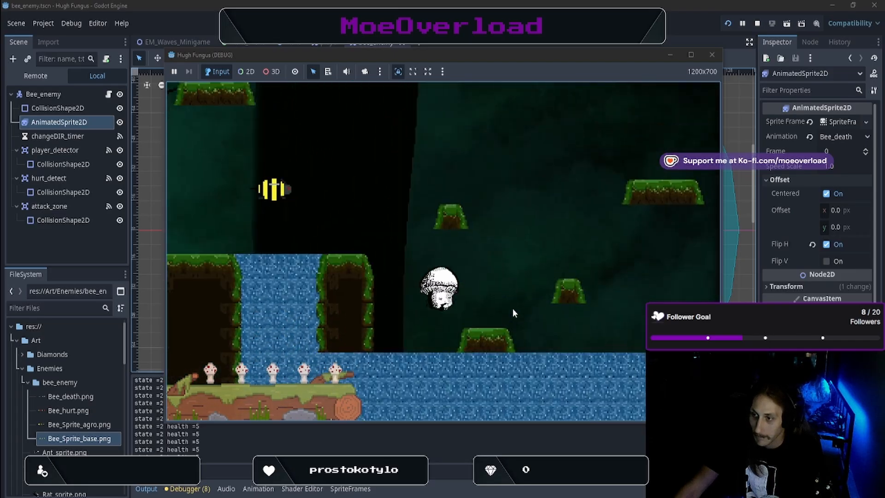
{"action": "key", "text": "d"}
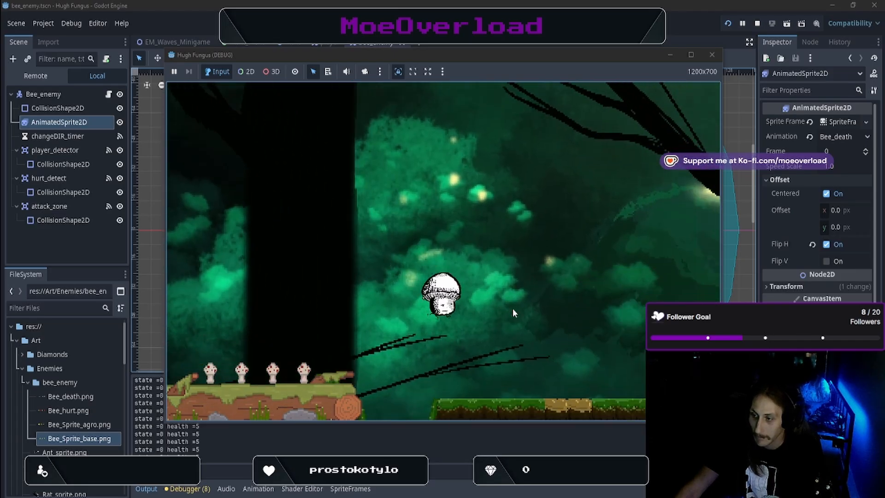
Drop from the upper ground, run below the second snail's platform and return across the waterfall to the starting area
{"action": "key", "text": "d"}
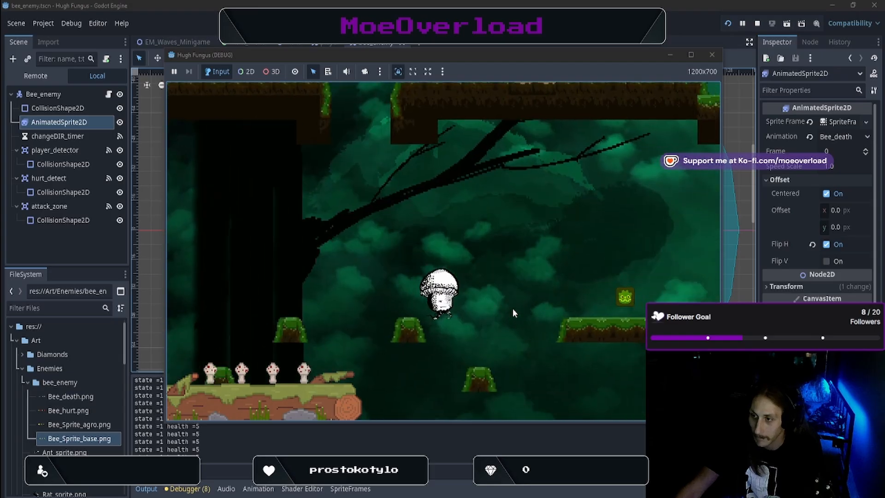
{"action": "key", "text": "d"}
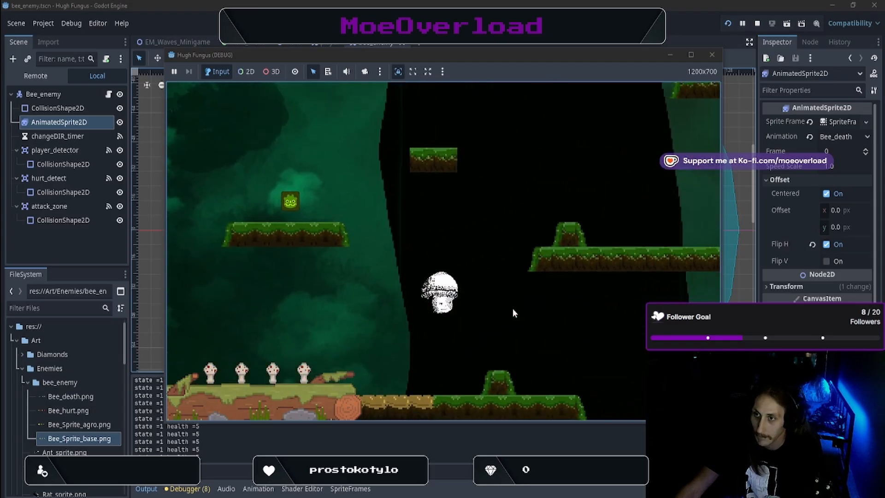
{"action": "key", "text": "d"}
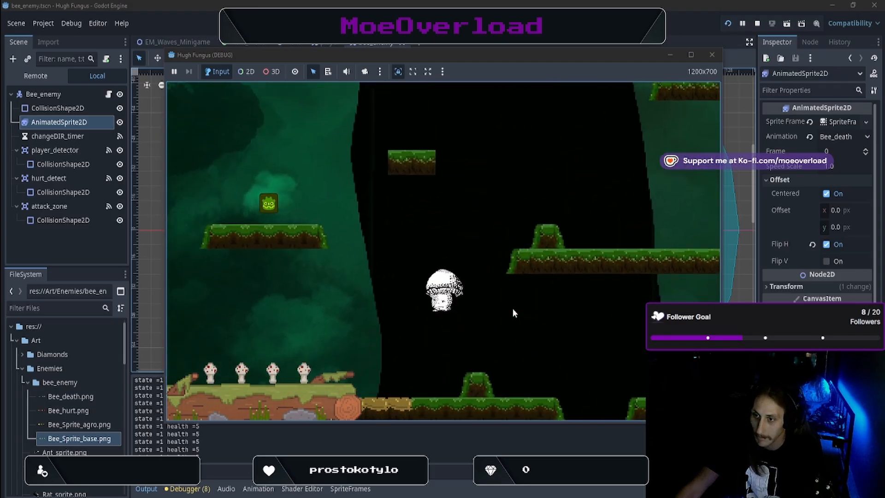
{"action": "key", "text": "a"}
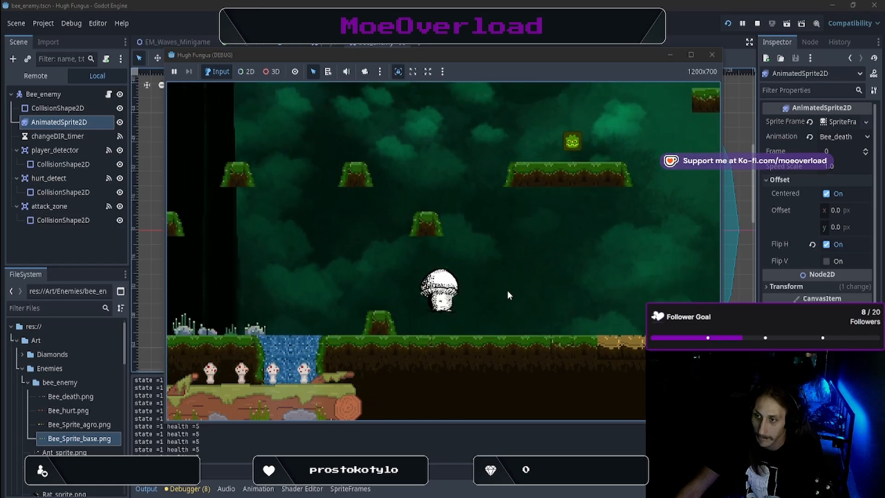
{"action": "key", "text": "a"}
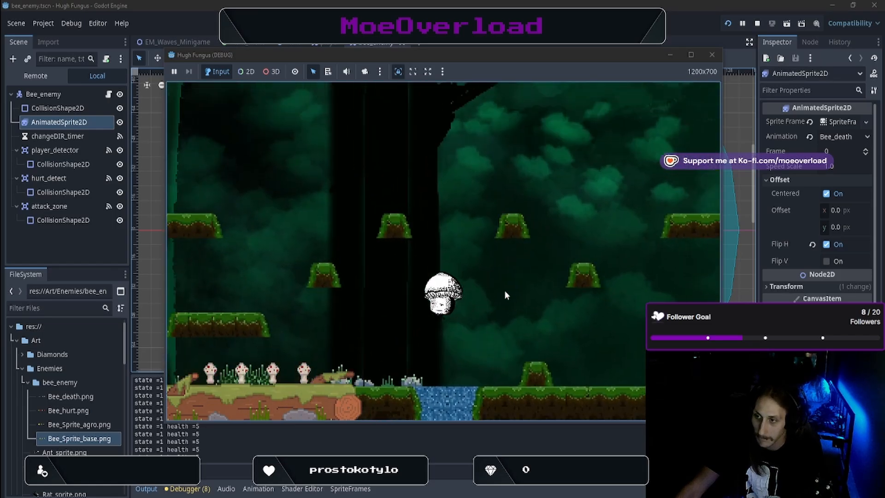
{"action": "key", "text": "d"}
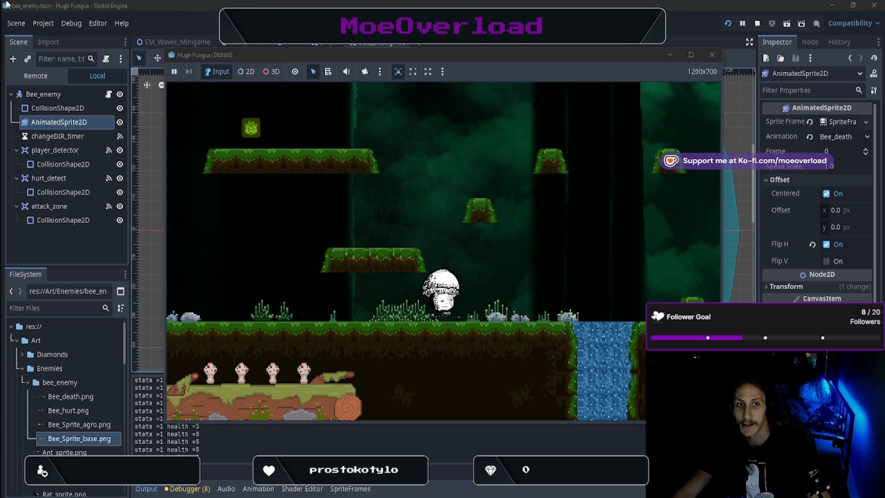
{"action": "key", "text": "a"}
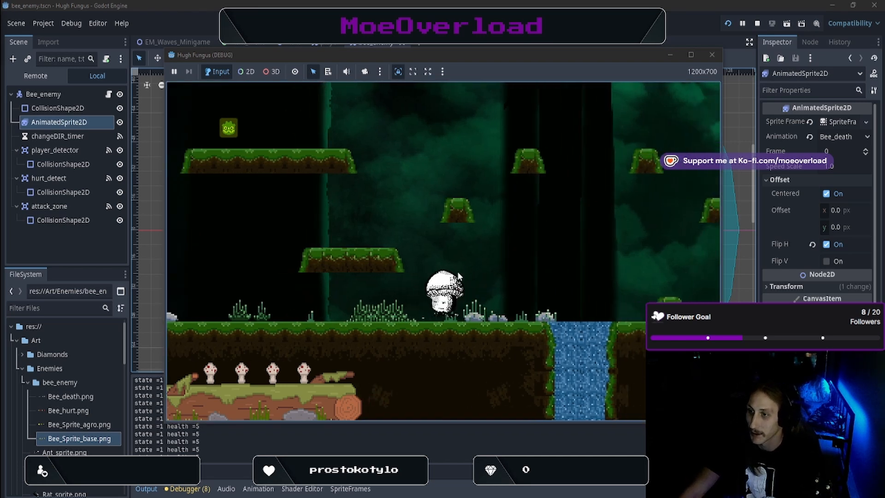
Jump around the starting area and climb onto the floating platform that holds the green block
{"action": "key", "text": "space"}
{"action": "key", "text": "d"}
{"action": "key", "text": "a"}
{"action": "key", "text": "d"}
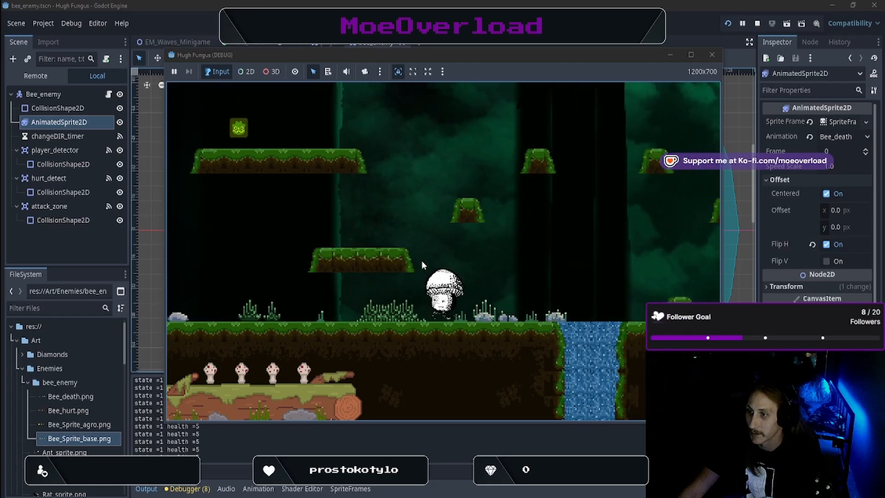
{"action": "key", "text": "space"}
{"action": "key", "text": "a"}
{"action": "key", "text": "space"}
{"action": "key", "text": "d"}
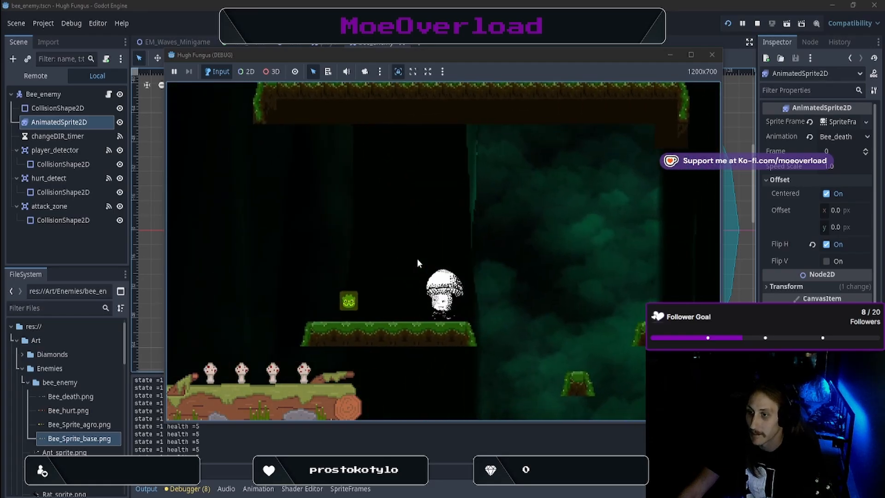
Cross the small floating platforms from the first green block, past the second one, to the ledge below the upper ground
{"action": "key", "text": "d"}
{"action": "key", "text": "space"}
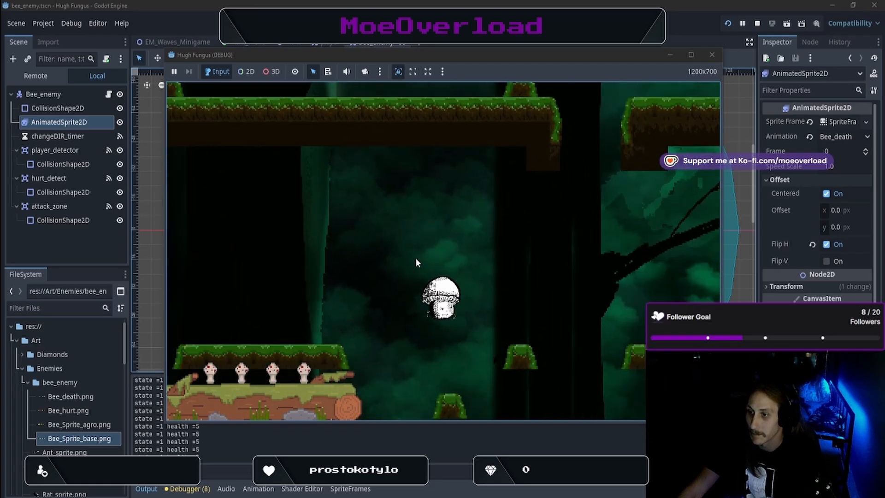
{"action": "key", "text": "d"}
{"action": "key", "text": "space"}
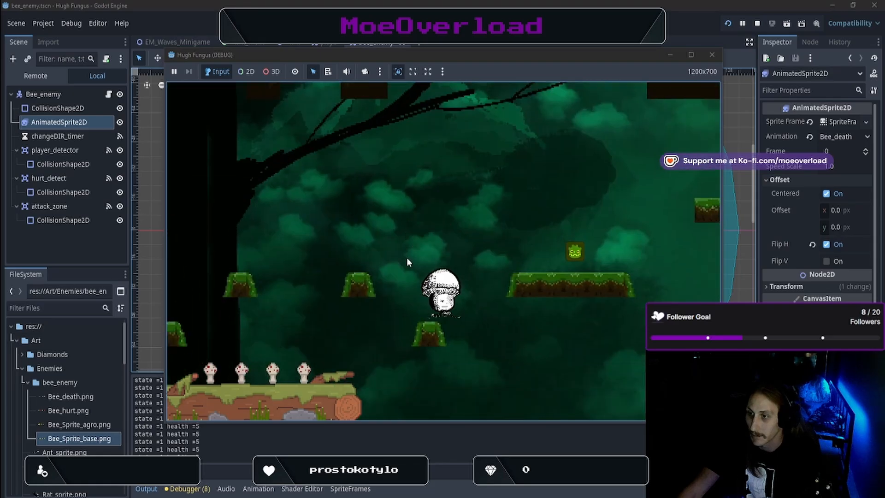
{"action": "key", "text": "space"}
{"action": "key", "text": "d"}
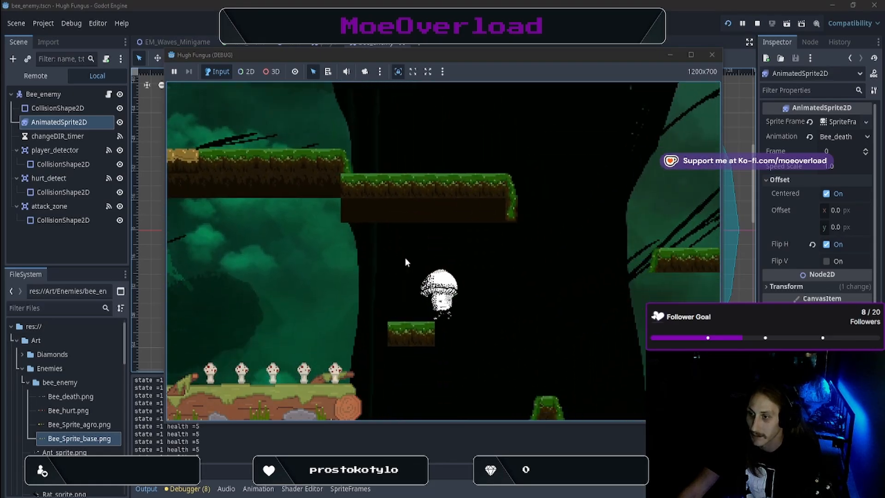
Run on from the ledge over the far platforms and ground to the area above the water
{"action": "key", "text": "d"}
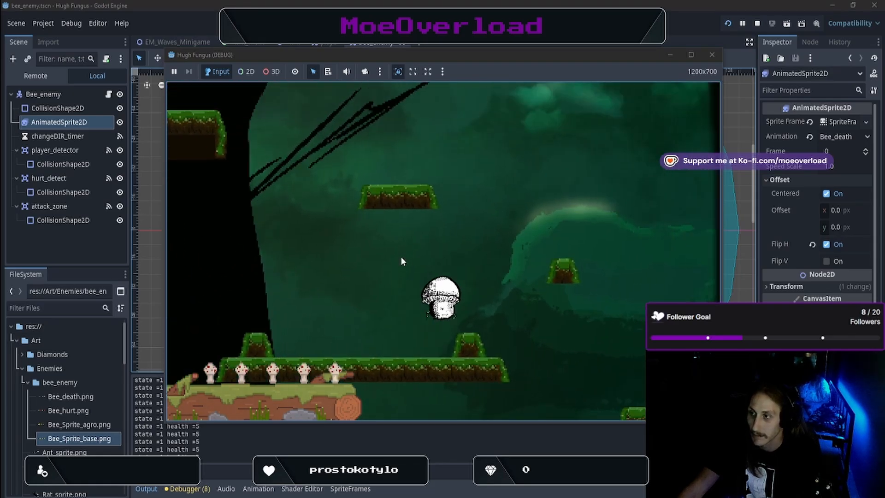
{"action": "key", "text": "d"}
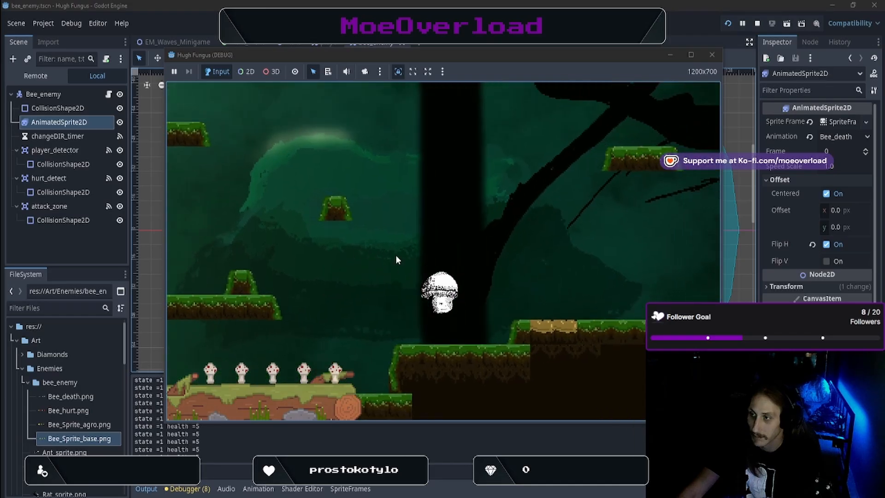
{"action": "key", "text": "d"}
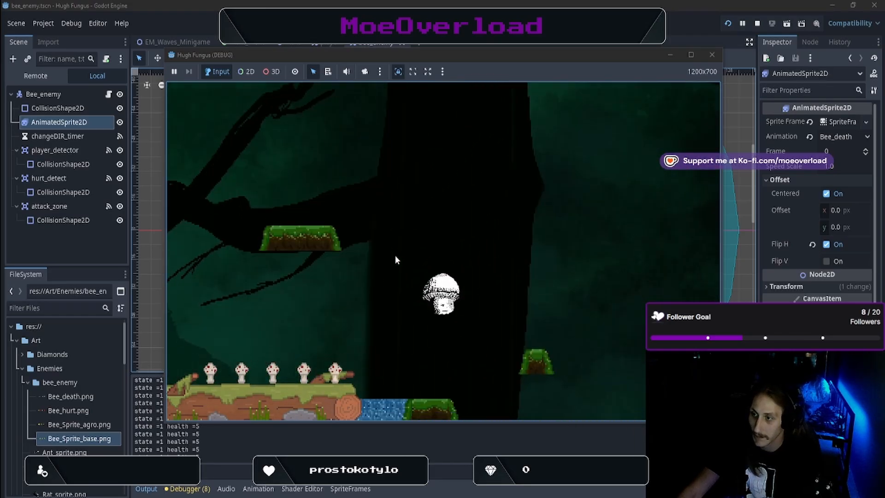
{"action": "key", "text": "d"}
{"action": "key", "text": "space"}
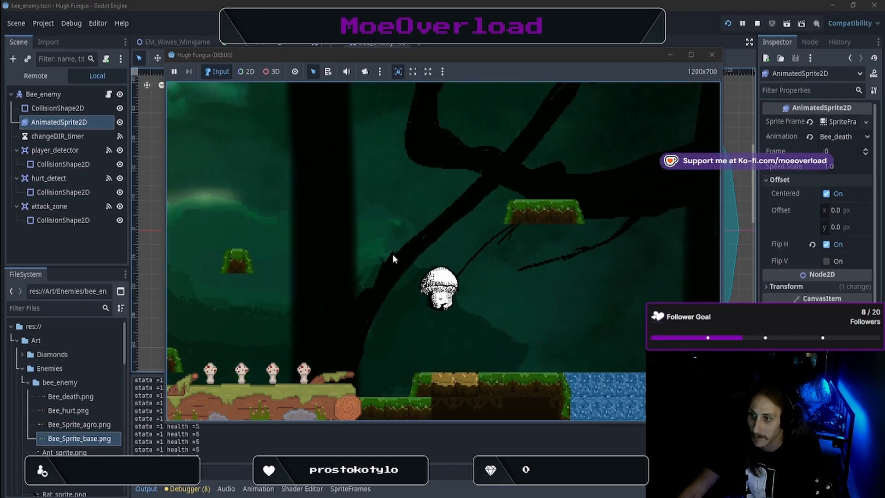
{"action": "key", "text": "d"}
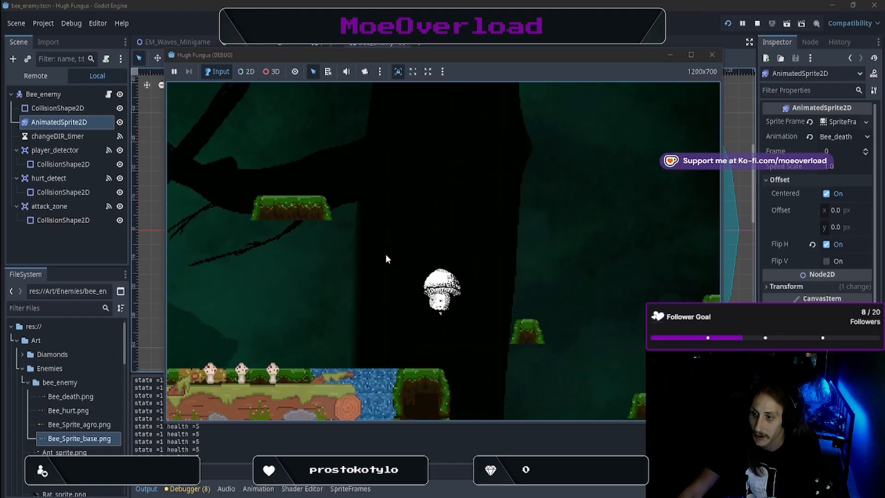
Jump back from the water over the higher platforms toward the upper ground, and close the running game
{"action": "key", "text": "a"}
{"action": "key", "text": "space"}
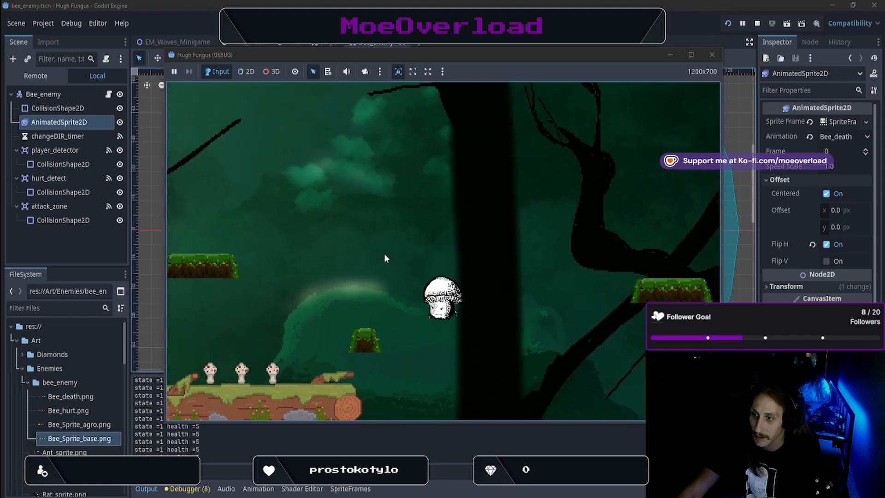
{"action": "key", "text": "a"}
{"action": "key", "text": "space"}
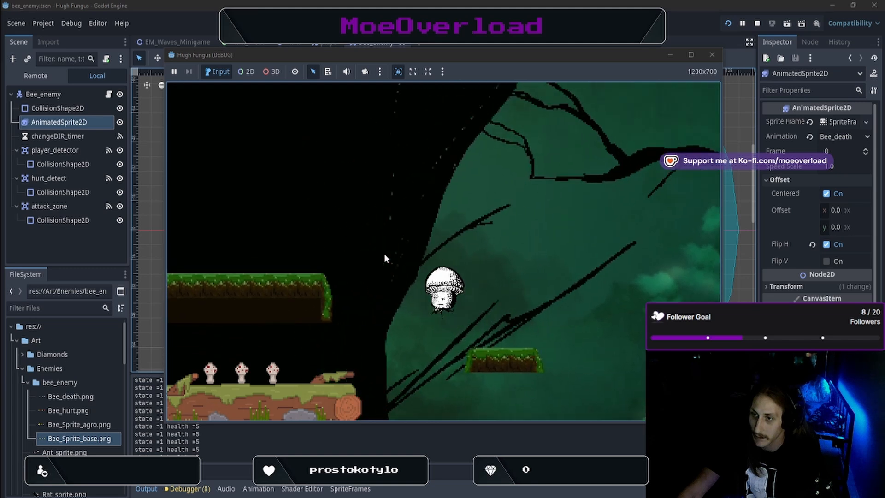
{"action": "left_click", "coordinate": [712, 55]}
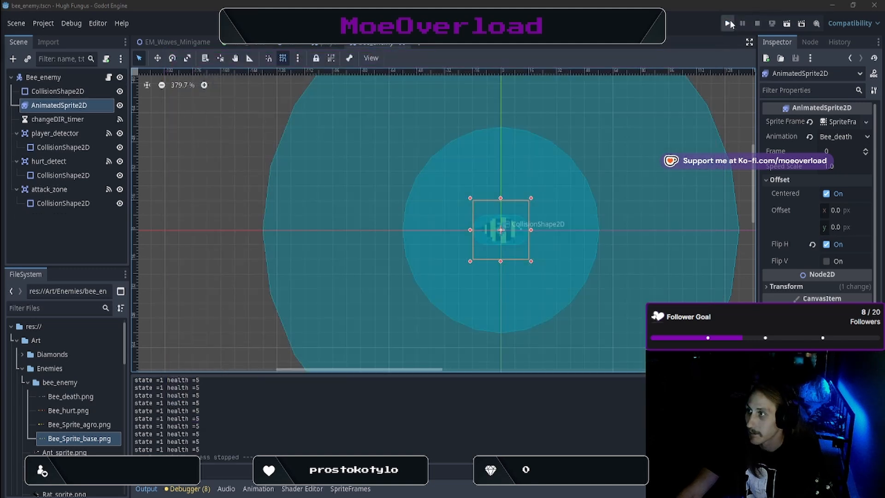
Open the main scene and examine the level's overall size and layout against the forest background
{"action": "left_click", "coordinate": [292, 44]}
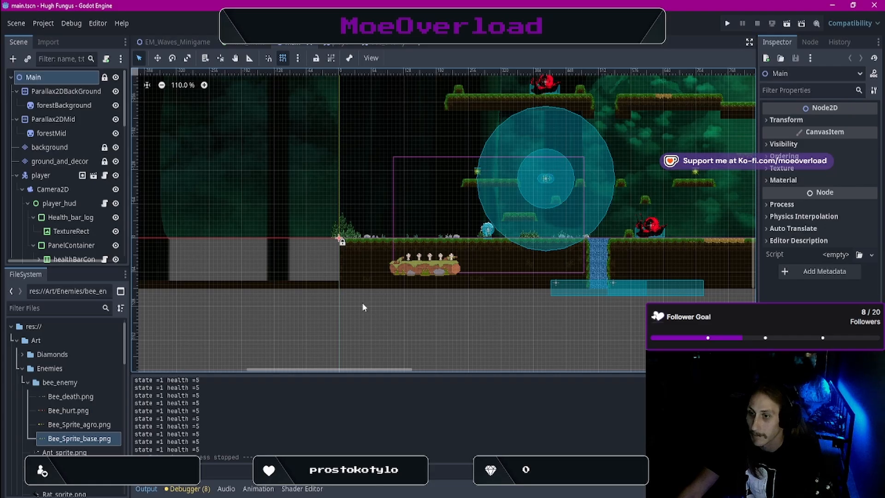
{"action": "middle_click_drag", "start_coordinate": [383, 331], "coordinate": [399, 159]}
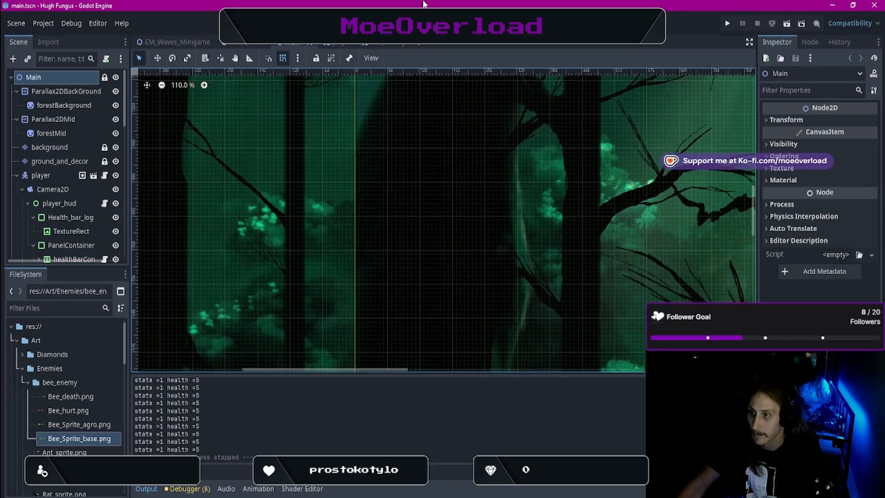
{"action": "scroll", "coordinate": [390, 225], "scroll_direction": "down", "scroll_amount": 1}
{"action": "scroll", "coordinate": [390, 225], "scroll_direction": "down", "scroll_amount": 19}
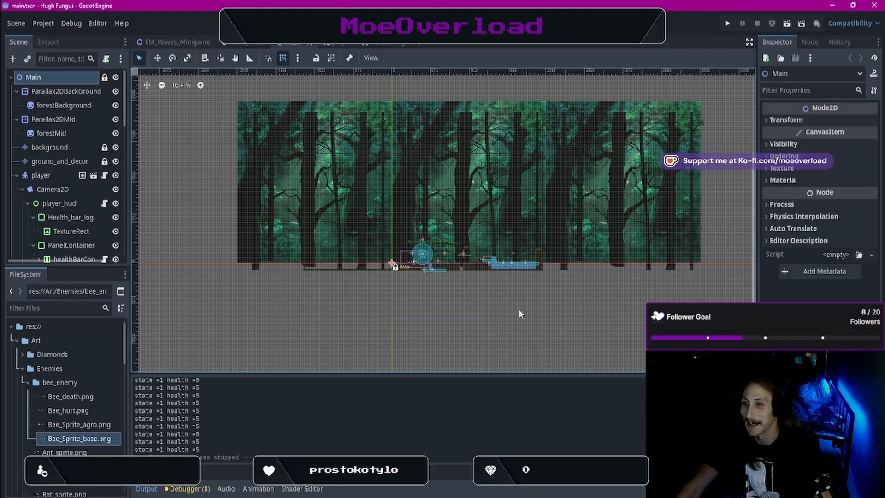
{"action": "scroll", "coordinate": [465, 323], "scroll_direction": "up", "scroll_amount": 3}
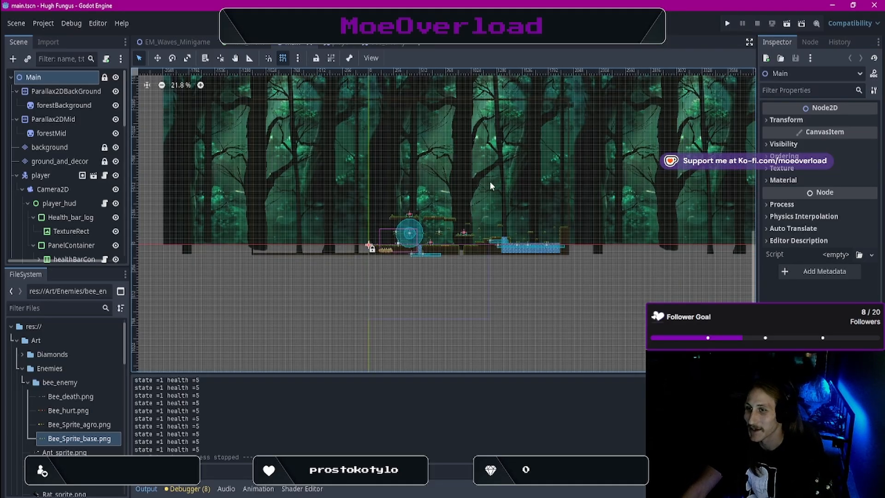
{"action": "middle_click_drag", "start_coordinate": [461, 298], "coordinate": [430, 366]}
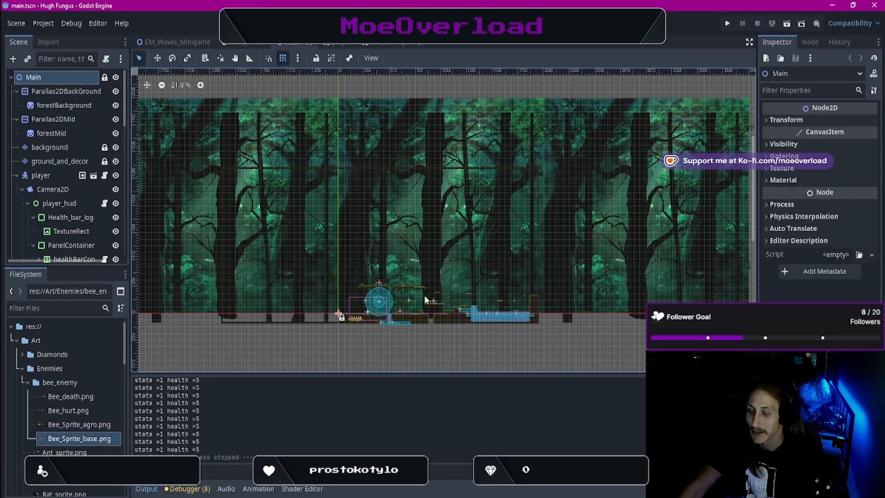
{"action": "scroll", "coordinate": [425, 299], "scroll_direction": "down", "scroll_amount": 5}
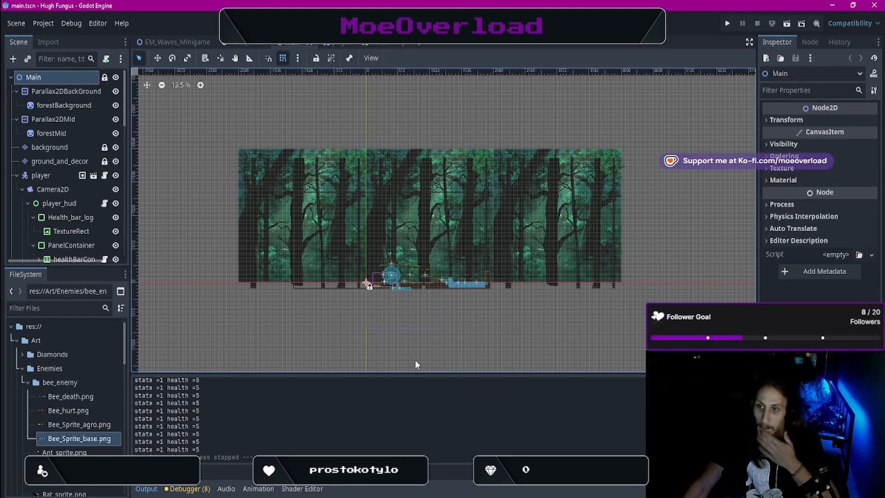
{"action": "scroll", "coordinate": [458, 235], "scroll_direction": "up", "scroll_amount": 10}
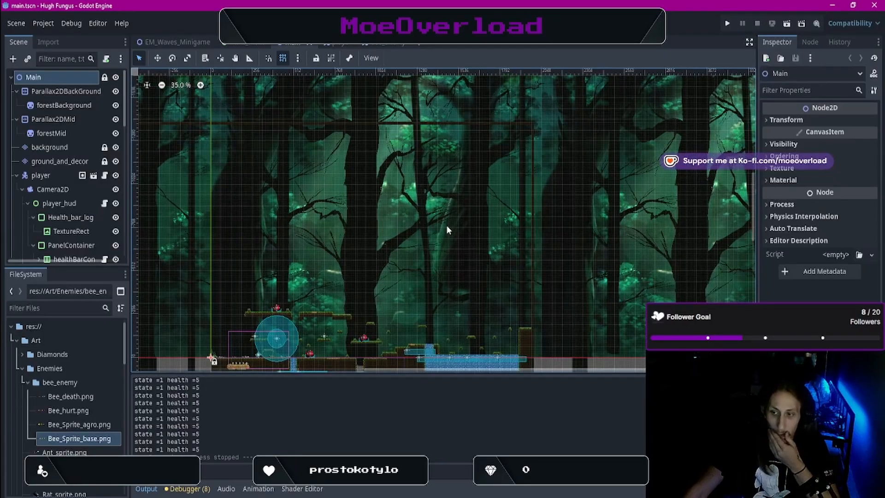
{"action": "scroll", "coordinate": [410, 152], "scroll_direction": "down", "scroll_amount": 8}
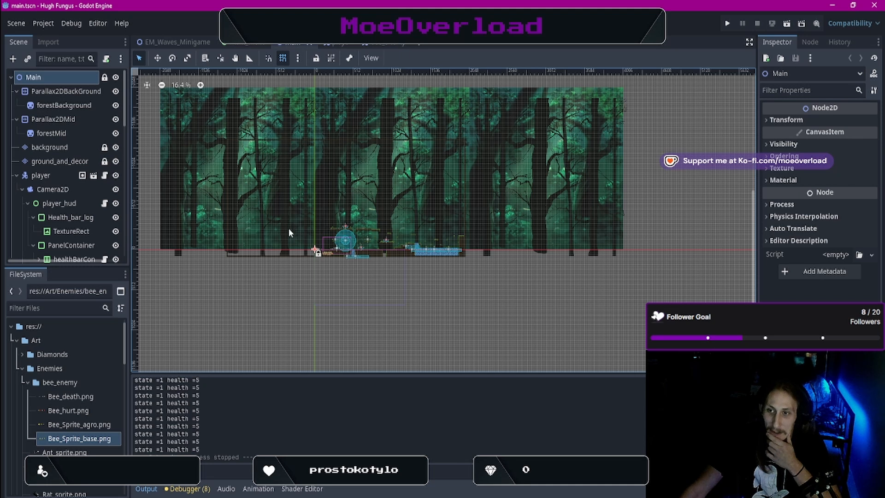
{"action": "scroll", "coordinate": [346, 206], "scroll_direction": "down", "scroll_amount": 4}
{"action": "scroll", "coordinate": [338, 203], "scroll_direction": "up", "scroll_amount": 4}
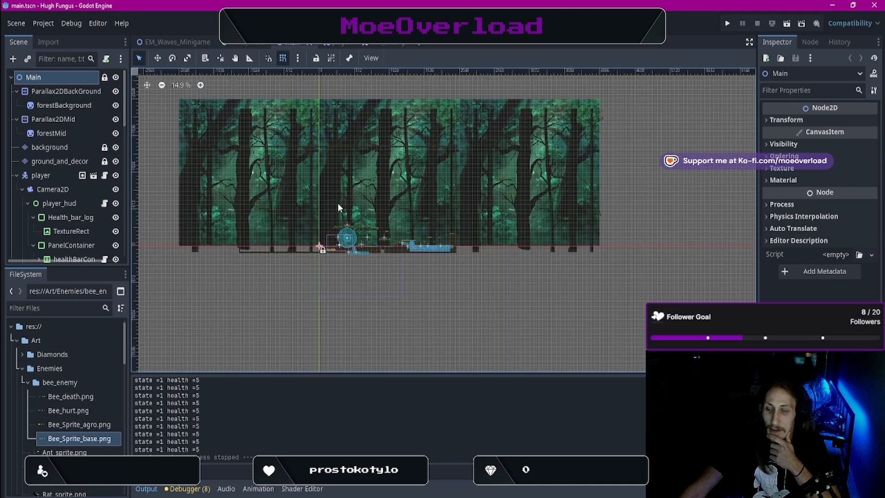
Run the project, start play and jump into the bee repeatedly around the lower platform near the start
{"action": "left_click", "coordinate": [722, 25]}
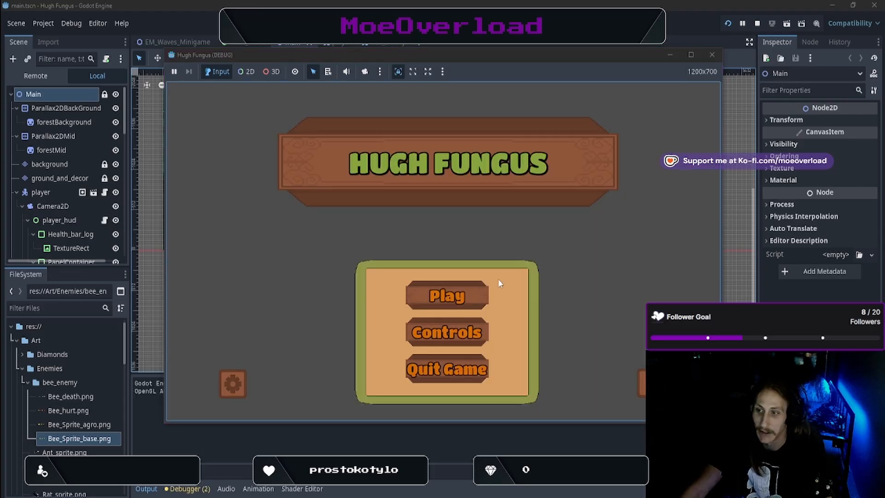
{"action": "left_click", "coordinate": [467, 295]}
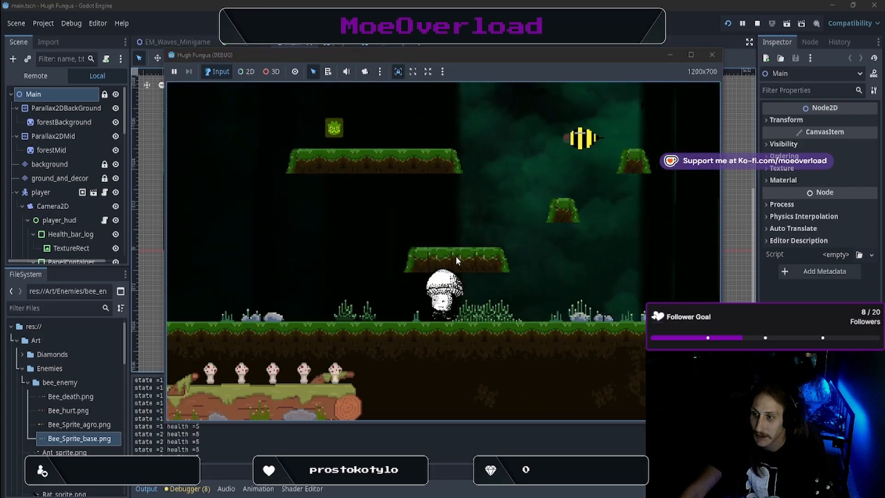
{"action": "key", "text": "d"}
{"action": "key", "text": "space"}
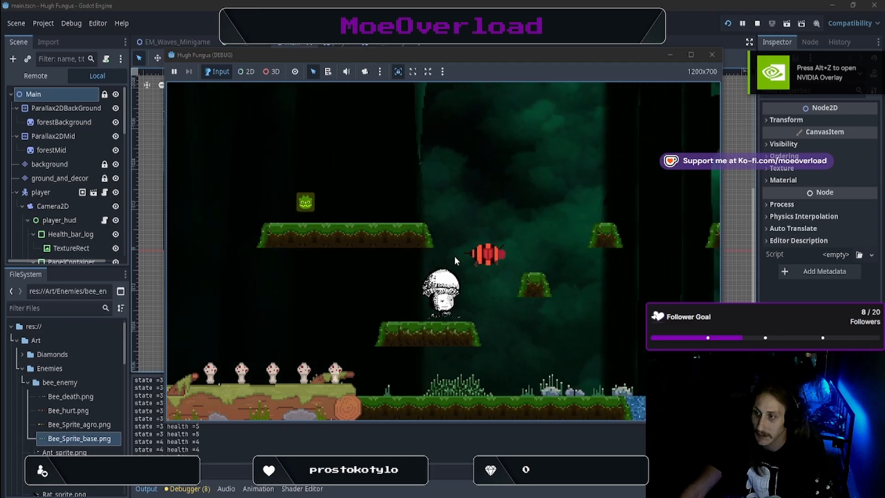
{"action": "key", "text": "d"}
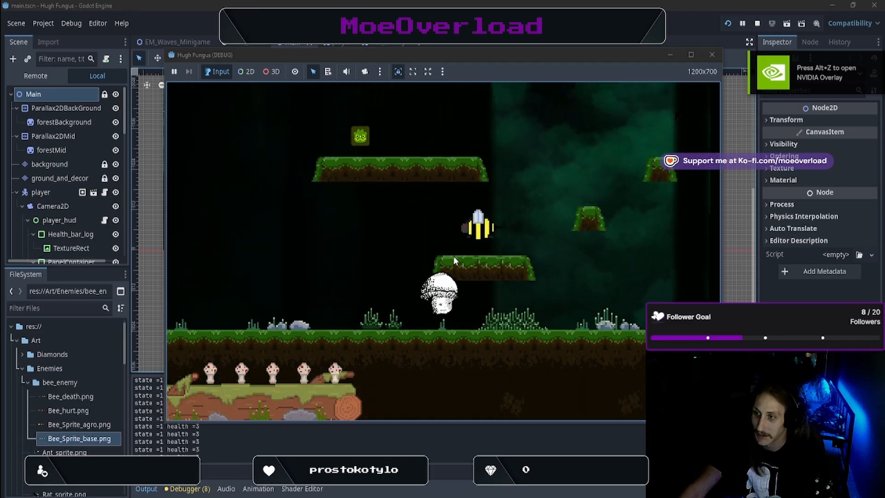
{"action": "key", "text": "space"}
{"action": "key", "text": "a"}
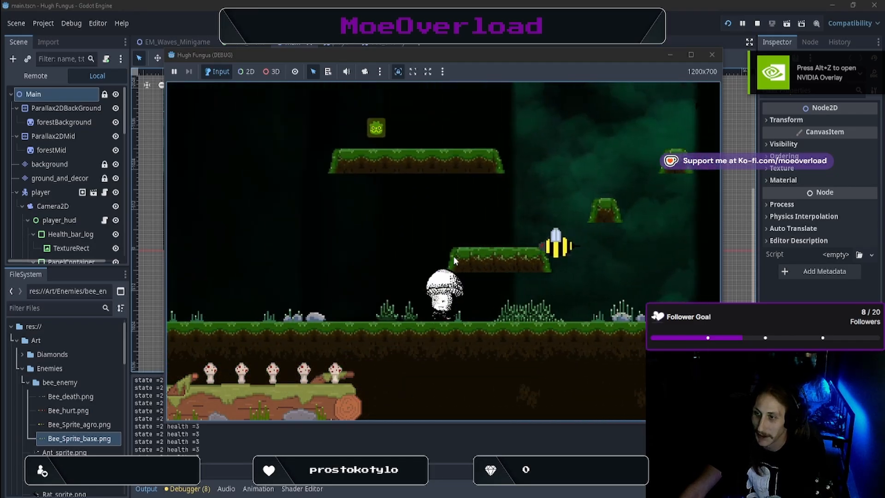
{"action": "key", "text": "d"}
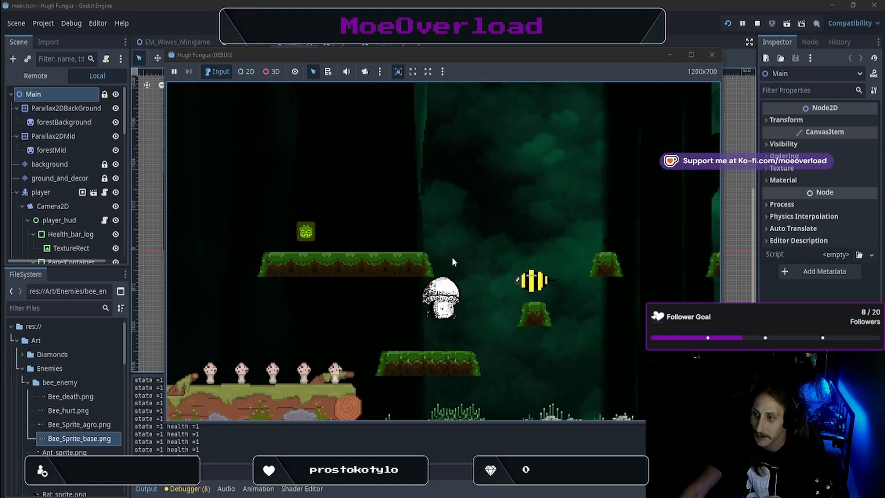
Restart the game, start play and lead the bee from the starting area across the first waterfall
{"action": "left_click", "coordinate": [727, 23]}
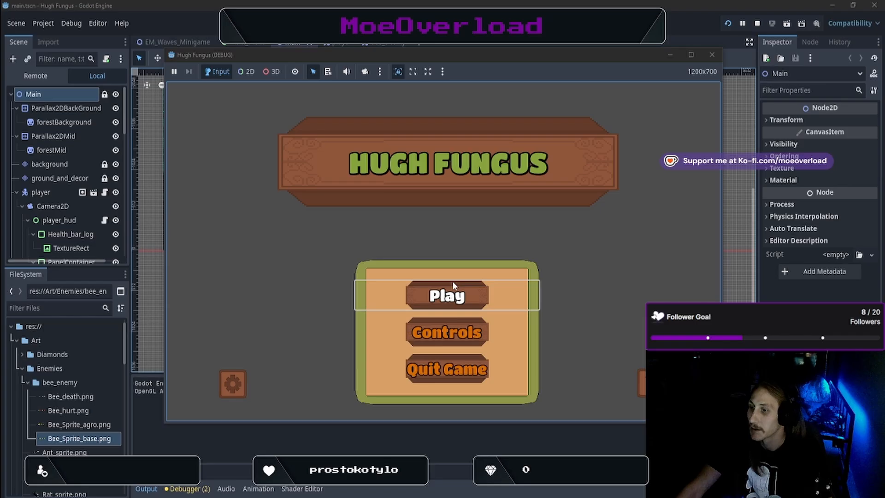
{"action": "left_click", "coordinate": [452, 282]}
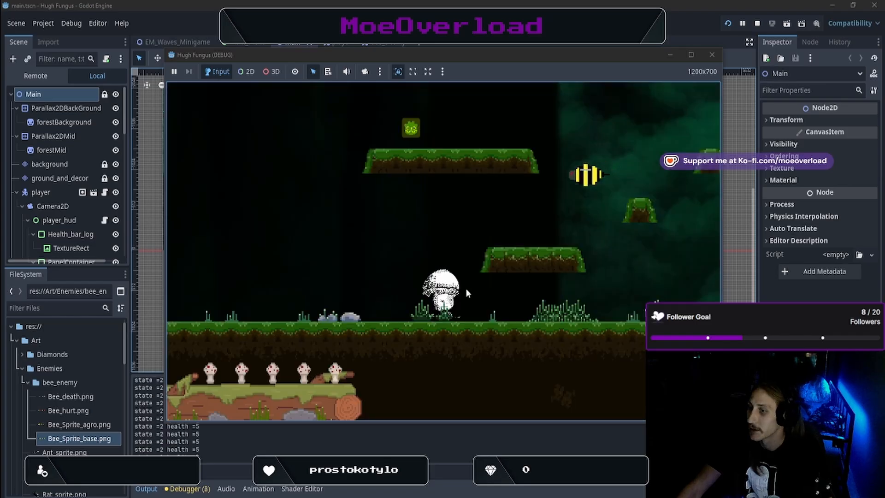
{"action": "key", "text": "d"}
{"action": "key", "text": "space"}
{"action": "key", "text": "a"}
{"action": "key", "text": "d"}
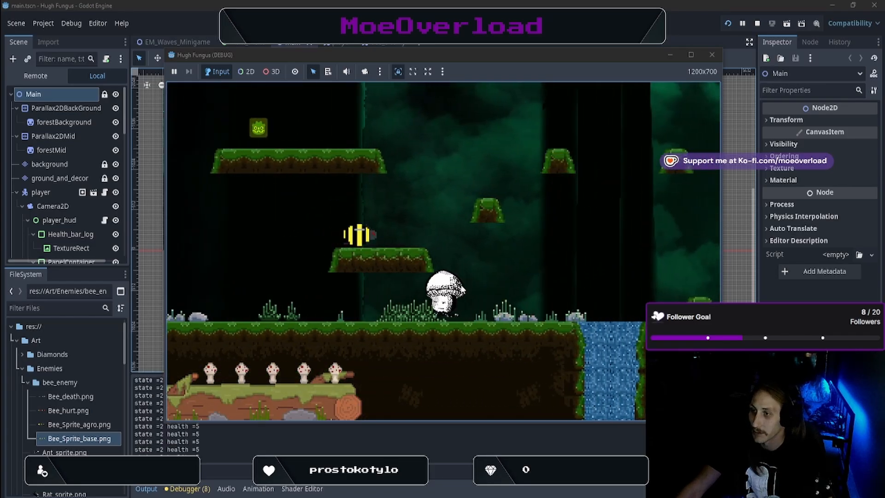
{"action": "key", "text": "d"}
{"action": "key", "text": "space"}
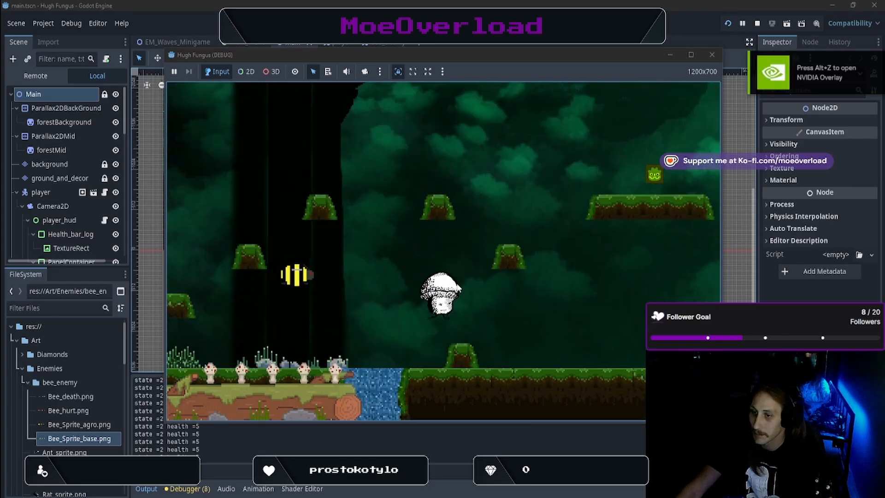
{"action": "key", "text": "d"}
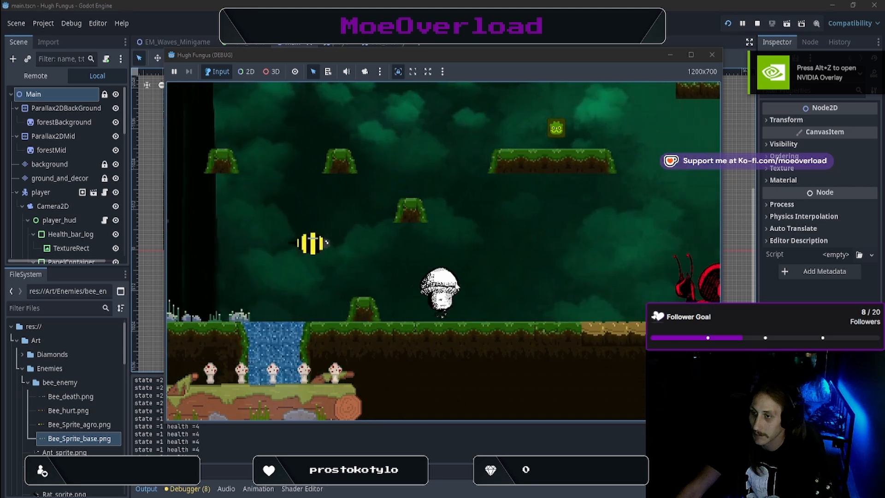
Jump on the bee repeatedly between the waterfall and the red snail until the bee is defeated
{"action": "key", "text": "a"}
{"action": "key", "text": "d"}
{"action": "key", "text": "space"}
{"action": "key", "text": "a"}
{"action": "key", "text": "space"}
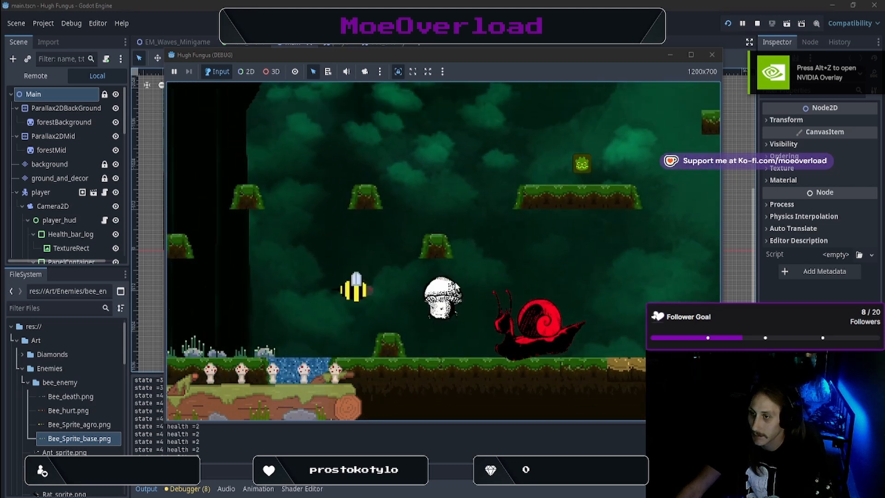
{"action": "key", "text": "a"}
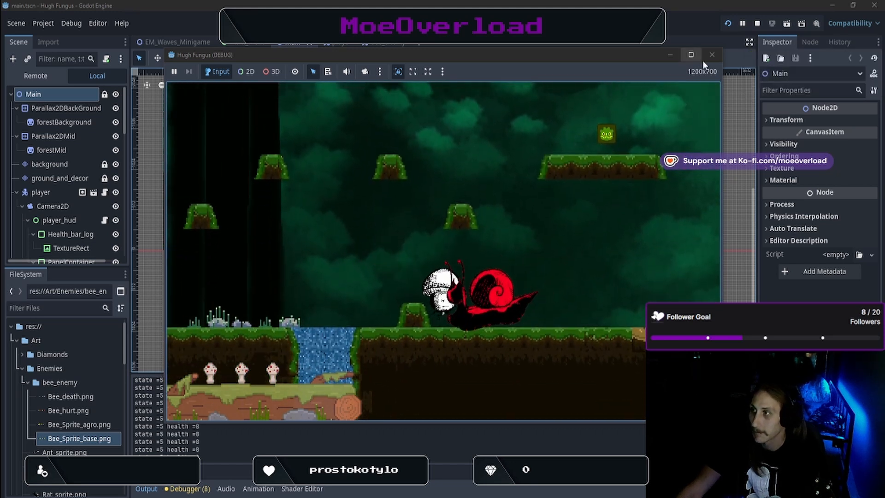
Restart the game, start play and lead the bee past the lower grass platform near the start
{"action": "left_click", "coordinate": [711, 56]}
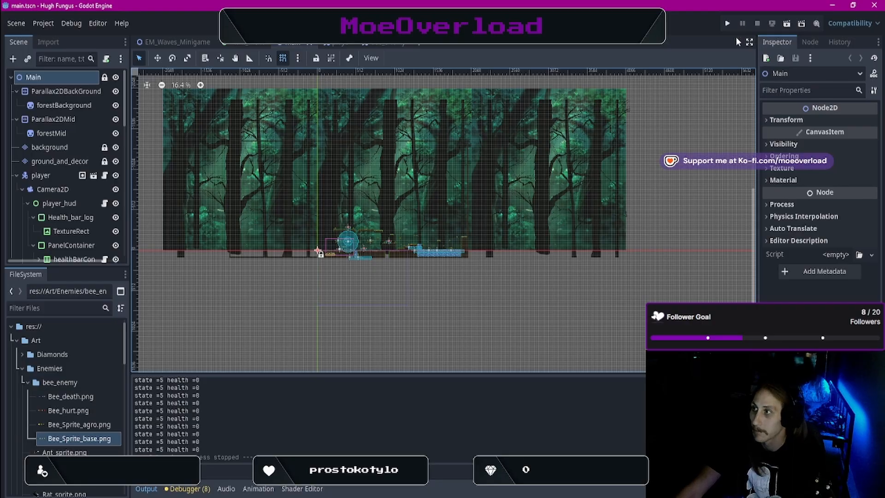
{"action": "left_click", "coordinate": [728, 23]}
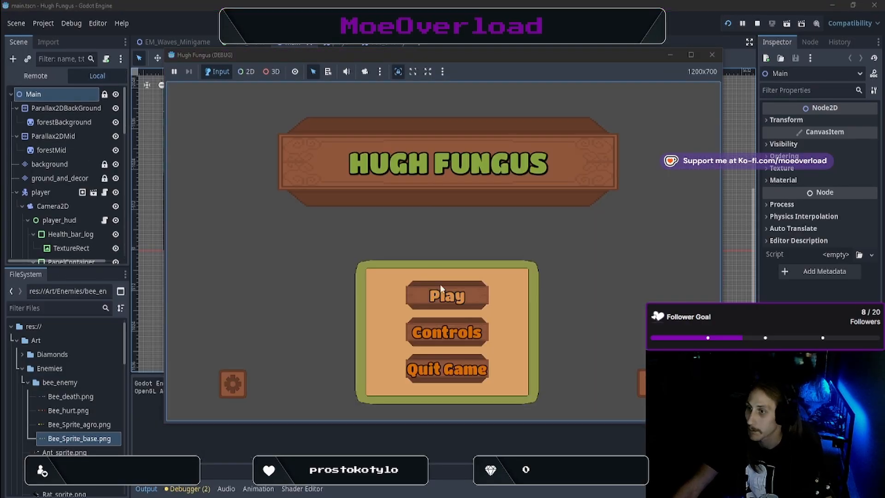
{"action": "left_click", "coordinate": [446, 295]}
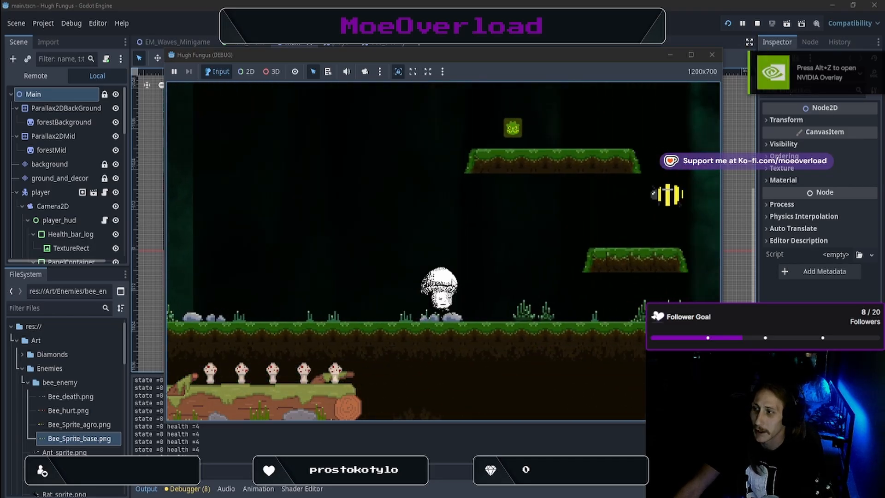
{"action": "key", "text": "d"}
{"action": "key", "text": "space"}
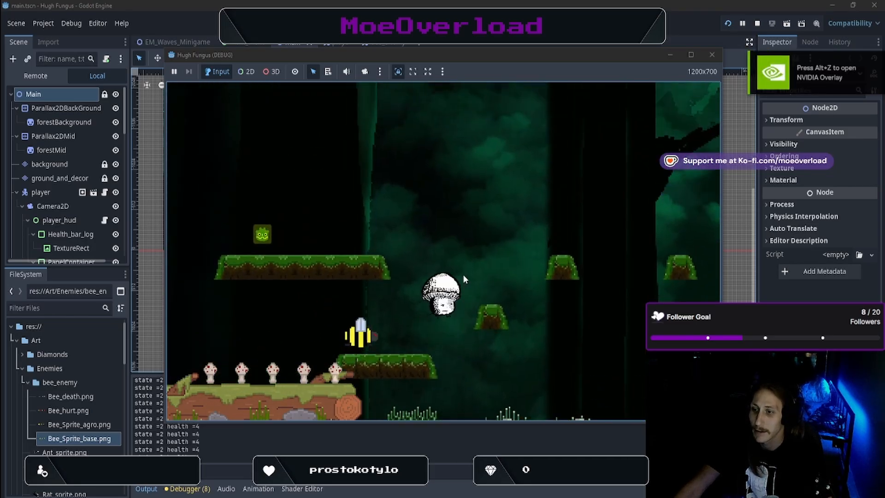
Jump on the bee repeatedly around the lower grass platform, moving back and forth to test its chase and damage
{"action": "key", "text": "space"}
{"action": "key", "text": "d"}
{"action": "key", "text": "a"}
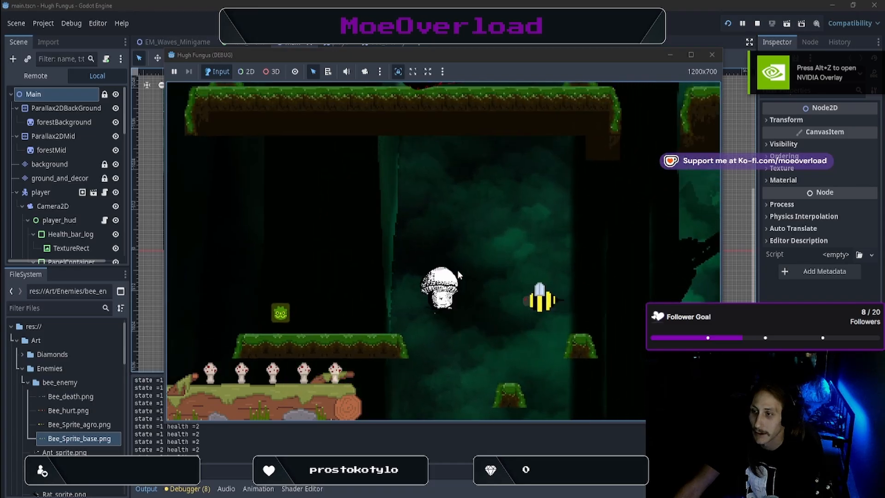
{"action": "key", "text": "d"}
{"action": "key", "text": "a"}
{"action": "key", "text": "space"}
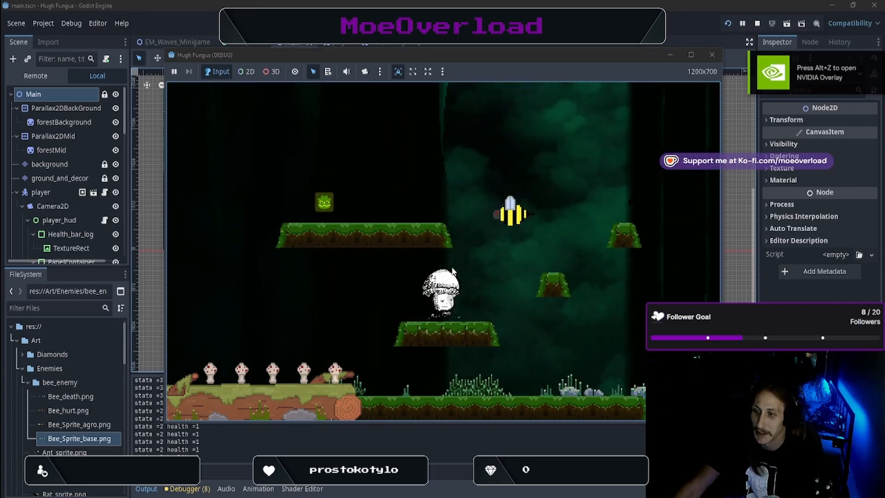
{"action": "key", "text": "d"}
{"action": "key", "text": "space"}
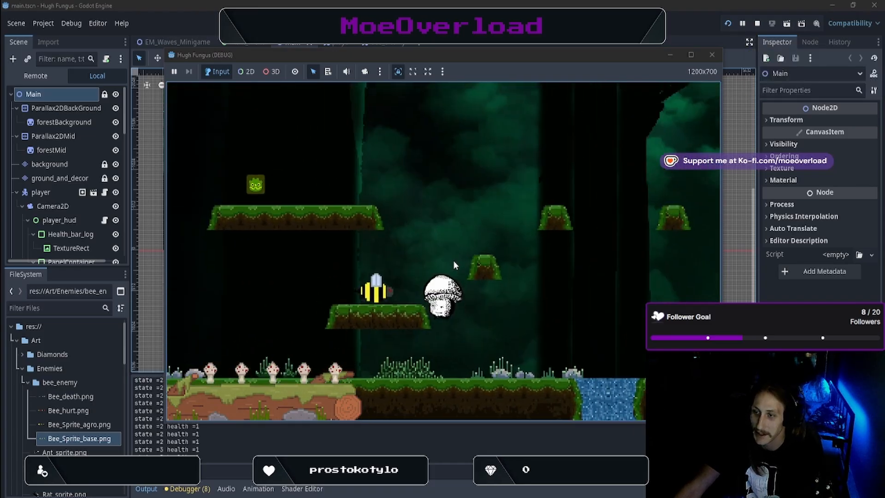
Restart the game, start play and jump on the bee above the small floating platforms below the snail's ledge
{"action": "left_click", "coordinate": [727, 24]}
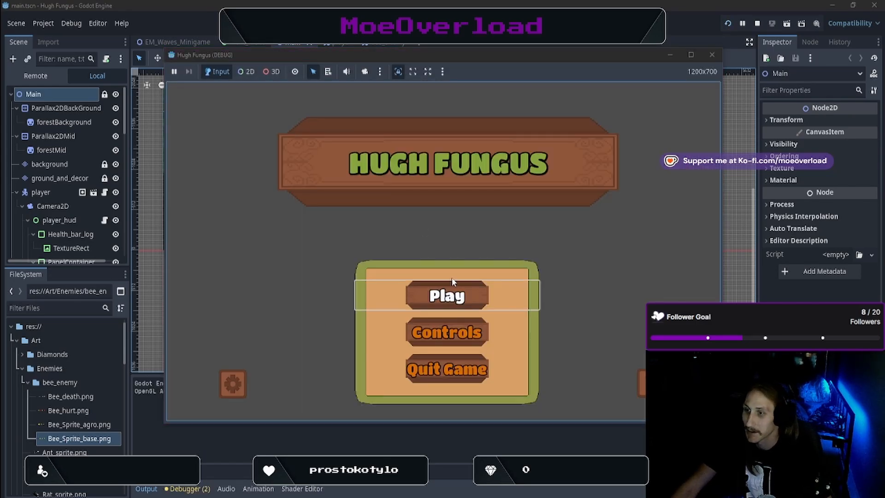
{"action": "left_click", "coordinate": [450, 290]}
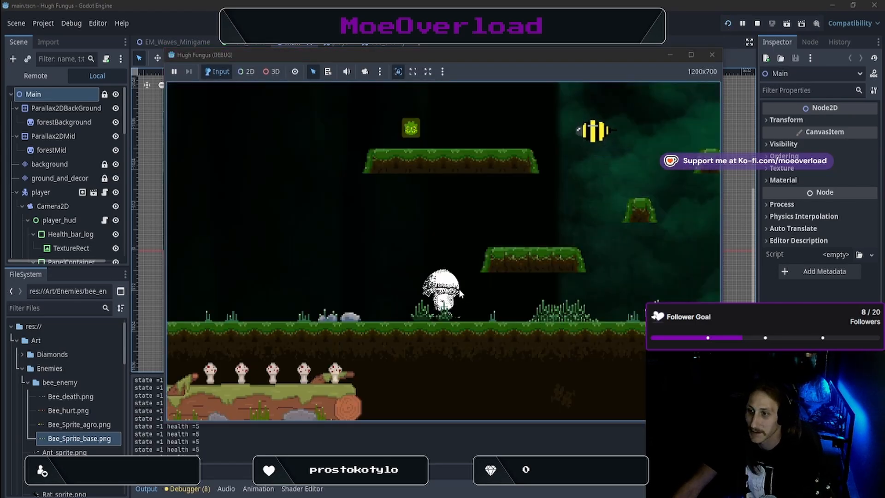
{"action": "key", "text": "d"}
{"action": "key", "text": "space"}
{"action": "key", "text": "space"}
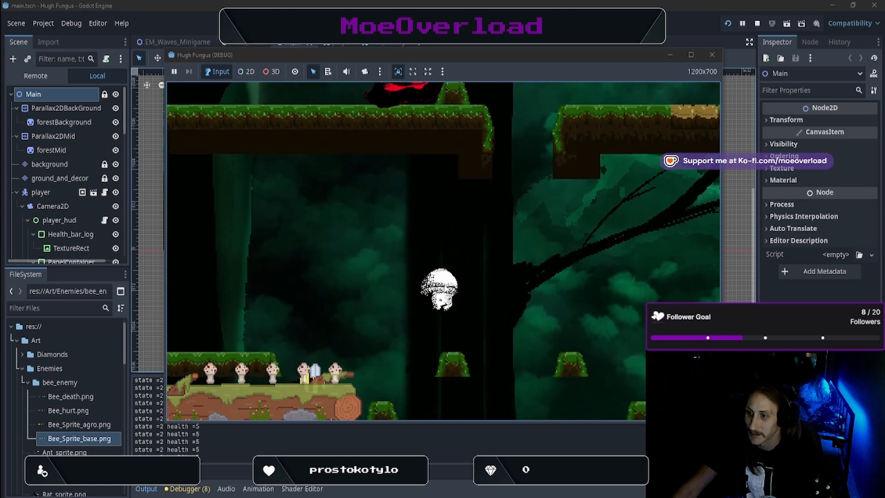
{"action": "key", "text": "space"}
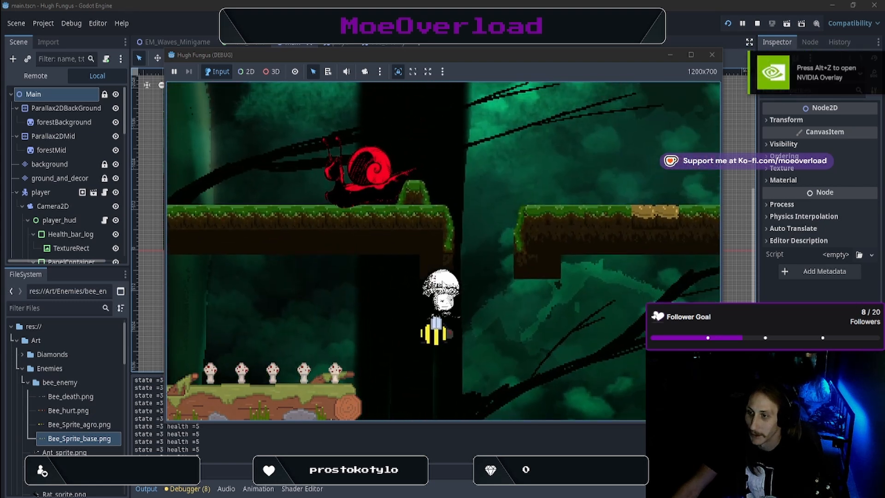
{"action": "key", "text": "d"}
{"action": "key", "text": "a"}
{"action": "key", "text": "space"}
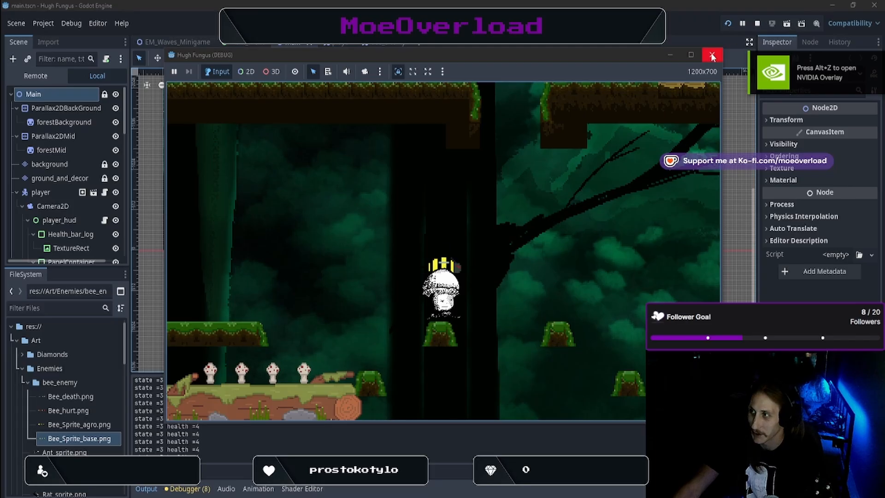
Restart the game, start play and jump into the bee just before the first waterfall
{"action": "left_click", "coordinate": [712, 56]}
{"action": "left_click", "coordinate": [727, 24]}
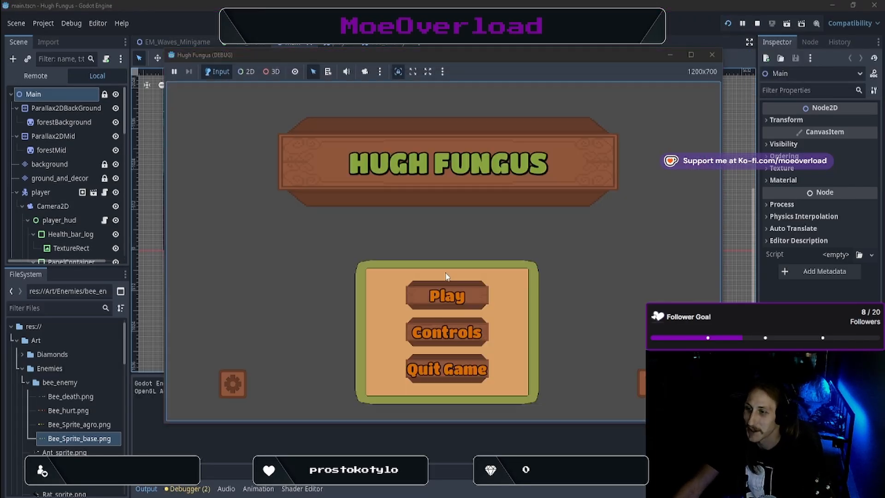
{"action": "left_click", "coordinate": [458, 293]}
{"action": "key", "text": "d"}
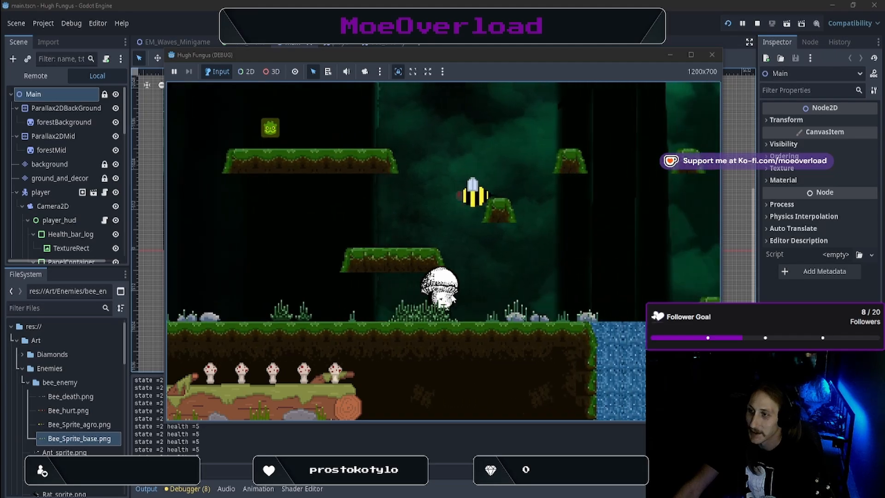
{"action": "key", "text": "space"}
{"action": "key", "text": "d"}
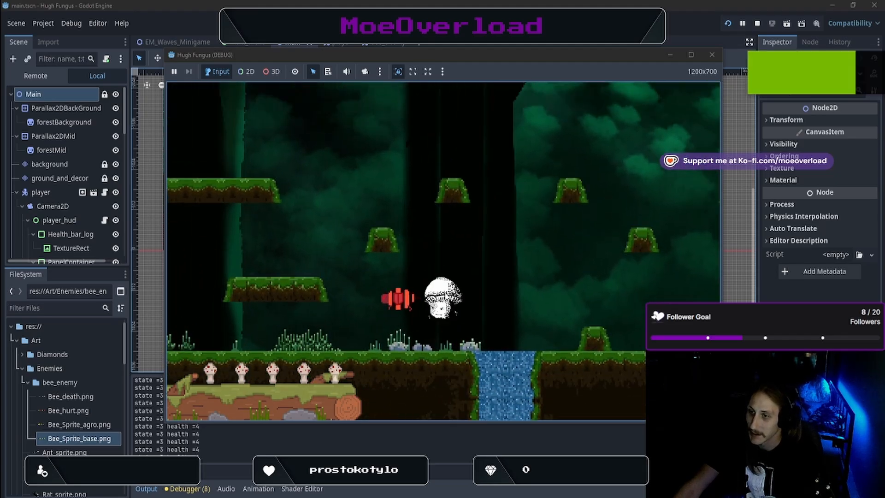
Lead the bee over the floating platforms past the first waterfall and bounce on it until it is defeated
{"action": "key", "text": "d"}
{"action": "key", "text": "space"}
{"action": "key", "text": "space"}
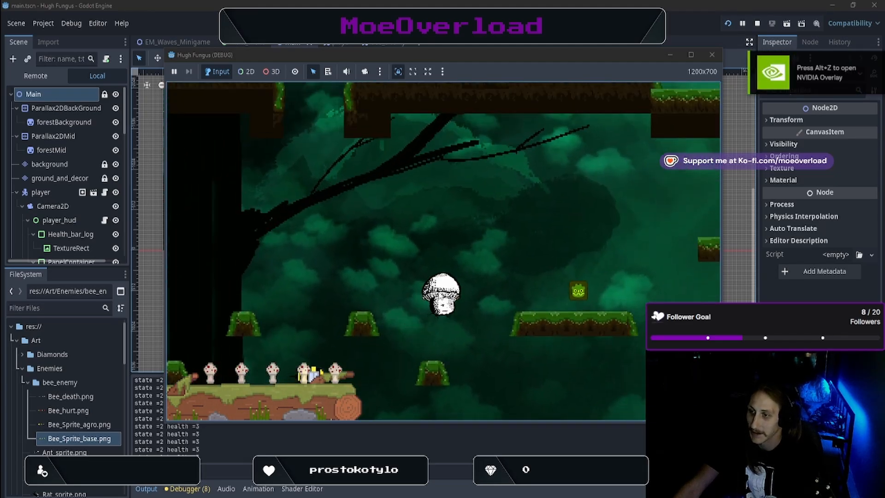
{"action": "key", "text": "space"}
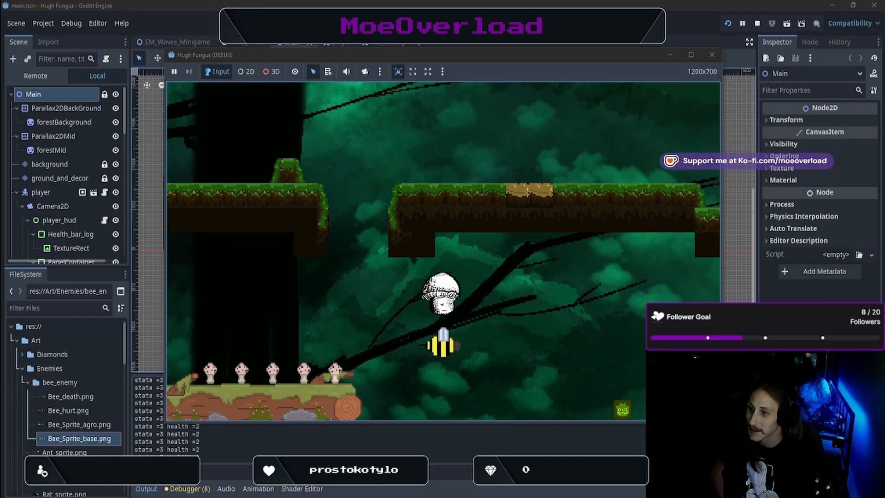
{"action": "key", "text": "space"}
{"action": "key", "text": "Left"}
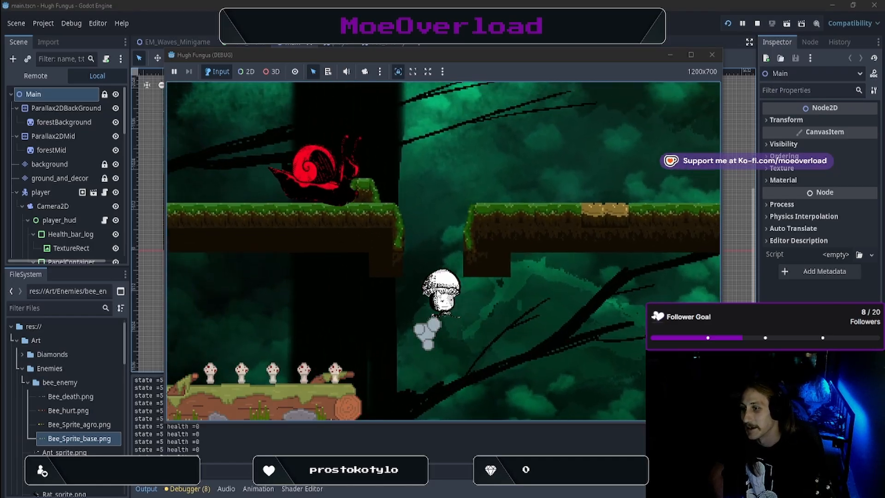
{"action": "key", "text": "Right"}
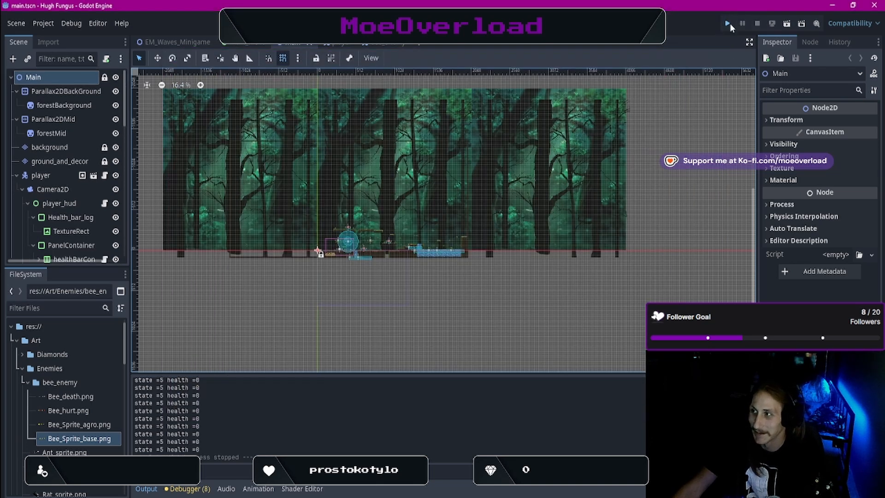
Run the project again, start play and dodge and jump around the bee between the lower platform and first waterfall
{"action": "left_click", "coordinate": [727, 23]}
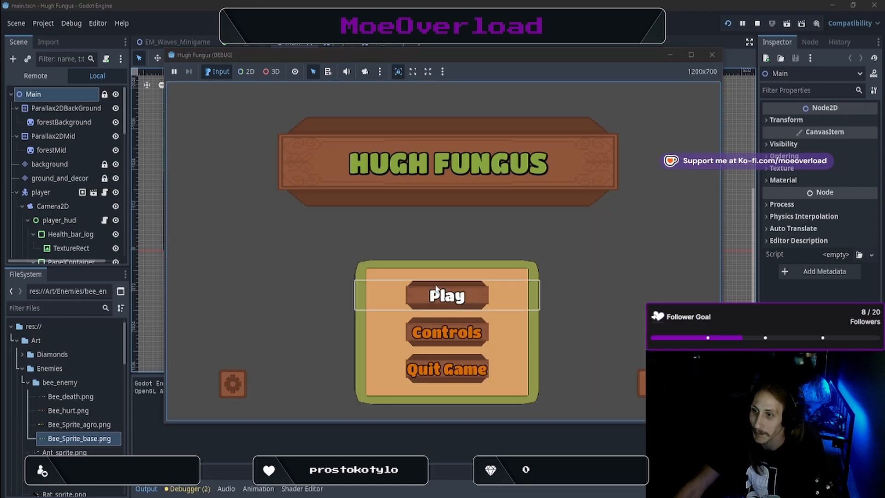
{"action": "left_click", "coordinate": [435, 288]}
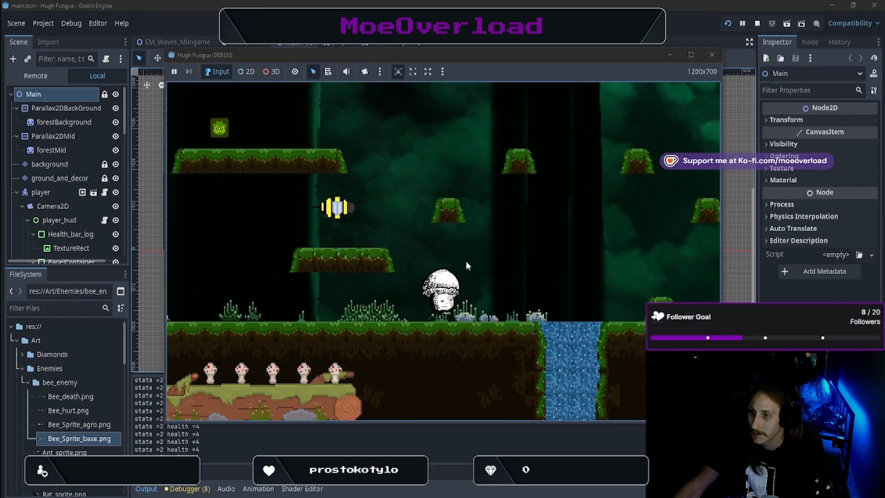
{"action": "key", "text": "space"}
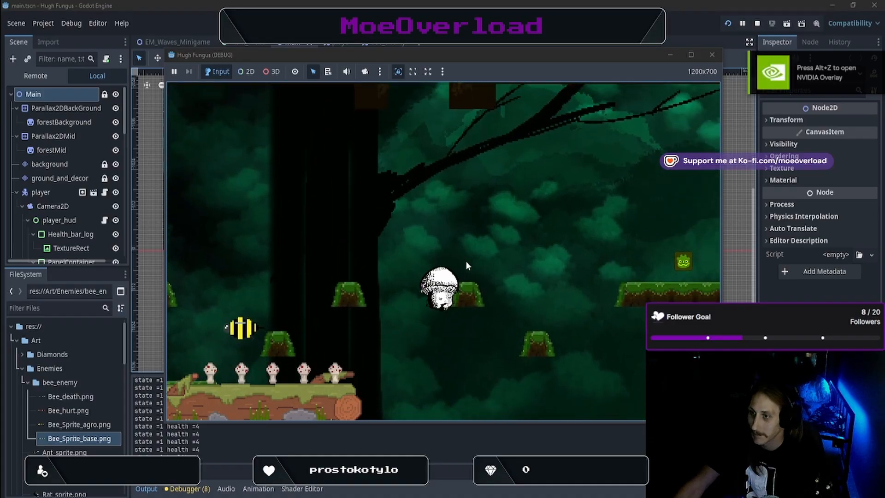
{"action": "key", "text": "Left"}
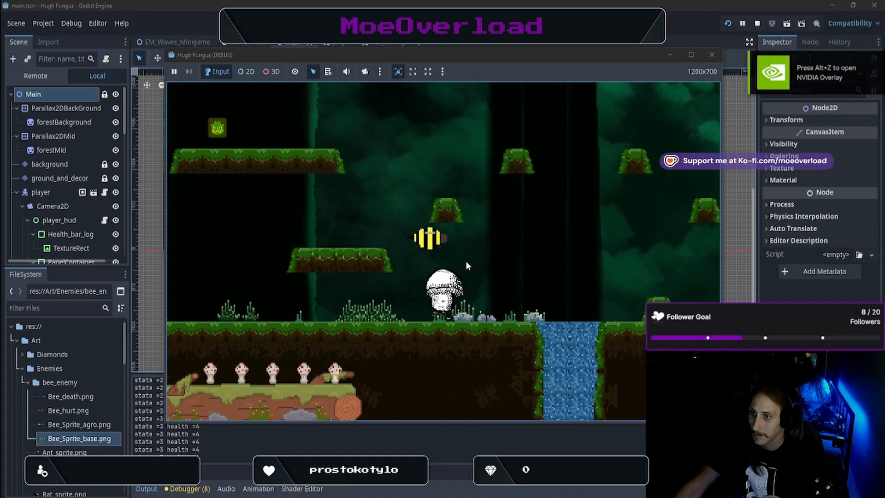
{"action": "key", "text": "space"}
{"action": "key", "text": "Left"}
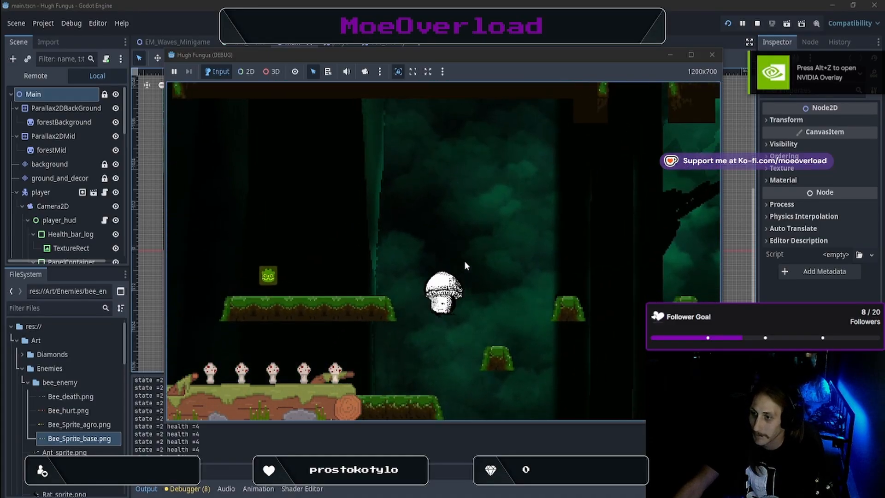
{"action": "key", "text": "space"}
{"action": "key", "text": "Right"}
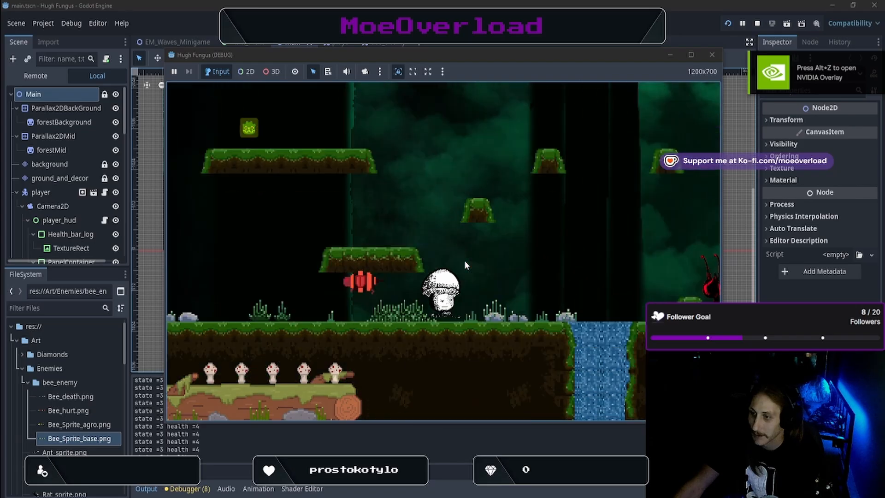
Jump on the bee beside the lower grass platform until it is defeated
{"action": "key", "text": "space"}
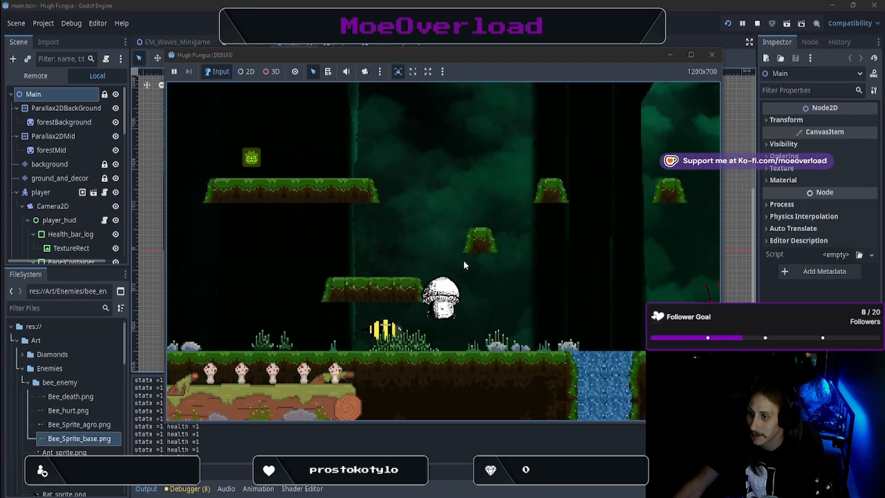
{"action": "key", "text": "space"}
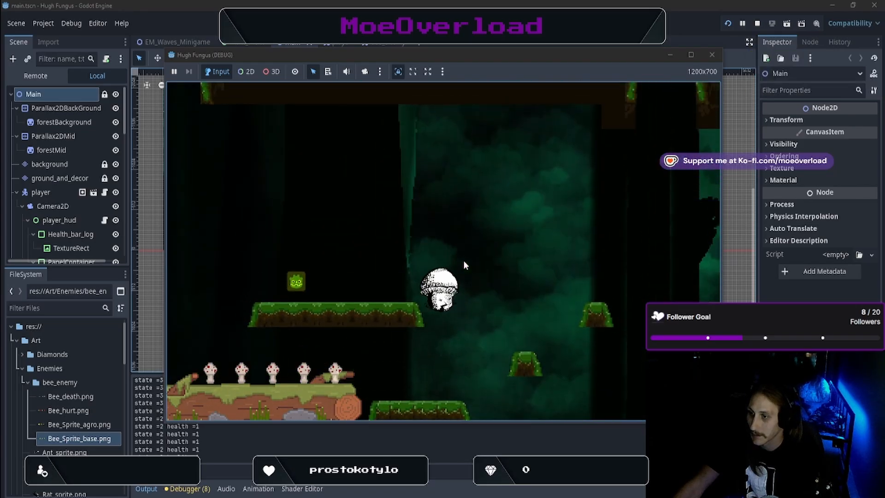
{"action": "key", "text": "Right"}
{"action": "key", "text": "space"}
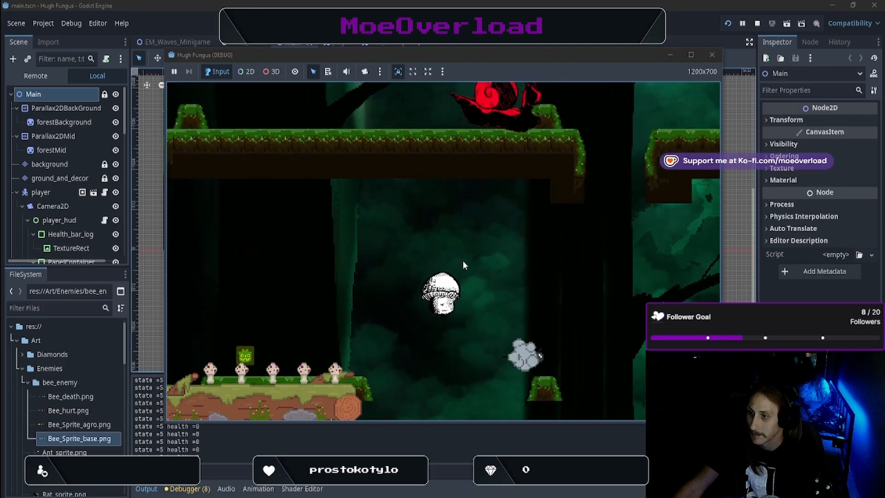
Move and jump back and forth between the lower grass platform and first waterfall to test movement without the bee
{"action": "key", "text": "Right"}
{"action": "key", "text": "Right"}
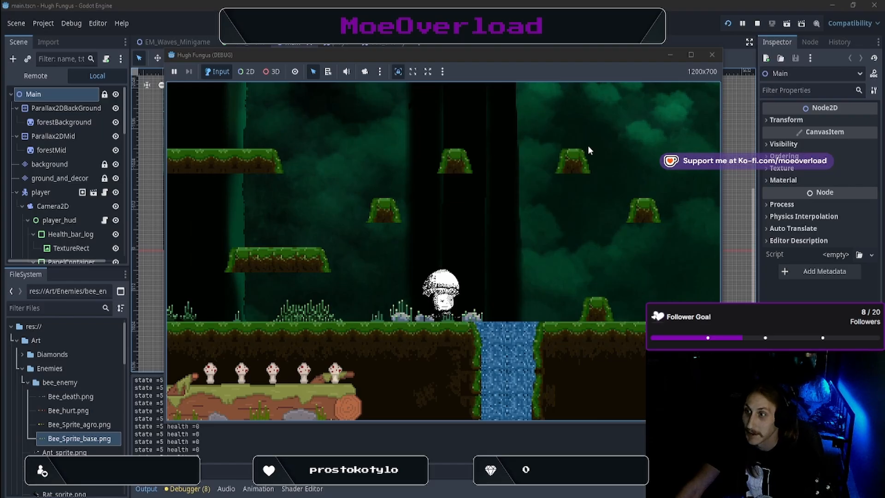
{"action": "key", "text": "Left"}
{"action": "key", "text": "space"}
{"action": "key", "text": "Right"}
{"action": "key", "text": "space"}
{"action": "key", "text": "Left"}
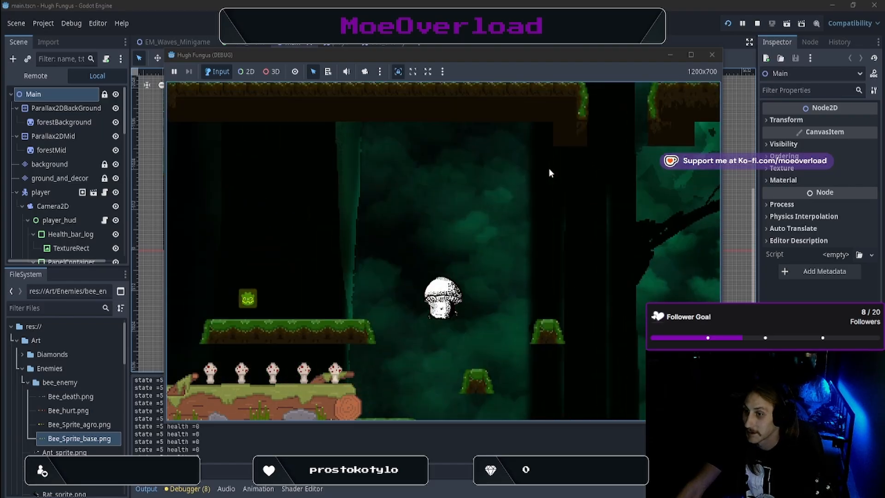
{"action": "key", "text": "space"}
{"action": "key", "text": "space"}
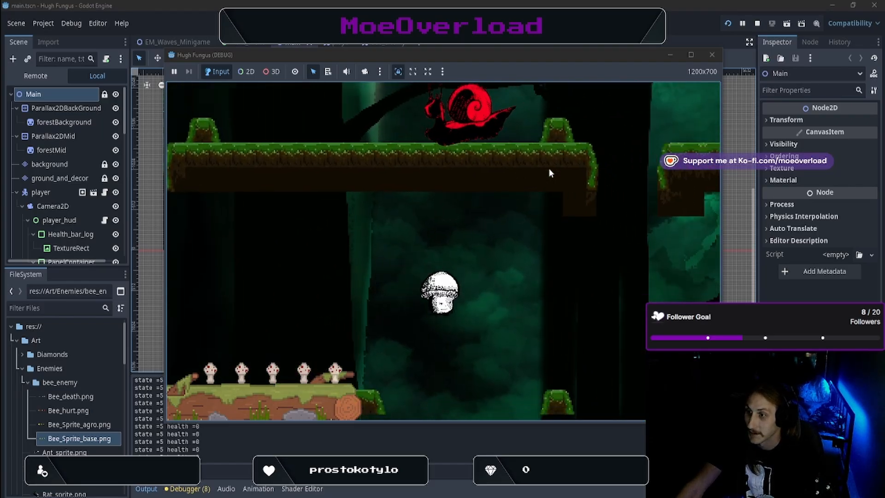
Cross the first waterfall and jump past the floating platforms to the dark trunk area beyond the green pickup
{"action": "key", "text": "Right"}
{"action": "key", "text": "space"}
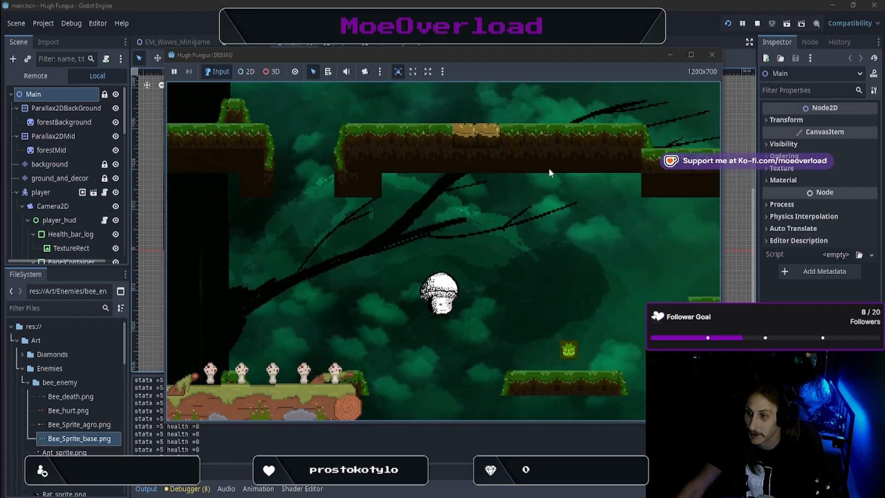
{"action": "key", "text": "Left"}
{"action": "key", "text": "space"}
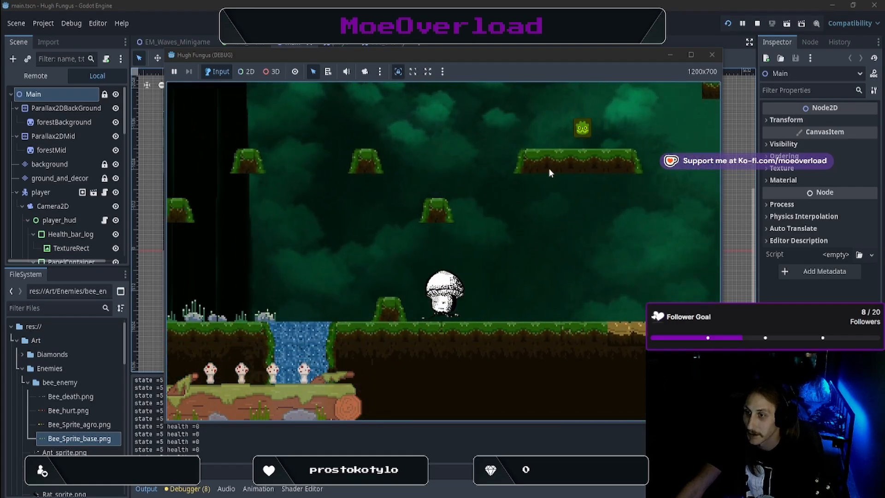
{"action": "key", "text": "space"}
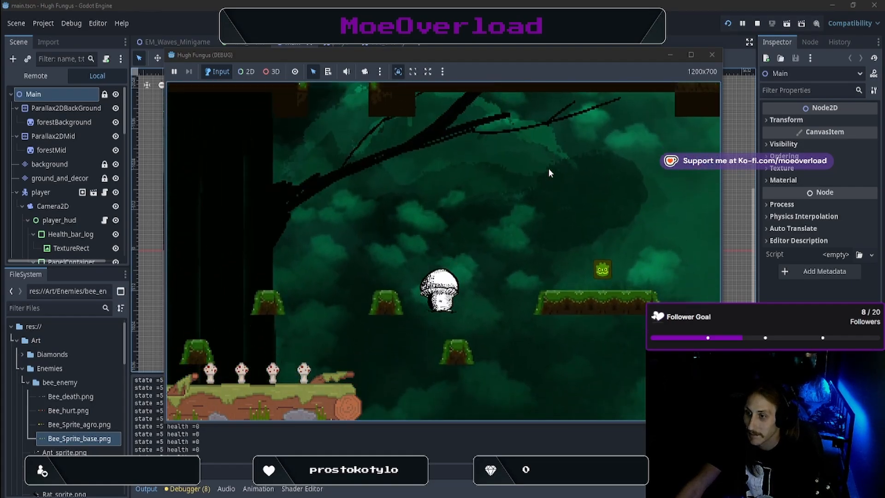
{"action": "key", "text": "Right"}
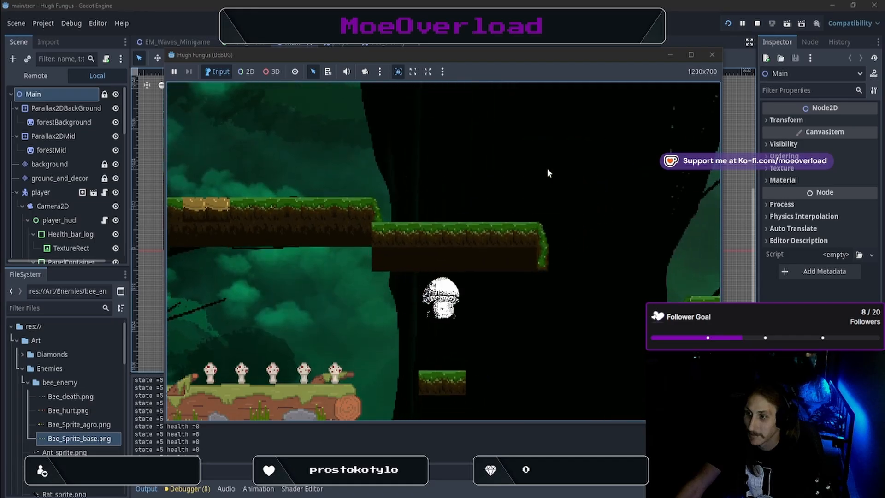
Jump from the dark trunk area onto the two-stump platform, over the red snail and toward the small floating block
{"action": "key", "text": "Right"}
{"action": "key", "text": "space"}
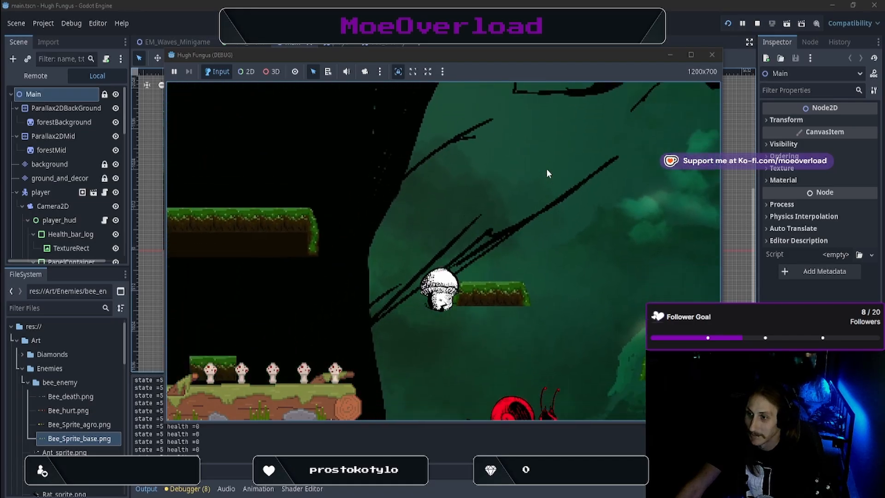
{"action": "key", "text": "Left"}
{"action": "key", "text": "space"}
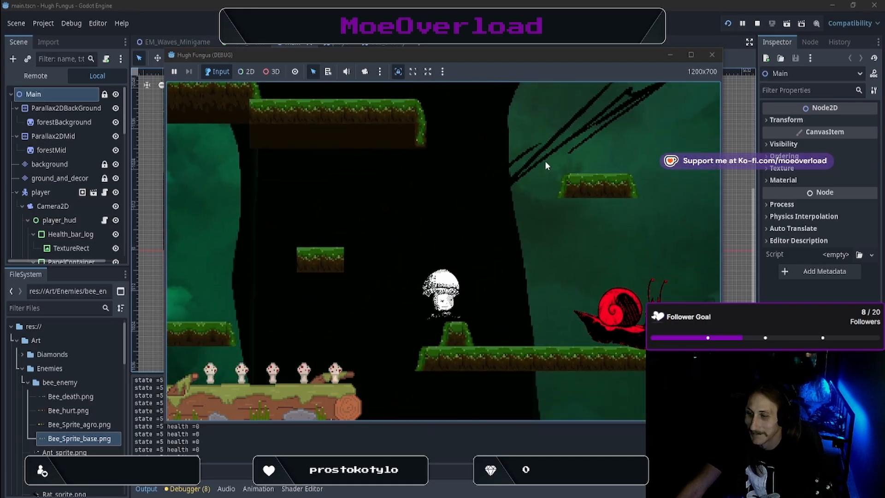
{"action": "key", "text": "Right"}
{"action": "key", "text": "space"}
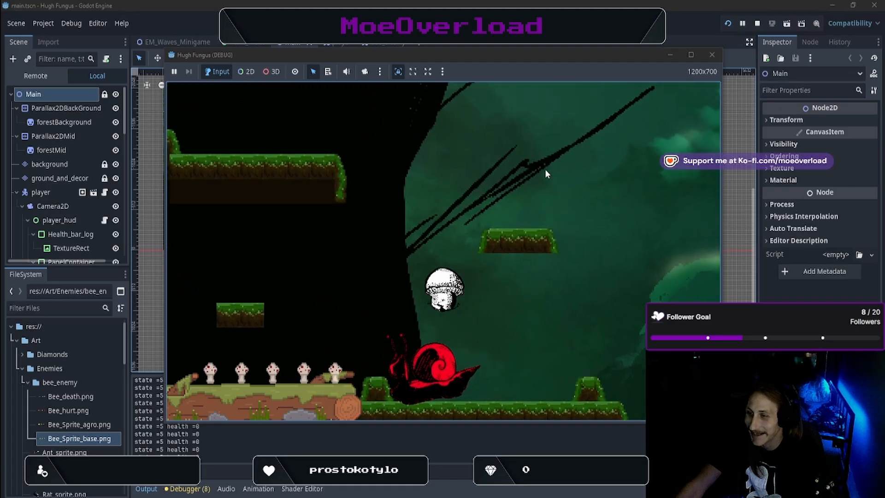
{"action": "key", "text": "Right"}
{"action": "key", "text": "space"}
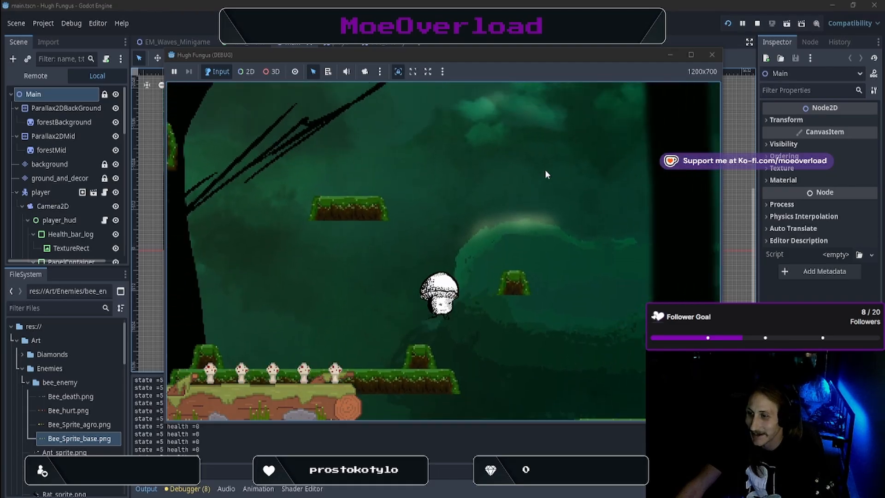
Climb the floating platforms to the upper ledge and backtrack along the upper ground to the other red snail
{"action": "key", "text": "Right"}
{"action": "key", "text": "space"}
{"action": "key", "text": "Left"}
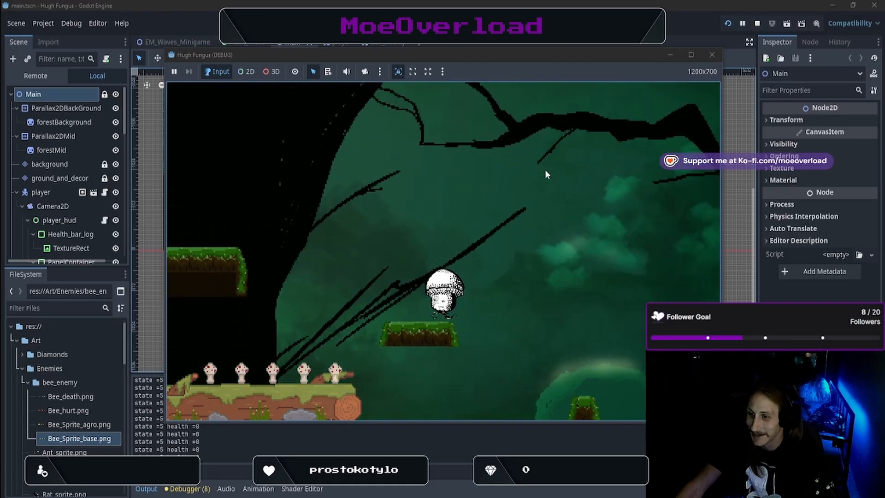
{"action": "key", "text": "Left"}
{"action": "key", "text": "space"}
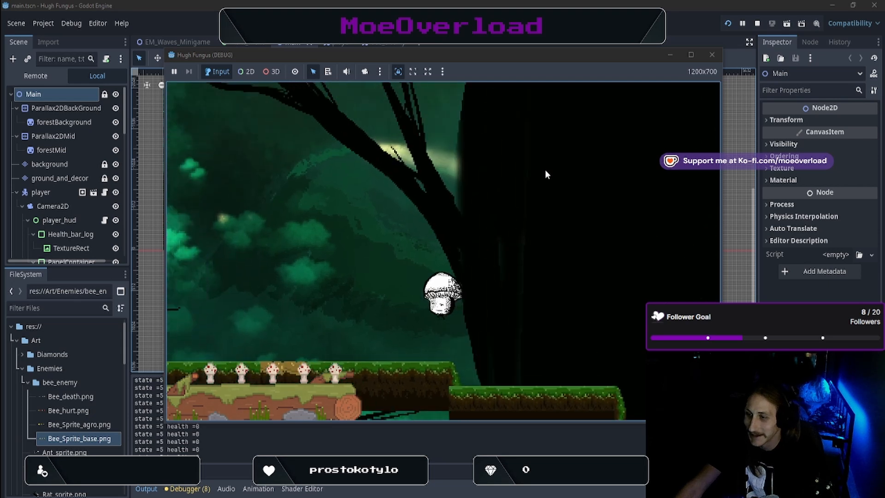
{"action": "key", "text": "Left"}
{"action": "key", "text": "space"}
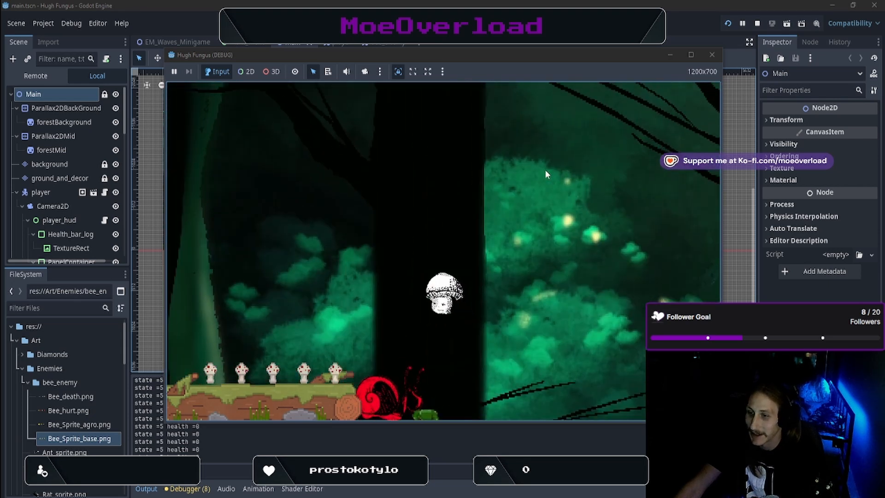
{"action": "key", "text": "Left"}
{"action": "key", "text": "Right"}
{"action": "key", "text": "space"}
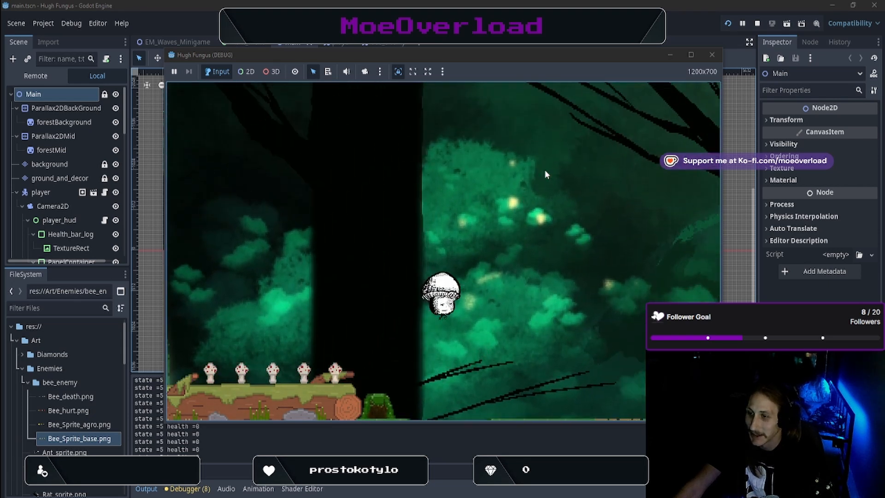
Run back past the dark trunk and grass steps, cross beyond the waterfall and drop into the water
{"action": "key", "text": "Right"}
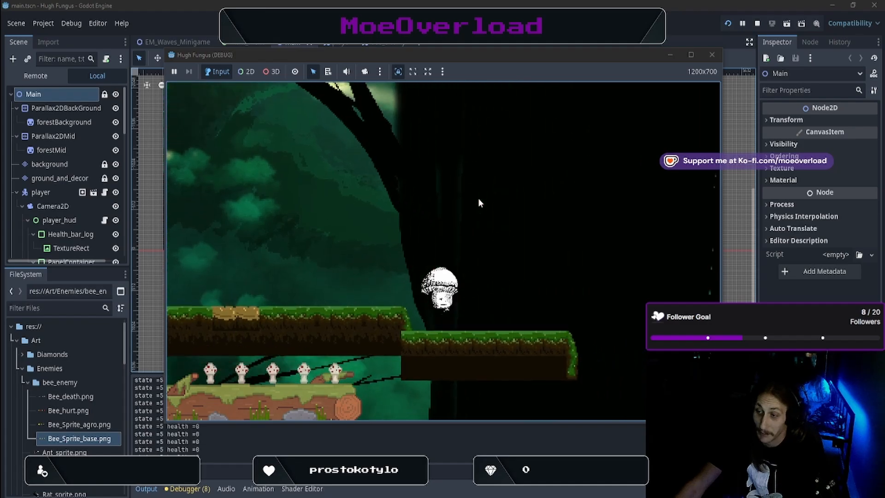
{"action": "key", "text": "Right"}
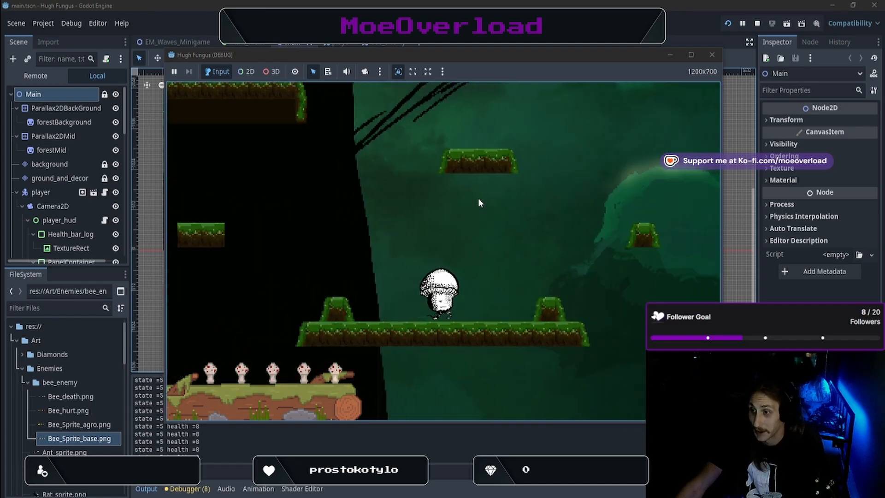
{"action": "key", "text": "Right"}
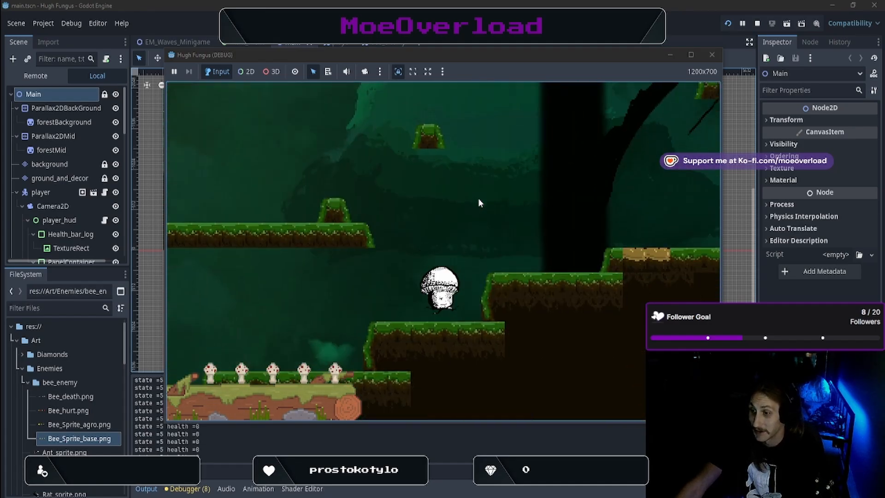
{"action": "key", "text": "Right"}
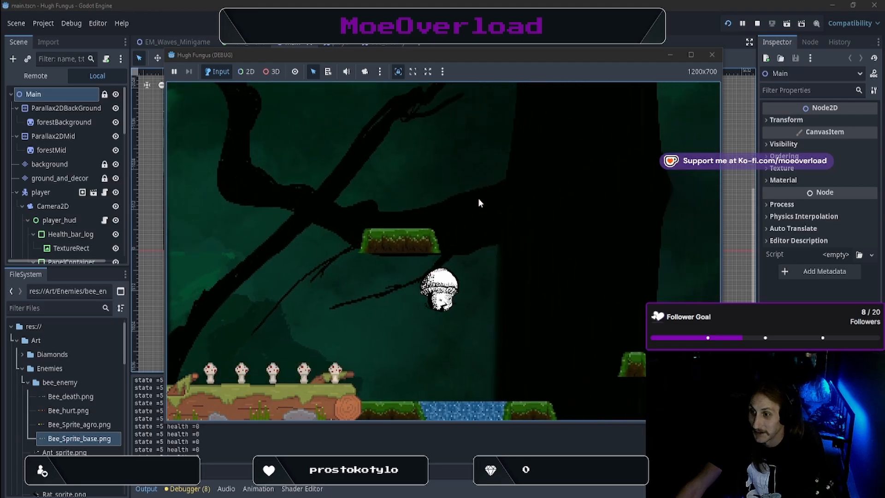
{"action": "key", "text": "Right"}
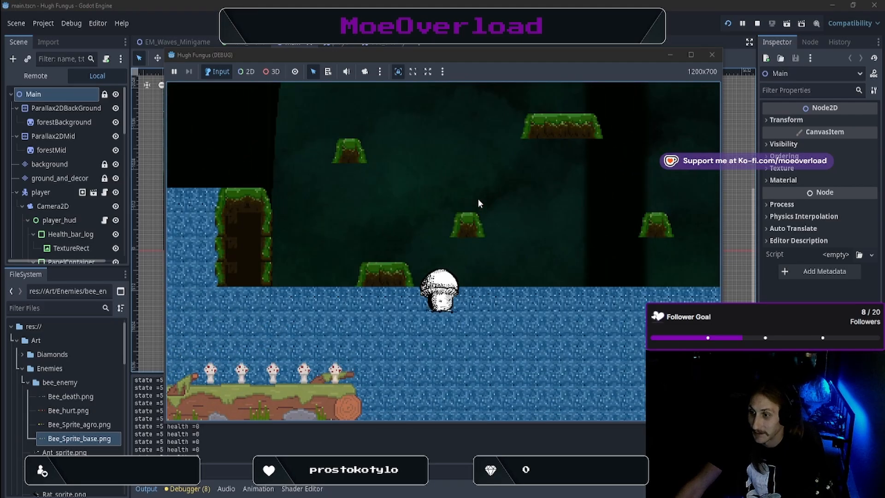
{"action": "key", "text": "space"}
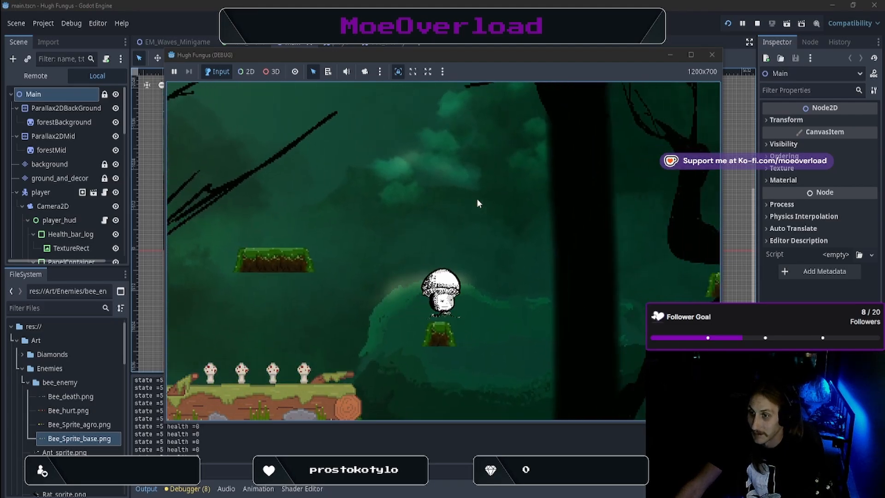
Jump from the small floating block to the upper ledge, drop beside the trunk and climb the floating platforms again
{"action": "key", "text": "space"}
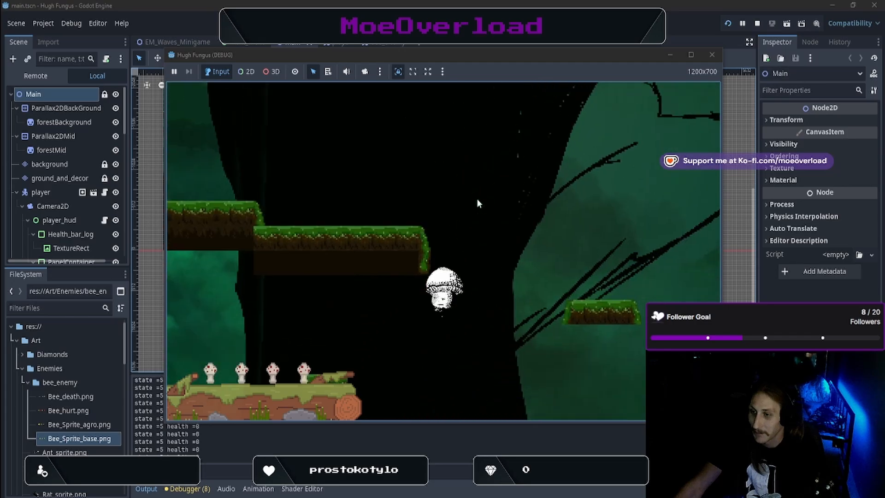
{"action": "key", "text": "Left"}
{"action": "key", "text": "space"}
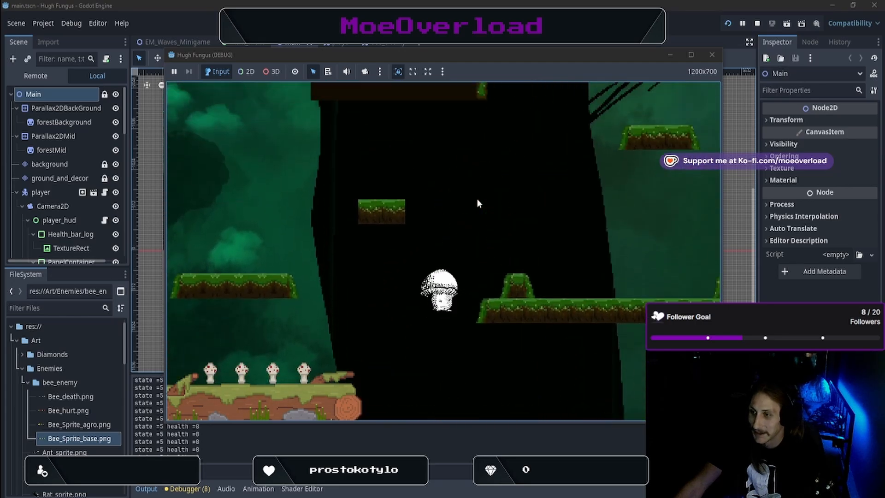
{"action": "key", "text": "Right"}
{"action": "key", "text": "space"}
{"action": "key", "text": "space"}
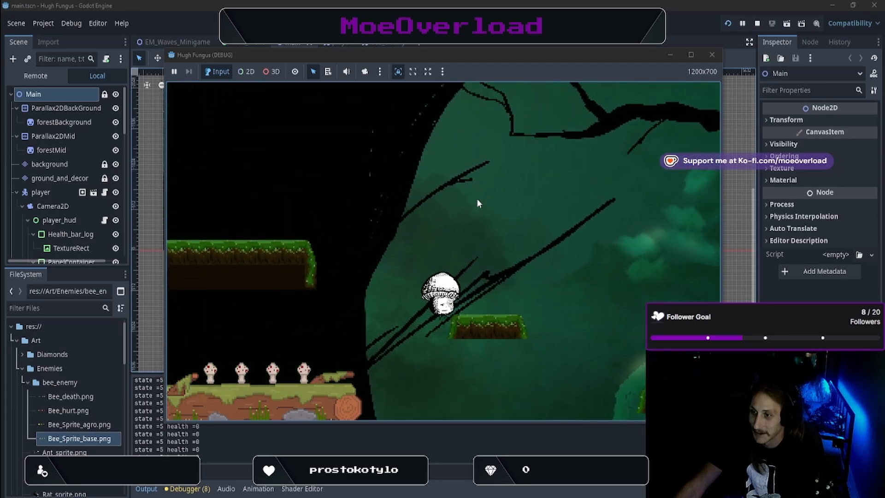
{"action": "key", "text": "Right"}
{"action": "key", "text": "space"}
{"action": "key", "text": "space"}
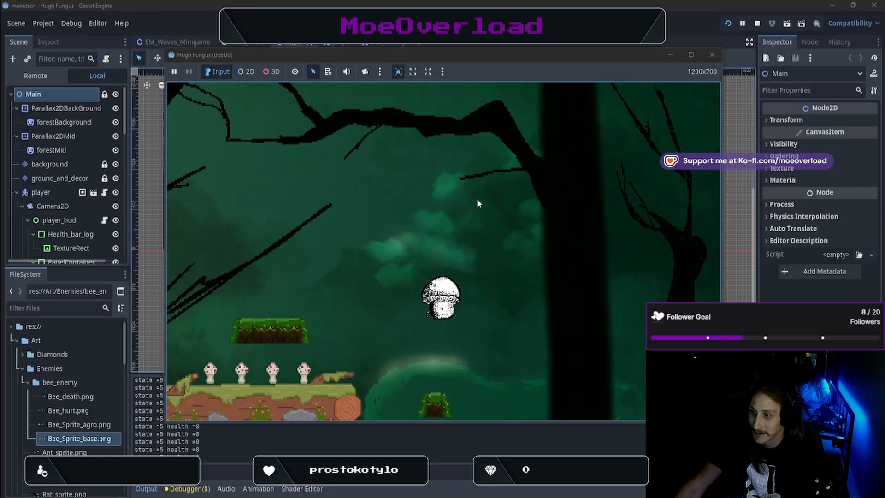
Backtrack along the upper ground past its bark patch and tree stumps, then drop to the lower grass ground
{"action": "key", "text": "Right"}
{"action": "key", "text": "space"}
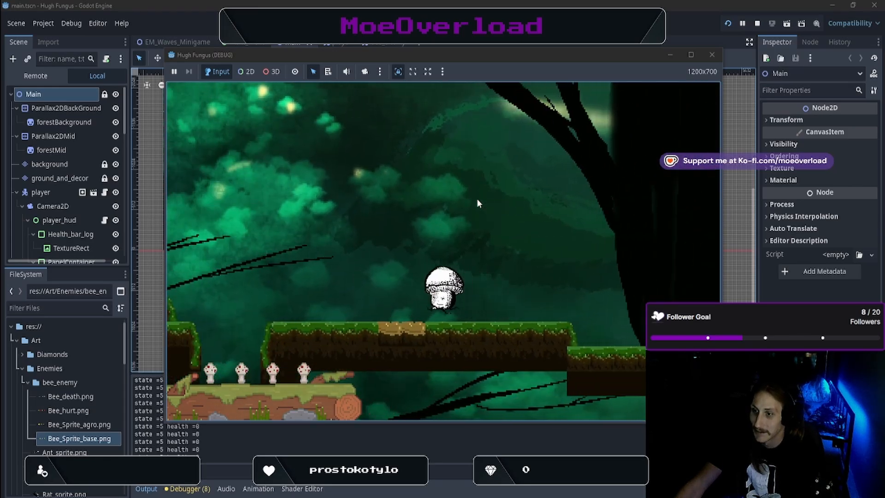
{"action": "key", "text": "Right"}
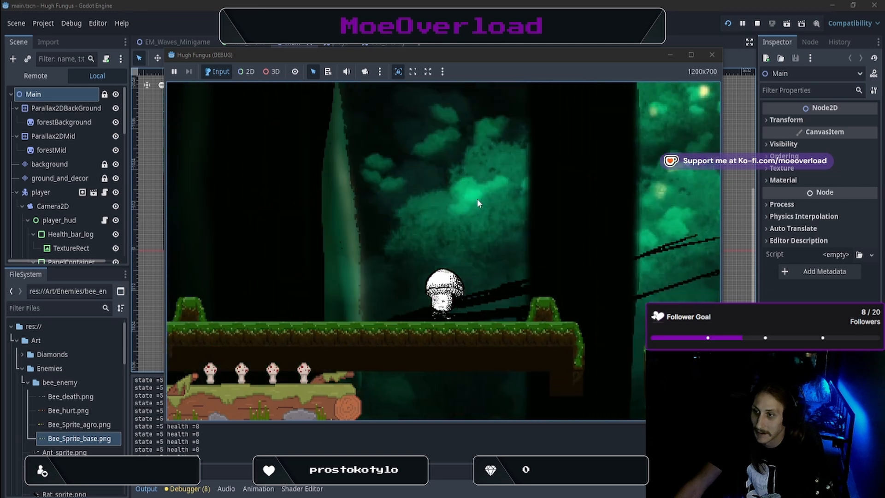
{"action": "key", "text": "Right"}
{"action": "key", "text": "a"}
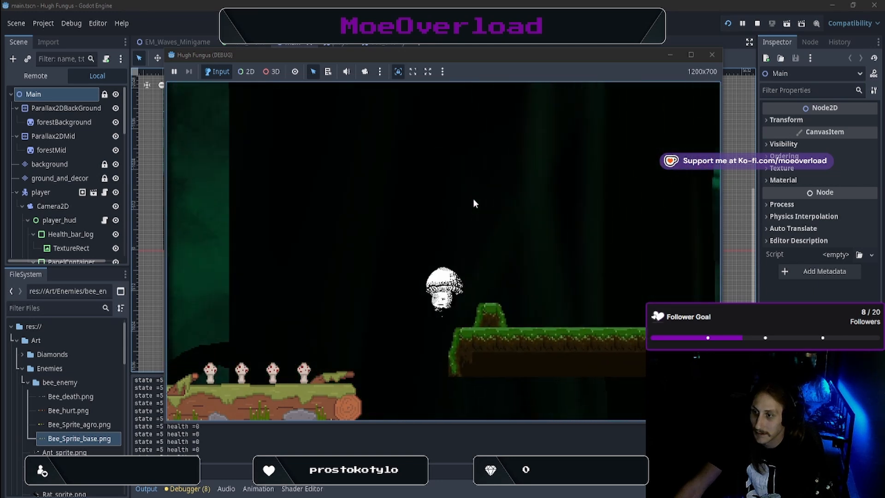
{"action": "key", "text": "d"}
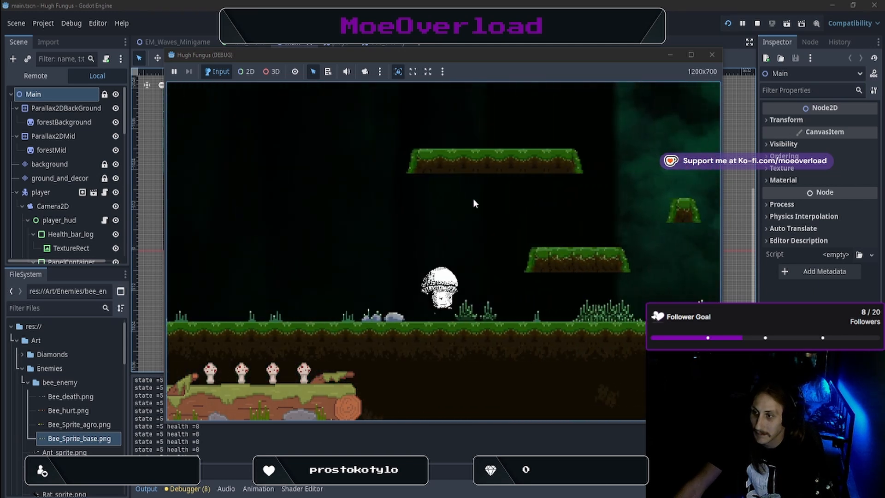
Climb from the lower ground across the floating platforms beneath the upper ground and past the trunk's two-stump platform
{"action": "key", "text": "space"}
{"action": "key", "text": "space"}
{"action": "key", "text": "a"}
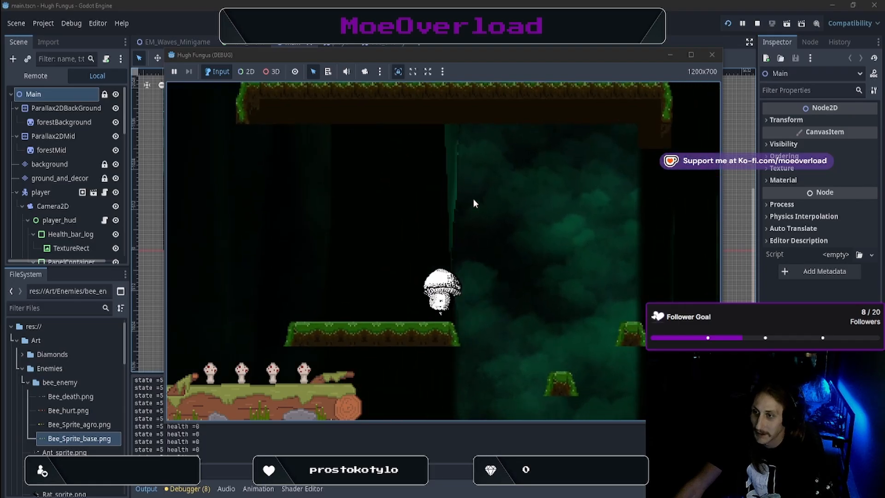
{"action": "key", "text": "d"}
{"action": "key", "text": "space"}
{"action": "key", "text": "d"}
{"action": "key", "text": "space"}
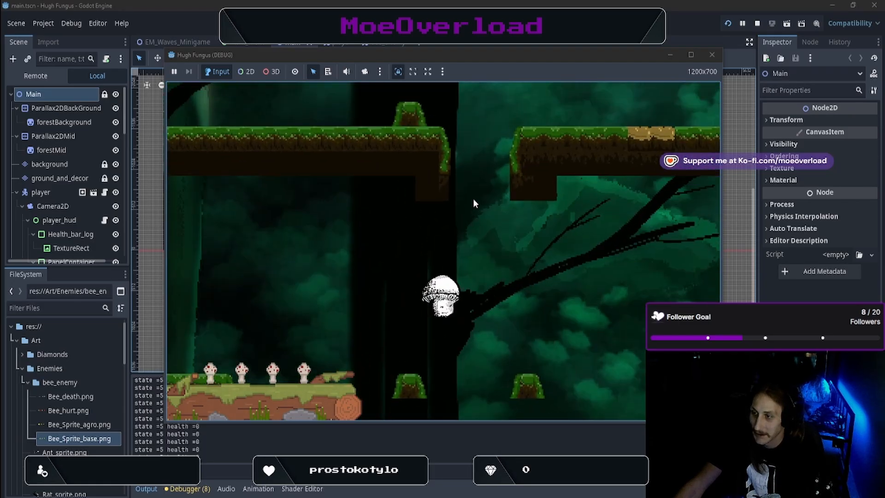
{"action": "key", "text": "space"}
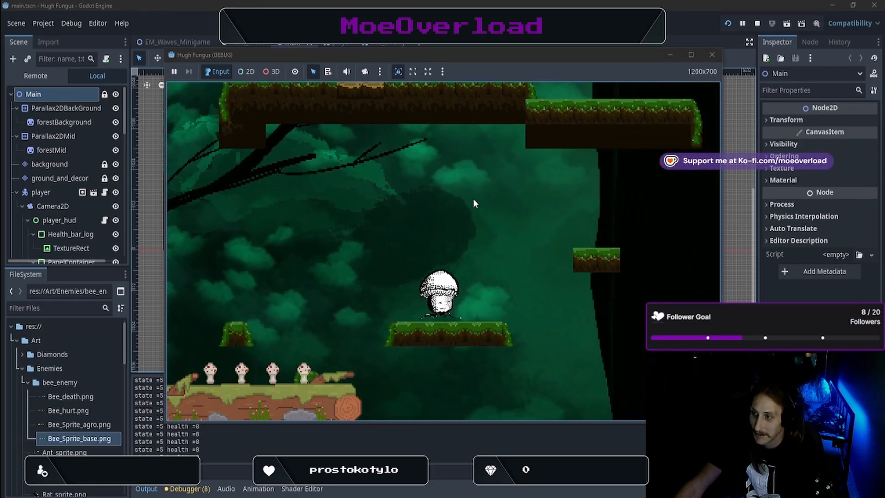
{"action": "key", "text": "d"}
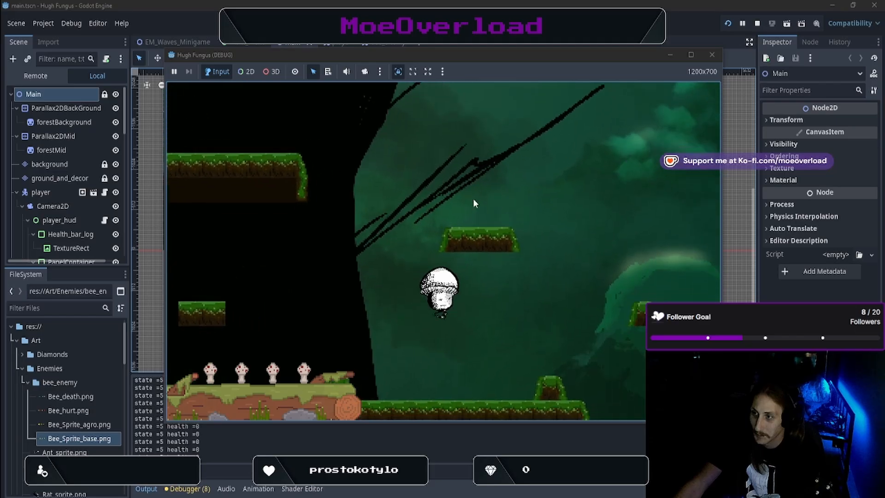
{"action": "key", "text": "d"}
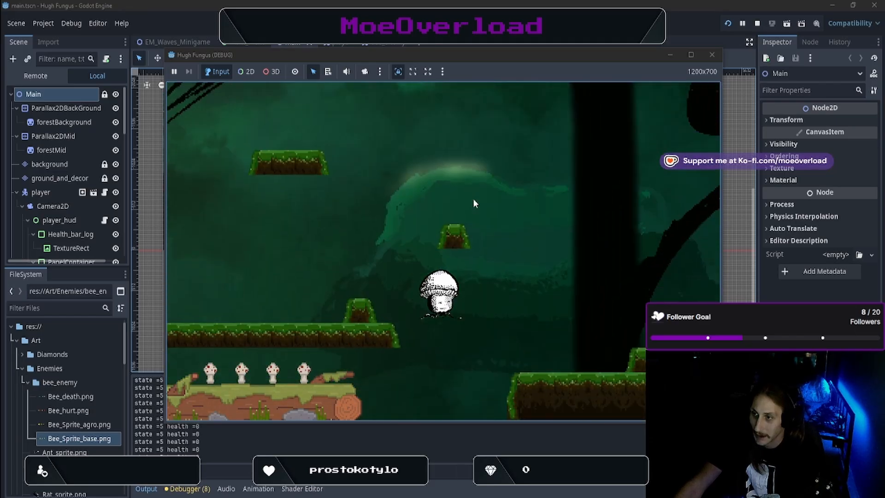
Go up the grass steps to the waterfall, then jump back to the floating platform beside the upper ledge
{"action": "key", "text": "d"}
{"action": "key", "text": "space"}
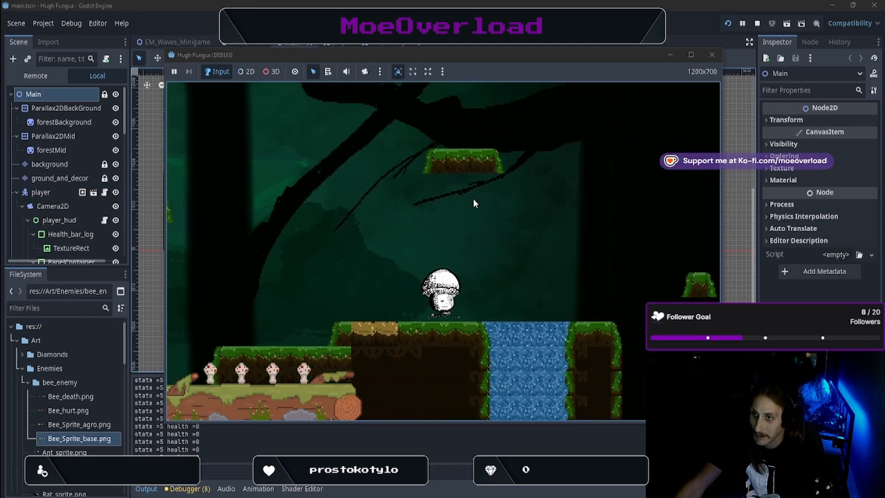
{"action": "key", "text": "a"}
{"action": "key", "text": "d"}
{"action": "key", "text": "space"}
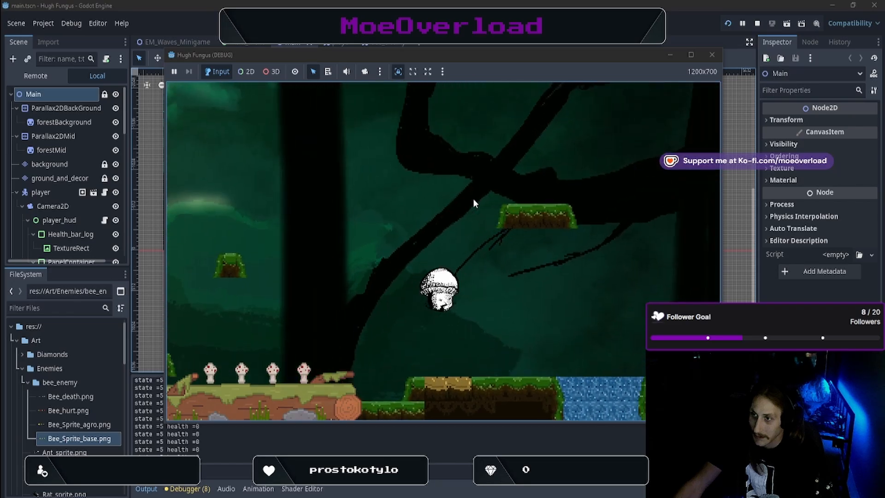
{"action": "key", "text": "d"}
{"action": "key", "text": "space"}
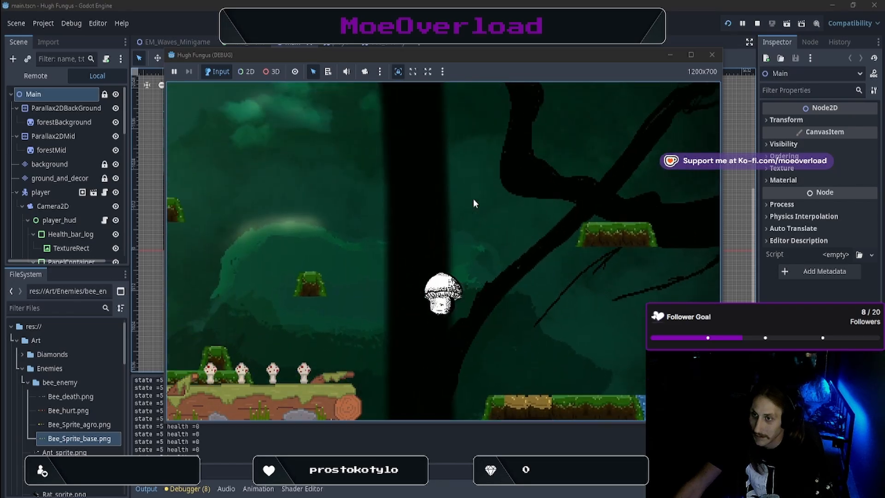
{"action": "key", "text": "d"}
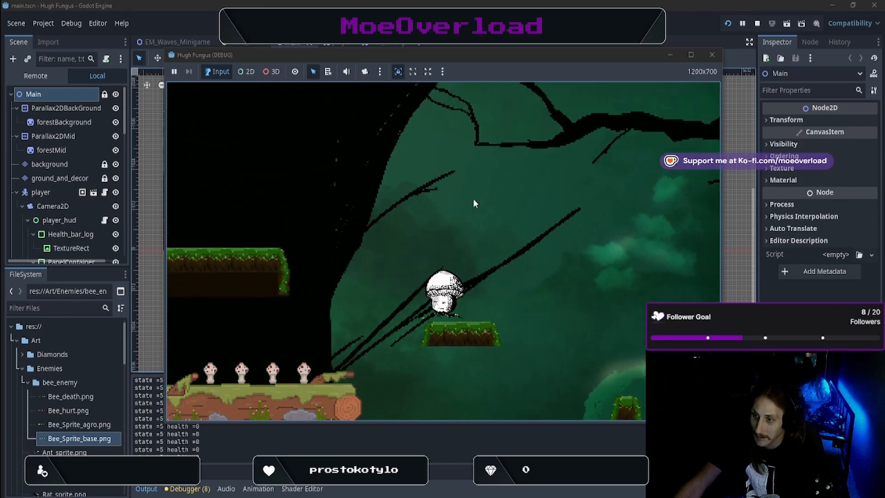
Drop below the trunk, cross the two-stump platform and jump via the small floating block back to the upper ledge
{"action": "key", "text": "d"}
{"action": "key", "text": "space"}
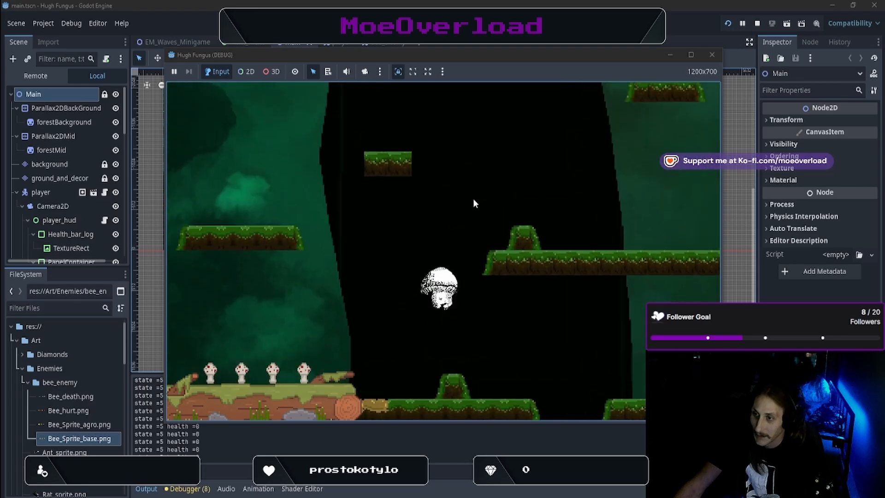
{"action": "key", "text": "d"}
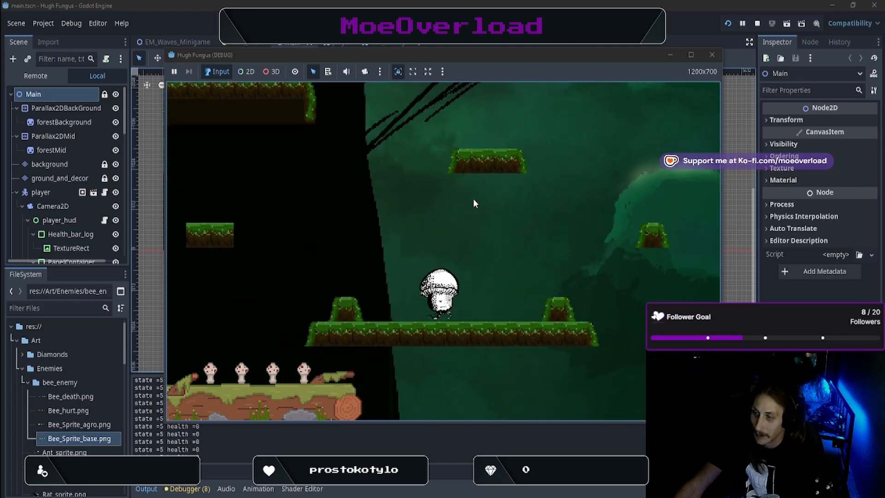
{"action": "key", "text": "d"}
{"action": "key", "text": "space"}
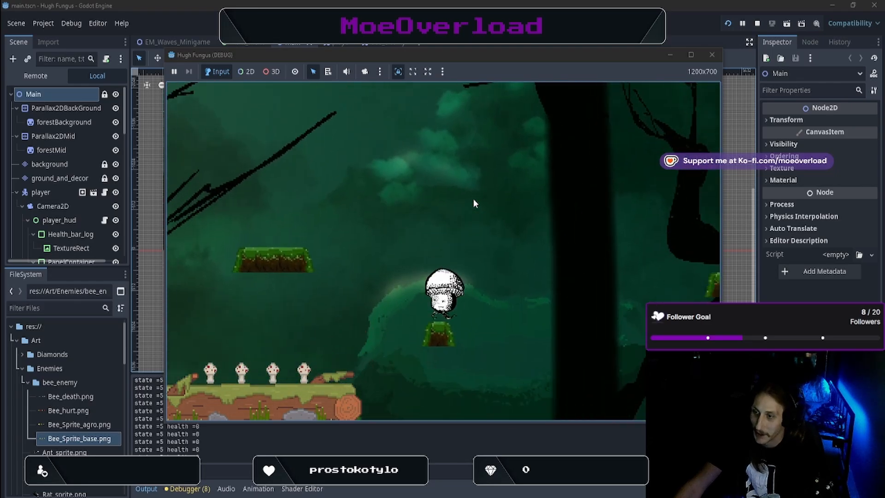
{"action": "key", "text": "space"}
{"action": "key", "text": "a"}
{"action": "key", "text": "a"}
{"action": "key", "text": "space"}
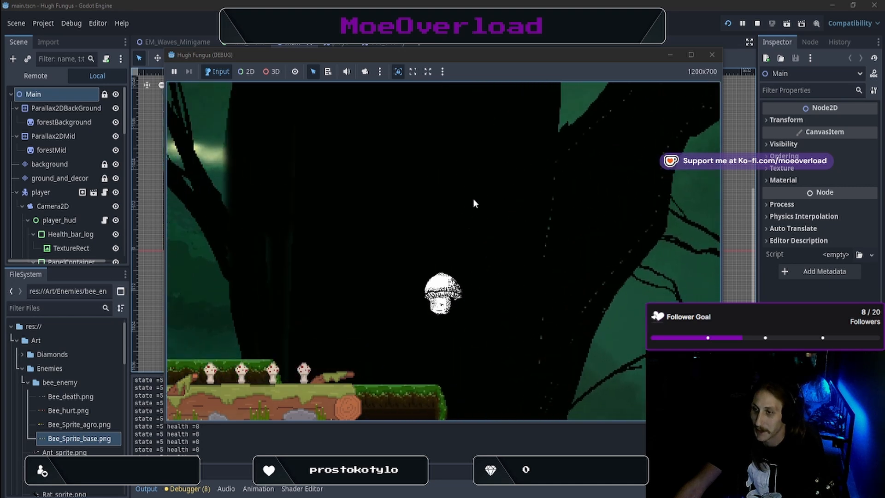
Backtrack along the upper ground past its bark patch, then return and drop off the ledge to the two-stump platform
{"action": "key", "text": "space"}
{"action": "key", "text": "a"}
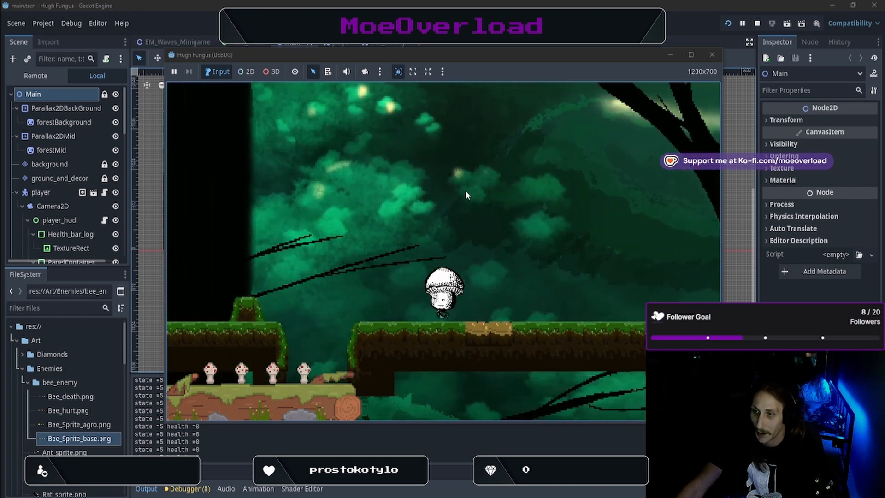
{"action": "key", "text": "space"}
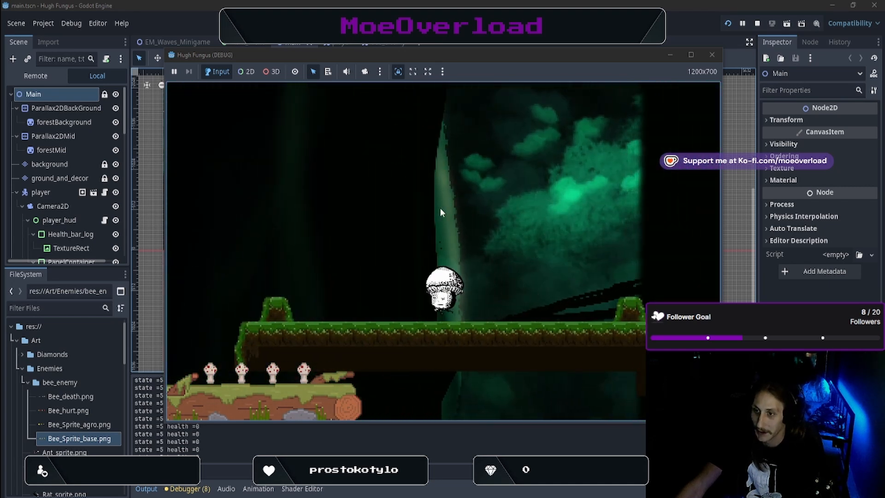
{"action": "key", "text": "d"}
{"action": "key", "text": "d"}
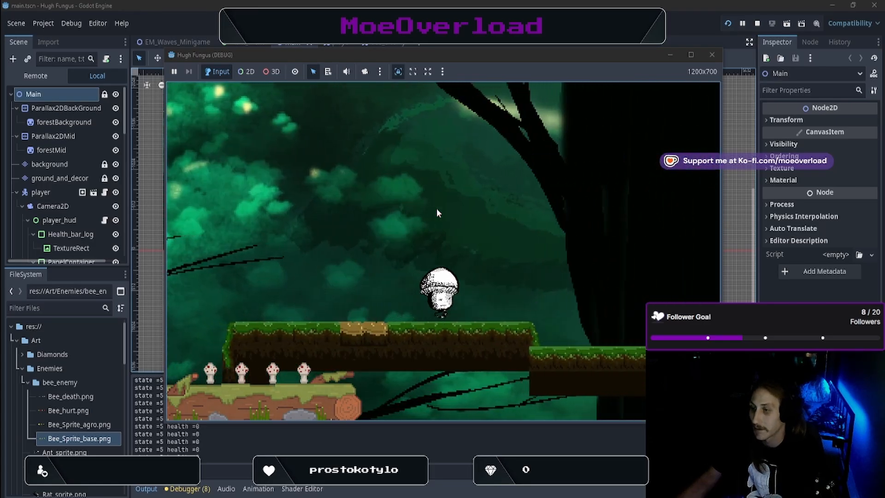
{"action": "key", "text": "d"}
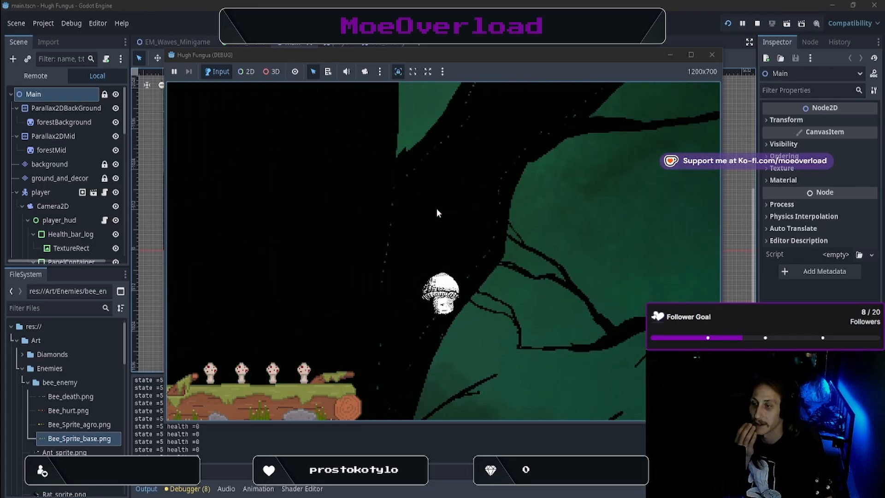
{"action": "key", "text": "d"}
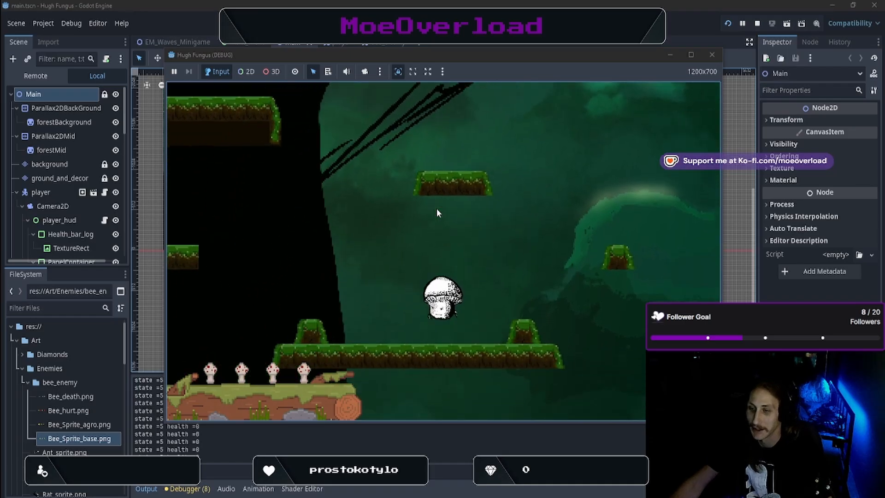
Drop from the two-stump platform to the lower ground, then climb onto the small floating blocks near the waterfall
{"action": "key", "text": "a"}
{"action": "key", "text": "space"}
{"action": "key", "text": "d"}
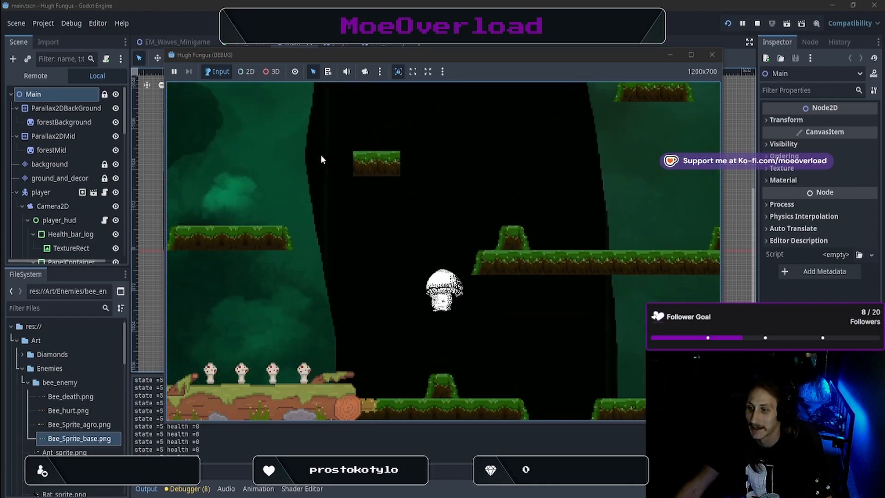
{"action": "key", "text": "a"}
{"action": "key", "text": "a"}
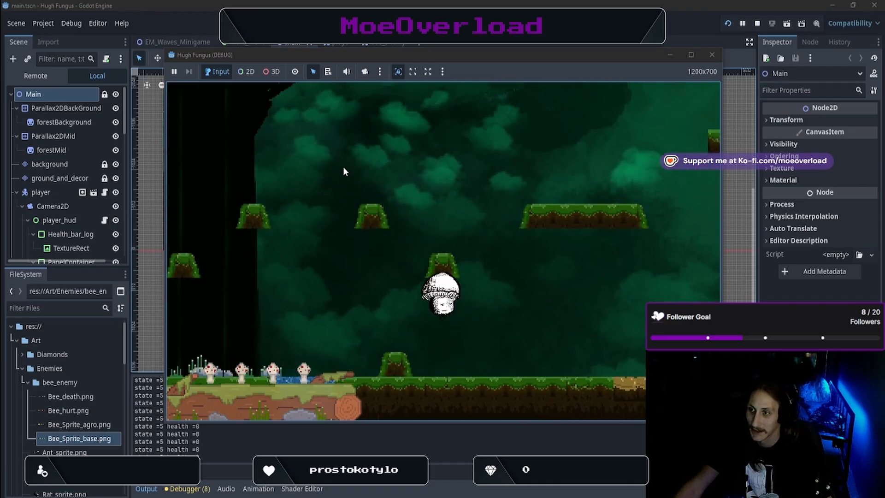
{"action": "key", "text": "a"}
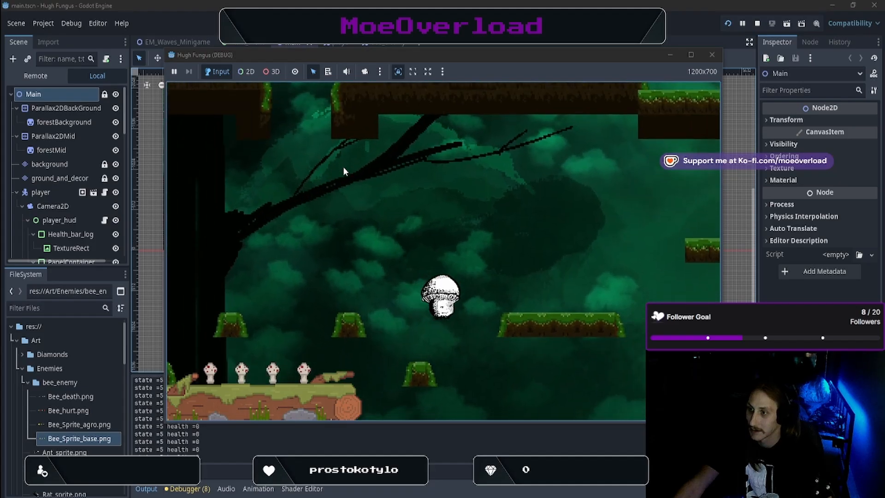
Jump across the small blocks beneath the gap in the upper ground, then drop past the wide platforms to the plant-covered ground
{"action": "key", "text": "a"}
{"action": "key", "text": "space"}
{"action": "key", "text": "space"}
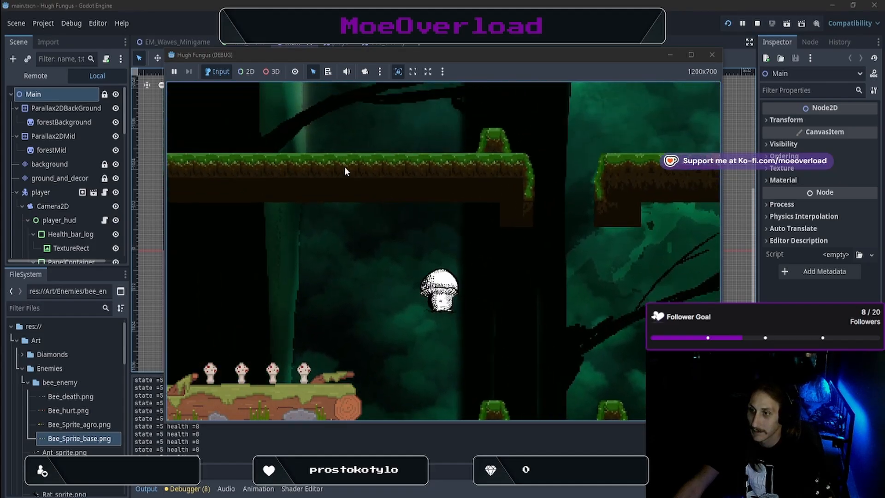
{"action": "key", "text": "d"}
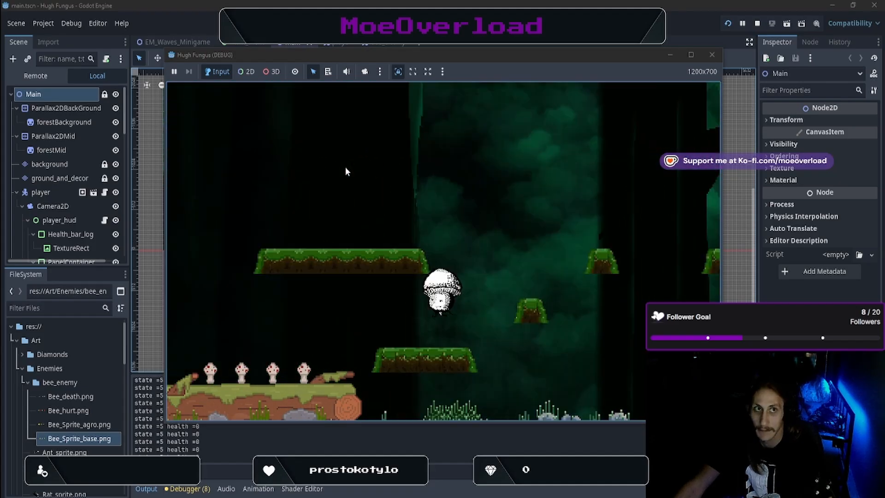
{"action": "key", "text": "a"}
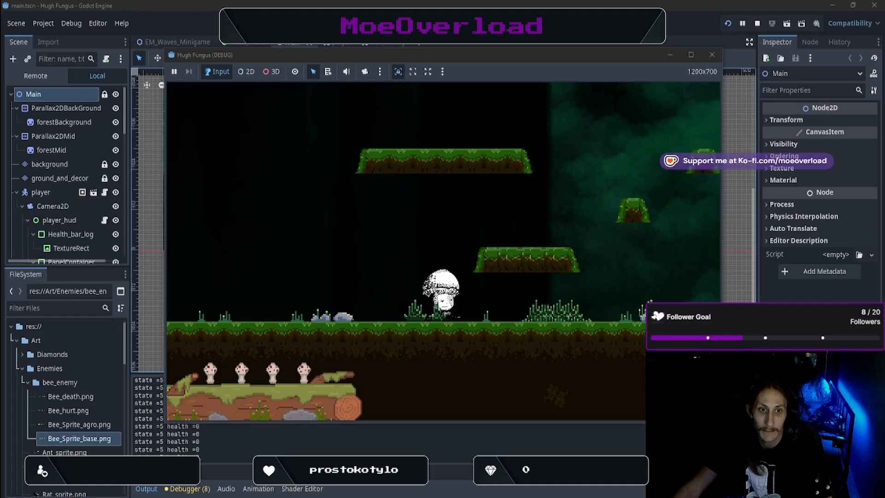
Climb from the plant-covered ground over the small floating blocks, then land on the lower ground's bark patch beside the trunk
{"action": "key", "text": "d"}
{"action": "key", "text": "space"}
{"action": "key", "text": "space"}
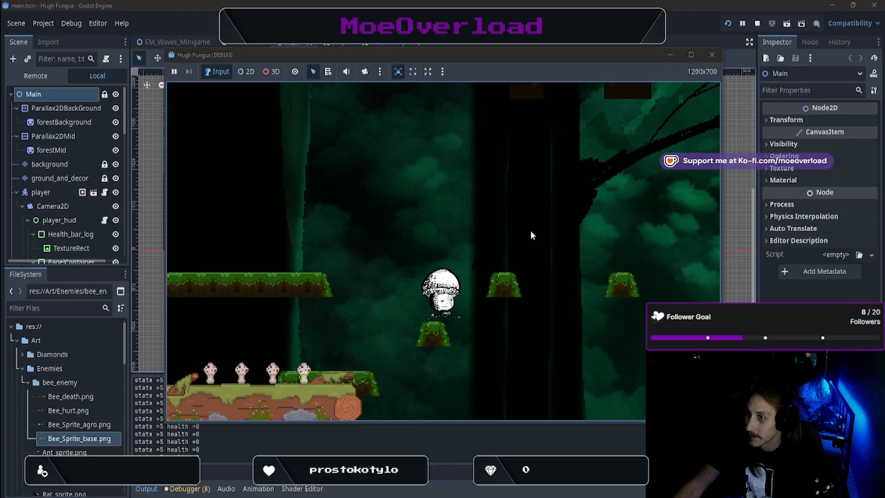
{"action": "key", "text": "d"}
{"action": "key", "text": "space"}
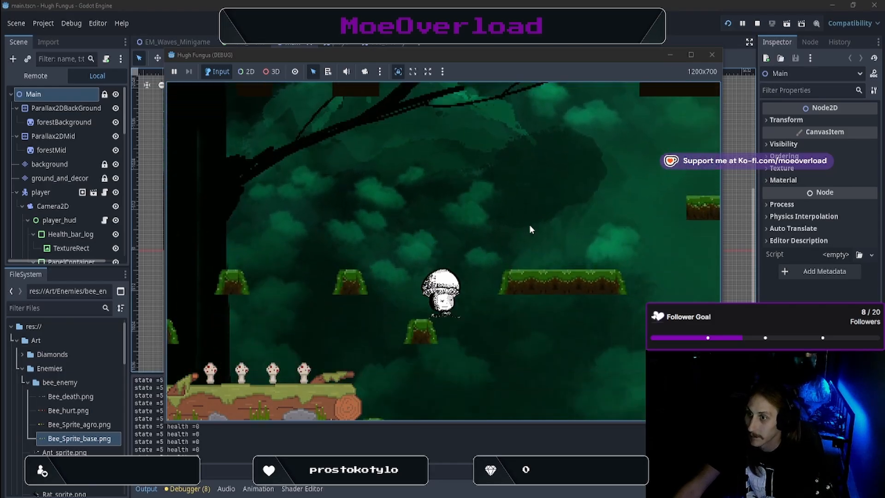
{"action": "key", "text": "d"}
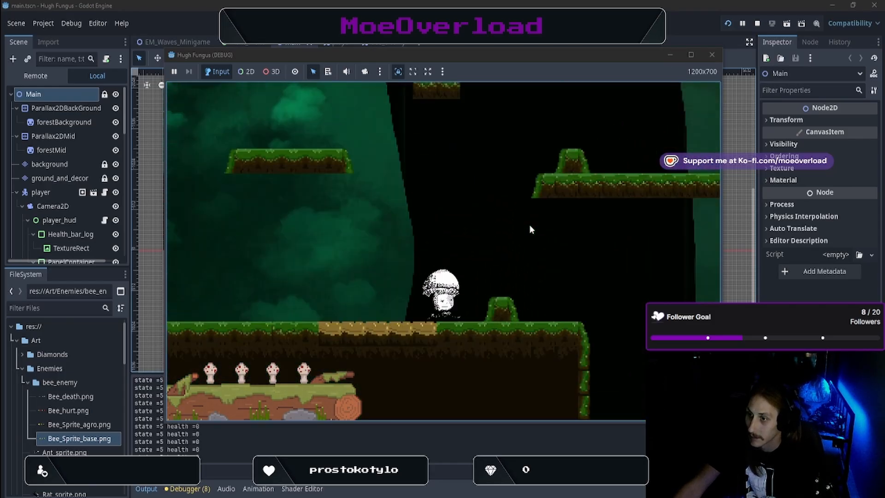
Climb from the lower ground to the two-stump platform, then cross the small floating block toward the waterfall steps
{"action": "key", "text": "d"}
{"action": "key", "text": "space"}
{"action": "key", "text": "a"}
{"action": "key", "text": "space"}
{"action": "key", "text": "d"}
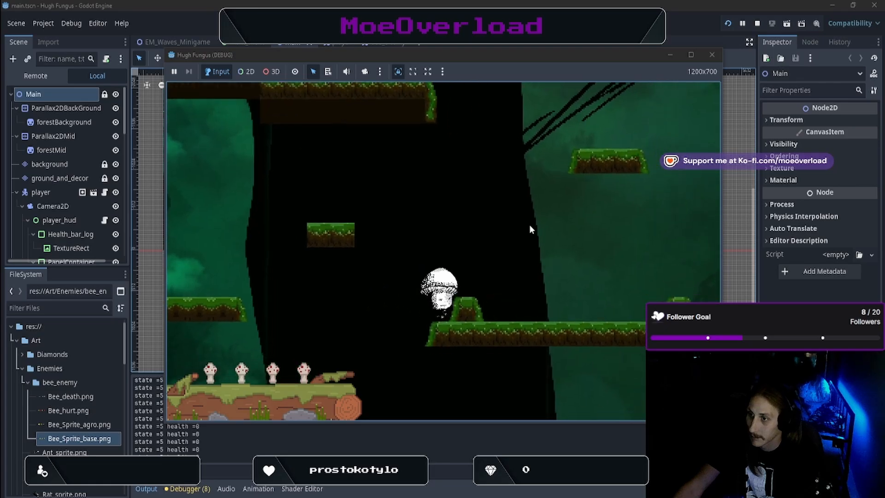
{"action": "key", "text": "d"}
{"action": "key", "text": "space"}
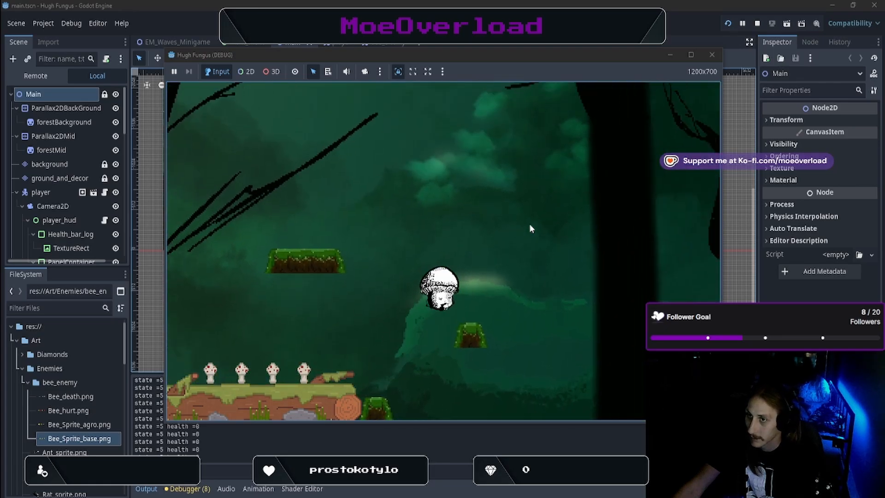
{"action": "key", "text": "d"}
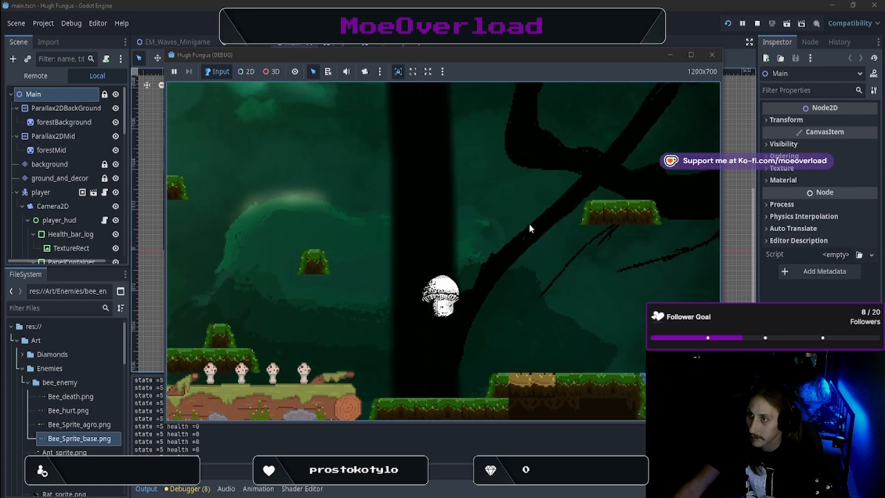
Go up the grass steps to the waterfall, then head back down them and jump onto the small floating block
{"action": "key", "text": "d"}
{"action": "key", "text": "space"}
{"action": "key", "text": "a"}
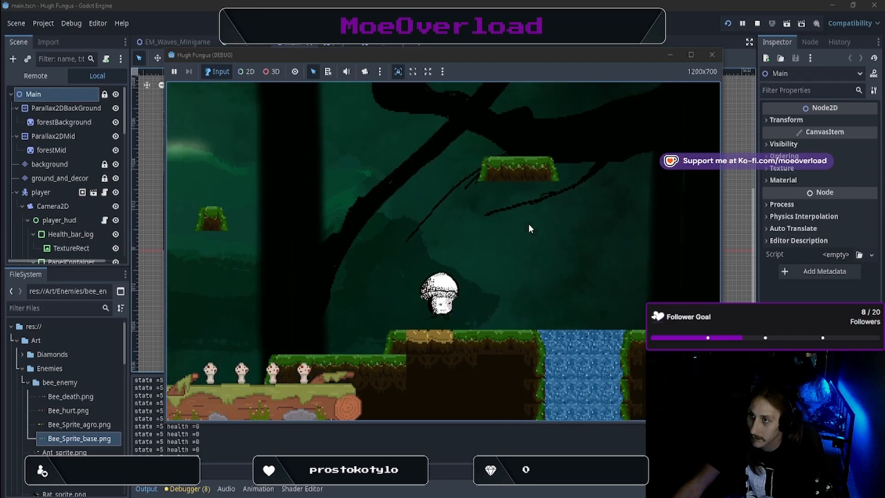
{"action": "key", "text": "space"}
{"action": "key", "text": "d"}
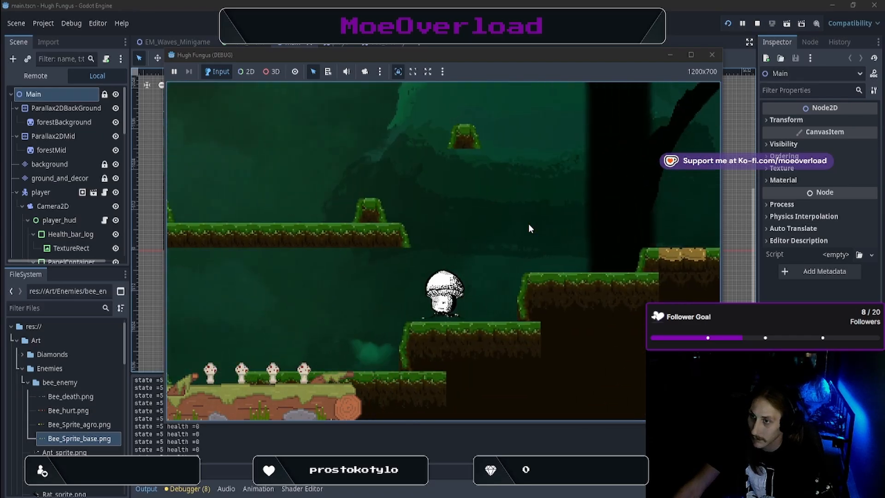
{"action": "key", "text": "space"}
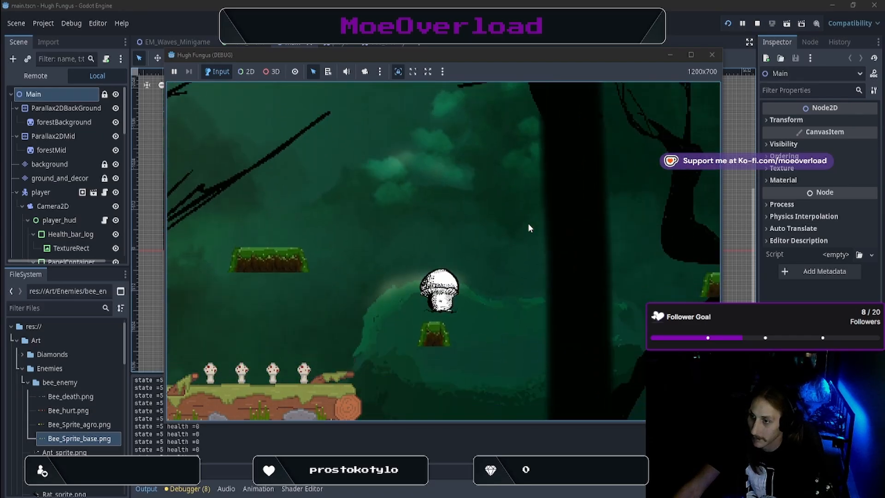
Jump back toward the upper ledge, then drop to the lower ground and walk to the stump by the waterfall
{"action": "key", "text": "space"}
{"action": "key", "text": "d"}
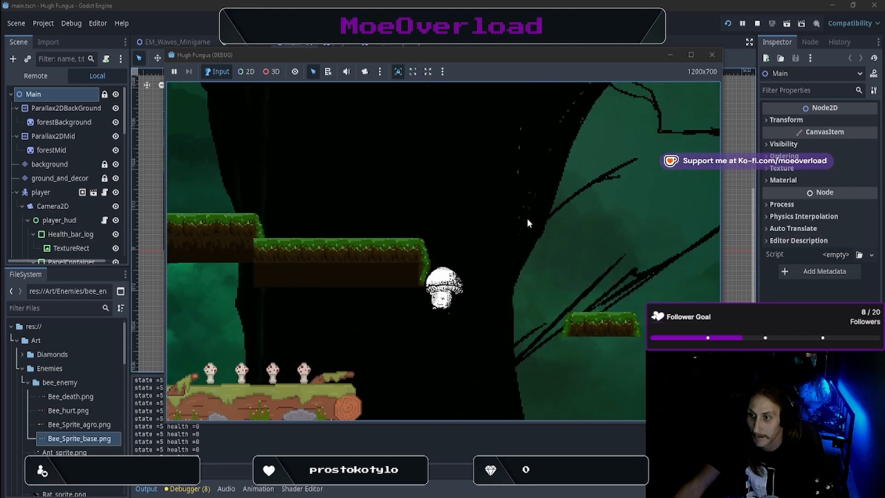
{"action": "key", "text": "a"}
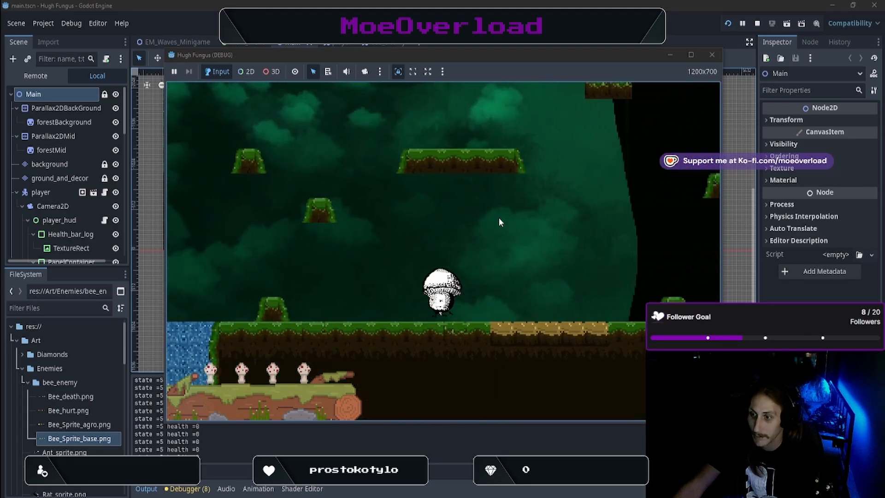
{"action": "key", "text": "a"}
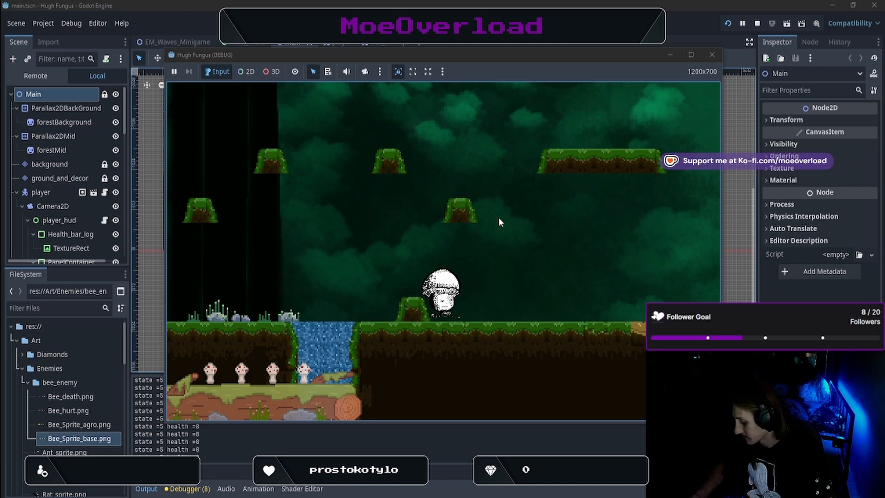
Test jumps between the lower ground's waterfall stump and the small floating blocks above it
{"action": "key", "text": "d"}
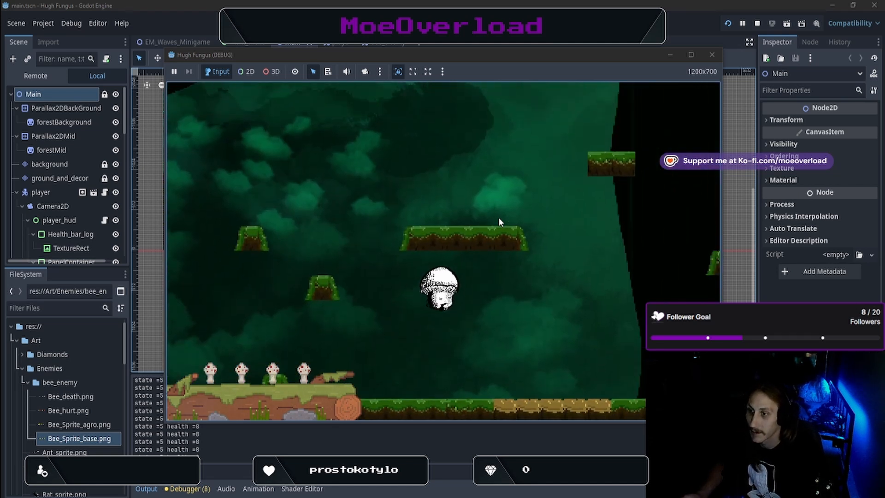
{"action": "key", "text": "a"}
{"action": "key", "text": "space"}
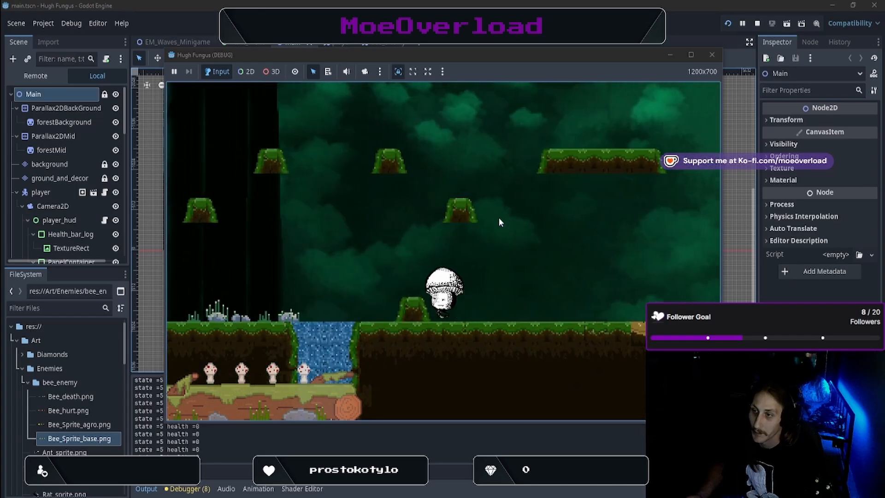
{"action": "key", "text": "space"}
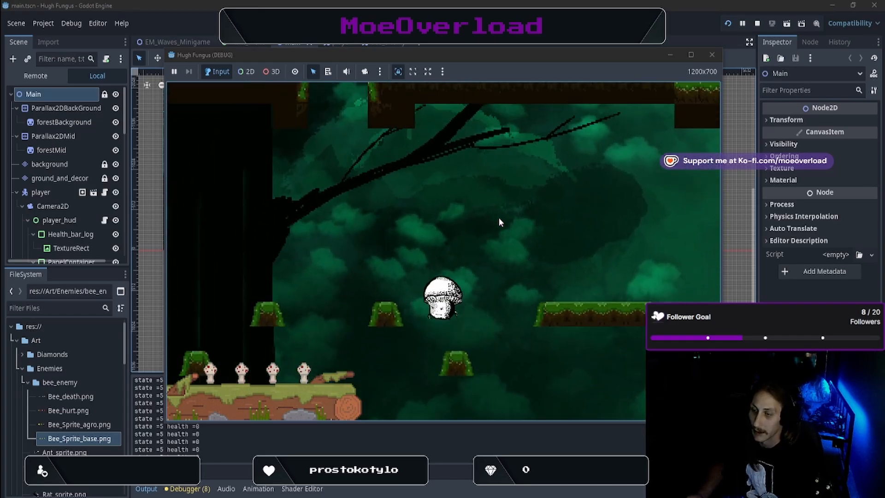
{"action": "key", "text": "d"}
{"action": "key", "text": "a"}
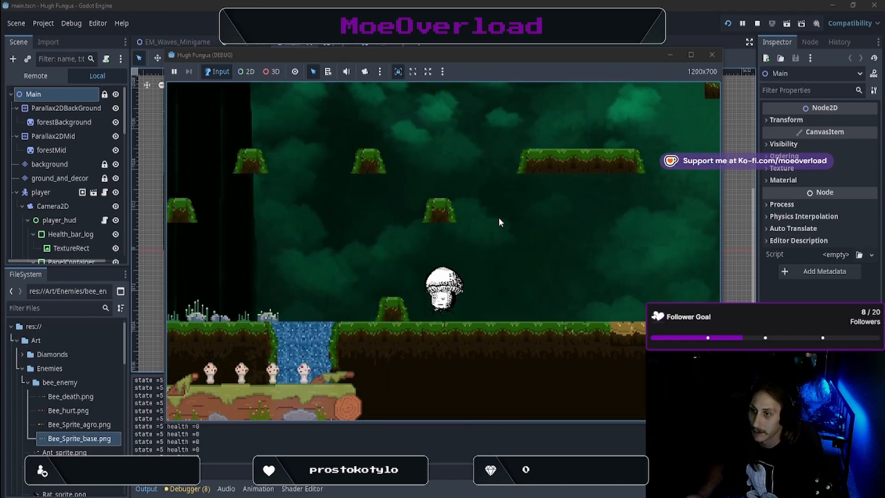
Climb from the waterfall stump over the small floating blocks and continue past the square block in front of the trunk
{"action": "key", "text": "space"}
{"action": "key", "text": "space"}
{"action": "key", "text": "space"}
{"action": "key", "text": "d"}
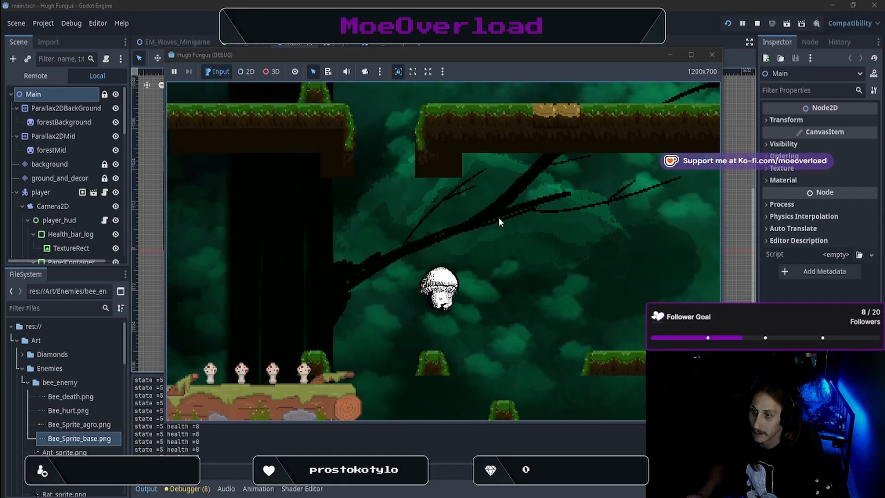
{"action": "key", "text": "d"}
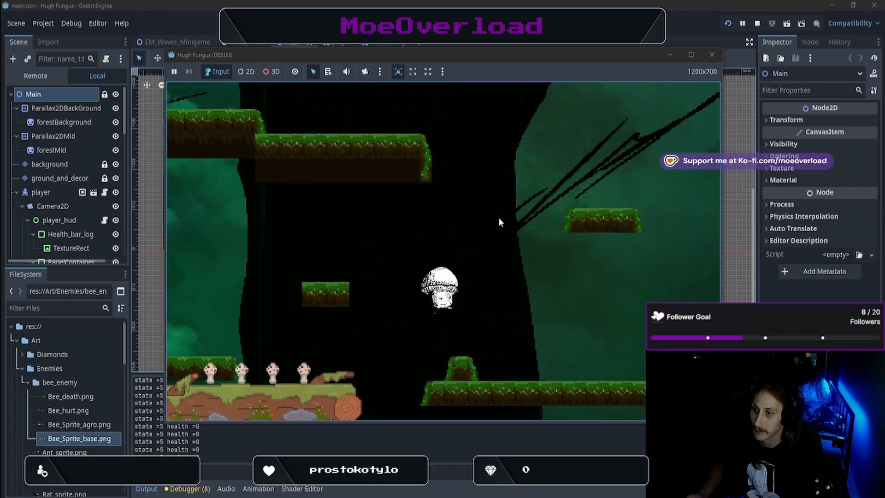
Jump back from the trunk to the wide floating platform, then drop to the lower ground beside the bark patch
{"action": "key", "text": "a"}
{"action": "key", "text": "space"}
{"action": "key", "text": "a"}
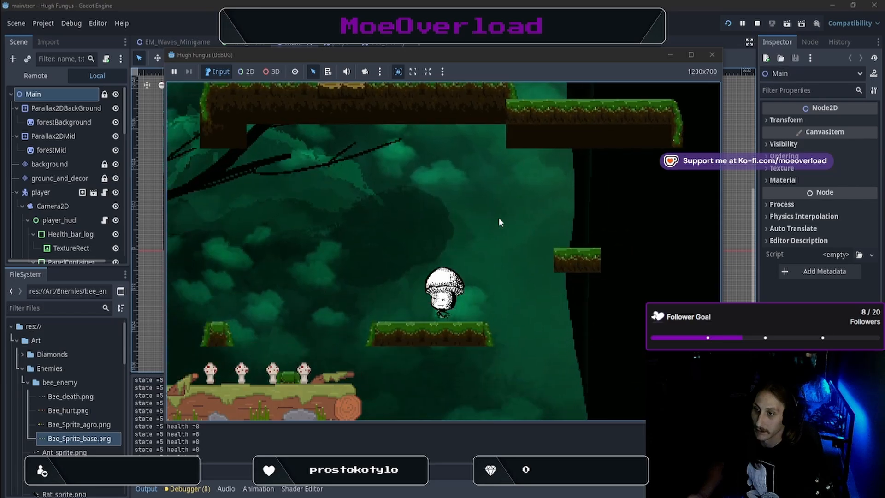
{"action": "key", "text": "space"}
{"action": "key", "text": "a"}
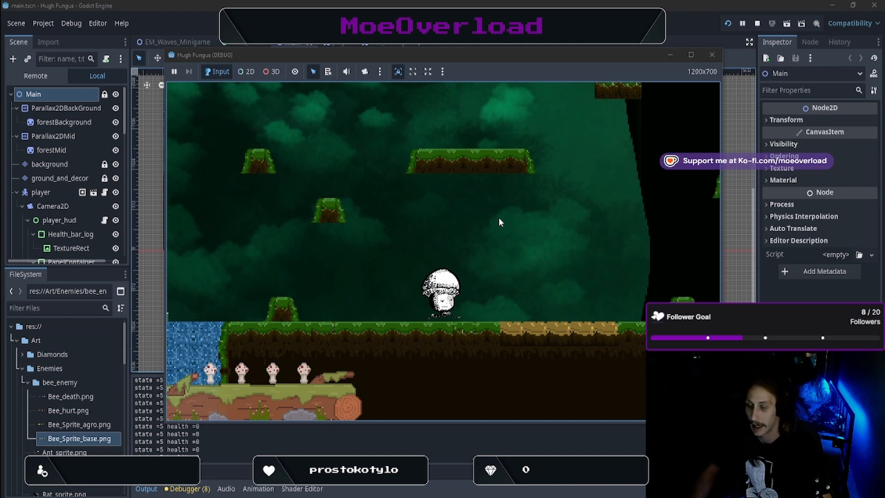
Run along the lower ground to the trunk and back, then jump onto the stump by the waterfall
{"action": "key", "text": "Right"}
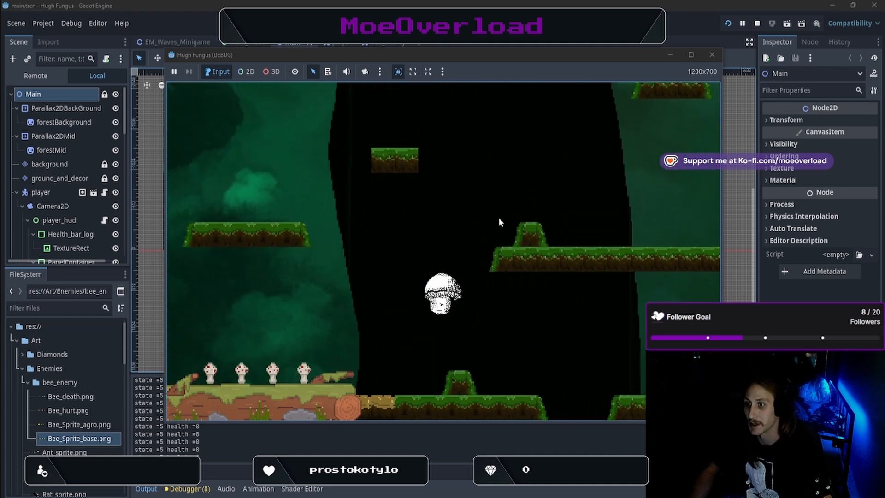
{"action": "key", "text": "Left"}
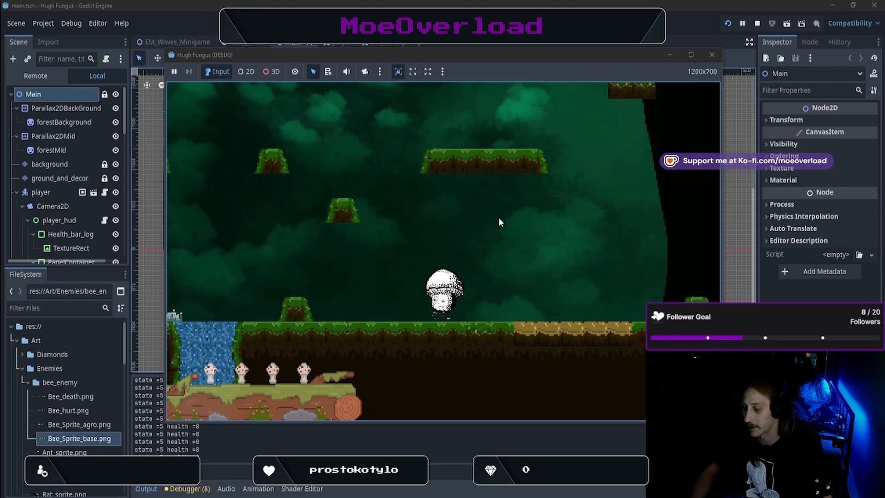
{"action": "key", "text": "Right"}
{"action": "key", "text": "Left"}
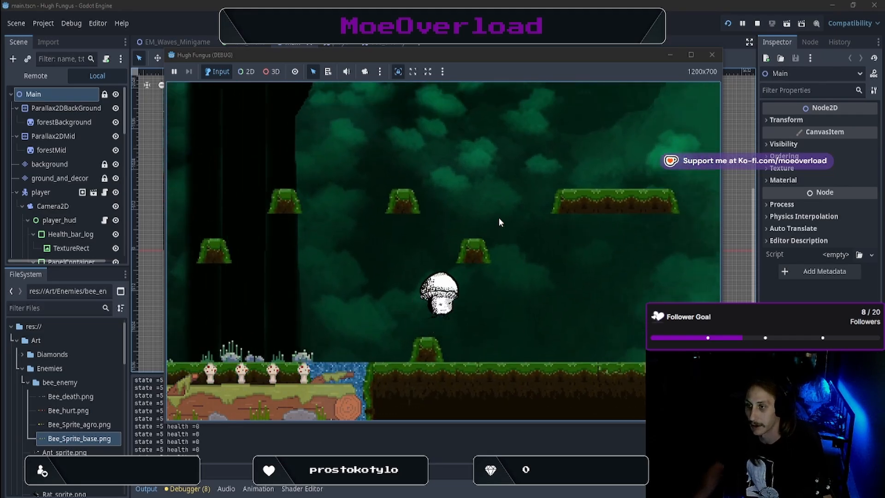
{"action": "key", "text": "space"}
{"action": "key", "text": "Left"}
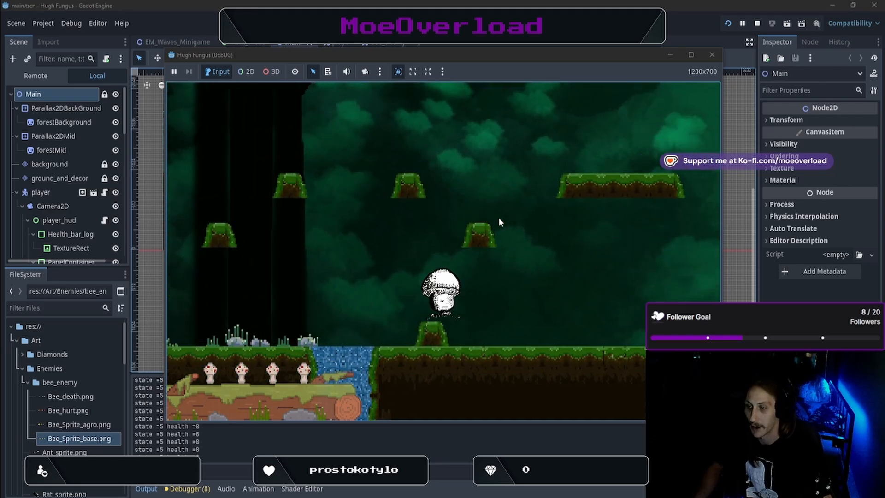
Jump from the waterfall stump up onto the small floating blocks above it
{"action": "key", "text": "space"}
{"action": "key", "text": "Right"}
{"action": "key", "text": "space"}
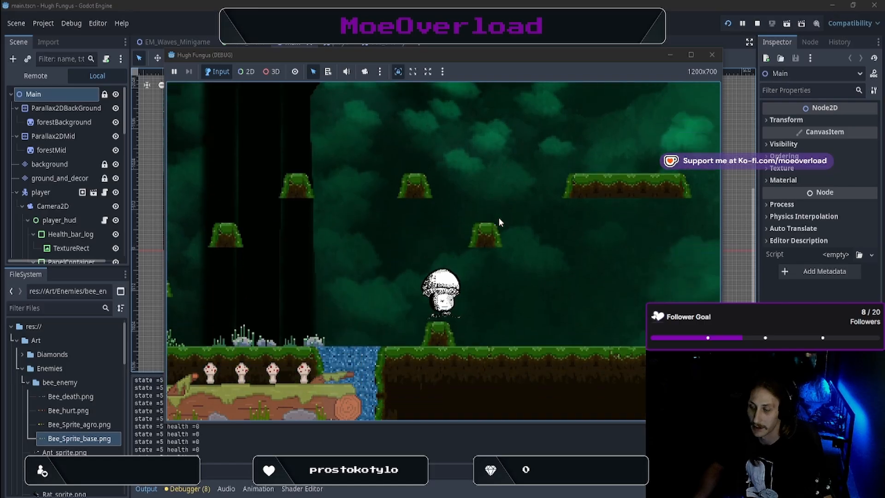
{"action": "key", "text": "space"}
{"action": "key", "text": "space"}
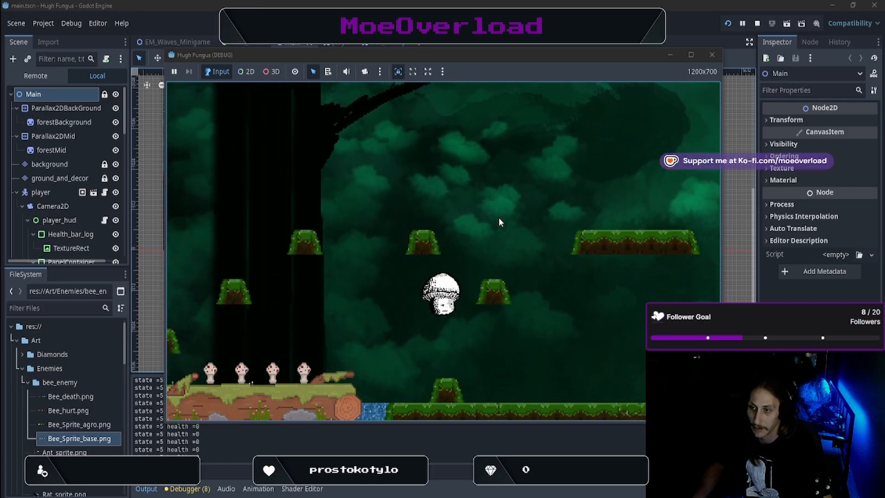
{"action": "key", "text": "space"}
{"action": "key", "text": "Left"}
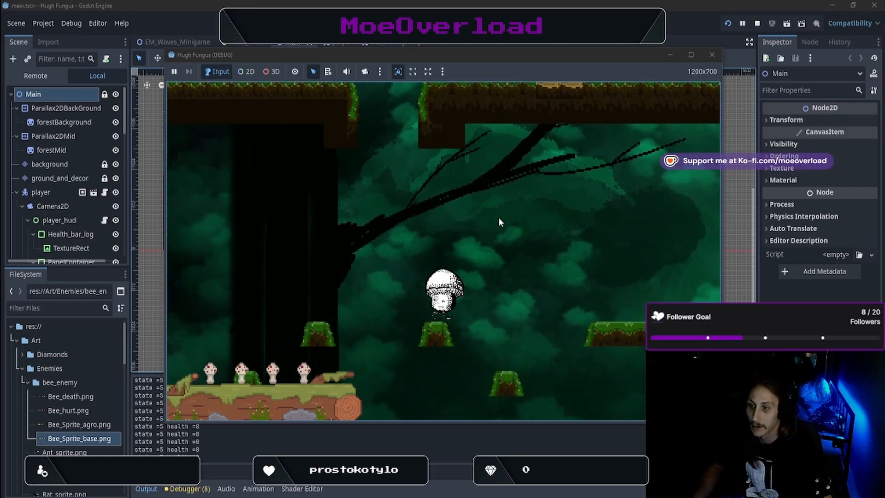
Cross from the small floating blocks past the square block to the long platform in front of the trunk
{"action": "key", "text": "space"}
{"action": "key", "text": "Right"}
{"action": "key", "text": "Right"}
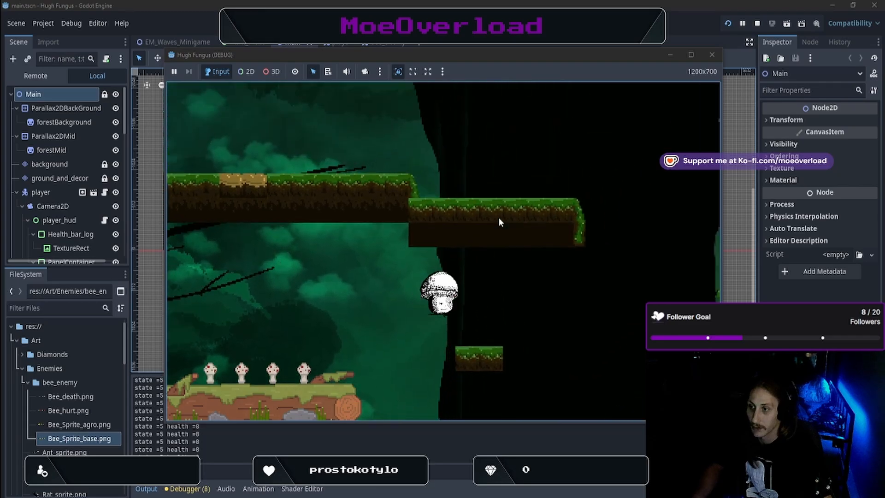
{"action": "key", "text": "space"}
{"action": "key", "text": "Right"}
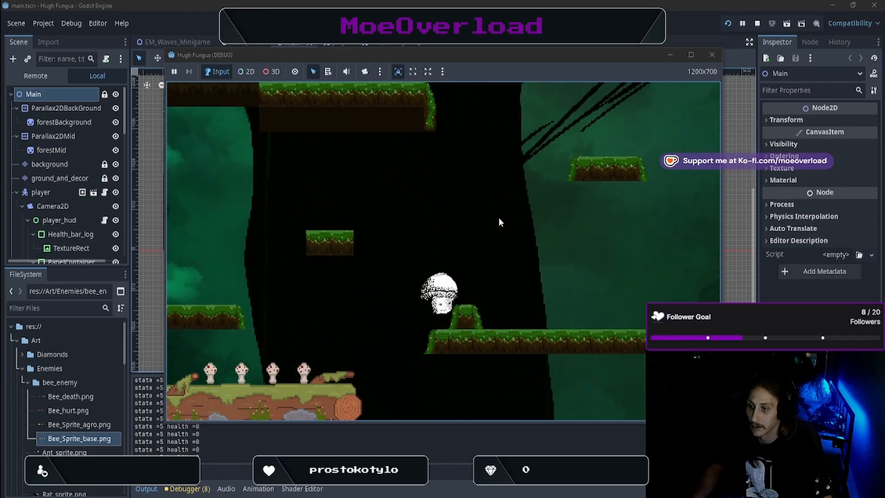
{"action": "key", "text": "Right"}
Jump over the small block and the wide floating platform back up to the upper ground
{"action": "key", "text": "space"}
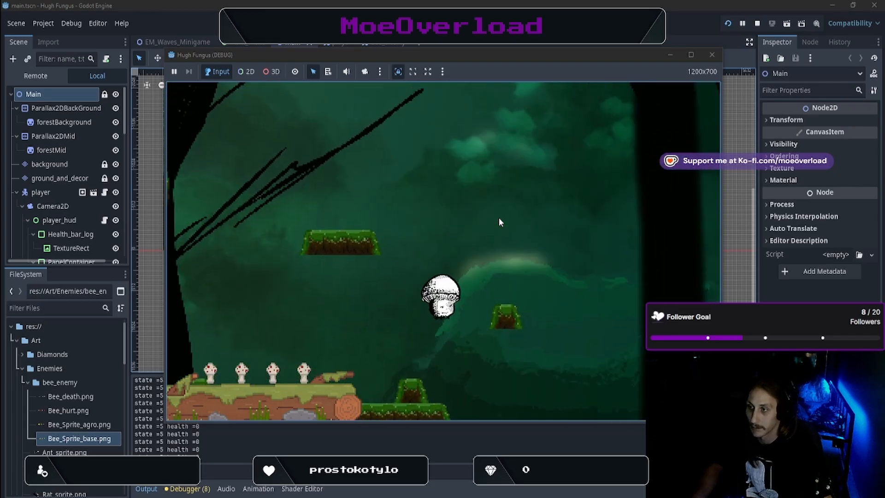
{"action": "key", "text": "space"}
{"action": "key", "text": "Right"}
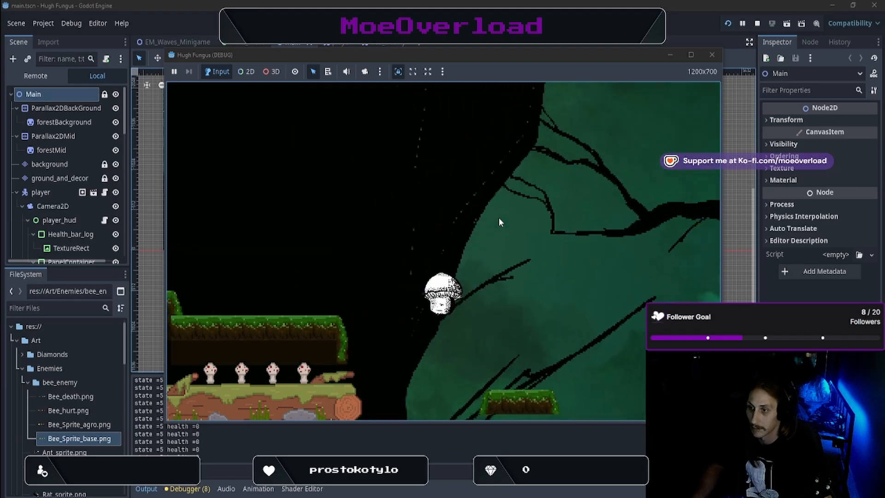
{"action": "key", "text": "Right"}
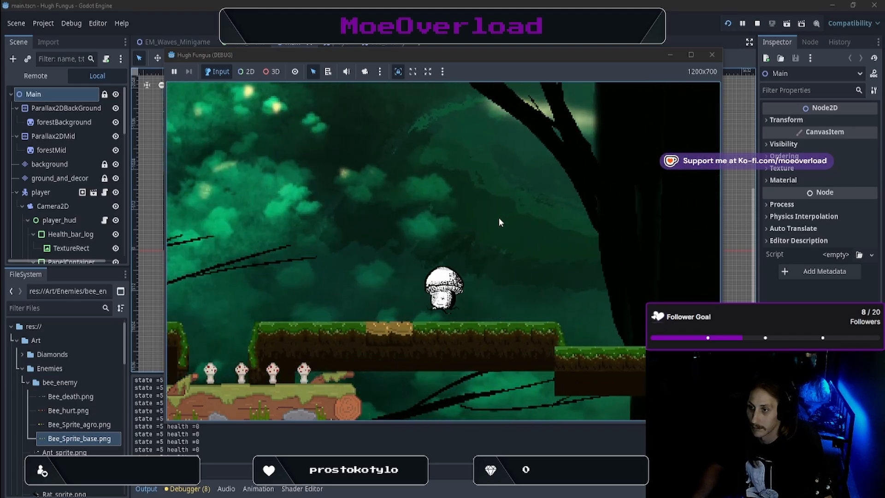
Run across the upper ground to its far stump, then back to the stump beside the gap
{"action": "key", "text": "Left"}
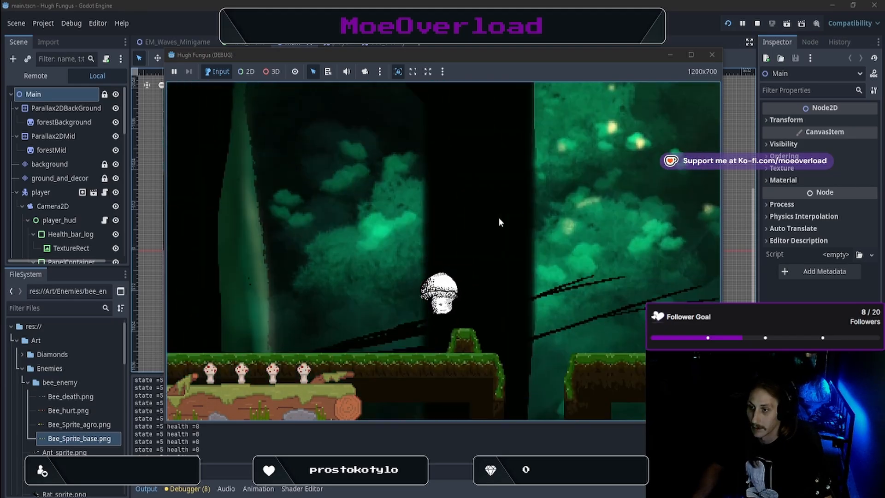
{"action": "key", "text": "Left"}
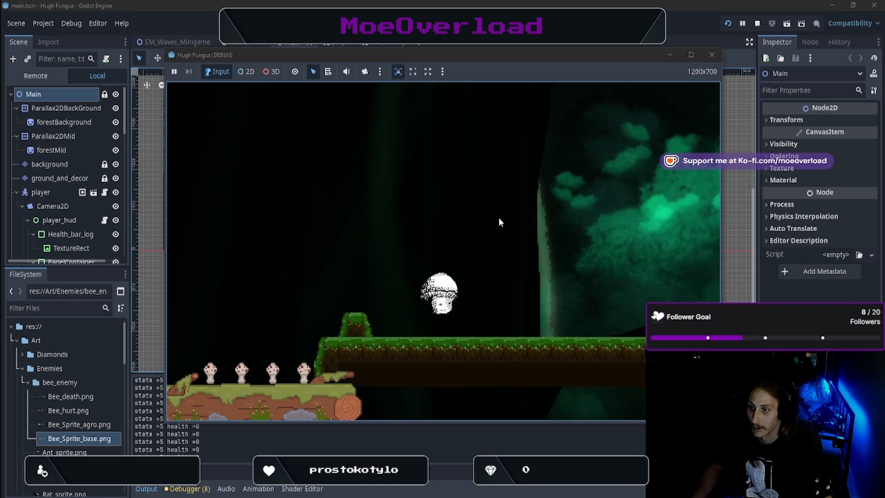
{"action": "key", "text": "Right"}
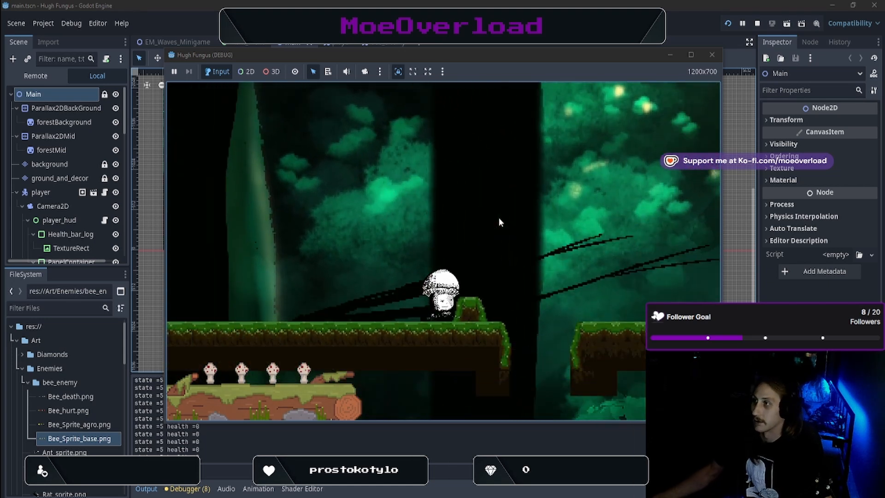
{"action": "key", "text": "Left"}
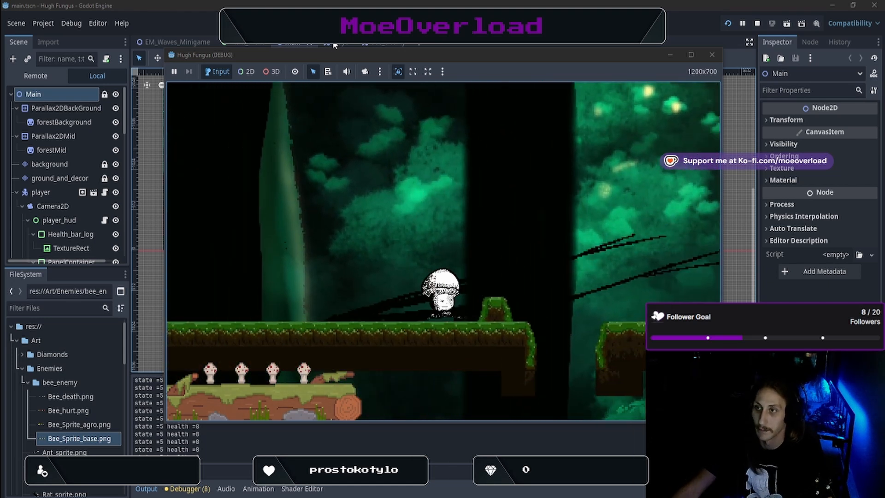
Inspect the bee enemy scene and the player scene by switching between them
{"action": "left_click", "coordinate": [334, 44]}
{"action": "left_click", "coordinate": [384, 45]}
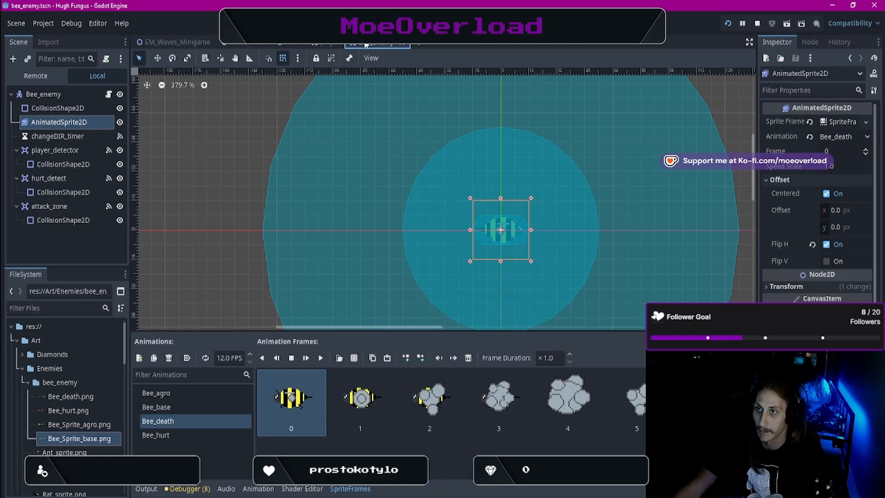
{"action": "left_click", "coordinate": [330, 44]}
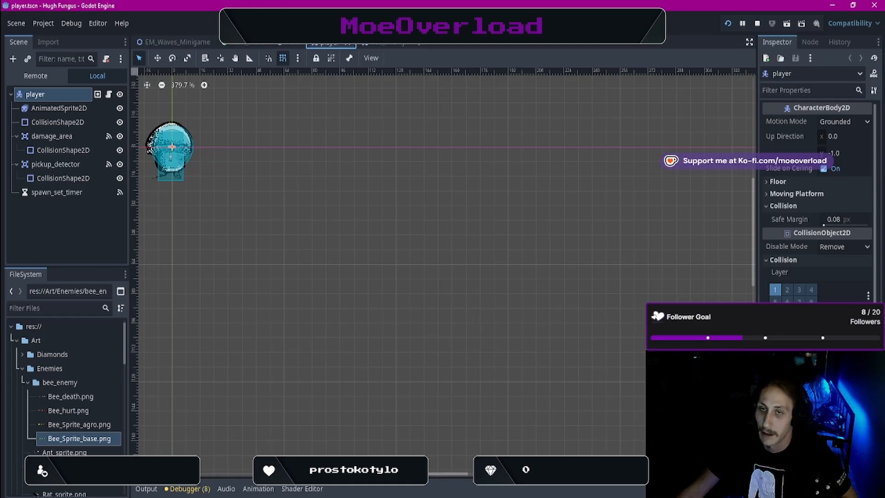
{"action": "left_click", "coordinate": [442, 43]}
{"action": "left_click", "coordinate": [439, 44]}
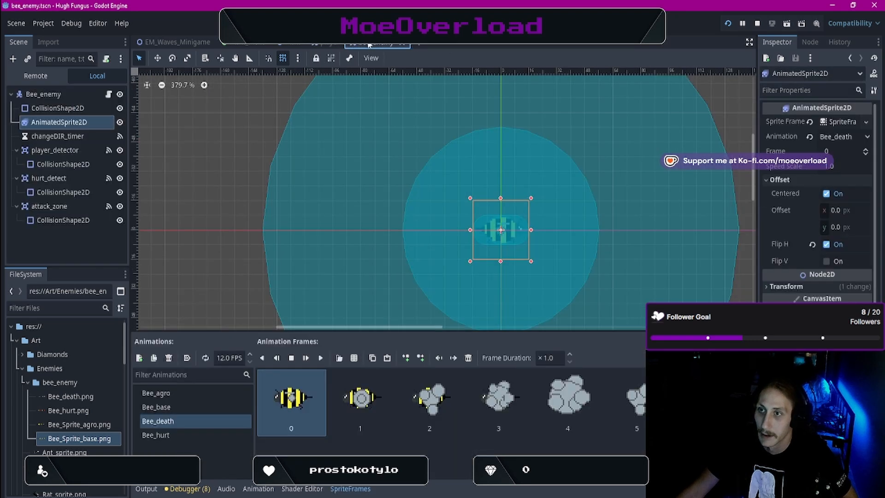
{"action": "left_click", "coordinate": [329, 44]}
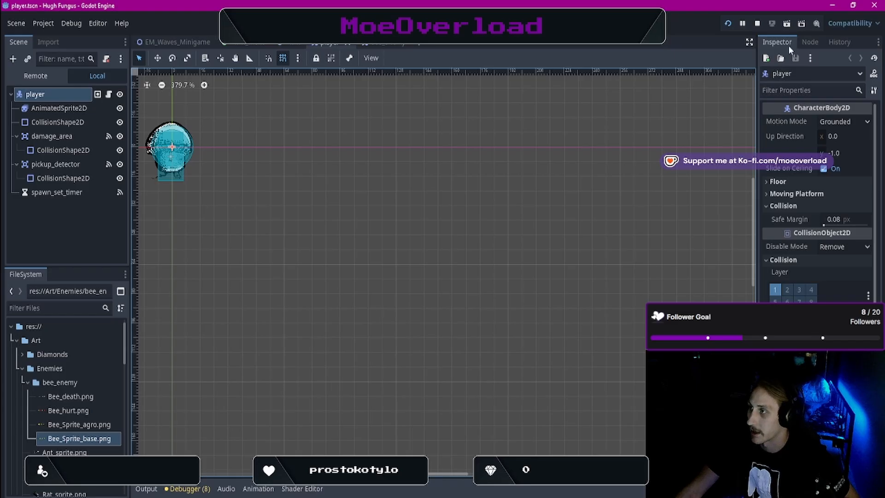
Show the player root node's group assignments and browse the project's scene files
{"action": "left_click", "coordinate": [812, 43]}
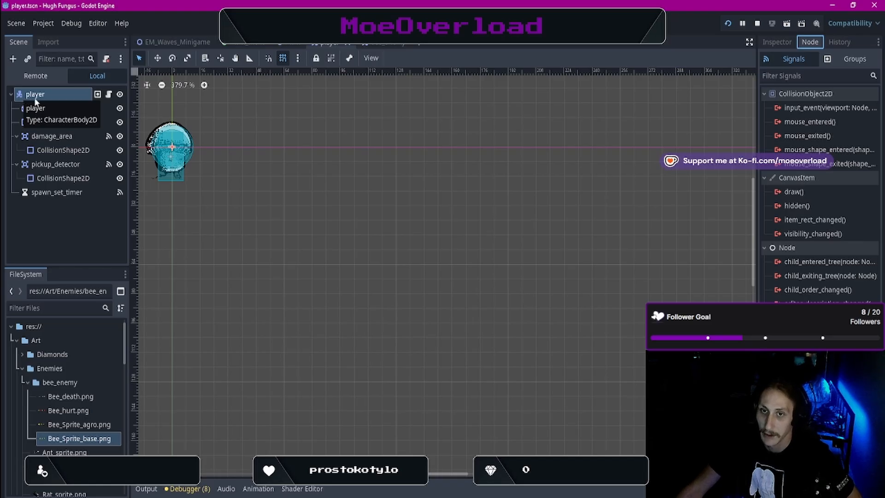
{"action": "left_click", "coordinate": [60, 94]}
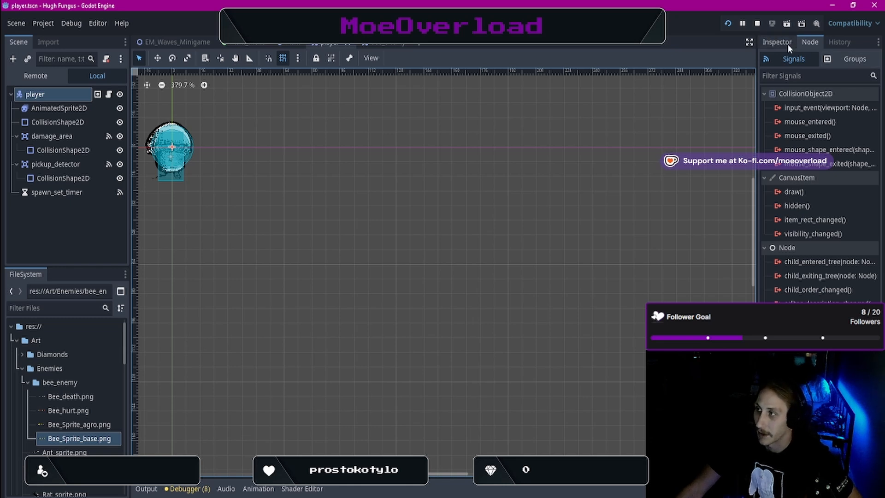
{"action": "left_click", "coordinate": [813, 41]}
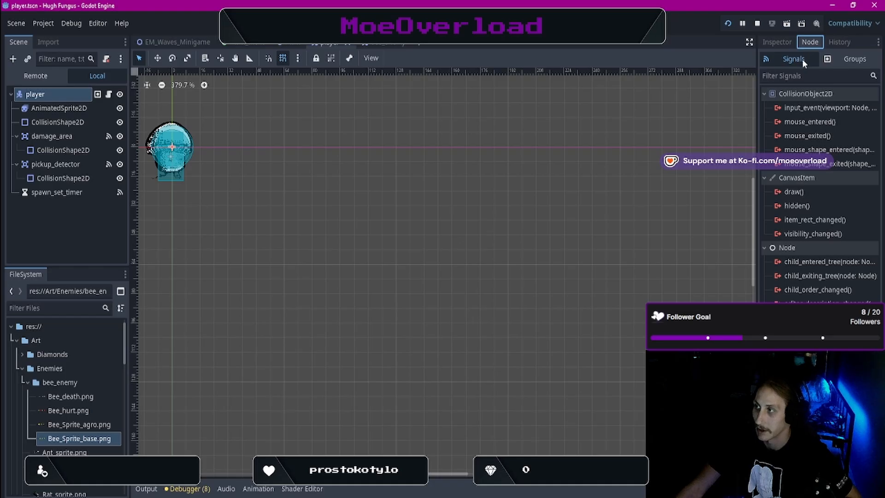
{"action": "left_click", "coordinate": [855, 59]}
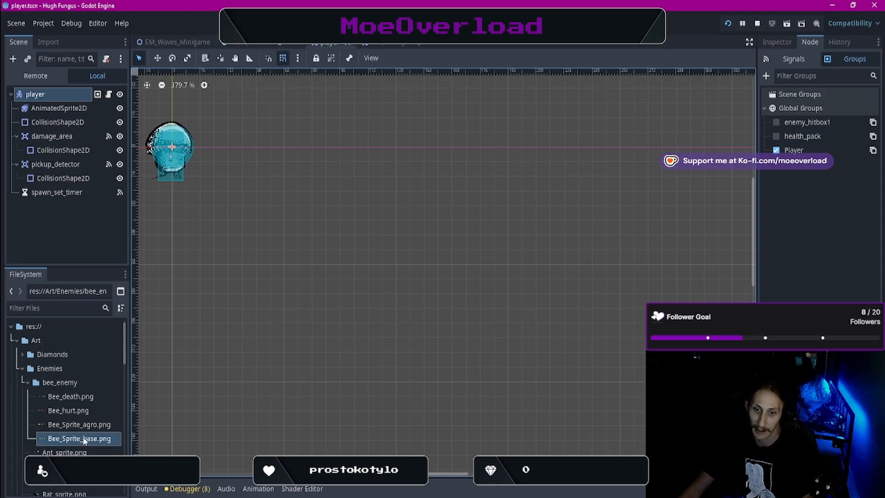
{"action": "scroll", "coordinate": [70, 435], "scroll_direction": "down", "scroll_amount": 8}
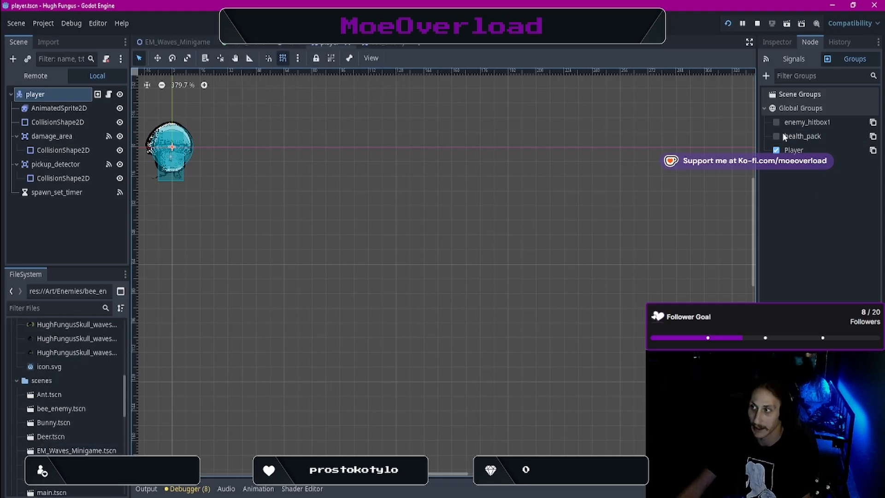
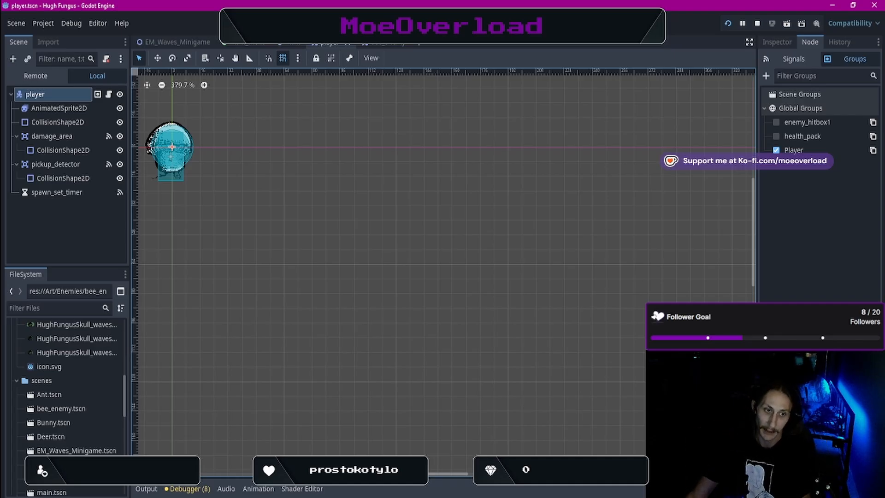
Return to the main scene and examine the whole level layout with its enemies and platforms
{"action": "left_click", "coordinate": [289, 46]}
{"action": "scroll", "coordinate": [398, 215], "scroll_direction": "down", "scroll_amount": 1}
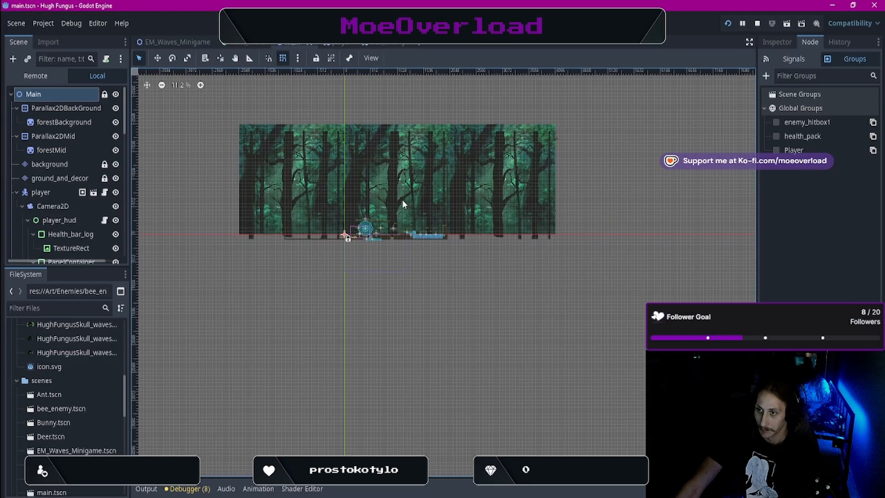
{"action": "scroll", "coordinate": [402, 200], "scroll_direction": "up", "scroll_amount": 1}
{"action": "scroll", "coordinate": [391, 199], "scroll_direction": "up", "scroll_amount": 4}
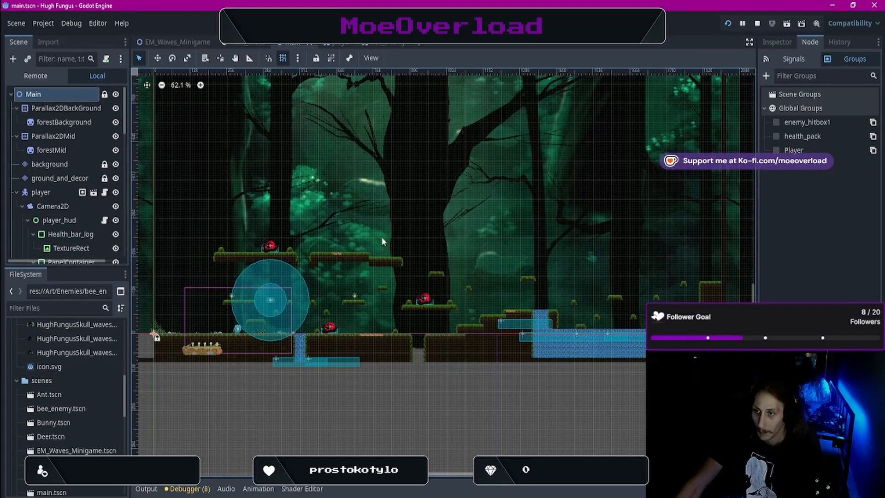
{"action": "scroll", "coordinate": [391, 218], "scroll_direction": "down", "scroll_amount": 1}
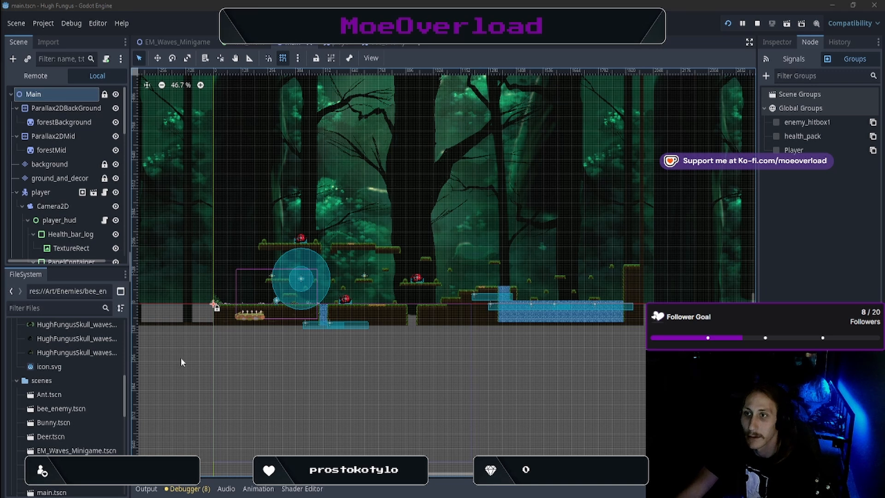
Restart the running project, start a new game and run past the bee under the low floating platform
{"action": "left_click", "coordinate": [730, 25]}
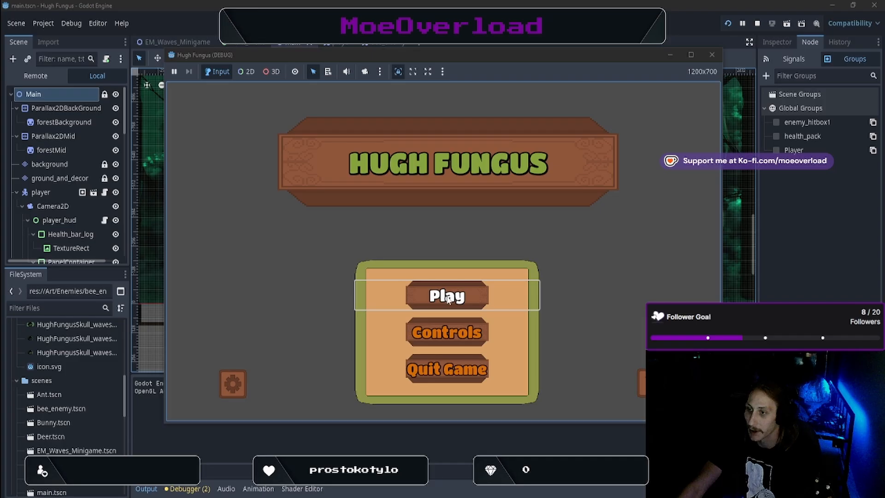
{"action": "left_click", "coordinate": [448, 297]}
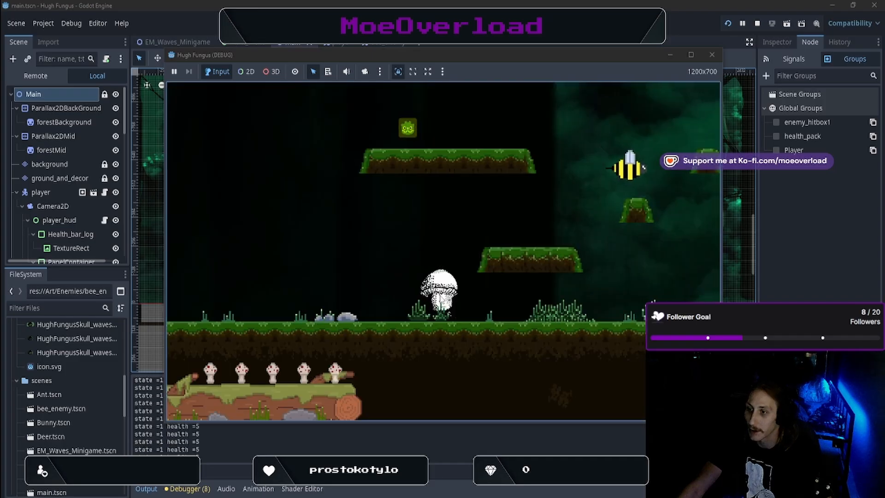
{"action": "key", "text": "Right"}
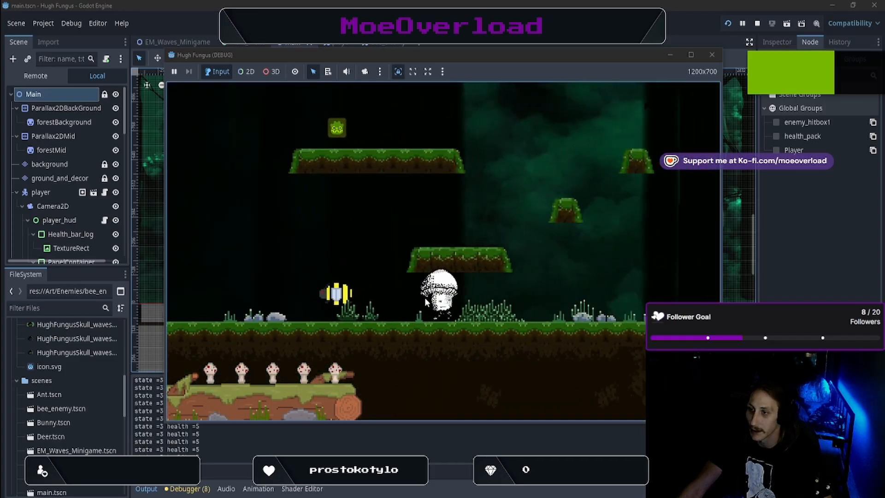
Escape the chasing bee by jumping up the small floating blocks toward the upper ground
{"action": "key", "text": "space"}
{"action": "key", "text": "Left"}
{"action": "key", "text": "space"}
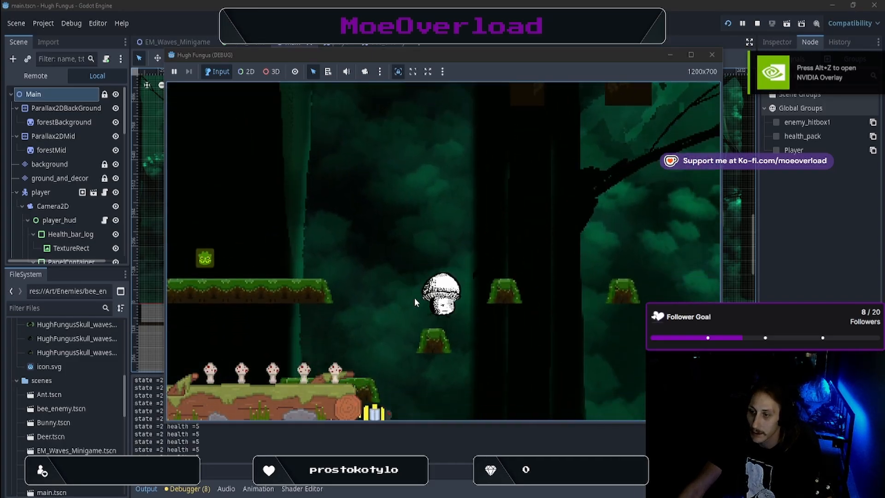
{"action": "key", "text": "Left"}
{"action": "key", "text": "space"}
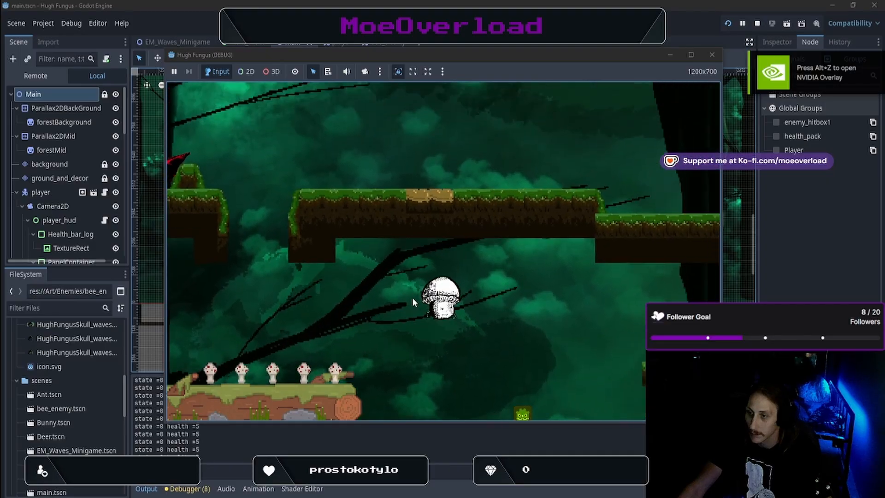
Run along the lower ground across the gap to the stepped ledge, then jump back over the snail's platform
{"action": "key", "text": "Right"}
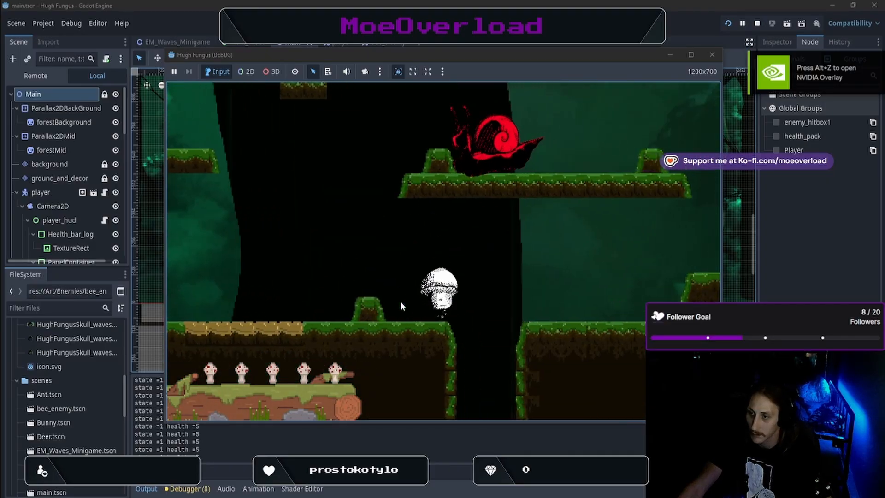
{"action": "key", "text": "space"}
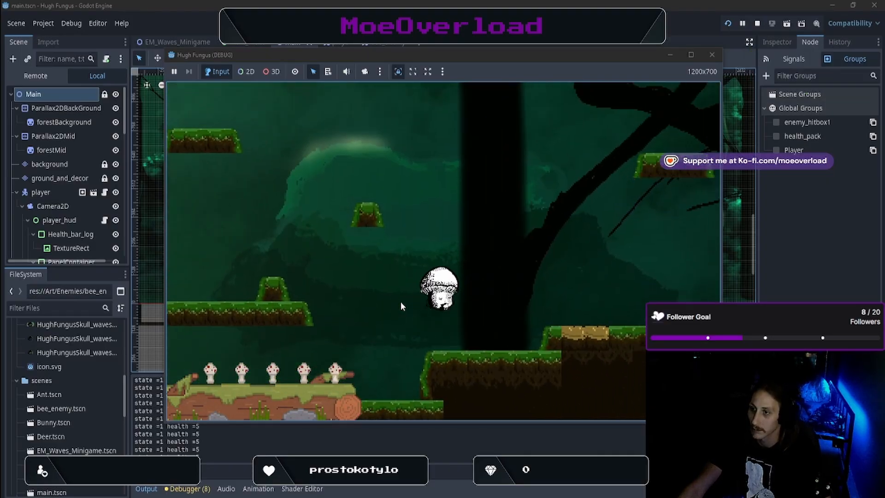
{"action": "key", "text": "Left"}
{"action": "key", "text": "space"}
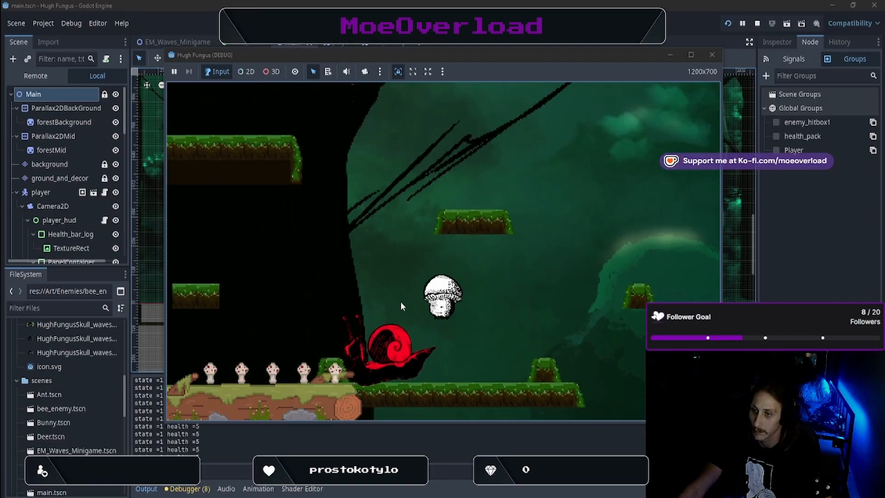
Leap past the snail's platform toward the distant floating blocks, then return over the stepped ledge to the lower ground
{"action": "key", "text": "Right"}
{"action": "key", "text": "space"}
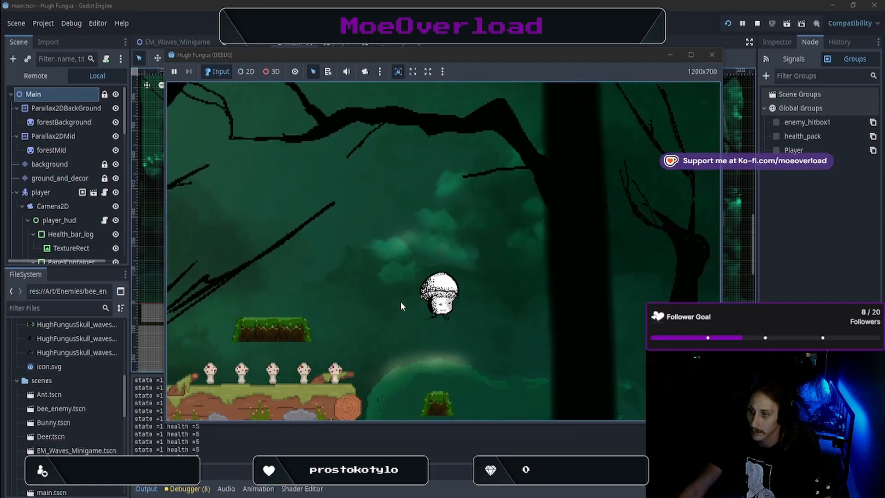
{"action": "key", "text": "Left"}
{"action": "key", "text": "space"}
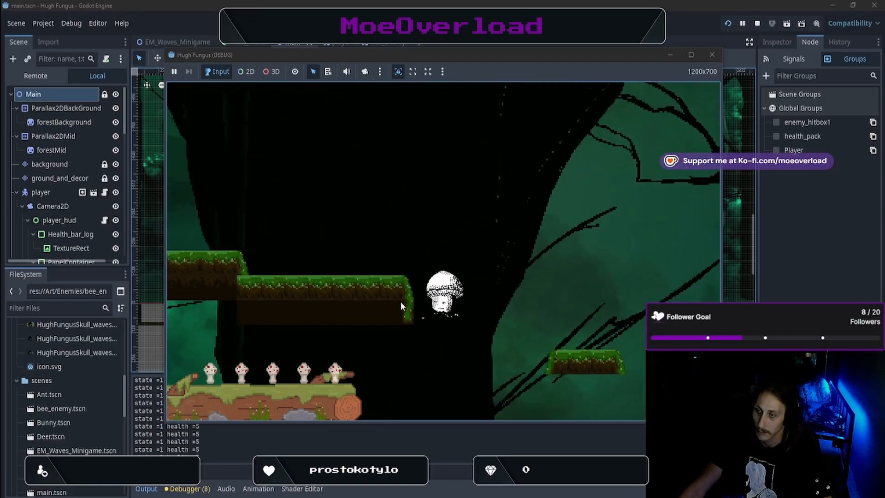
{"action": "key", "text": "space"}
{"action": "key", "text": "Right"}
{"action": "key", "text": "Left"}
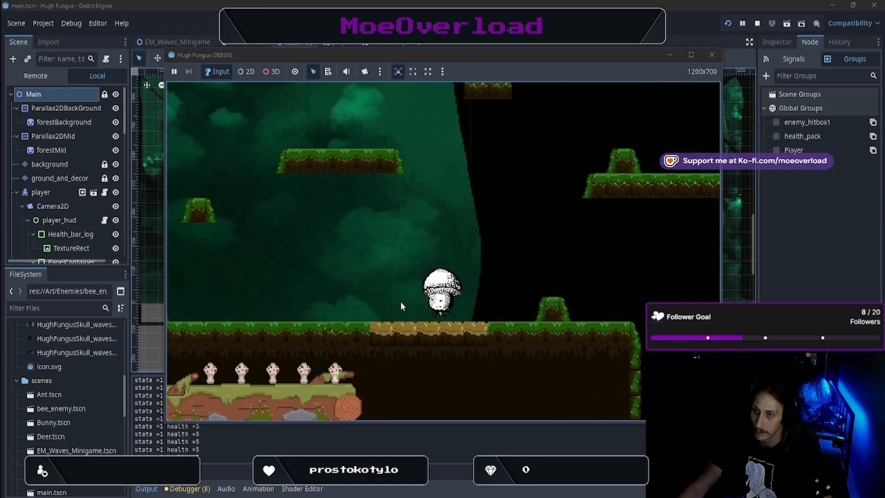
Test jumps between the small floating blocks beside the waterfall, and return to the lower ground
{"action": "key", "text": "space"}
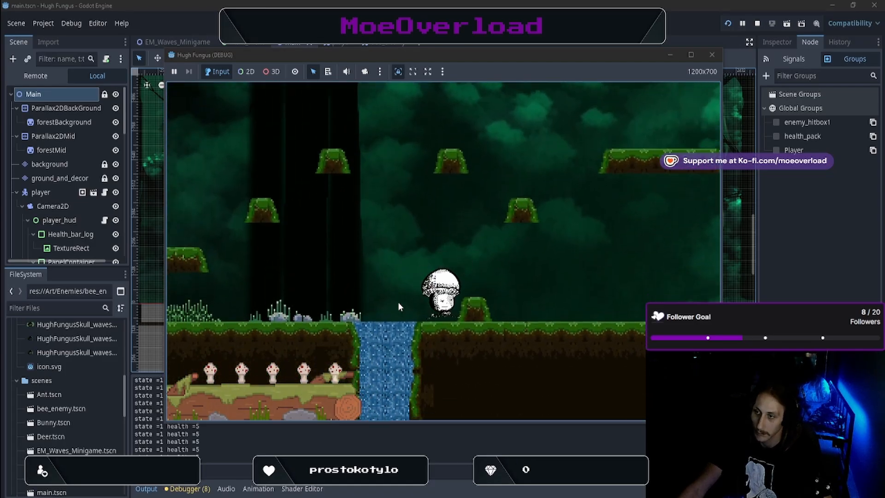
{"action": "key", "text": "space"}
{"action": "key", "text": "Right"}
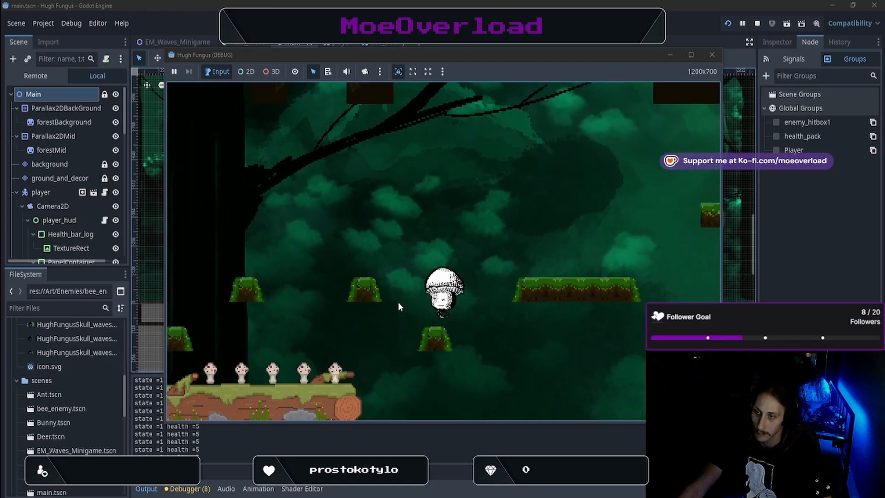
{"action": "key", "text": "Left"}
{"action": "key", "text": "space"}
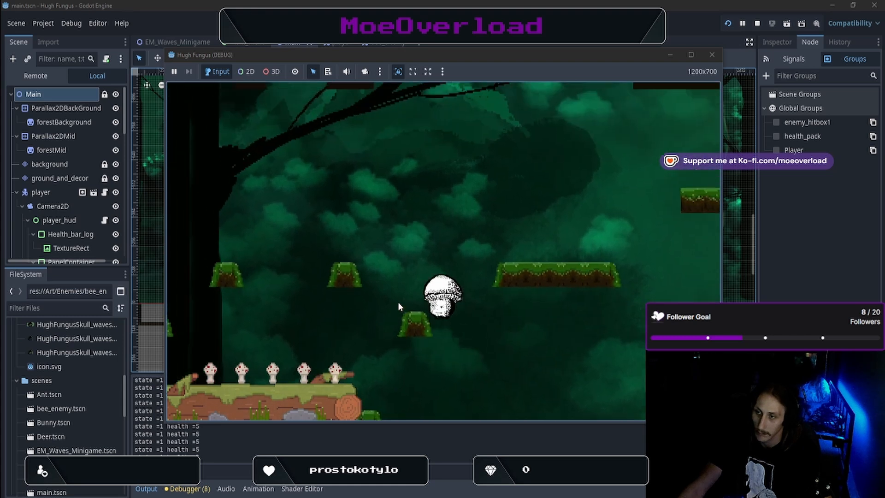
{"action": "key", "text": "Right"}
{"action": "key", "text": "space"}
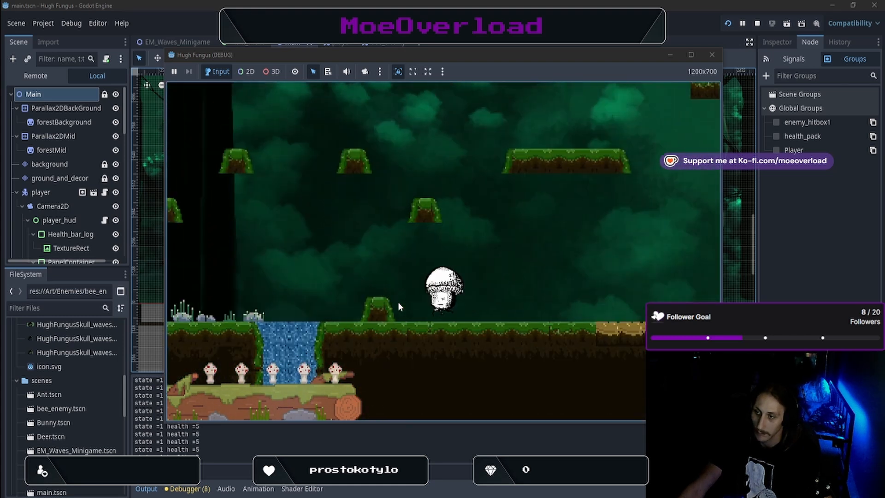
{"action": "key", "text": "space"}
{"action": "key", "text": "Right"}
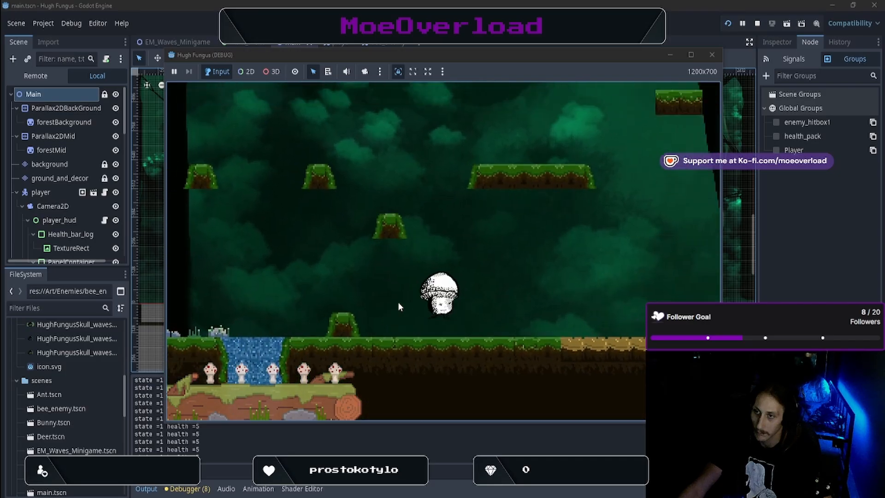
Cross the gap and test the floating platforms beyond the snail's platform, climbing onto the upper stepped ledge
{"action": "key", "text": "Right"}
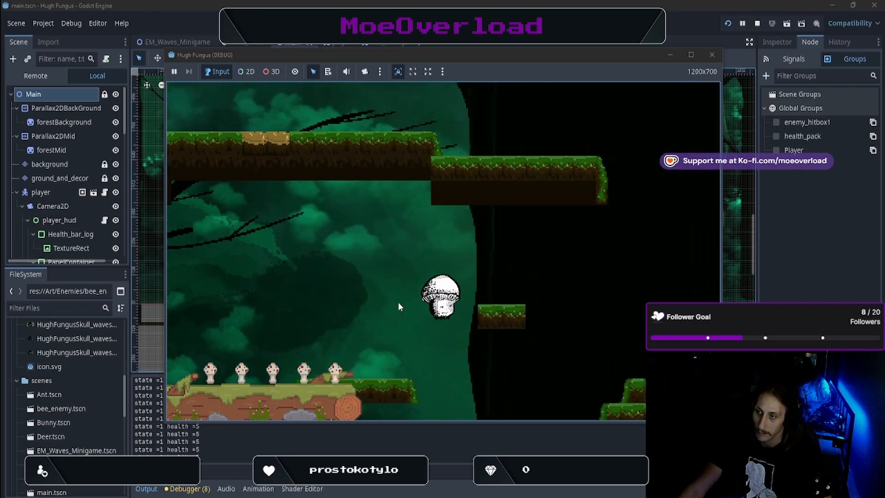
{"action": "key", "text": "Right"}
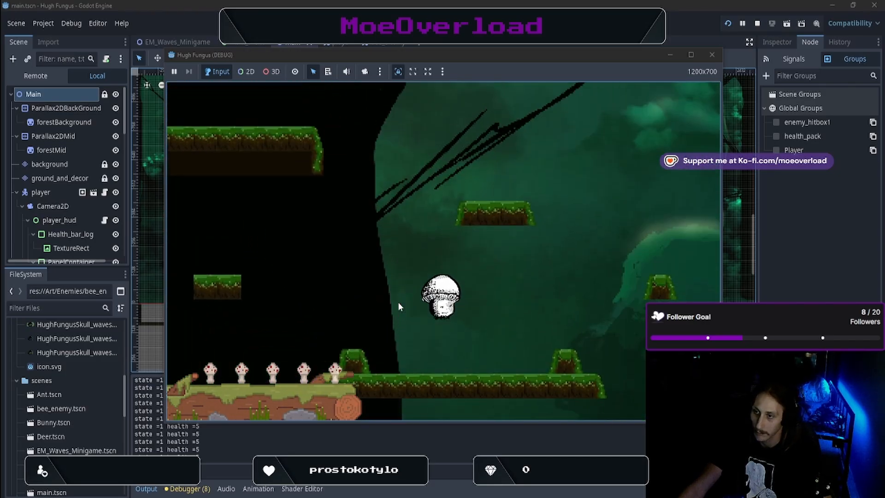
{"action": "key", "text": "Right"}
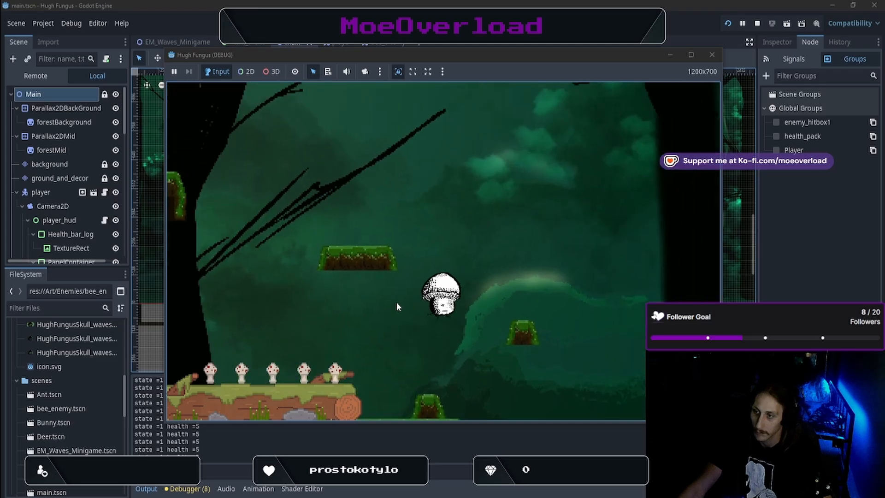
{"action": "key", "text": "Right"}
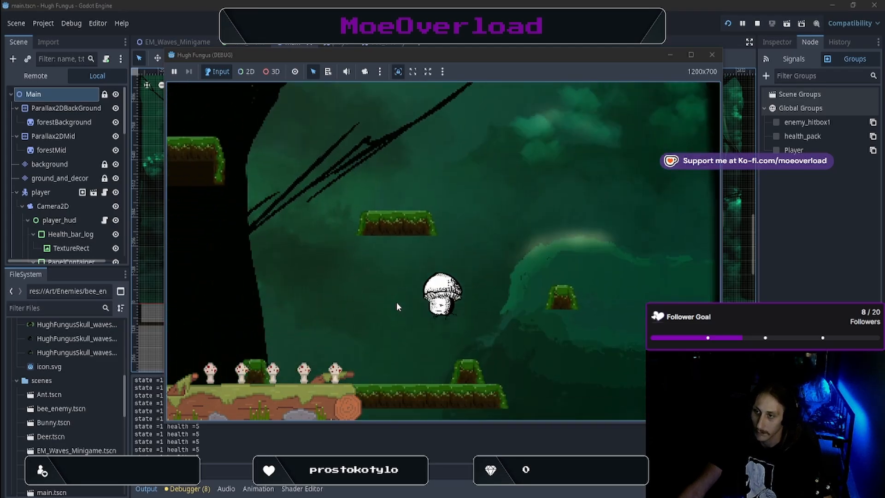
{"action": "key", "text": "Right"}
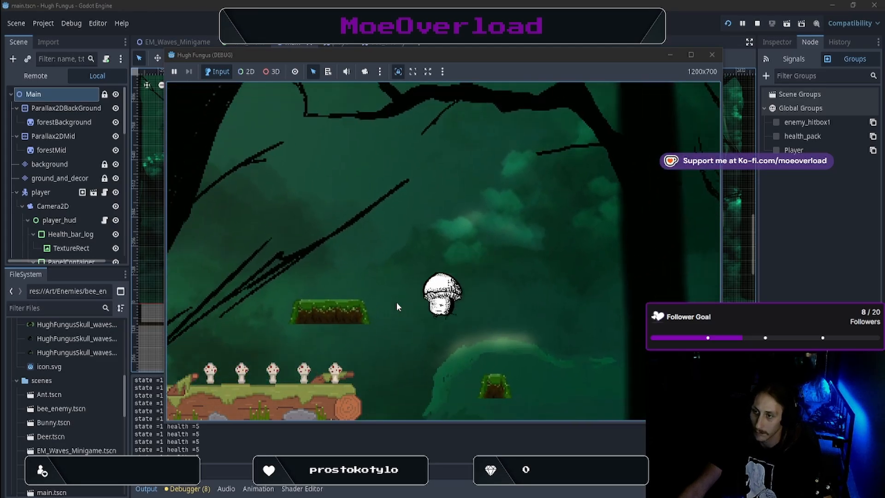
{"action": "key", "text": "Right"}
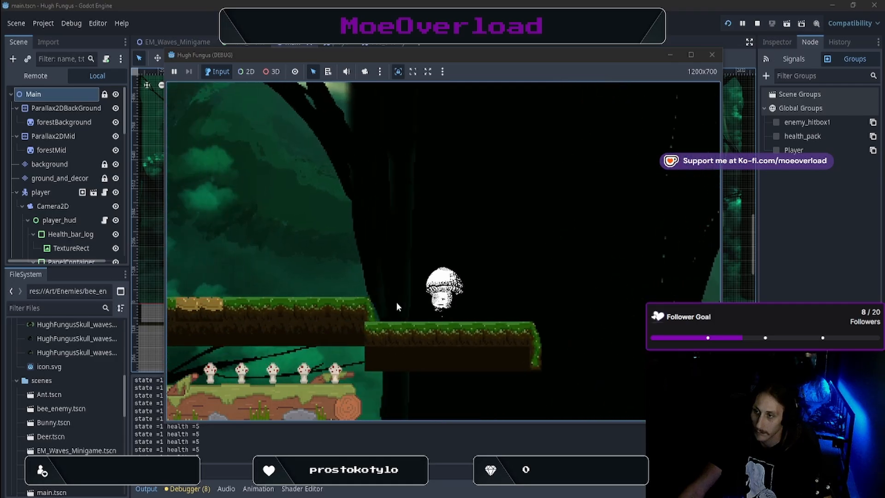
Run along the upper ground to the snail, then go back and drop off the stepped ledge
{"action": "key", "text": "Right"}
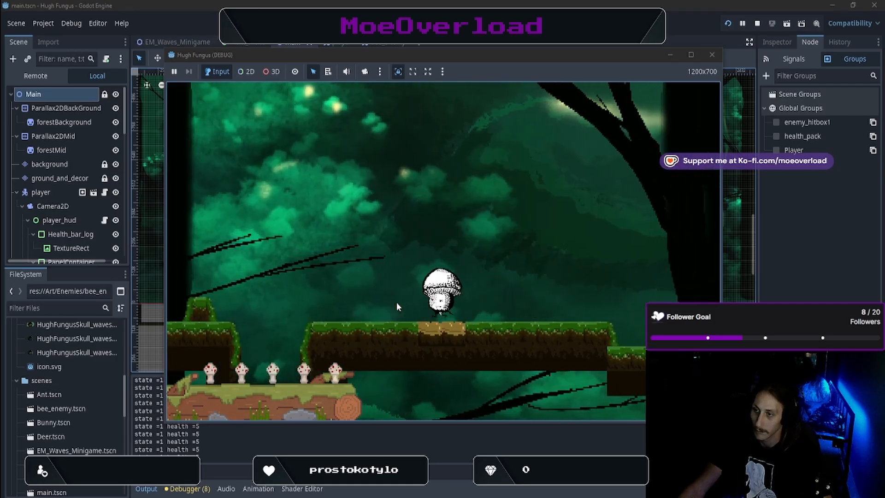
{"action": "key", "text": "Right"}
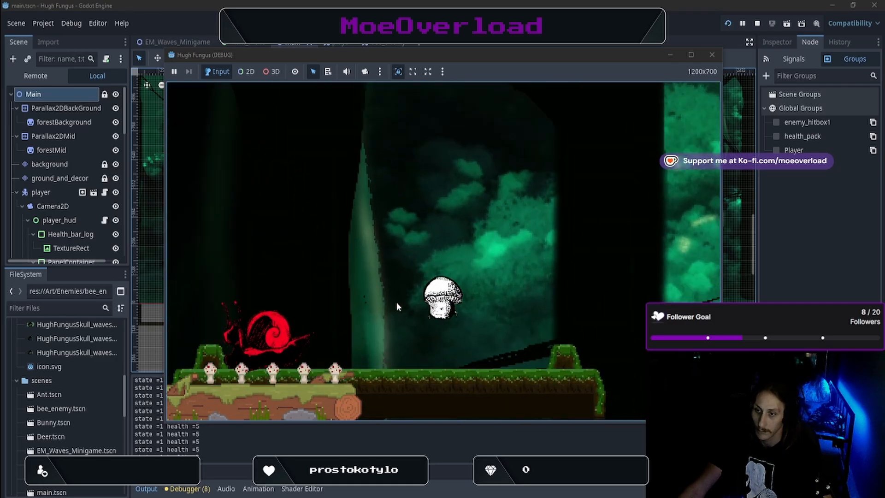
{"action": "key", "text": "Right"}
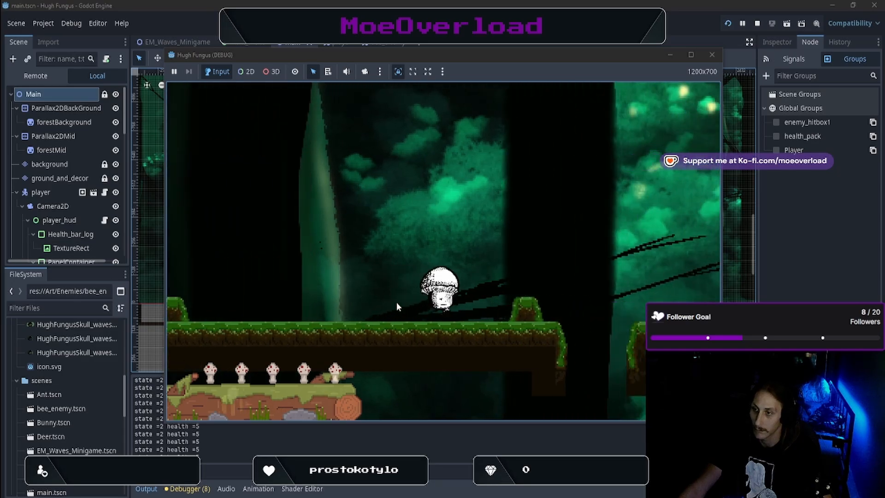
{"action": "key", "text": "Right"}
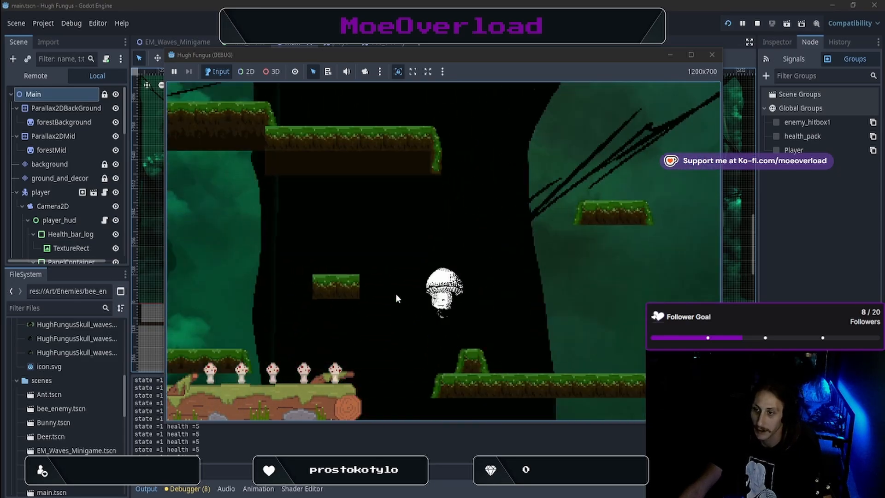
Run back across the lower ground past the waterfall and draw the bee toward the start of the level
{"action": "key", "text": "Left"}
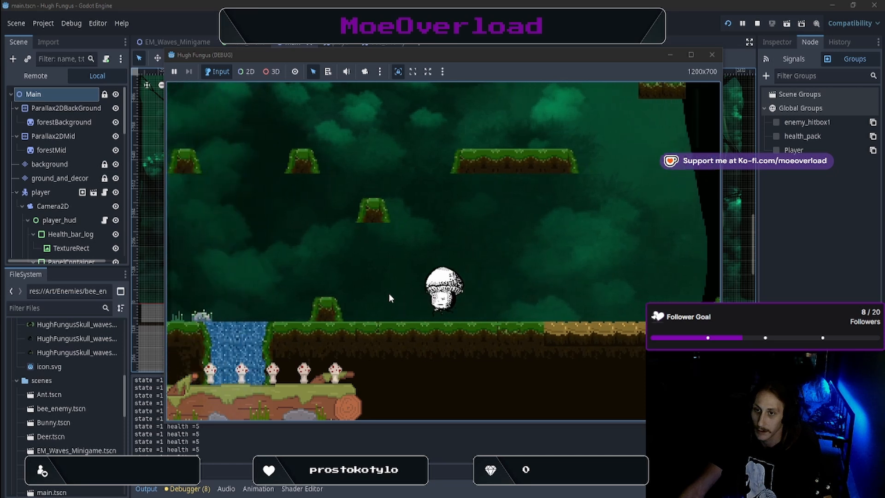
{"action": "key", "text": "Left"}
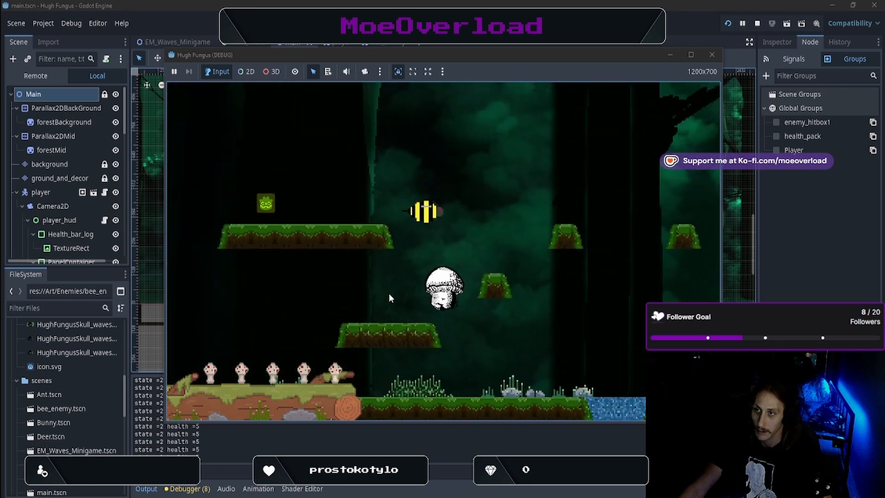
{"action": "key", "text": "Left"}
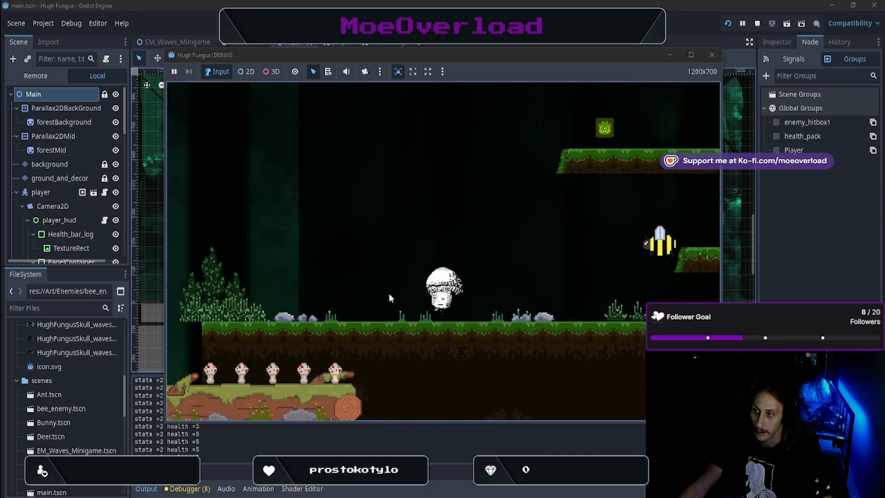
{"action": "key", "text": "Right"}
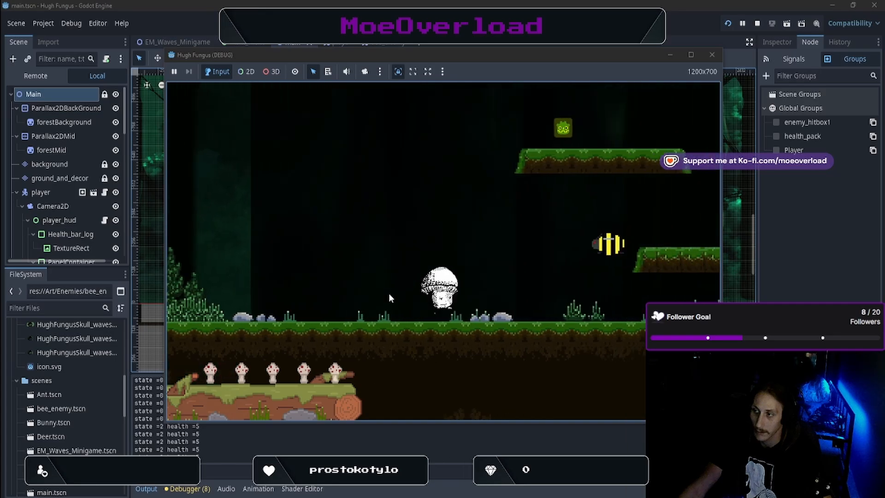
Fight the chasing bee around the low floating platforms, then cross the waterfall
{"action": "key", "text": "space"}
{"action": "key", "text": "Right"}
{"action": "key", "text": "space"}
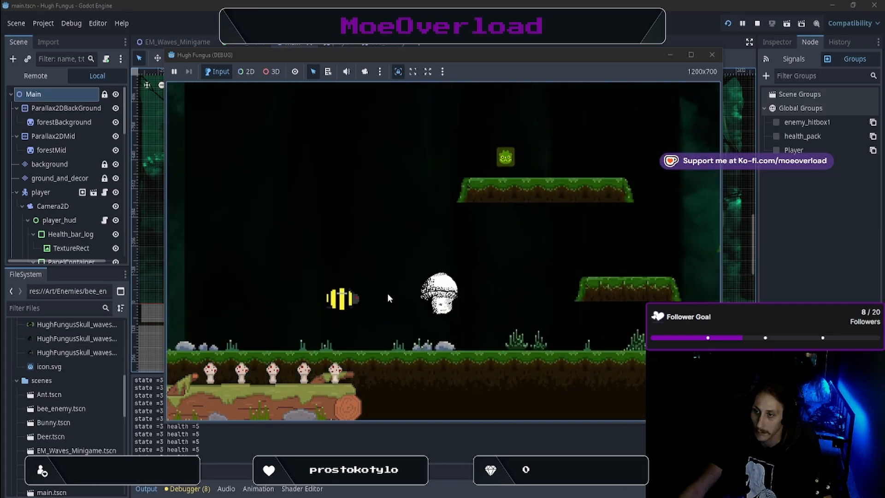
{"action": "key", "text": "Left"}
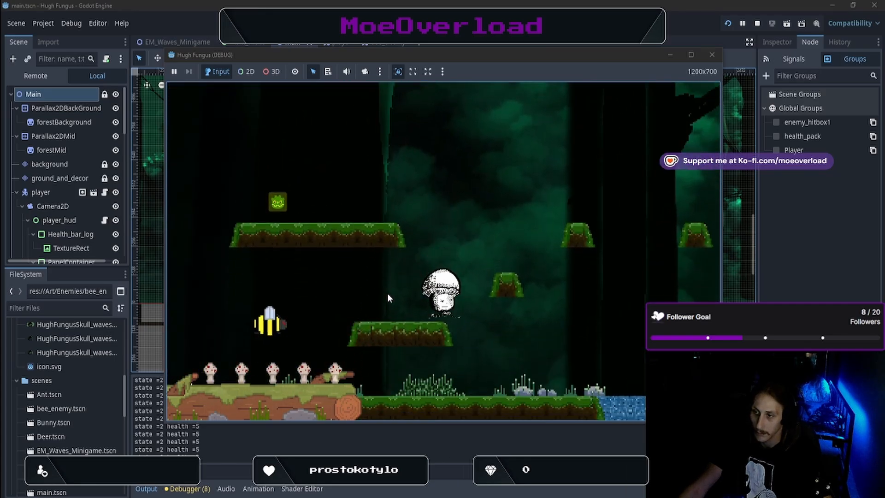
{"action": "key", "text": "Left"}
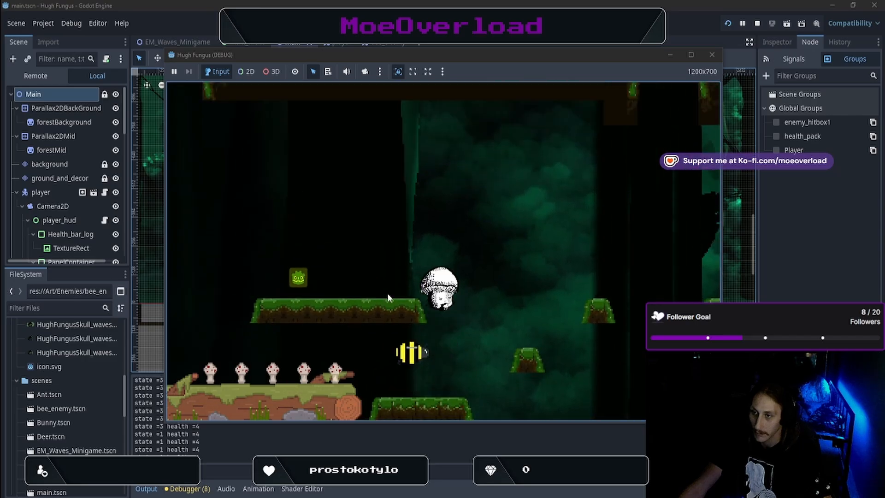
{"action": "key", "text": "Right"}
{"action": "key", "text": "space"}
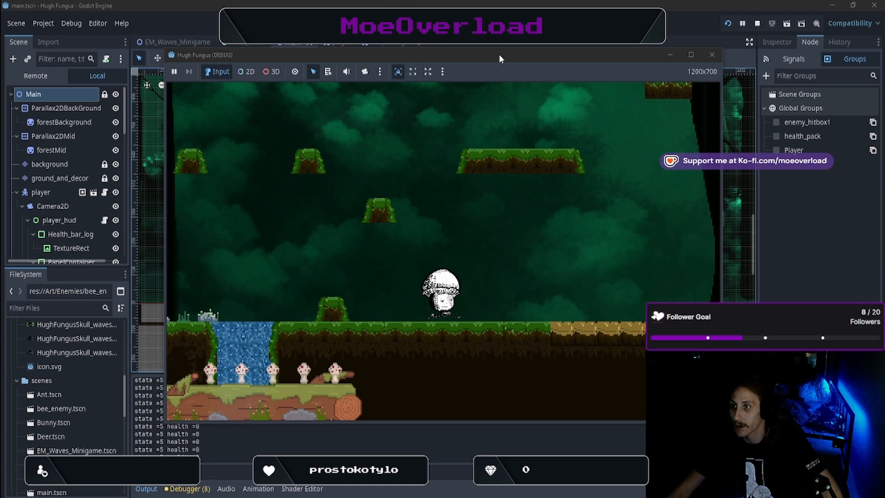
Close the running game and cancel the external-changes prompt for main.tscn
{"action": "left_click_drag", "start_coordinate": [494, 53], "coordinate": [519, 63]}
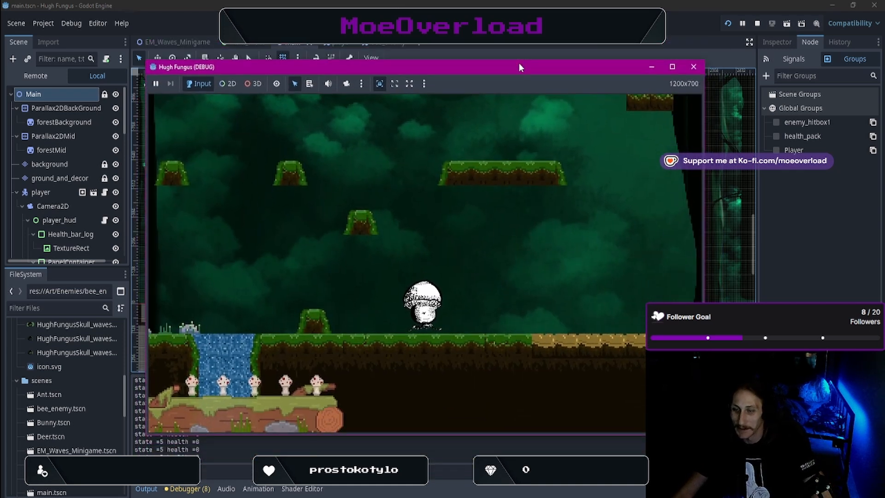
{"action": "left_click", "coordinate": [693, 67]}
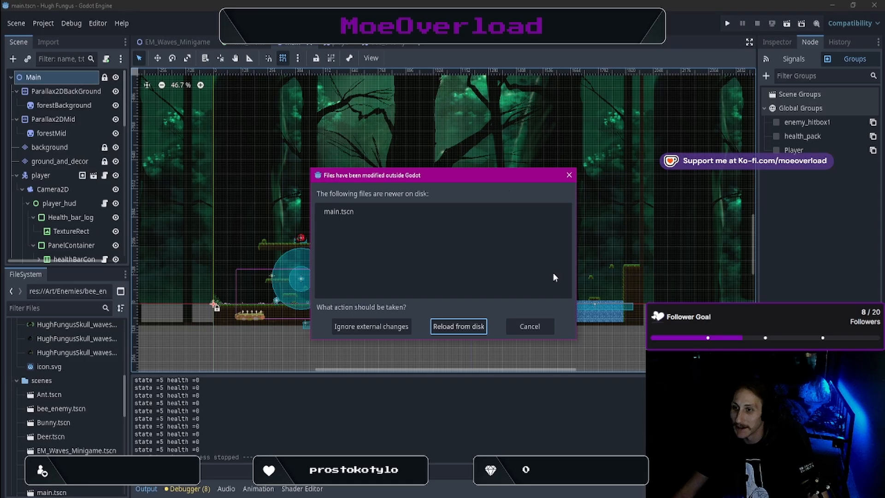
{"action": "left_click", "coordinate": [530, 326]}
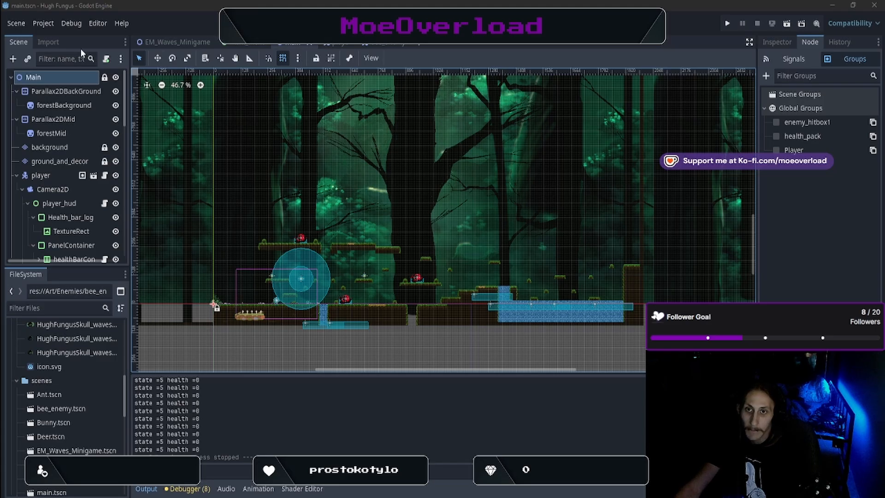
Dismiss the repeated external-changes prompt and reload the current project
{"action": "left_click", "coordinate": [48, 23]}
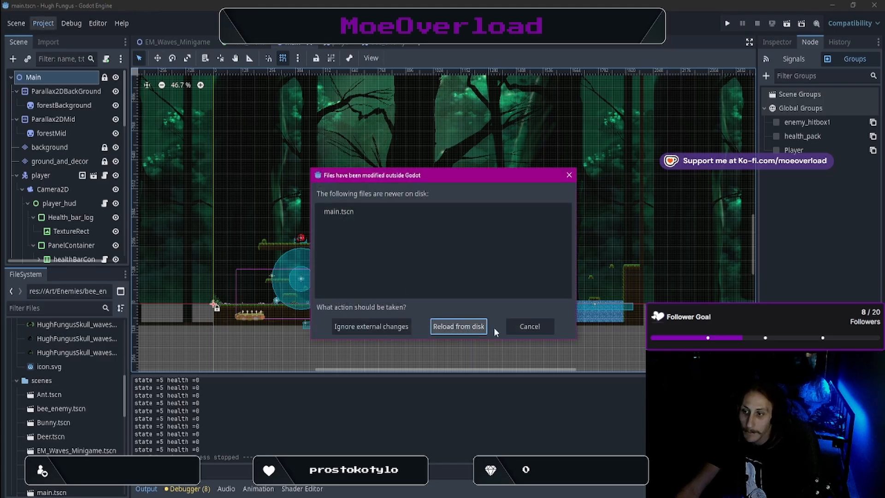
{"action": "left_click", "coordinate": [572, 177]}
{"action": "left_click", "coordinate": [44, 24]}
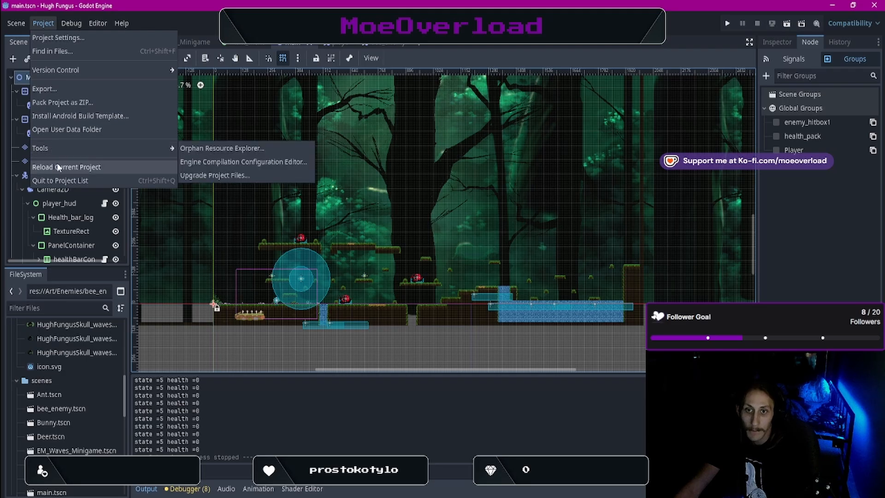
{"action": "left_click", "coordinate": [57, 166]}
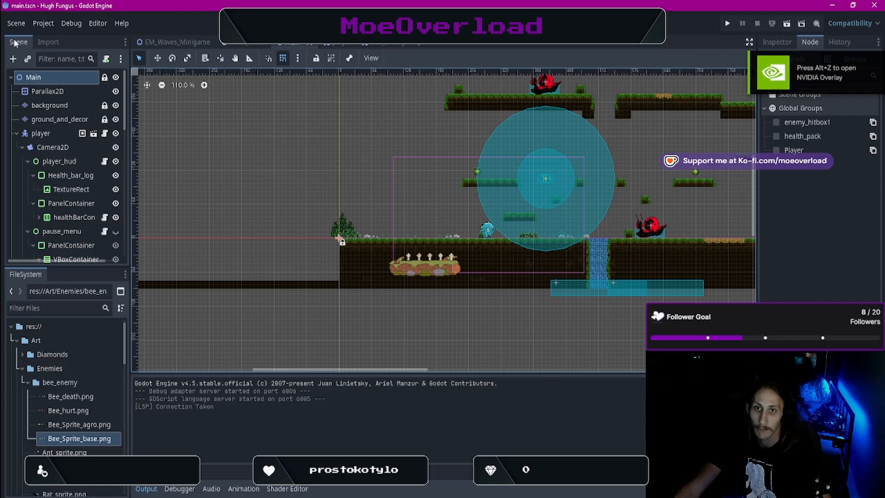
Select the Main node, close the new prompt about main.tscn without choosing an action, and reload the project again
{"action": "left_click", "coordinate": [45, 80]}
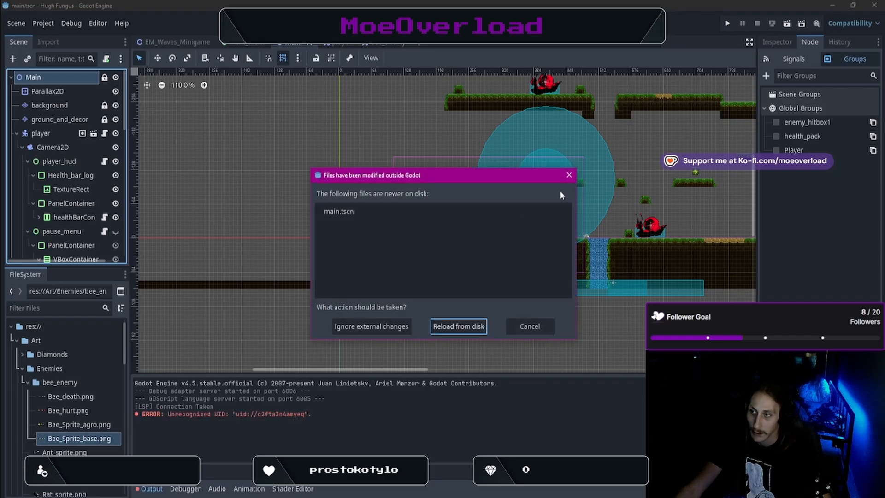
{"action": "left_click", "coordinate": [569, 174]}
{"action": "left_click", "coordinate": [39, 24]}
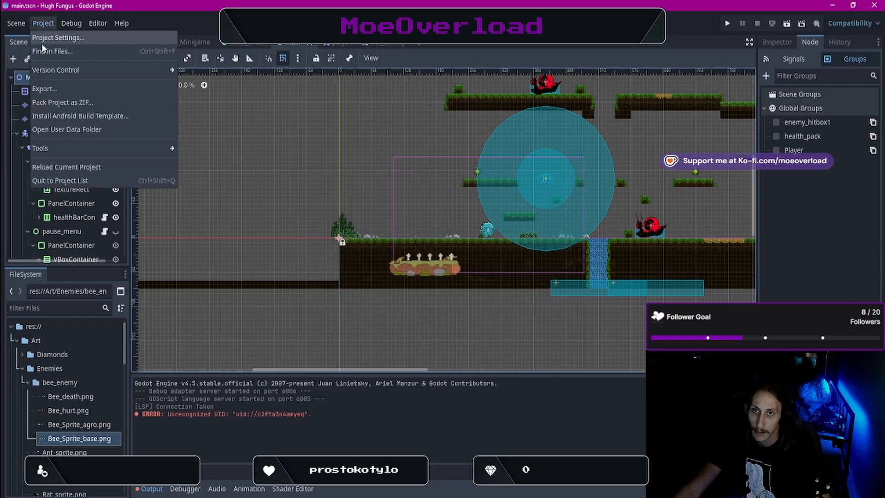
{"action": "left_click", "coordinate": [51, 162]}
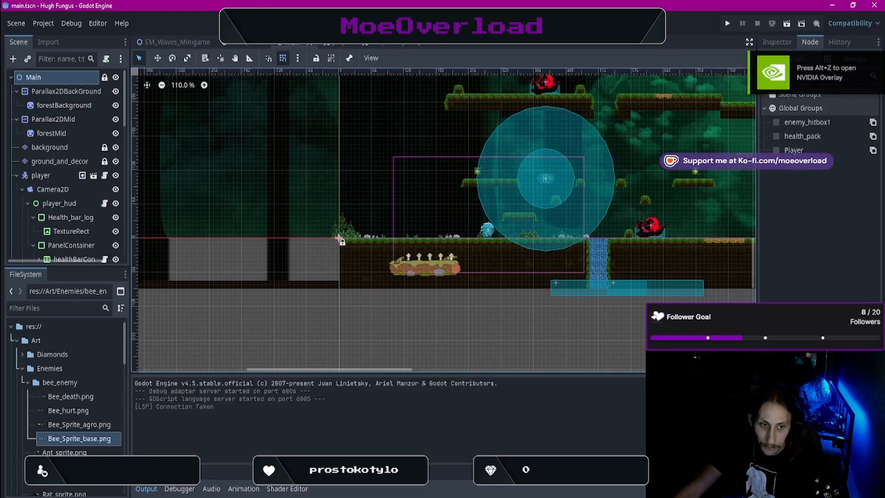
Examine how far the forest background extends above and beyond the playable ground in the main scene
{"action": "scroll", "coordinate": [348, 169], "scroll_direction": "down", "scroll_amount": 5}
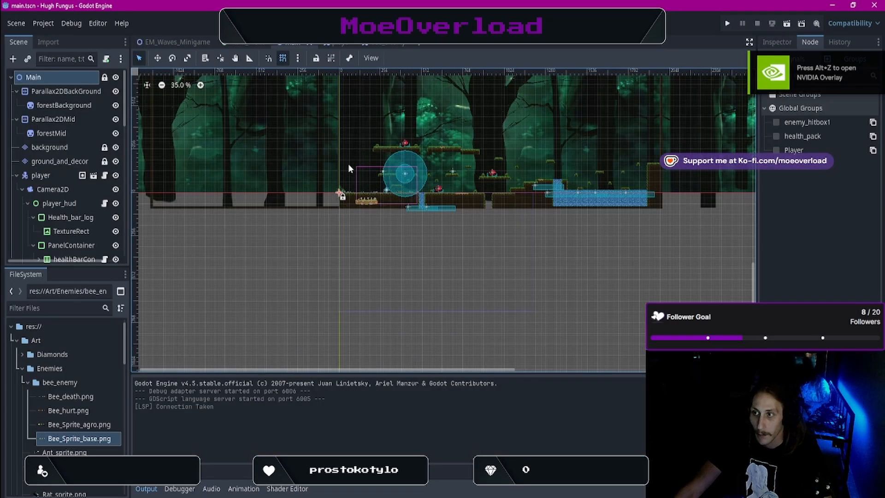
{"action": "middle_click_drag", "start_coordinate": [431, 240], "coordinate": [415, 380]}
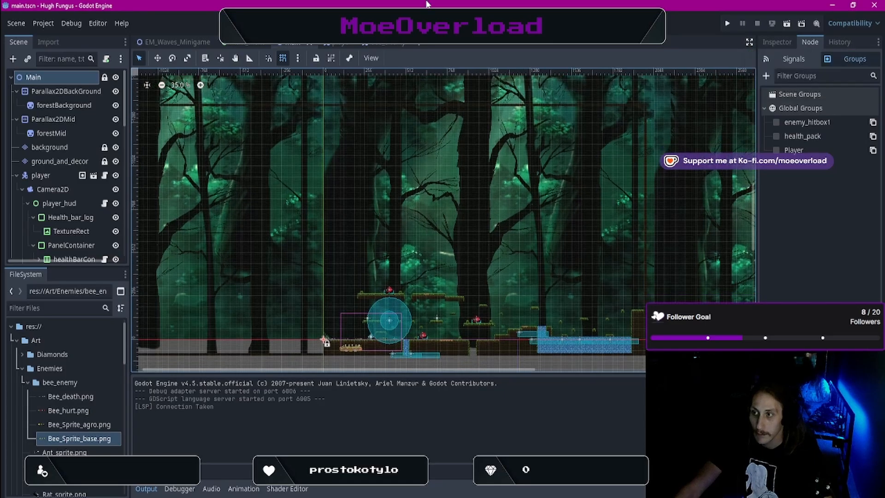
{"action": "scroll", "coordinate": [417, 101], "scroll_direction": "down", "scroll_amount": 11}
{"action": "middle_click_drag", "start_coordinate": [416, 95], "coordinate": [385, 277]}
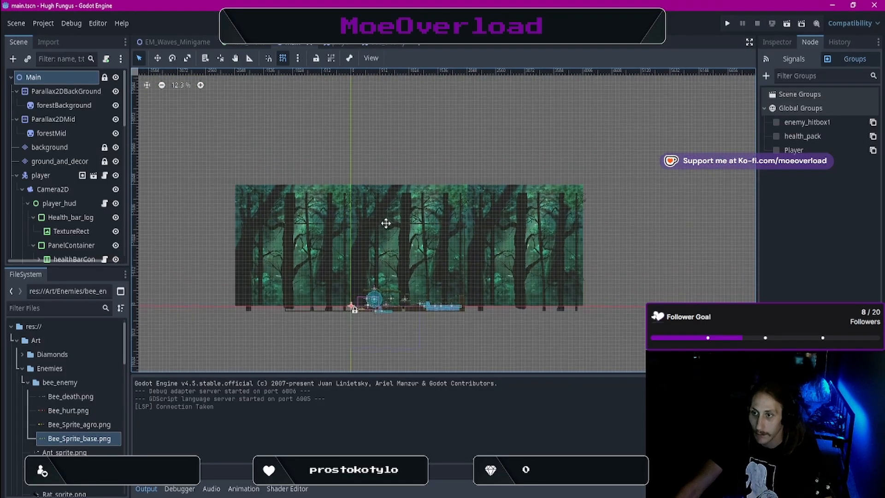
{"action": "scroll", "coordinate": [377, 197], "scroll_direction": "up", "scroll_amount": 4}
{"action": "scroll", "coordinate": [377, 197], "scroll_direction": "down", "scroll_amount": 1}
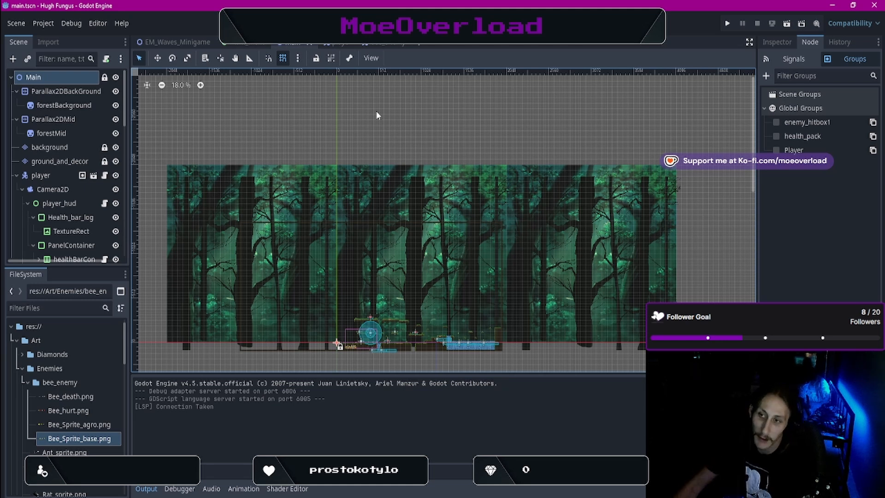
{"action": "scroll", "coordinate": [373, 184], "scroll_direction": "down", "scroll_amount": 2}
{"action": "scroll", "coordinate": [438, 294], "scroll_direction": "up", "scroll_amount": 10}
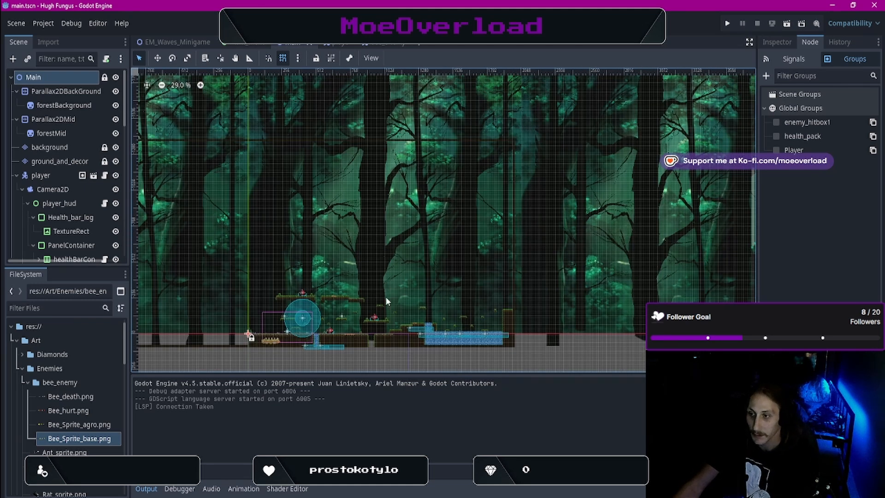
Examine the floating platforms and enemy placement, and compare the built level area with the full forest backdrop
{"action": "scroll", "coordinate": [374, 307], "scroll_direction": "down", "scroll_amount": 4}
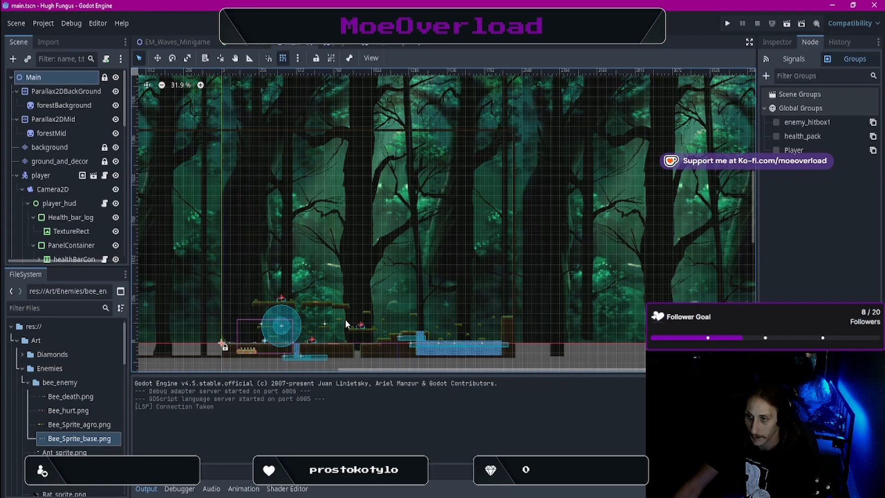
{"action": "scroll", "coordinate": [316, 343], "scroll_direction": "up", "scroll_amount": 8}
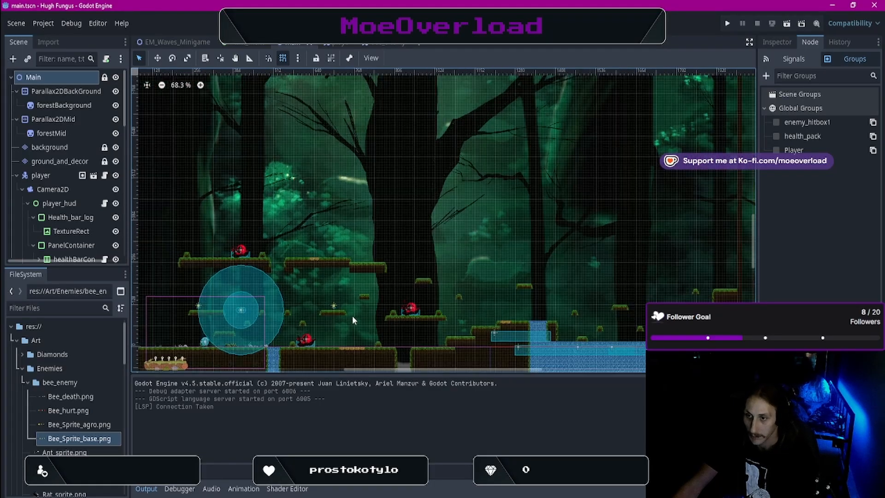
{"action": "scroll", "coordinate": [371, 324], "scroll_direction": "down", "scroll_amount": 5}
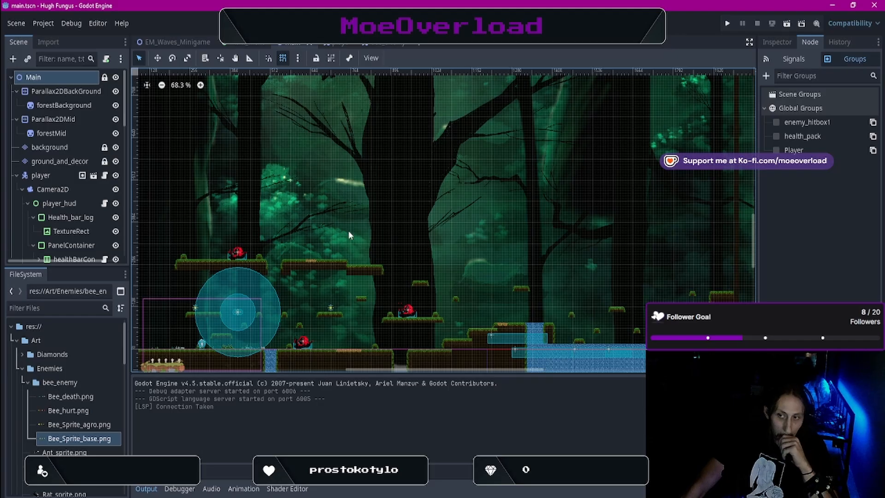
{"action": "scroll", "coordinate": [377, 246], "scroll_direction": "down", "scroll_amount": 6}
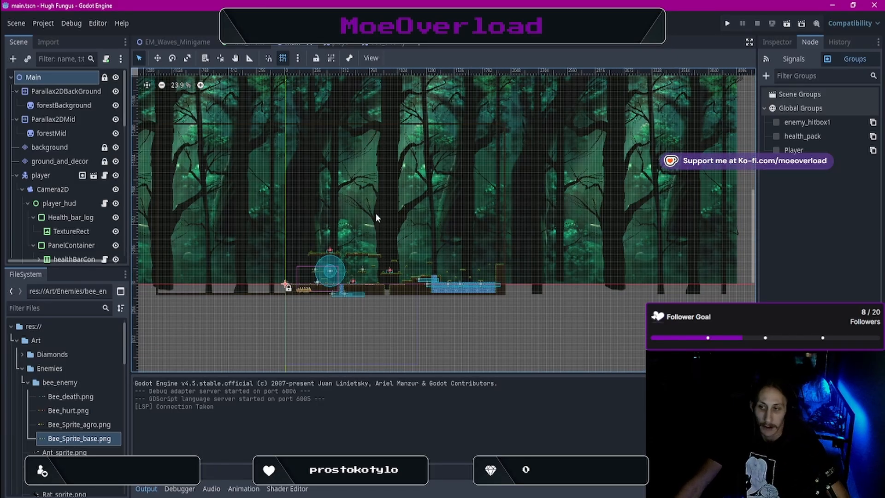
{"action": "scroll", "coordinate": [284, 216], "scroll_direction": "down", "scroll_amount": 2}
{"action": "scroll", "coordinate": [243, 216], "scroll_direction": "up", "scroll_amount": 1}
{"action": "scroll", "coordinate": [459, 218], "scroll_direction": "down", "scroll_amount": 1}
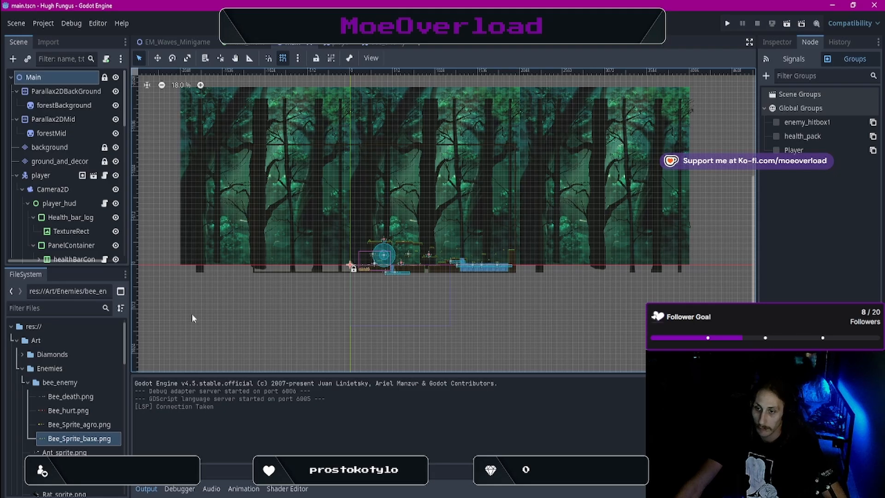
{"action": "scroll", "coordinate": [397, 193], "scroll_direction": "down", "scroll_amount": 4}
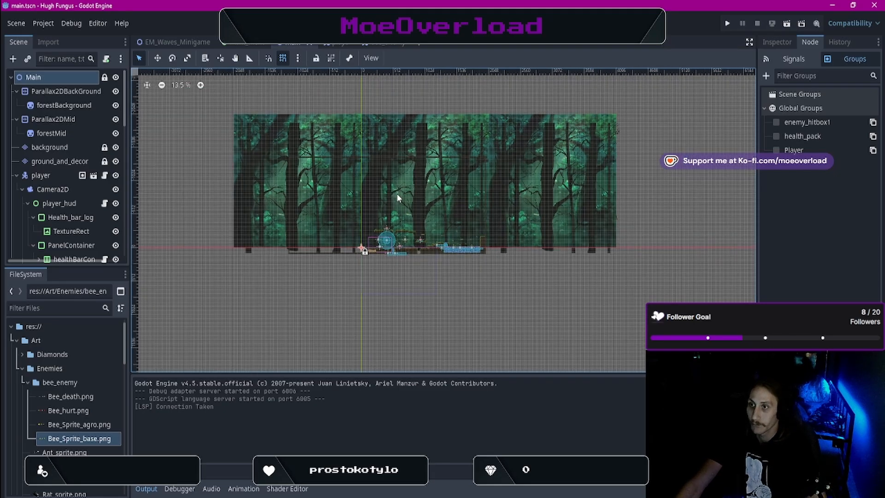
Inspect the empty space above the platforms and the level's far end around the water pool
{"action": "scroll", "coordinate": [367, 227], "scroll_direction": "up", "scroll_amount": 3}
{"action": "scroll", "coordinate": [368, 225], "scroll_direction": "up", "scroll_amount": 2}
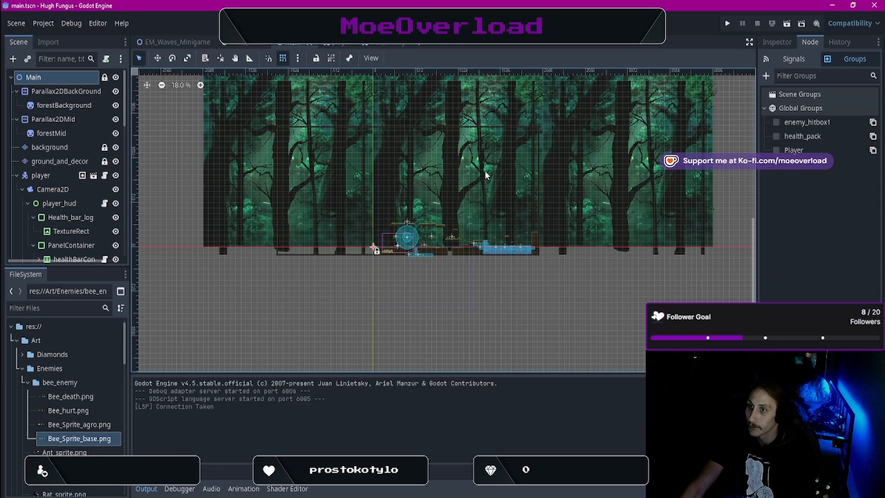
{"action": "scroll", "coordinate": [497, 161], "scroll_direction": "up", "scroll_amount": 8}
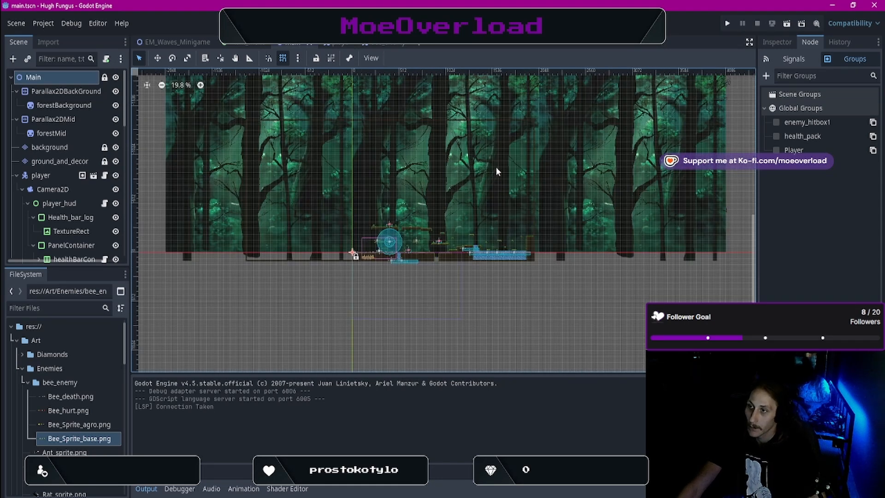
{"action": "scroll", "coordinate": [472, 169], "scroll_direction": "down", "scroll_amount": 5}
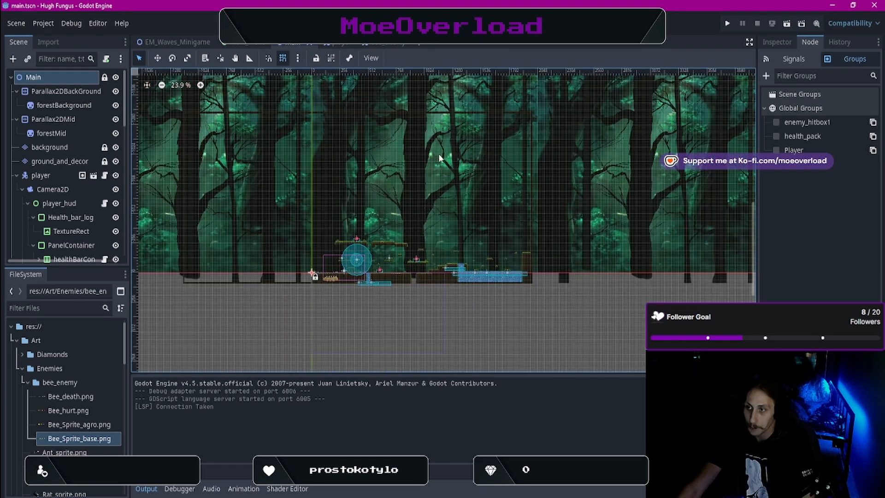
{"action": "scroll", "coordinate": [465, 315], "scroll_direction": "down", "scroll_amount": 5}
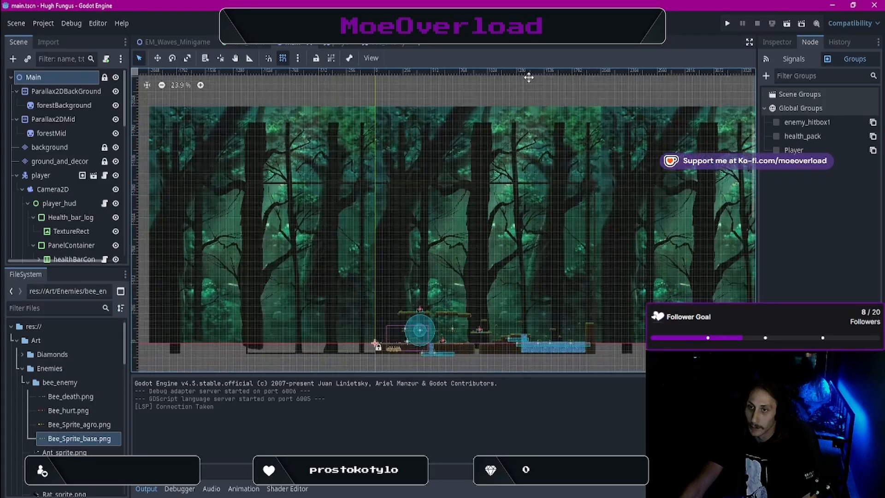
{"action": "scroll", "coordinate": [465, 258], "scroll_direction": "up", "scroll_amount": 6}
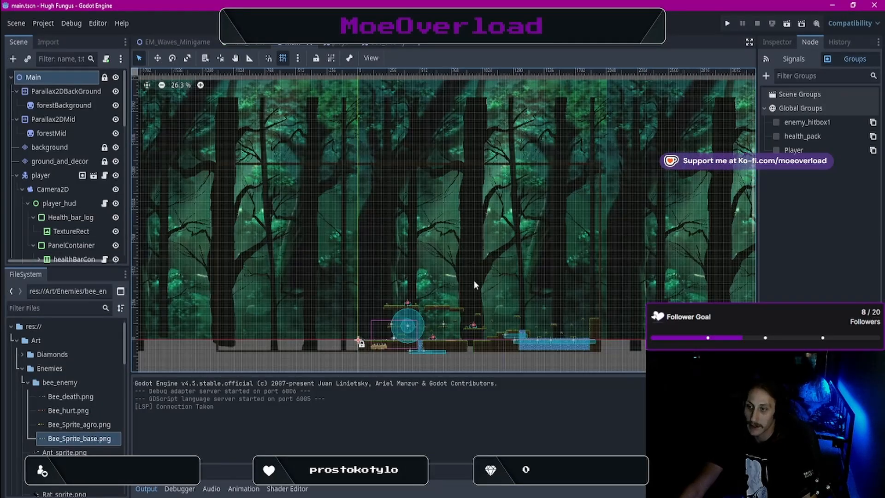
{"action": "scroll", "coordinate": [535, 278], "scroll_direction": "up", "scroll_amount": 8}
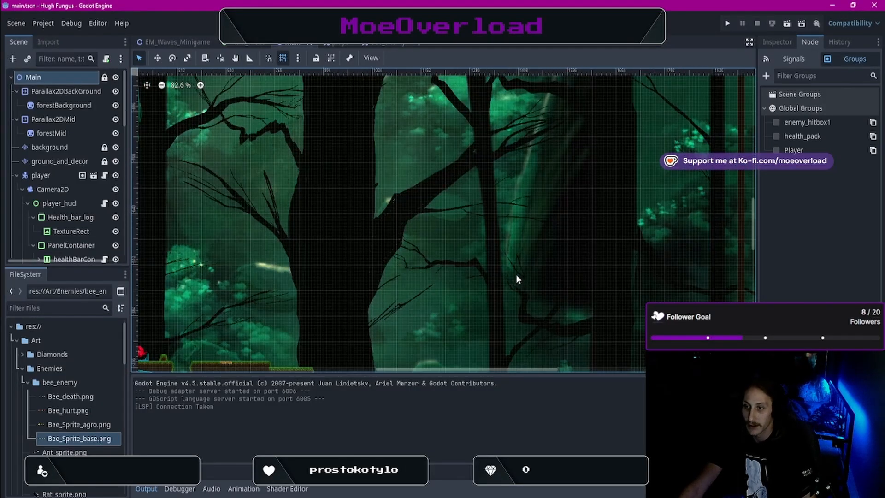
{"action": "scroll", "coordinate": [470, 311], "scroll_direction": "down", "scroll_amount": 3}
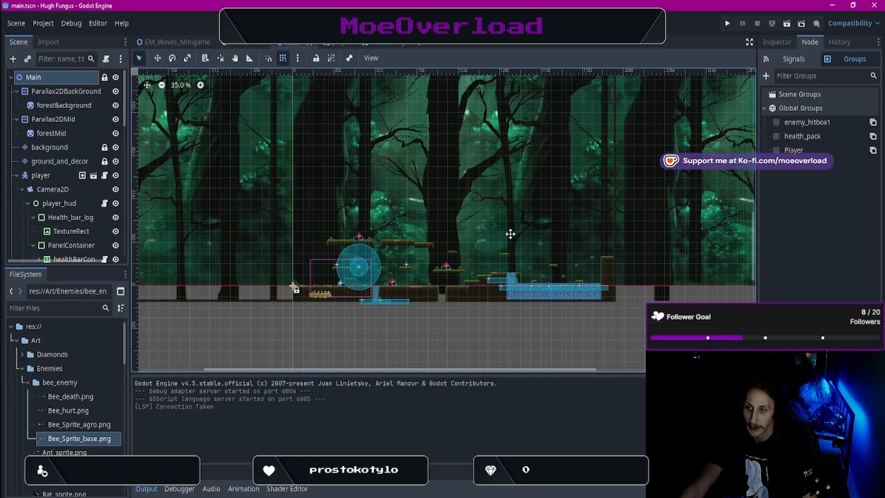
{"action": "middle_click_drag", "start_coordinate": [510, 233], "coordinate": [468, 234]}
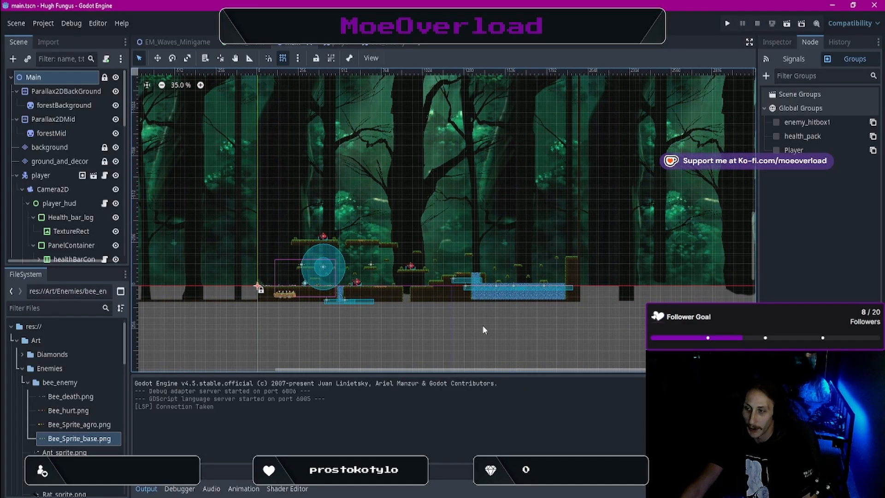
Run the project, start play from the title menu, run past the bee and jump across the waterfall
{"action": "left_click", "coordinate": [727, 23]}
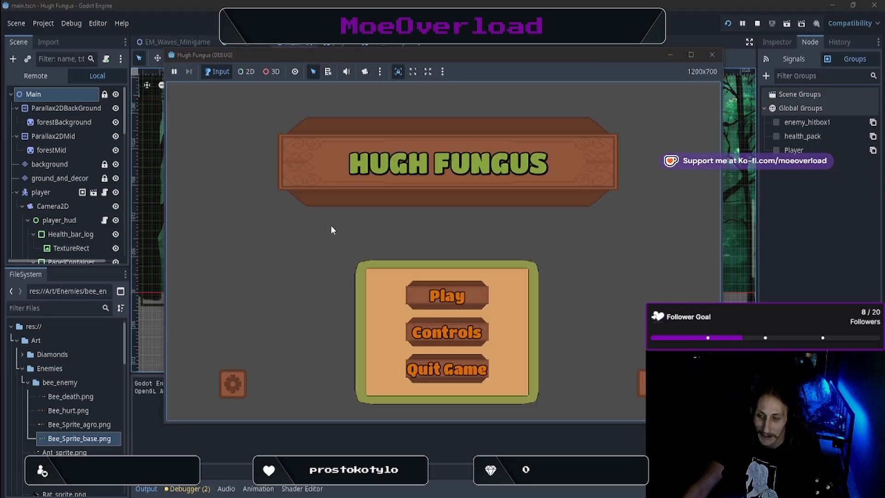
{"action": "left_click", "coordinate": [445, 297]}
{"action": "key", "text": "Right"}
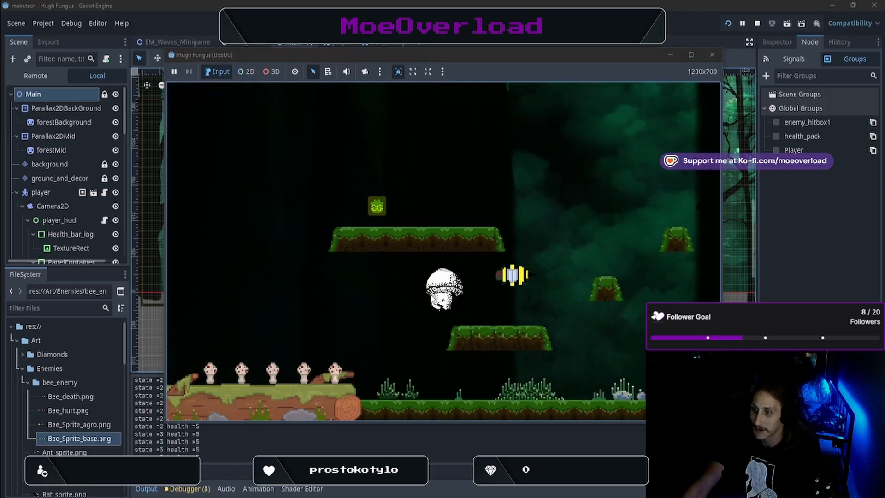
{"action": "key", "text": "Right"}
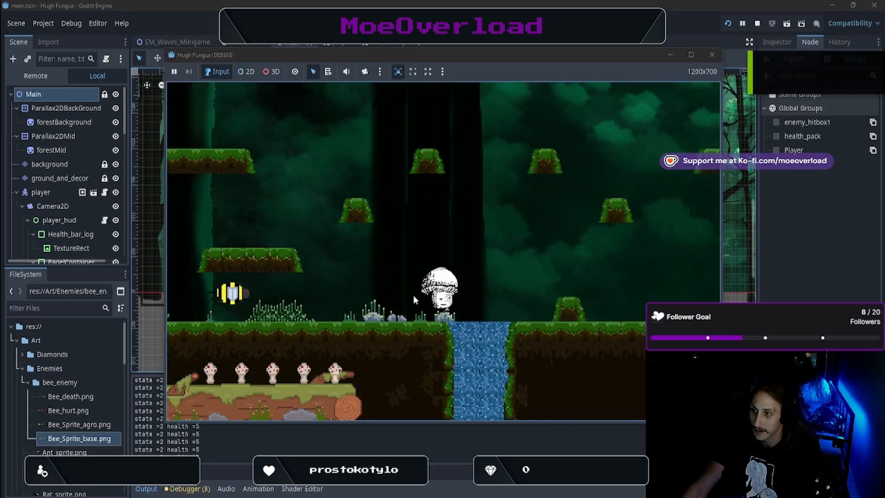
{"action": "key", "text": "space"}
{"action": "key", "text": "Left"}
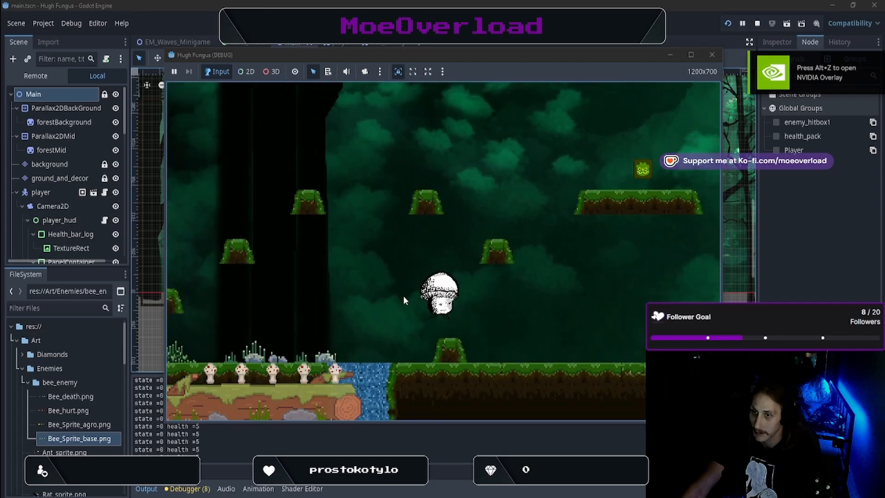
Jump up the small floating platforms past the waterfall and travel beneath the long upper ledge
{"action": "key", "text": "space"}
{"action": "key", "text": "Right"}
{"action": "key", "text": "Left"}
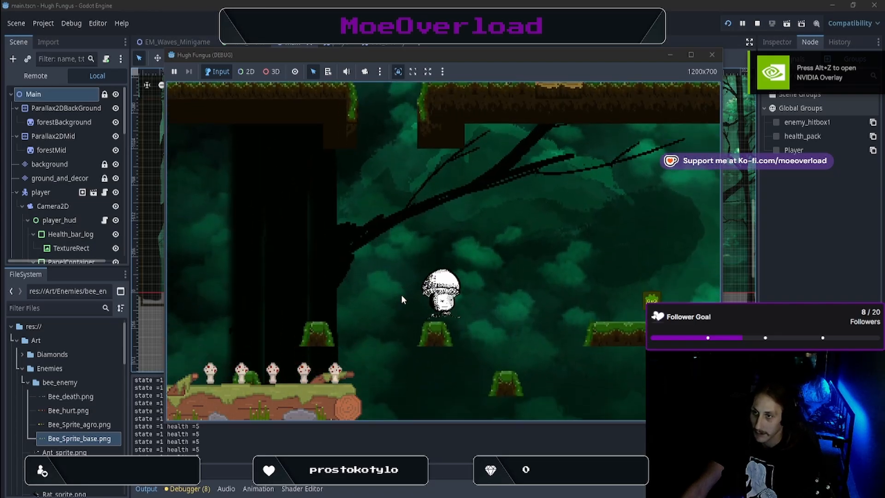
{"action": "key", "text": "Right"}
{"action": "key", "text": "space"}
{"action": "key", "text": "Right"}
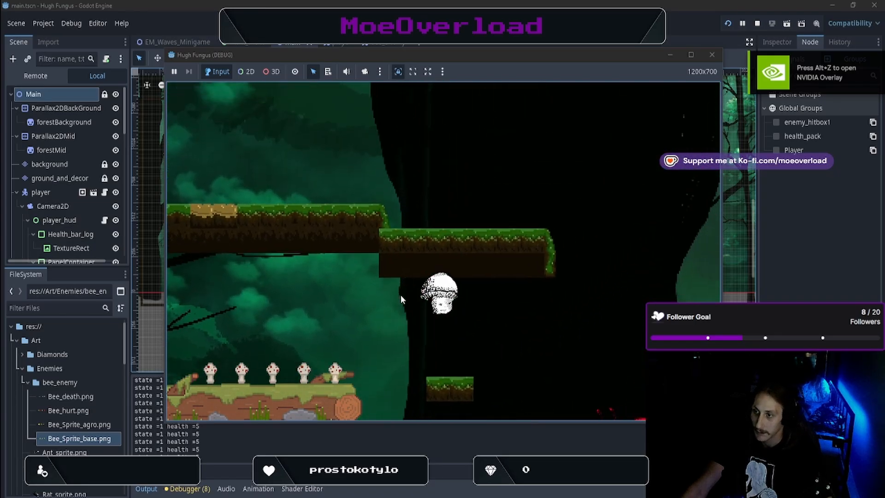
Jump from beneath the upper ledge onto the long floating platform with two grassy mounds
{"action": "key", "text": "space"}
{"action": "key", "text": "Left"}
{"action": "key", "text": "space"}
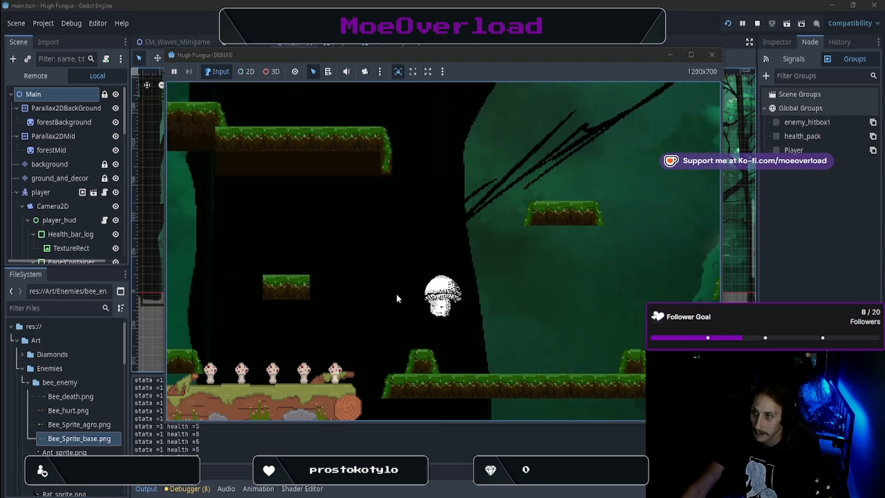
{"action": "key", "text": "Right"}
{"action": "key", "text": "space"}
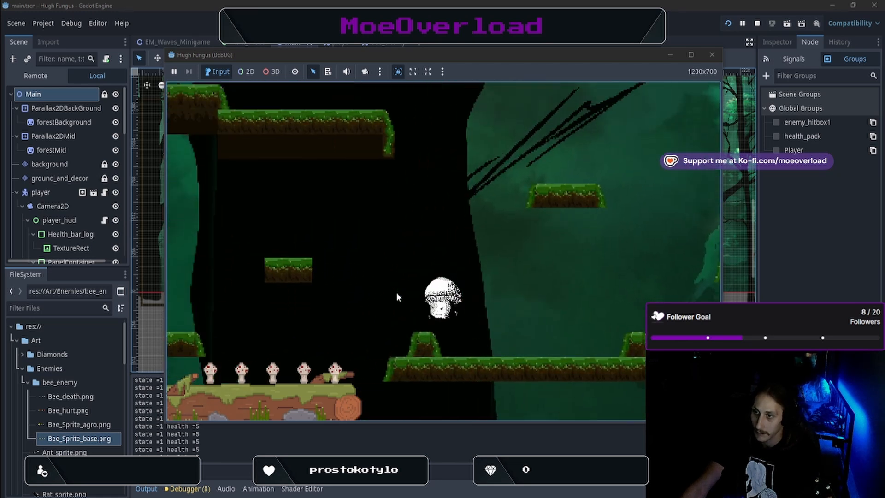
{"action": "key", "text": "Left"}
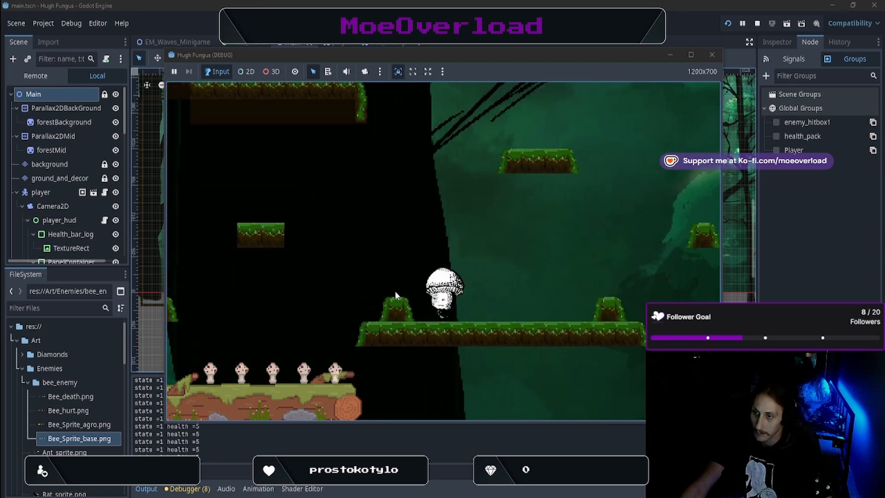
Test short jumps and direction changes beside the first mound on the long floating platform
{"action": "key", "text": "space"}
{"action": "key", "text": "Right"}
{"action": "key", "text": "Left"}
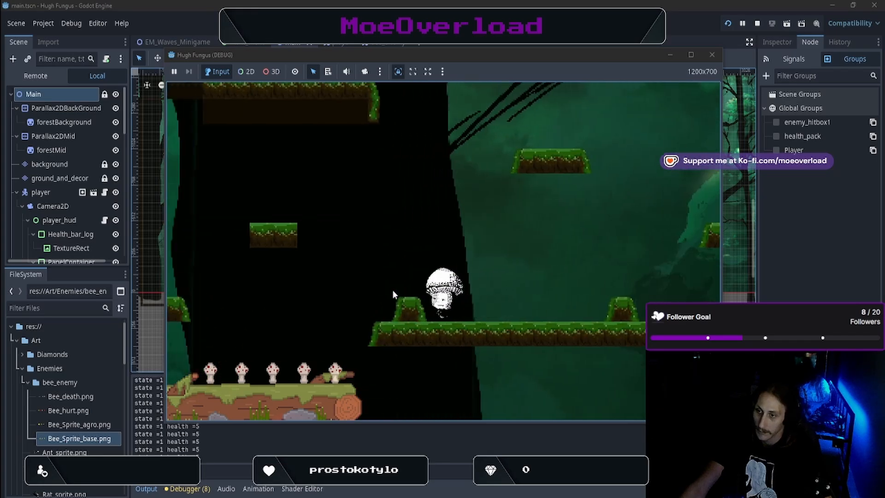
{"action": "key", "text": "space"}
{"action": "key", "text": "Right"}
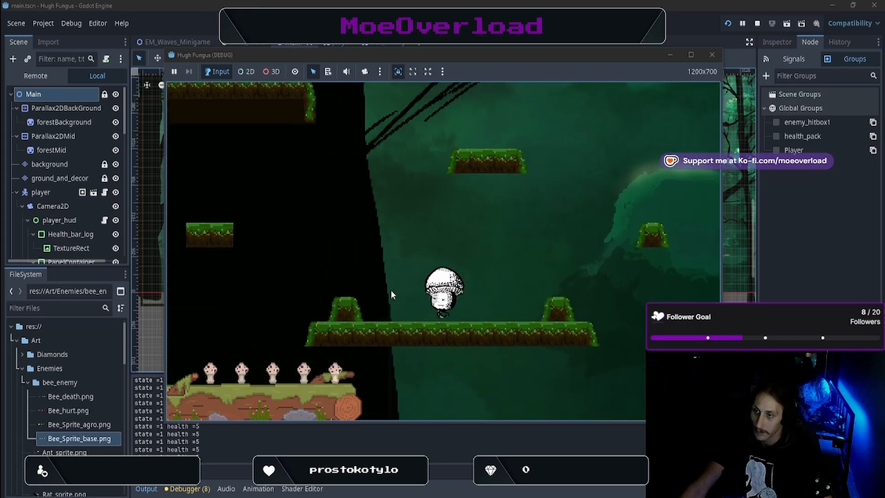
Test high jumps from the first mound in the gap between the upper ledge and the higher floating platform
{"action": "key", "text": "Left"}
{"action": "key", "text": "space"}
{"action": "key", "text": "space"}
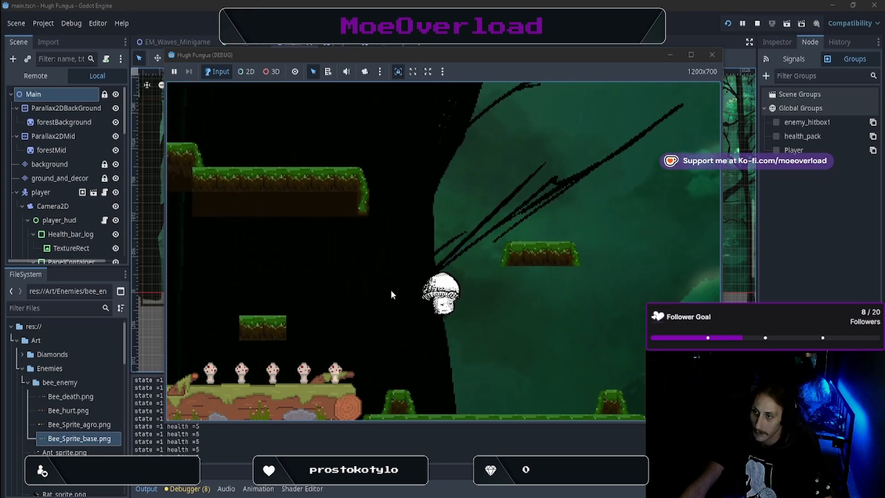
{"action": "key", "text": "Left"}
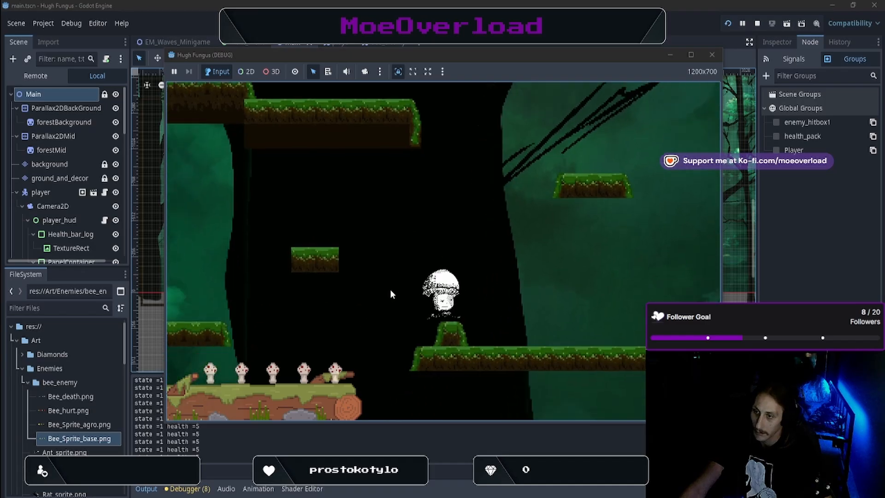
{"action": "key", "text": "space"}
{"action": "key", "text": "Right"}
{"action": "key", "text": "Left"}
{"action": "key", "text": "space"}
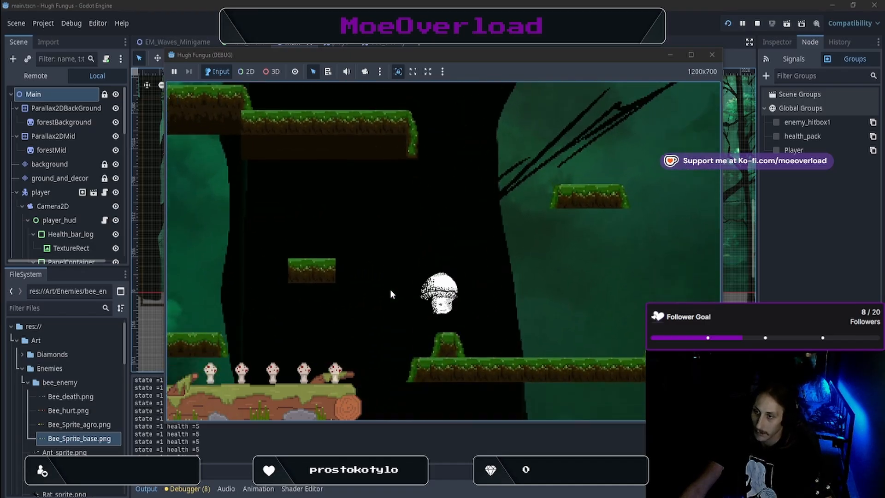
Try to reach the higher floating platform by jumping from the first mound on the long floating platform
{"action": "key", "text": "space"}
{"action": "key", "text": "Right"}
{"action": "key", "text": "Left"}
{"action": "key", "text": "space"}
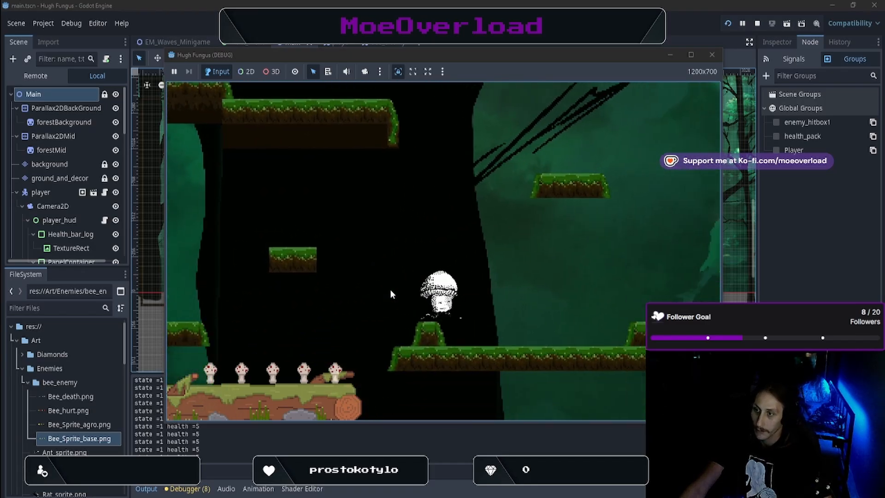
{"action": "key", "text": "space"}
{"action": "key", "text": "Right"}
{"action": "key", "text": "Left"}
{"action": "key", "text": "space"}
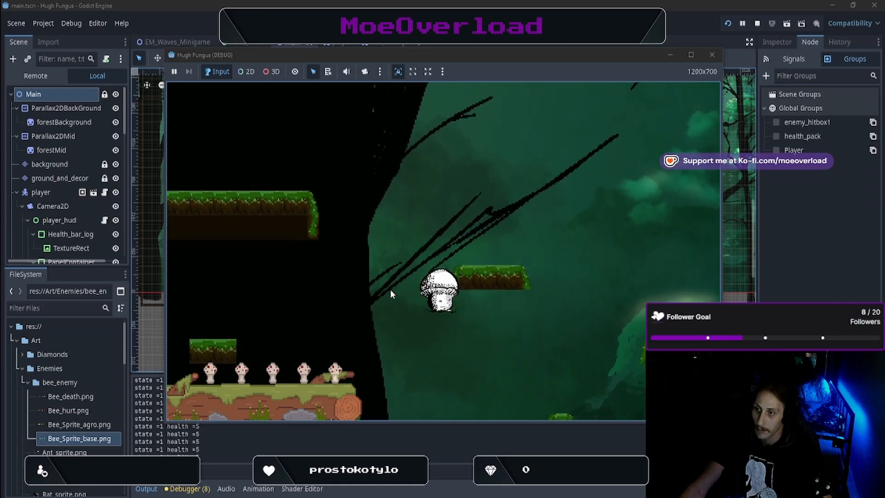
Retry the jump below the higher floating platform with a change of direction, and close the running game
{"action": "key", "text": "Left"}
{"action": "key", "text": "space"}
{"action": "key", "text": "Right"}
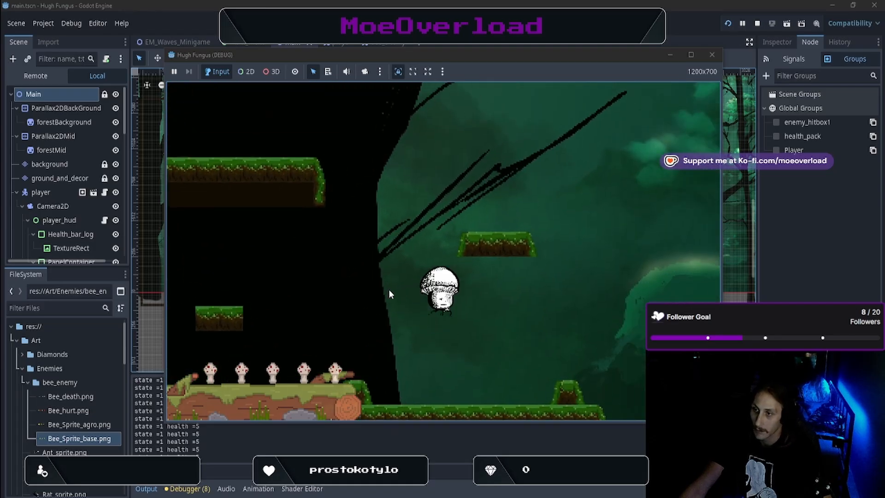
{"action": "left_click", "coordinate": [711, 55]}
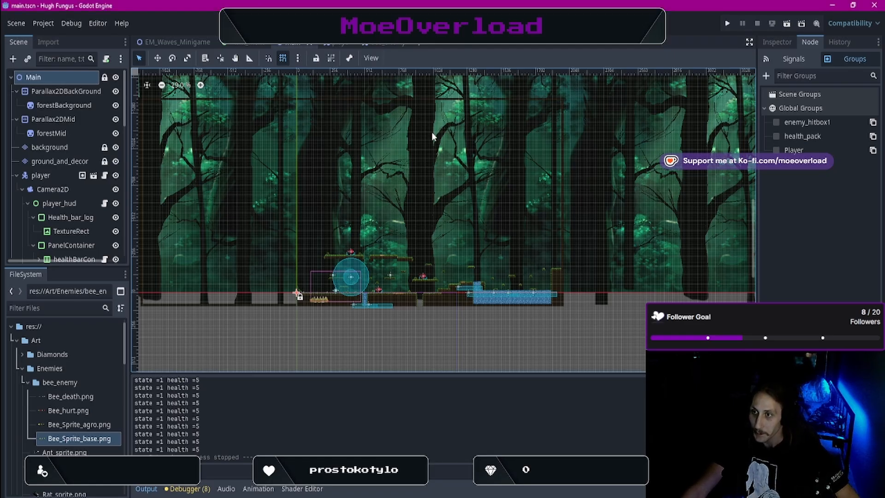
Run the project again, start a new game and engage the bee near the first low floating platform
{"action": "left_click", "coordinate": [726, 24]}
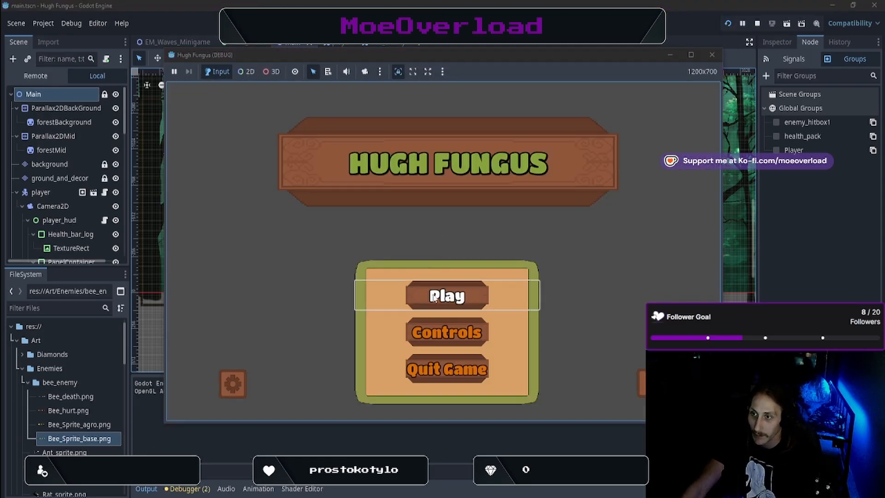
{"action": "left_click", "coordinate": [434, 299]}
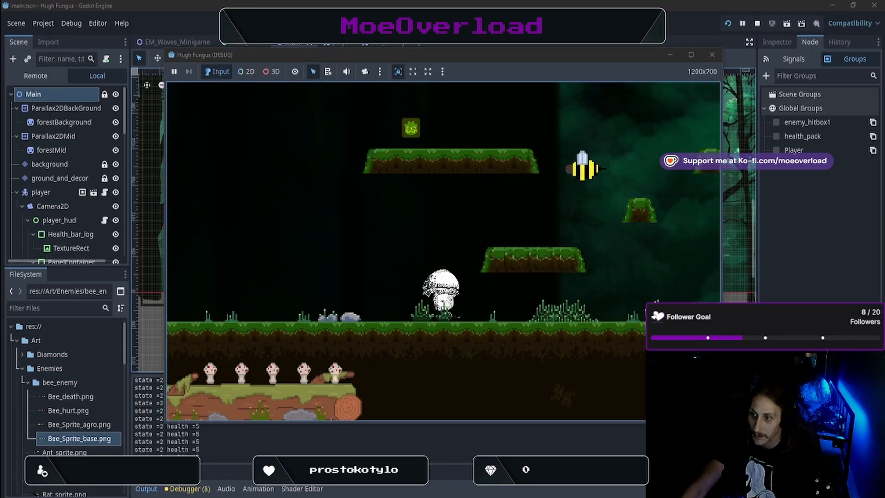
{"action": "key", "text": "a"}
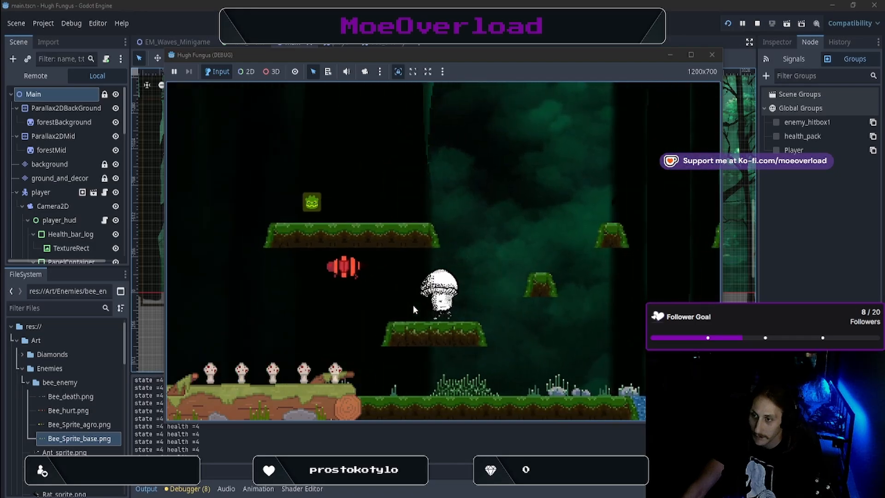
Jump across the small floating platforms and travel beneath the upper ledge to the long platform with two mounds
{"action": "key", "text": "space"}
{"action": "key", "text": "d"}
{"action": "key", "text": "a"}
{"action": "key", "text": "space"}
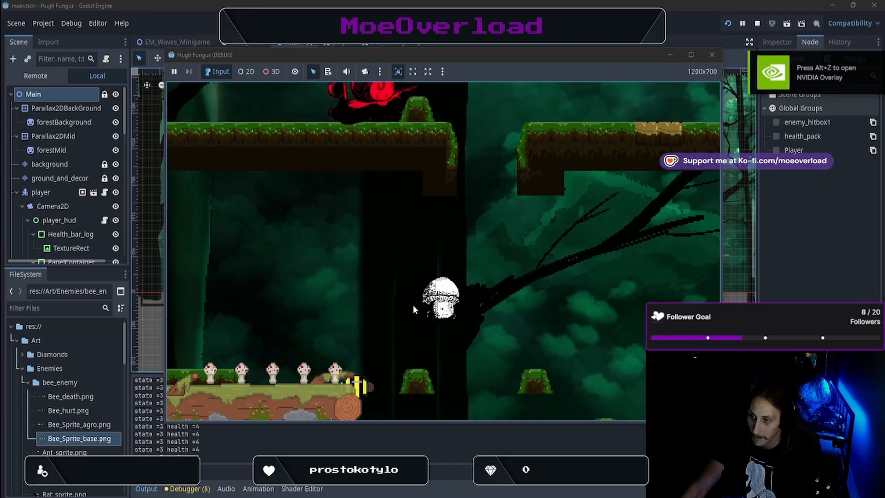
{"action": "key", "text": "d"}
{"action": "key", "text": "space"}
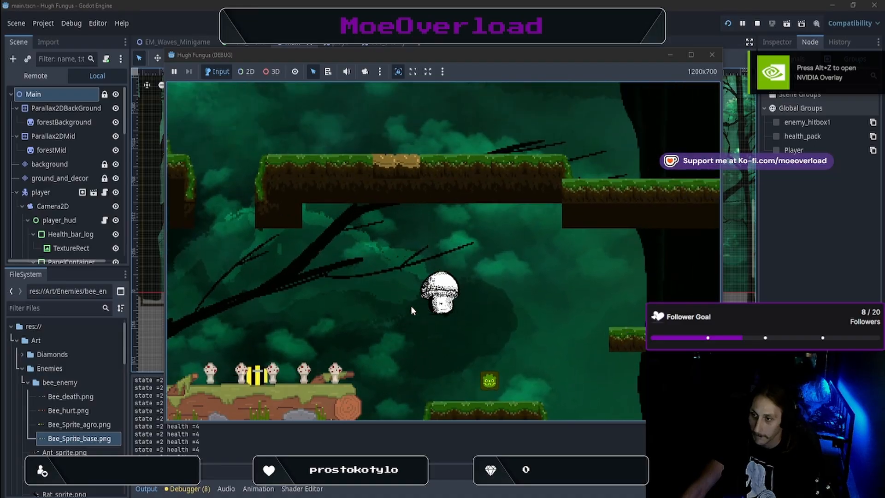
{"action": "key", "text": "d"}
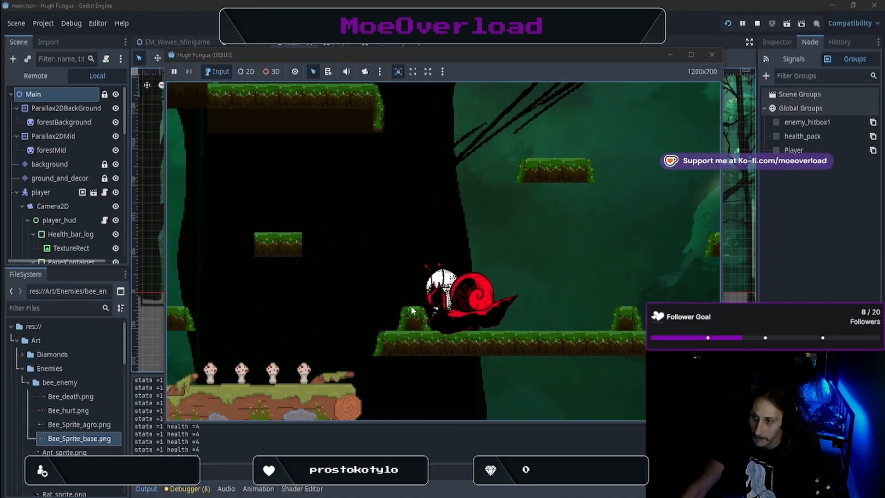
Dodge the red snail beside the first mound and jump toward the higher floating platform
{"action": "key", "text": "space"}
{"action": "key", "text": "a"}
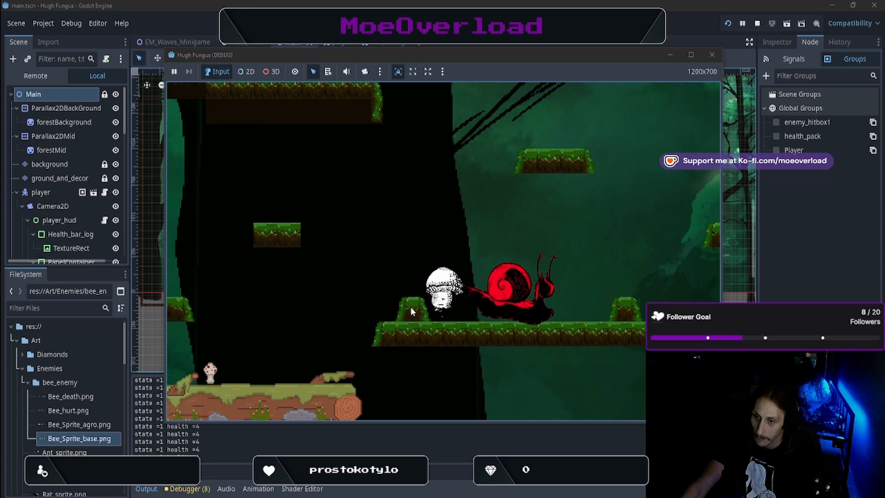
{"action": "key", "text": "space"}
{"action": "key", "text": "space"}
{"action": "key", "text": "a"}
{"action": "key", "text": "d"}
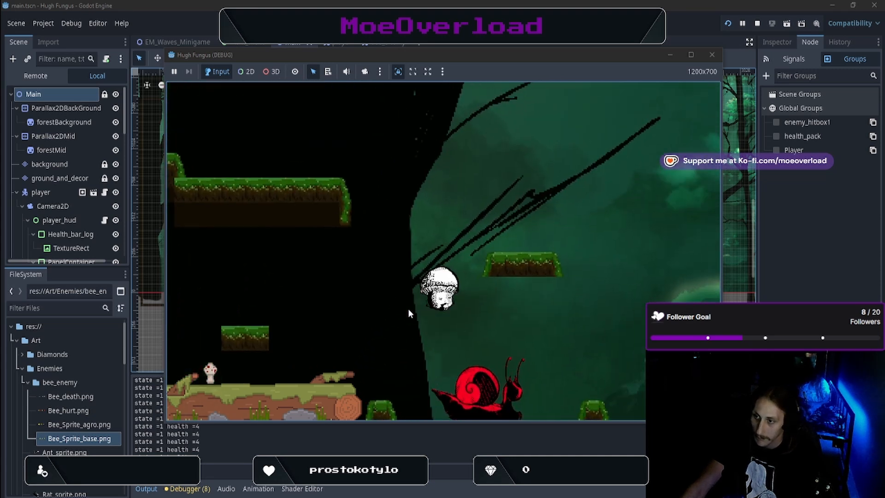
Test more jumps between the upper ledge and the higher floating platform, and restart the level from the death screen
{"action": "key", "text": "space"}
{"action": "key", "text": "a"}
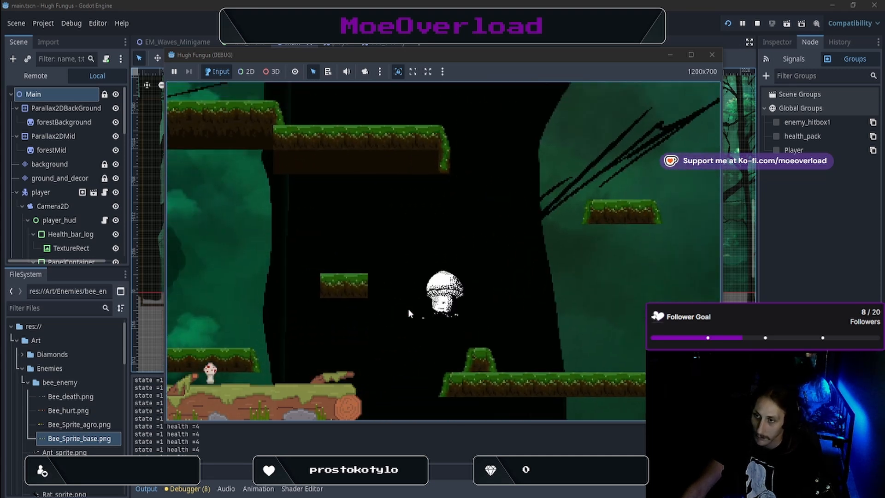
{"action": "key", "text": "d"}
{"action": "key", "text": "space"}
{"action": "key", "text": "a"}
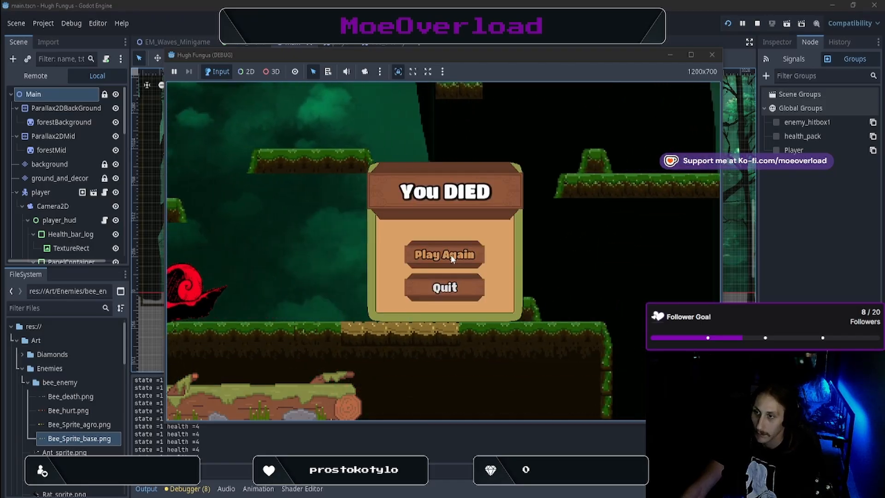
{"action": "left_click", "coordinate": [447, 256]}
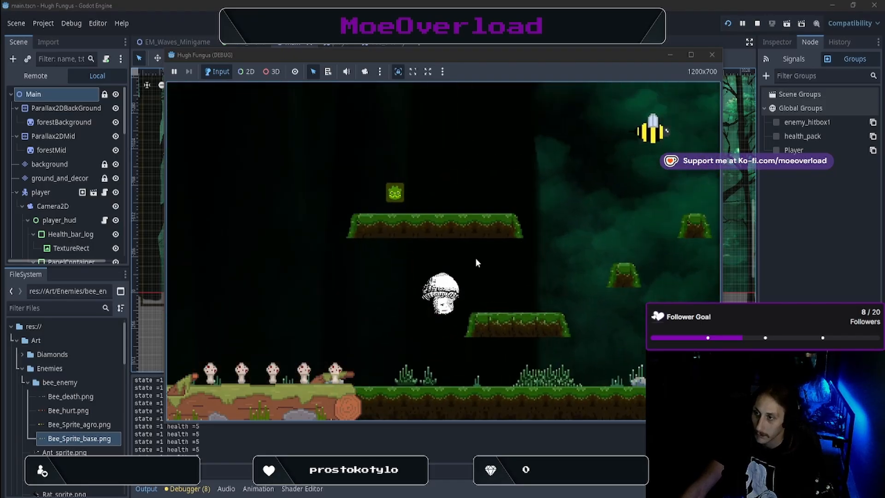
Playtest the bee enemy by jumping the mushroom onto it among the floating platforms and dropping back to the ground
{"action": "key", "text": "d"}
{"action": "key", "text": "space"}
{"action": "key", "text": "a"}
{"action": "key", "text": "d"}
{"action": "key", "text": "space"}
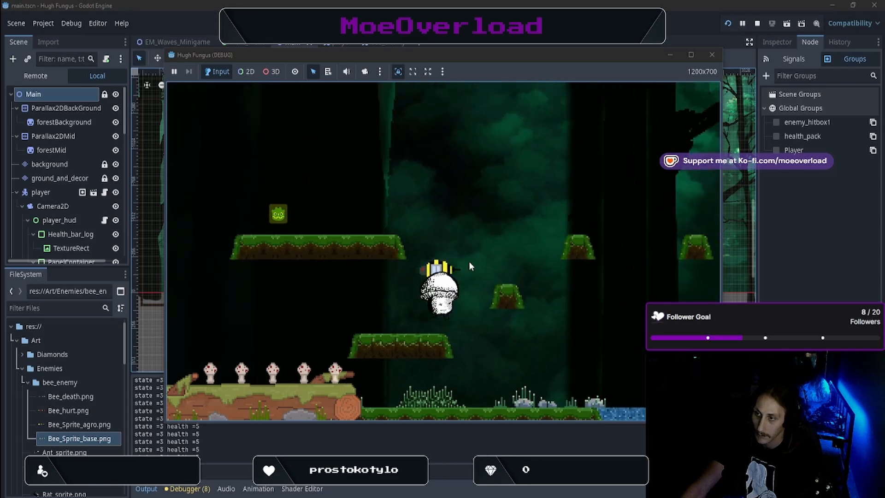
{"action": "key", "text": "a"}
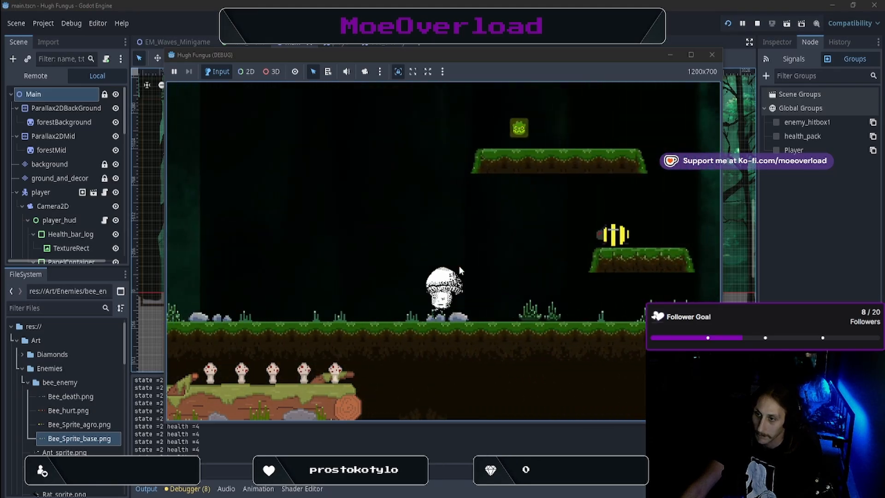
Lure the bee along the ground toward the start of the level and jump the mushroom over it
{"action": "key", "text": "a"}
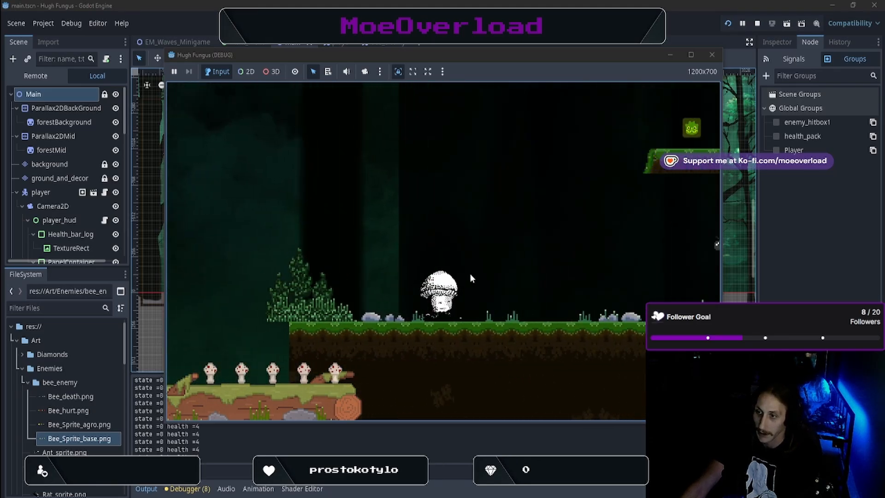
{"action": "key", "text": "d"}
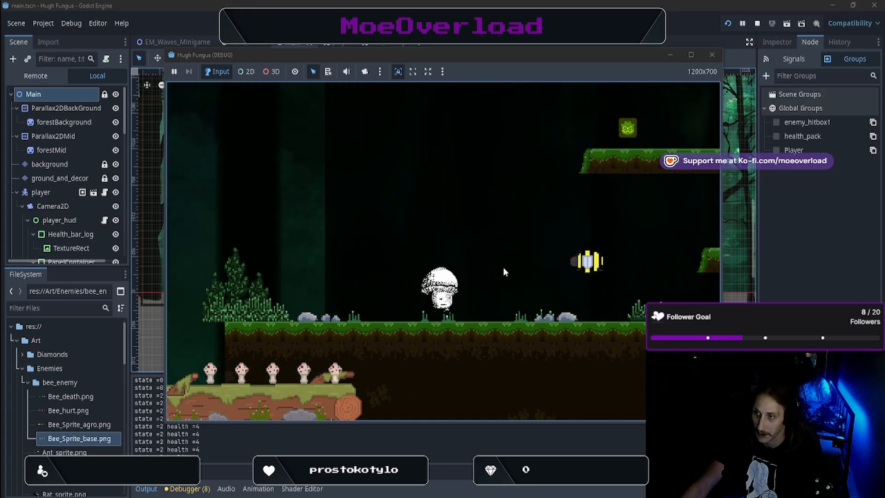
{"action": "key", "text": "a"}
{"action": "key", "text": "d"}
{"action": "key", "text": "space"}
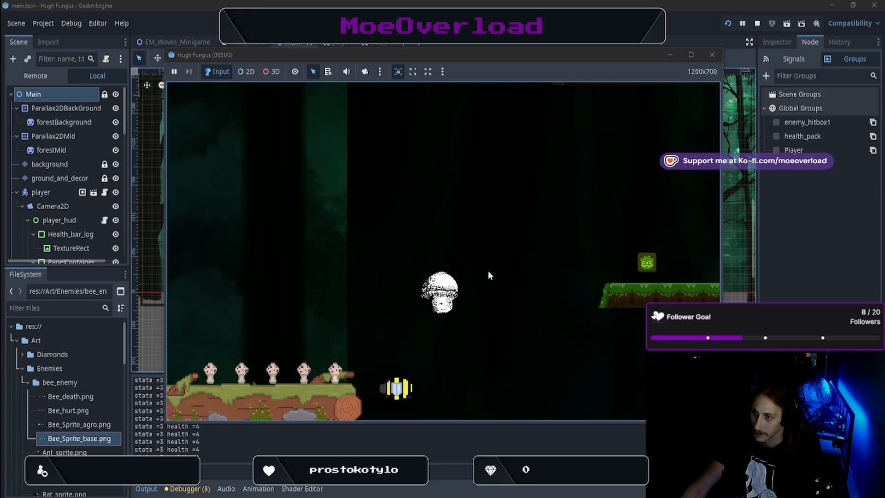
Jump the mushroom up to the long floating platform, collect the green pickup and return to the ground
{"action": "key", "text": "d"}
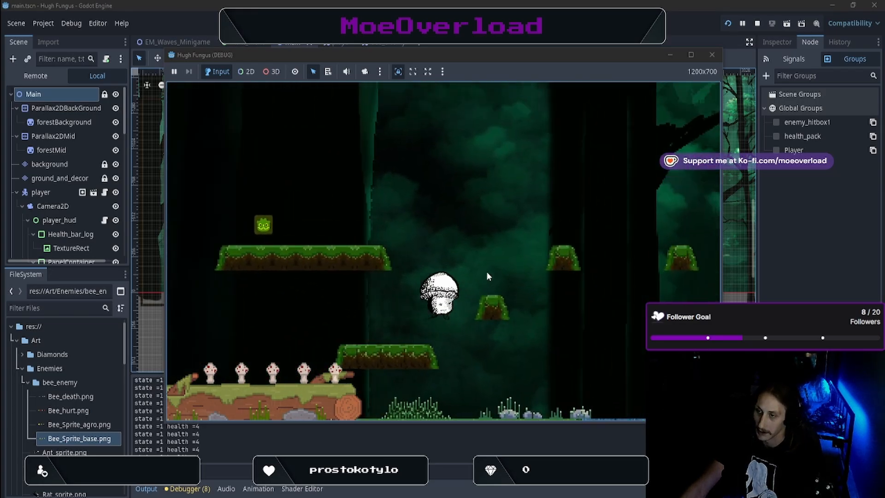
{"action": "key", "text": "space"}
{"action": "key", "text": "d"}
{"action": "key", "text": "a"}
{"action": "key", "text": "space"}
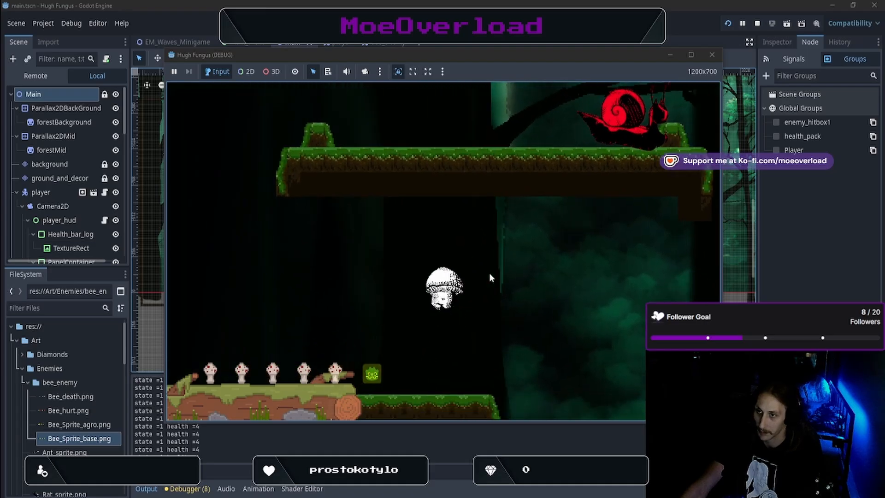
{"action": "key", "text": "d"}
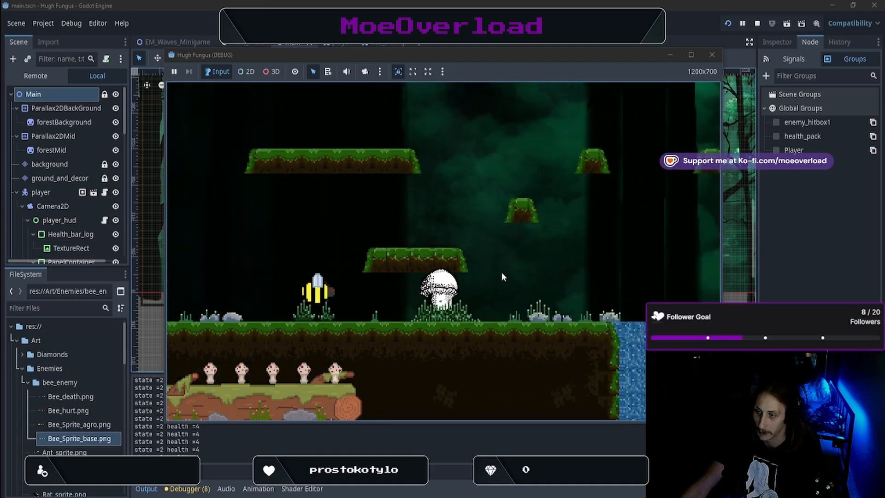
Take the mushroom across the water gap and jump against the red snail on the far bank
{"action": "key", "text": "d"}
{"action": "key", "text": "space"}
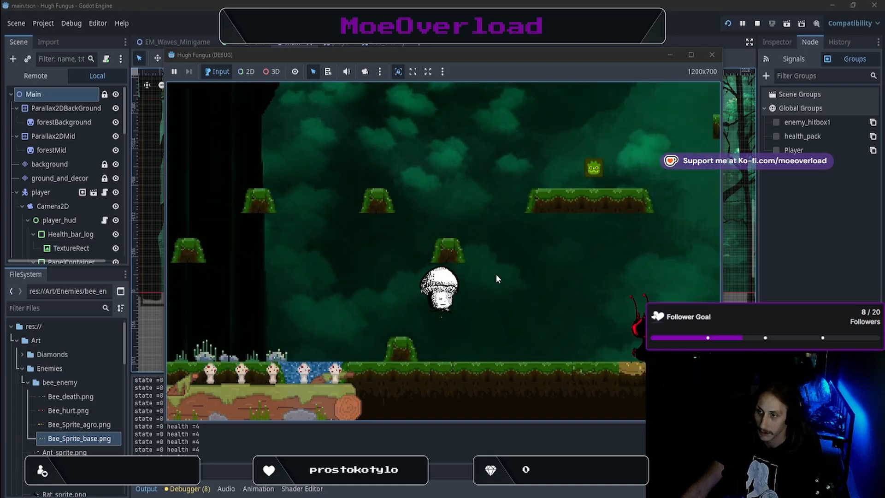
{"action": "key", "text": "a"}
{"action": "key", "text": "space"}
{"action": "key", "text": "d"}
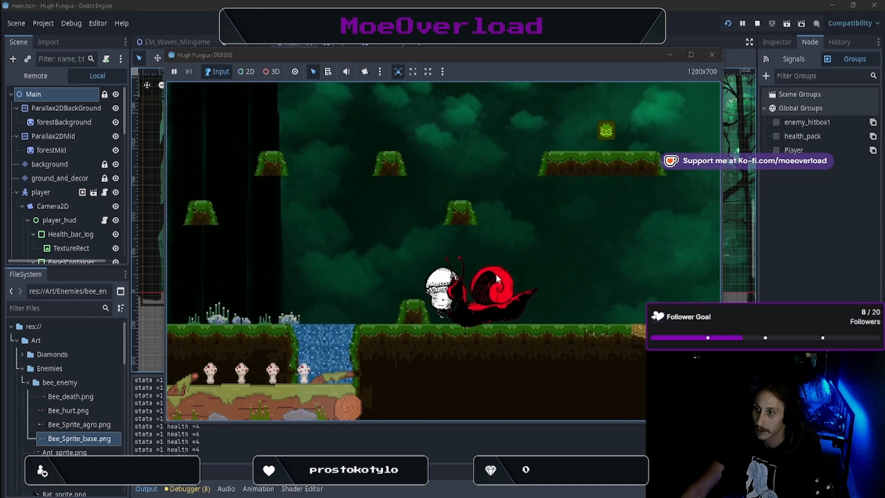
{"action": "key", "text": "space"}
{"action": "key", "text": "a"}
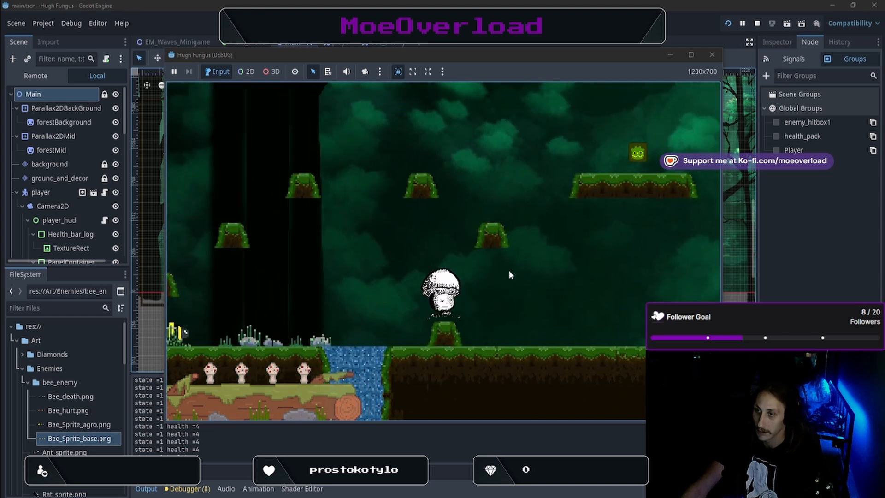
Climb the small floating blocks beyond the water and collect the green pickup on the wider platform
{"action": "key", "text": "space"}
{"action": "key", "text": "space"}
{"action": "key", "text": "space"}
{"action": "key", "text": "d"}
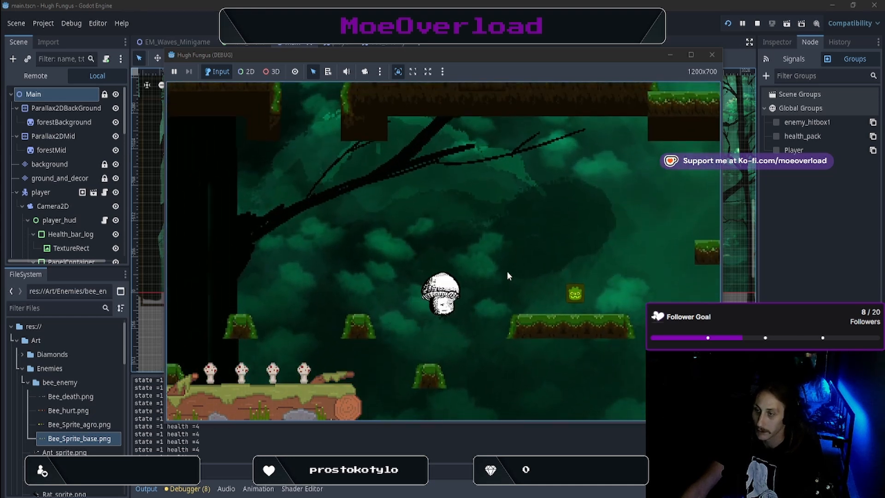
{"action": "key", "text": "space"}
{"action": "key", "text": "d"}
{"action": "key", "text": "a"}
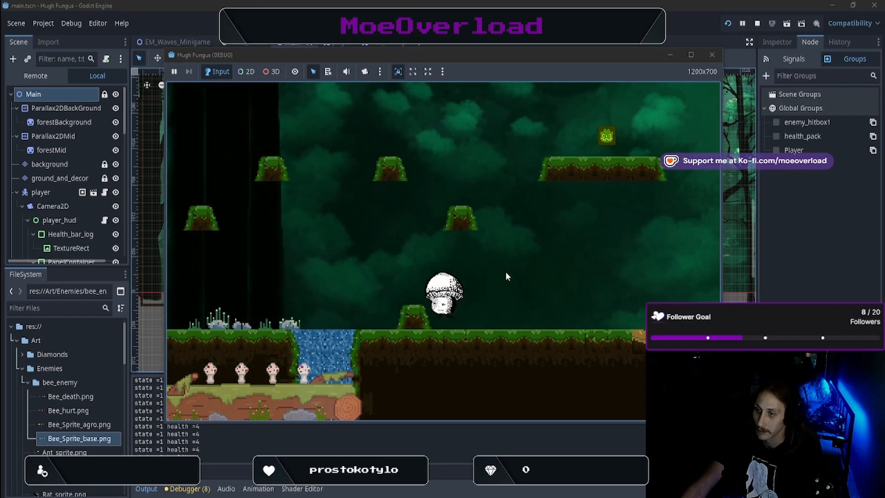
{"action": "key", "text": "space"}
{"action": "key", "text": "space"}
{"action": "key", "text": "space"}
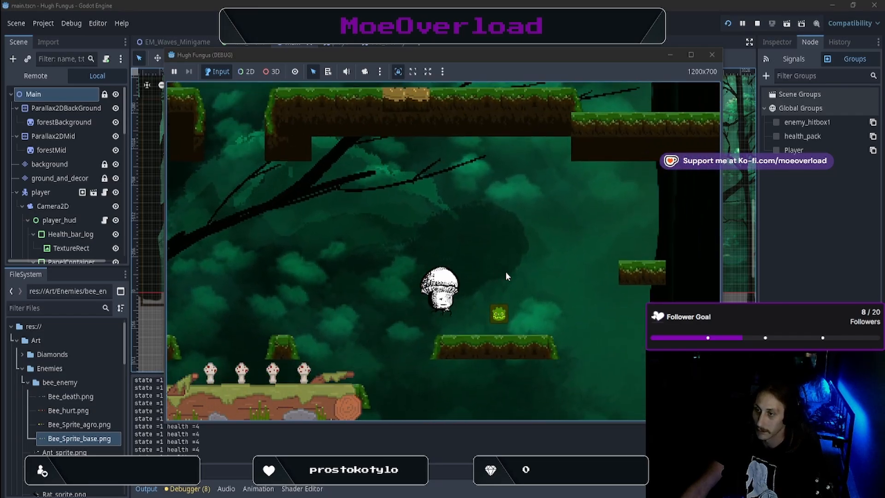
{"action": "key", "text": "d"}
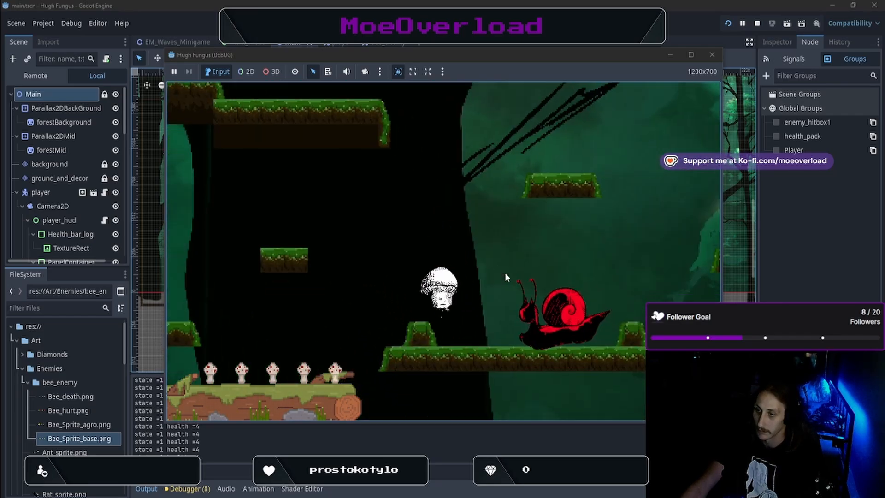
Tackle the red snail on the ledge with two humps and climb over the floating platform toward the upper walkway
{"action": "key", "text": "d"}
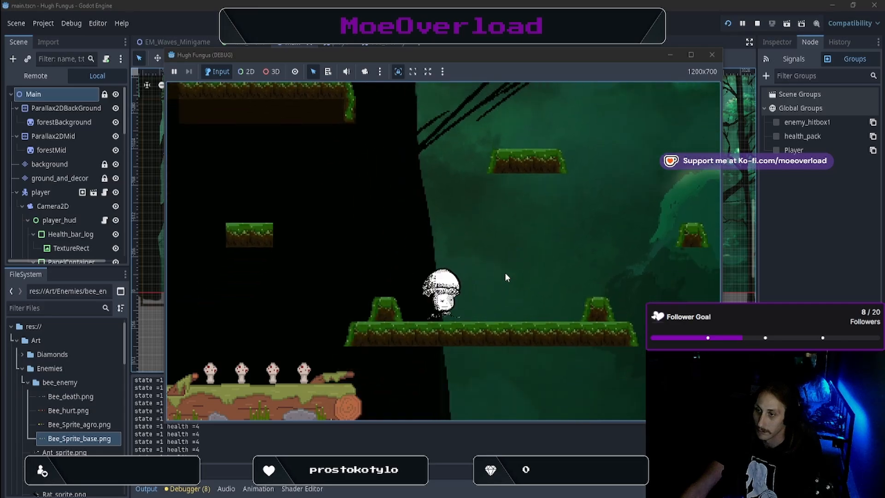
{"action": "key", "text": "space"}
{"action": "key", "text": "space"}
{"action": "key", "text": "space"}
{"action": "key", "text": "a"}
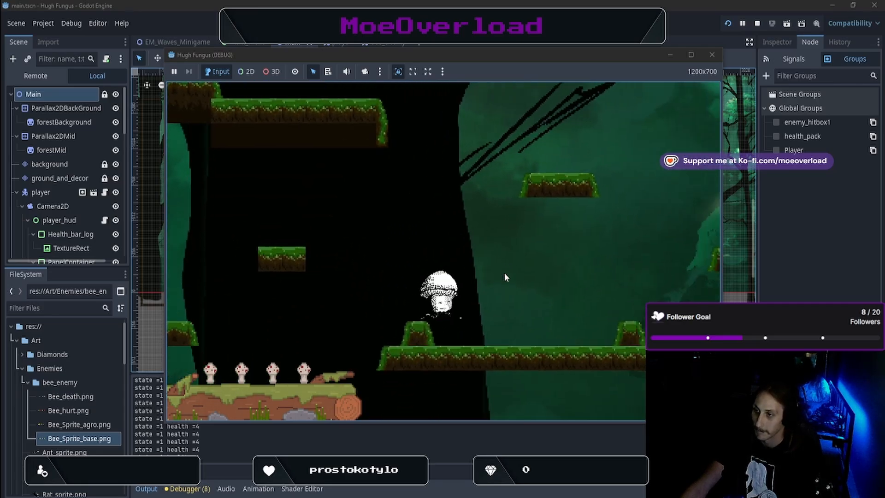
{"action": "key", "text": "d"}
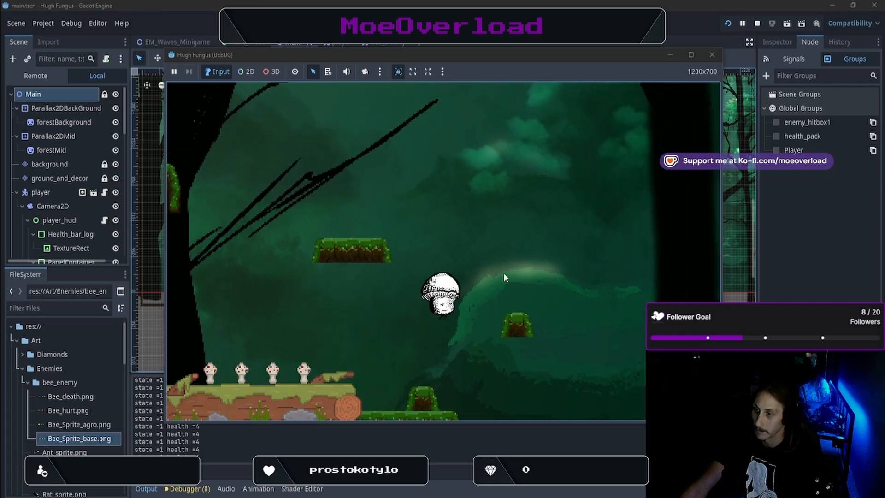
{"action": "key", "text": "a"}
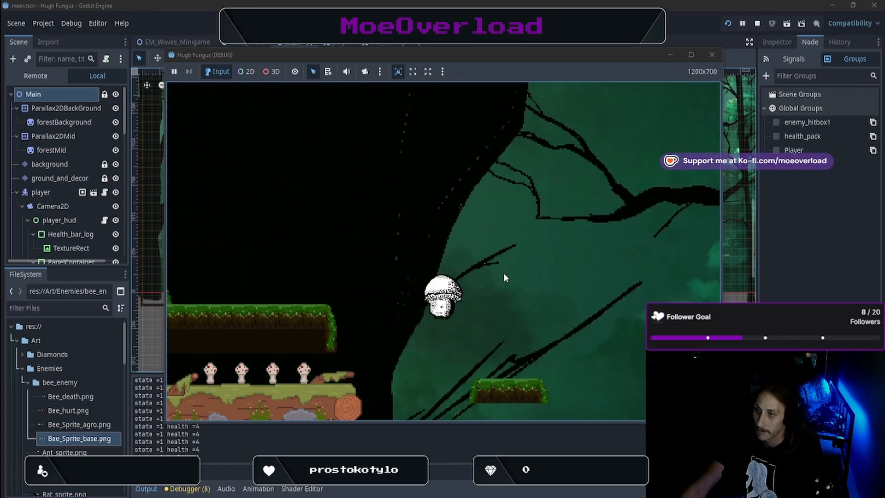
Run the mushroom back along the upper walkway and take out the snail between the humps
{"action": "key", "text": "a"}
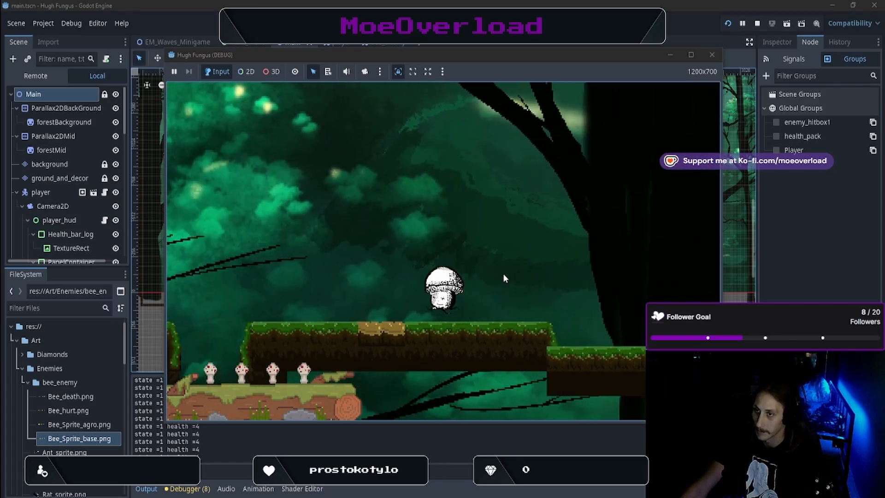
{"action": "key", "text": "a"}
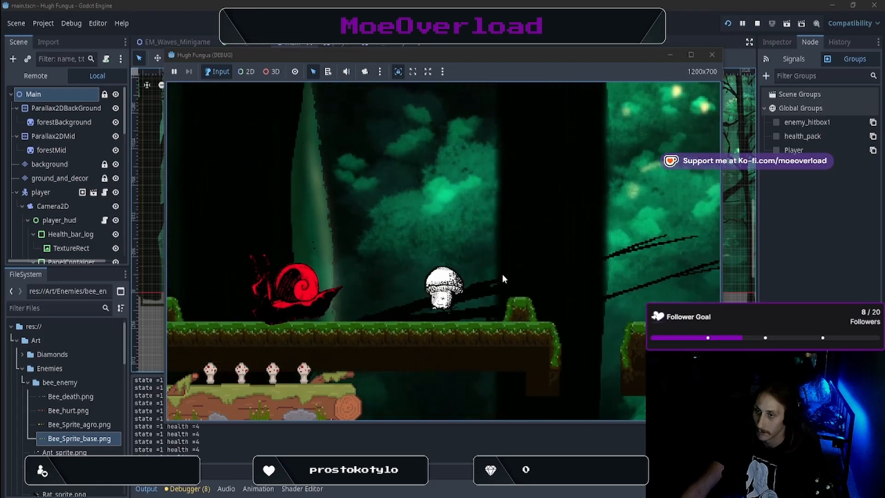
{"action": "key", "text": "a"}
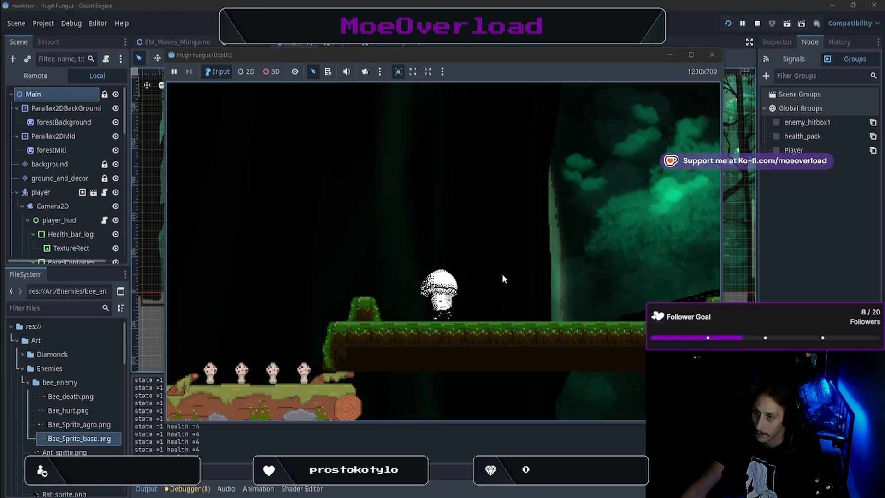
{"action": "key", "text": "a"}
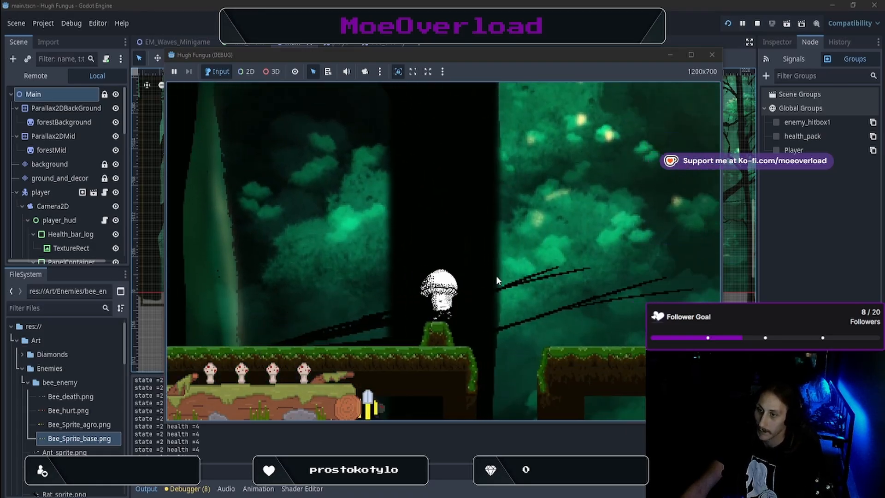
Hop back and forth at the gap in the upper walkway to test the bee's tracking from below, and drop to the ground
{"action": "key", "text": "d"}
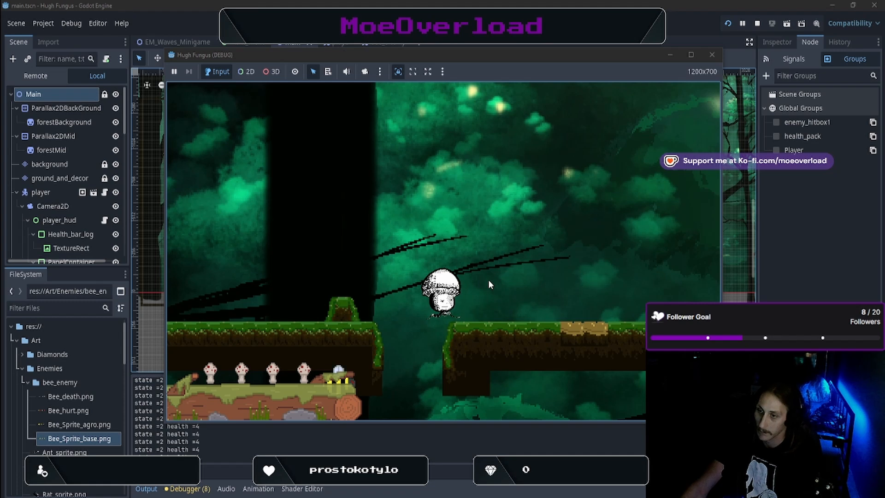
{"action": "key", "text": "a"}
{"action": "key", "text": "space"}
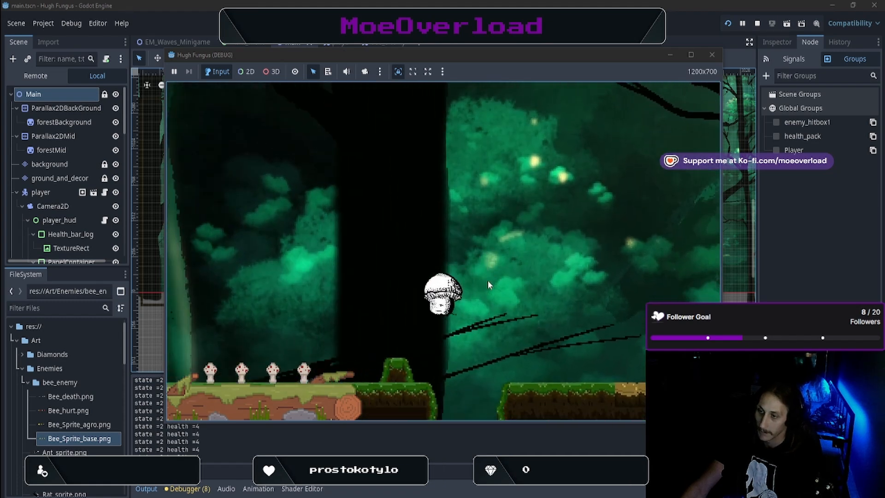
{"action": "key", "text": "space"}
{"action": "key", "text": "d"}
{"action": "key", "text": "a"}
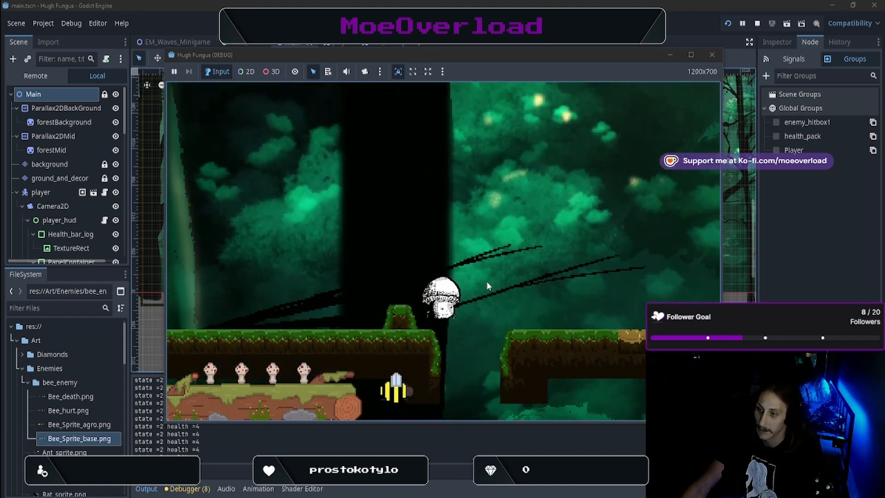
{"action": "key", "text": "a"}
{"action": "key", "text": "d"}
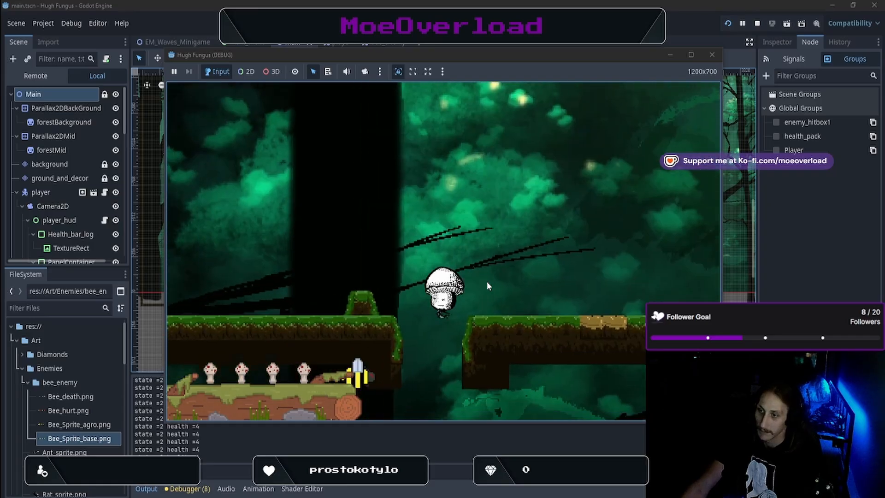
{"action": "key", "text": "a"}
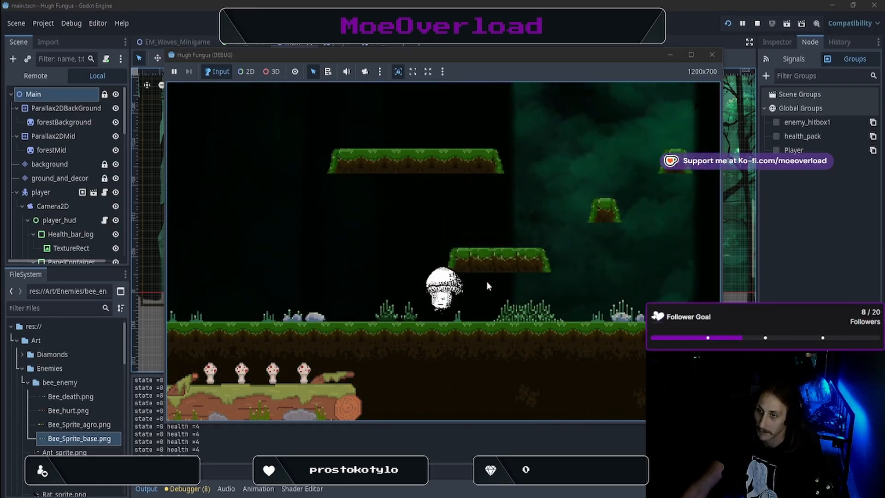
Climb onto the long floating platform and jump the mushroom onto the approaching bee
{"action": "key", "text": "space"}
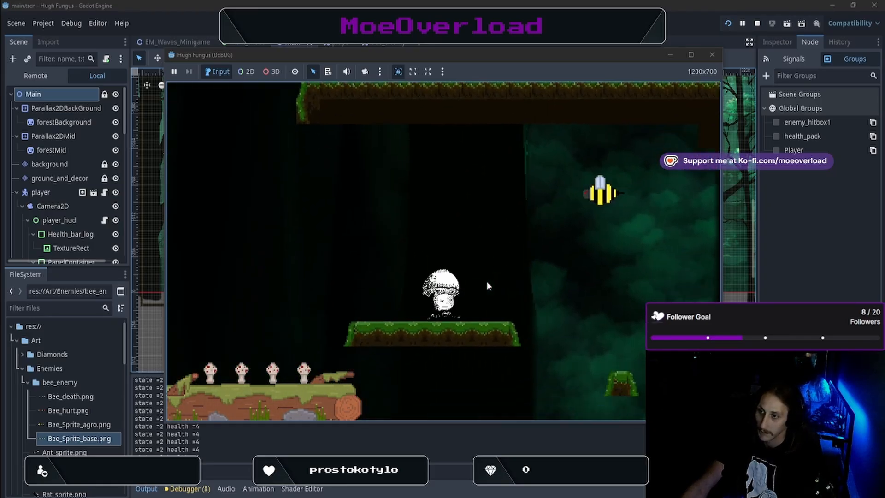
{"action": "key", "text": "space"}
{"action": "key", "text": "d"}
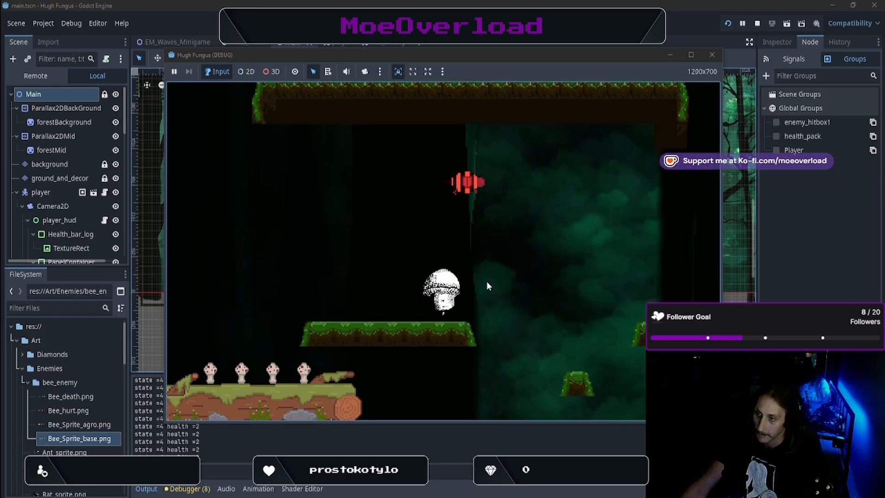
Drop down from the long platform and jump back up toward the small blocks to hit the bee again
{"action": "key", "text": "a"}
{"action": "key", "text": "d"}
{"action": "key", "text": "space"}
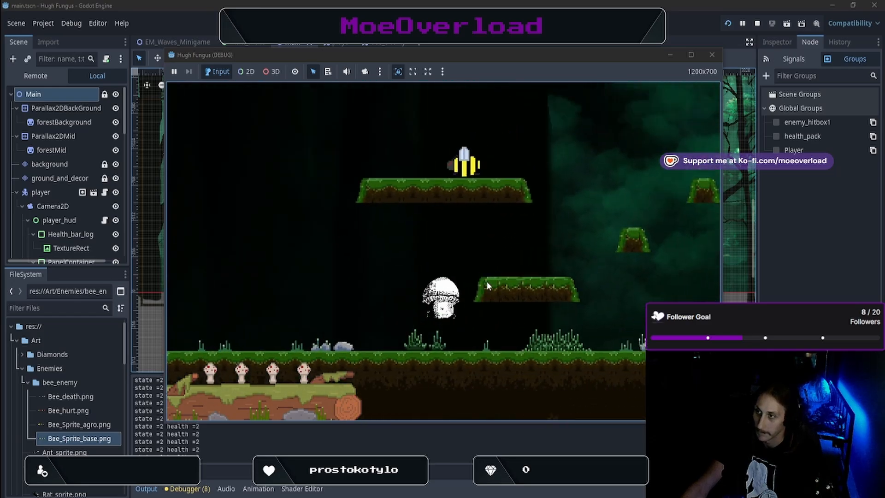
{"action": "key", "text": "space"}
{"action": "key", "text": "d"}
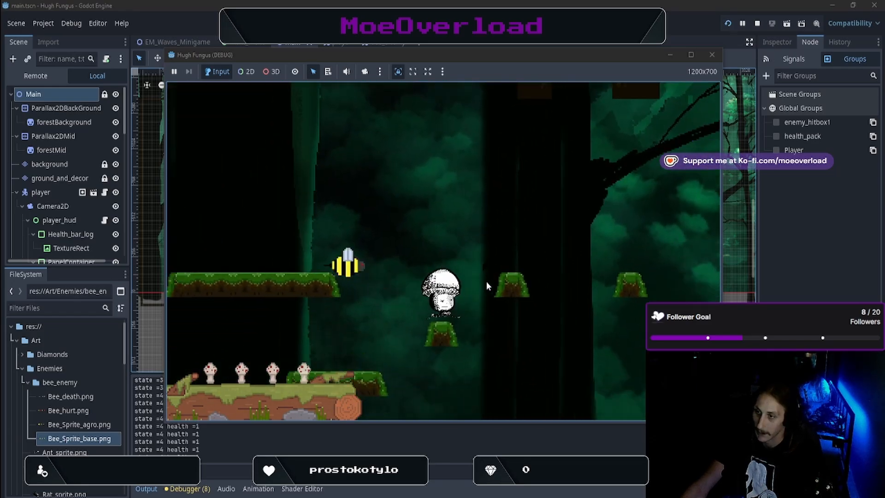
Lead the bee back over the grassy ground and jump onto it for the final hit to test its death state
{"action": "key", "text": "space"}
{"action": "key", "text": "a"}
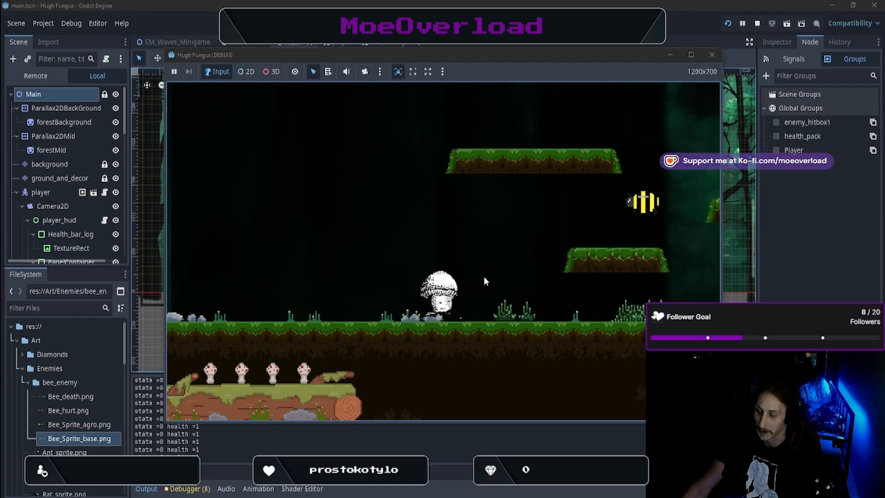
{"action": "key", "text": "d"}
{"action": "key", "text": "space"}
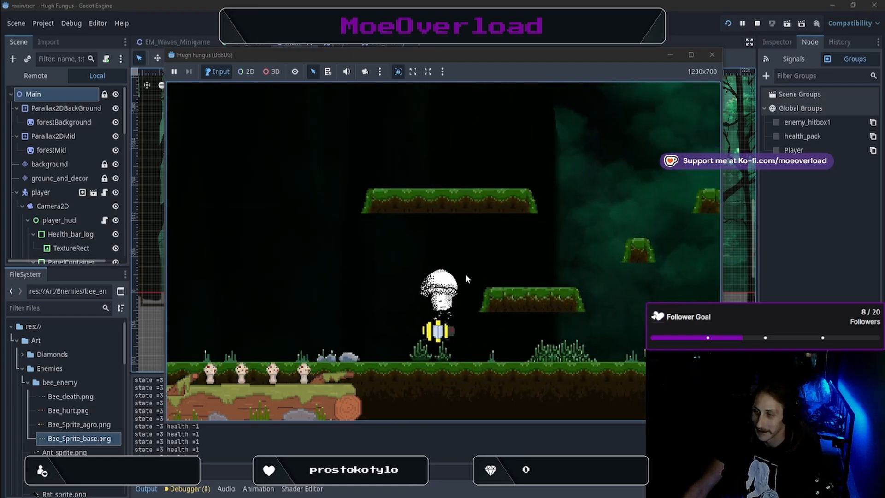
{"action": "key", "text": "d"}
{"action": "key", "text": "a"}
{"action": "key", "text": "space"}
{"action": "key", "text": "d"}
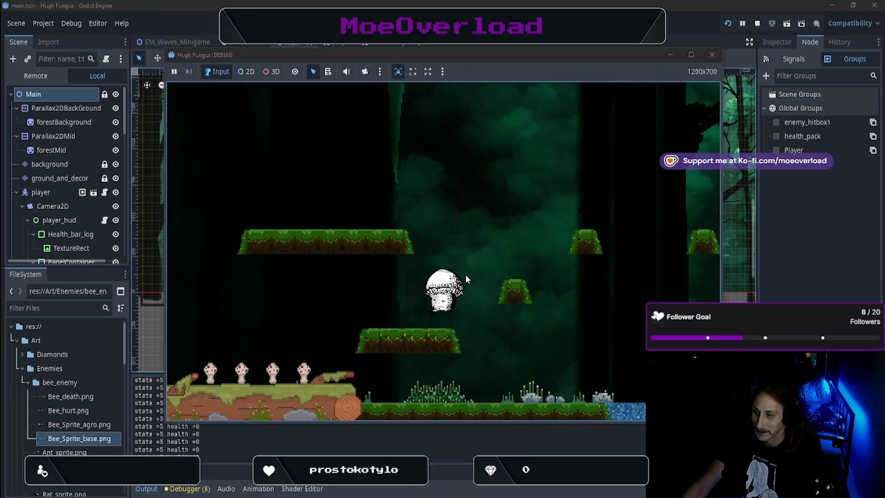
Move the mushroom from the long floating platform past the waterfall and jump across the small blocks beneath the upper walkway's gap
{"action": "key", "text": "a"}
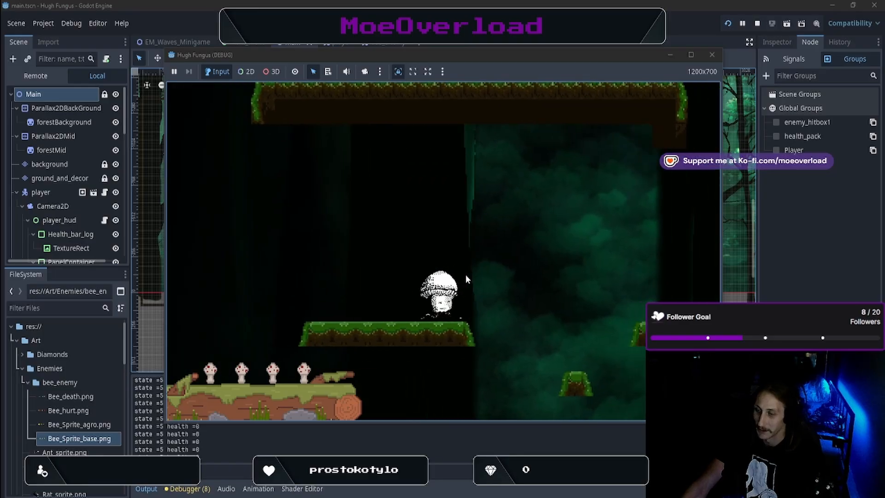
{"action": "key", "text": "d"}
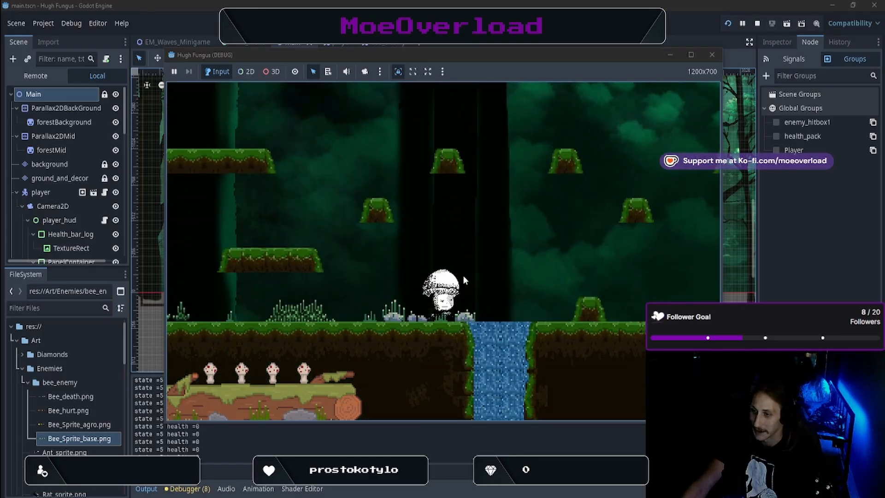
{"action": "key", "text": "a"}
{"action": "key", "text": "space"}
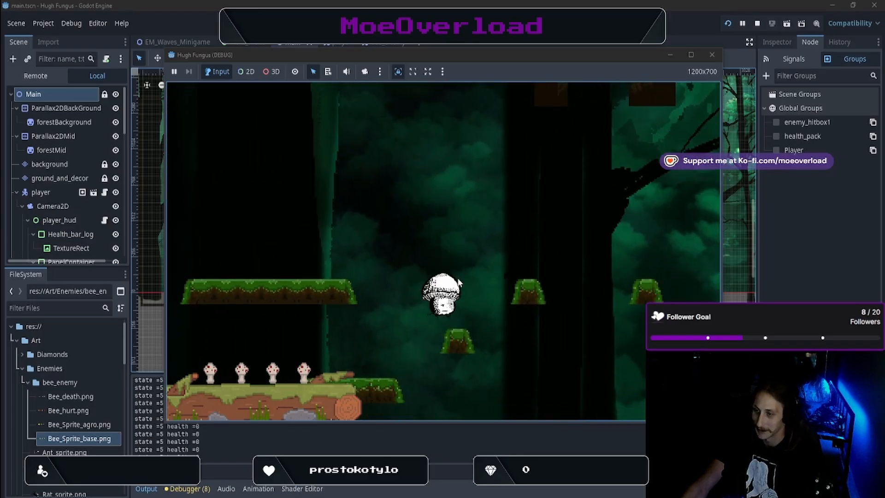
{"action": "key", "text": "d"}
{"action": "key", "text": "space"}
{"action": "key", "text": "space"}
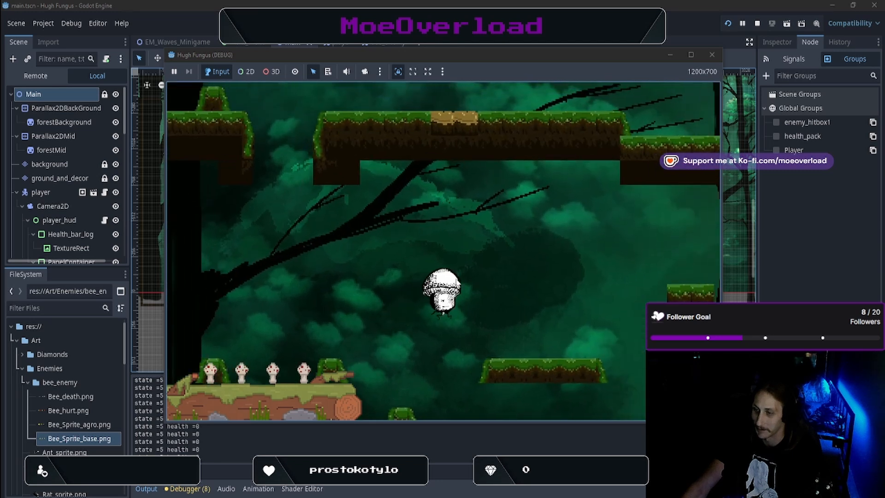
{"action": "key", "text": "d"}
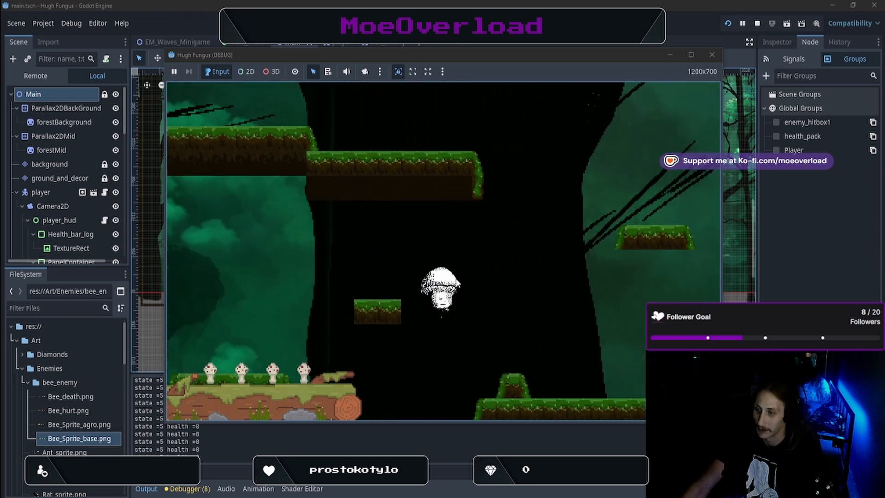
Cross the lower ground to the right and jump onto the floating platform with two grassy mounds
{"action": "key", "text": "d"}
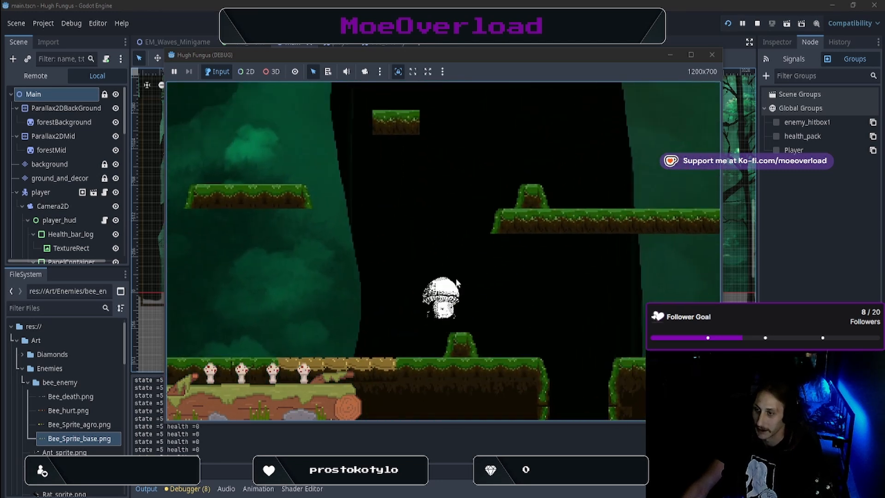
{"action": "key", "text": "d"}
{"action": "key", "text": "d"}
{"action": "key", "text": "space"}
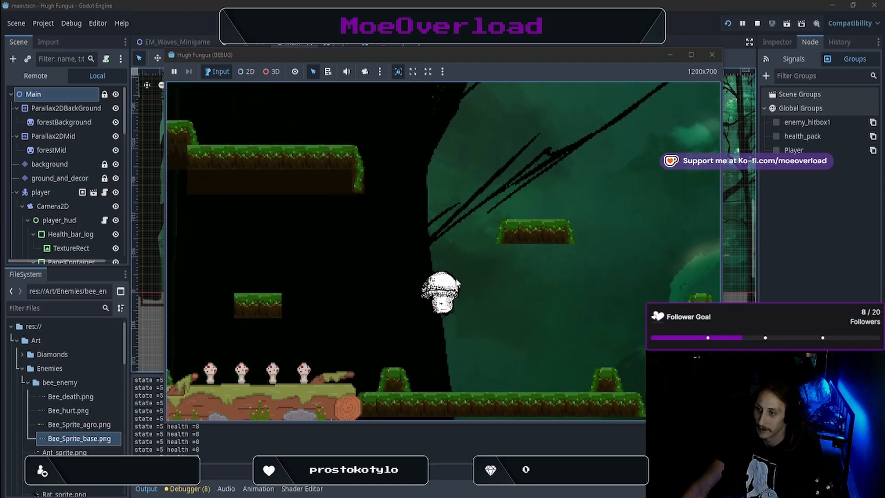
{"action": "key", "text": "d"}
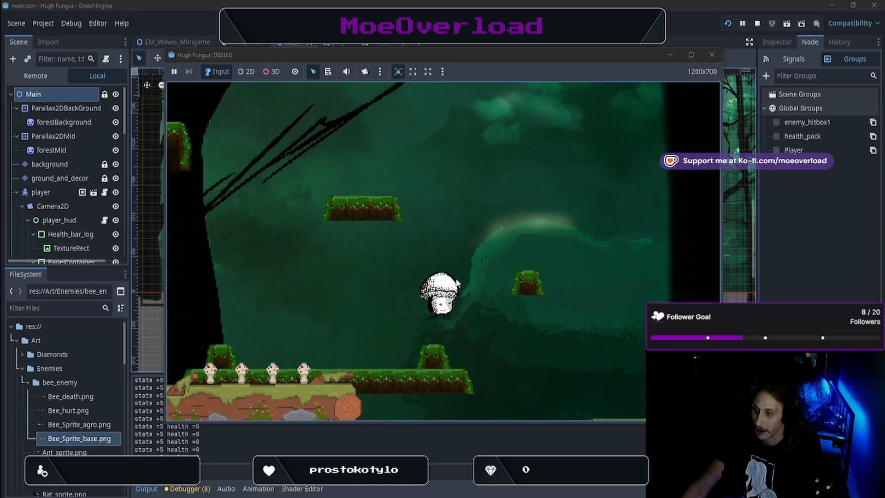
Jump from the right mound up to the small floating platform, and drop back to the lower ground
{"action": "key", "text": "space"}
{"action": "key", "text": "a"}
{"action": "key", "text": "space"}
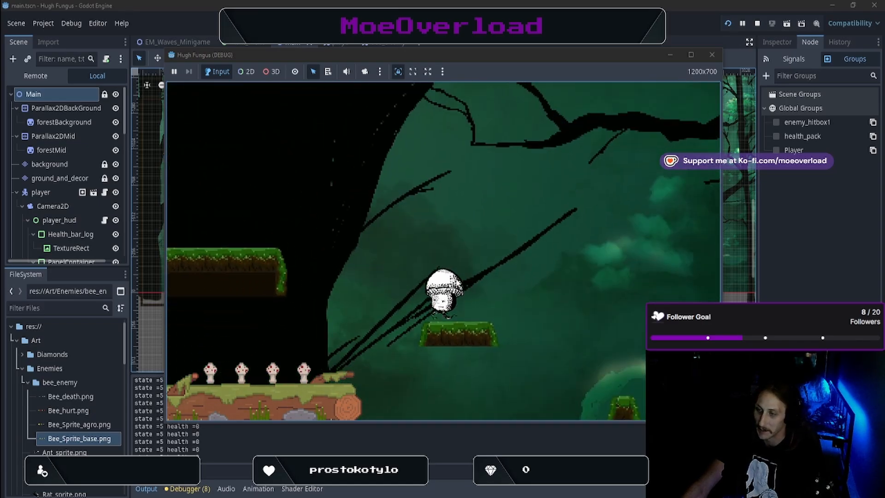
{"action": "key", "text": "space"}
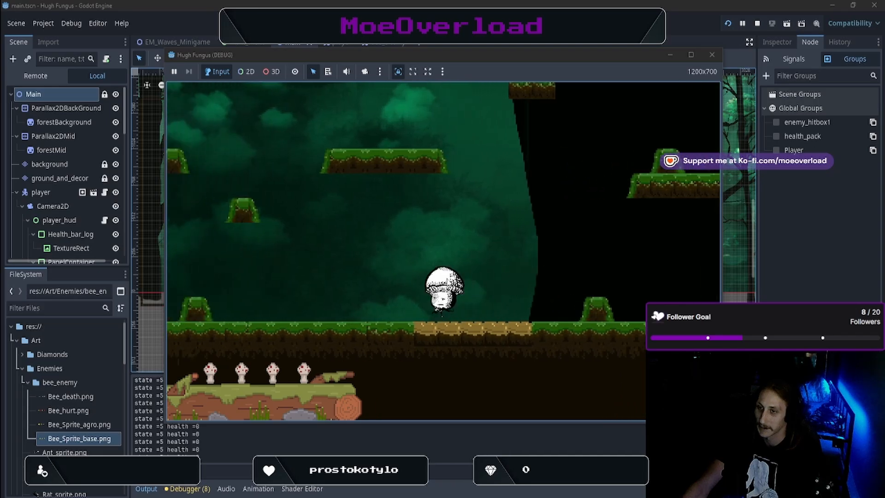
Run right across the lower ground, jump the gap and start climbing the stepped grassy ledges
{"action": "key", "text": "space"}
{"action": "key", "text": "d"}
{"action": "key", "text": "space"}
{"action": "key", "text": "d"}
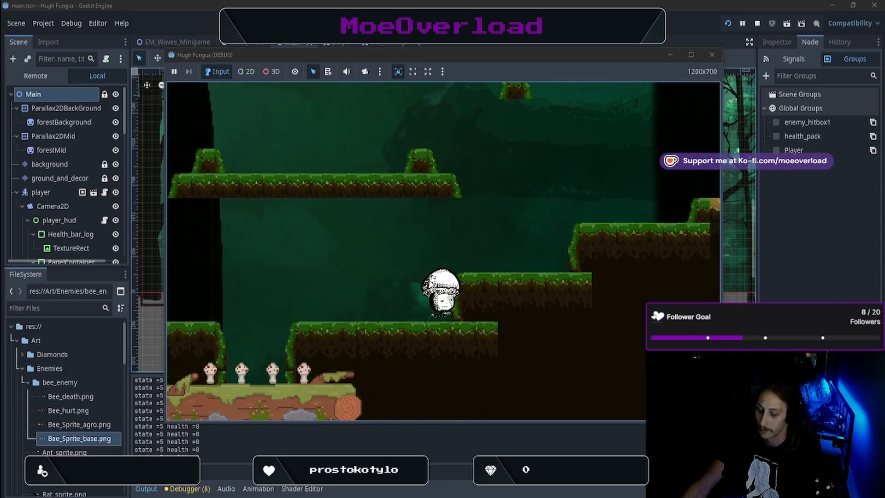
{"action": "key", "text": "d"}
{"action": "key", "text": "space"}
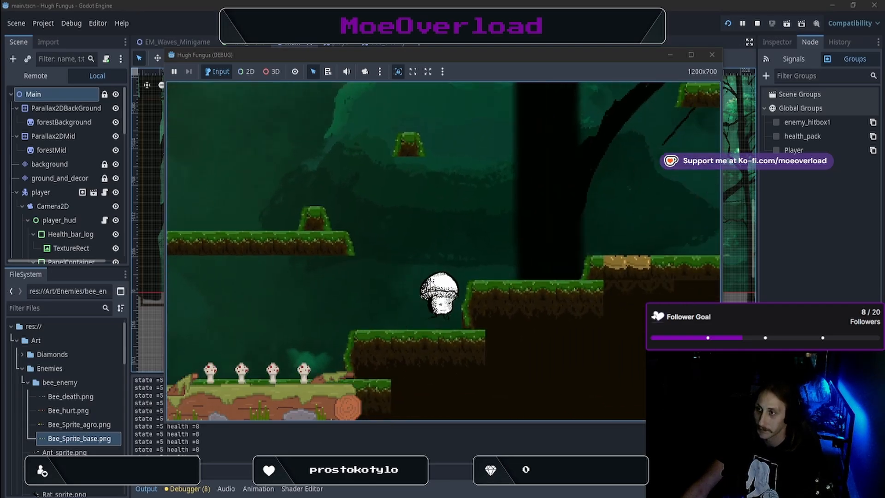
Jump back left from the stepped ledges and land on the two-mound floating platform
{"action": "key", "text": "space"}
{"action": "key", "text": "a"}
{"action": "key", "text": "space"}
{"action": "key", "text": "a"}
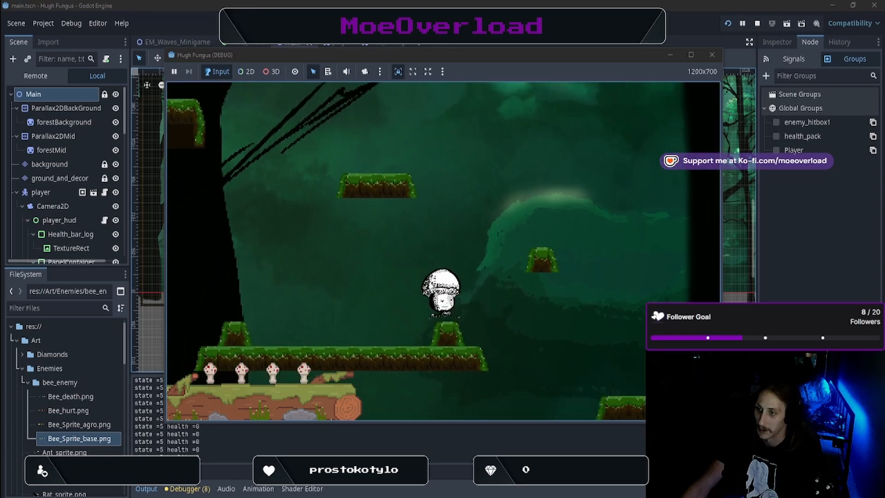
{"action": "key", "text": "space"}
{"action": "key", "text": "d"}
{"action": "key", "text": "space"}
{"action": "key", "text": "a"}
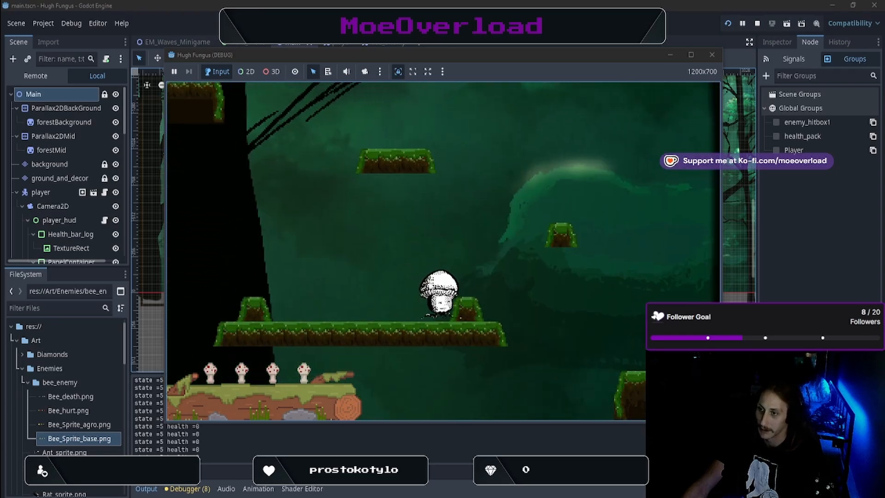
Jump from the two-mound platform via the small block toward the higher floating platform
{"action": "key", "text": "space"}
{"action": "key", "text": "d"}
{"action": "key", "text": "space"}
{"action": "key", "text": "a"}
{"action": "key", "text": "d"}
{"action": "key", "text": "space"}
{"action": "key", "text": "a"}
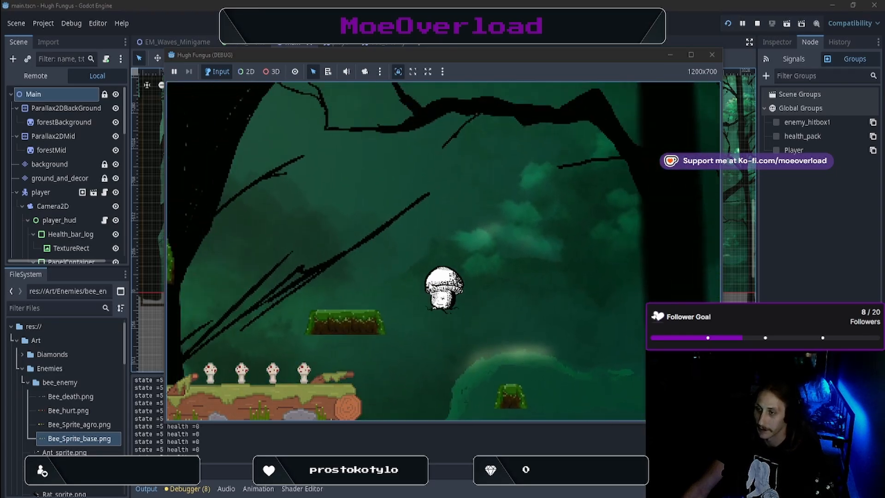
Drop past the small block and lead the mushroom back left to the ground near the waterfall
{"action": "key", "text": "space"}
{"action": "key", "text": "d"}
{"action": "key", "text": "space"}
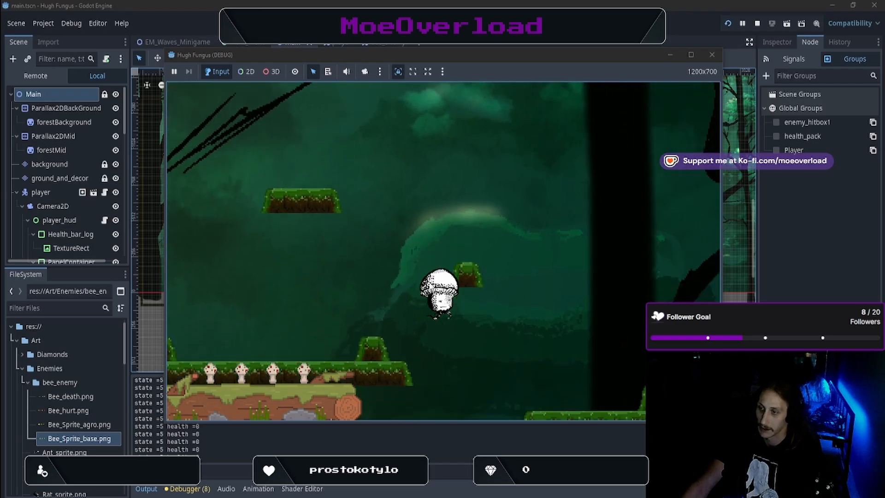
{"action": "key", "text": "a"}
{"action": "key", "text": "space"}
{"action": "key", "text": "space"}
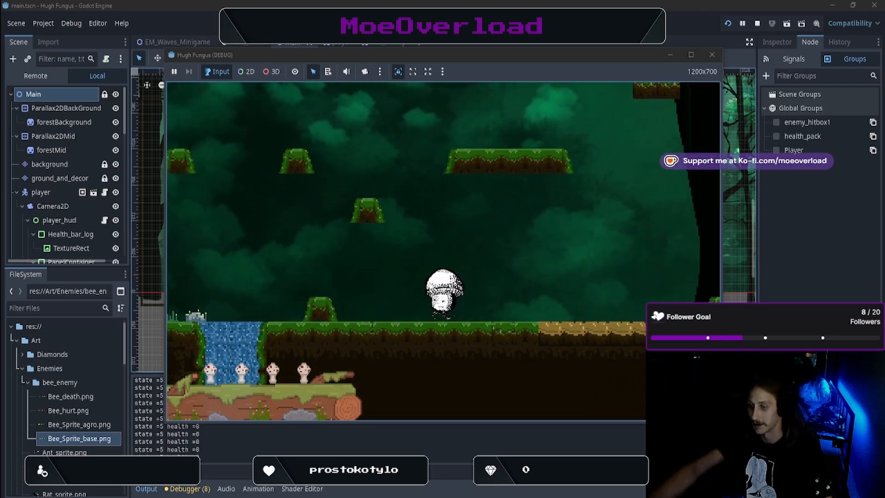
Jump the mushroom onto the grassy mound beside the waterfall
{"action": "key", "text": "a"}
{"action": "key", "text": "space"}
{"action": "key", "text": "d"}
{"action": "key", "text": "d"}
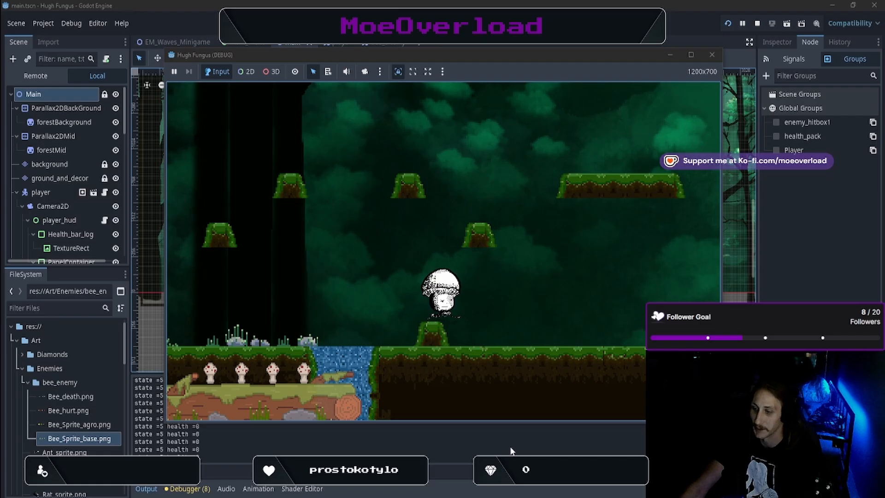
Jump from the waterfall mound up to the small floating blocks and cross them leftward
{"action": "key", "text": "space"}
{"action": "key", "text": "a"}
{"action": "key", "text": "space"}
{"action": "key", "text": "space"}
{"action": "key", "text": "d"}
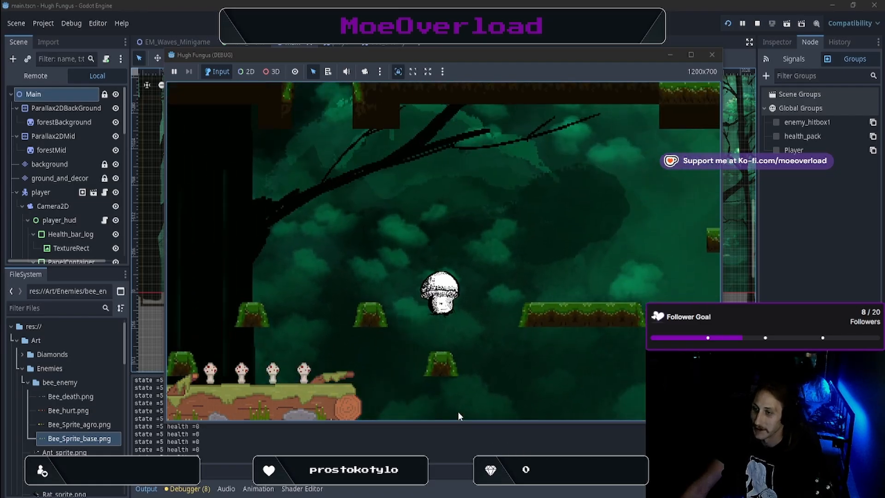
{"action": "key", "text": "space"}
{"action": "key", "text": "a"}
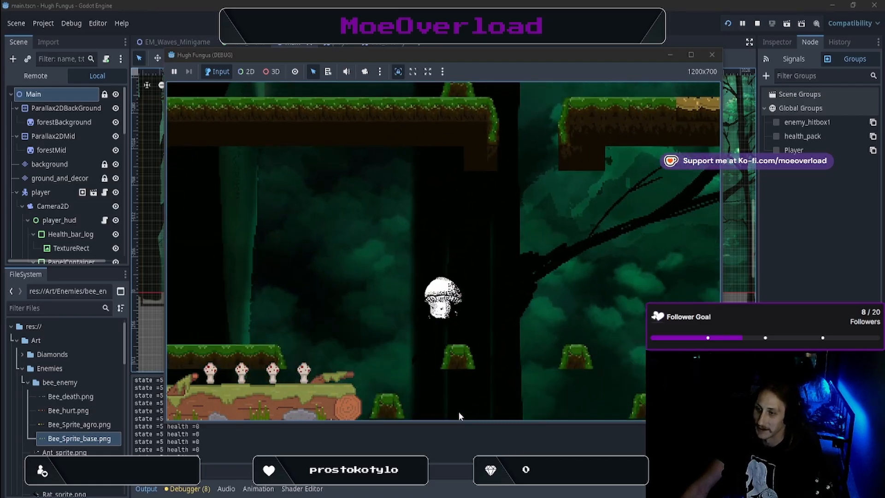
Drop between the long platform and the small blocks, and jump back up above the lowest block
{"action": "key", "text": "d"}
{"action": "key", "text": "space"}
{"action": "key", "text": "a"}
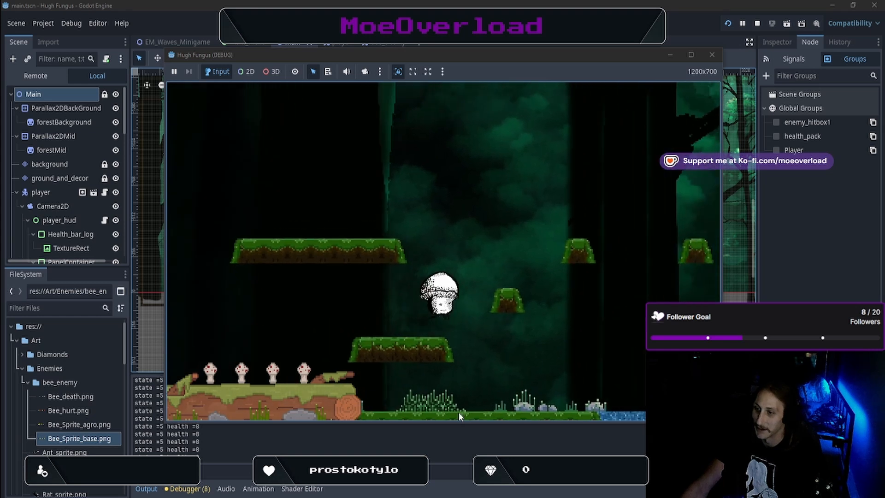
{"action": "key", "text": "d"}
{"action": "key", "text": "space"}
{"action": "key", "text": "space"}
{"action": "key", "text": "a"}
{"action": "key", "text": "d"}
{"action": "key", "text": "space"}
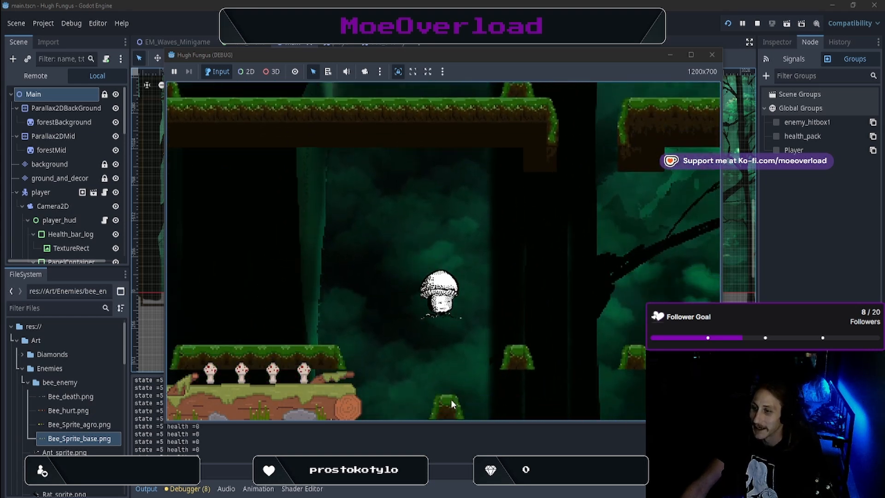
Jump right across the small blocks and past the stepped walkway's end to the two-mound platform
{"action": "key", "text": "d"}
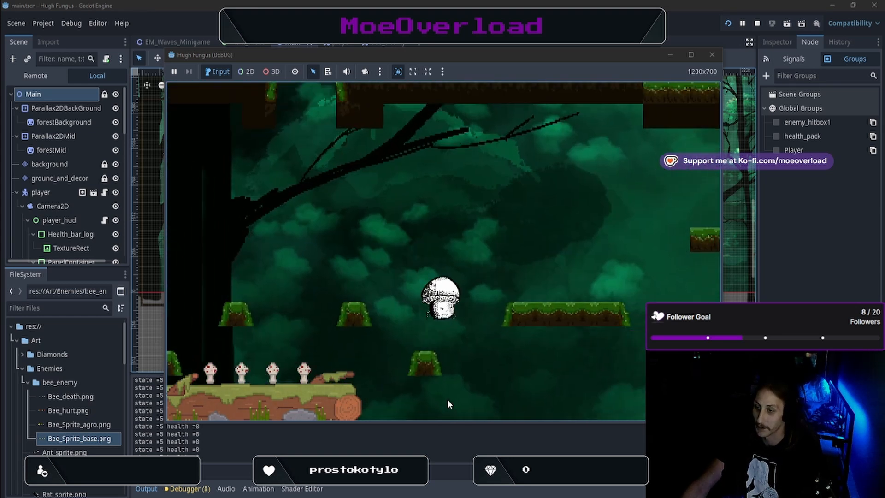
{"action": "key", "text": "space"}
{"action": "key", "text": "d"}
{"action": "key", "text": "space"}
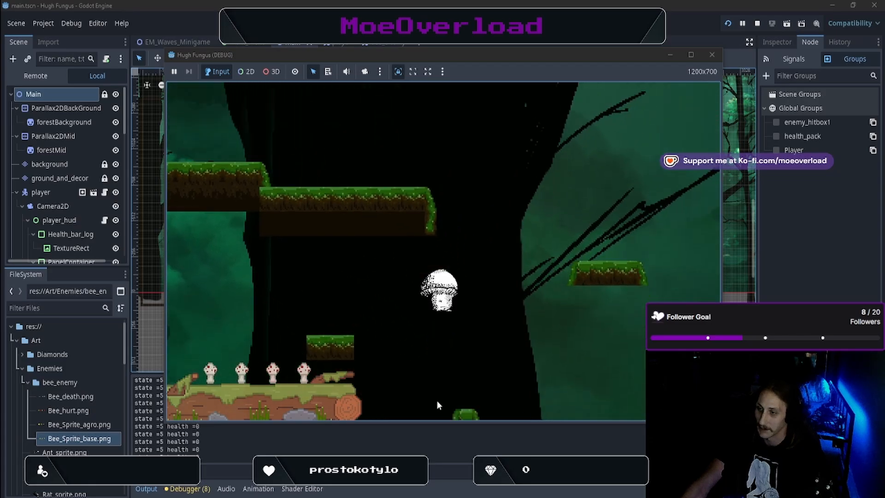
{"action": "key", "text": "d"}
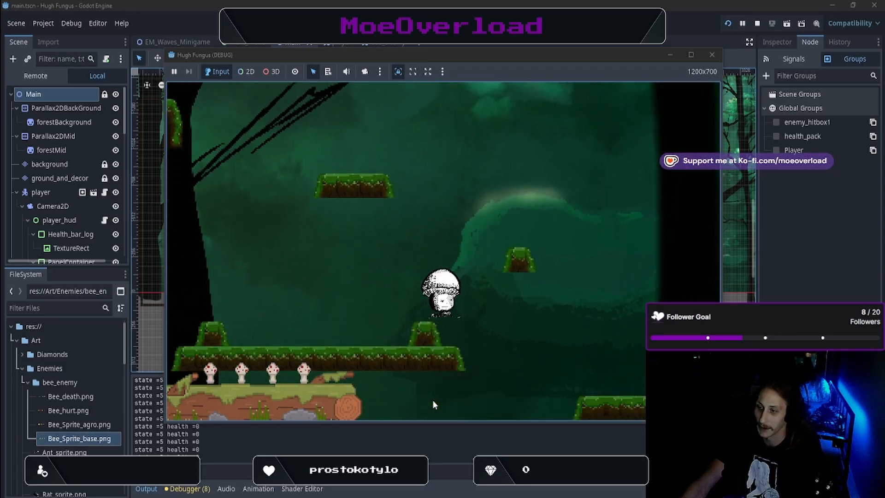
Climb from the two-mound platform through the floating blocks and jump left onto the stepped end of the upper walkway
{"action": "key", "text": "a"}
{"action": "key", "text": "space"}
{"action": "key", "text": "d"}
{"action": "key", "text": "a"}
{"action": "key", "text": "a"}
{"action": "key", "text": "space"}
{"action": "key", "text": "space"}
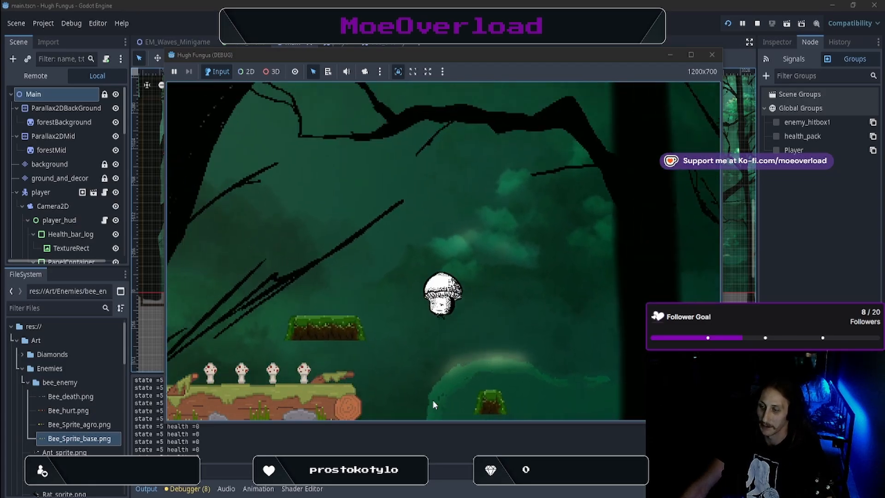
{"action": "key", "text": "a"}
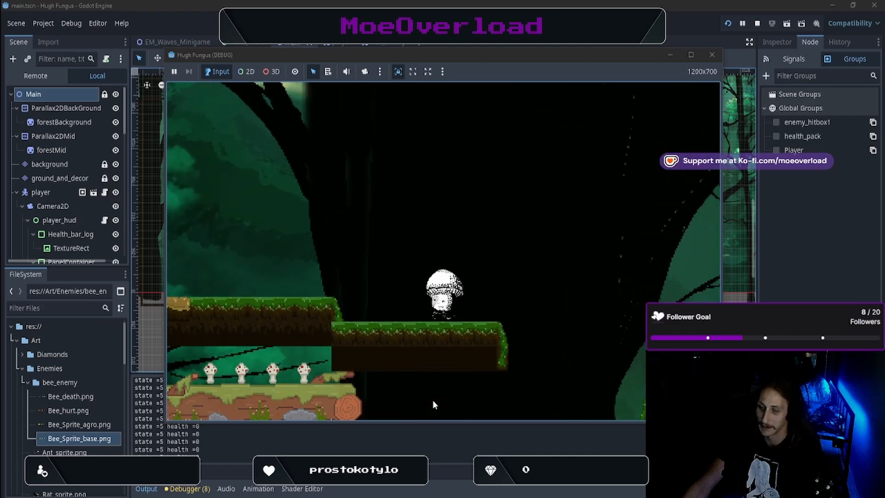
Run left along the upper walkway, jumping its gap, to the mound at the far end
{"action": "key", "text": "space"}
{"action": "key", "text": "a"}
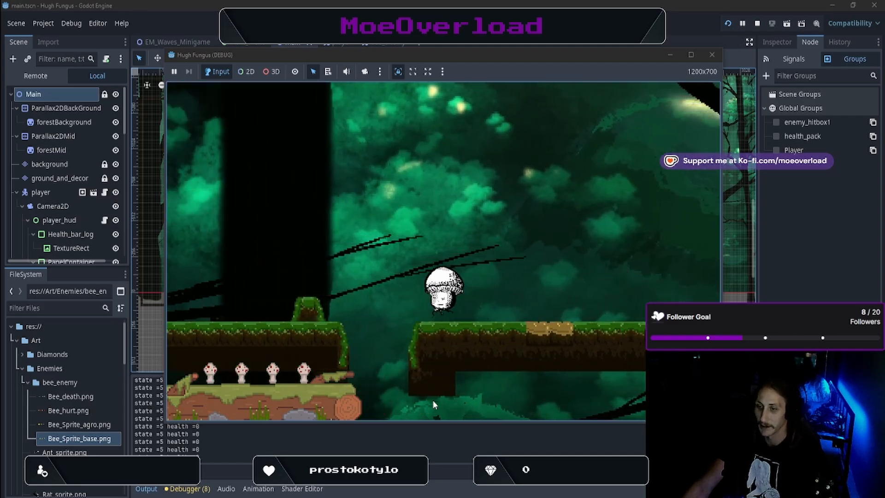
{"action": "key", "text": "space"}
{"action": "key", "text": "a"}
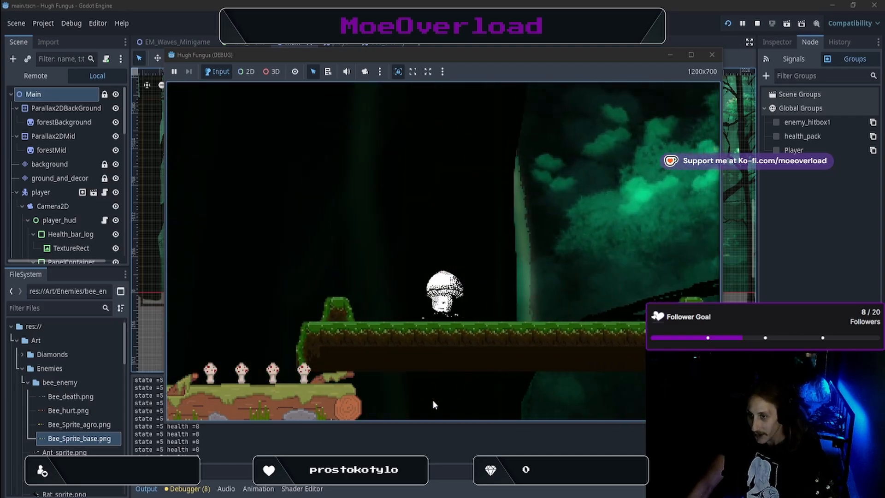
Drop from the upper walkway, land on the long floating platform and continue down to the far-left ground
{"action": "key", "text": "d"}
{"action": "key", "text": "space"}
{"action": "key", "text": "space"}
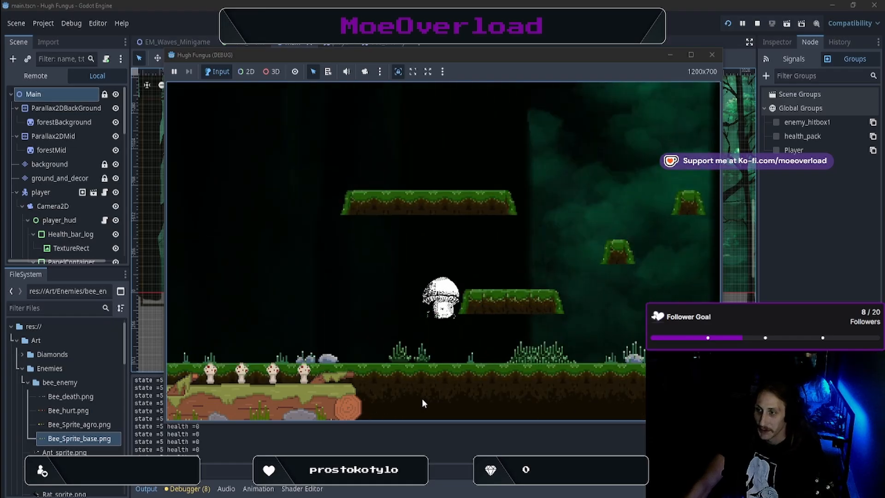
{"action": "key", "text": "a"}
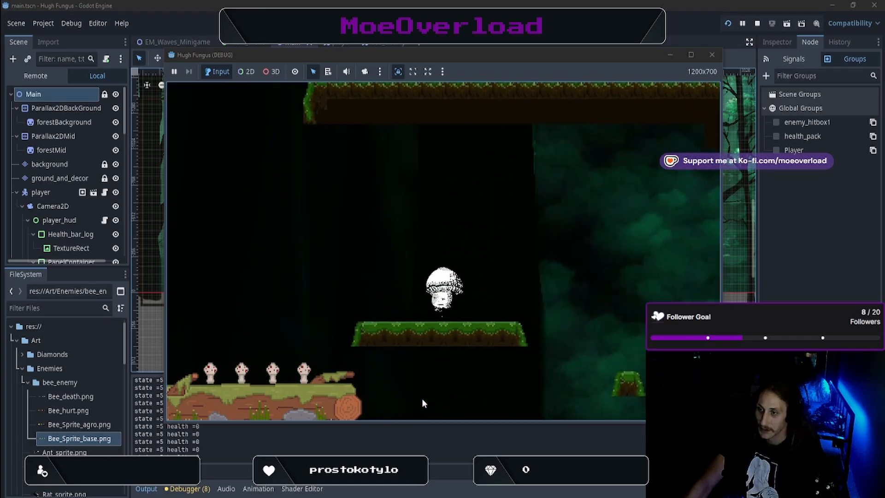
{"action": "key", "text": "d"}
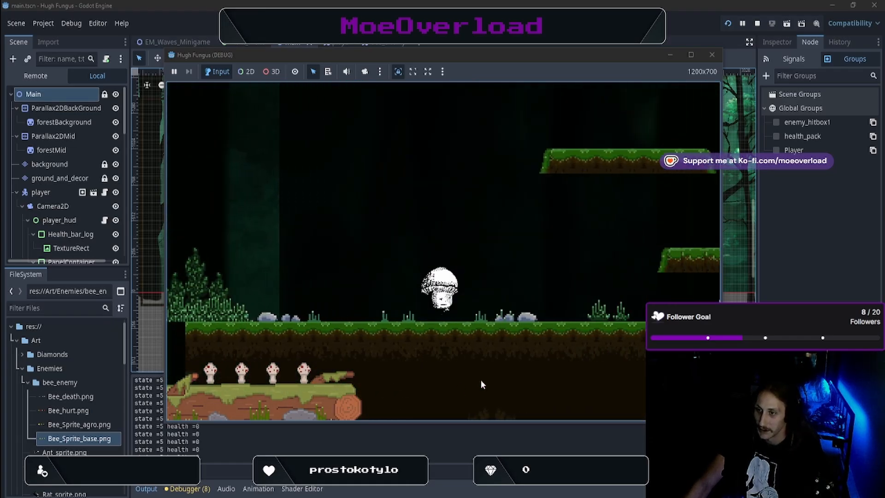
Climb back onto the long floating platform and jump right across the small blocks beneath the upper walkway's gap
{"action": "key", "text": "space"}
{"action": "key", "text": "space"}
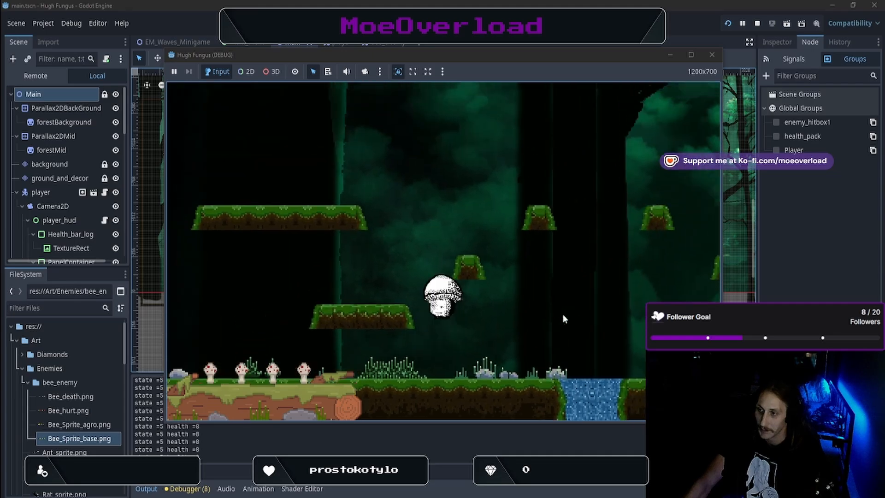
{"action": "key", "text": "d"}
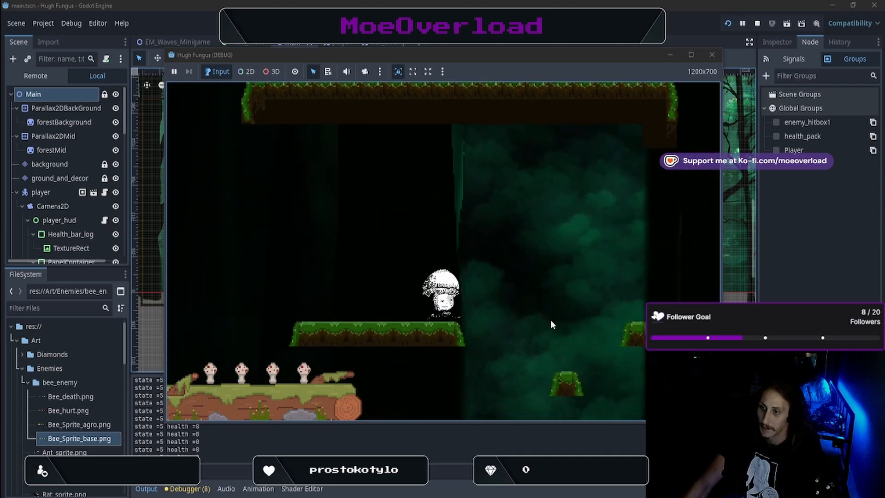
{"action": "key", "text": "d"}
{"action": "key", "text": "space"}
{"action": "key", "text": "space"}
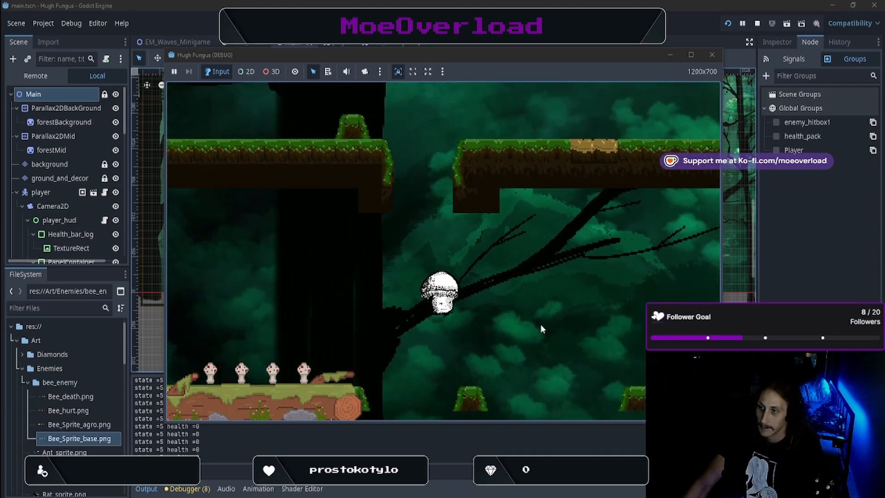
Jump right across the floating blocks beneath the upper walkway, over the two-mound platform and toward the small block beyond it
{"action": "key", "text": "d"}
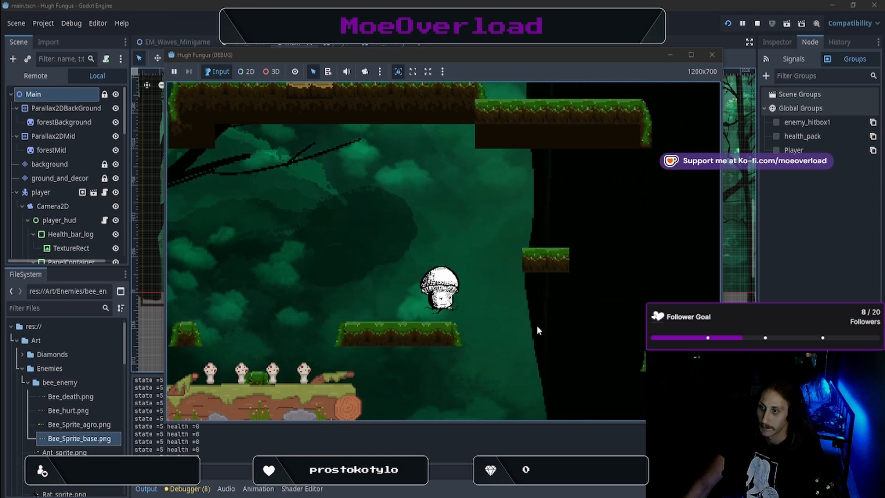
{"action": "key", "text": "space"}
{"action": "key", "text": "space"}
{"action": "key", "text": "d"}
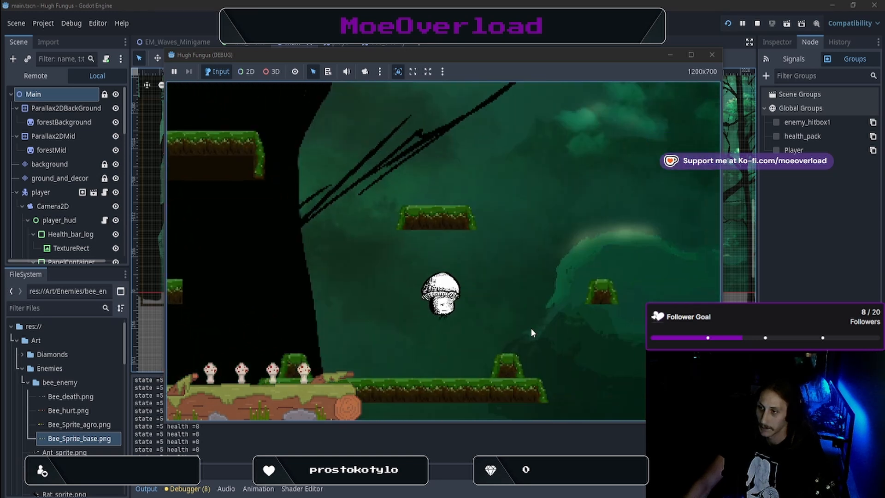
{"action": "key", "text": "space"}
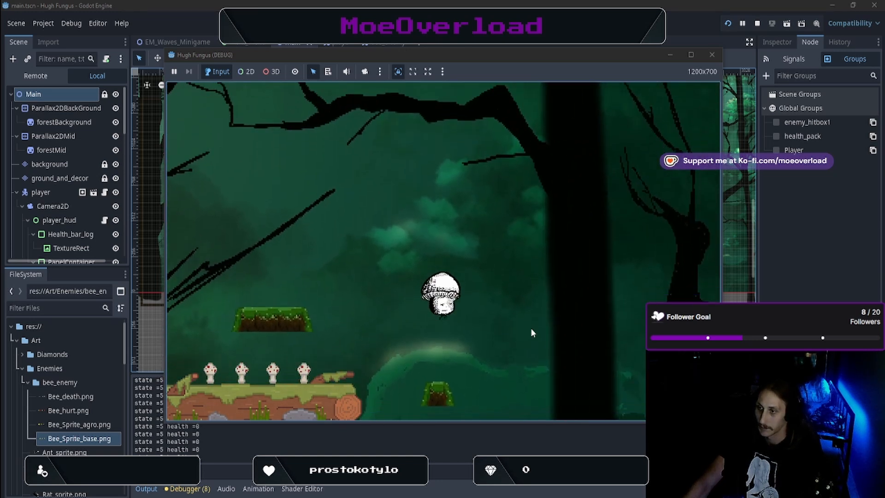
Jump back and forth among the small block, the two-mound platform and the floating block above, landing beside the platform's right mound
{"action": "key", "text": "a"}
{"action": "key", "text": "d"}
{"action": "key", "text": "space"}
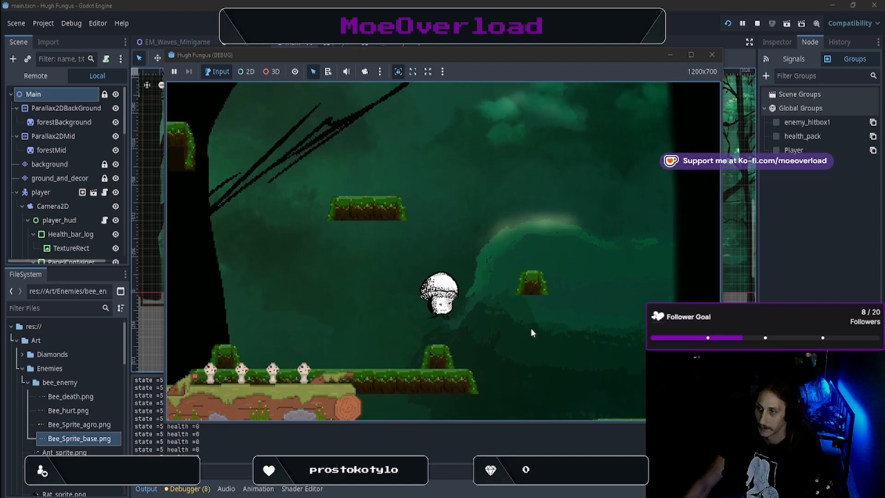
{"action": "key", "text": "d"}
{"action": "key", "text": "space"}
{"action": "key", "text": "a"}
{"action": "key", "text": "space"}
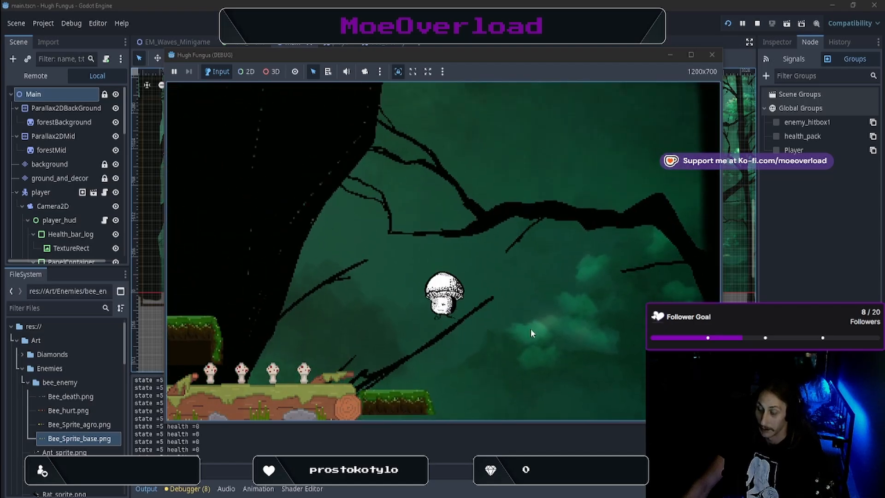
{"action": "key", "text": "d"}
{"action": "key", "text": "space"}
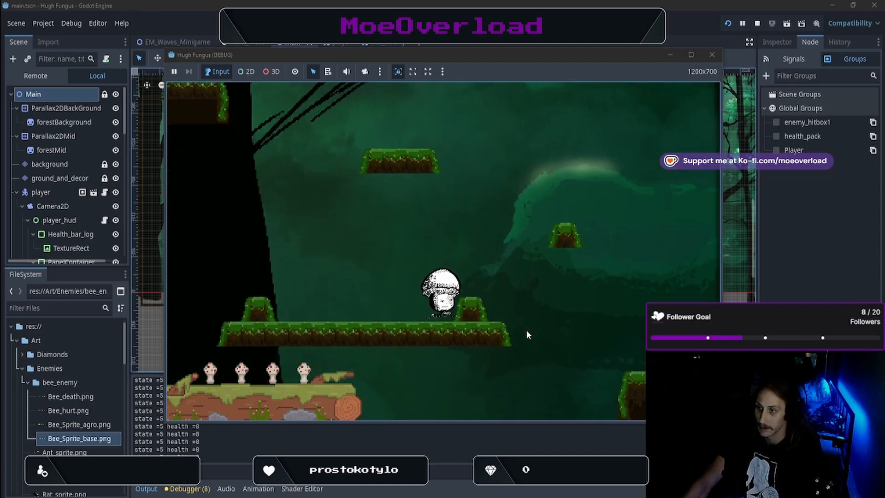
Leap off the two-mound platform to the stepped ground, climb it rightward and jump at the water-filled pit
{"action": "key", "text": "space"}
{"action": "key", "text": "space"}
{"action": "key", "text": "d"}
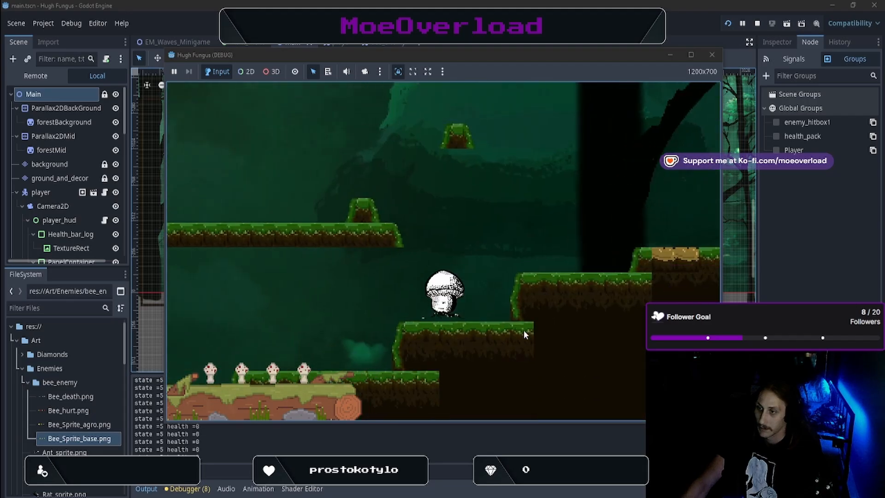
{"action": "key", "text": "space"}
{"action": "key", "text": "d"}
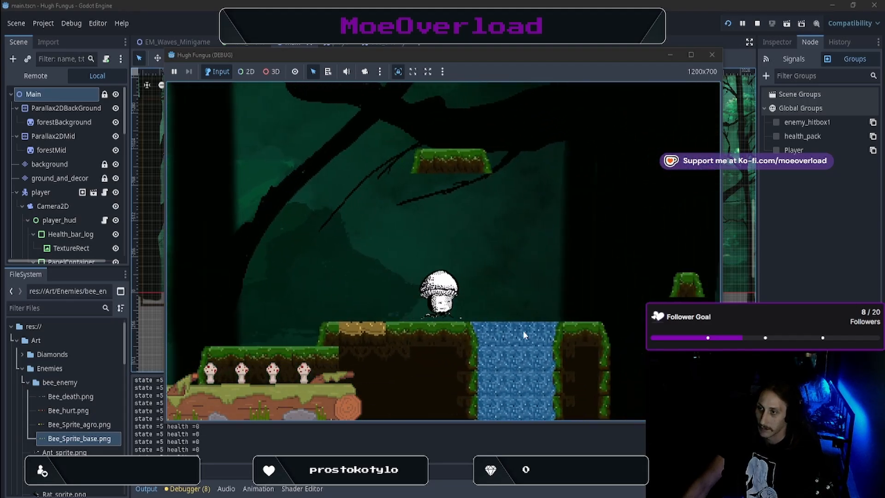
{"action": "key", "text": "space"}
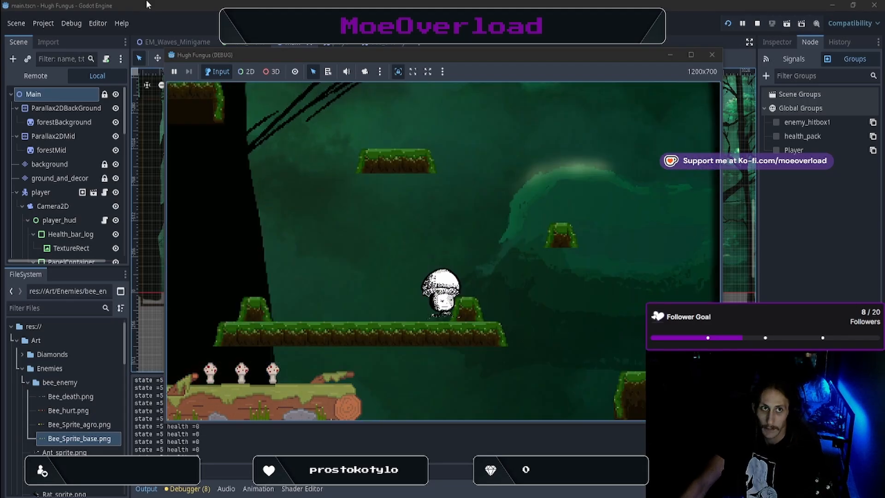
Stop the running game and open the player scene with its attached script
{"action": "left_click", "coordinate": [712, 55]}
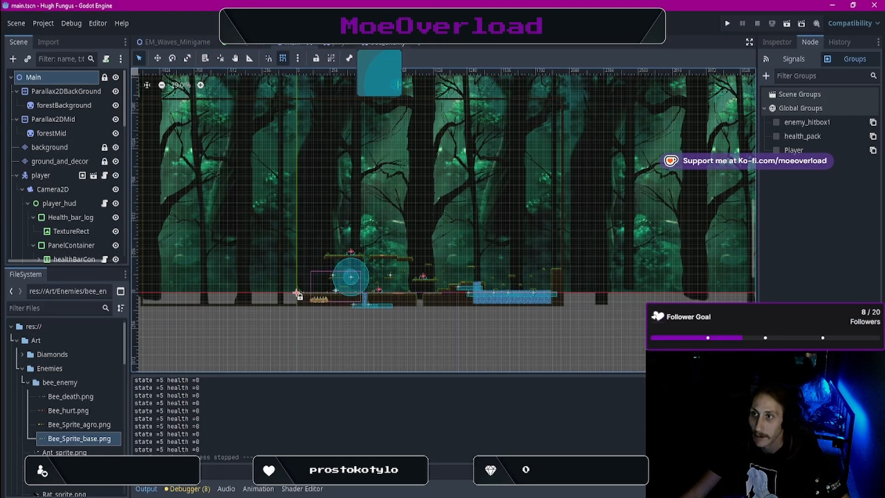
{"action": "left_click", "coordinate": [341, 43]}
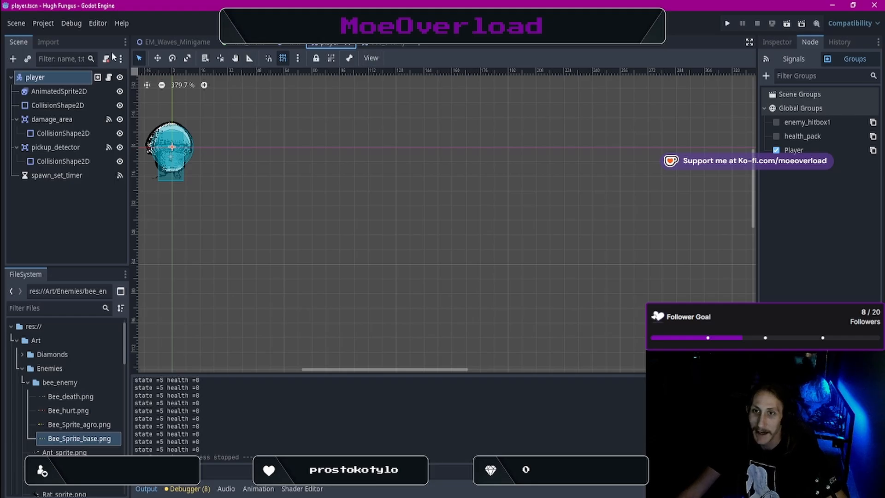
{"action": "left_click", "coordinate": [109, 78]}
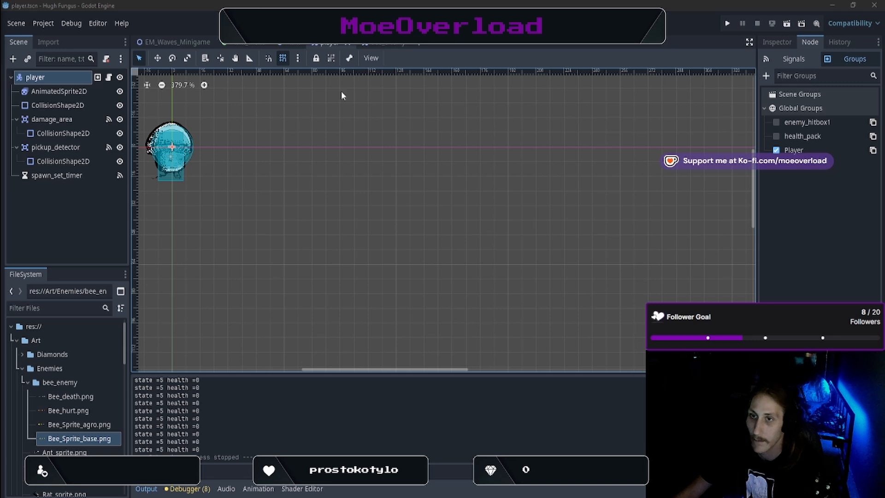
Create a non-global group named Bee_enemy on the root node of the bee_enemy scene
{"action": "left_click", "coordinate": [377, 42]}
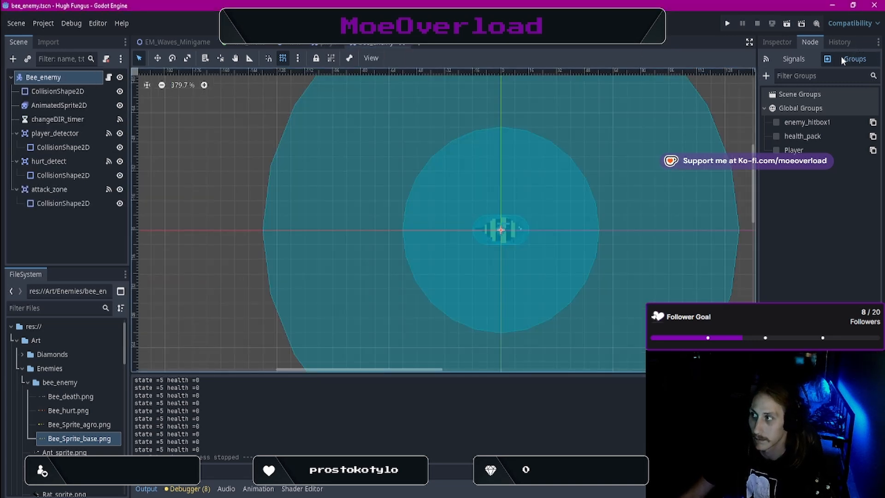
{"action": "left_click", "coordinate": [766, 76]}
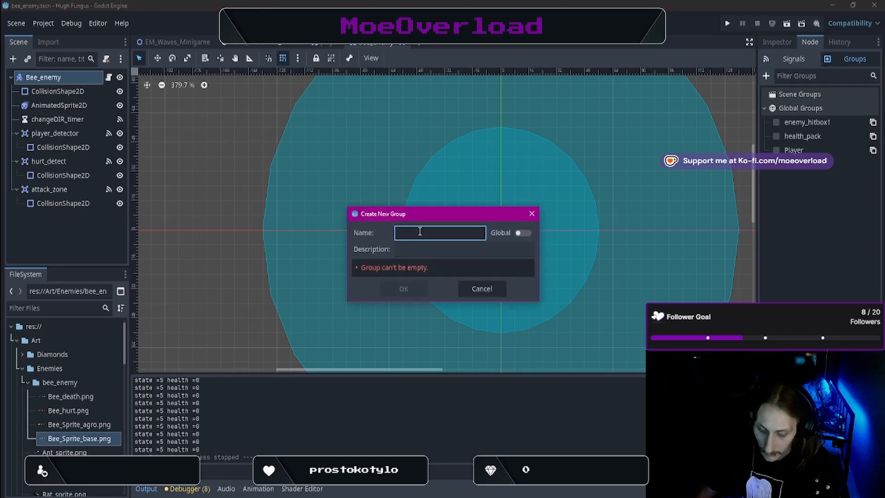
{"action": "type", "text": "B"}
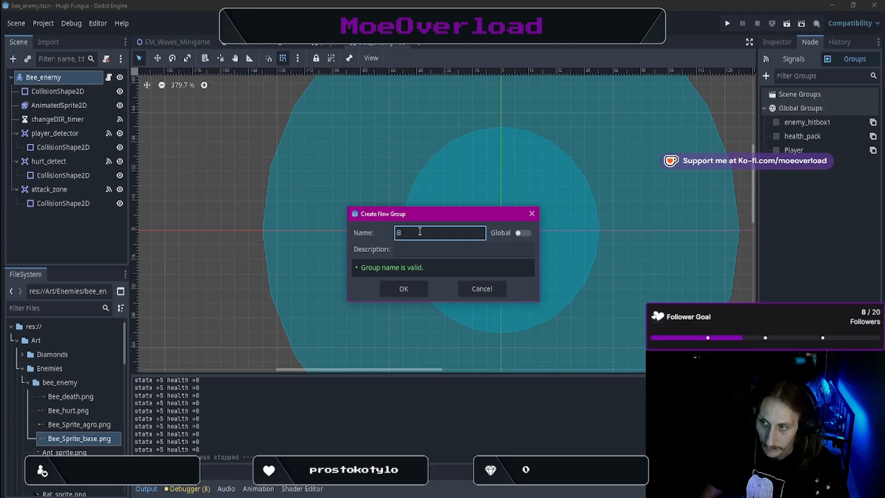
{"action": "type", "text": "ee_enemy"}
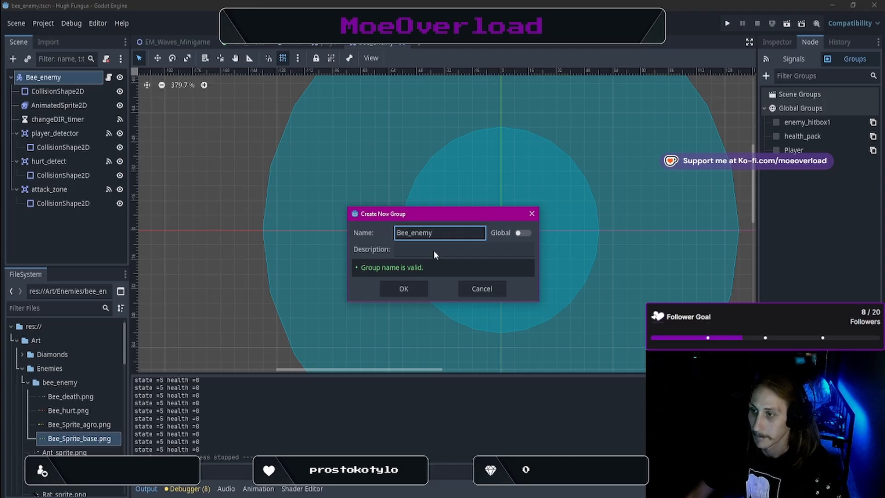
{"action": "left_click", "coordinate": [433, 250]}
{"action": "left_click", "coordinate": [419, 288]}
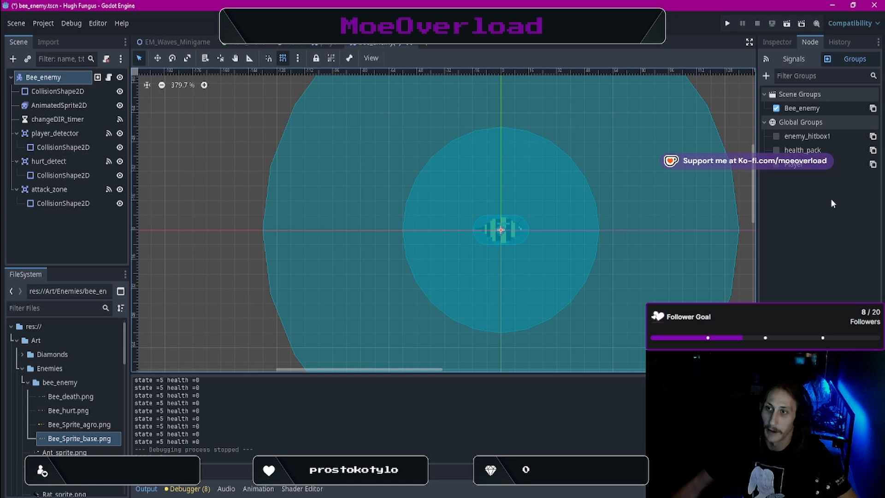
Run the EM_Waves_Minigame scene by itself, raising the pink wave's amplitude to maximum and its speed to about two thirds
{"action": "left_click", "coordinate": [177, 42]}
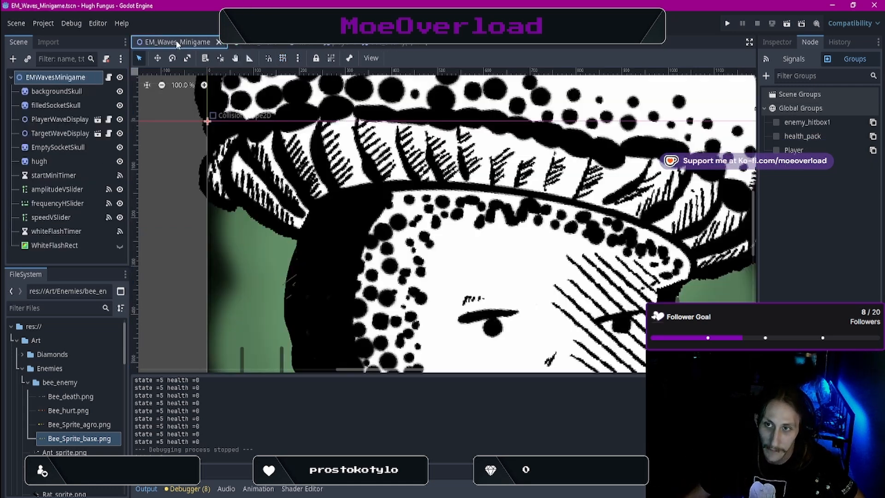
{"action": "left_click", "coordinate": [786, 23]}
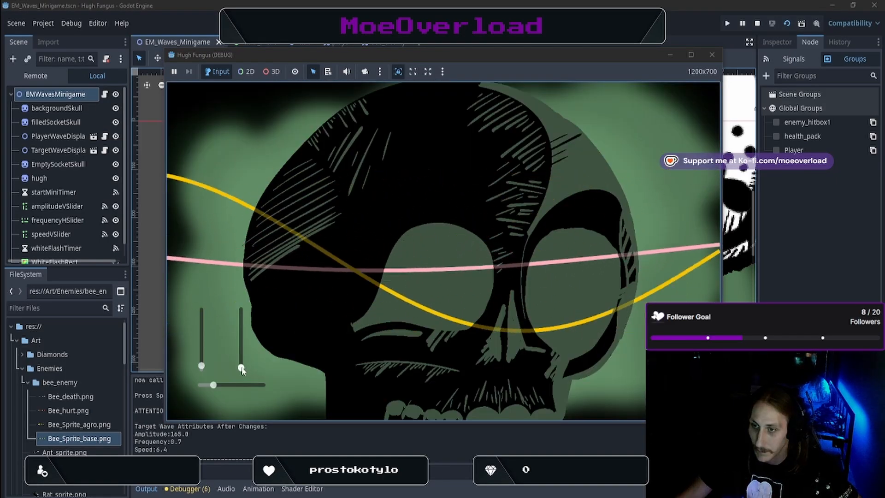
{"action": "left_click_drag", "start_coordinate": [242, 369], "coordinate": [213, 273]}
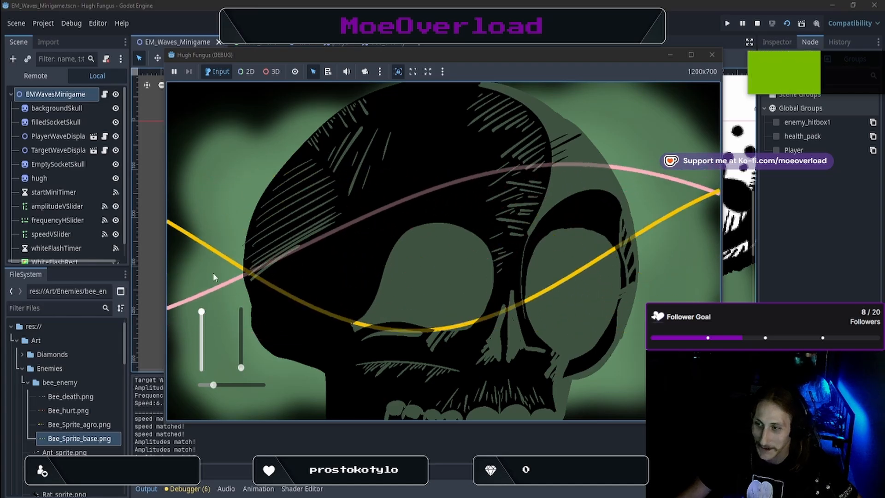
{"action": "left_click_drag", "start_coordinate": [241, 367], "coordinate": [245, 331]}
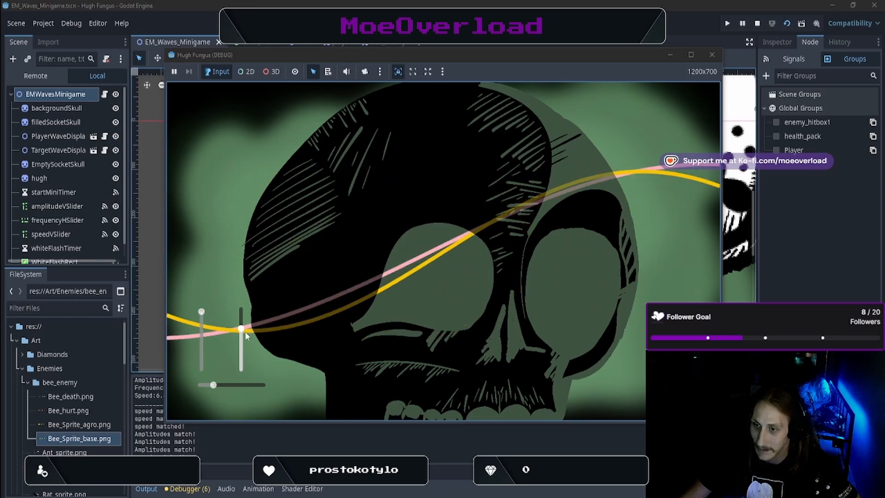
Adjust the pink wave's amplitude, frequency and speed toward the yellow target wave, reducing the frequency and settling amplitude below maximum
{"action": "left_click", "coordinate": [204, 321]}
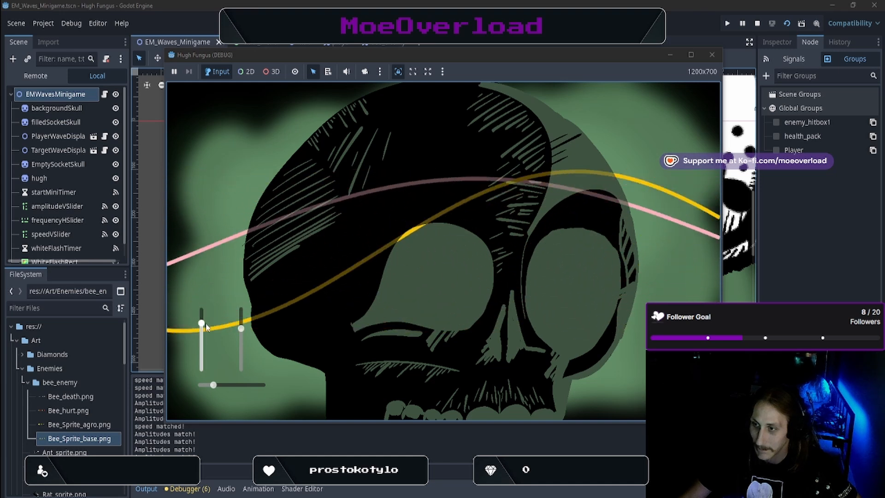
{"action": "left_click_drag", "start_coordinate": [205, 327], "coordinate": [206, 312]}
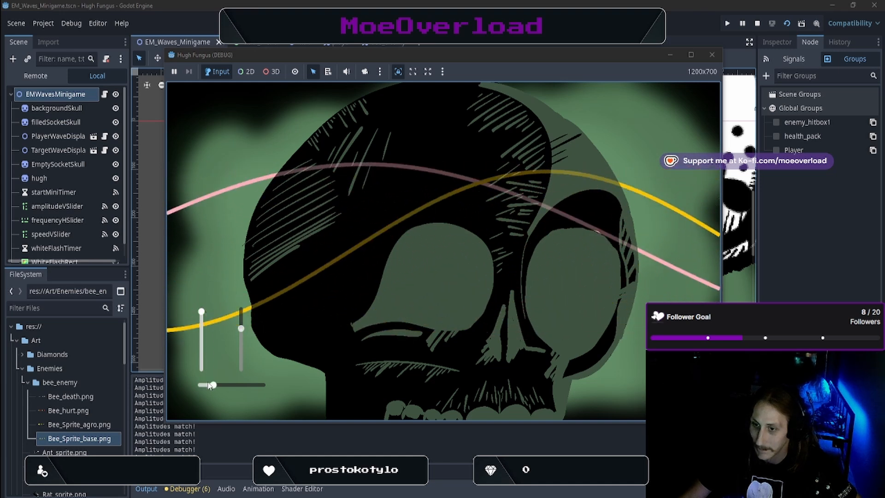
{"action": "left_click_drag", "start_coordinate": [208, 384], "coordinate": [220, 386]}
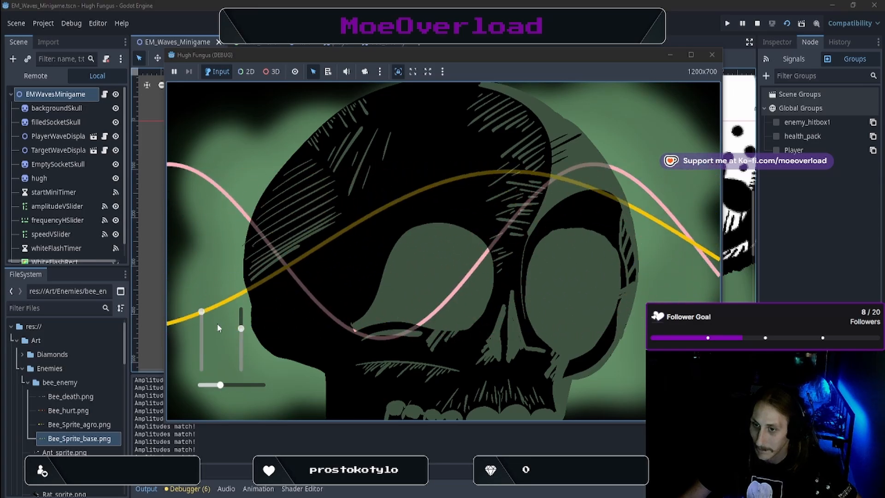
{"action": "left_click_drag", "start_coordinate": [201, 313], "coordinate": [212, 331]}
{"action": "left_click_drag", "start_coordinate": [220, 384], "coordinate": [206, 385]}
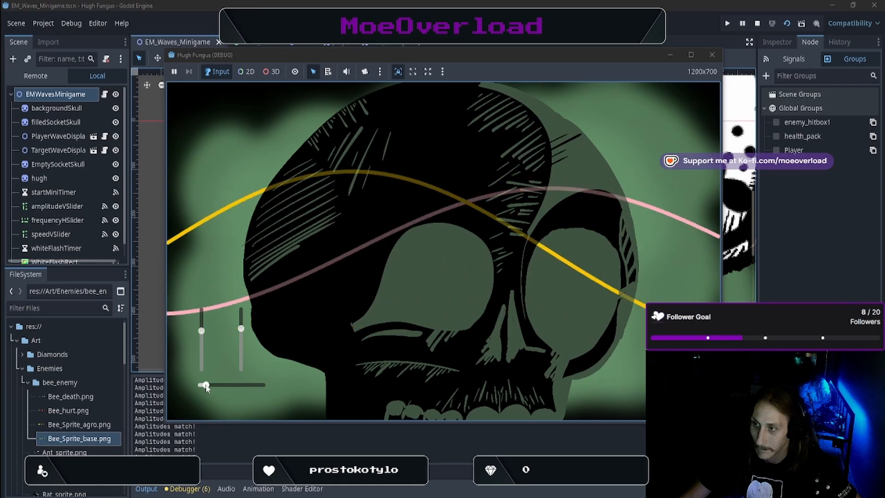
{"action": "left_click_drag", "start_coordinate": [201, 332], "coordinate": [241, 326]}
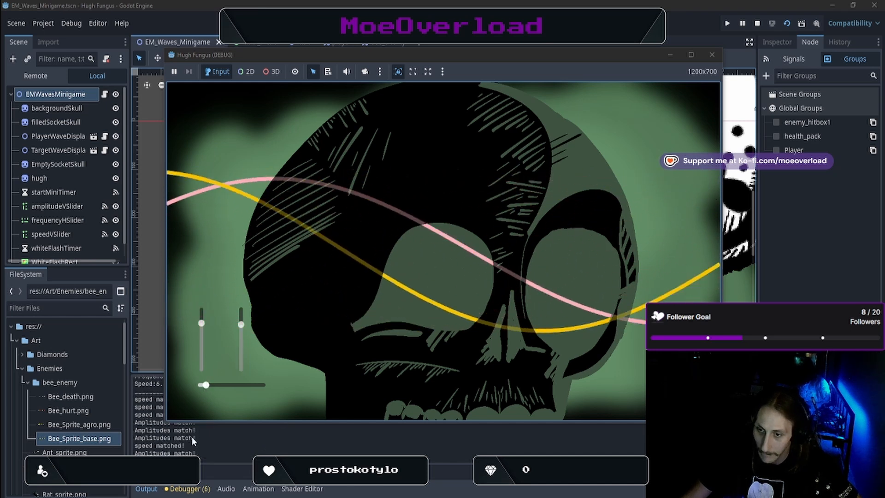
Sweep the pink wave's frequency up and down to find the target's wavelength, and lower its amplitude slightly
{"action": "left_click", "coordinate": [207, 386]}
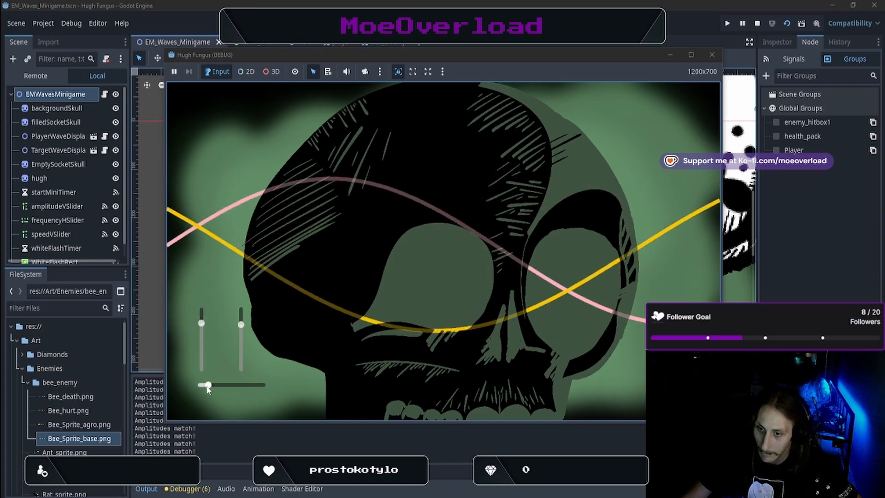
{"action": "left_click_drag", "start_coordinate": [212, 386], "coordinate": [217, 385]}
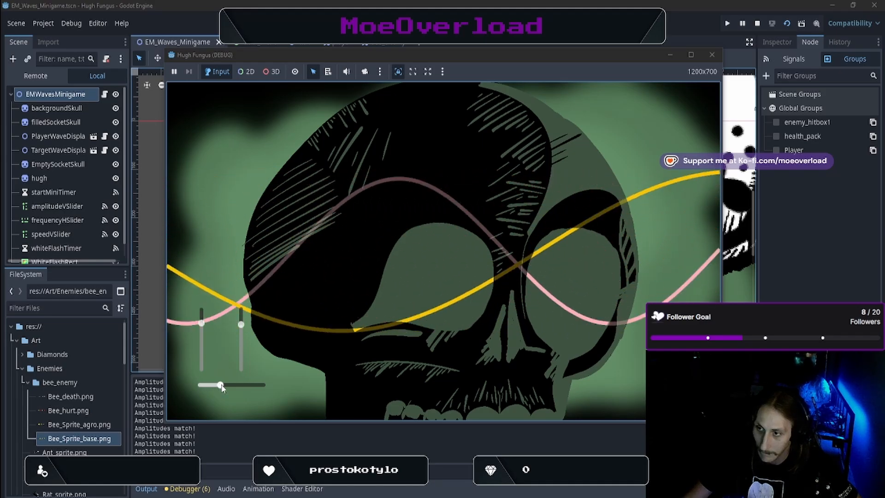
{"action": "left_click_drag", "start_coordinate": [221, 388], "coordinate": [210, 388]}
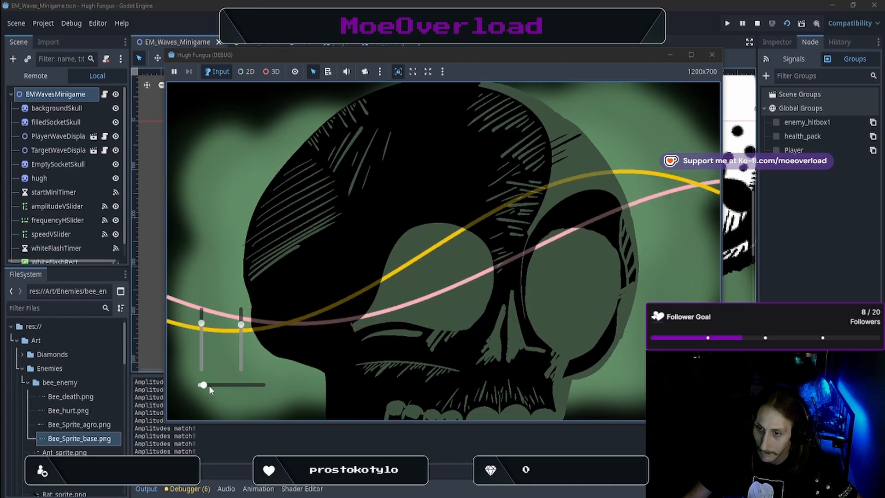
{"action": "left_click", "coordinate": [209, 385]}
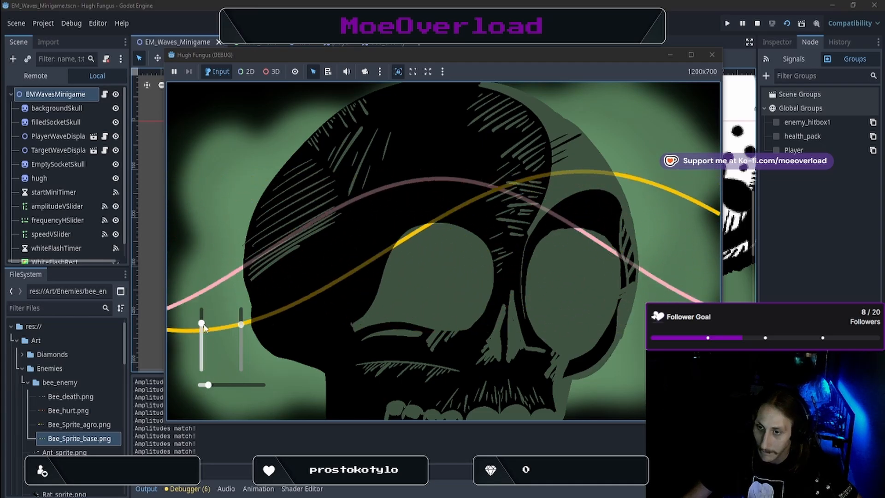
{"action": "left_click_drag", "start_coordinate": [202, 325], "coordinate": [202, 328]}
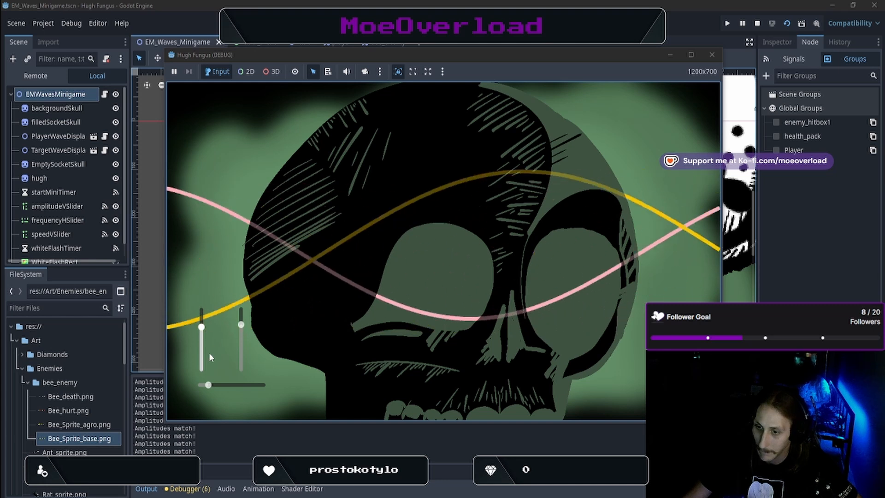
Adjust the pink wave's speed, amplitude and frequency against the yellow wave, ending near maximum amplitude and near minimum frequency
{"action": "left_click", "coordinate": [242, 322]}
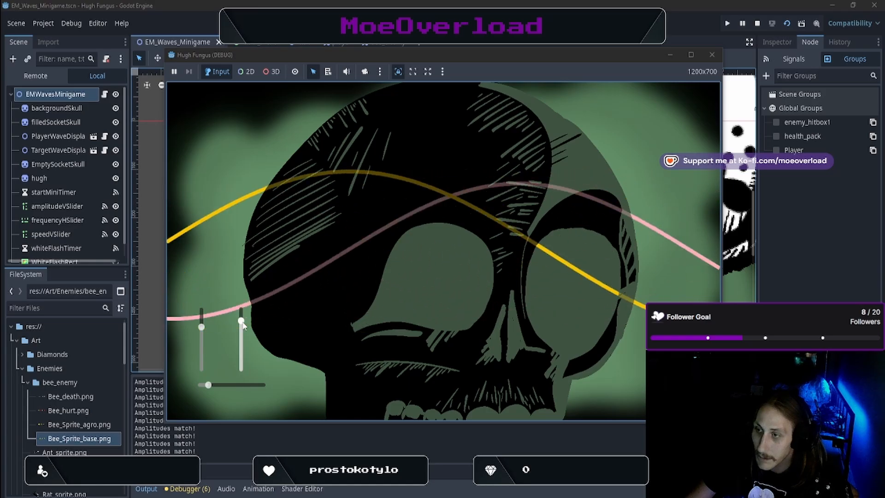
{"action": "left_click", "coordinate": [203, 324]}
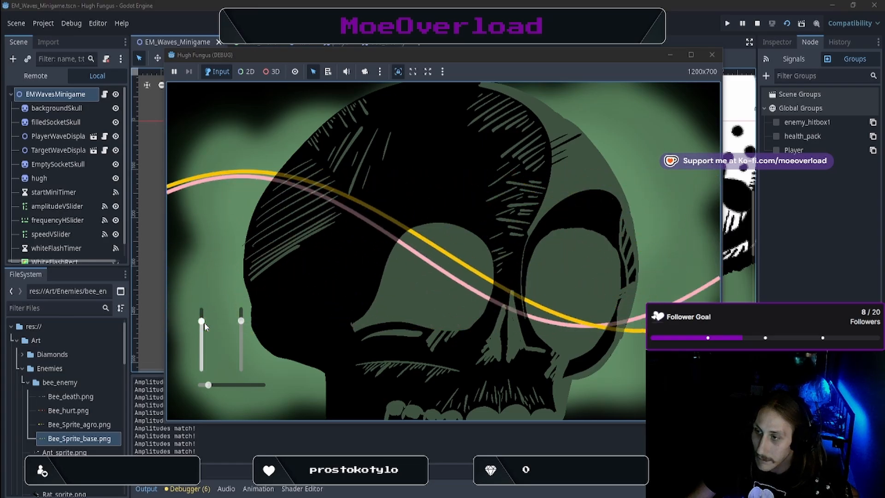
{"action": "left_click_drag", "start_coordinate": [204, 322], "coordinate": [204, 334]}
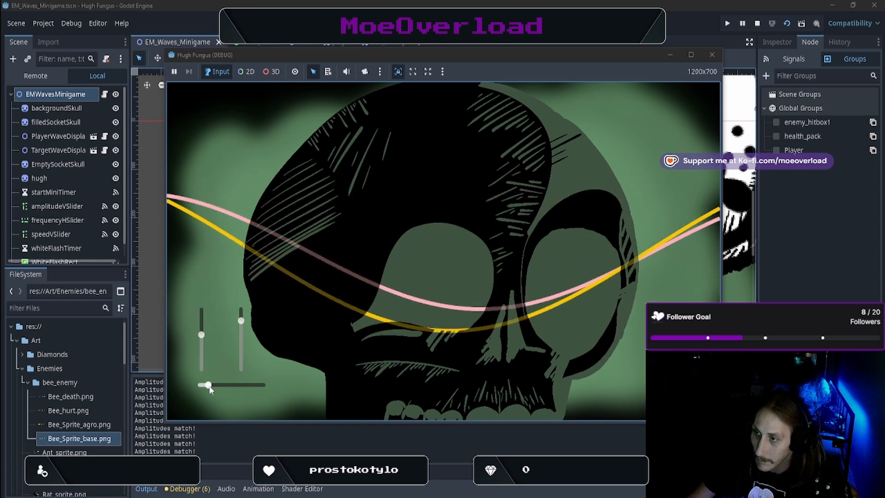
{"action": "left_click_drag", "start_coordinate": [210, 387], "coordinate": [227, 389]}
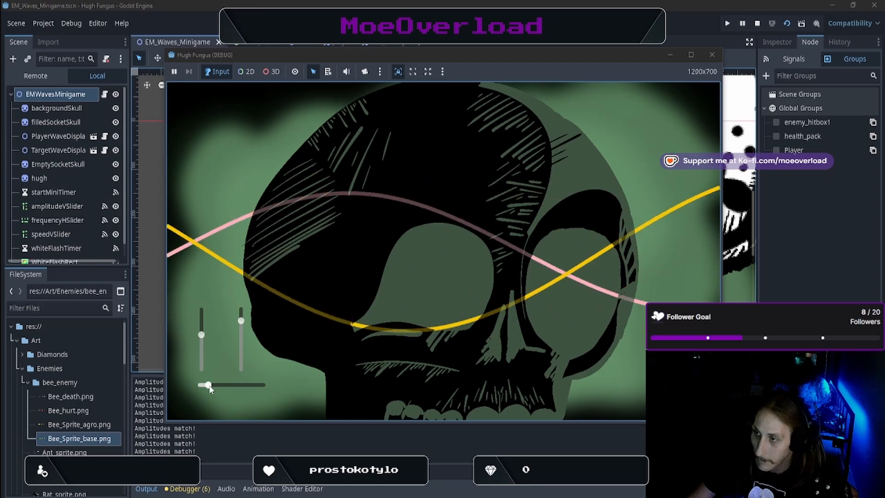
{"action": "left_click_drag", "start_coordinate": [208, 390], "coordinate": [219, 388]}
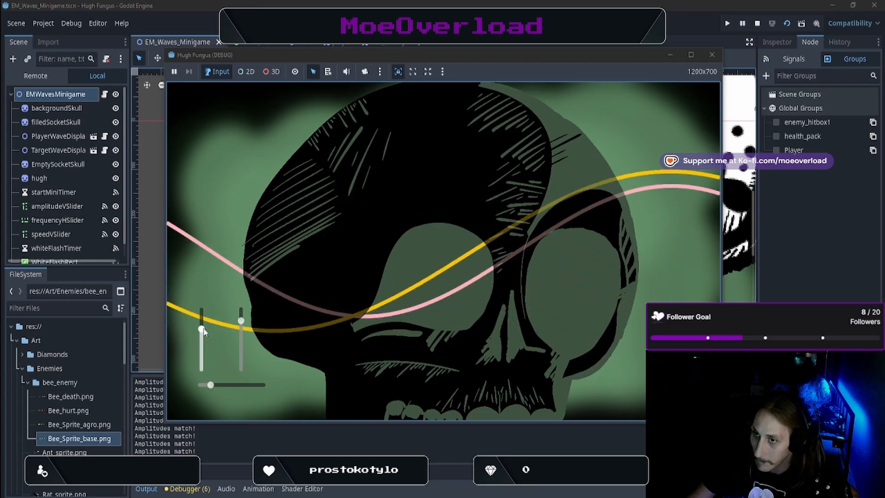
{"action": "mouse_move", "coordinate": [204, 330]}
{"action": "left_mouse_down"}
{"action": "mouse_move", "coordinate": [205, 310]}
{"action": "mouse_move", "coordinate": [206, 318]}
{"action": "left_mouse_up"}
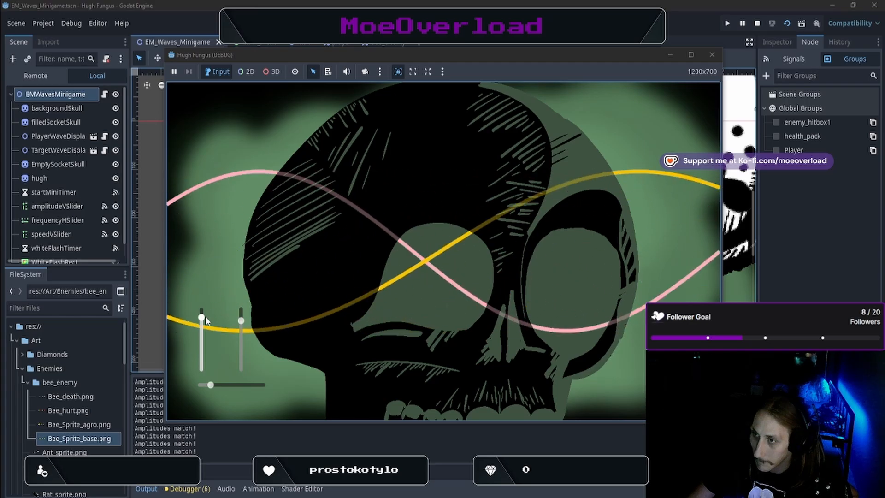
{"action": "left_click_drag", "start_coordinate": [208, 385], "coordinate": [205, 387]}
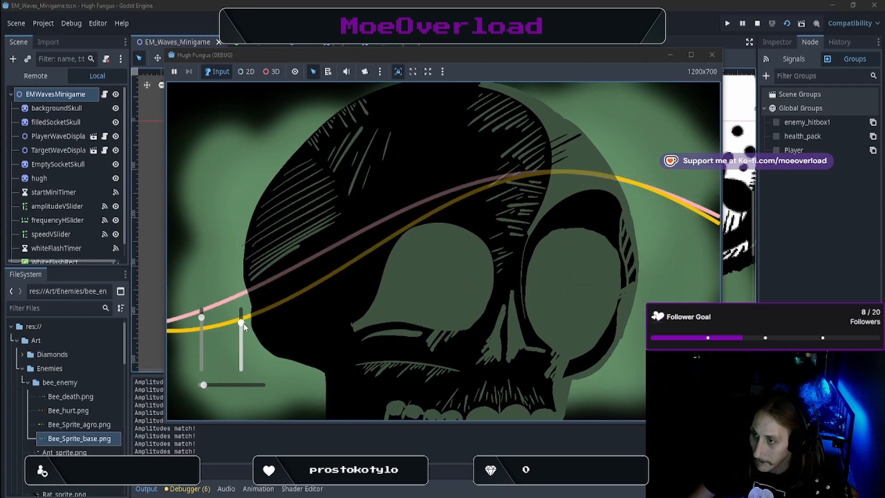
Lower the pink wave's speed in stages to just below half, and return to the editor to read the output log
{"action": "left_click_drag", "start_coordinate": [244, 326], "coordinate": [244, 334]}
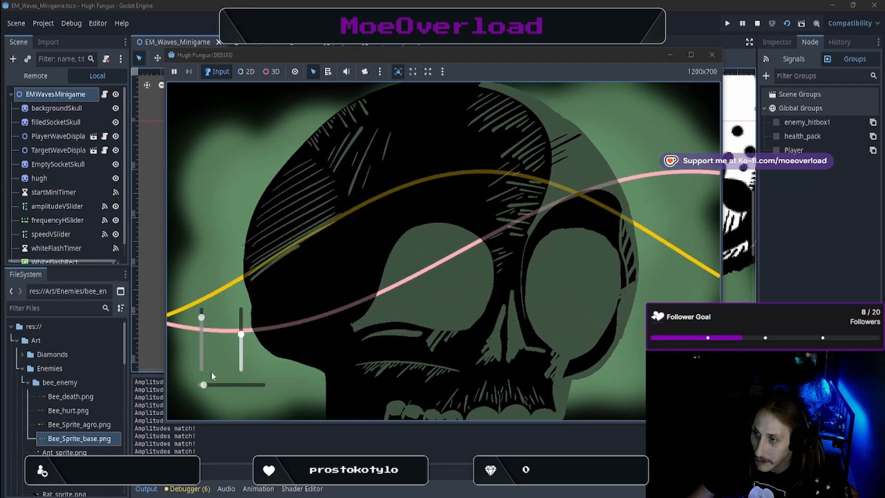
{"action": "left_click", "coordinate": [242, 333]}
{"action": "left_click_drag", "start_coordinate": [243, 332], "coordinate": [242, 341]}
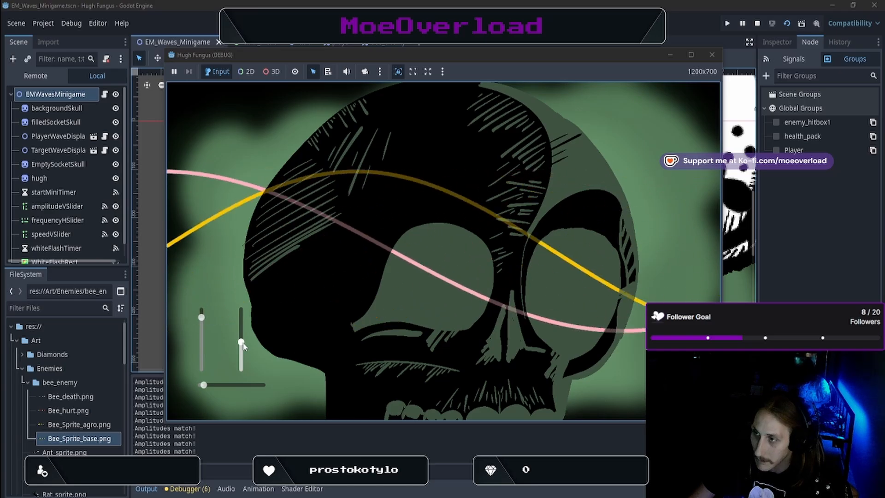
{"action": "left_click_drag", "start_coordinate": [244, 343], "coordinate": [243, 346]}
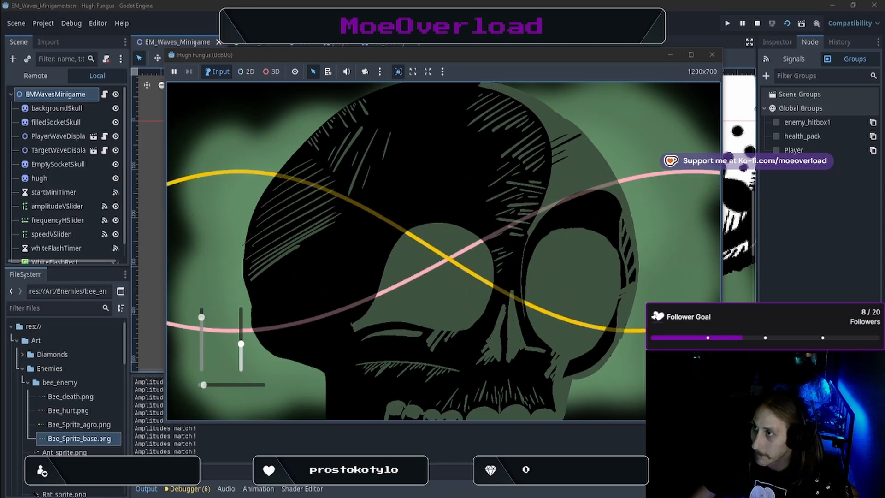
{"action": "left_click_drag", "start_coordinate": [576, 55], "coordinate": [472, 9]}
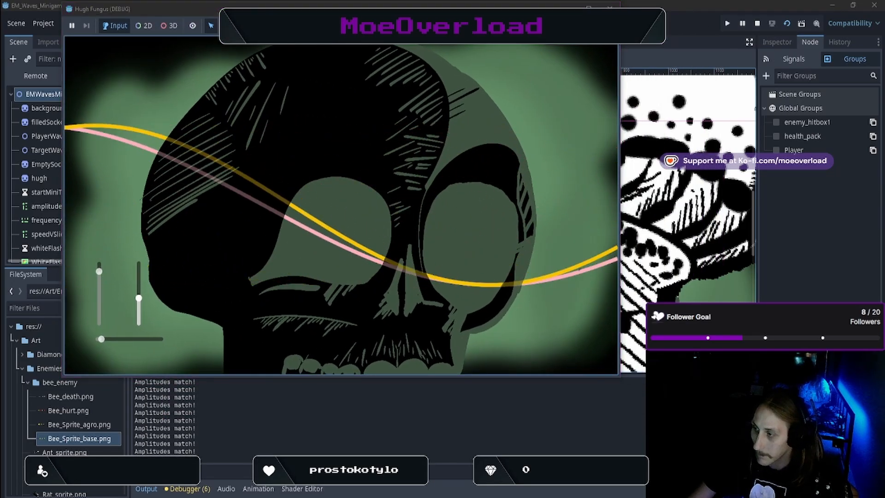
{"action": "key", "text": "alt+Tab"}
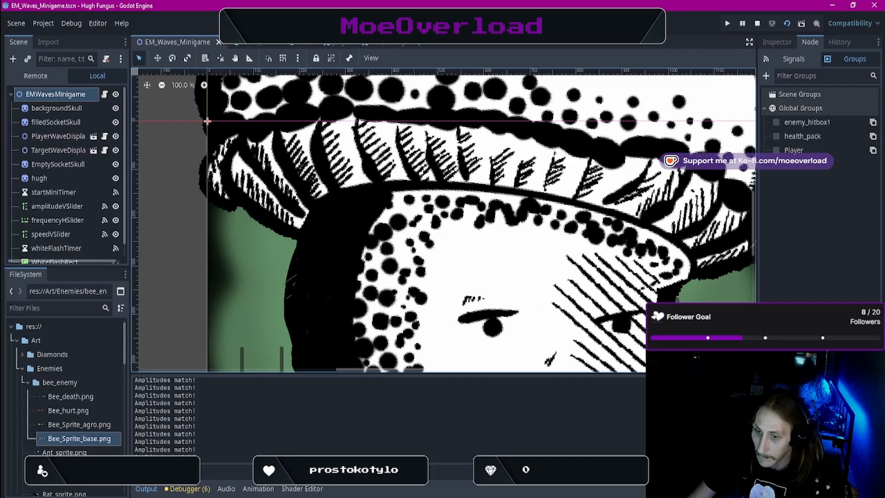
Restart the EM_Waves_Minigame scene by itself, setting the pink wave to near-maximum amplitude, minimum frequency and about half speed
{"action": "left_click", "coordinate": [728, 23]}
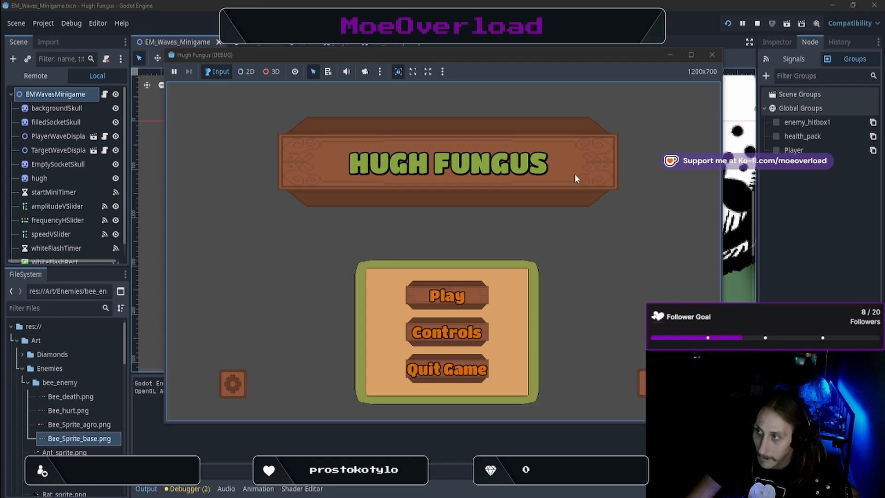
{"action": "left_click", "coordinate": [709, 58]}
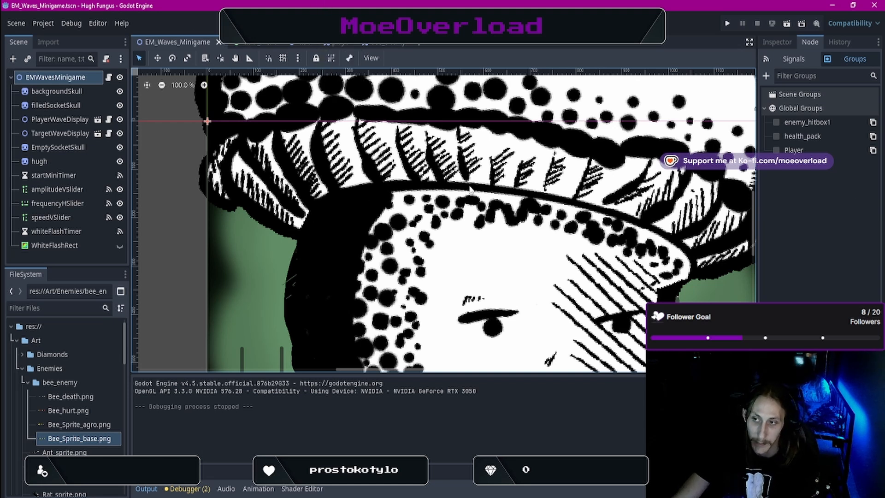
{"action": "left_click", "coordinate": [787, 23]}
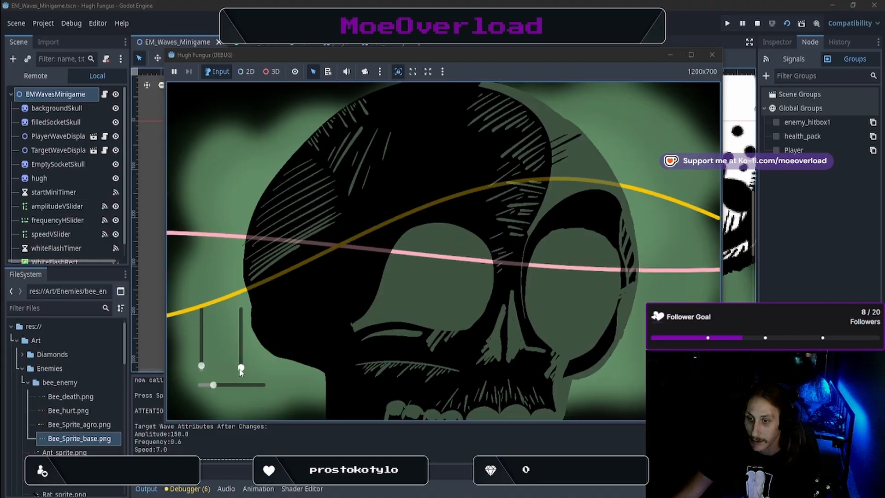
{"action": "left_click_drag", "start_coordinate": [241, 365], "coordinate": [204, 312]}
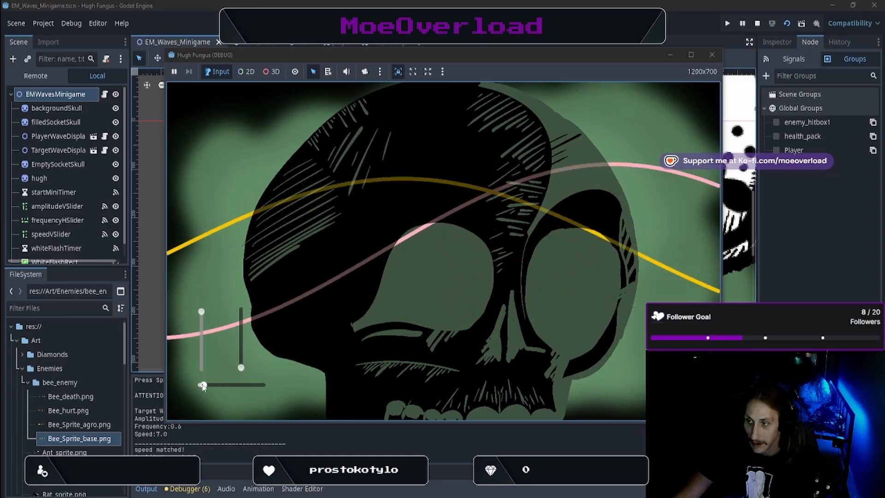
{"action": "left_click_drag", "start_coordinate": [210, 386], "coordinate": [246, 336]}
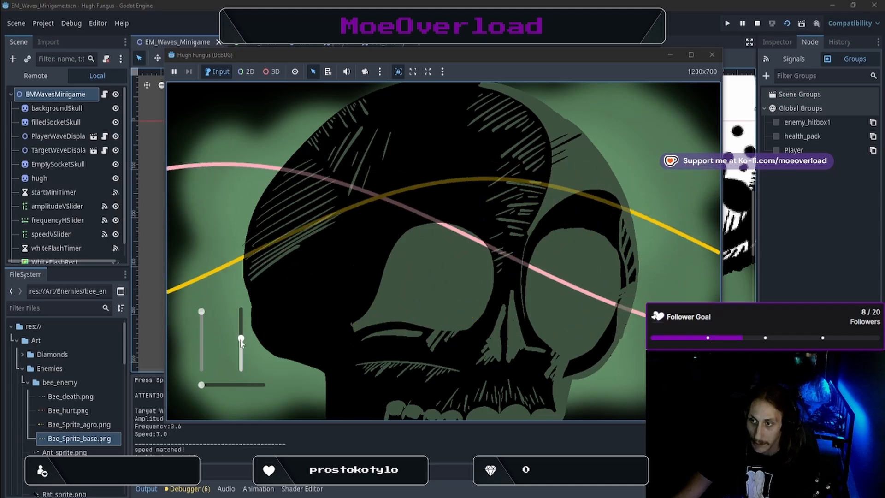
Fine-tune the pink wave's speed around halfway and reduce its amplitude to about three quarters
{"action": "left_click_drag", "start_coordinate": [240, 339], "coordinate": [241, 344]}
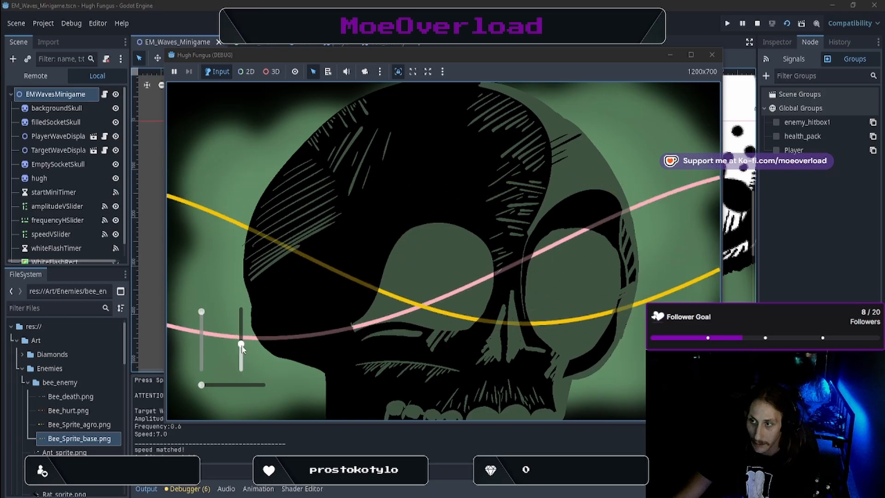
{"action": "mouse_move", "coordinate": [242, 345]}
{"action": "left_mouse_down"}
{"action": "mouse_move", "coordinate": [244, 353]}
{"action": "mouse_move", "coordinate": [243, 336]}
{"action": "left_mouse_up"}
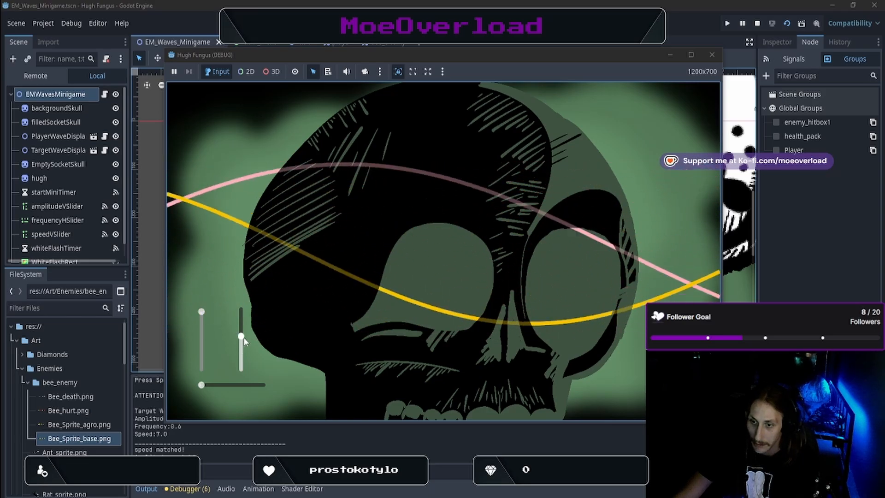
{"action": "left_click", "coordinate": [203, 317]}
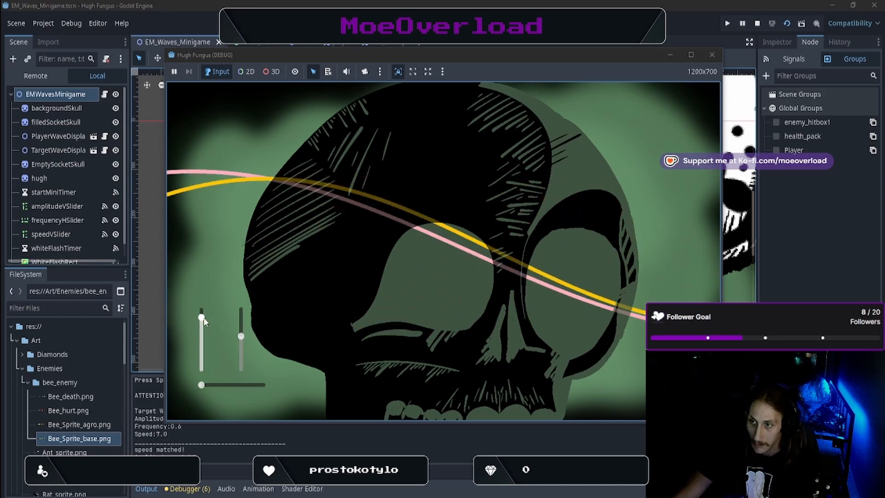
{"action": "left_click_drag", "start_coordinate": [203, 322], "coordinate": [204, 325]}
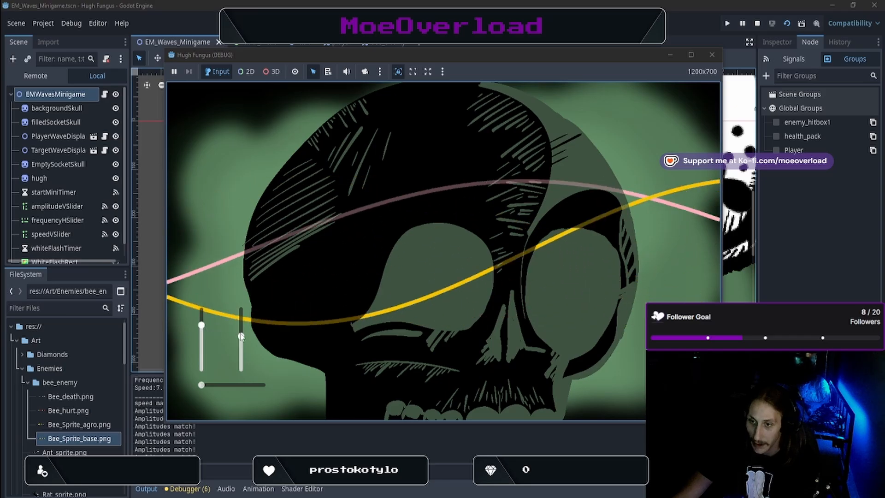
Sweep the pink wave's speed between near maximum and about two thirds, raise its frequency slightly, and end the minigame test
{"action": "left_click", "coordinate": [241, 318]}
{"action": "left_click_drag", "start_coordinate": [241, 321], "coordinate": [241, 314]}
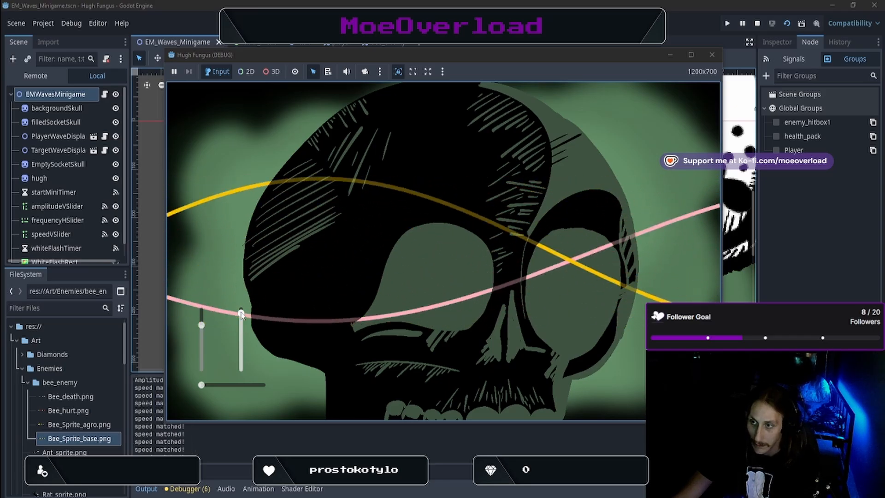
{"action": "left_click_drag", "start_coordinate": [241, 313], "coordinate": [245, 326]}
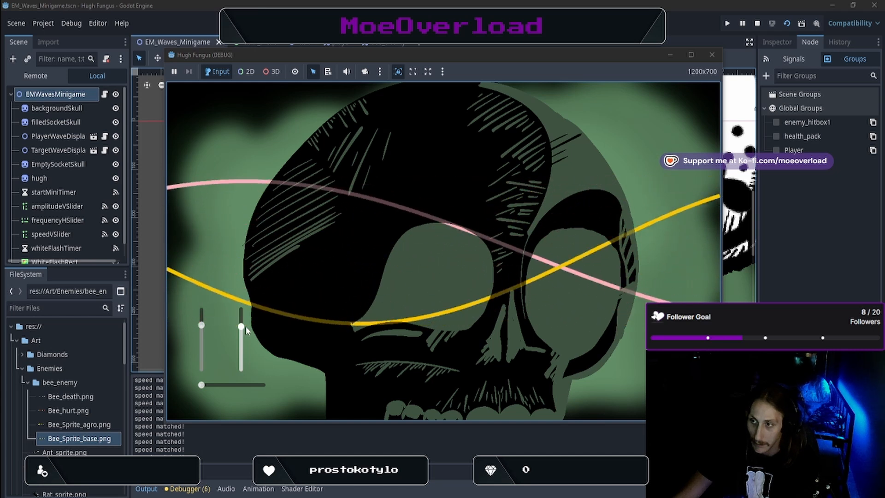
{"action": "left_click_drag", "start_coordinate": [202, 384], "coordinate": [202, 385]}
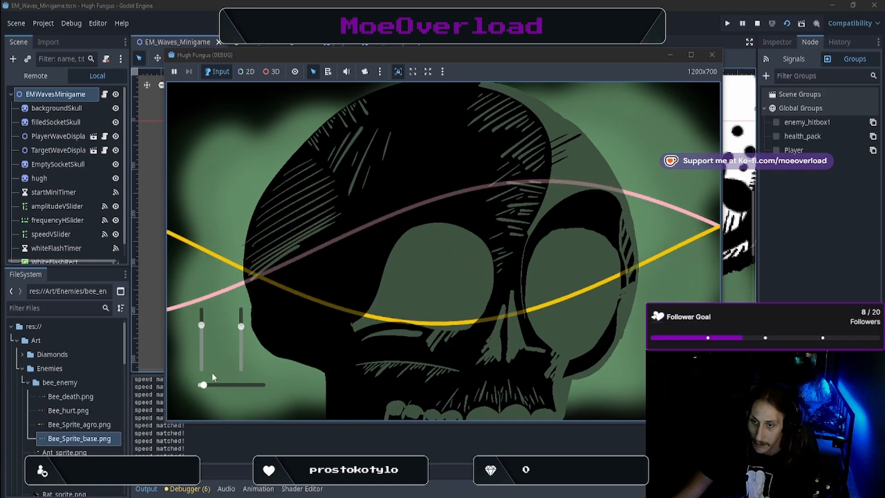
{"action": "left_click", "coordinate": [241, 329]}
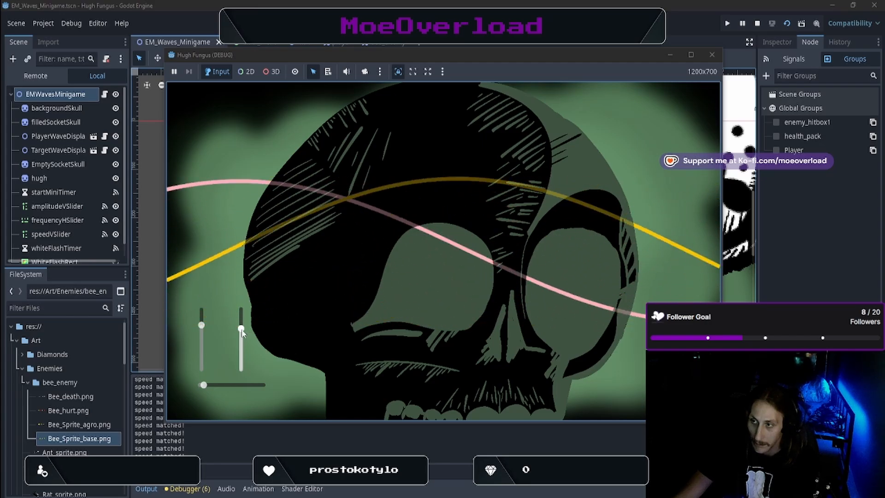
{"action": "left_click_drag", "start_coordinate": [242, 330], "coordinate": [243, 338]}
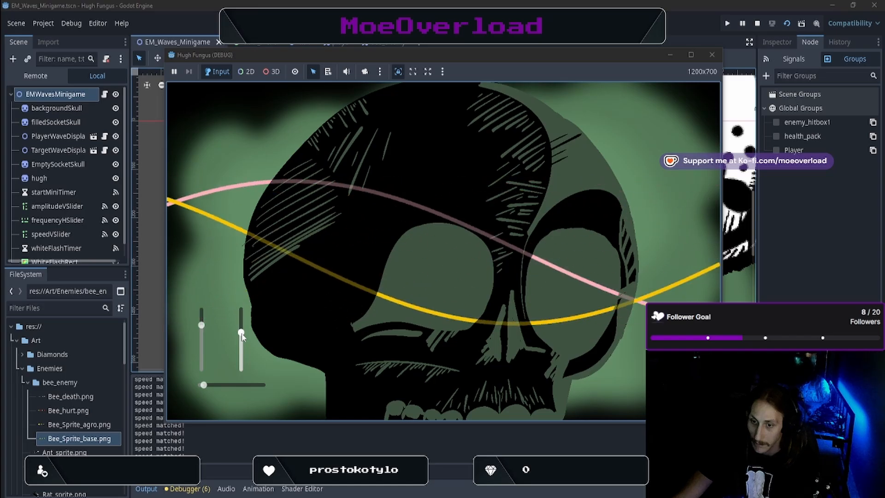
{"action": "mouse_move", "coordinate": [241, 333]}
{"action": "left_mouse_down"}
{"action": "mouse_move", "coordinate": [242, 311]}
{"action": "mouse_move", "coordinate": [245, 336]}
{"action": "mouse_move", "coordinate": [245, 327]}
{"action": "left_mouse_up"}
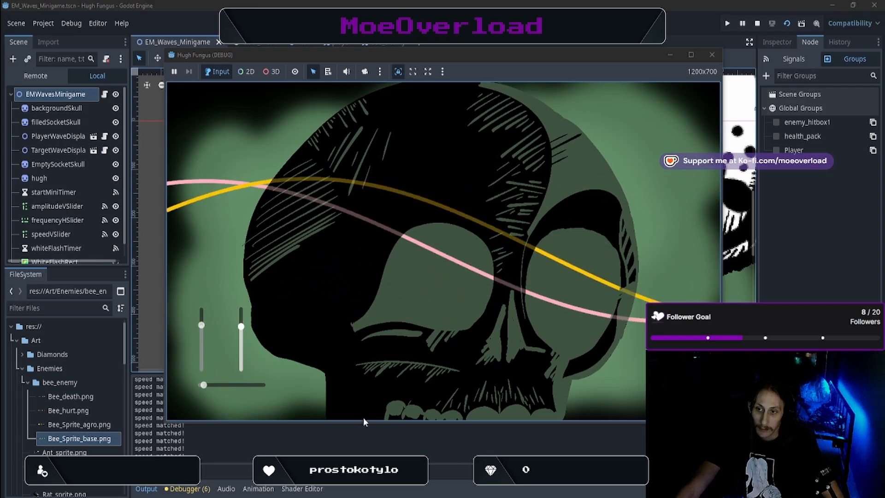
{"action": "left_click", "coordinate": [712, 55]}
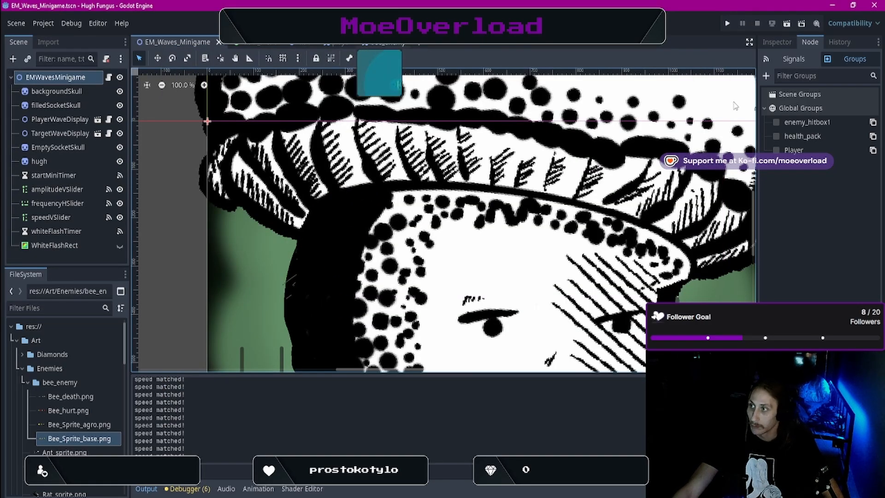
Compare the group assignments of the bee_enemy and player root nodes, and check the player's properties
{"action": "key", "text": "ctrl+Tab"}
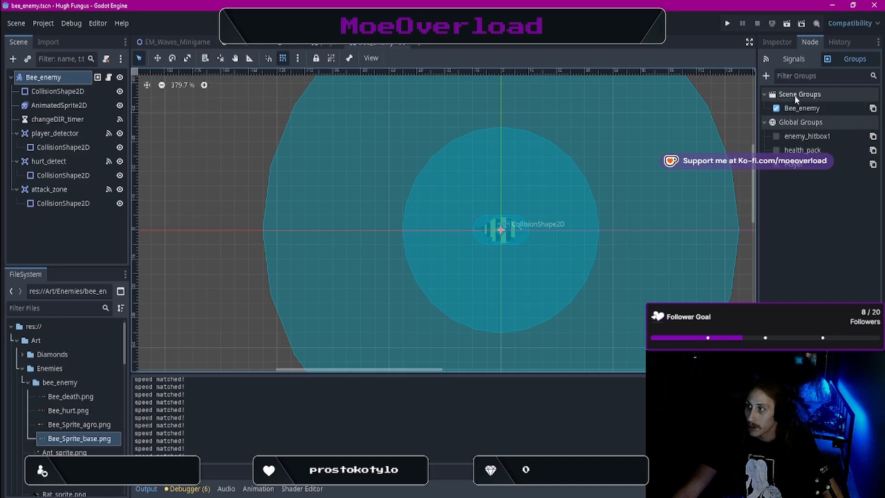
{"action": "left_click", "coordinate": [318, 44]}
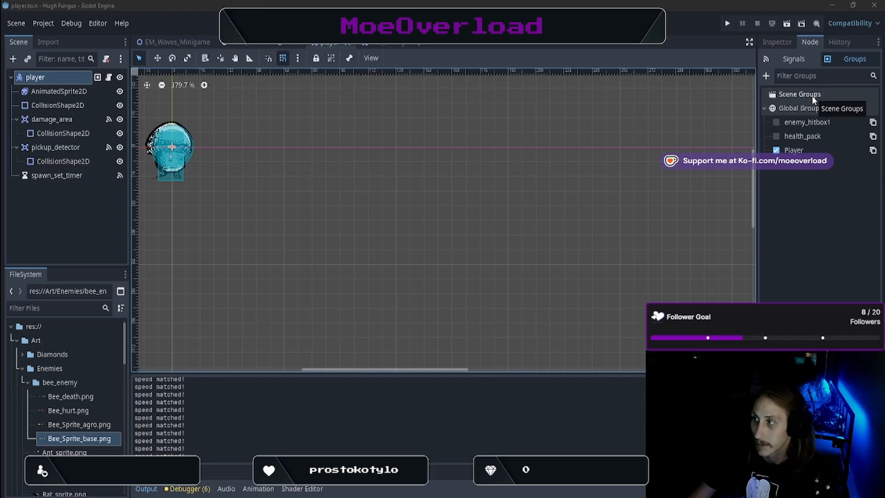
{"action": "left_click", "coordinate": [782, 44]}
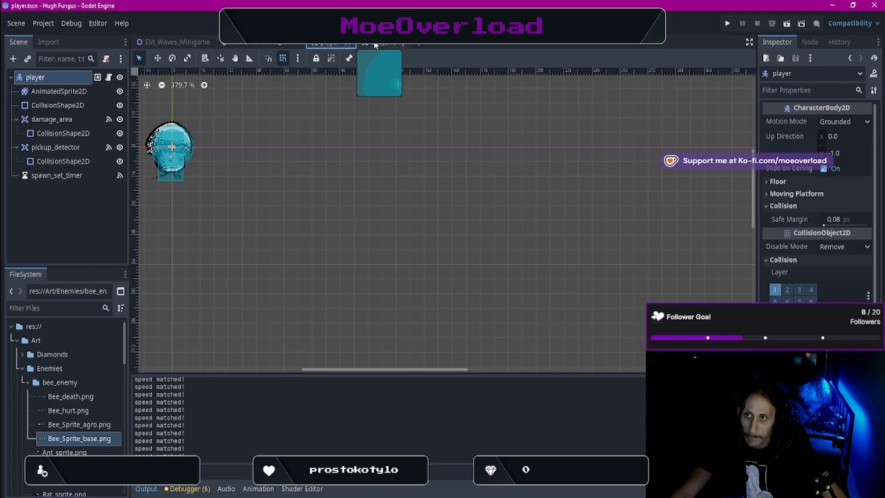
{"action": "left_click", "coordinate": [346, 44]}
{"action": "left_click", "coordinate": [328, 44]}
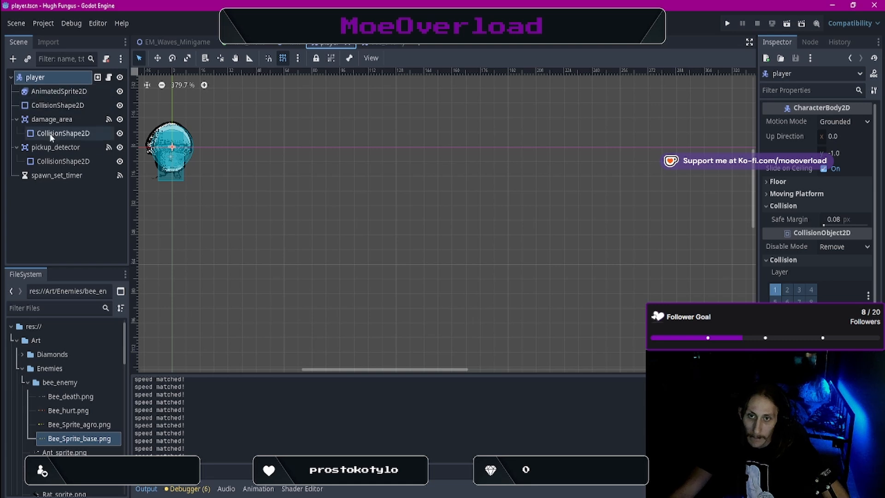
Show the group assignments of the player scene's damage_area node
{"action": "left_click", "coordinate": [53, 121]}
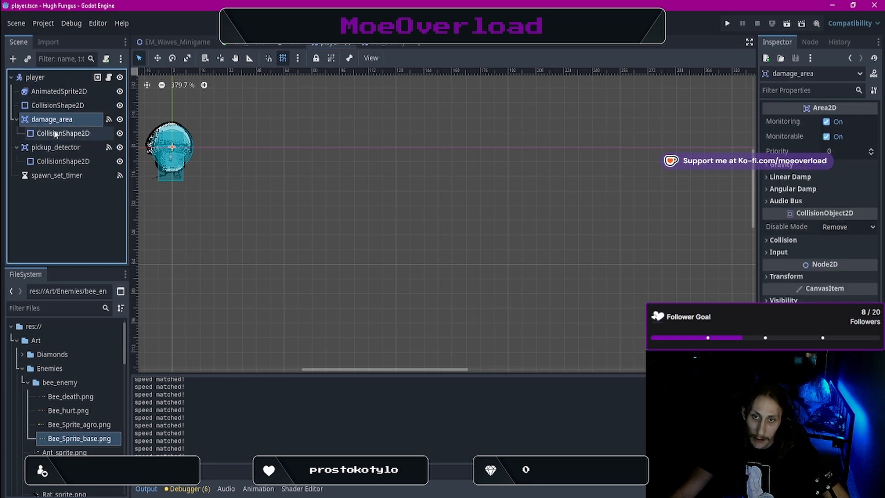
{"action": "left_click", "coordinate": [87, 134]}
{"action": "left_click", "coordinate": [68, 120]}
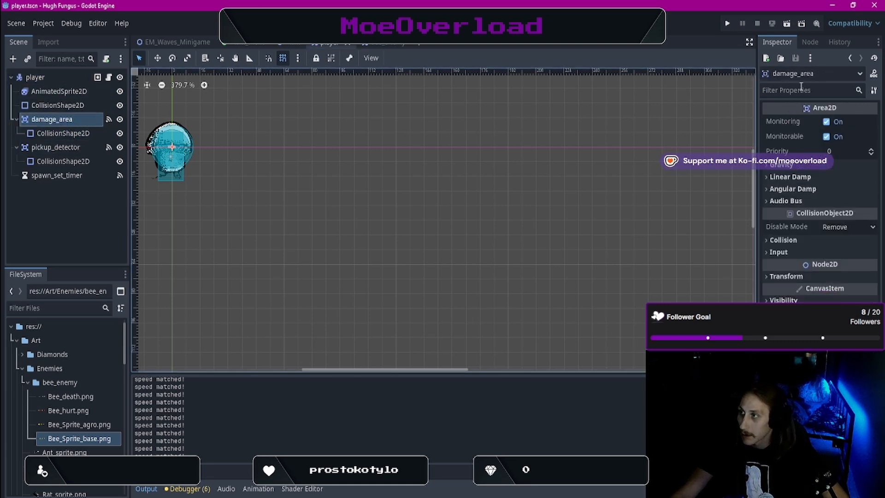
{"action": "left_click", "coordinate": [809, 42]}
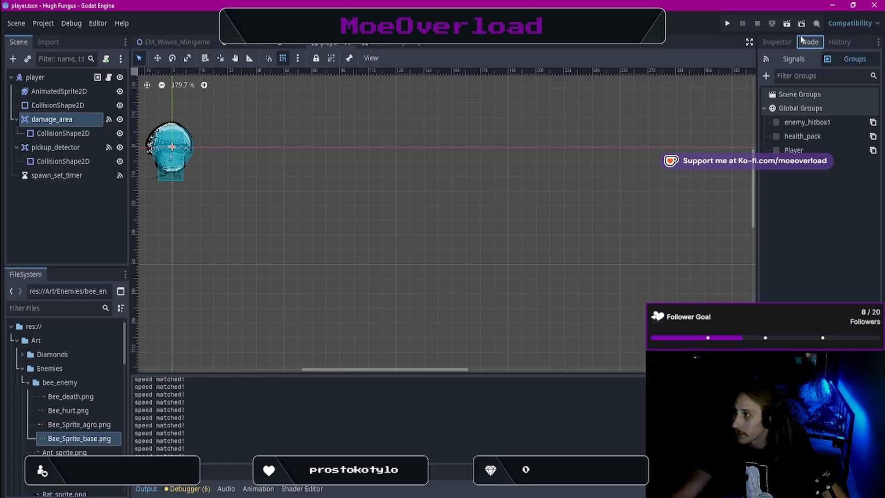
Connect the damage_area's body_entered and body_exited signals to receiver methods in the player script
{"action": "left_click", "coordinate": [775, 41]}
{"action": "left_click", "coordinate": [814, 42]}
{"action": "left_click", "coordinate": [792, 62]}
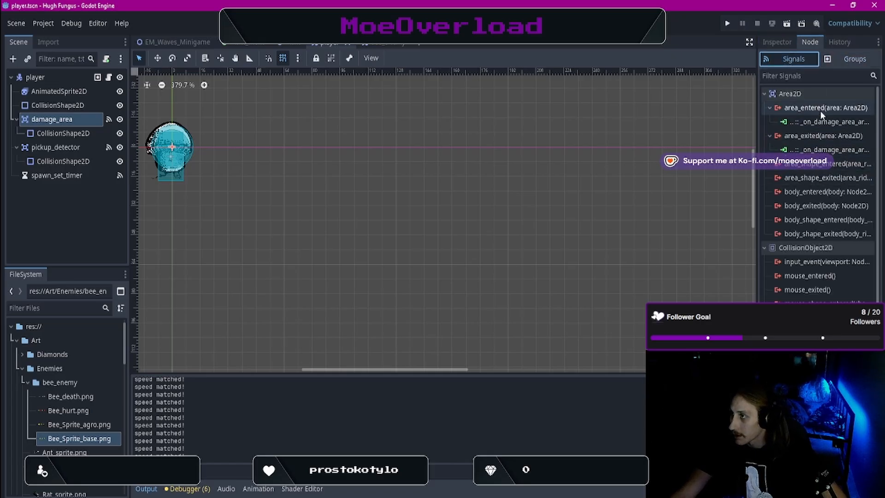
{"action": "double_click", "coordinate": [809, 192]}
{"action": "left_click", "coordinate": [413, 369]}
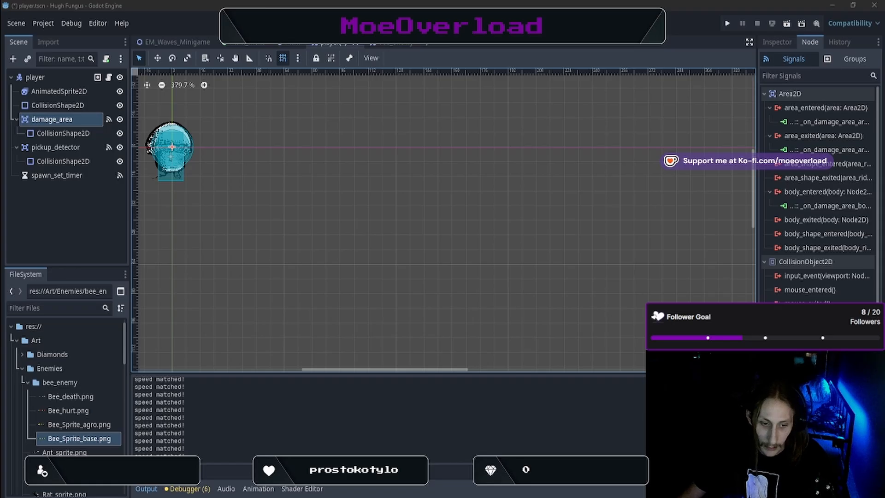
{"action": "left_click", "coordinate": [811, 220]}
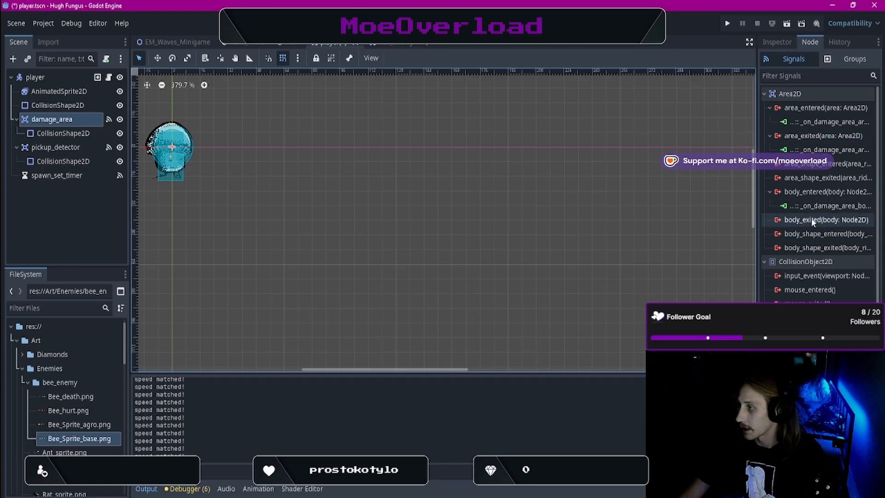
{"action": "double_click", "coordinate": [811, 220]}
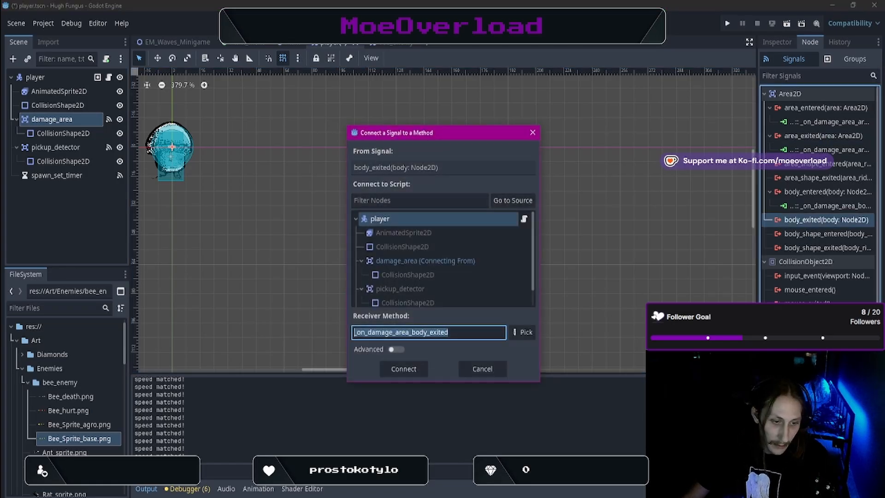
{"action": "left_click", "coordinate": [404, 369]}
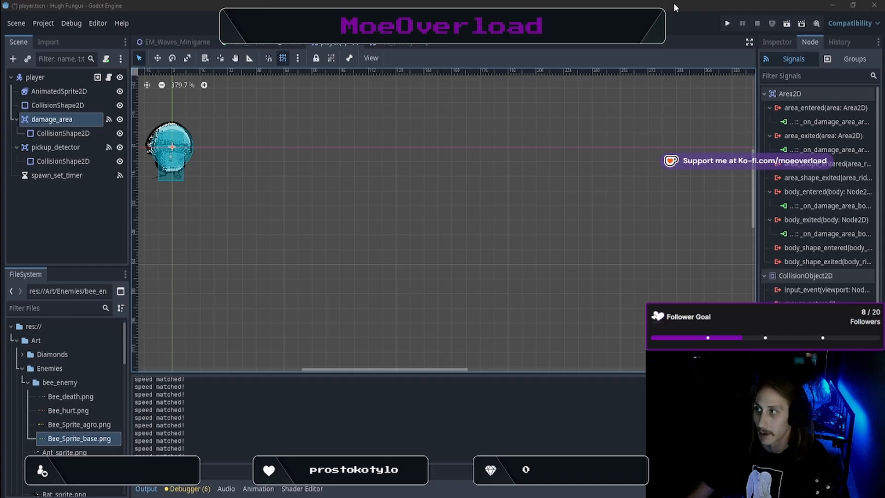
Run the project, start the game, and jump the player into the bee near the first platforms to test damage
{"action": "left_click", "coordinate": [727, 23]}
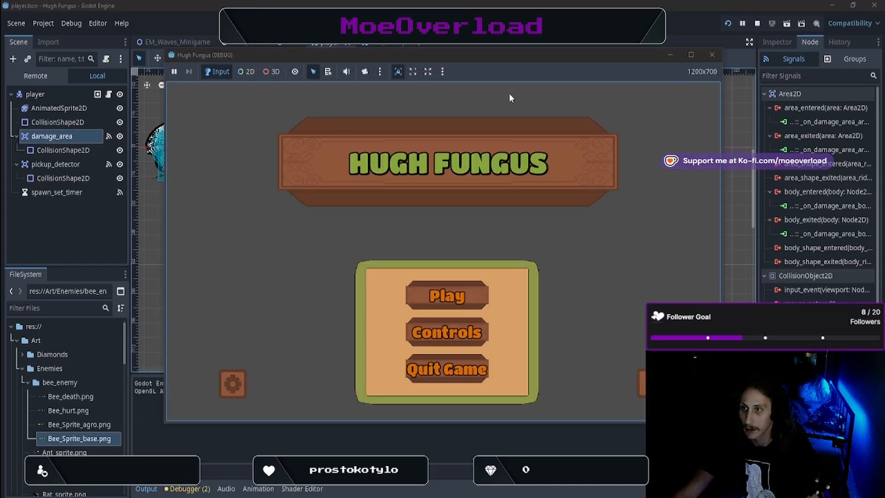
{"action": "left_click", "coordinate": [465, 290]}
{"action": "key", "text": "d"}
{"action": "key", "text": "space"}
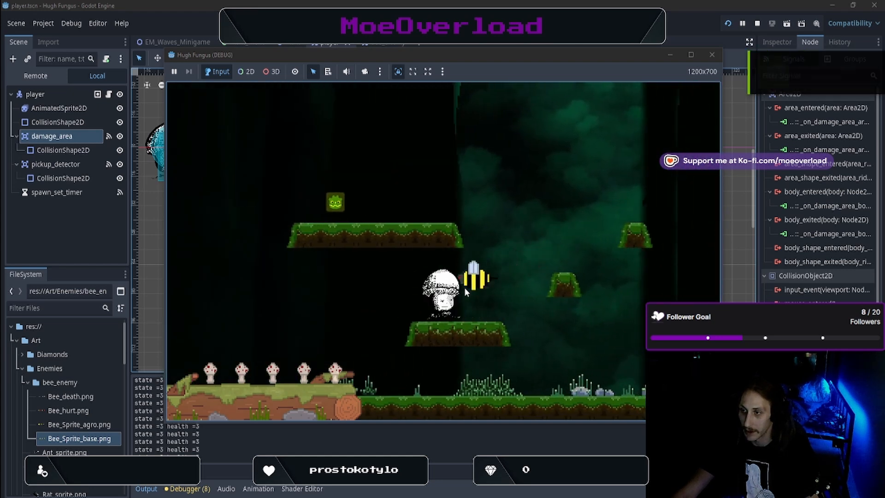
{"action": "key", "text": "space"}
{"action": "key", "text": "d"}
{"action": "key", "text": "a"}
{"action": "key", "text": "d"}
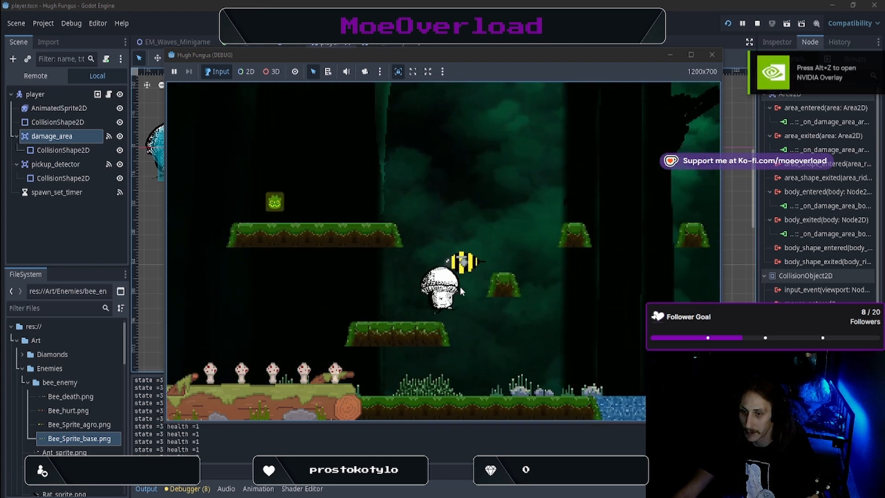
{"action": "key", "text": "space"}
{"action": "key", "text": "a"}
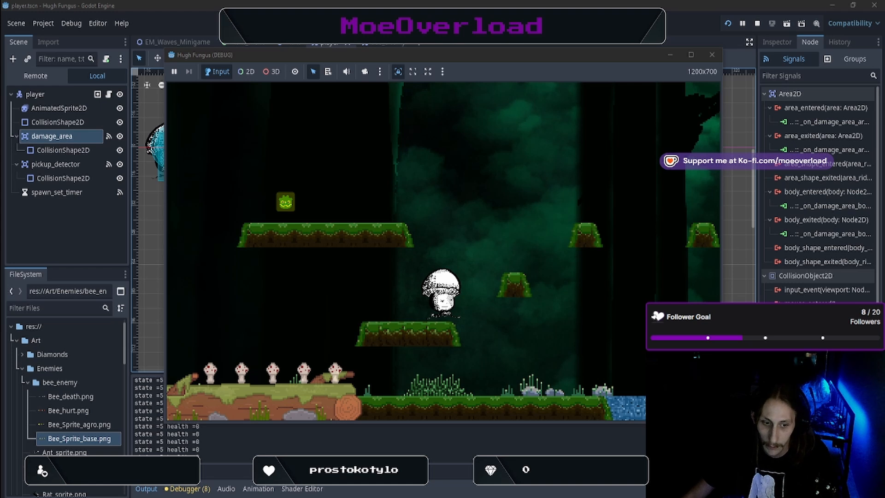
Restart the game, repeat the bee encounter while jumping across the platforms, and end the playtest
{"action": "left_click", "coordinate": [727, 23]}
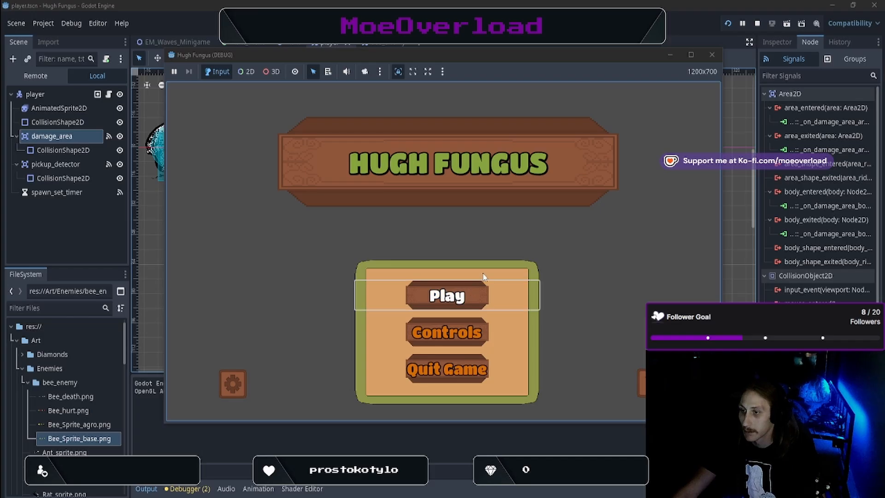
{"action": "left_click", "coordinate": [470, 290]}
{"action": "key", "text": "d"}
{"action": "key", "text": "space"}
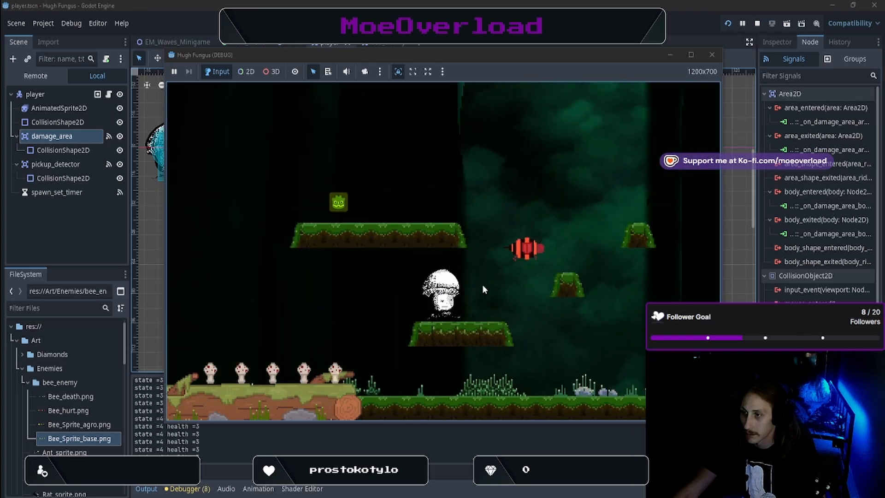
{"action": "key", "text": "a"}
{"action": "key", "text": "d"}
{"action": "key", "text": "space"}
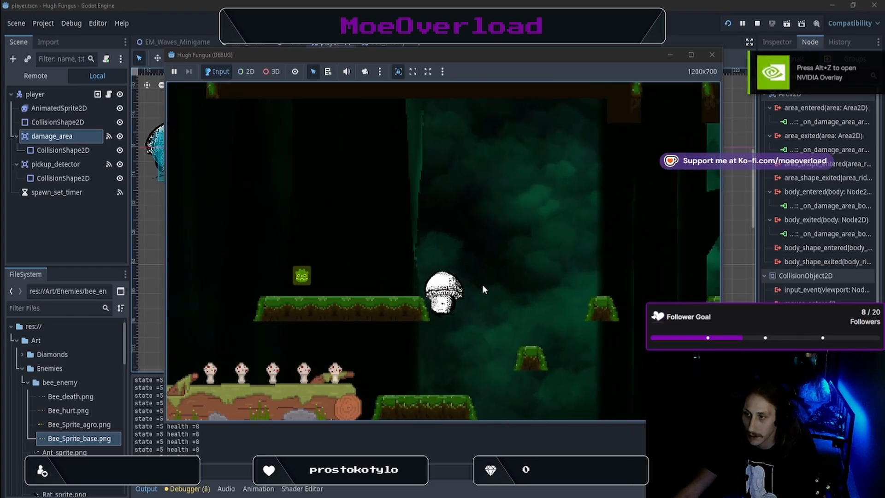
{"action": "key", "text": "d"}
{"action": "key", "text": "space"}
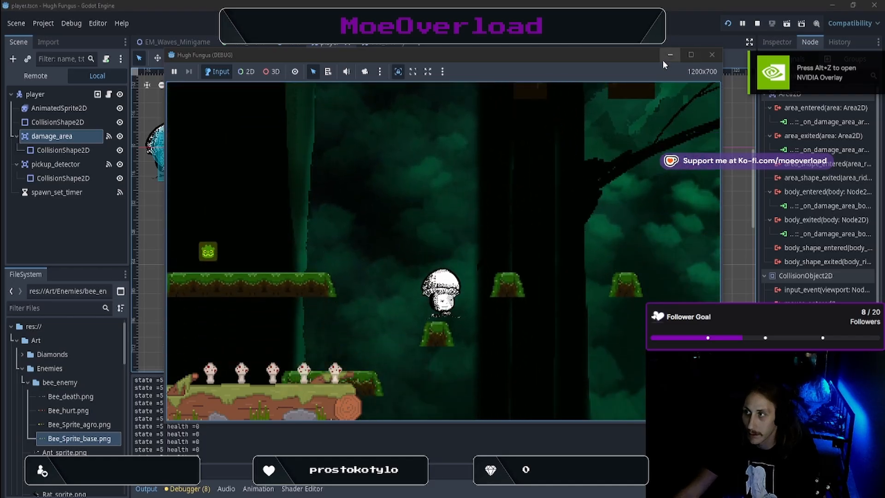
{"action": "left_click", "coordinate": [711, 55]}
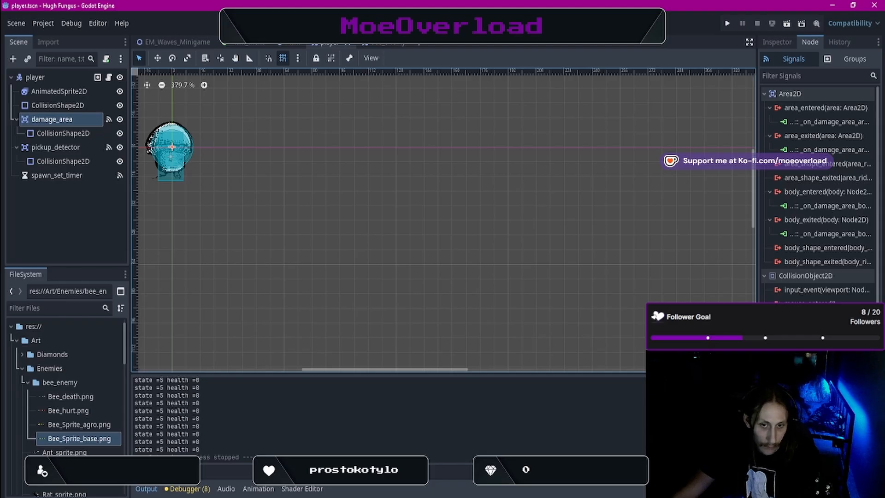
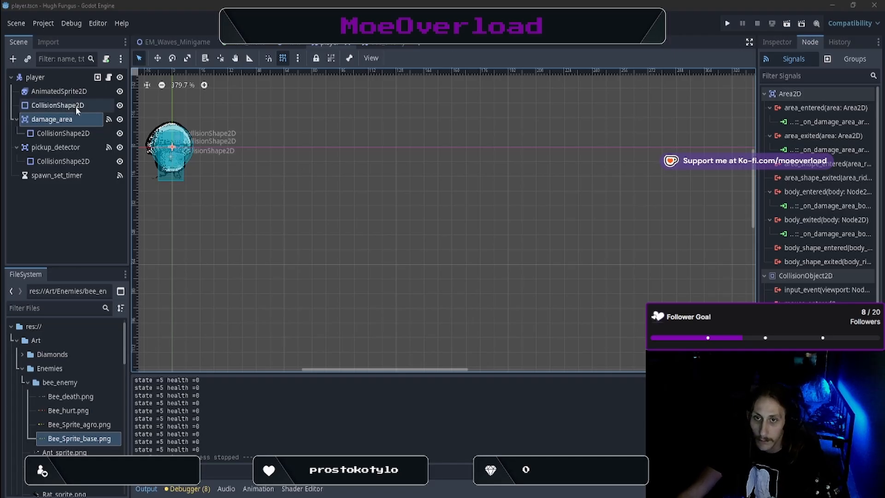
Replace the rectangle of the CollisionShape2D directly under the player root with a new capsule shape
{"action": "left_click", "coordinate": [73, 134]}
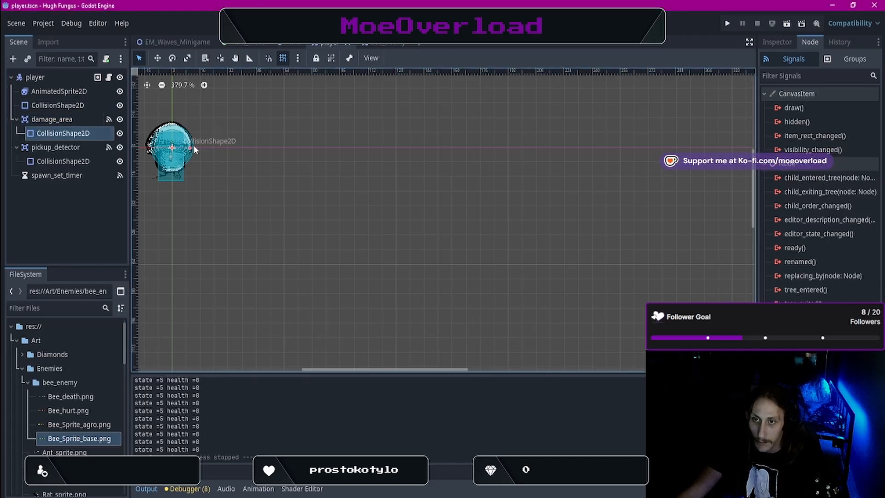
{"action": "left_click", "coordinate": [69, 105]}
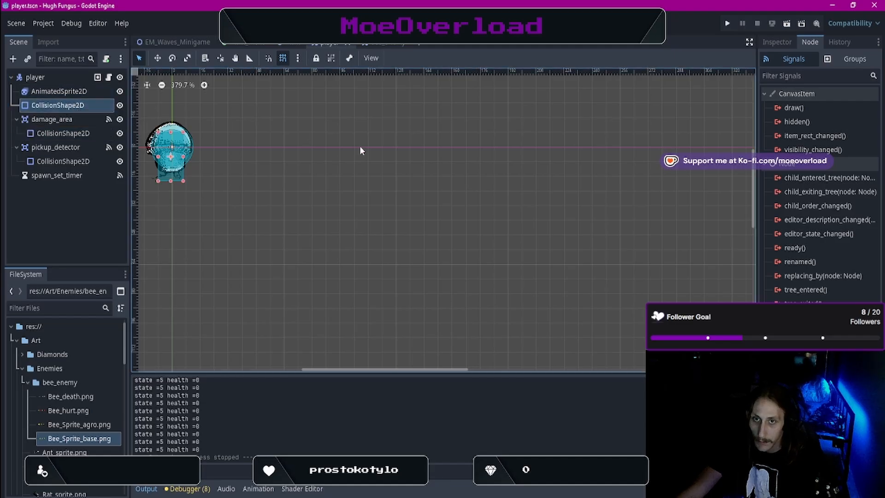
{"action": "left_click", "coordinate": [791, 43]}
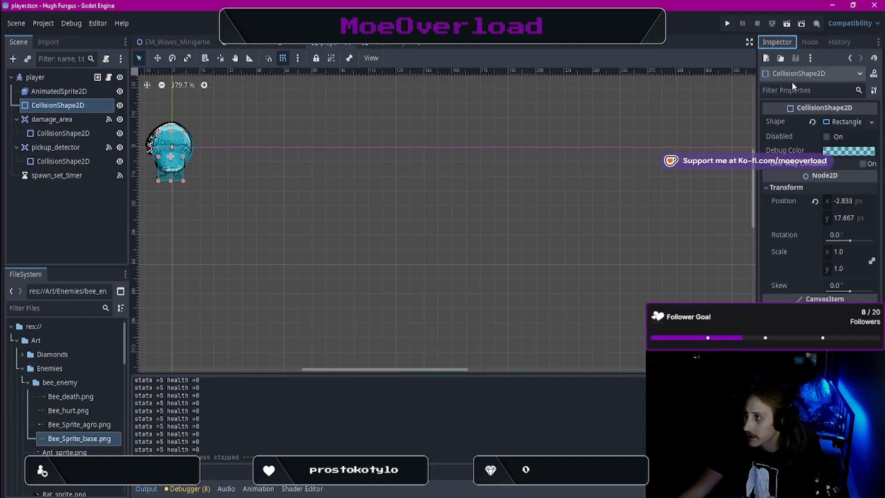
{"action": "left_click", "coordinate": [841, 124]}
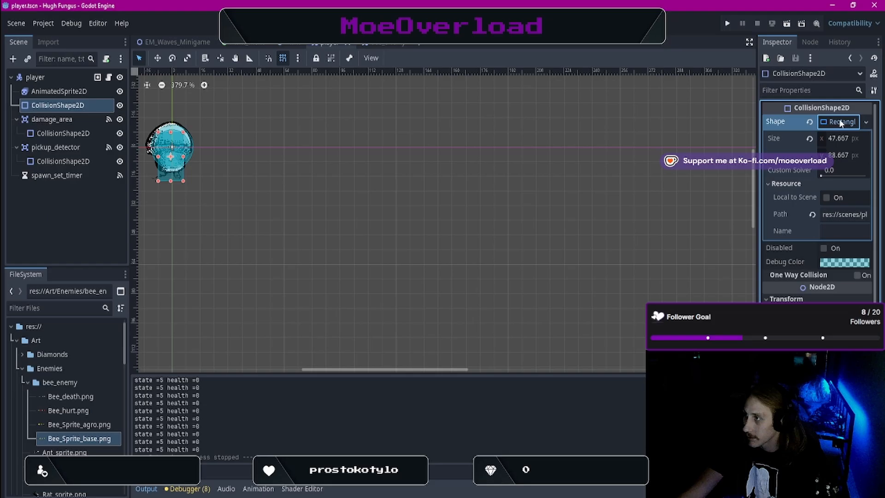
{"action": "left_click", "coordinate": [866, 122]}
{"action": "left_click", "coordinate": [821, 224]}
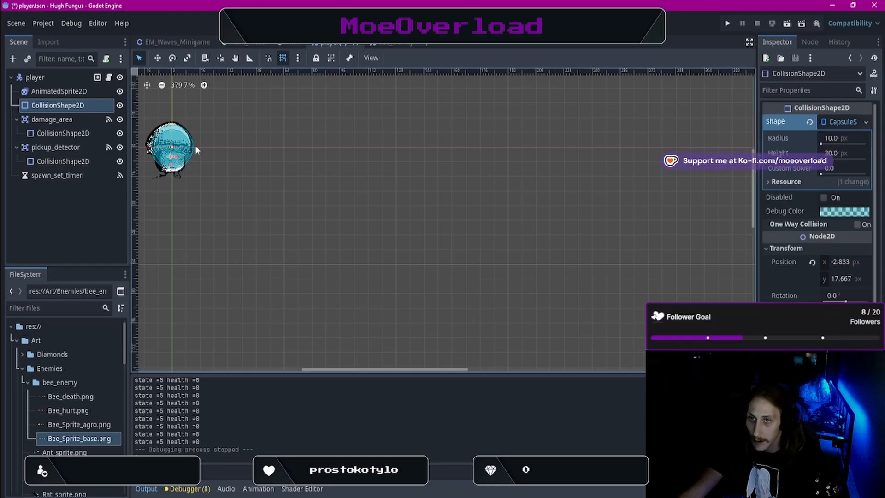
Stretch the player's capsule to about 125 px tall with a 9 px radius and move it to position 0, 0
{"action": "scroll", "coordinate": [182, 141], "scroll_direction": "up", "scroll_amount": 2}
{"action": "scroll", "coordinate": [180, 144], "scroll_direction": "up", "scroll_amount": 1}
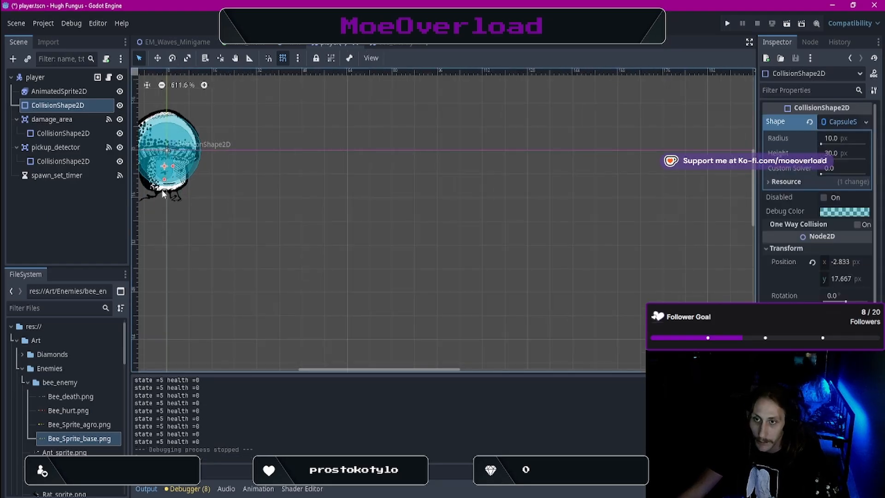
{"action": "left_click_drag", "start_coordinate": [162, 188], "coordinate": [164, 220]}
{"action": "left_click", "coordinate": [168, 161]}
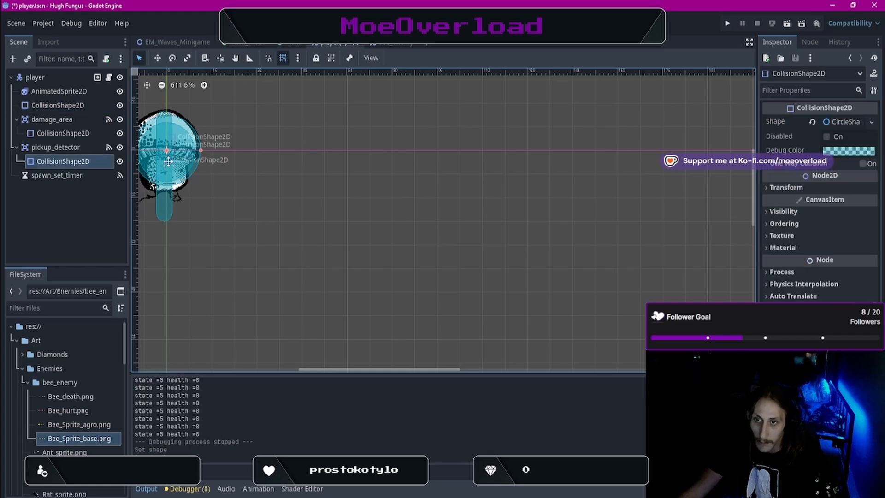
{"action": "left_click", "coordinate": [143, 132]}
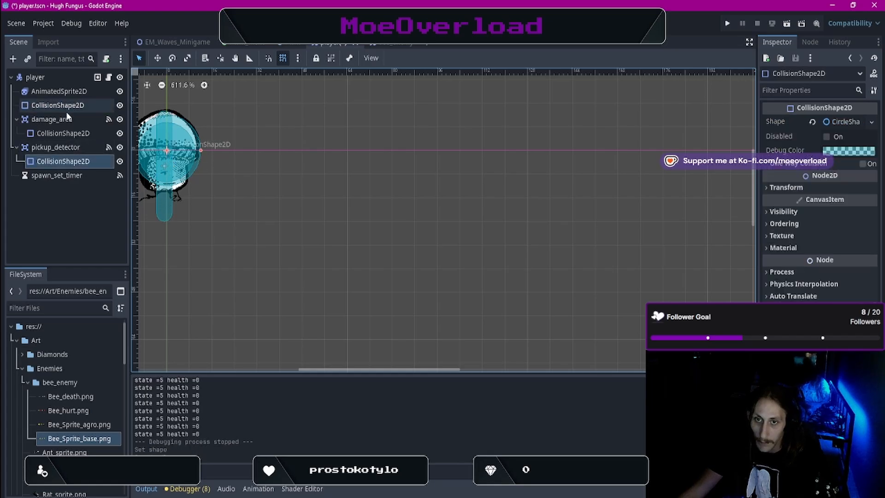
{"action": "key", "text": "w"}
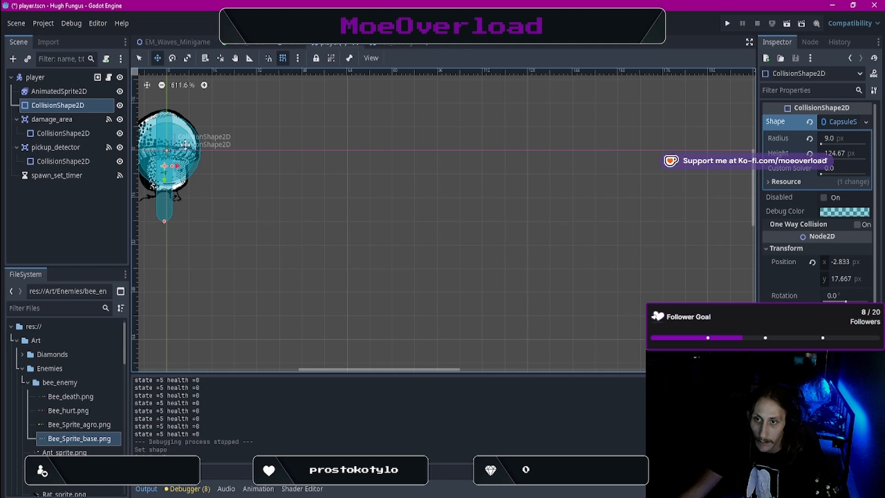
{"action": "left_click_drag", "start_coordinate": [186, 161], "coordinate": [188, 146]}
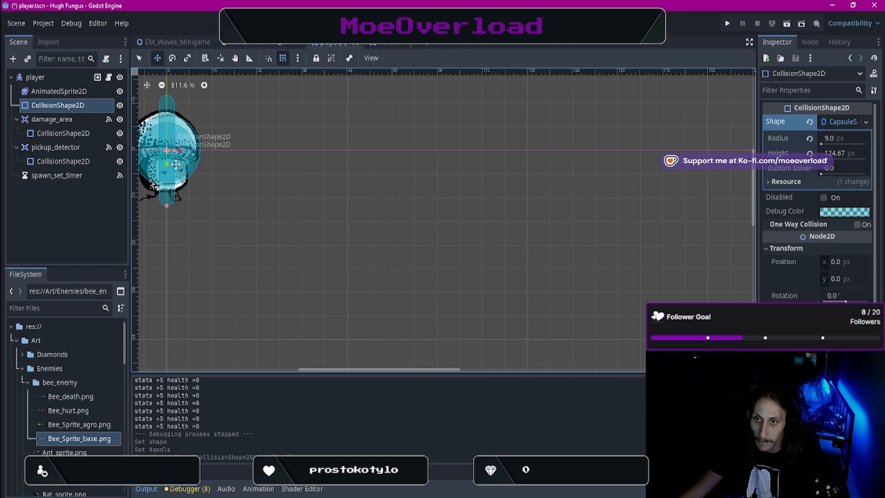
Resize the player's capsule to a height of about 106.67 px and a radius of about 26.67 px
{"action": "left_click", "coordinate": [139, 58]}
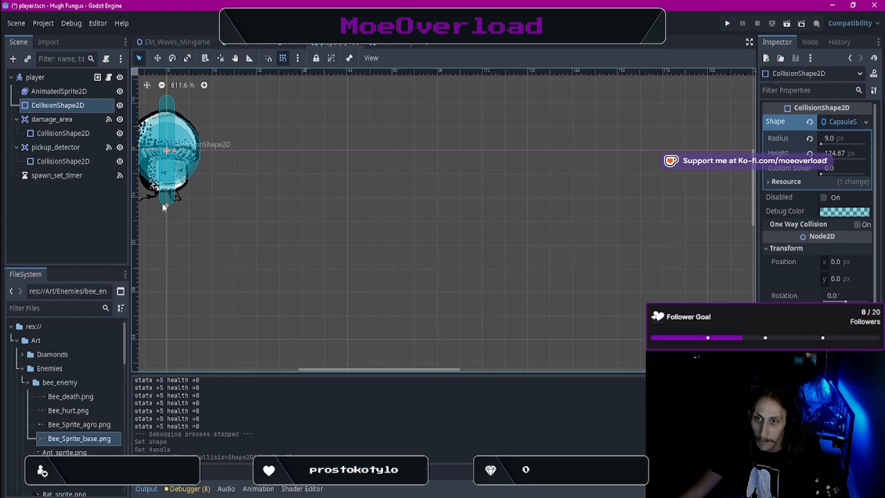
{"action": "left_click_drag", "start_coordinate": [164, 203], "coordinate": [166, 196]}
{"action": "left_click", "coordinate": [158, 58]}
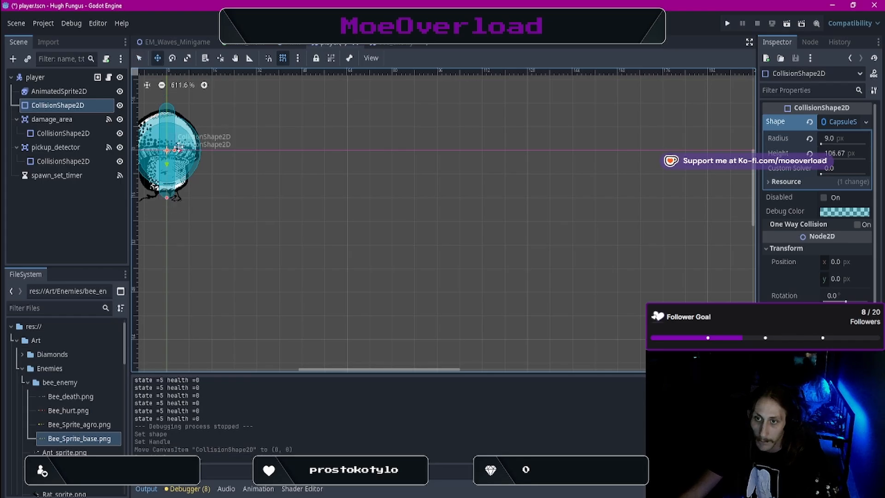
{"action": "left_click_drag", "start_coordinate": [167, 156], "coordinate": [167, 157]}
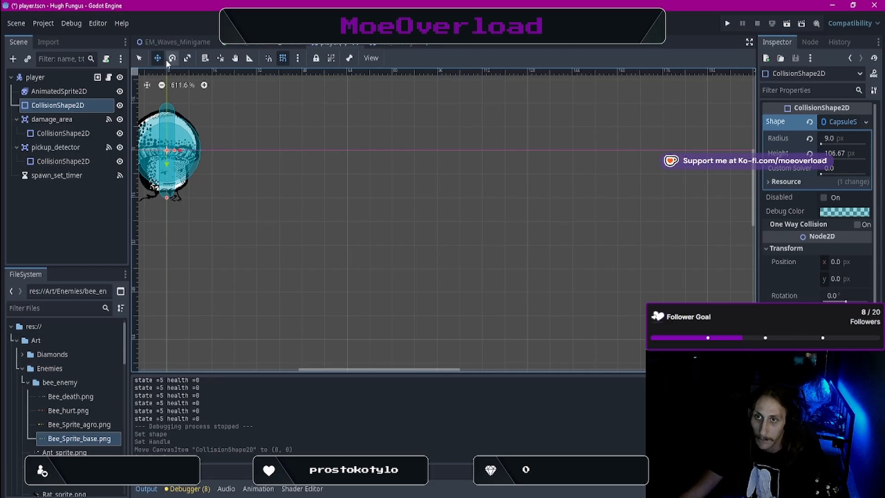
{"action": "left_click", "coordinate": [140, 58]}
{"action": "left_click_drag", "start_coordinate": [176, 150], "coordinate": [198, 154]}
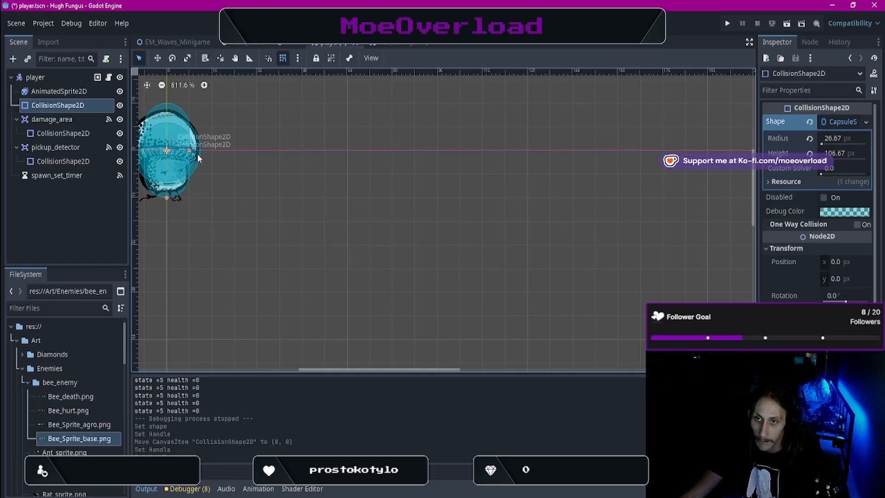
Enlarge the circular collision shapes of damage_area and pickup_detector so they extend beyond the mushroom sprite
{"action": "left_click", "coordinate": [62, 119]}
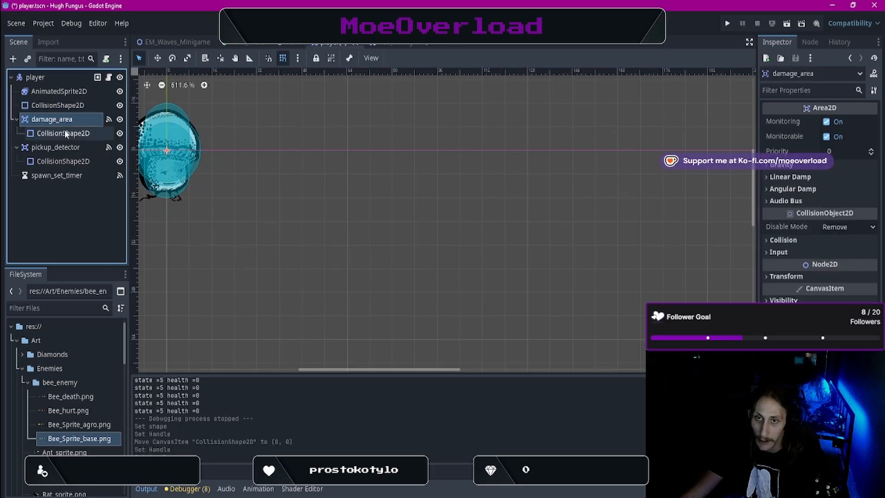
{"action": "left_click", "coordinate": [65, 133]}
{"action": "left_click_drag", "start_coordinate": [195, 156], "coordinate": [202, 156]}
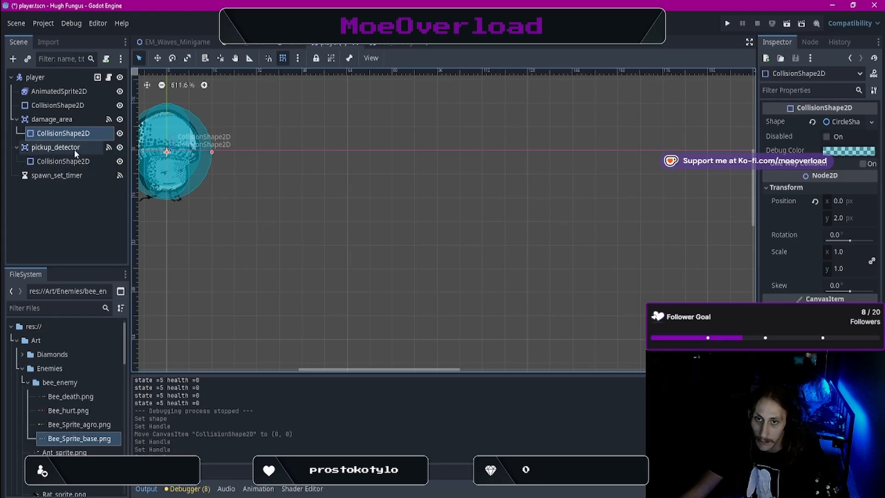
{"action": "left_click", "coordinate": [109, 163]}
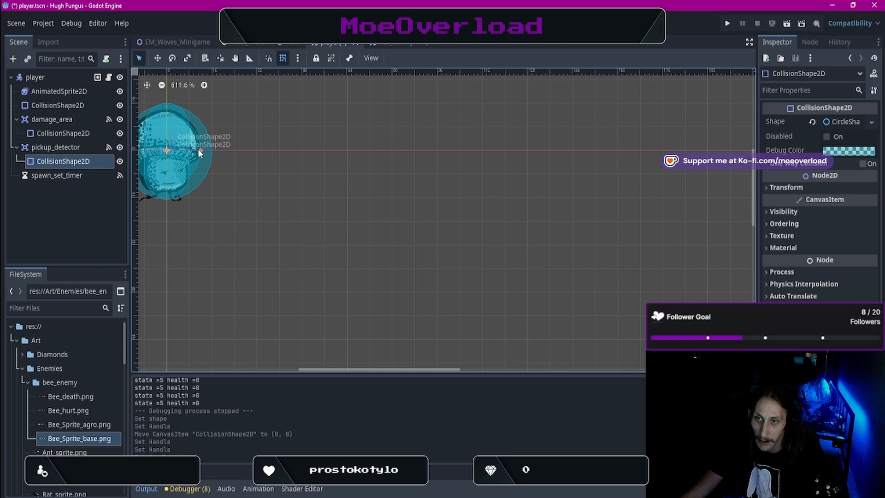
{"action": "left_click_drag", "start_coordinate": [199, 150], "coordinate": [212, 150]}
Run the game, start playing, and move and jump the mushroom around the bee to test damage with the enlarged collision shapes
{"action": "left_click", "coordinate": [728, 23]}
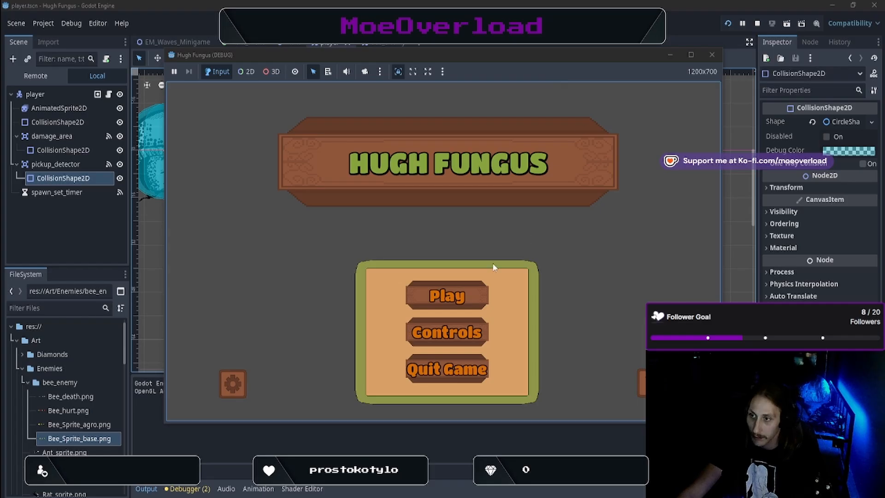
{"action": "left_click", "coordinate": [465, 287]}
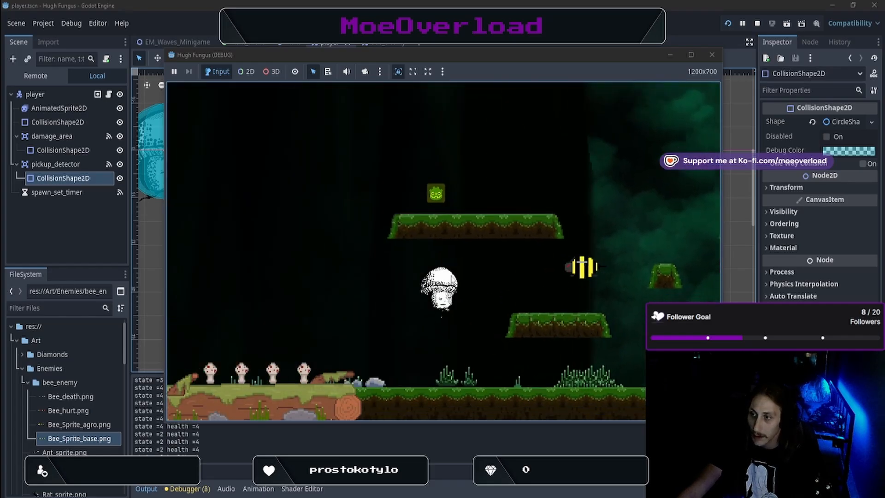
{"action": "key", "text": "Right"}
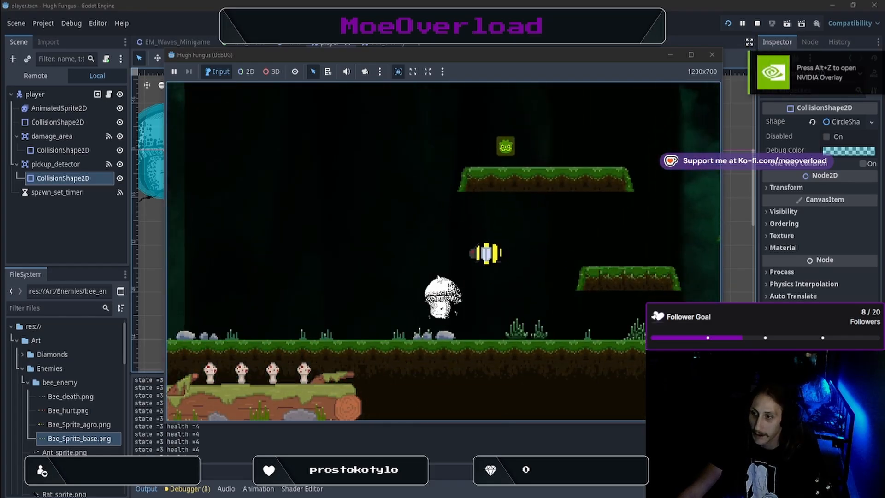
{"action": "key", "text": "Left"}
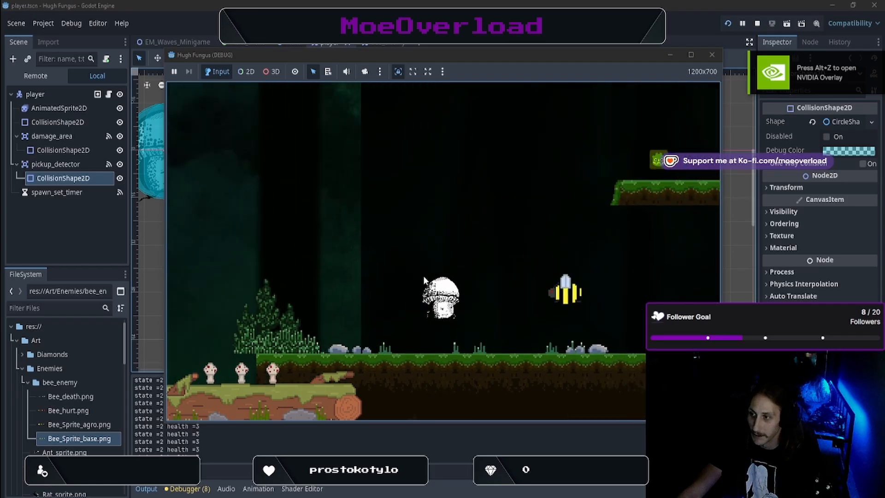
{"action": "key", "text": "Right"}
{"action": "key", "text": "space"}
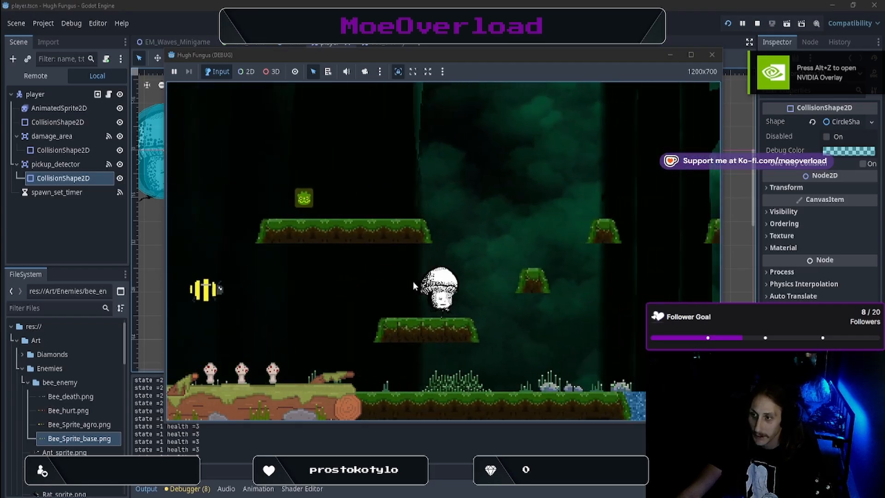
{"action": "key", "text": "space"}
{"action": "key", "text": "Left"}
{"action": "key", "text": "space"}
{"action": "key", "text": "Right"}
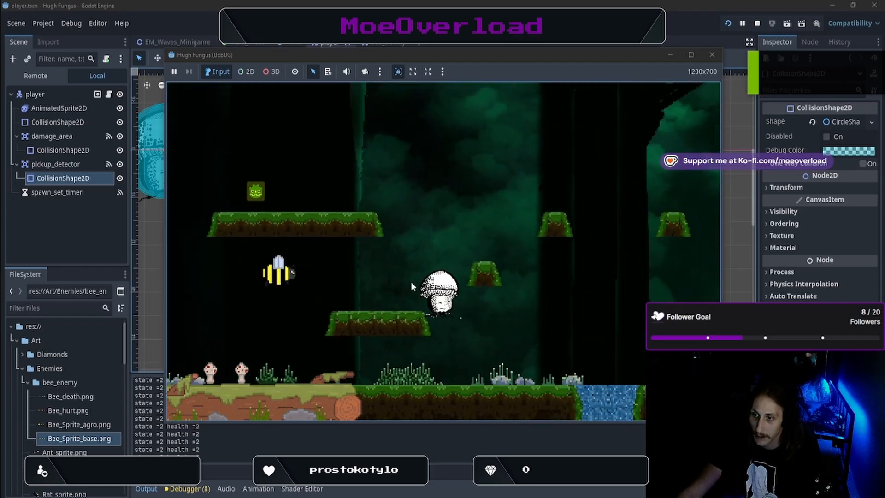
Move the mushroom back and forth beneath the hovering bee to test contact from above
{"action": "key", "text": "Left"}
{"action": "key", "text": "Right"}
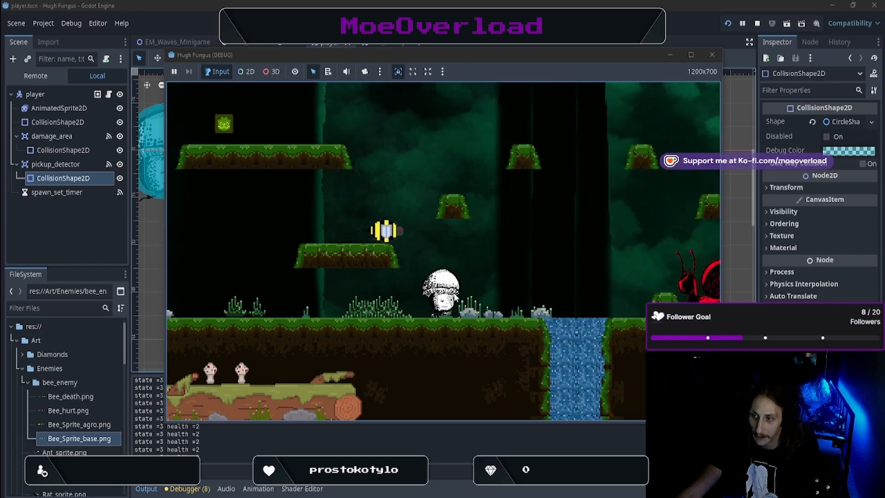
{"action": "key", "text": "Left"}
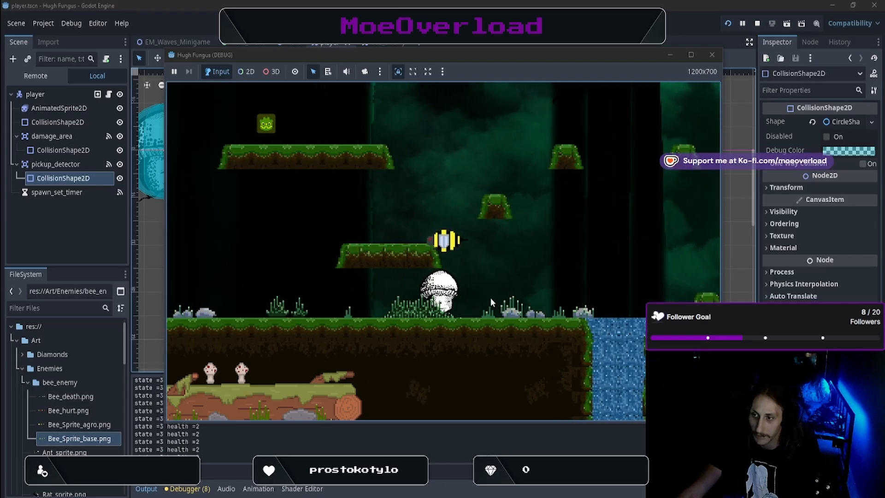
{"action": "key", "text": "Right"}
{"action": "key", "text": "Left"}
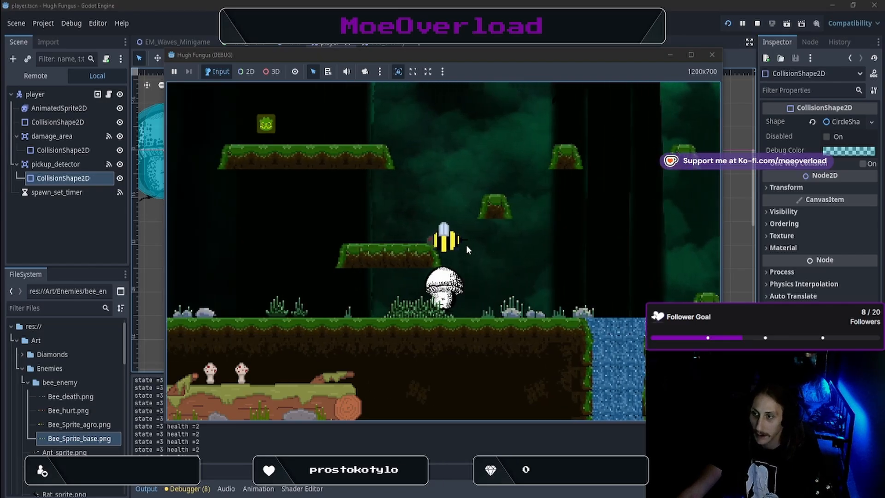
{"action": "key", "text": "Right"}
{"action": "key", "text": "Left"}
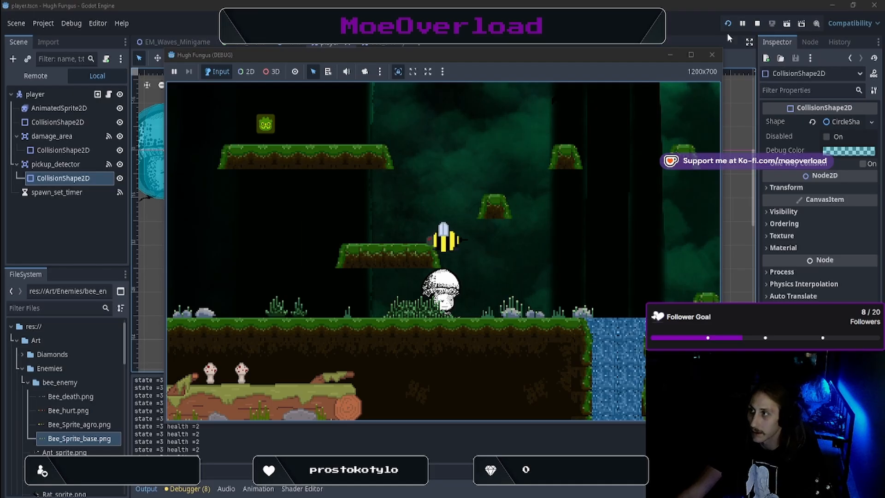
Try to adjust the height of the player's capsule collision shape in the editor and undo the change
{"action": "left_click", "coordinate": [330, 44]}
{"action": "left_click", "coordinate": [55, 122]}
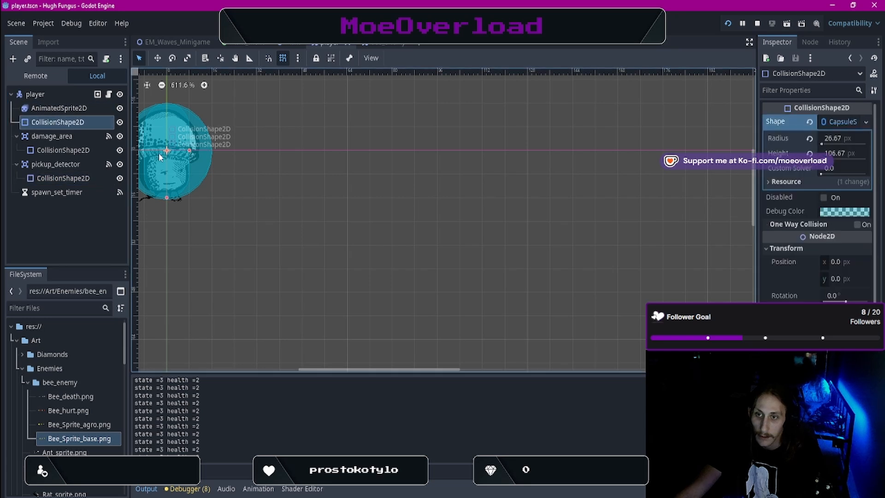
{"action": "scroll", "coordinate": [161, 155], "scroll_direction": "down", "scroll_amount": 3}
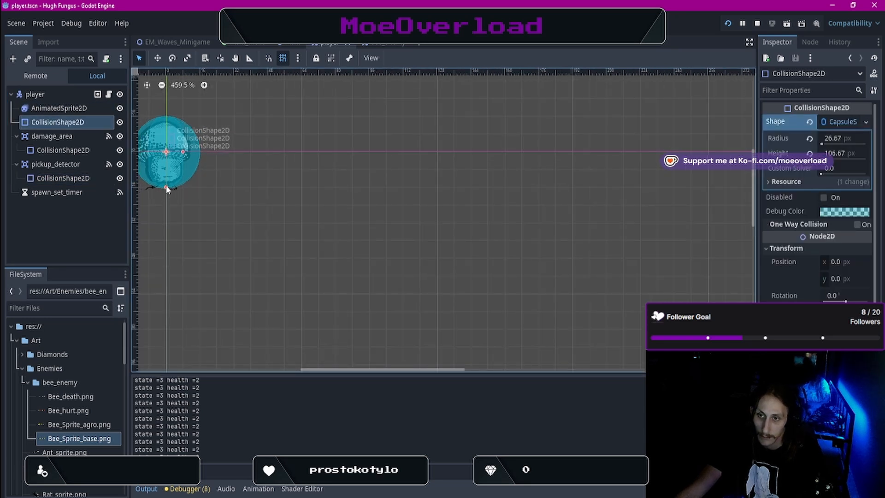
{"action": "left_click_drag", "start_coordinate": [167, 191], "coordinate": [167, 181]}
{"action": "key", "text": "ctrl+z"}
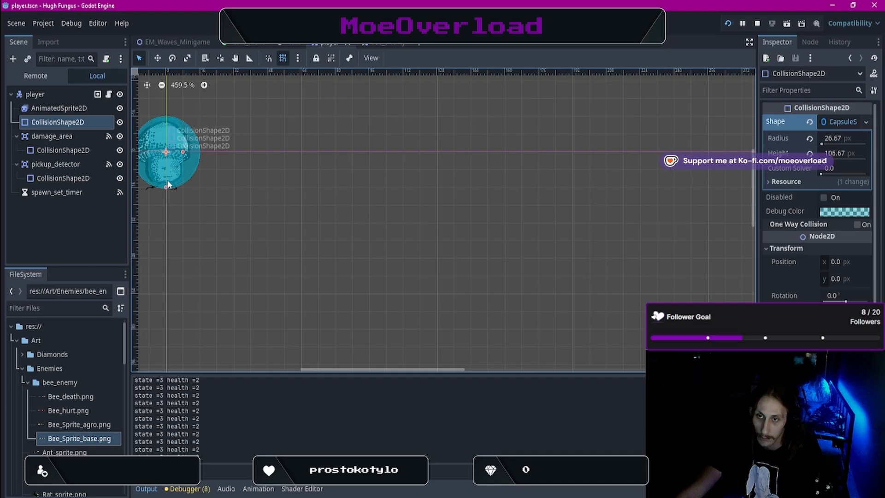
{"action": "left_click_drag", "start_coordinate": [168, 183], "coordinate": [167, 185]}
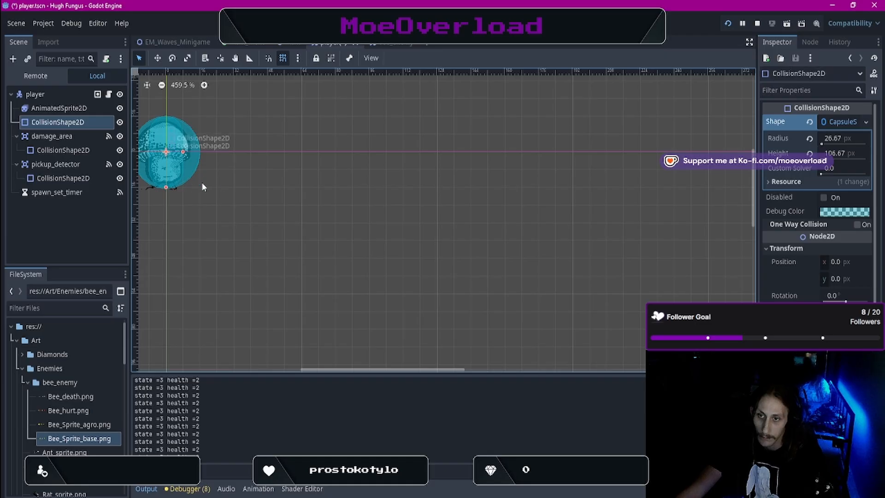
Try to reposition the player's AnimatedSprite2D relative to its collision shapes
{"action": "left_click", "coordinate": [89, 109]}
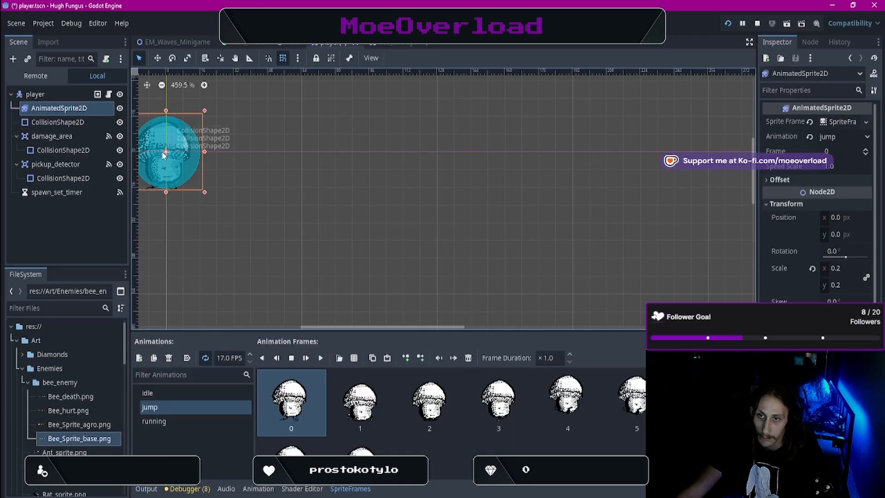
{"action": "left_click", "coordinate": [166, 149]}
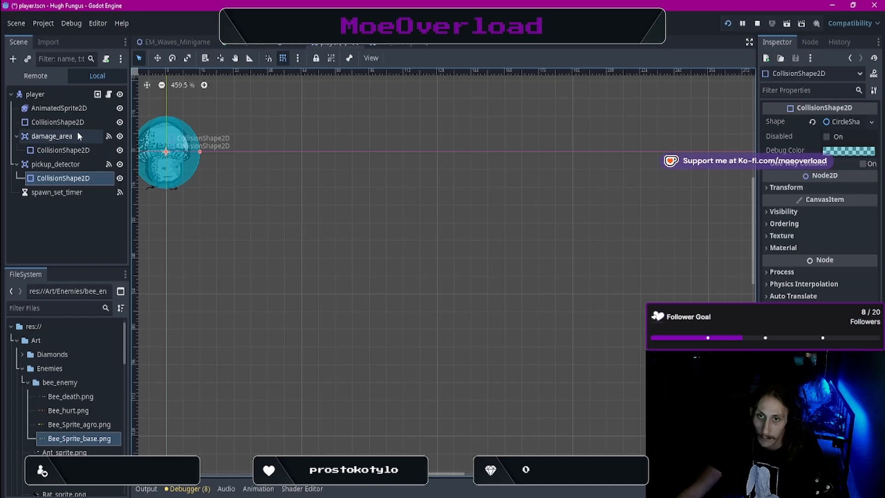
{"action": "left_click", "coordinate": [62, 109]}
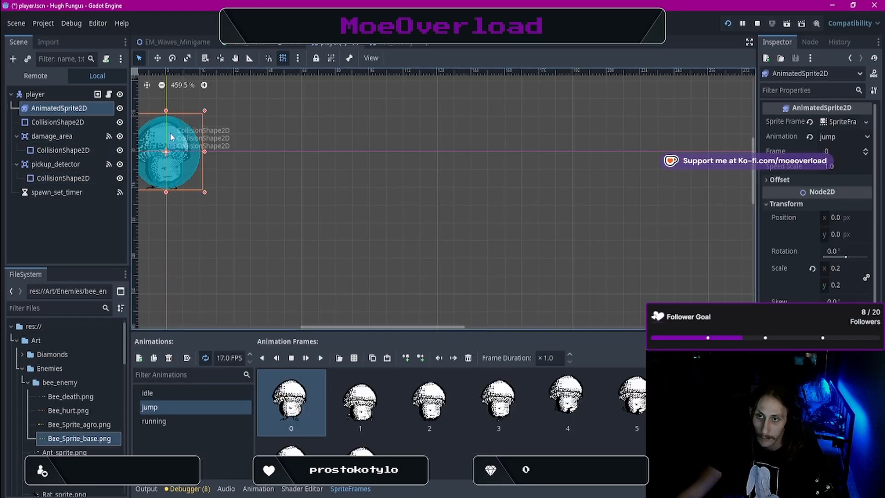
{"action": "key", "text": "w"}
{"action": "left_click_drag", "start_coordinate": [184, 113], "coordinate": [186, 111]}
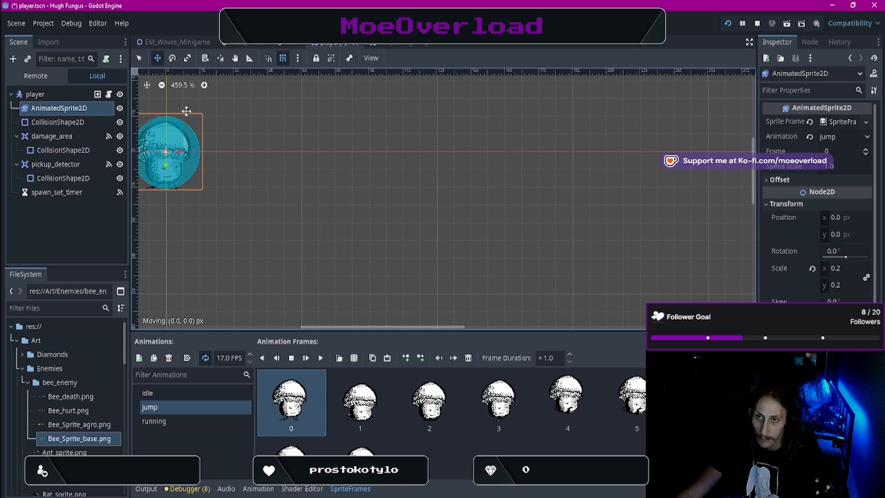
{"action": "left_click", "coordinate": [140, 59]}
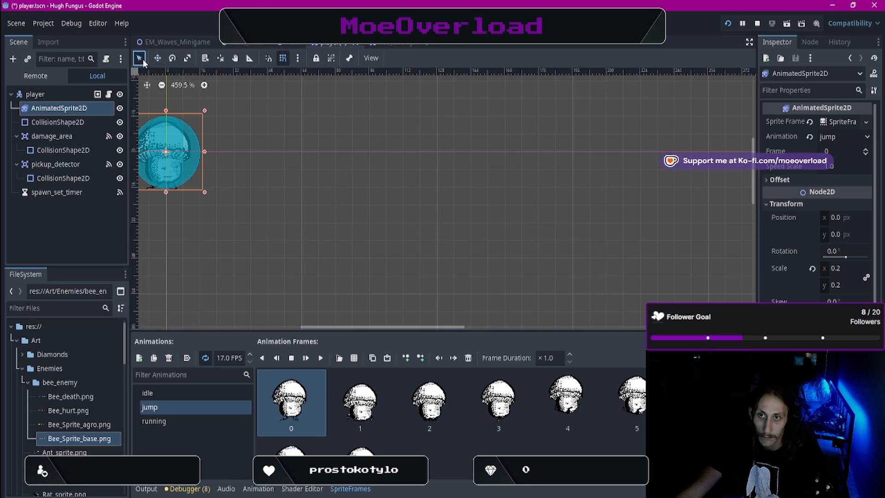
Replace the player's capsule with a new CircleShape2D and enlarge it to a radius of about 53.33 px
{"action": "left_click", "coordinate": [80, 123]}
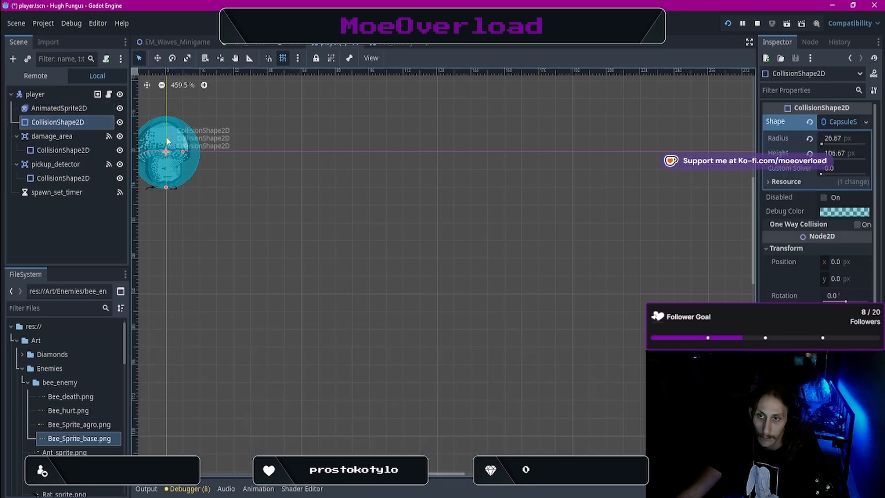
{"action": "left_click", "coordinate": [858, 123]}
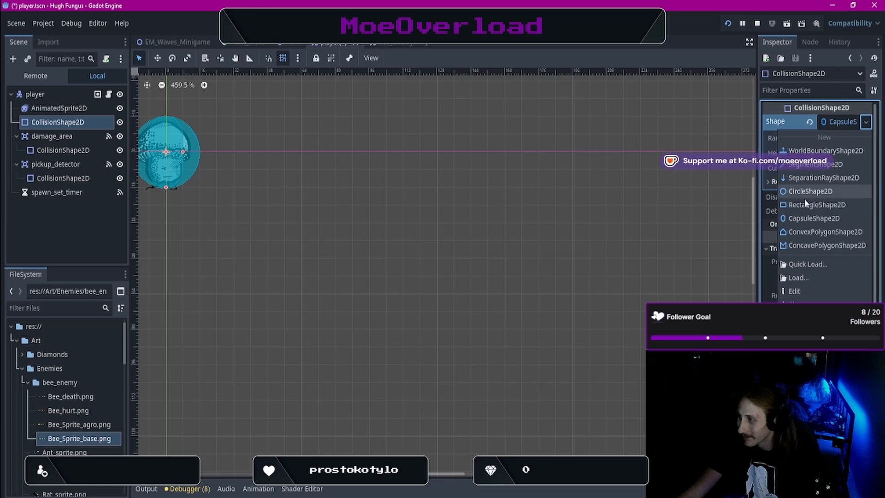
{"action": "left_click", "coordinate": [844, 190]}
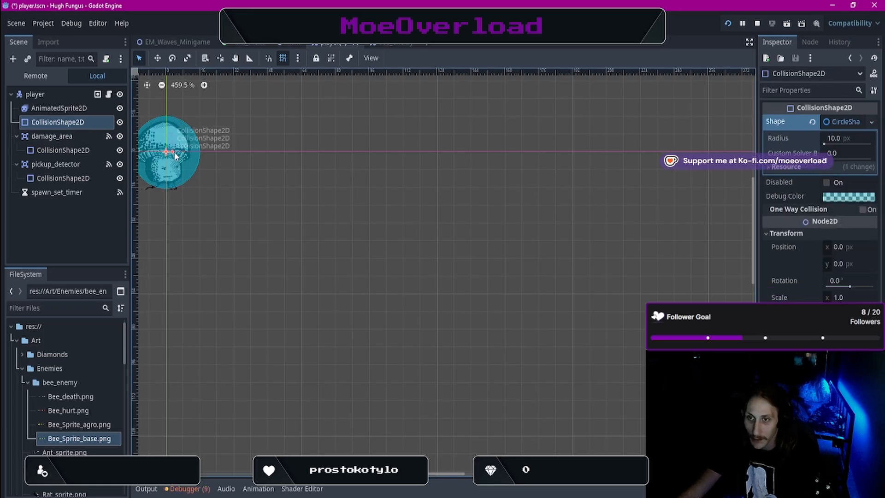
{"action": "left_click_drag", "start_coordinate": [172, 153], "coordinate": [193, 157]}
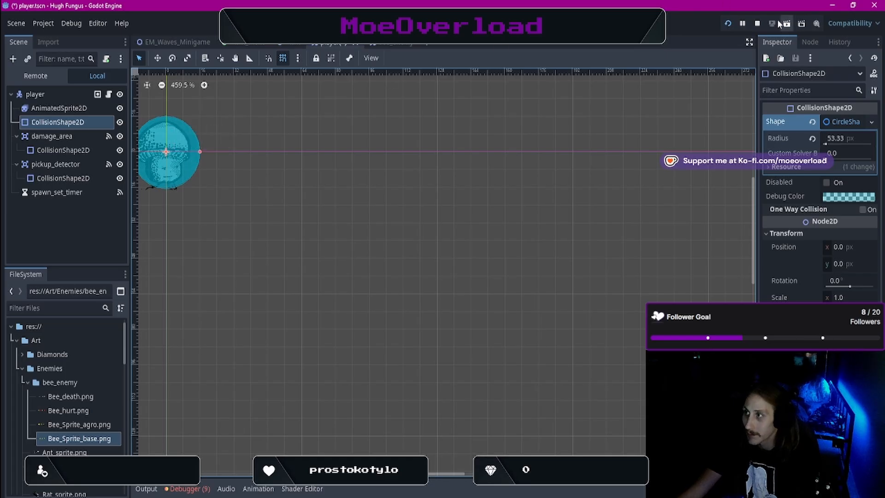
Restart the game and playtest bee damage against the player's circular collision shape while moving and jumping
{"action": "left_click", "coordinate": [725, 24]}
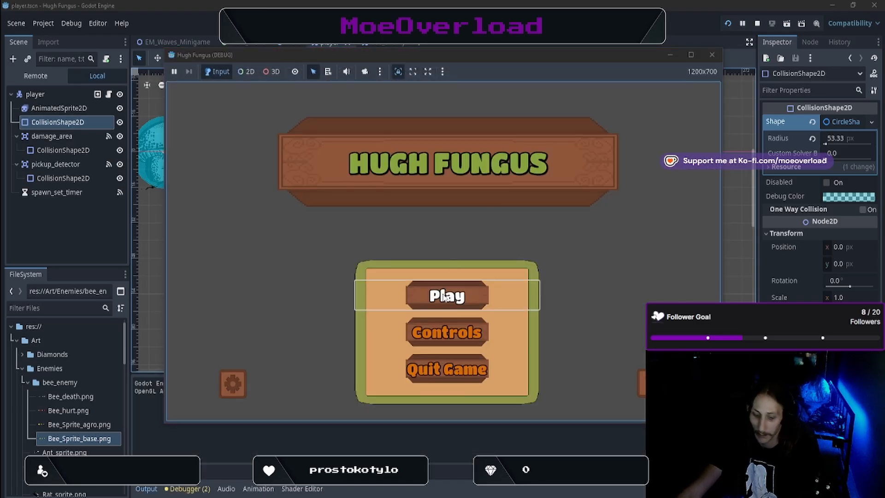
{"action": "left_click", "coordinate": [445, 294]}
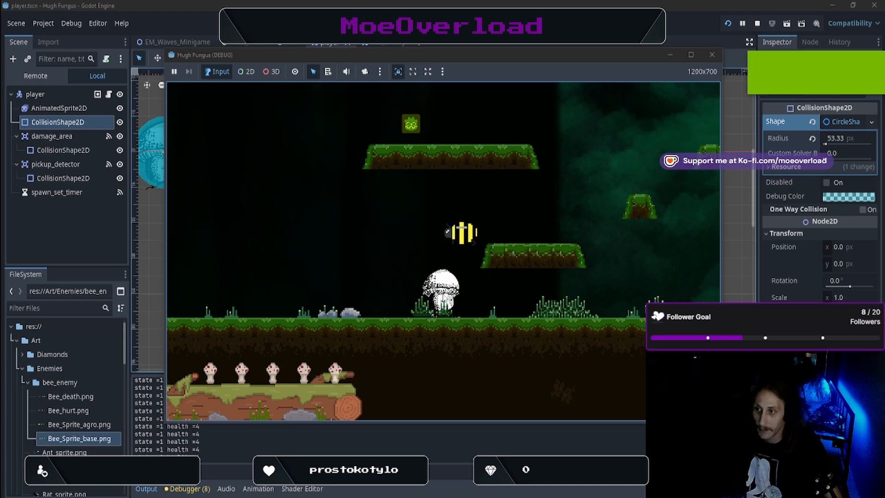
{"action": "key", "text": "a"}
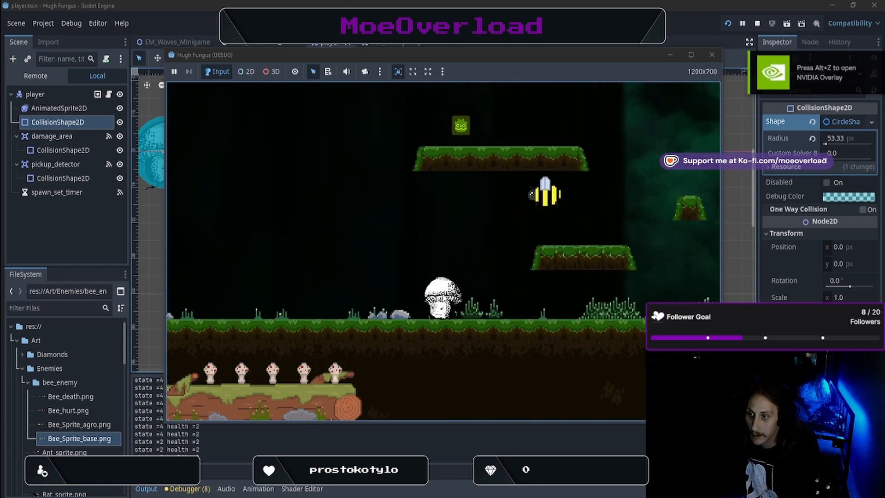
{"action": "key", "text": "space"}
{"action": "key", "text": "a"}
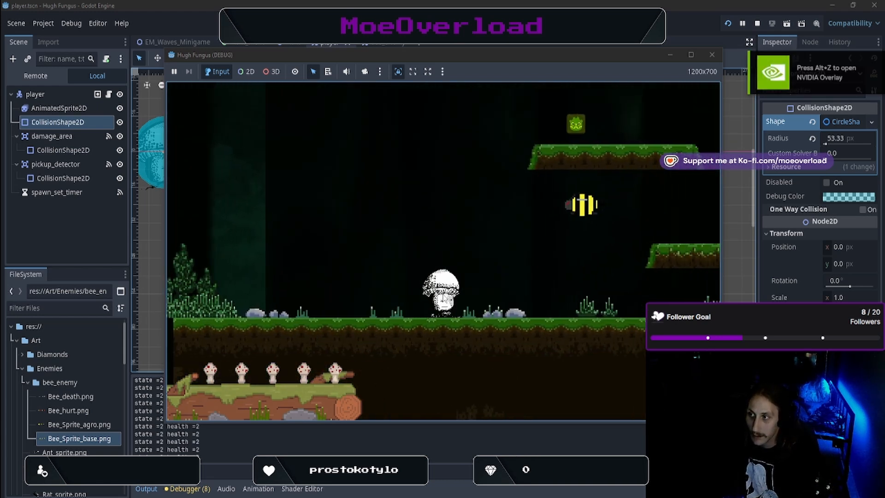
{"action": "key", "text": "d"}
{"action": "key", "text": "space"}
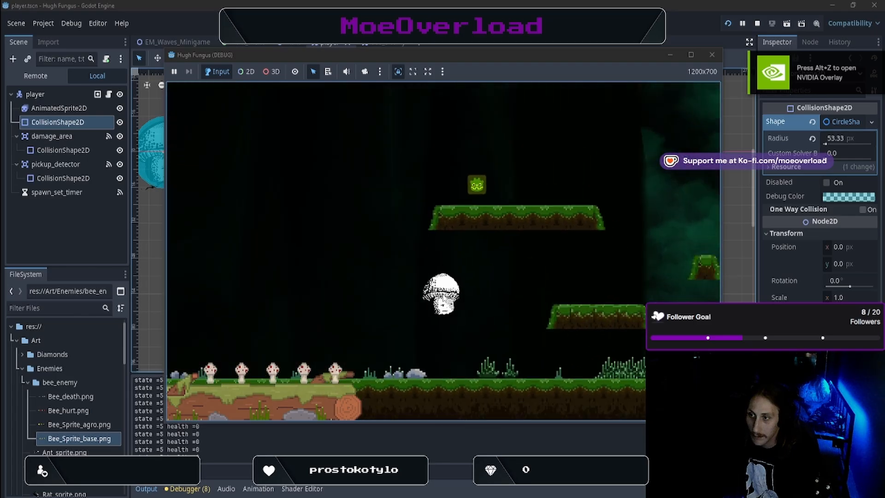
{"action": "key", "text": "a"}
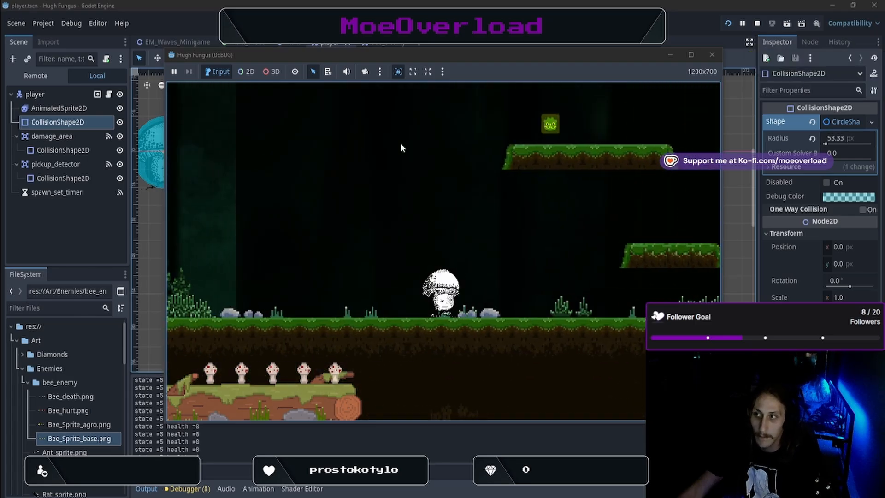
Playtest the bee's attack once more from a fresh start, moving and jumping between platforms, and close the game
{"action": "left_click", "coordinate": [727, 23]}
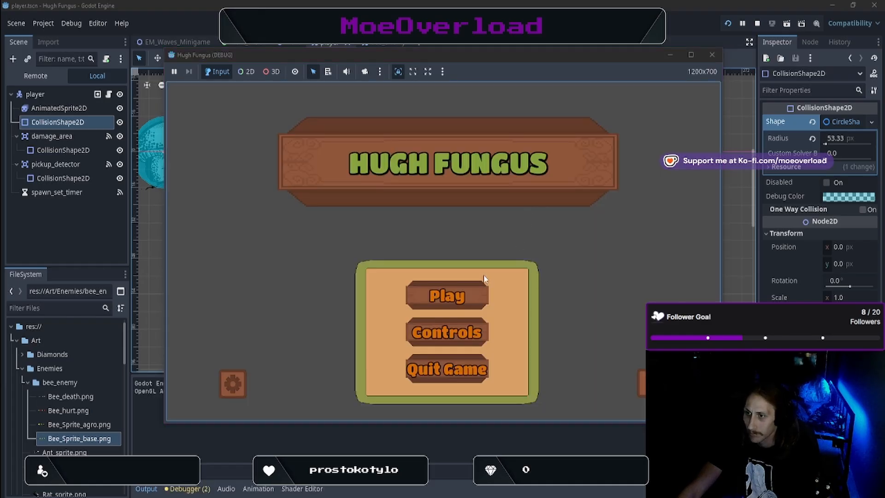
{"action": "left_click", "coordinate": [471, 296]}
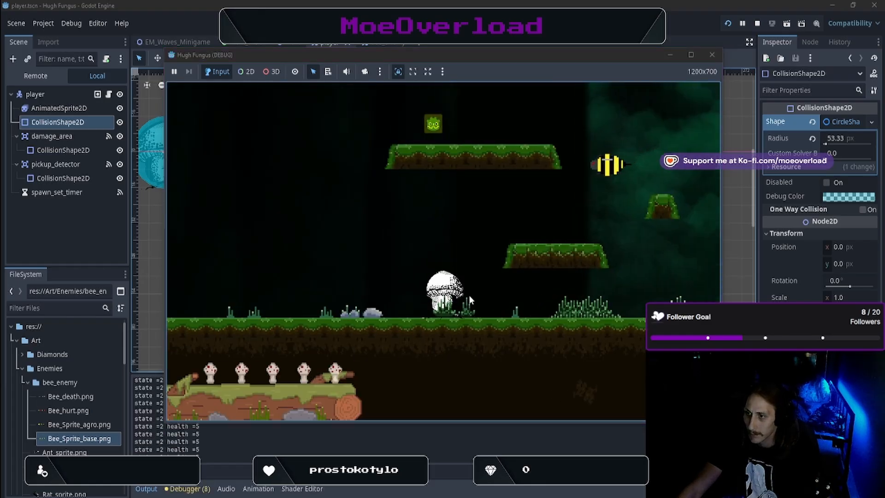
{"action": "key", "text": "Left"}
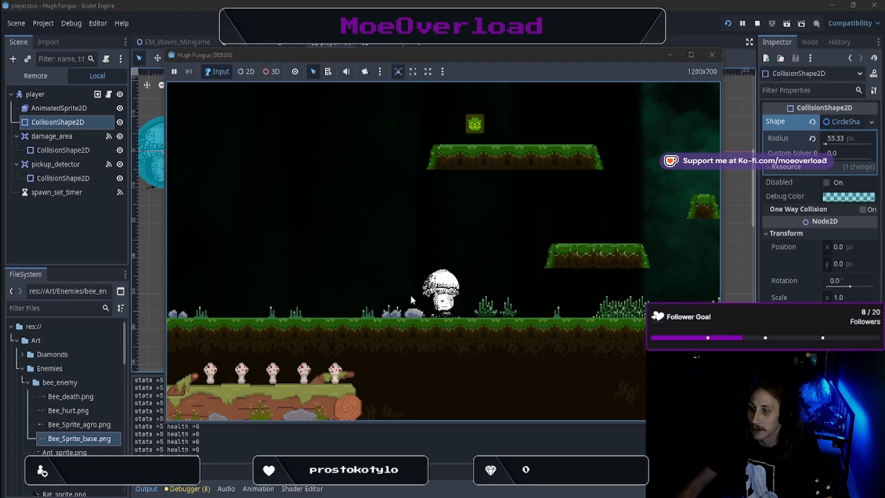
{"action": "key", "text": "Right"}
{"action": "key", "text": "space"}
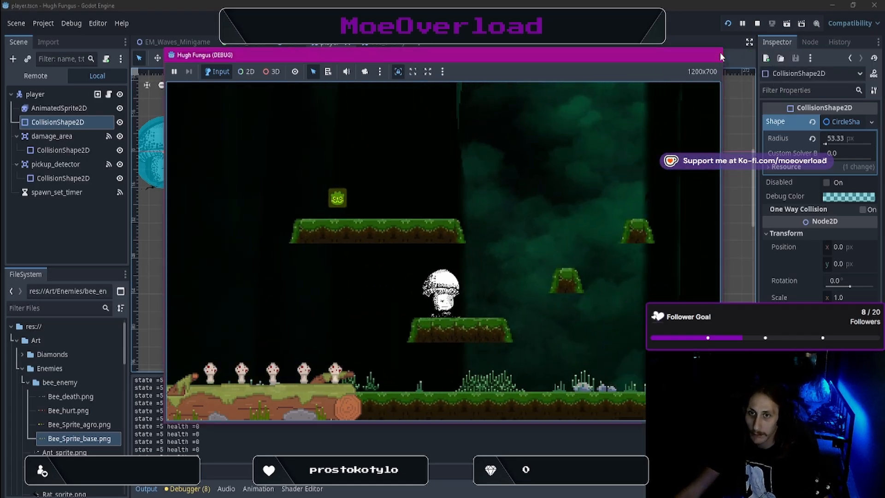
{"action": "left_click", "coordinate": [721, 56]}
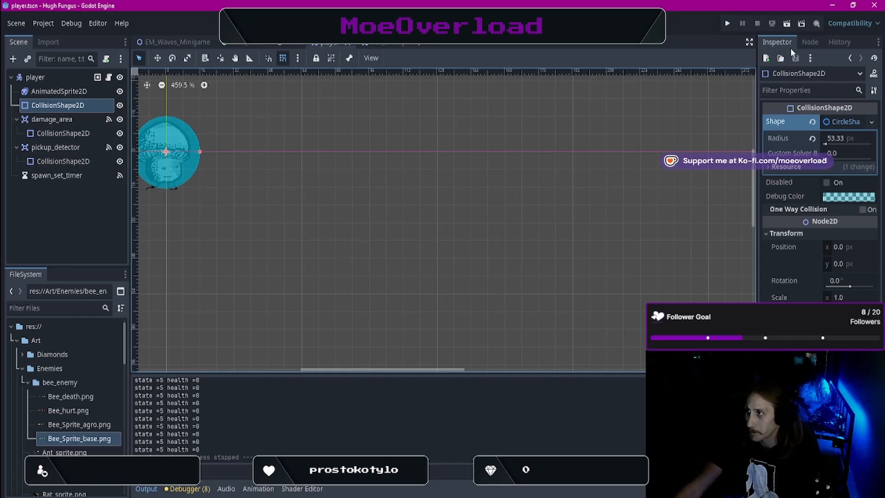
Run the game and playtest the bee's attack while walking both ways and jumping, and close the game
{"action": "left_click", "coordinate": [728, 23]}
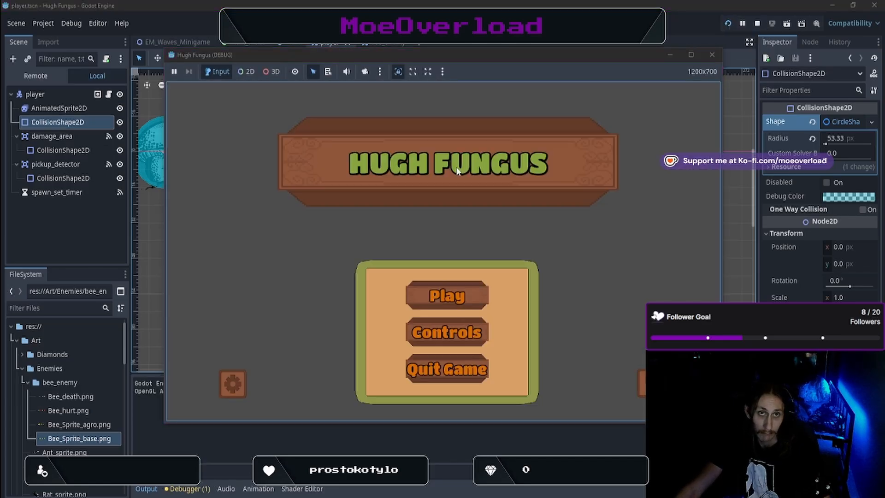
{"action": "left_click", "coordinate": [437, 295]}
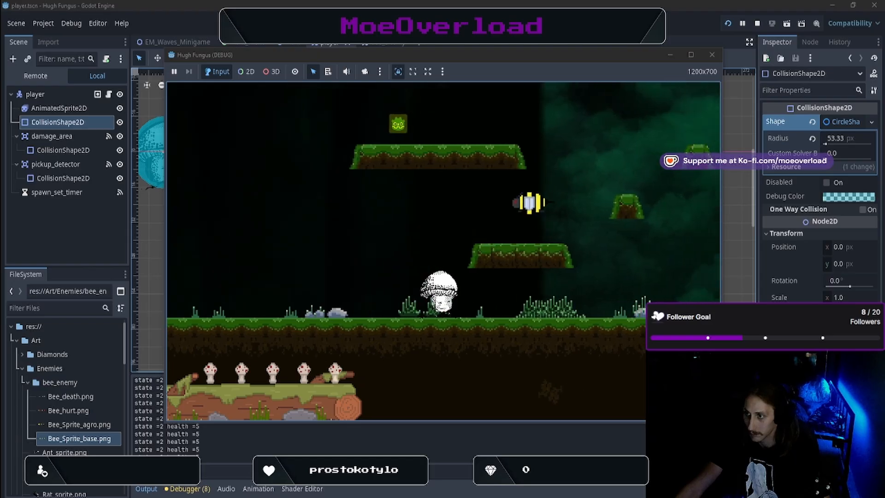
{"action": "key", "text": "a"}
{"action": "key", "text": "d"}
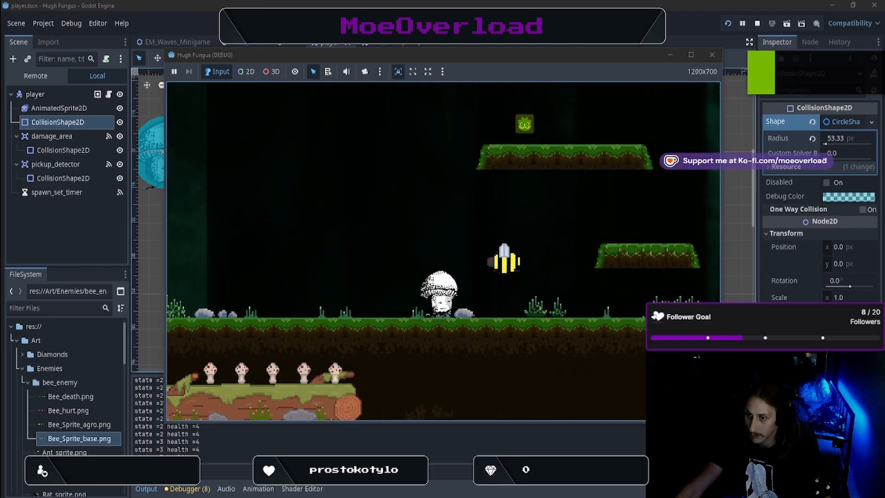
{"action": "key", "text": "space"}
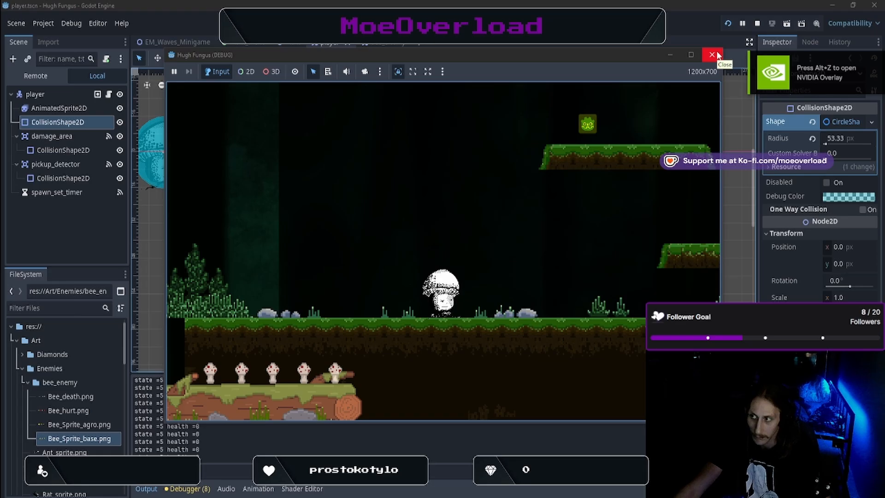
{"action": "left_click", "coordinate": [716, 55]}
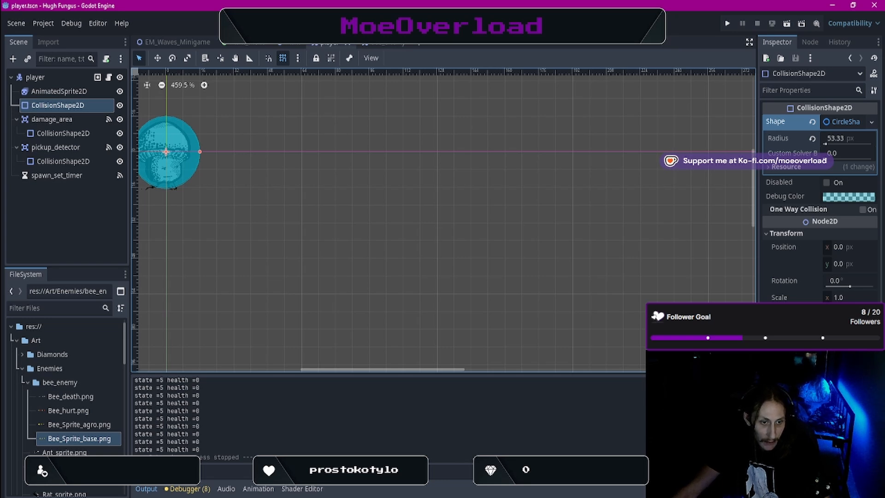
Shrink the collision circle of the player's damage_area to about half its radius
{"action": "left_click", "coordinate": [203, 155]}
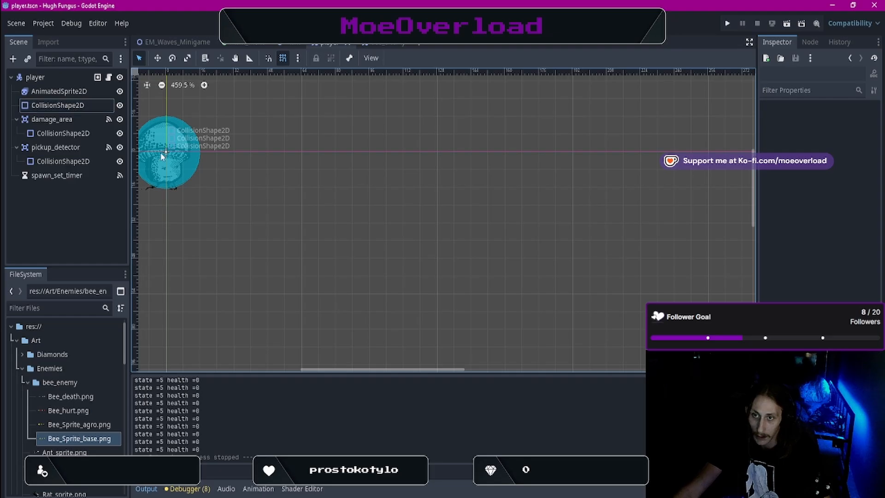
{"action": "left_click", "coordinate": [71, 119]}
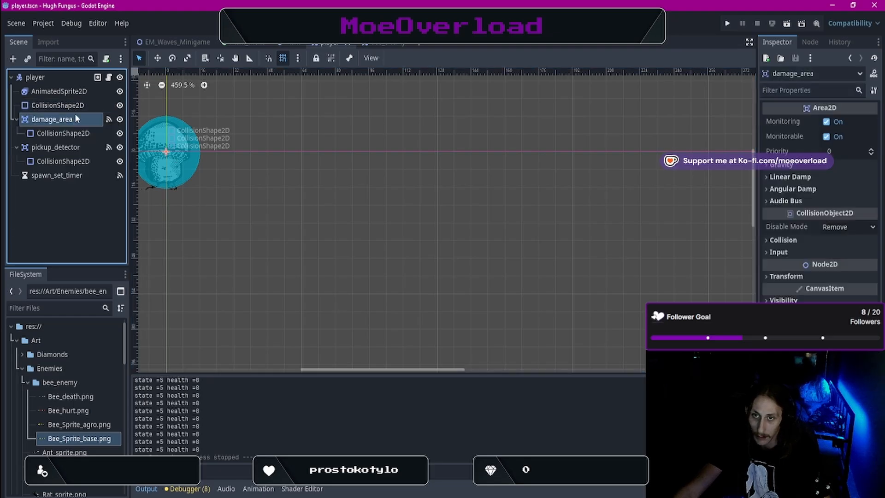
{"action": "left_click", "coordinate": [78, 106]}
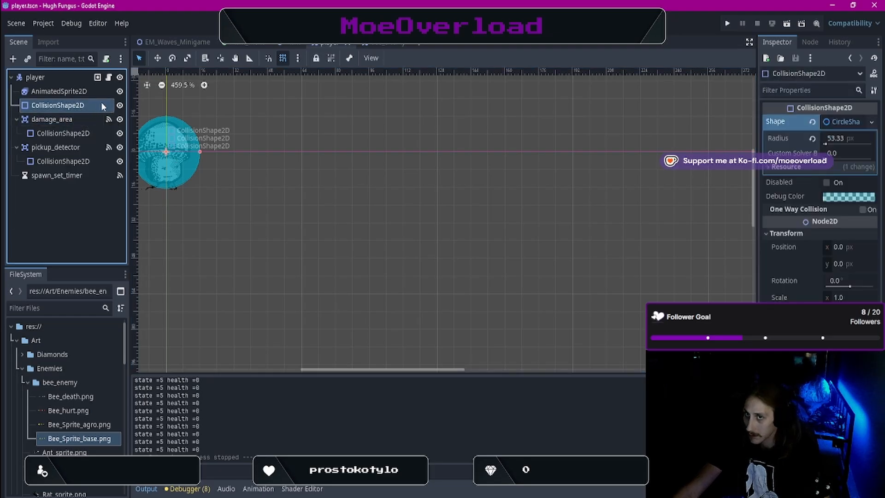
{"action": "left_click", "coordinate": [808, 42]}
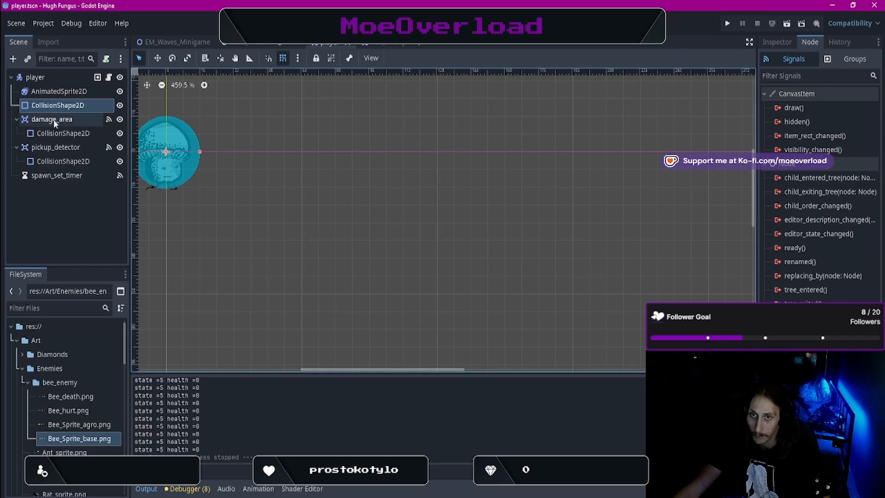
{"action": "left_click", "coordinate": [64, 133]}
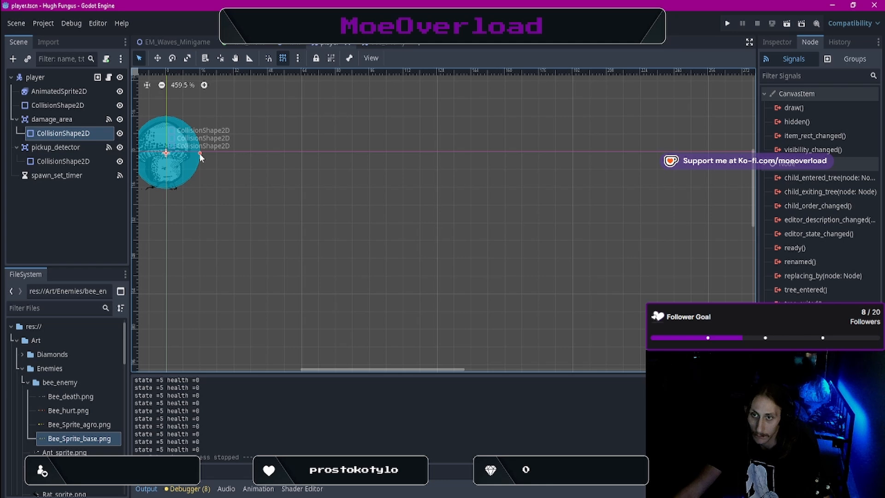
{"action": "left_click_drag", "start_coordinate": [199, 153], "coordinate": [185, 154]}
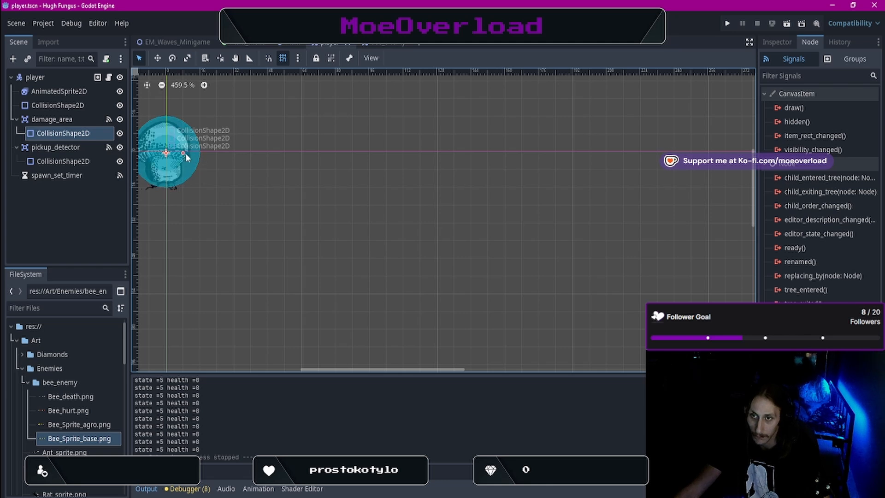
Playtest the bee's attack with the smaller damage_area circle and stop the game
{"action": "left_click", "coordinate": [728, 23]}
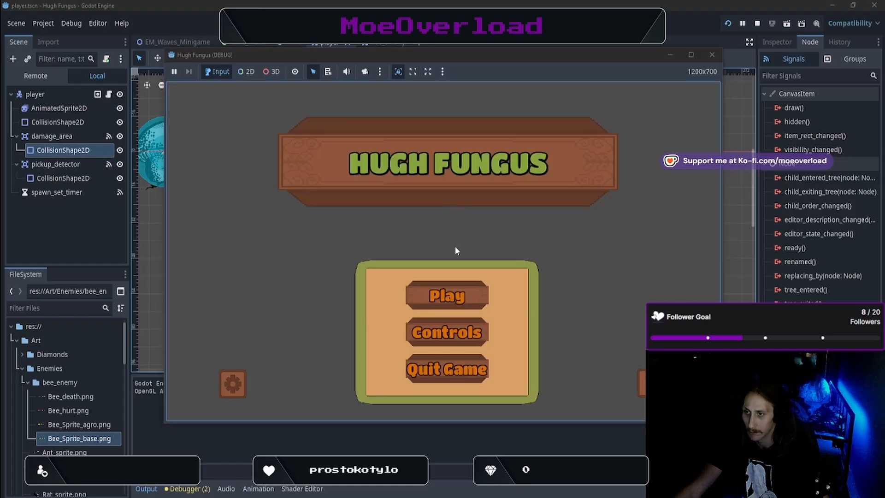
{"action": "left_click", "coordinate": [446, 295]}
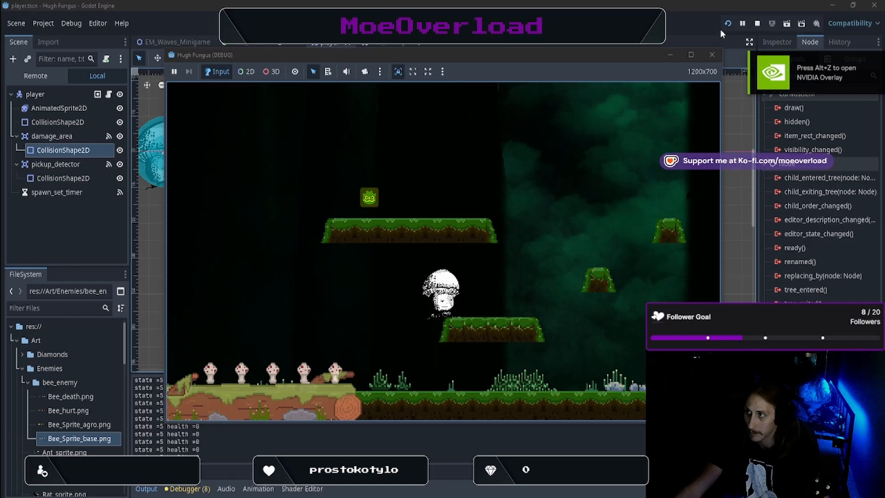
{"action": "left_click", "coordinate": [756, 24]}
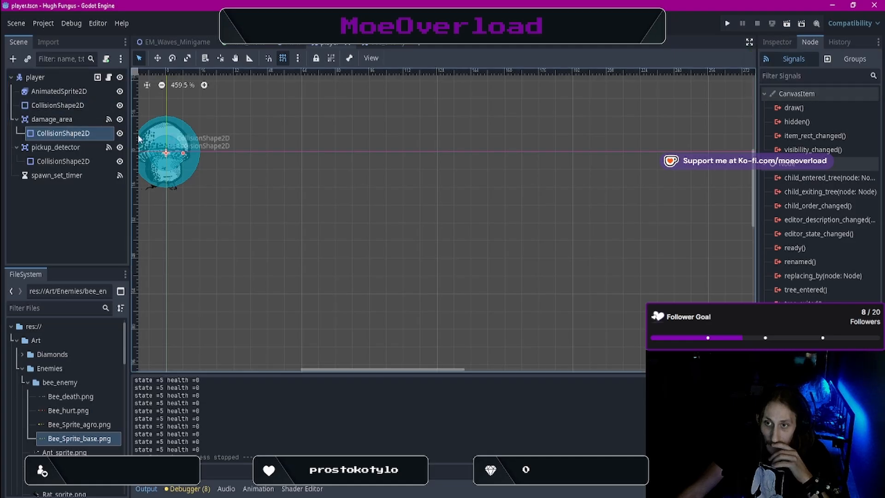
Shrink the player's own collision circle, replace it with a new CapsuleShape2D, and stretch the capsule to a height of about 106.67 px
{"action": "left_click", "coordinate": [94, 106]}
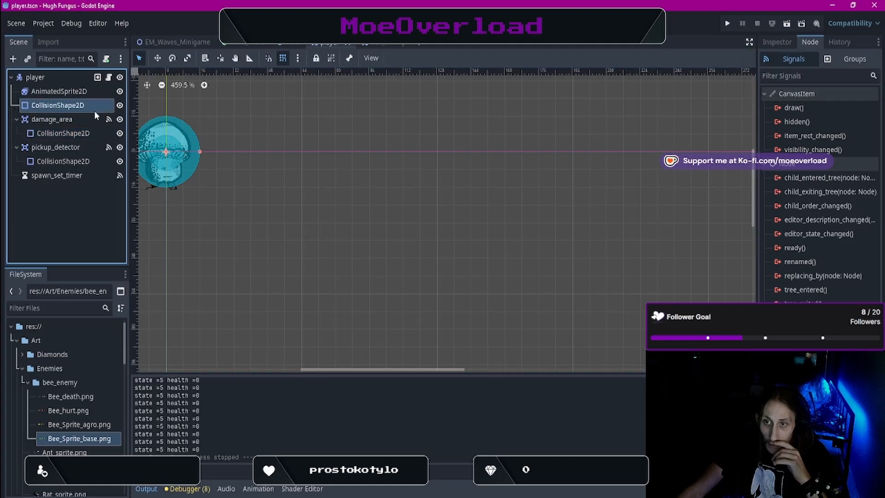
{"action": "left_click_drag", "start_coordinate": [201, 150], "coordinate": [183, 150]}
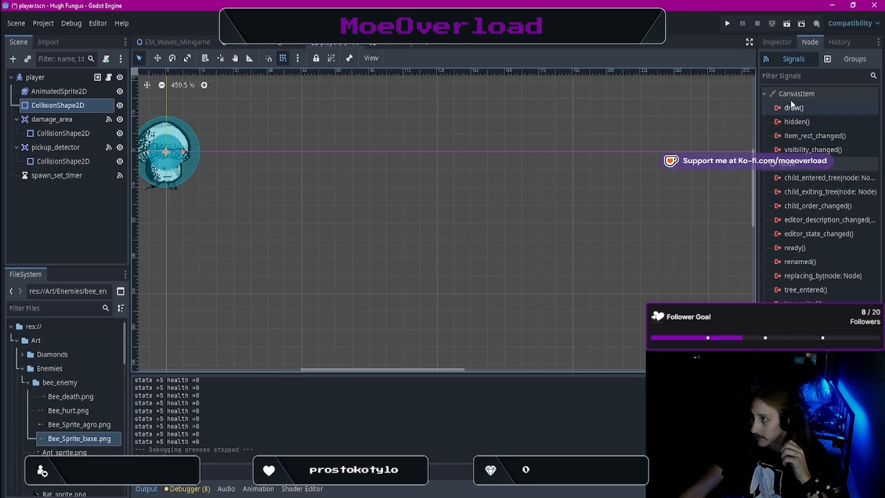
{"action": "left_click", "coordinate": [771, 44]}
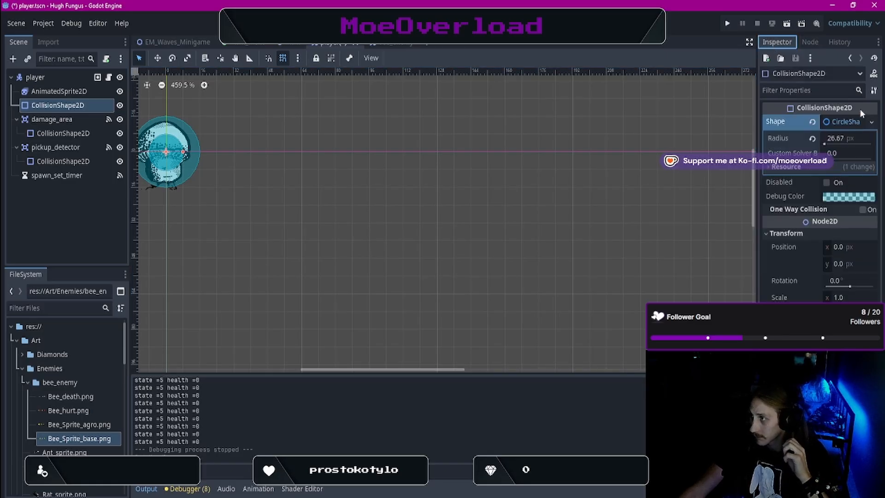
{"action": "left_click", "coordinate": [872, 123]}
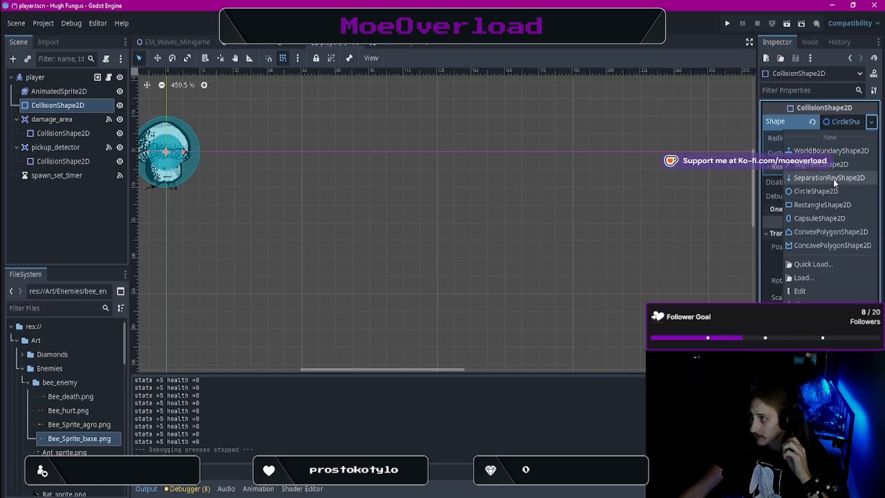
{"action": "left_click", "coordinate": [831, 216]}
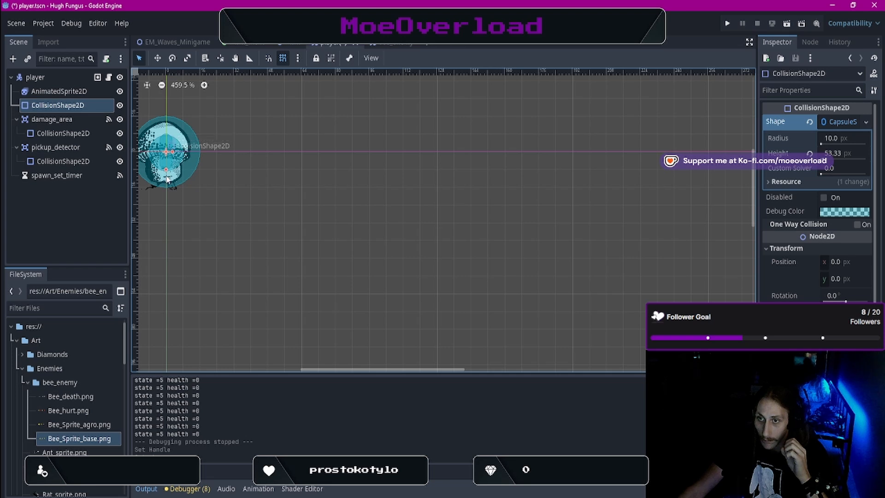
{"action": "left_click_drag", "start_coordinate": [167, 179], "coordinate": [168, 182]}
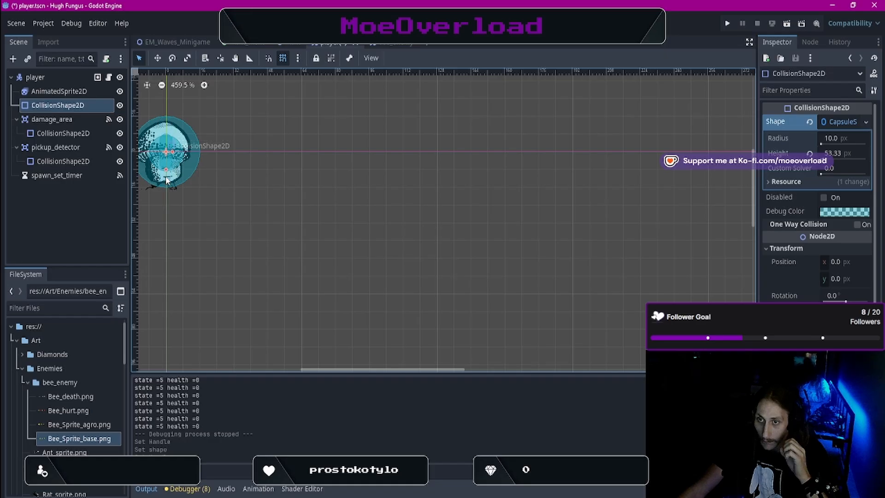
{"action": "left_click", "coordinate": [167, 184]}
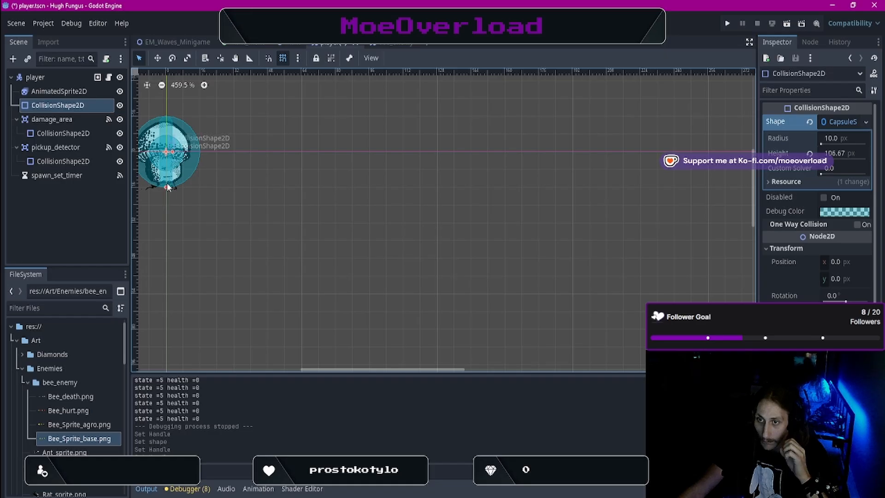
Try moving the player's capsule collision shape down to y 26.667 px and return it to the origin
{"action": "left_click", "coordinate": [166, 132]}
{"action": "left_click", "coordinate": [156, 58]}
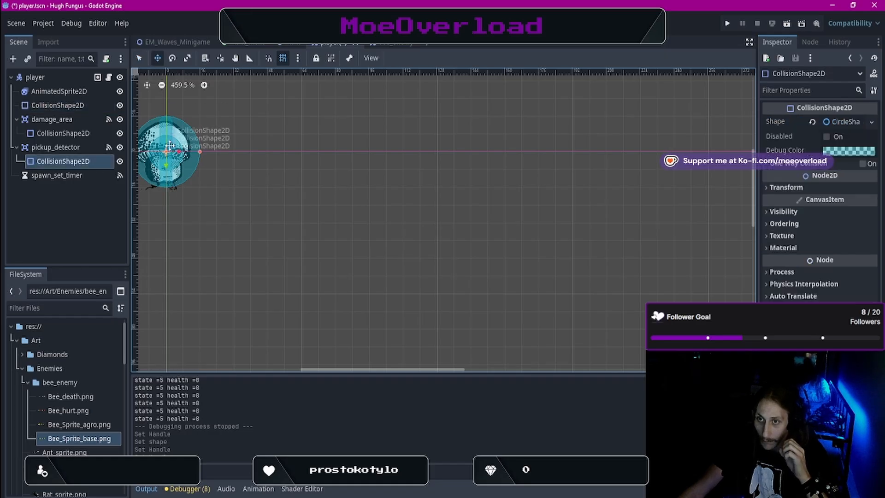
{"action": "left_click", "coordinate": [80, 106]}
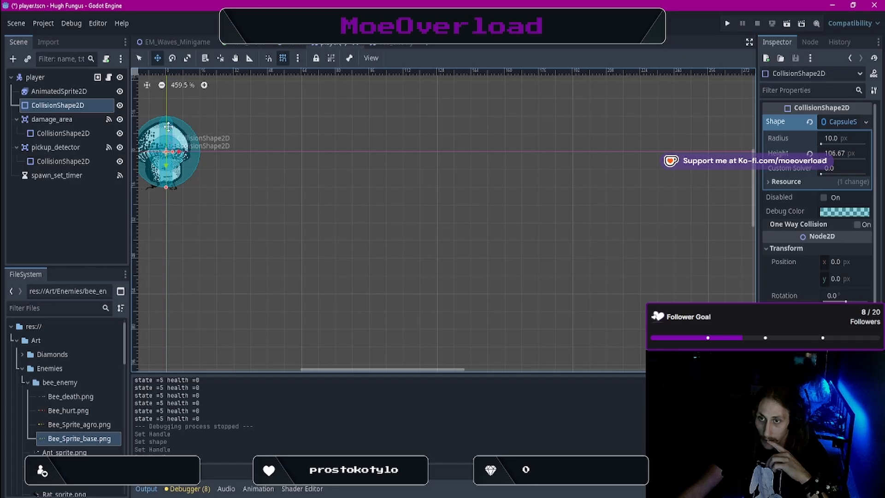
{"action": "left_click_drag", "start_coordinate": [168, 127], "coordinate": [170, 139]}
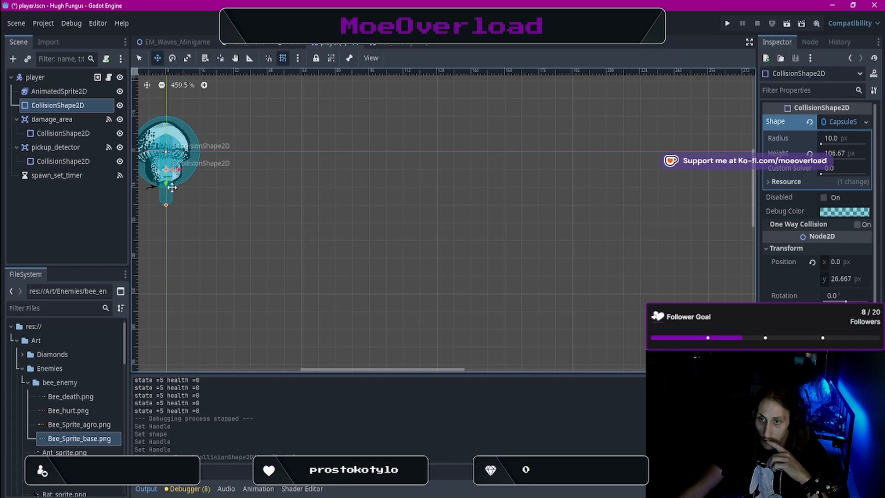
{"action": "left_click_drag", "start_coordinate": [163, 194], "coordinate": [168, 155]}
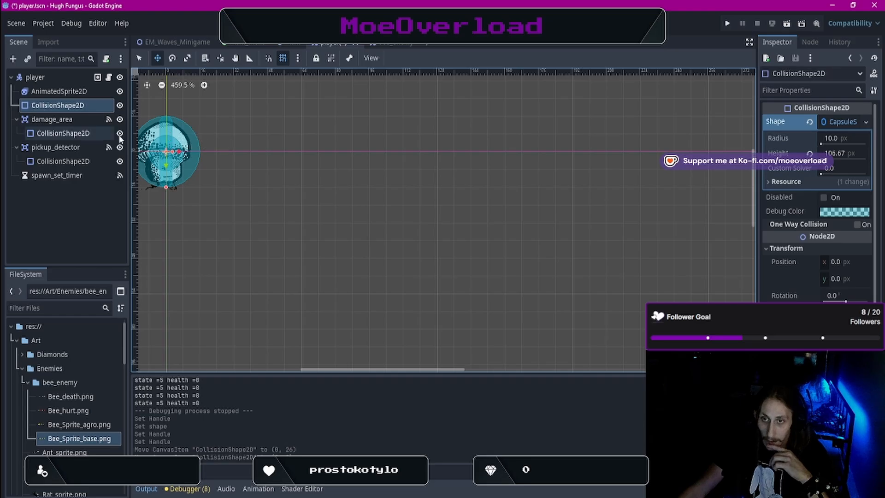
Widen the player's capsule collision shape to a radius of about 26.67 px
{"action": "left_click", "coordinate": [139, 58]}
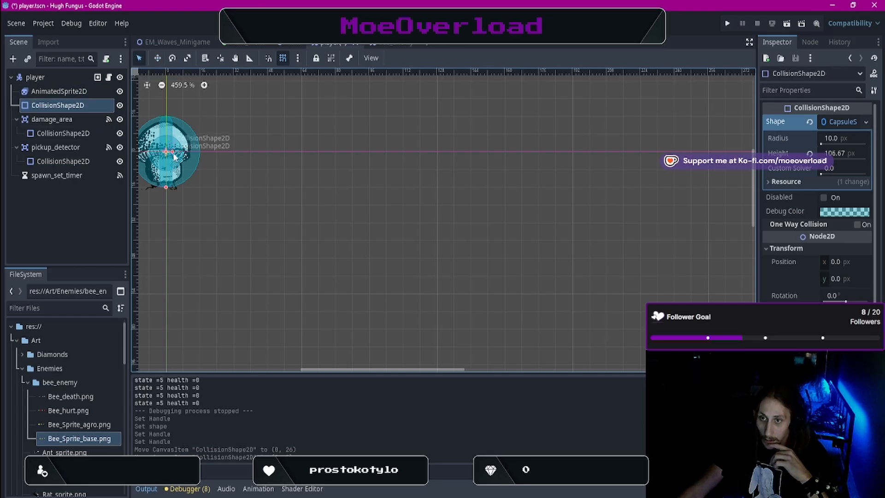
{"action": "left_click_drag", "start_coordinate": [173, 153], "coordinate": [180, 154]}
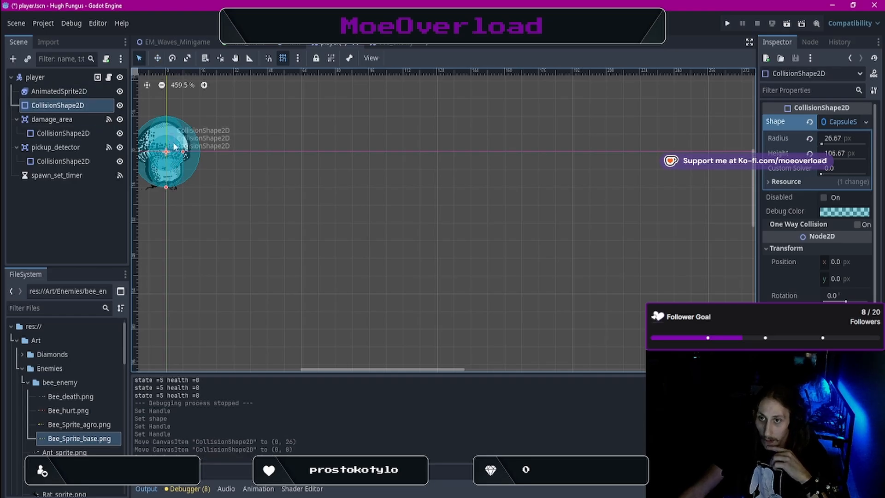
Enlarge the damage_area's collision circle so it extends beyond the player's capsule and matches the pickup_detector's circle
{"action": "left_click", "coordinate": [63, 120]}
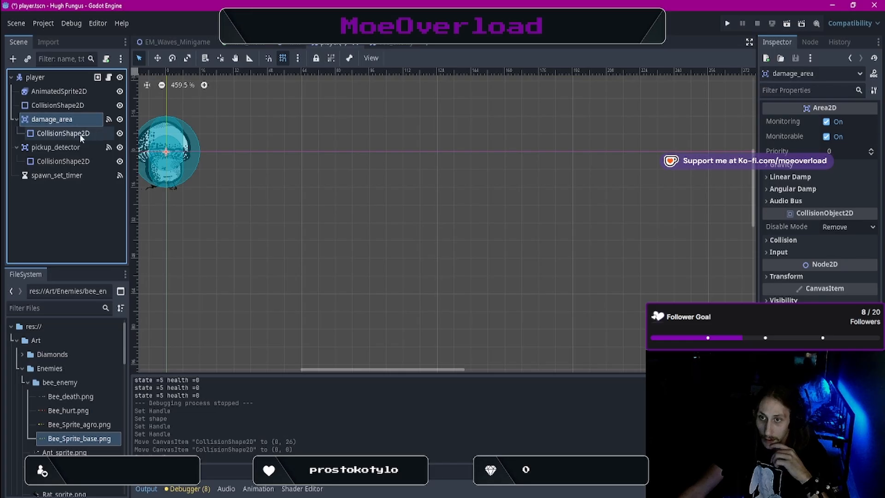
{"action": "left_click", "coordinate": [89, 134]}
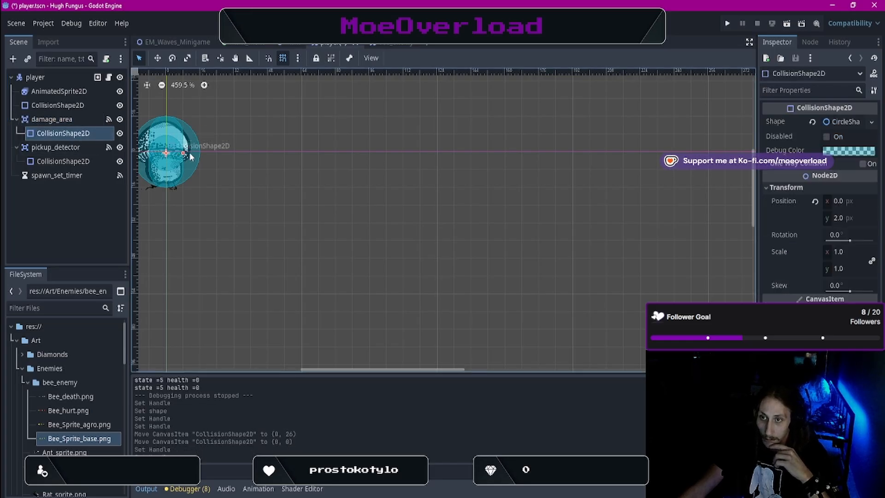
{"action": "left_click_drag", "start_coordinate": [186, 154], "coordinate": [207, 158]}
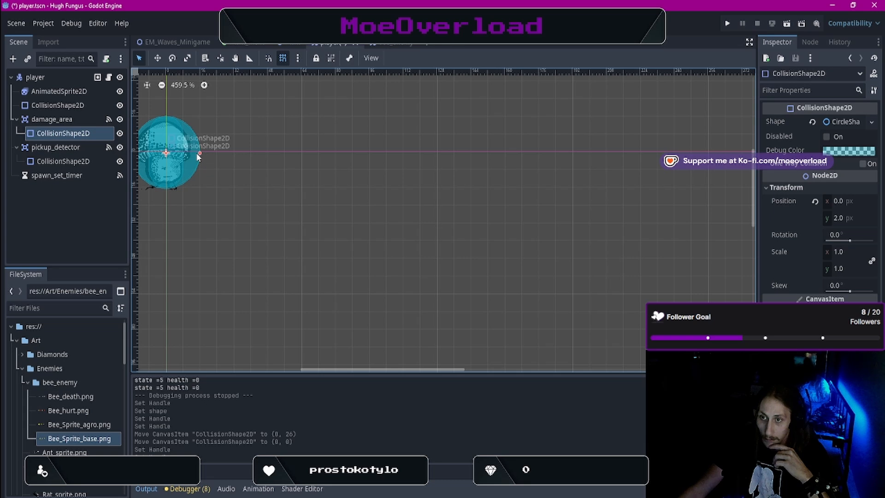
{"action": "left_click", "coordinate": [197, 154]}
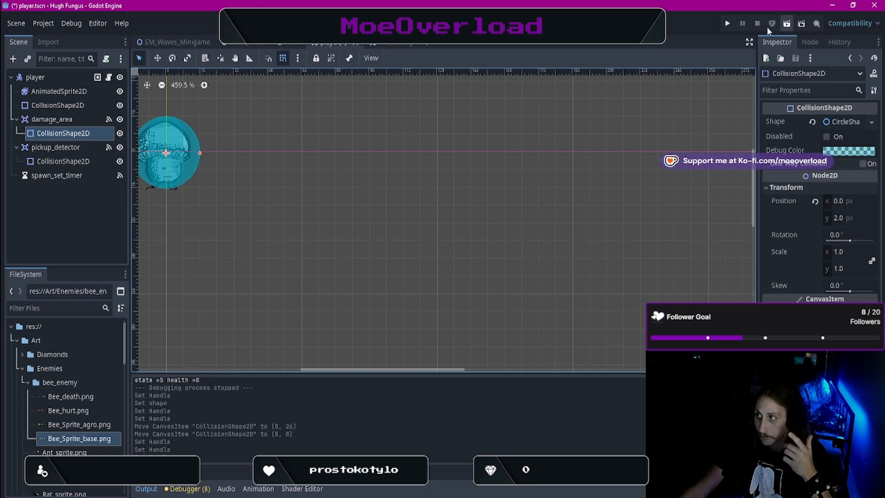
Run the project, start a game and playtest a fight with the bee using the reshaped player collision shapes
{"action": "left_click", "coordinate": [726, 25]}
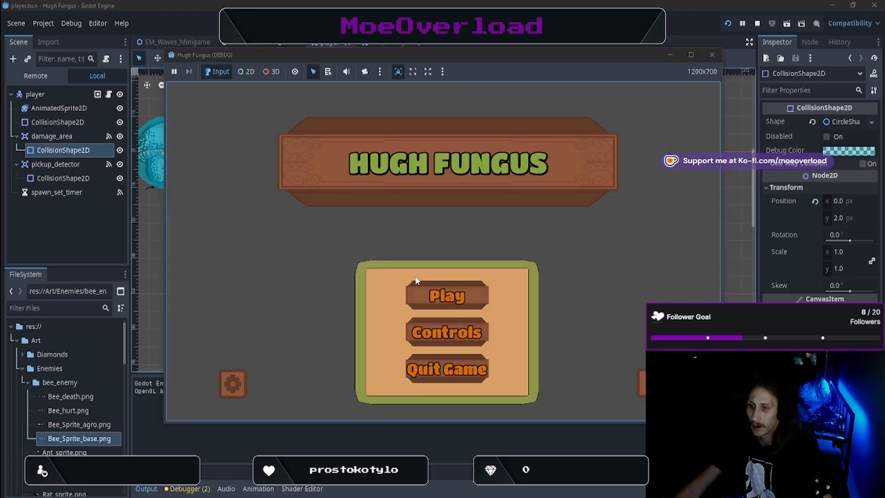
{"action": "left_click", "coordinate": [454, 297]}
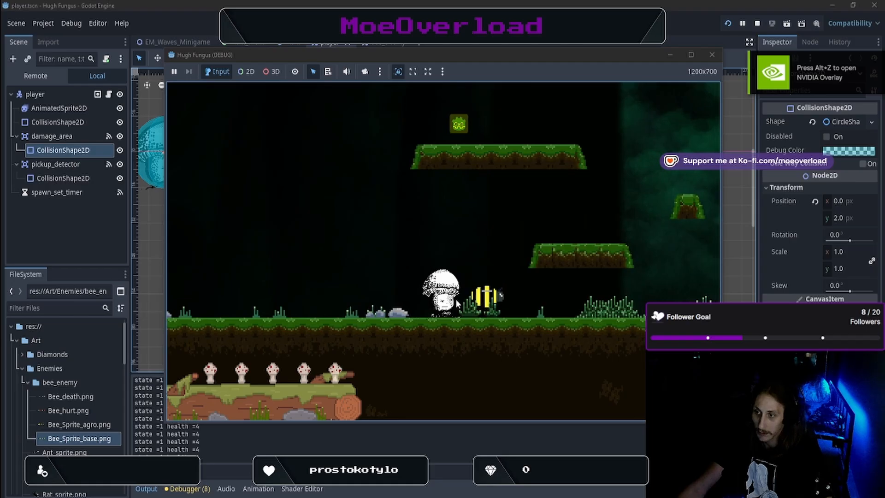
{"action": "key", "text": "a"}
{"action": "key", "text": "d"}
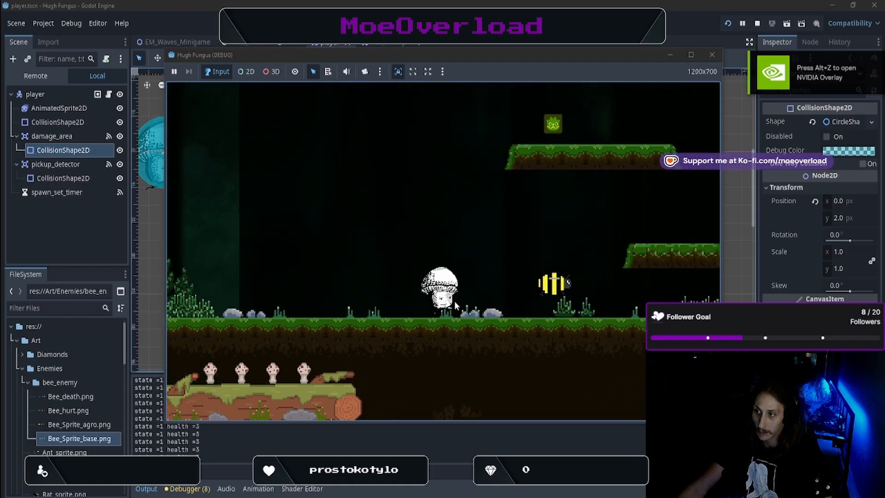
{"action": "key", "text": "a"}
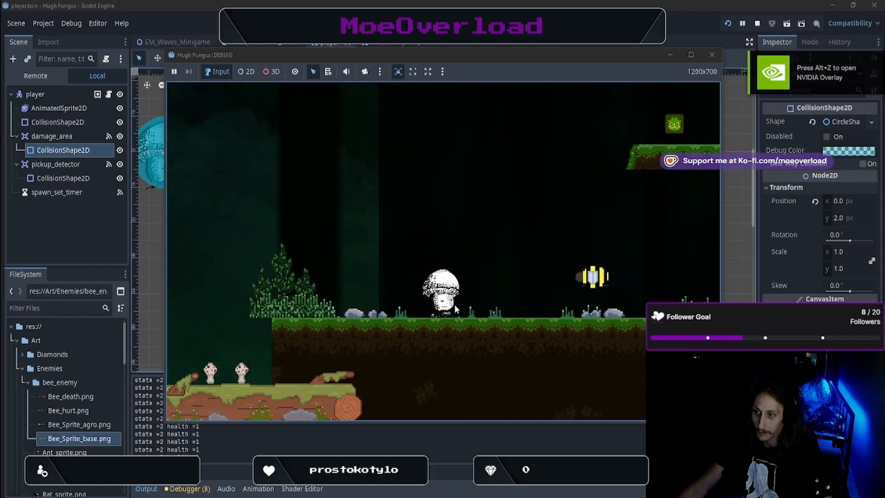
{"action": "key", "text": "d"}
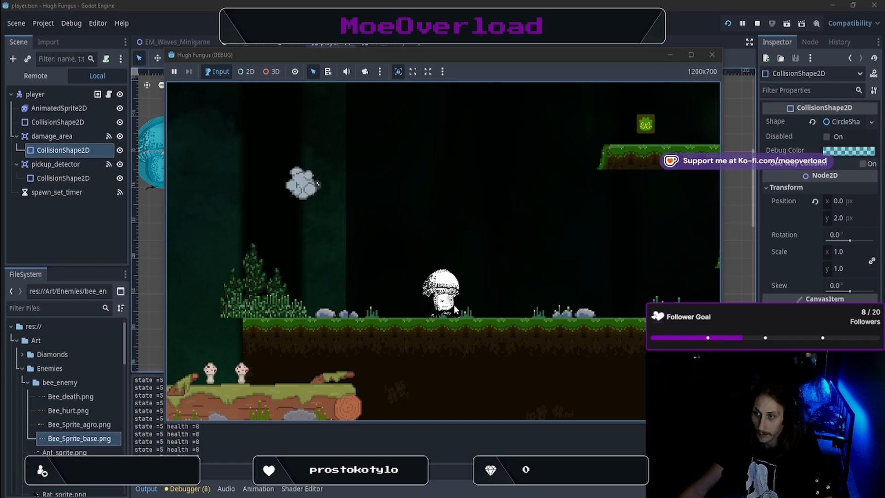
Restart the project and playtest another ground-level fight with the bee near the starting area
{"action": "left_click", "coordinate": [728, 24]}
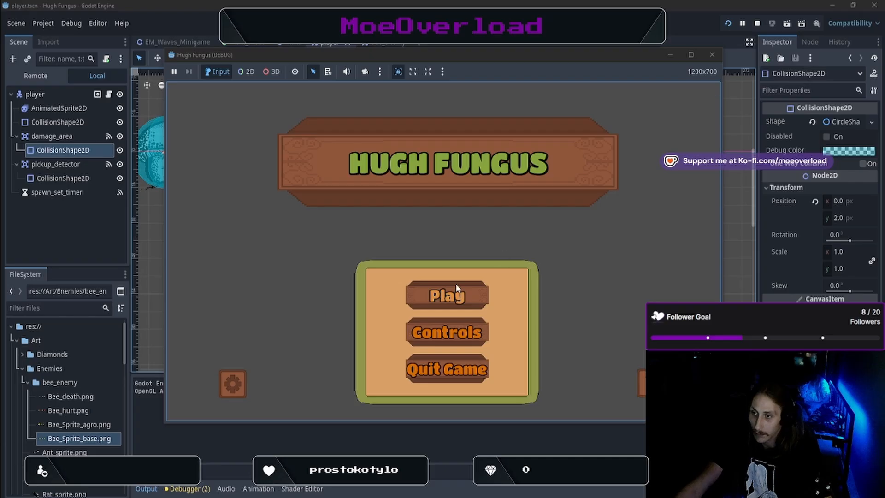
{"action": "left_click", "coordinate": [458, 284]}
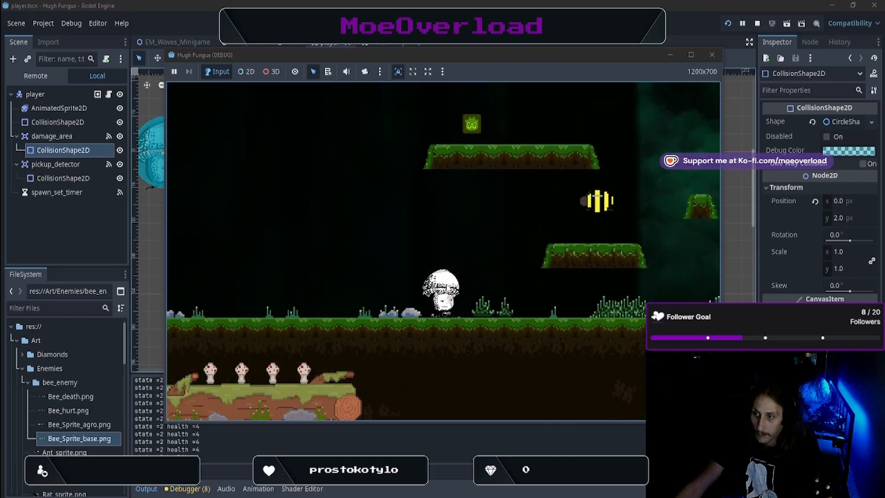
{"action": "key", "text": "a"}
{"action": "key", "text": "d"}
{"action": "key", "text": "space"}
{"action": "key", "text": "a"}
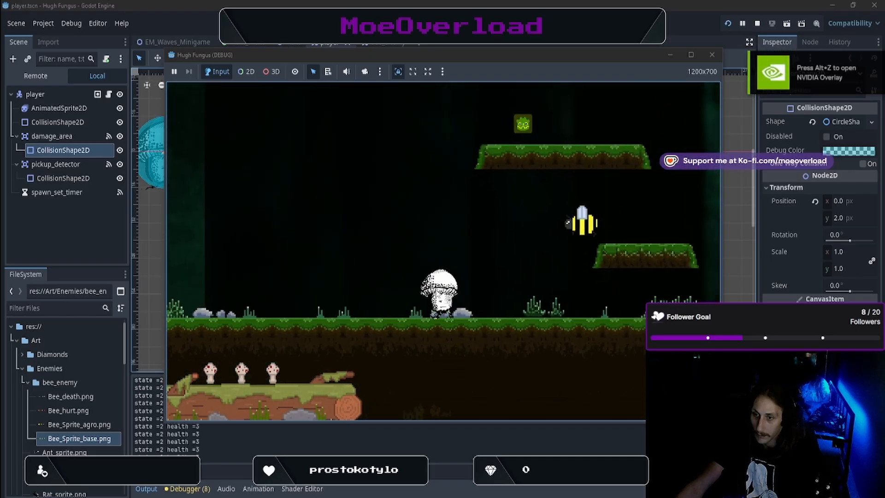
{"action": "key", "text": "d"}
{"action": "key", "text": "a"}
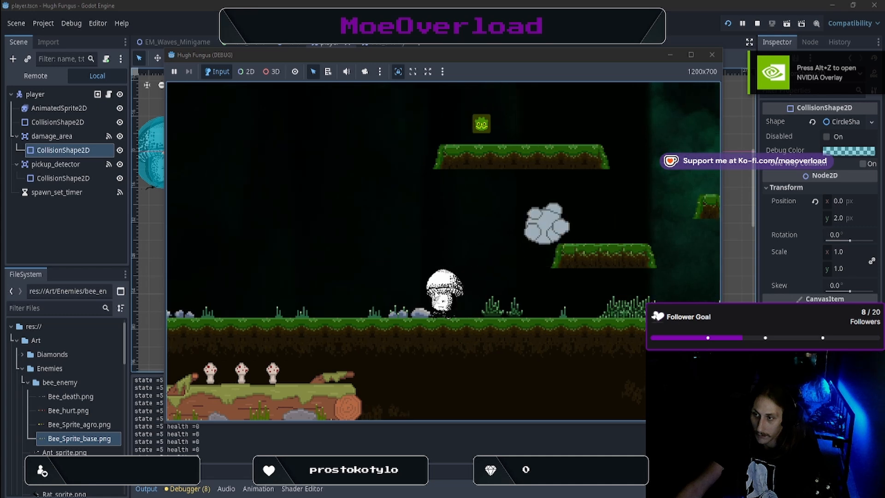
Move the player along the ground and jump onto the low grassy platform to test movement
{"action": "key", "text": "a"}
{"action": "key", "text": "d"}
{"action": "key", "text": "space"}
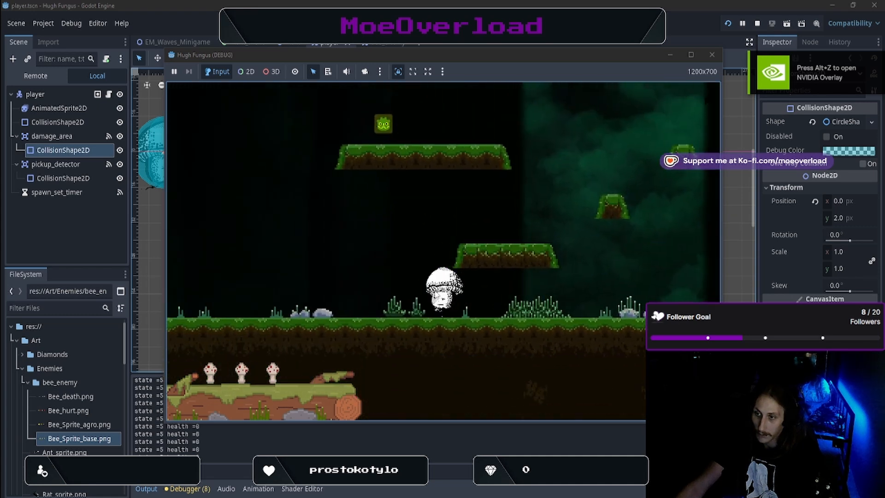
{"action": "key", "text": "a"}
{"action": "key", "text": "space"}
{"action": "key", "text": "d"}
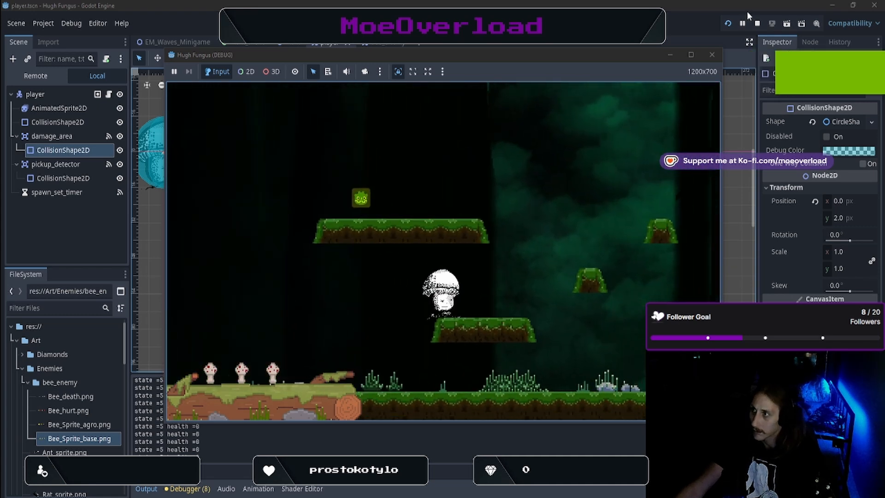
Restart the project and playtest the bee's attacks until the player dies
{"action": "left_click", "coordinate": [728, 23]}
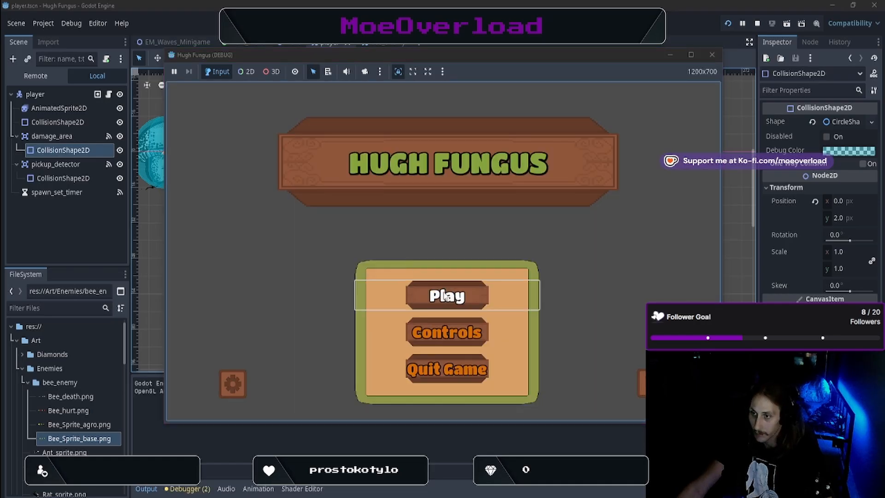
{"action": "left_click", "coordinate": [514, 299]}
{"action": "key", "text": "a"}
{"action": "key", "text": "d"}
{"action": "key", "text": "space"}
{"action": "key", "text": "a"}
{"action": "key", "text": "a"}
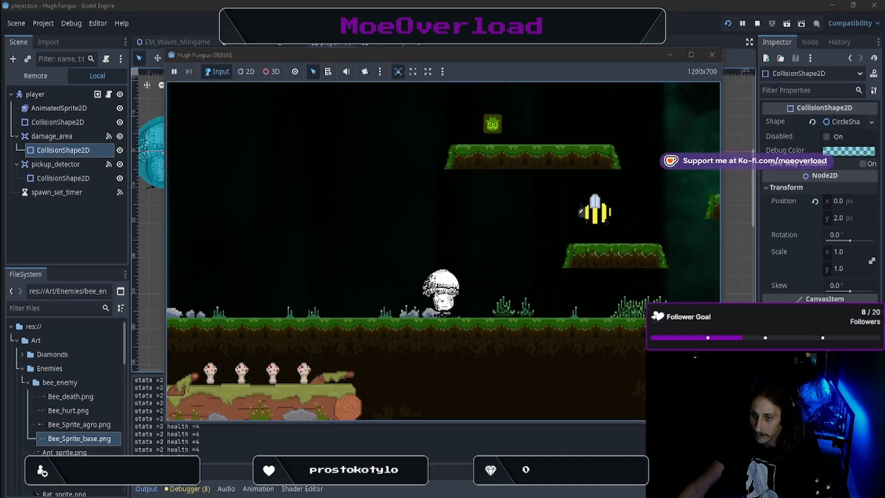
{"action": "key", "text": "a"}
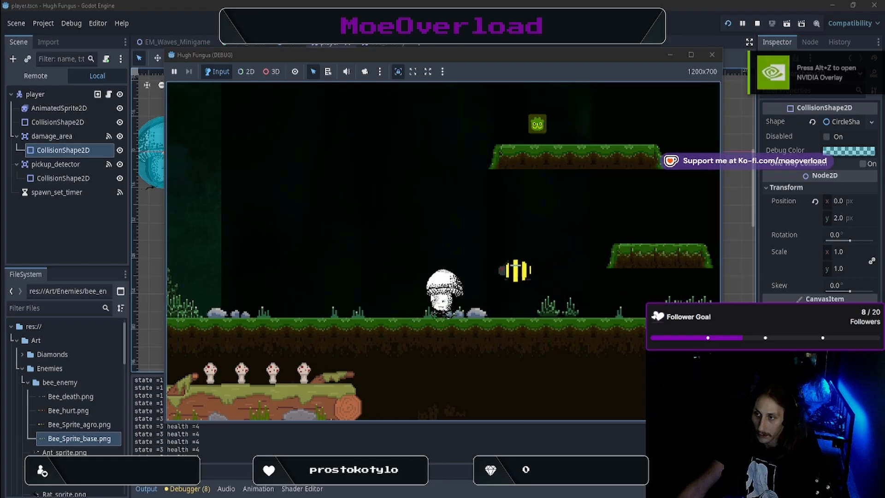
{"action": "key", "text": "a"}
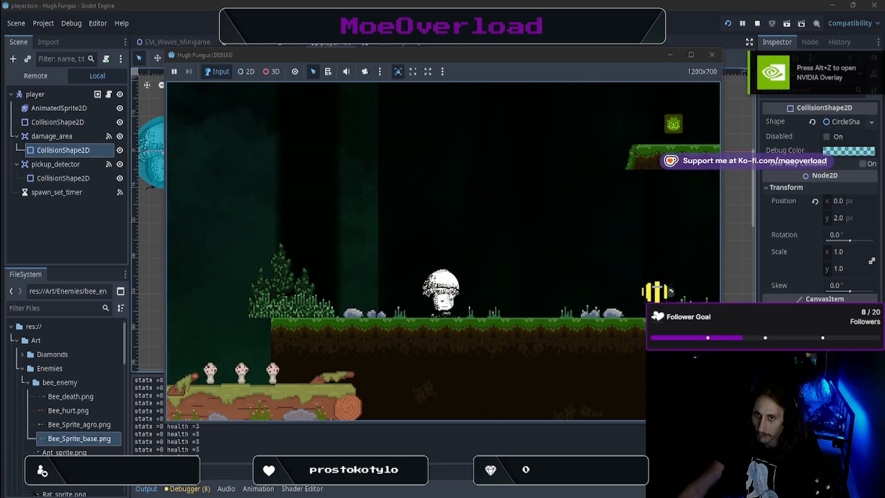
{"action": "key", "text": "d"}
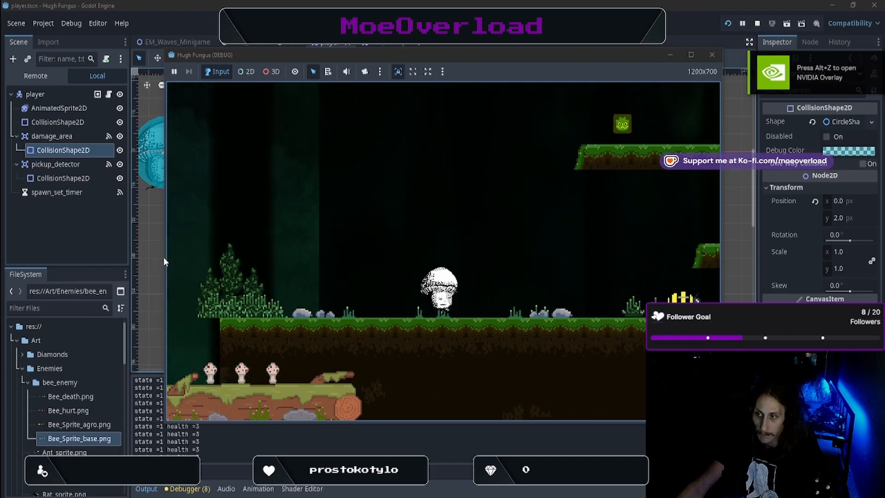
{"action": "key", "text": "w"}
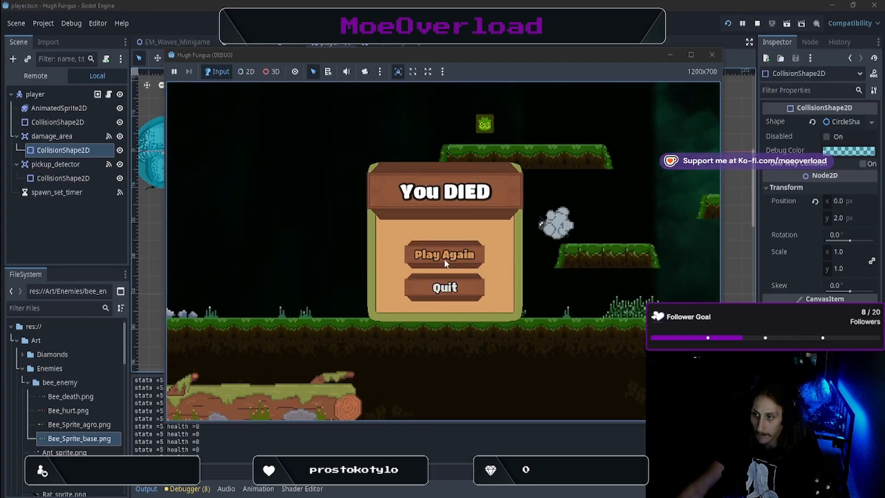
Play again from the death screen and test the bee's contact damage while jumping and backing away
{"action": "left_click", "coordinate": [444, 258]}
{"action": "key", "text": "d"}
{"action": "key", "text": "space"}
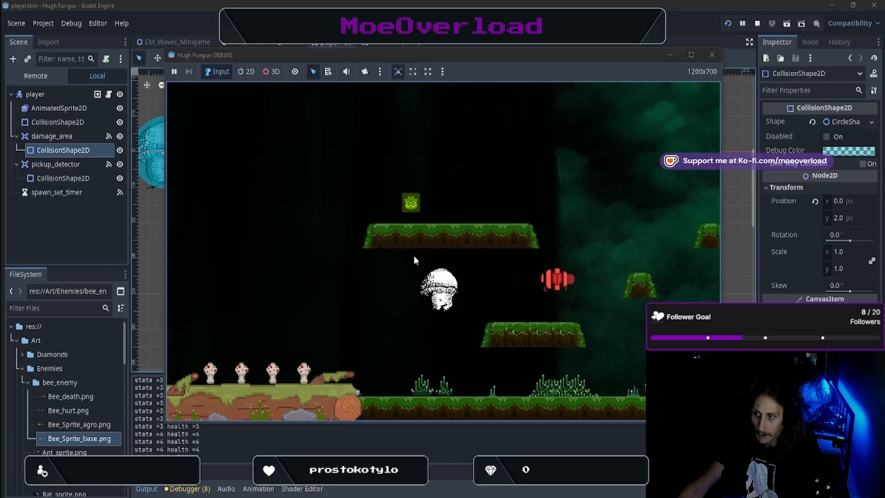
{"action": "key", "text": "a"}
{"action": "key", "text": "d"}
{"action": "key", "text": "space"}
{"action": "key", "text": "a"}
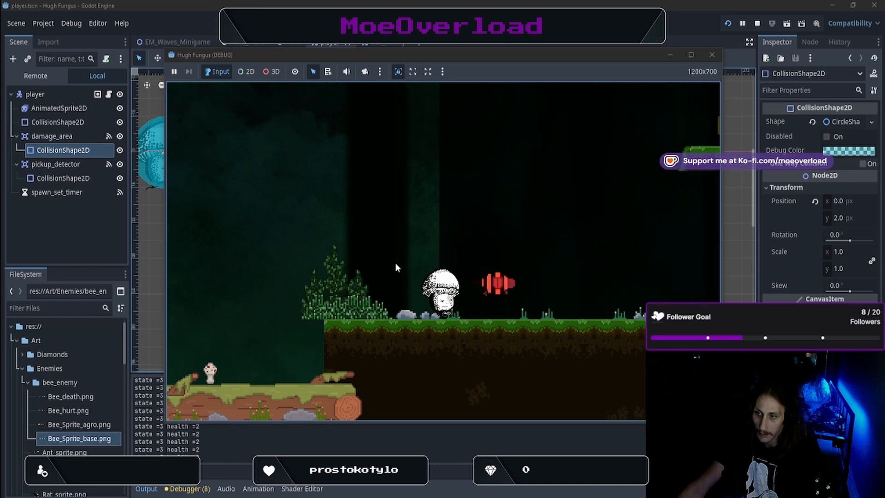
Play again and dodge around the bee on the ground, testing its damage until it is defeated
{"action": "left_click", "coordinate": [439, 255]}
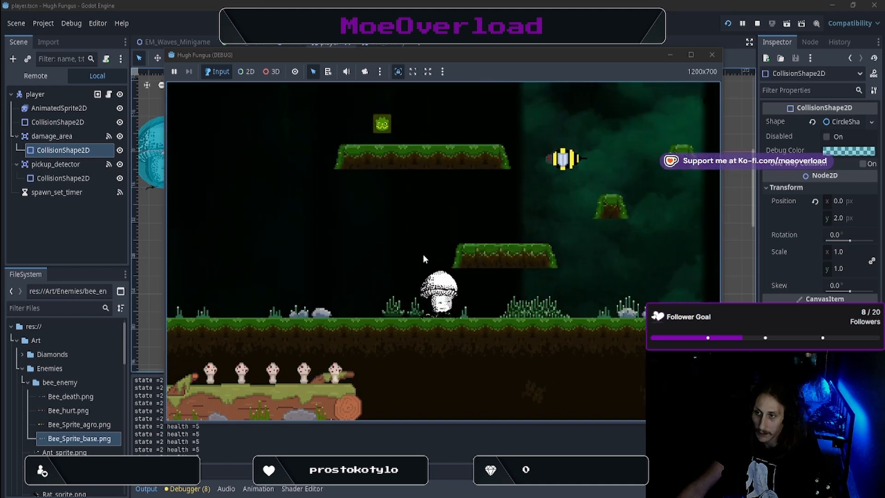
{"action": "key", "text": "Right"}
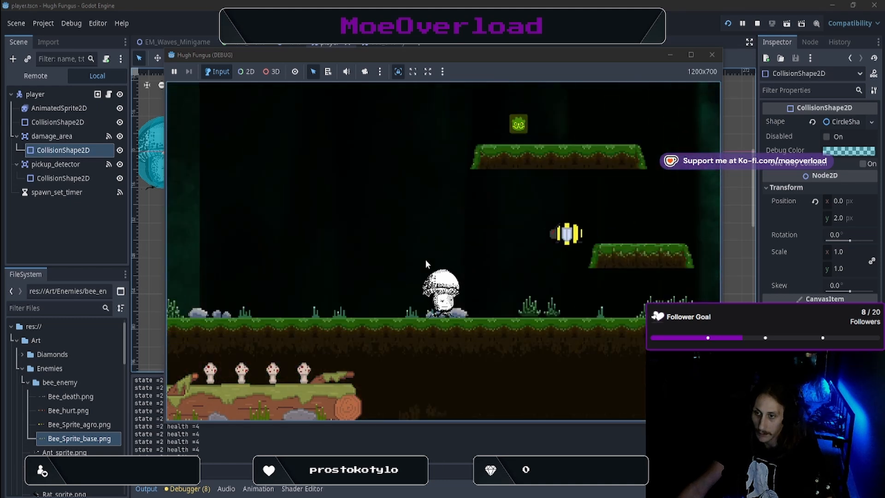
{"action": "key", "text": "Left"}
{"action": "key", "text": "d"}
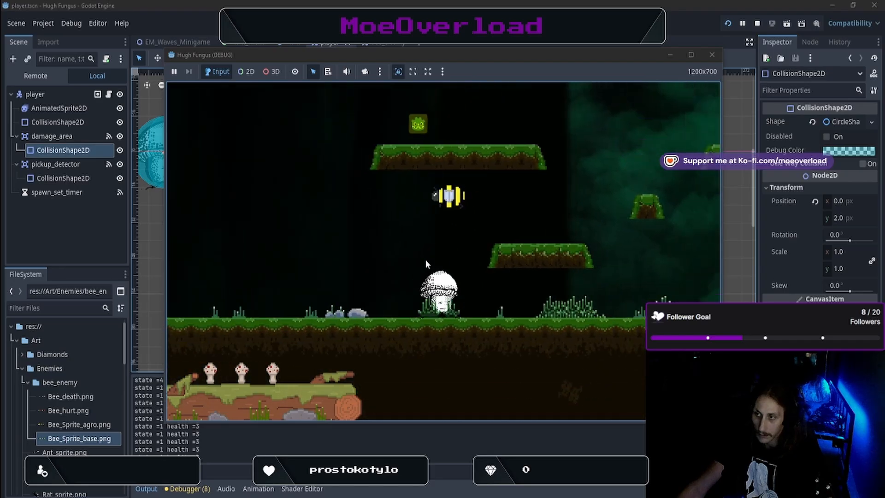
{"action": "key", "text": "a"}
{"action": "key", "text": "d"}
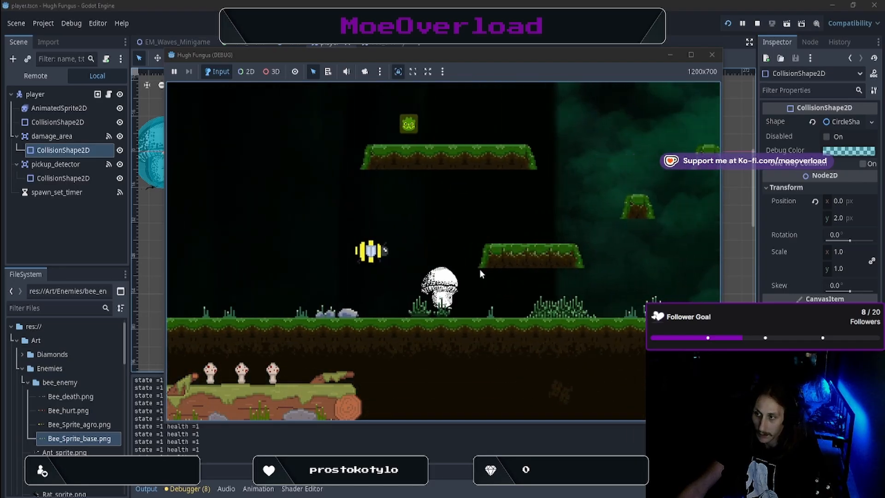
{"action": "key", "text": "a"}
{"action": "key", "text": "d"}
{"action": "key", "text": "a"}
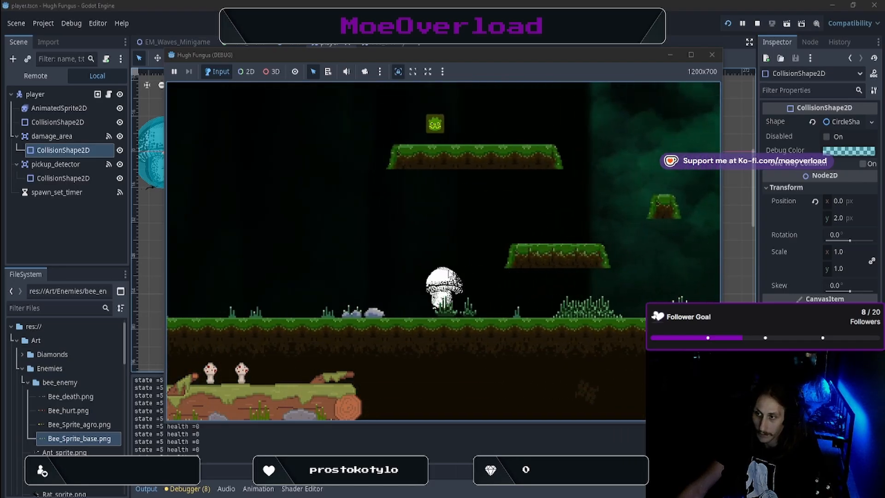
Jump up the grassy platforms and collect the green pickup above to test the player's pickup detection
{"action": "key", "text": "d"}
{"action": "key", "text": "space"}
{"action": "key", "text": "a"}
{"action": "key", "text": "space"}
{"action": "key", "text": "d"}
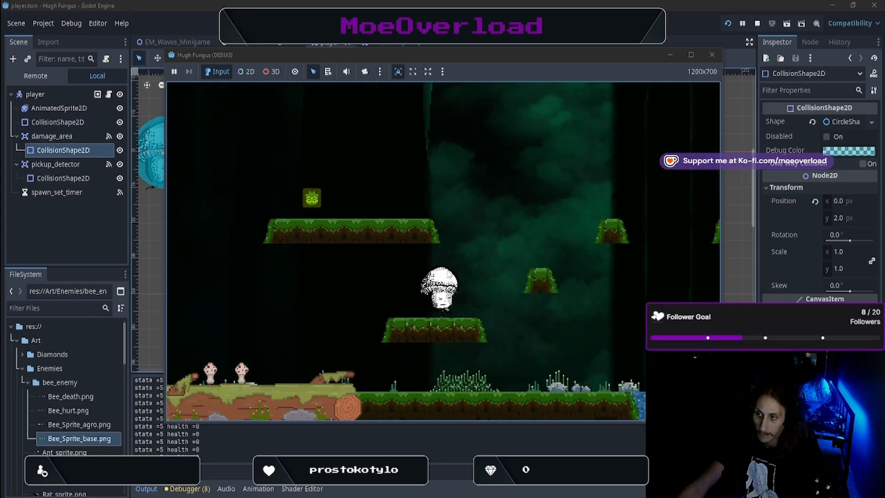
{"action": "key", "text": "space"}
{"action": "key", "text": "d"}
{"action": "key", "text": "space"}
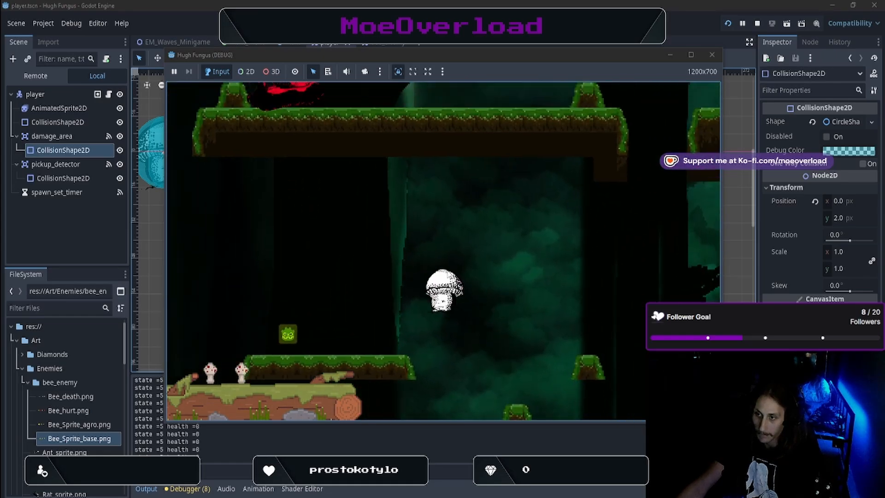
{"action": "key", "text": "d"}
{"action": "key", "text": "space"}
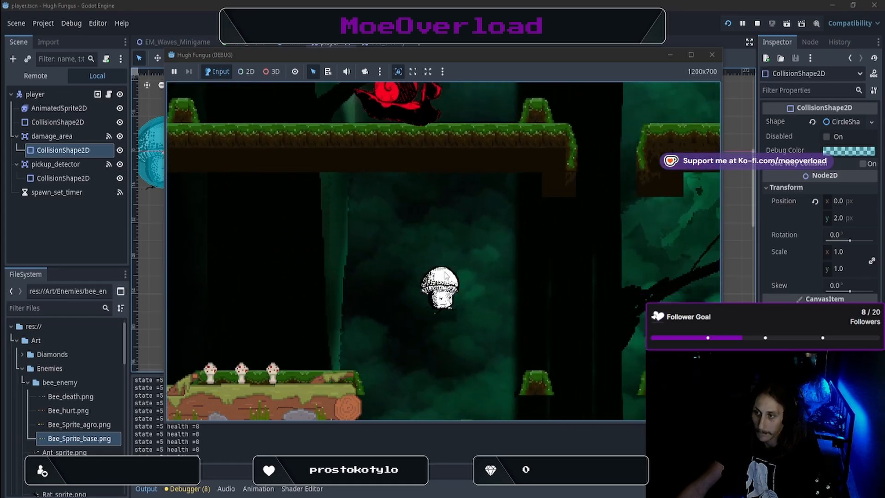
Cross the water, climb the small platforms and collect the green pickup on the wide floating platform
{"action": "key", "text": "space"}
{"action": "key", "text": "d"}
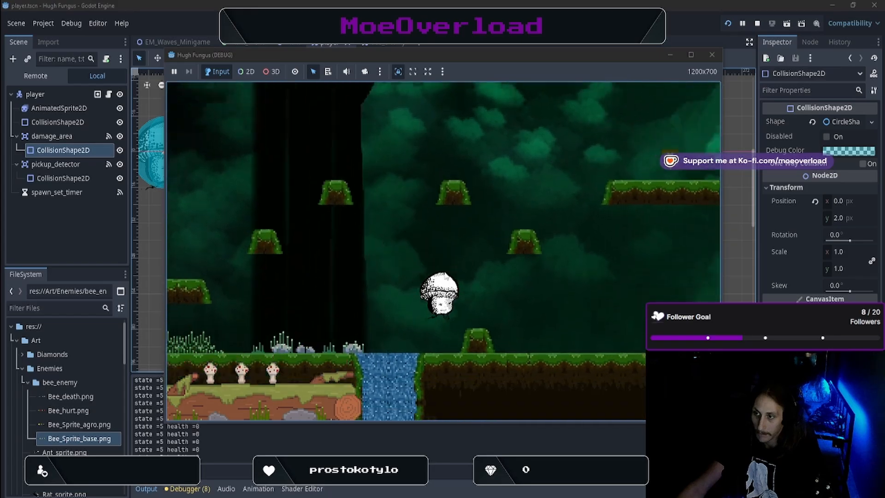
{"action": "key", "text": "space"}
{"action": "key", "text": "space"}
{"action": "key", "text": "d"}
{"action": "key", "text": "d"}
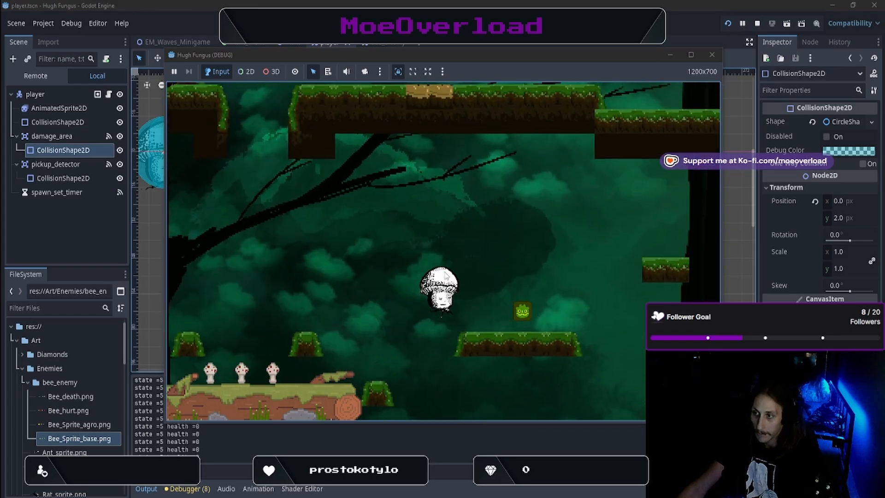
{"action": "key", "text": "a"}
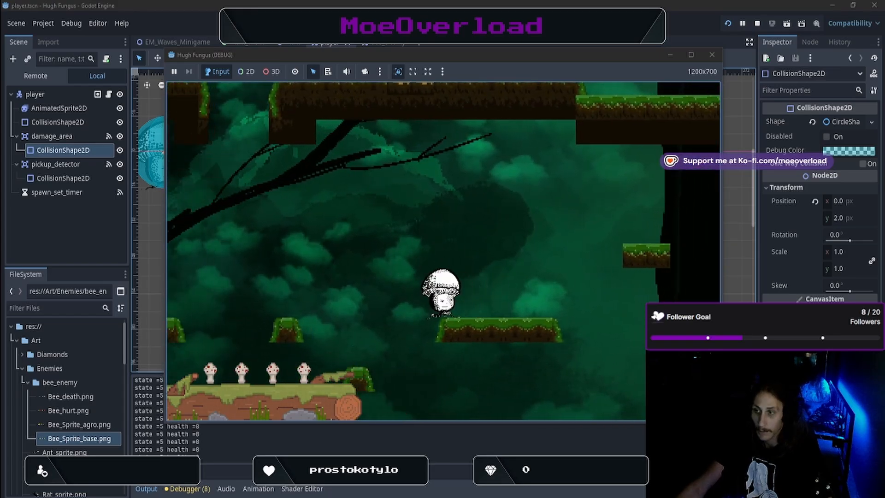
Jump past the hanging platforms to the long ledge, drop back down and run into the red snail to test its contact damage
{"action": "key", "text": "d"}
{"action": "key", "text": "space"}
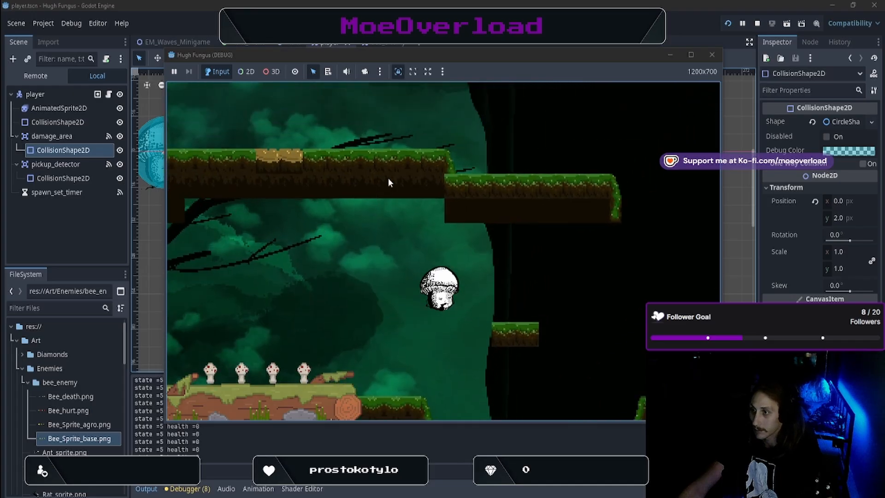
{"action": "key", "text": "d"}
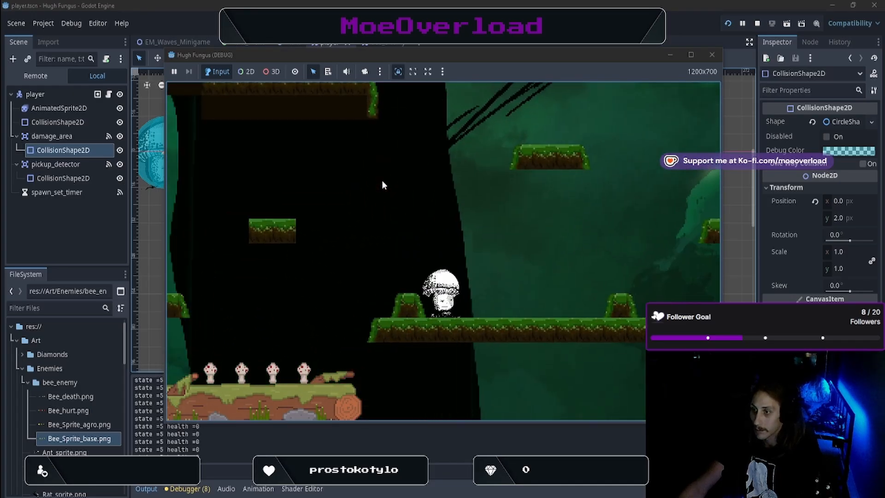
{"action": "key", "text": "a"}
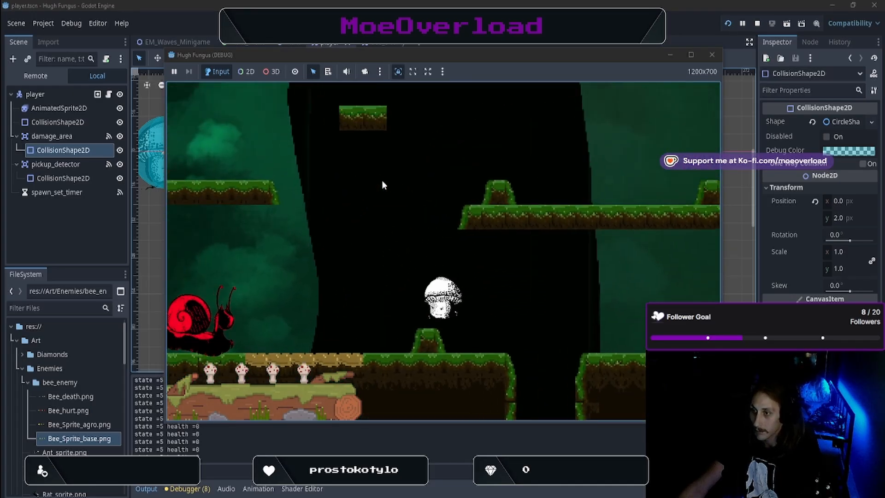
{"action": "key", "text": "a"}
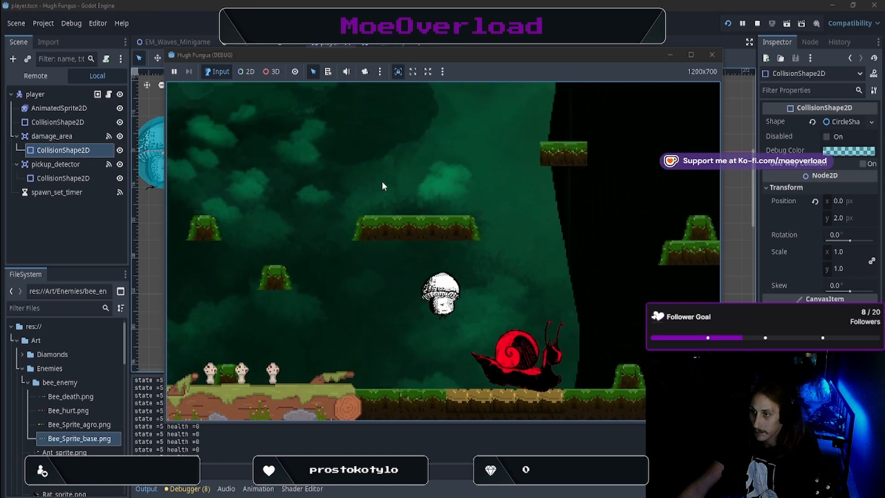
{"action": "key", "text": "d"}
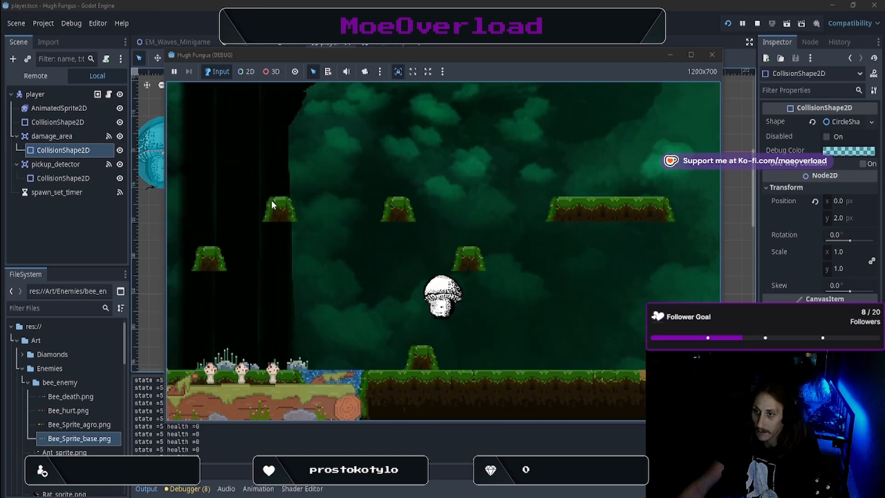
Move around the small grassy mound beside the water and end the playtest
{"action": "key", "text": "a"}
{"action": "key", "text": "space"}
{"action": "key", "text": "d"}
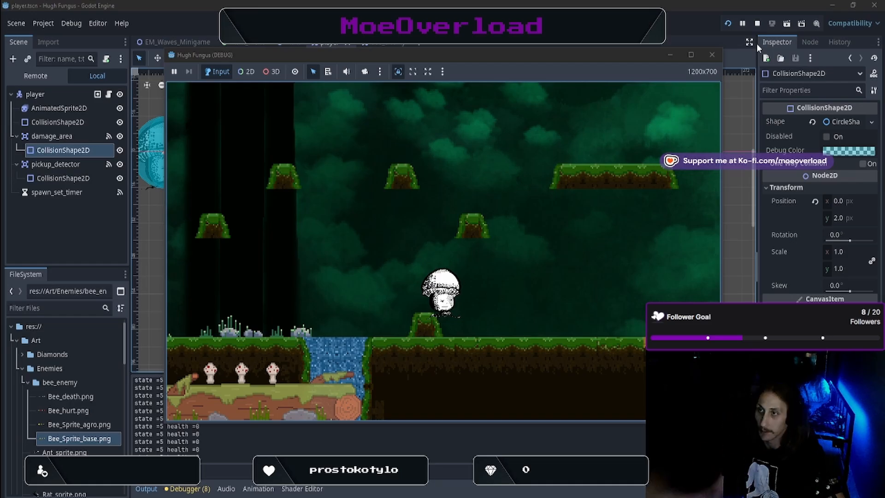
{"action": "left_click", "coordinate": [712, 55]}
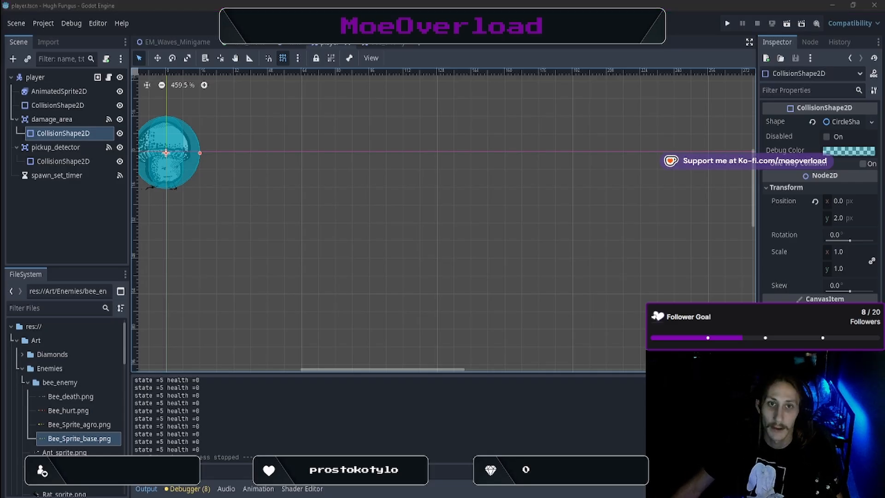
Run the project, start playing and test the bee's contact damage on the platform and ground until it is defeated
{"action": "left_click", "coordinate": [366, 4]}
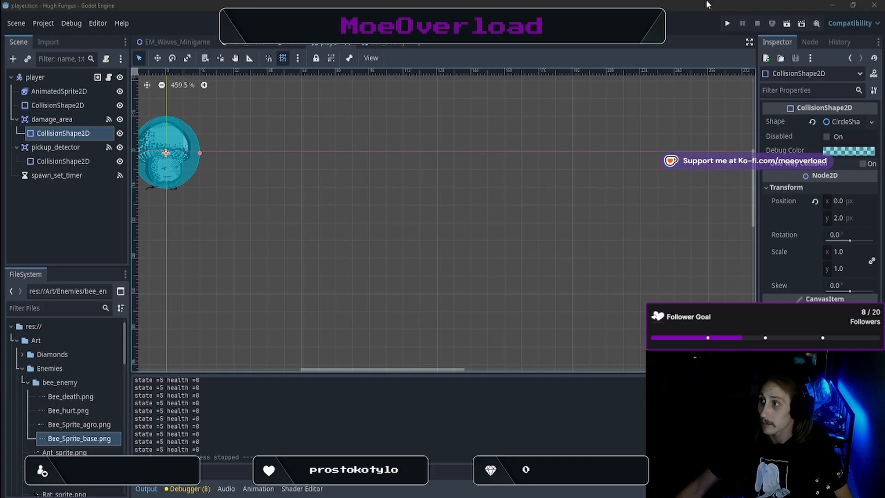
{"action": "left_click", "coordinate": [726, 23]}
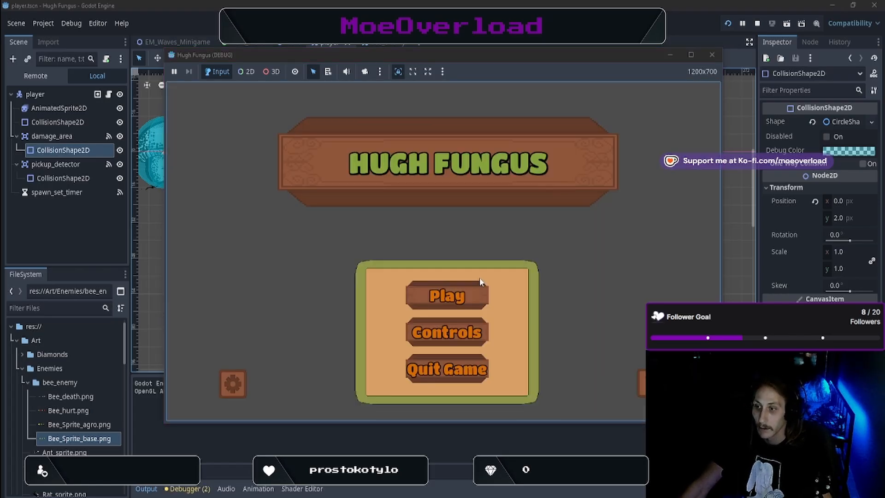
{"action": "left_click", "coordinate": [461, 288]}
{"action": "key", "text": "d"}
{"action": "key", "text": "space"}
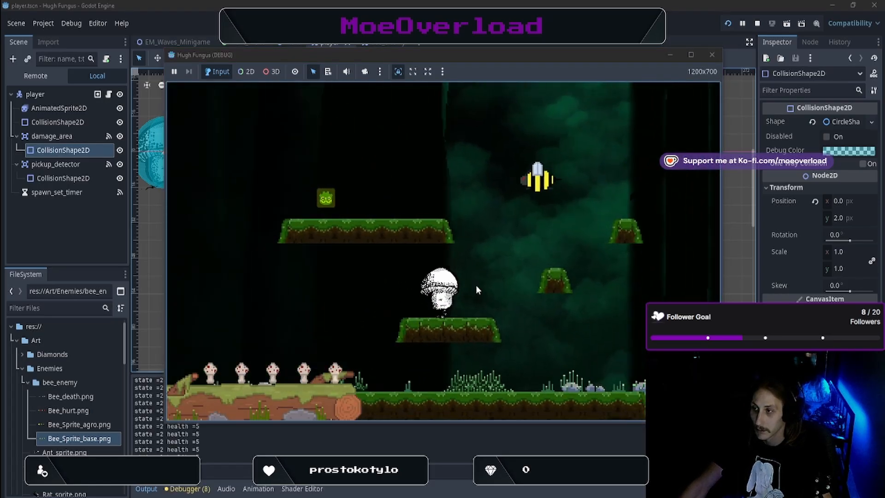
{"action": "key", "text": "a"}
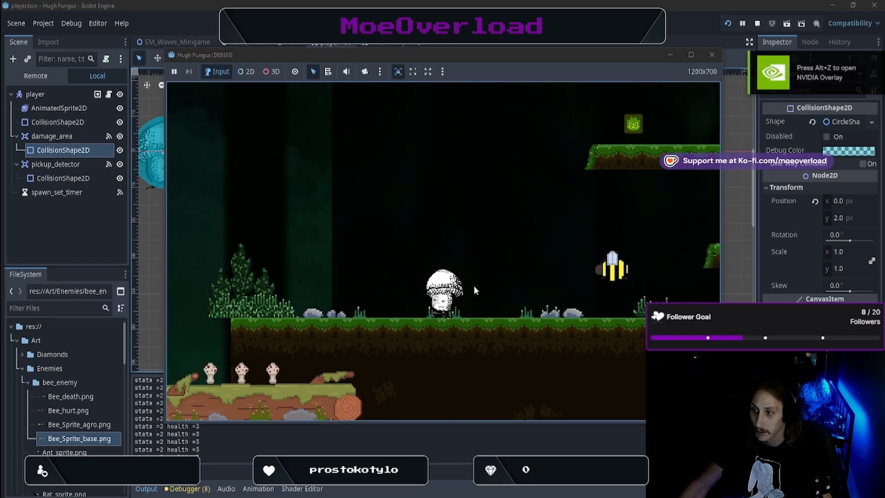
{"action": "key", "text": "d"}
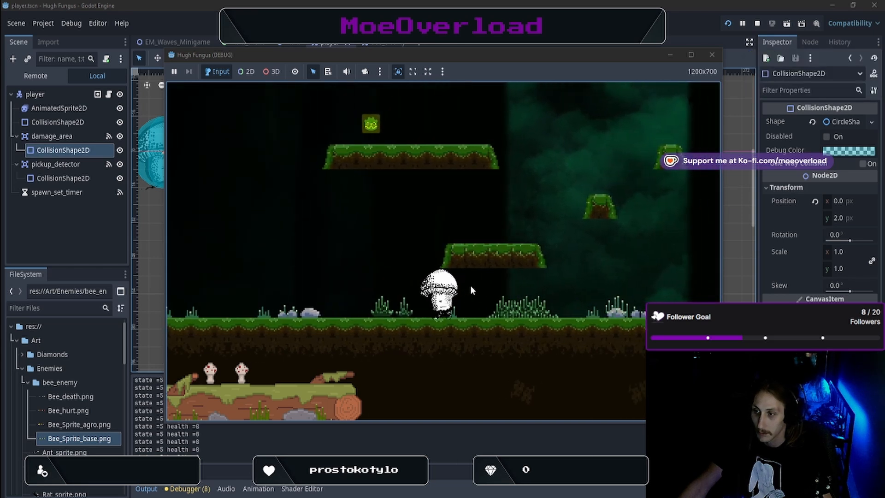
Climb the grassy platforms and touch the green pickup to test its collection
{"action": "key", "text": "a"}
{"action": "key", "text": "space"}
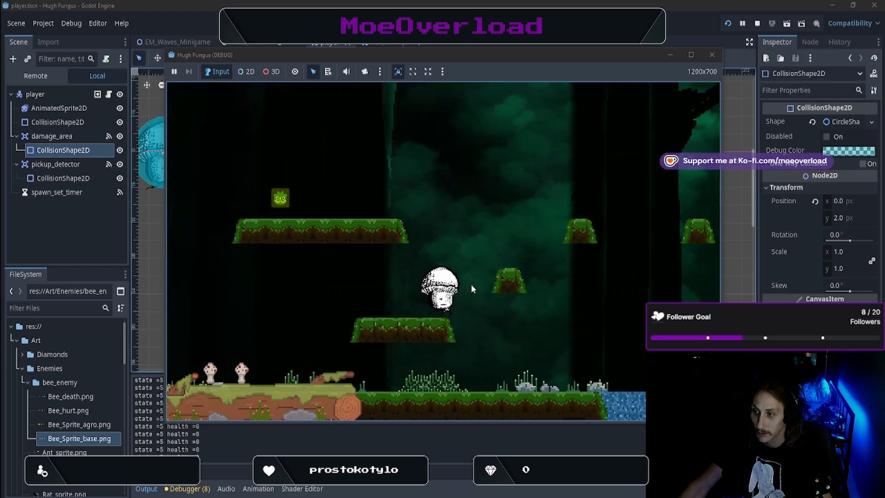
{"action": "key", "text": "a"}
{"action": "key", "text": "space"}
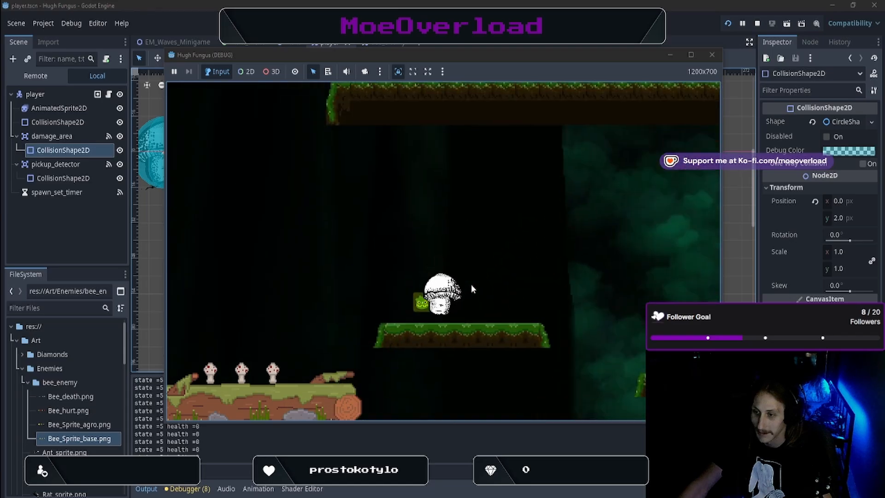
Hop across the small floating platforms over the gap and collect the green pickup on the wider one
{"action": "key", "text": "d"}
{"action": "key", "text": "d"}
{"action": "key", "text": "space"}
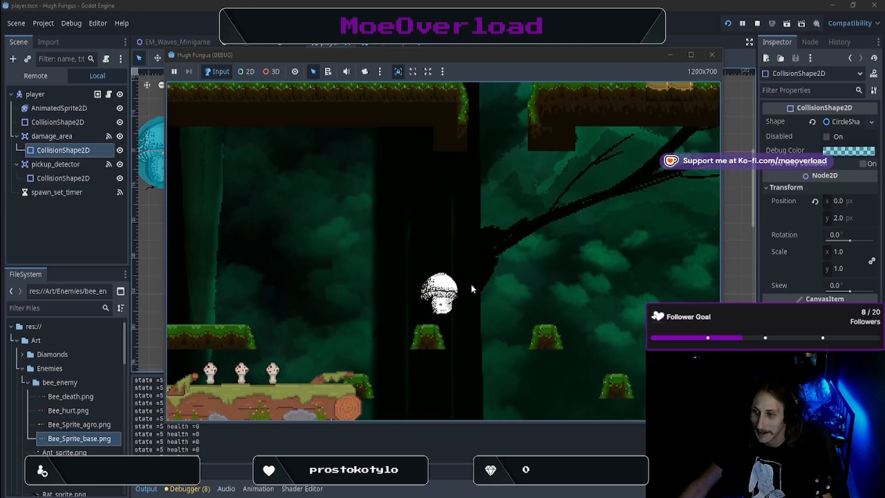
{"action": "key", "text": "space"}
{"action": "key", "text": "d"}
{"action": "key", "text": "space"}
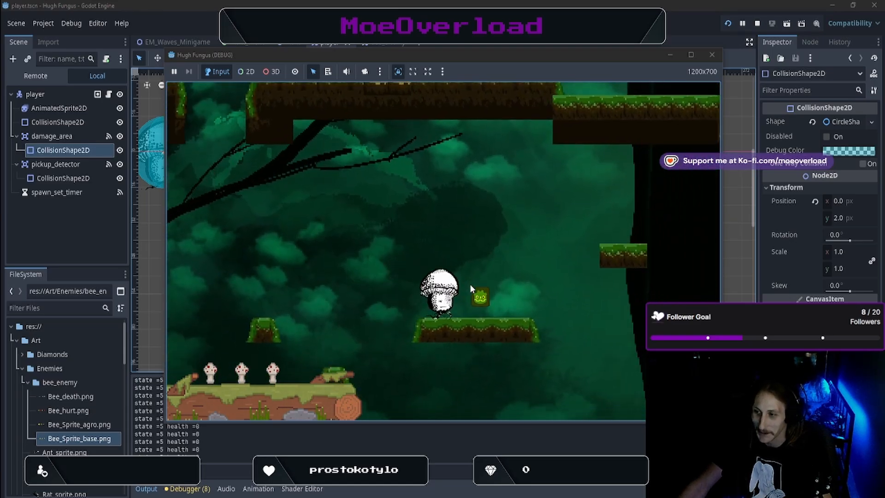
{"action": "key", "text": "d"}
Jump over the red snail on the long ledge, land on the stepped ground beyond and climb back up
{"action": "key", "text": "space"}
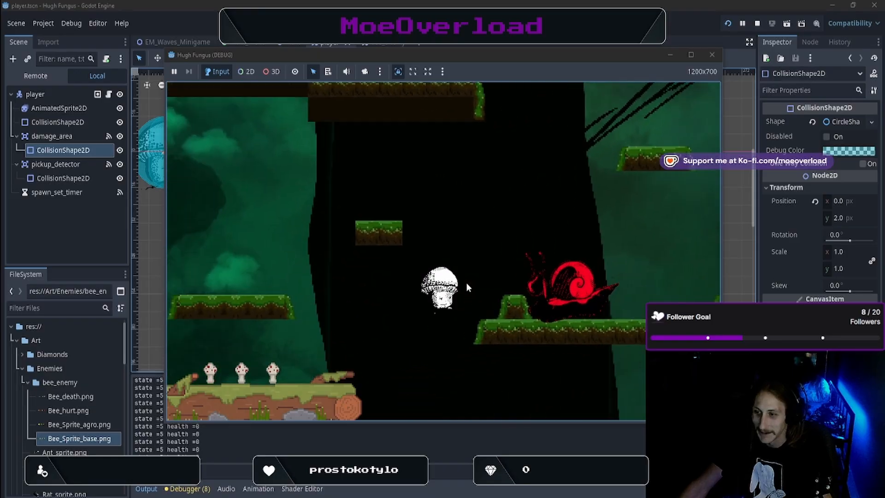
{"action": "key", "text": "d"}
{"action": "key", "text": "space"}
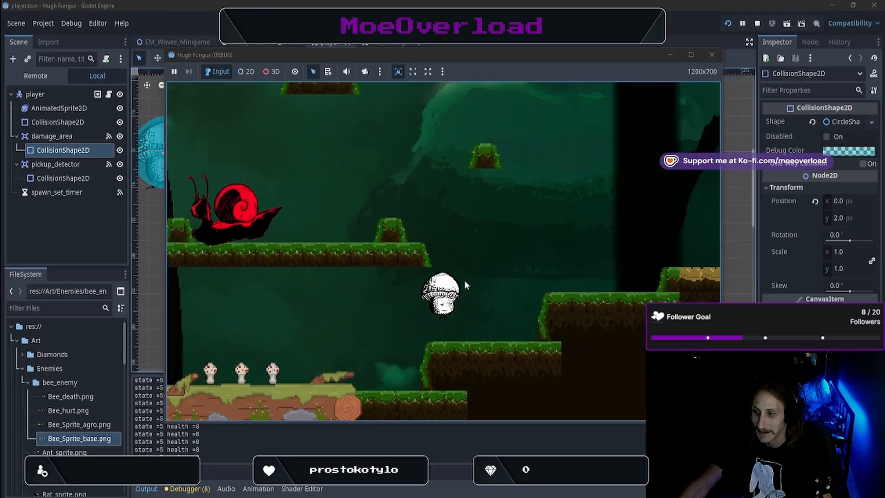
{"action": "key", "text": "a"}
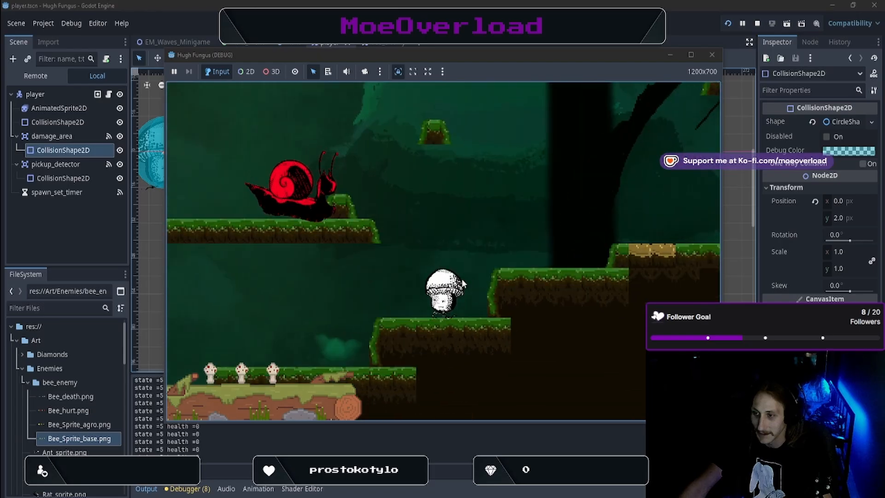
{"action": "key", "text": "space"}
{"action": "key", "text": "space"}
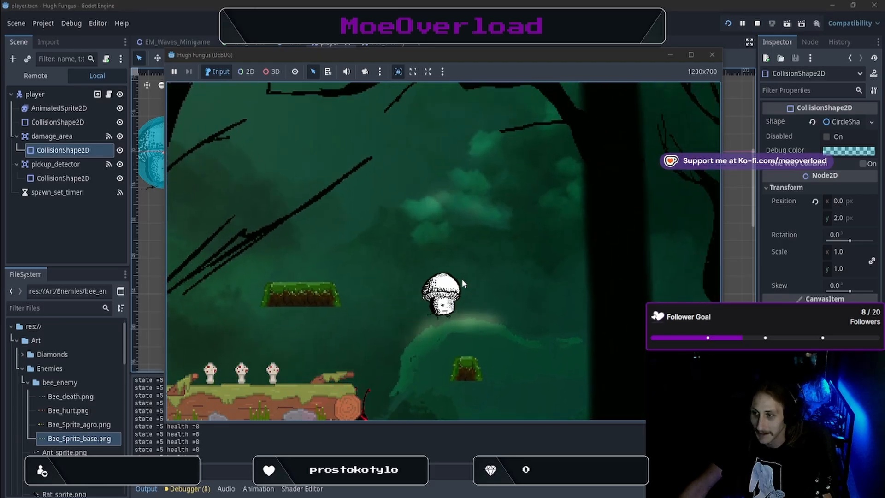
Return past the ground-level red snail towards the water and close the running game
{"action": "key", "text": "a"}
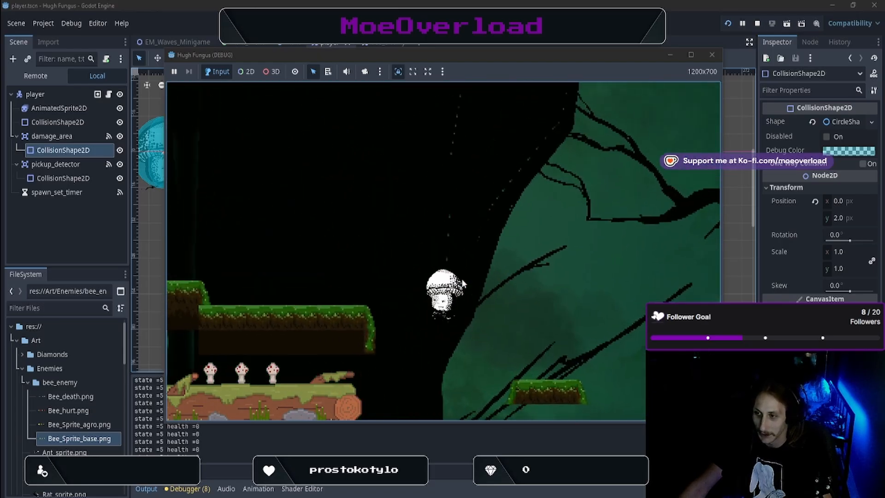
{"action": "key", "text": "a"}
{"action": "key", "text": "space"}
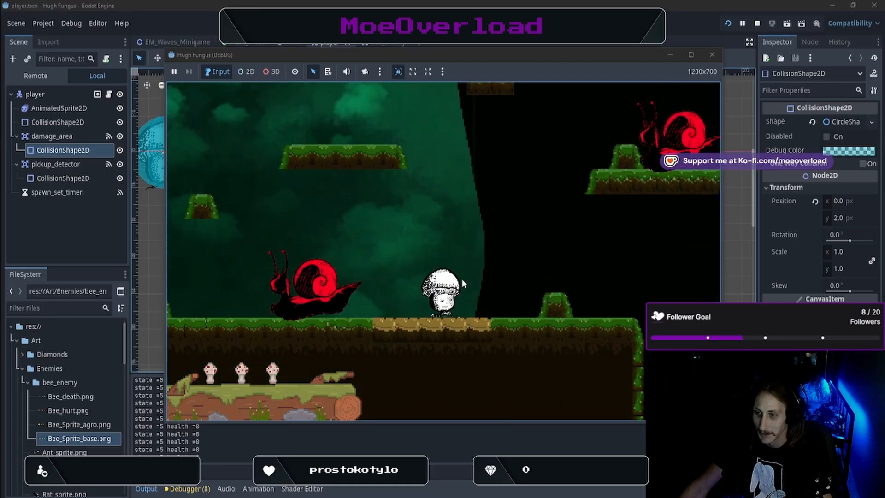
{"action": "key", "text": "a"}
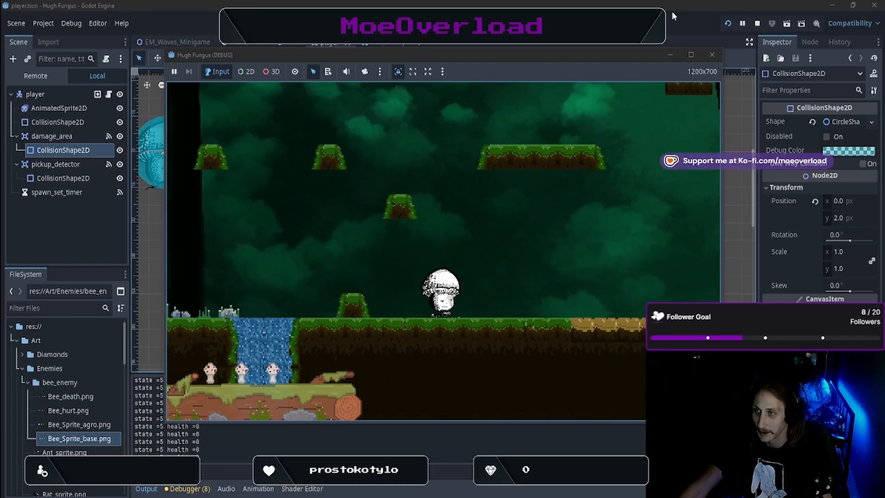
{"action": "key", "text": "d"}
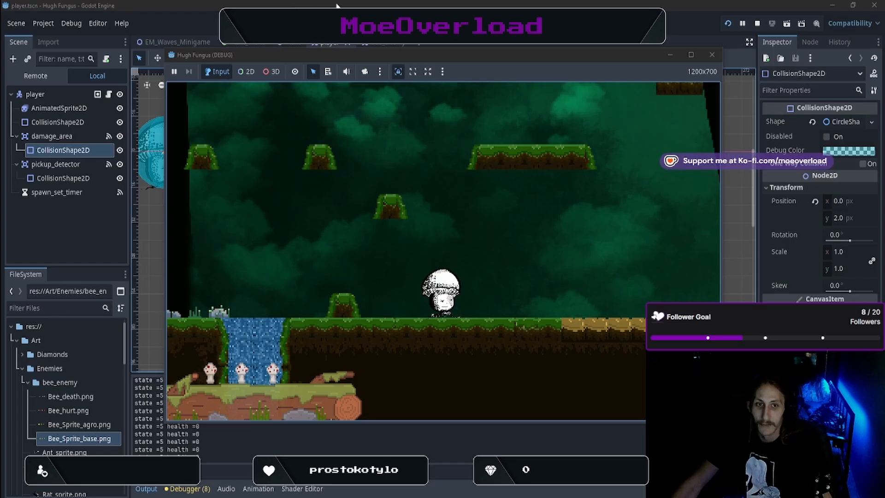
{"action": "left_click", "coordinate": [710, 54]}
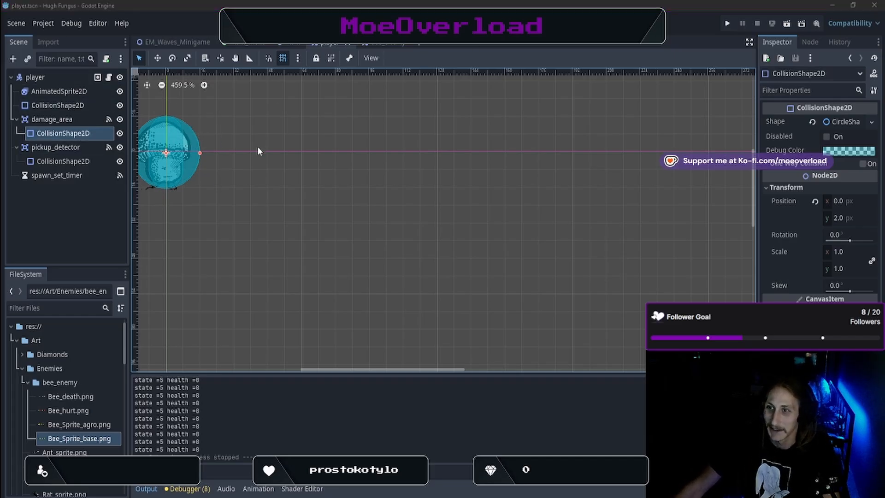
{"action": "scroll", "coordinate": [221, 149], "scroll_direction": "down", "scroll_amount": 2}
{"action": "scroll", "coordinate": [222, 147], "scroll_direction": "down", "scroll_amount": 1}
{"action": "middle_click_drag", "start_coordinate": [176, 223], "coordinate": [340, 257]}
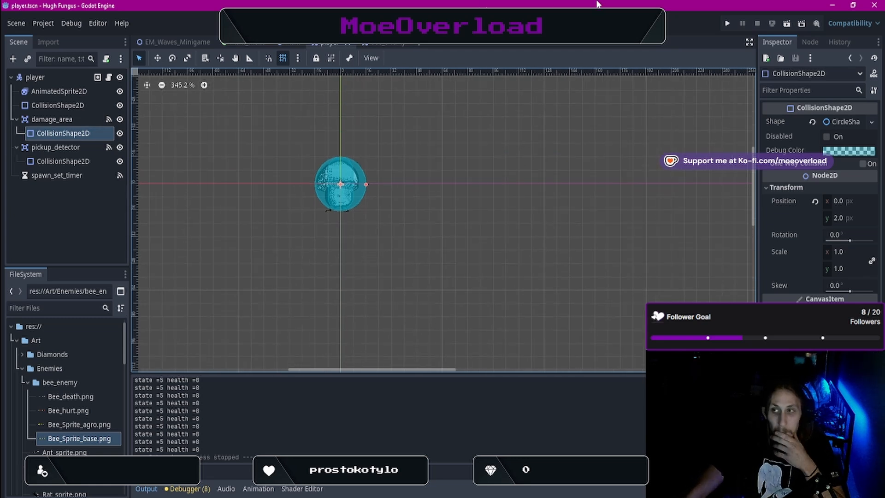
Run the project, close the game at its title screen and dismiss the prompt about externally modified files
{"action": "left_click", "coordinate": [725, 24]}
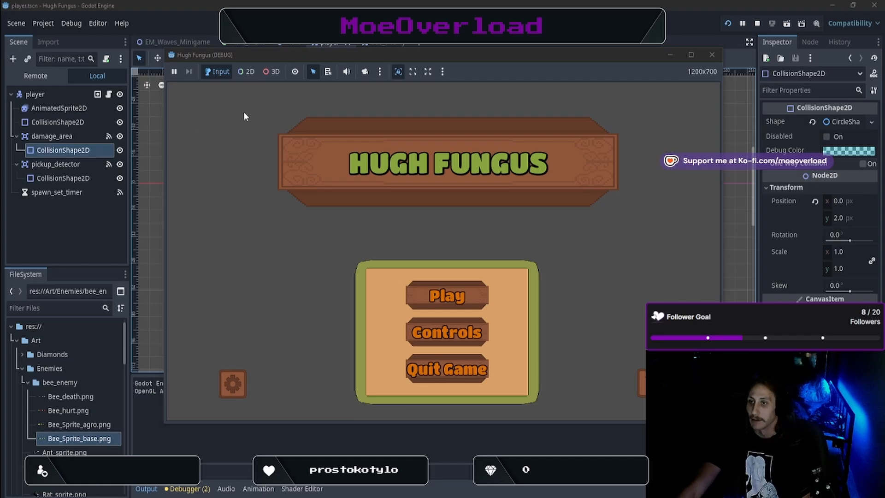
{"action": "left_click_drag", "start_coordinate": [482, 54], "coordinate": [448, 66]}
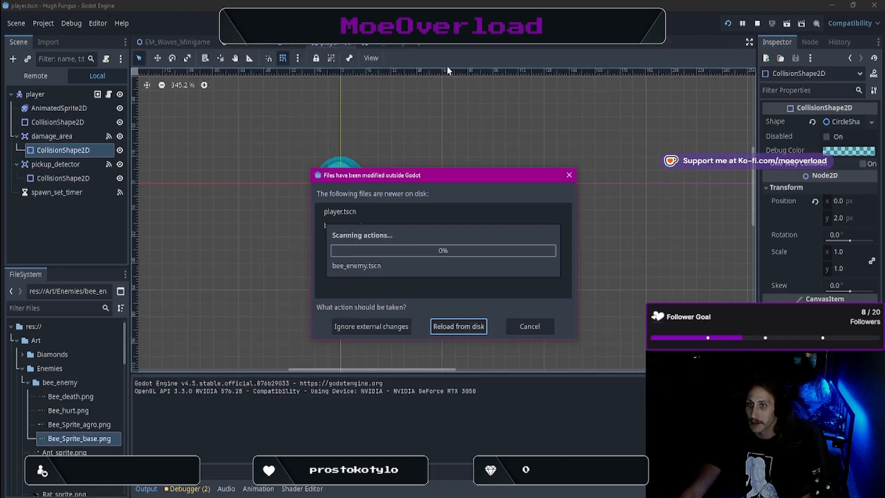
{"action": "left_click", "coordinate": [679, 66]}
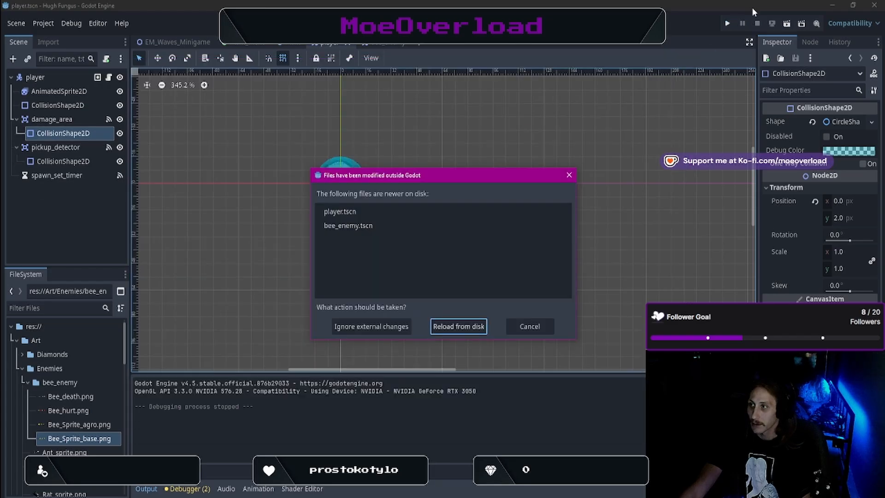
{"action": "left_click", "coordinate": [569, 175]}
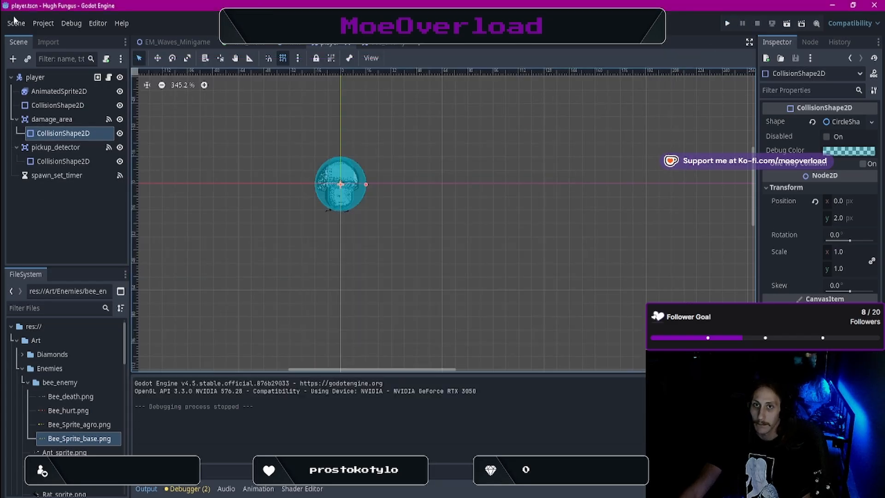
{"action": "left_click", "coordinate": [40, 25]}
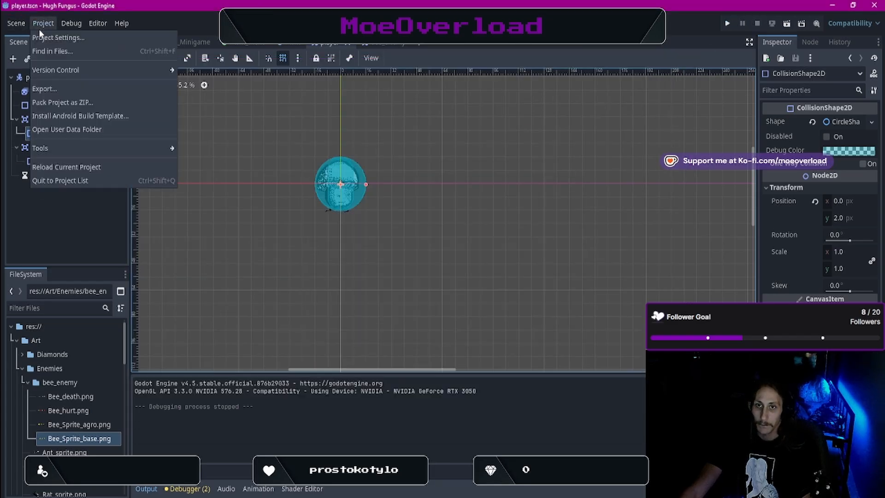
{"action": "key", "text": "Escape"}
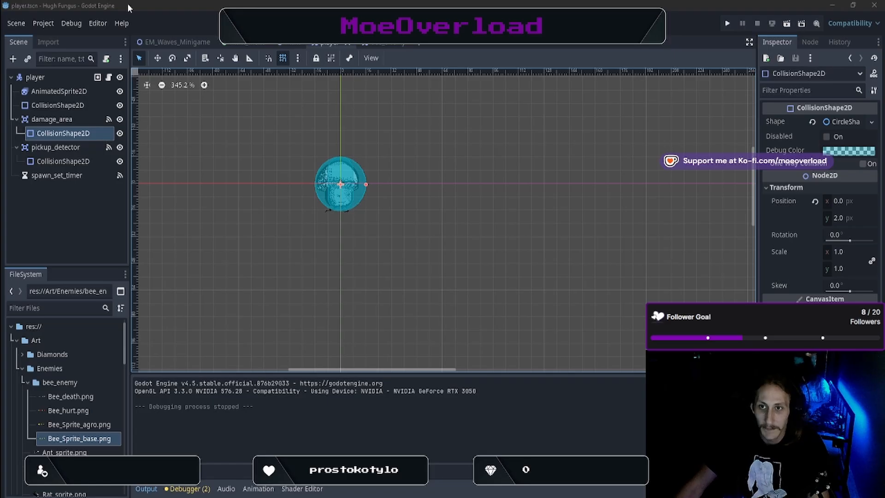
Dismiss the prompt about player.tscn and bee_enemy.tscn being newer on disk and reload the current project
{"action": "left_click", "coordinate": [169, 22]}
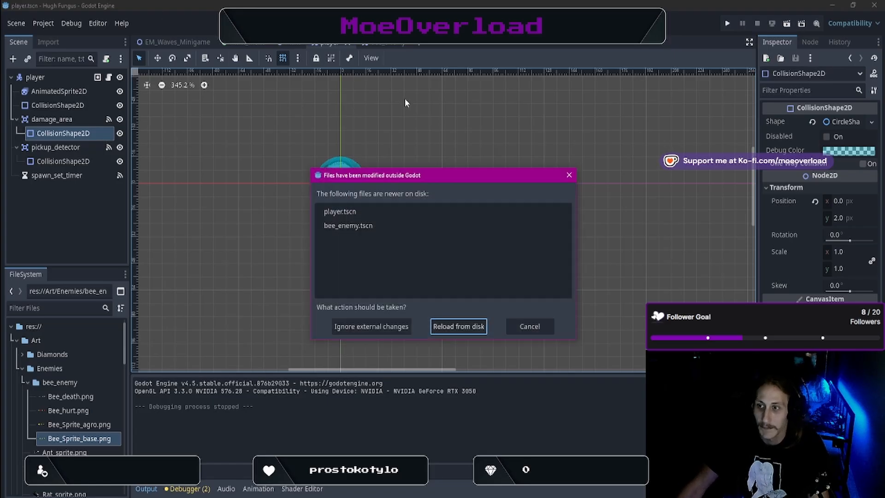
{"action": "left_click", "coordinate": [568, 176]}
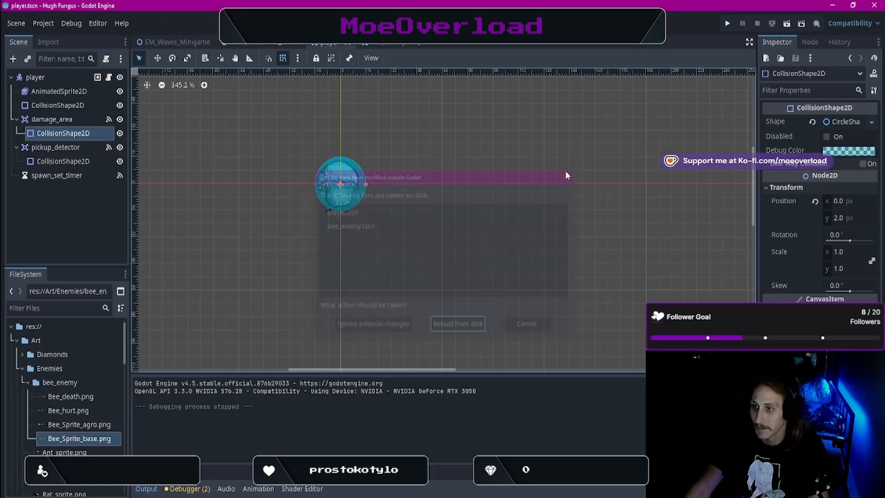
{"action": "left_click", "coordinate": [48, 21]}
{"action": "left_click", "coordinate": [110, 166]}
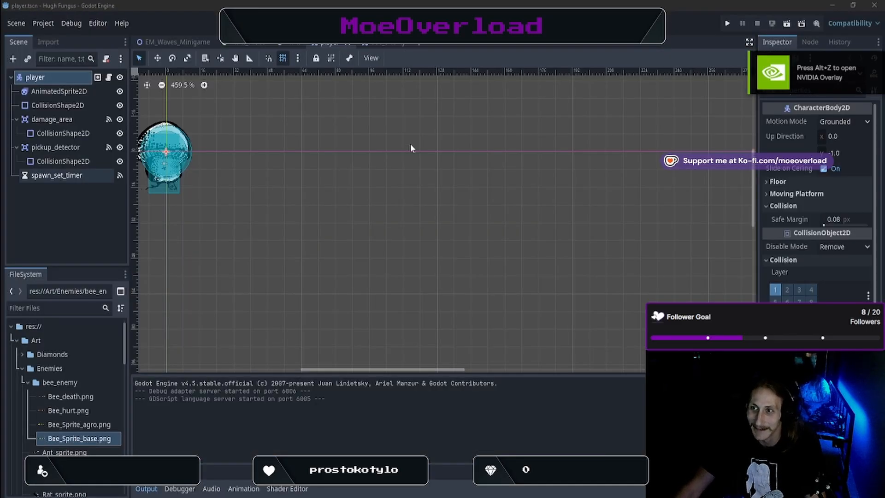
Look over the main and player scenes, then display the group assignments of the Bee_enemy root node in the bee_enemy scene
{"action": "scroll", "coordinate": [277, 118], "scroll_direction": "down", "scroll_amount": 2}
{"action": "left_click", "coordinate": [300, 44]}
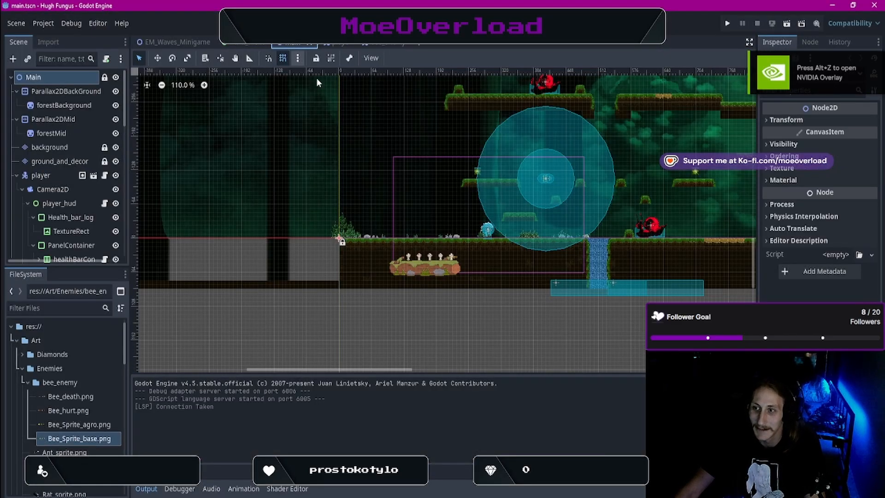
{"action": "scroll", "coordinate": [341, 78], "scroll_direction": "up", "scroll_amount": 2}
{"action": "left_click", "coordinate": [338, 43]}
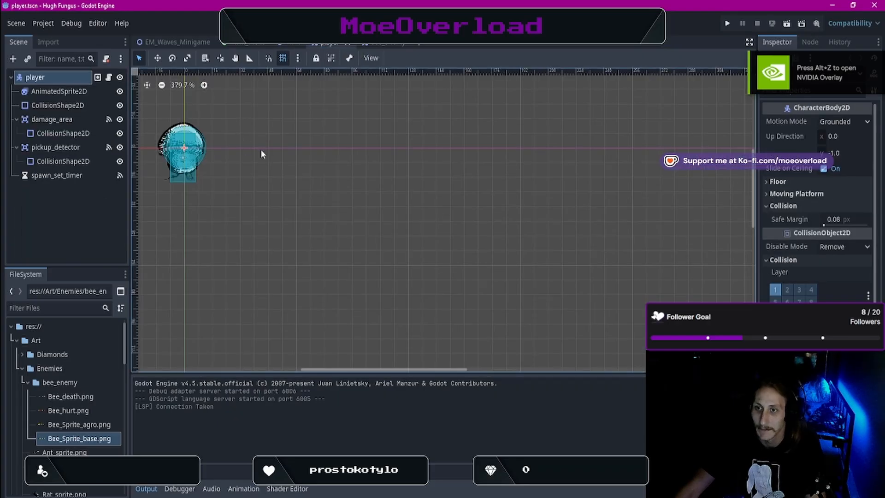
{"action": "scroll", "coordinate": [240, 133], "scroll_direction": "down", "scroll_amount": 3}
{"action": "scroll", "coordinate": [237, 133], "scroll_direction": "up", "scroll_amount": 3}
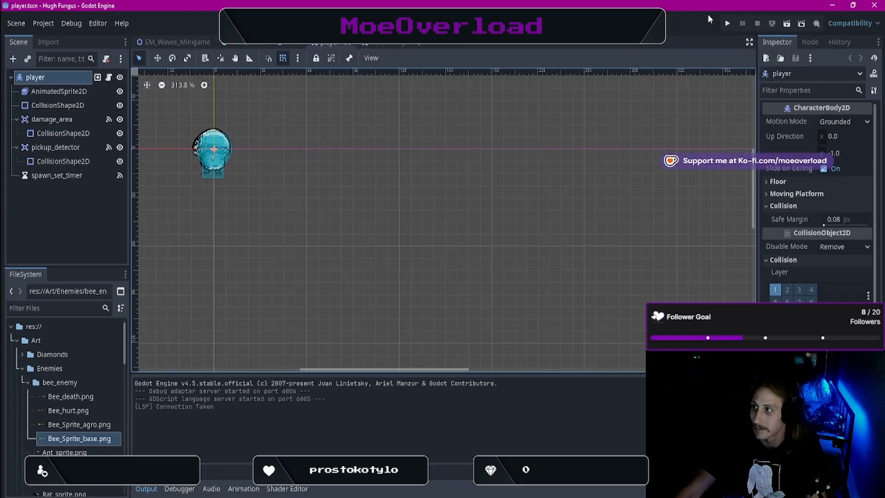
{"action": "left_click", "coordinate": [390, 44]}
{"action": "left_click", "coordinate": [810, 42]}
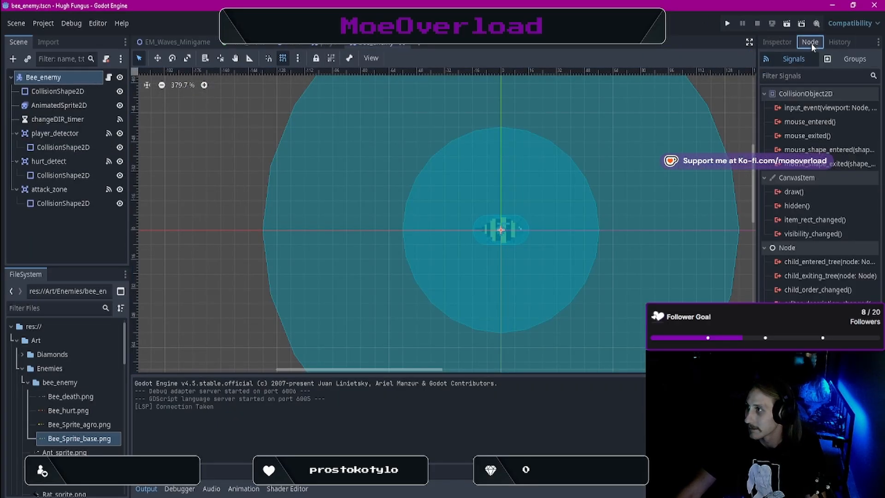
{"action": "left_click", "coordinate": [831, 62]}
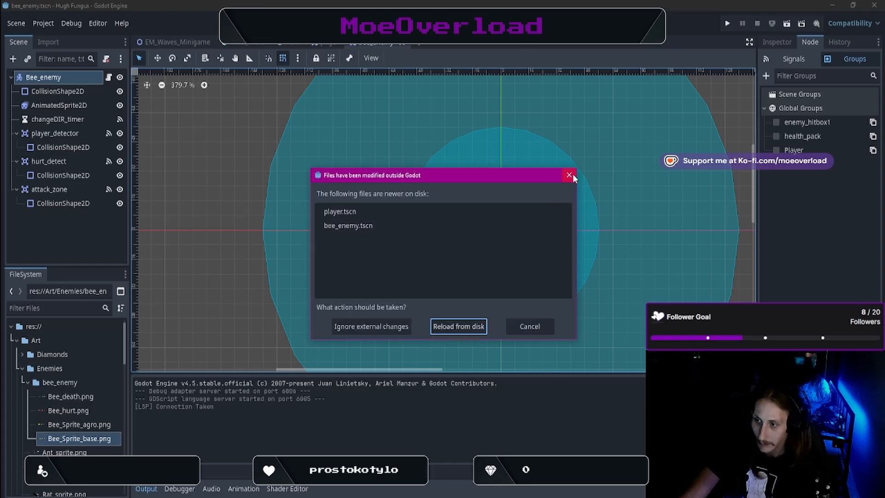
Close the prompt about externally modified player.tscn and bee_enemy.tscn and reload the current project once more
{"action": "left_click", "coordinate": [573, 173]}
{"action": "left_click", "coordinate": [43, 23]}
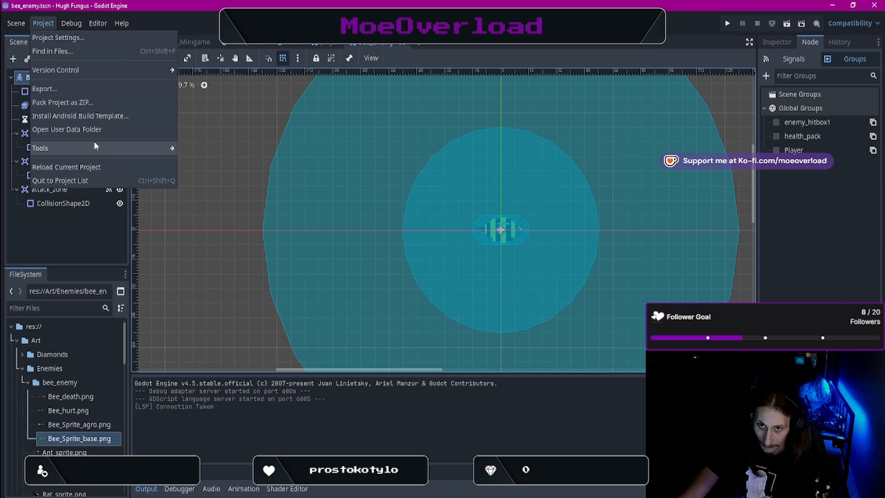
{"action": "left_click", "coordinate": [98, 167]}
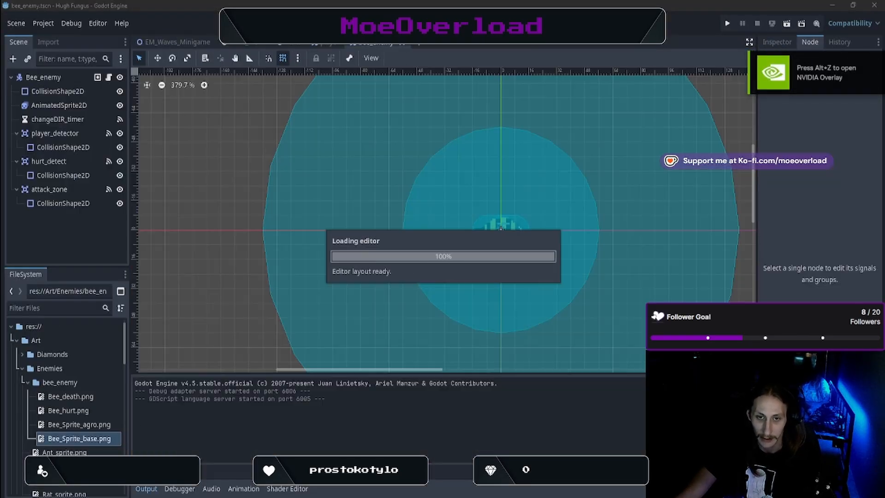
{"action": "scroll", "coordinate": [530, 191], "scroll_direction": "down", "scroll_amount": 4}
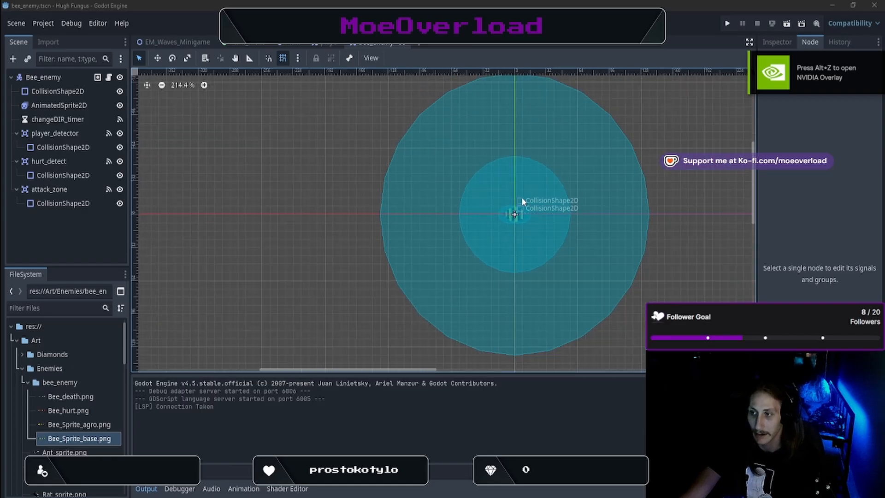
Run the project, start the game and jump on the bee near the start before moving onto the low floating ledge
{"action": "left_click", "coordinate": [728, 23]}
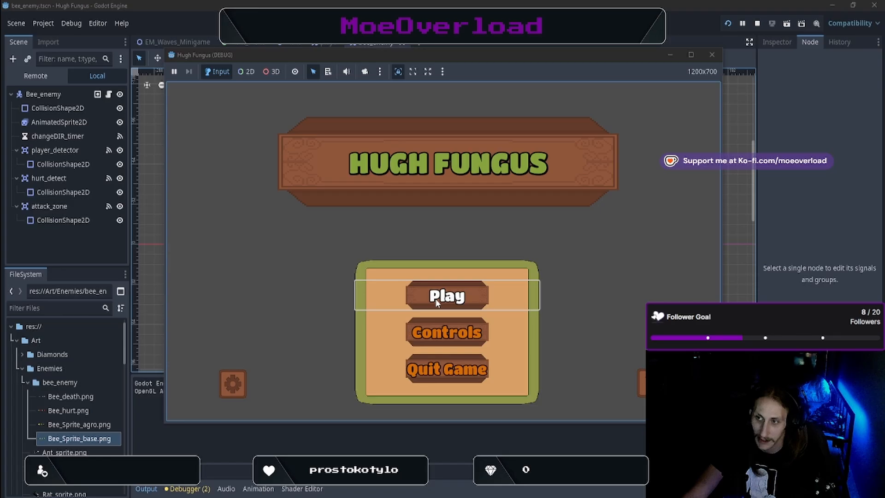
{"action": "left_click", "coordinate": [437, 303]}
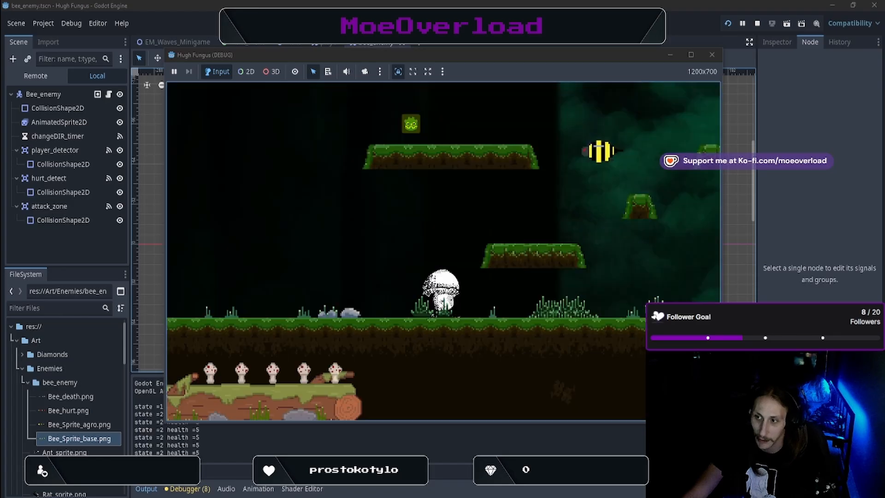
{"action": "key", "text": "Left"}
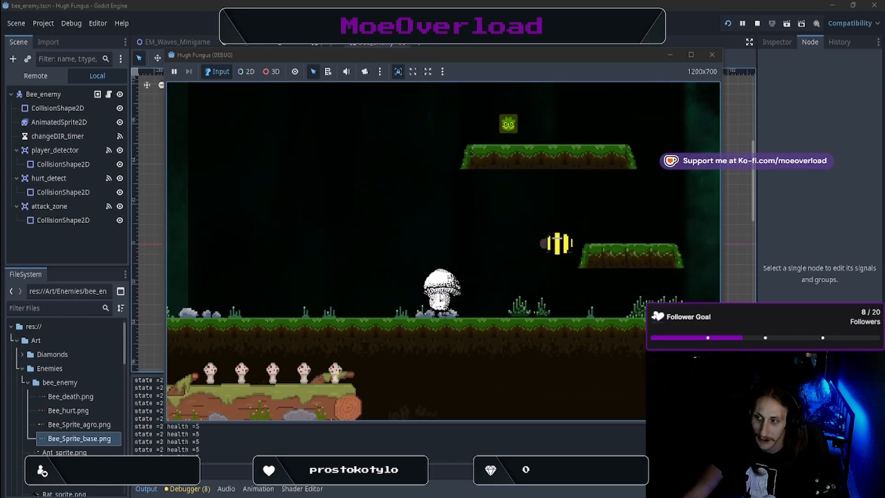
{"action": "key", "text": "Right"}
{"action": "key", "text": "space"}
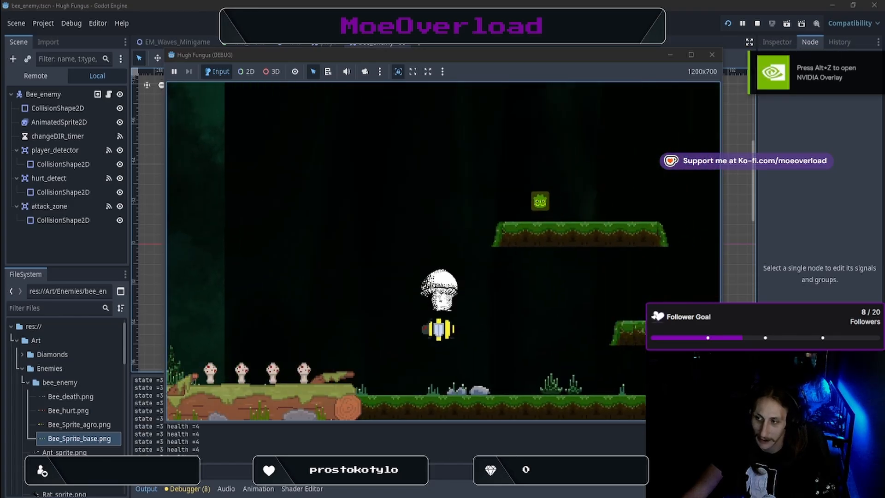
{"action": "key", "text": "Right"}
{"action": "key", "text": "space"}
{"action": "key", "text": "Right"}
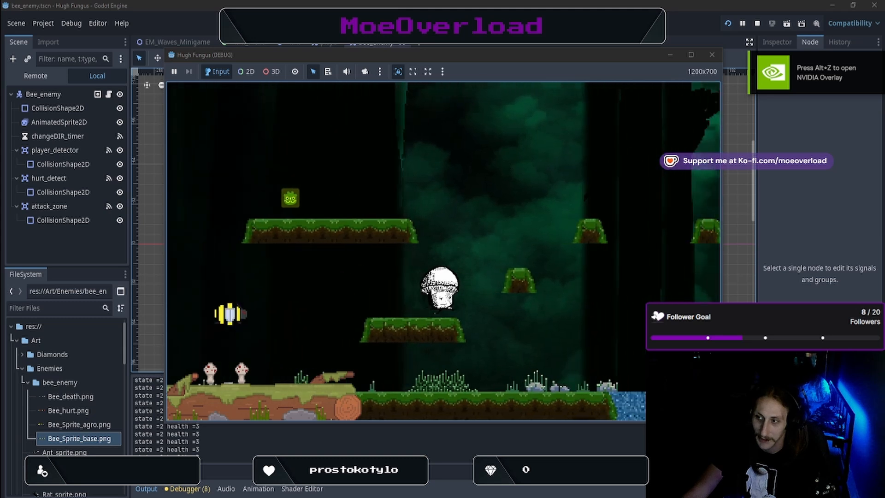
Lure the bee around the low floating ledge and jump across to the small platforms beyond while it attacks
{"action": "key", "text": "space"}
{"action": "key", "text": "Left"}
{"action": "key", "text": "space"}
{"action": "key", "text": "Left"}
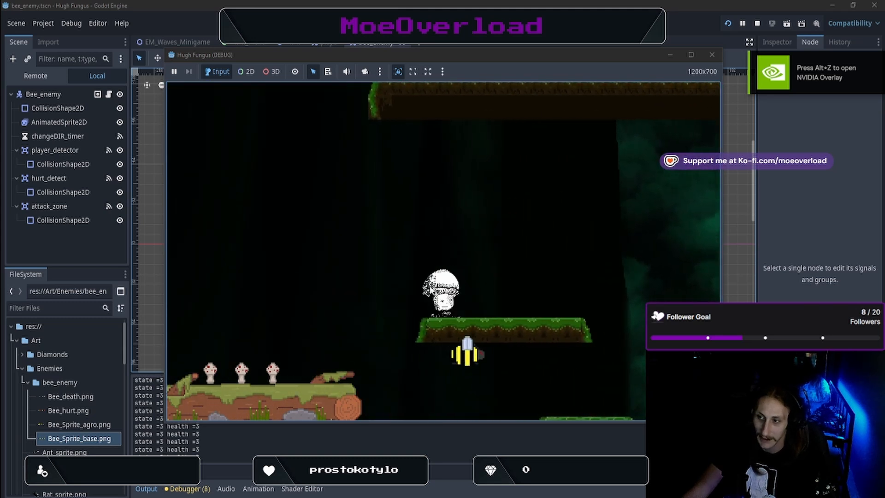
{"action": "key", "text": "space"}
{"action": "key", "text": "Right"}
{"action": "key", "text": "Left"}
{"action": "key", "text": "Right"}
{"action": "key", "text": "space"}
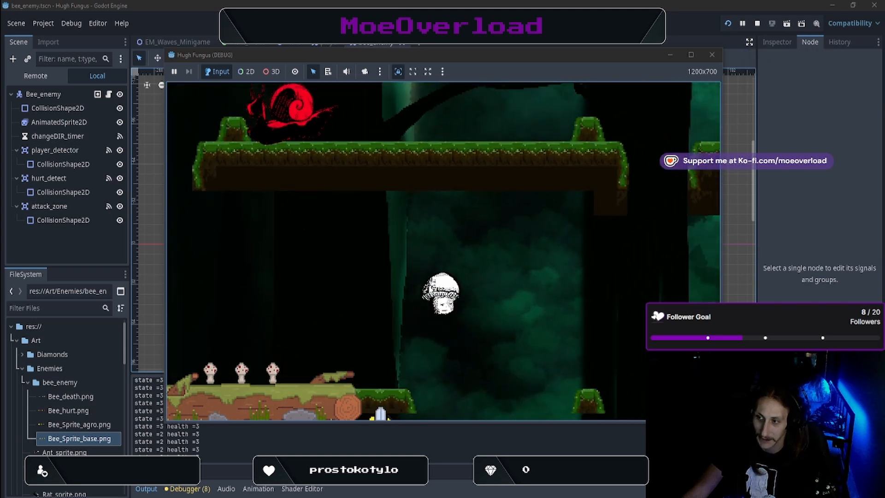
{"action": "key", "text": "Left"}
{"action": "key", "text": "Right"}
{"action": "key", "text": "space"}
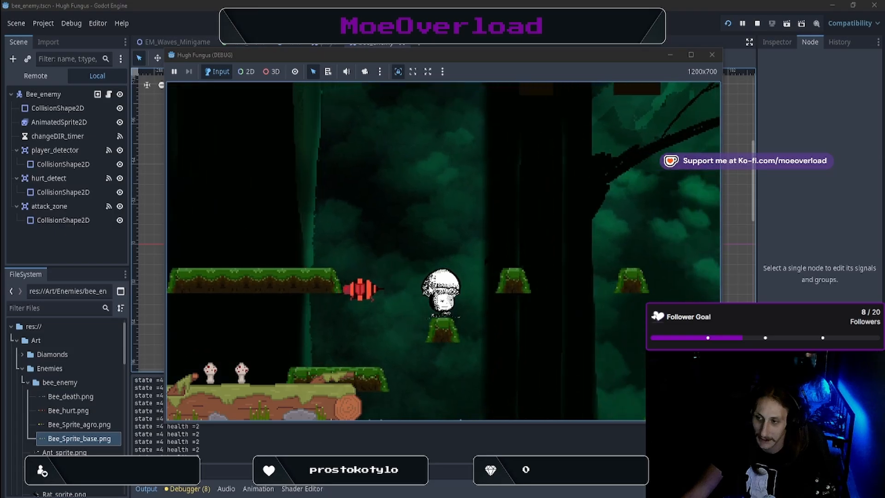
Play the level again and test hitting the bee from the open ground near the start
{"action": "left_click", "coordinate": [440, 255]}
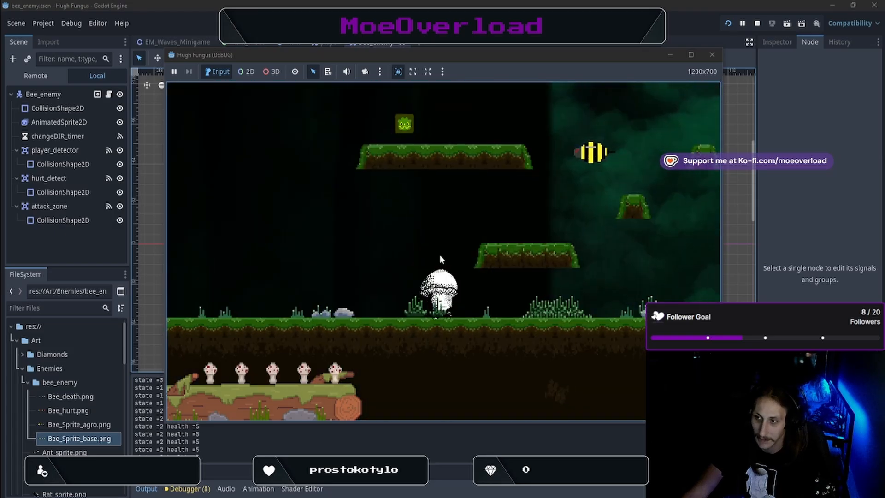
{"action": "key", "text": "Right"}
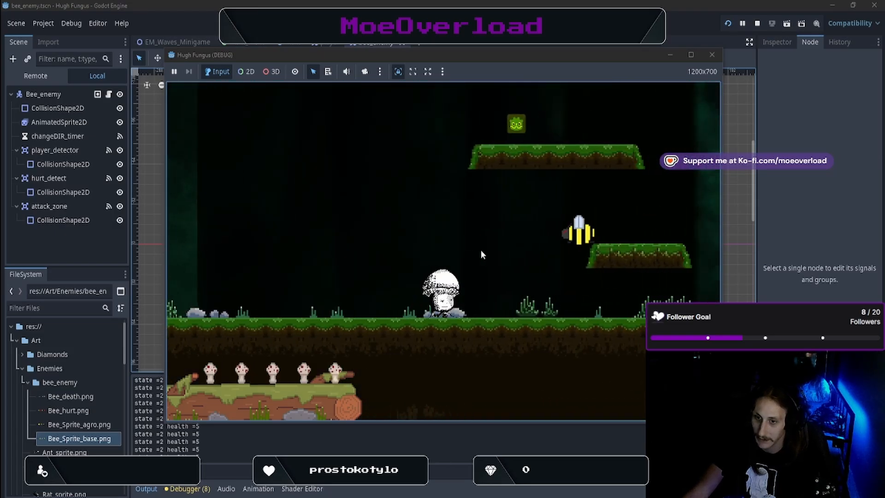
{"action": "key", "text": "space"}
{"action": "key", "text": "Left"}
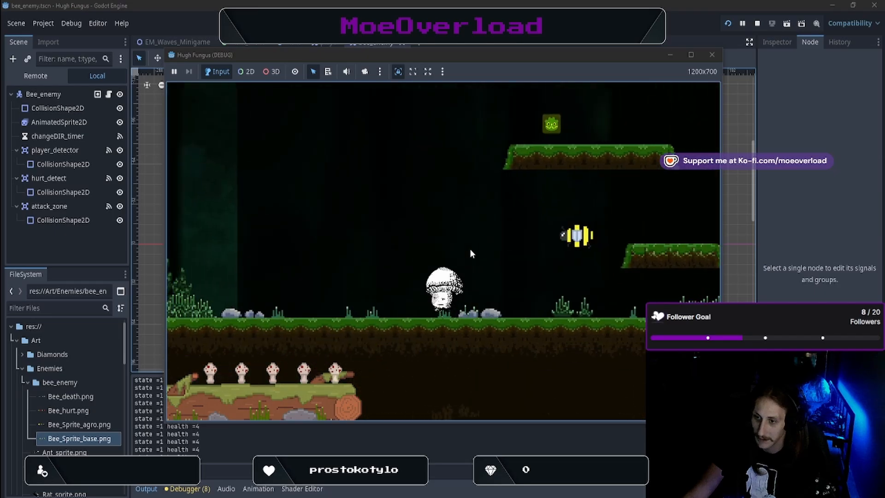
{"action": "key", "text": "Right"}
{"action": "key", "text": "Left"}
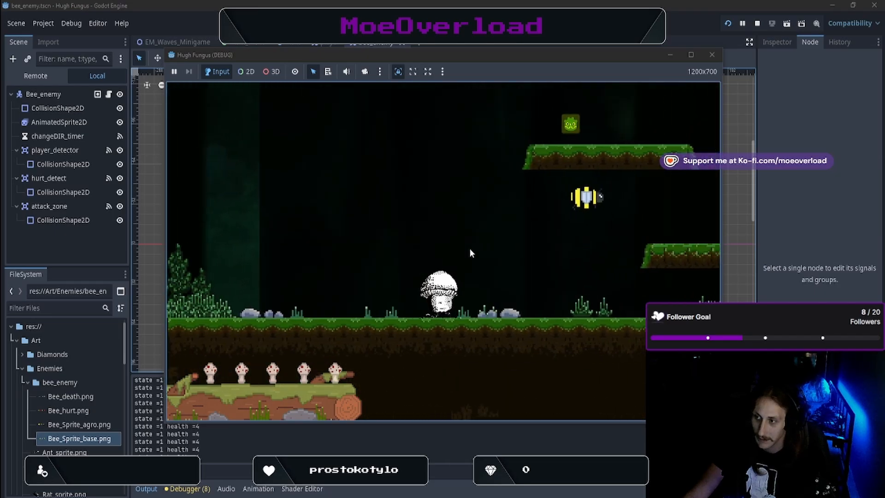
Keep jumping at the bee near the bushes at the level's start until it is defeated
{"action": "key", "text": "Right"}
{"action": "key", "text": "space"}
{"action": "key", "text": "Left"}
{"action": "key", "text": "Right"}
{"action": "key", "text": "Left"}
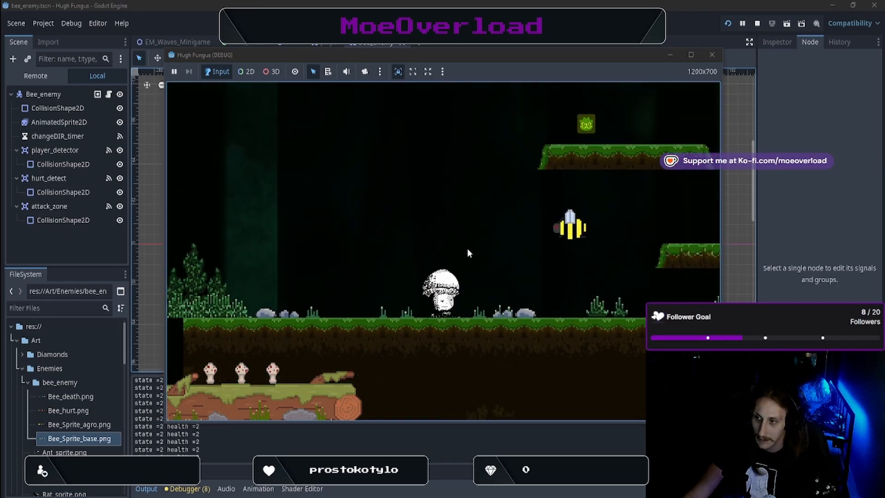
{"action": "key", "text": "space"}
{"action": "key", "text": "Left"}
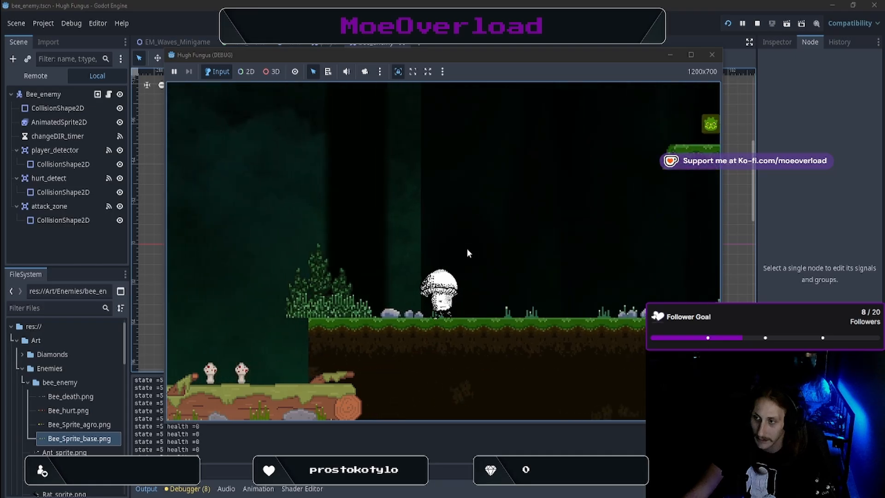
Cross the low floating ledge and the small platforms to reach the gap between the raised ledges beyond the red snail
{"action": "key", "text": "Right"}
{"action": "key", "text": "Left"}
{"action": "key", "text": "space"}
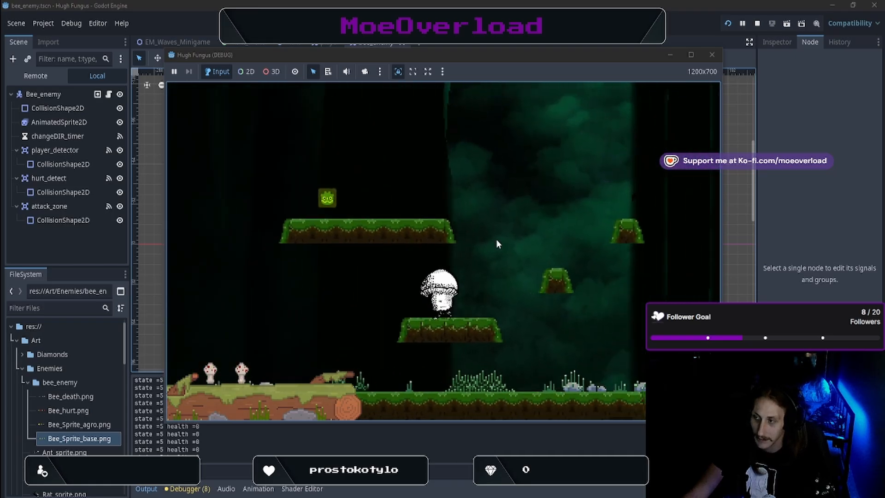
{"action": "key", "text": "Right"}
{"action": "key", "text": "space"}
{"action": "key", "text": "space"}
{"action": "key", "text": "Right"}
{"action": "key", "text": "Right"}
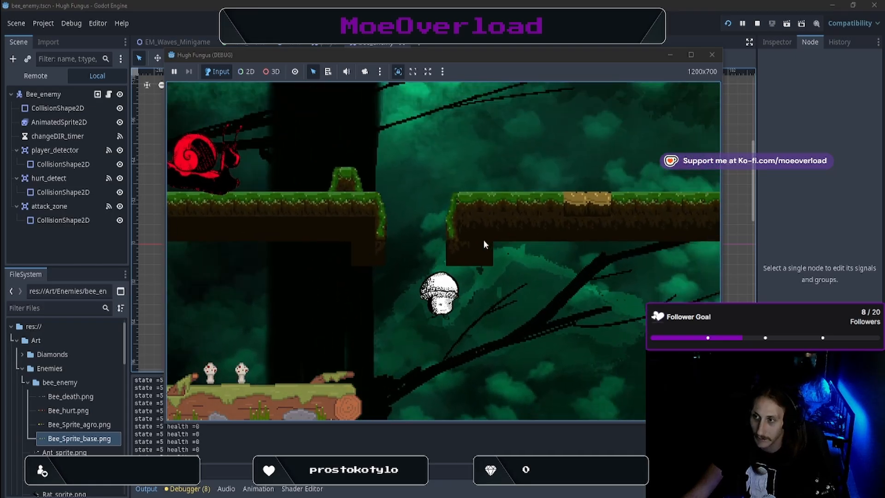
Jump past the ground-level red snail to the stepped ground, then return over the floating platforms to the raised ledge
{"action": "key", "text": "Right"}
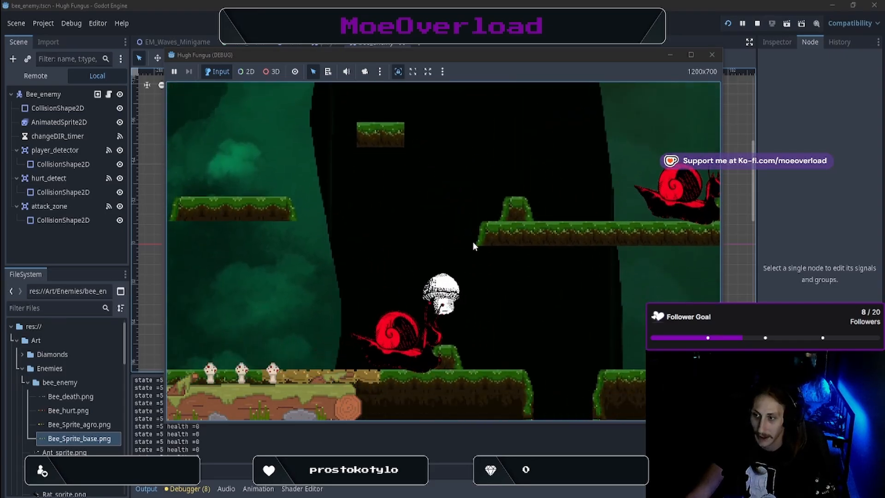
{"action": "key", "text": "space"}
{"action": "key", "text": "Right"}
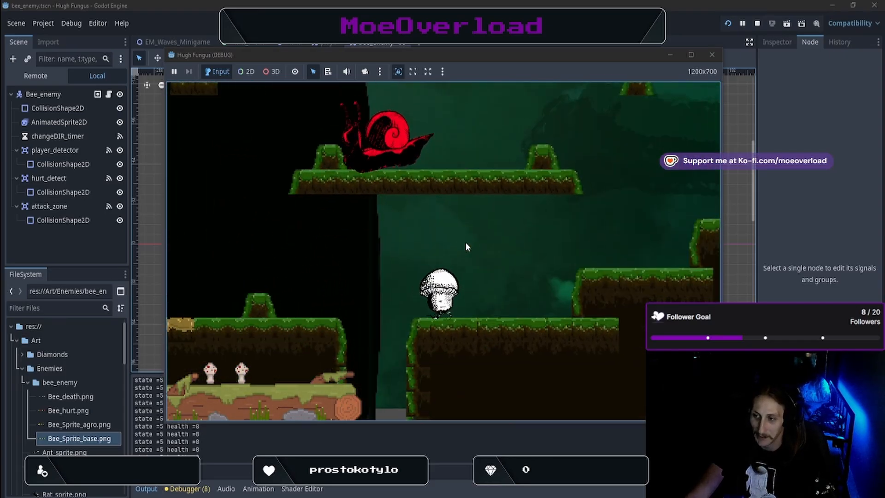
{"action": "key", "text": "Left"}
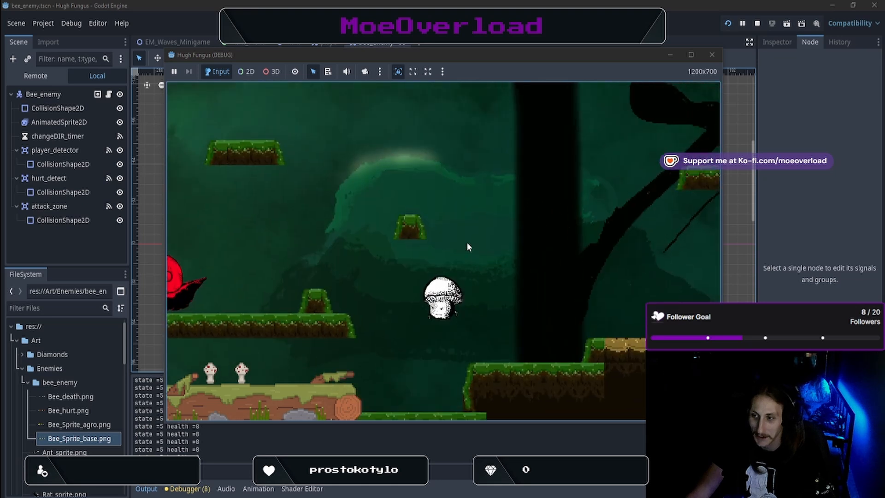
{"action": "key", "text": "Left"}
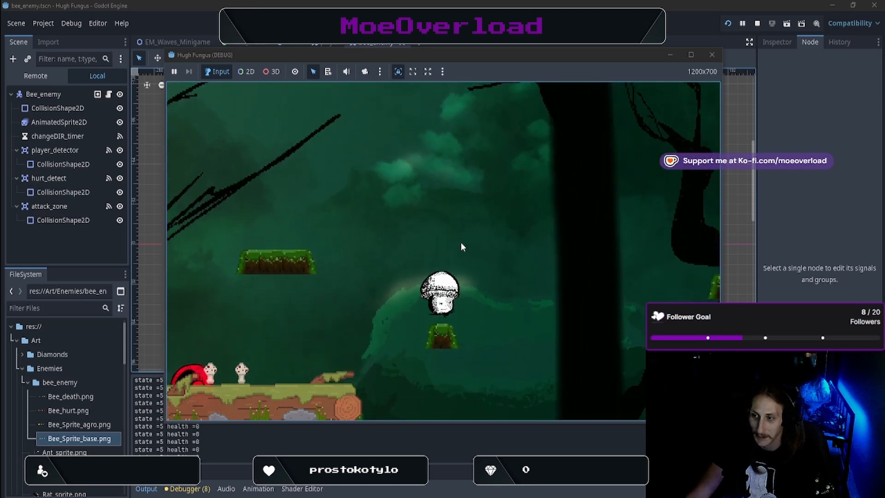
{"action": "key", "text": "Left"}
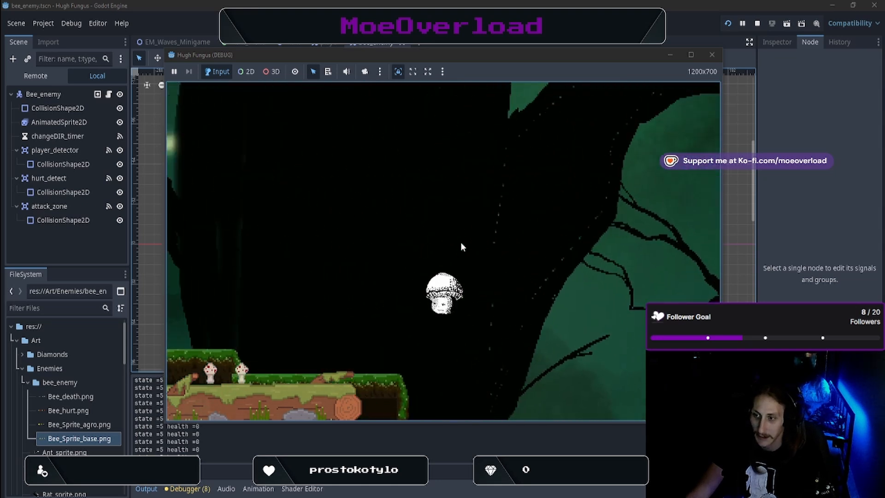
{"action": "key", "text": "Left"}
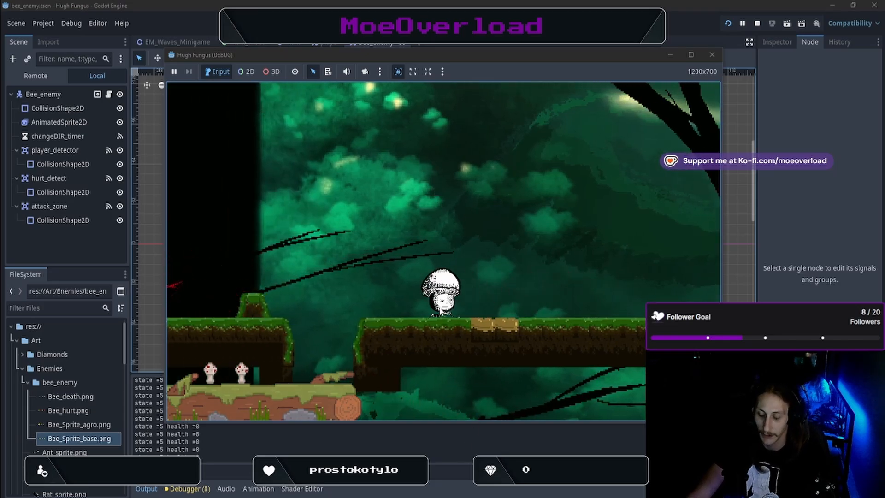
Walk along the raised ledge and jump across the gap onto the red snail to test its contact damage
{"action": "key", "text": "Right"}
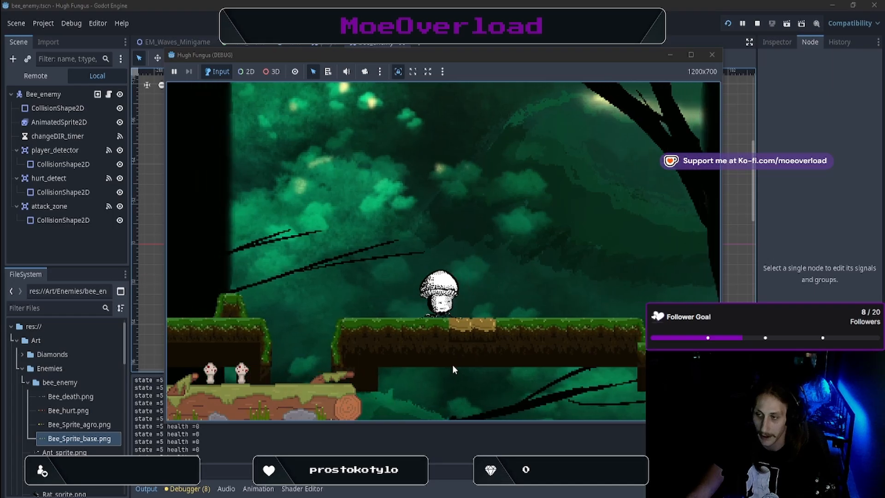
{"action": "key", "text": "Right"}
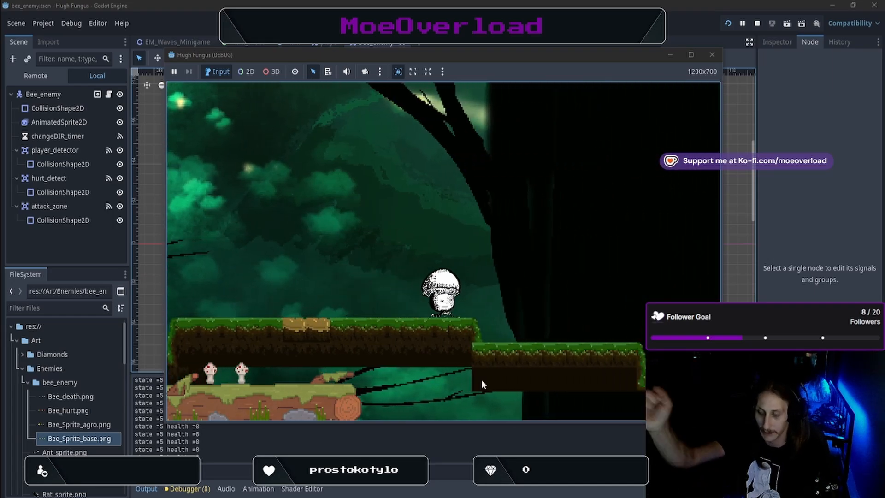
{"action": "key", "text": "Left"}
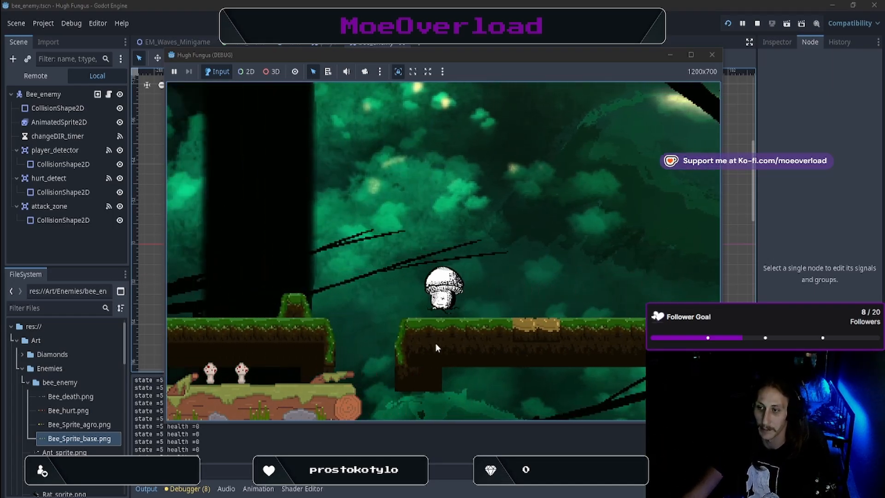
{"action": "key", "text": "Left"}
{"action": "key", "text": "space"}
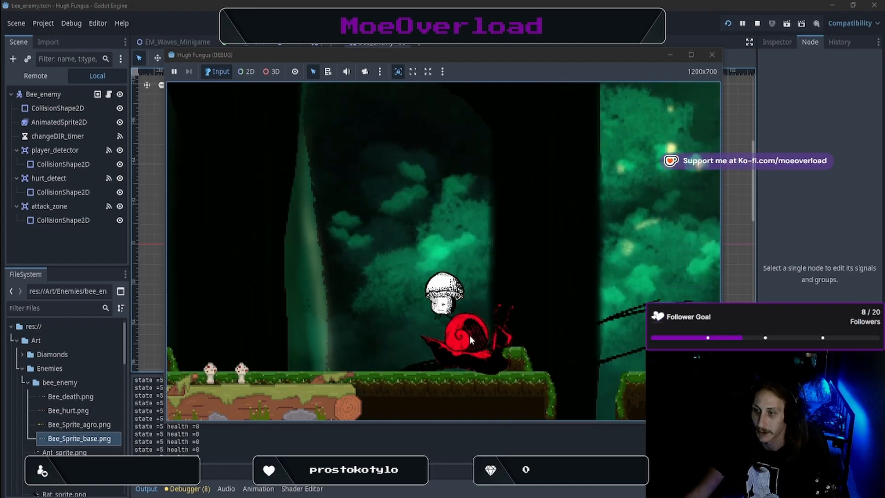
{"action": "key", "text": "Left"}
{"action": "key", "text": "Right"}
{"action": "key", "text": "space"}
{"action": "key", "text": "space"}
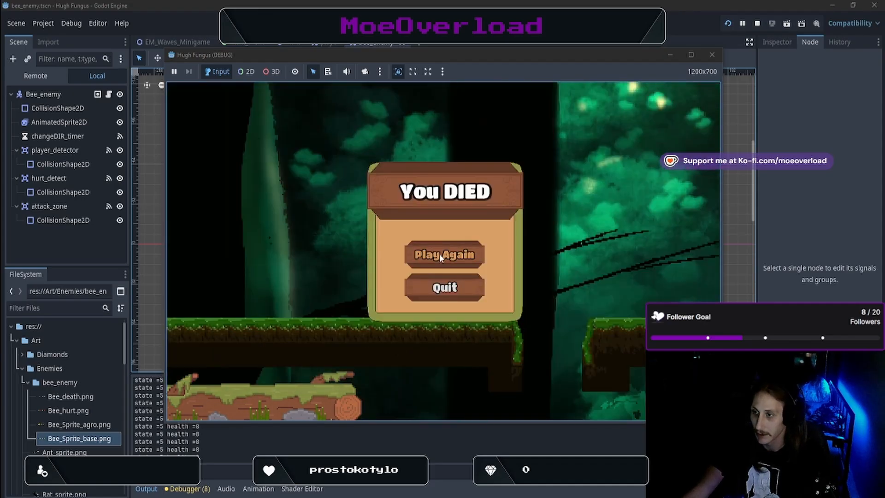
Restart the level after the death screen and jump at the bee while heading back to the bushes at the start
{"action": "left_click", "coordinate": [441, 256]}
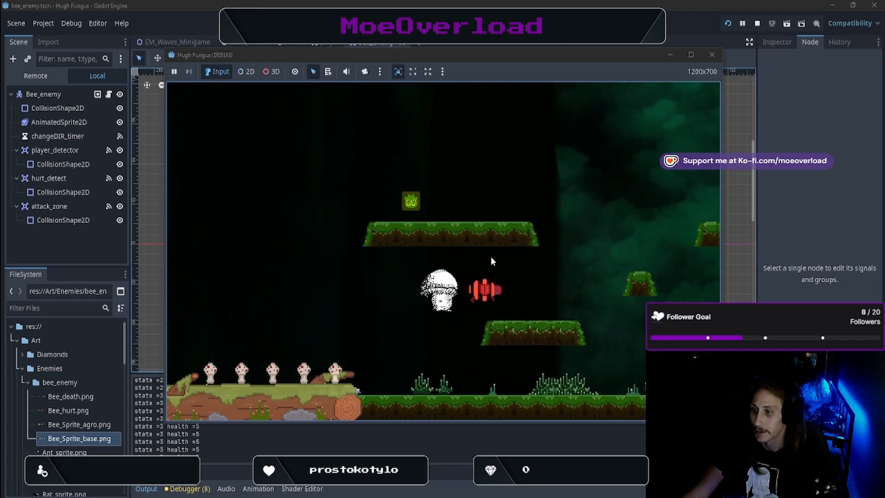
{"action": "key", "text": "Left"}
{"action": "key", "text": "Right"}
{"action": "key", "text": "space"}
{"action": "key", "text": "Left"}
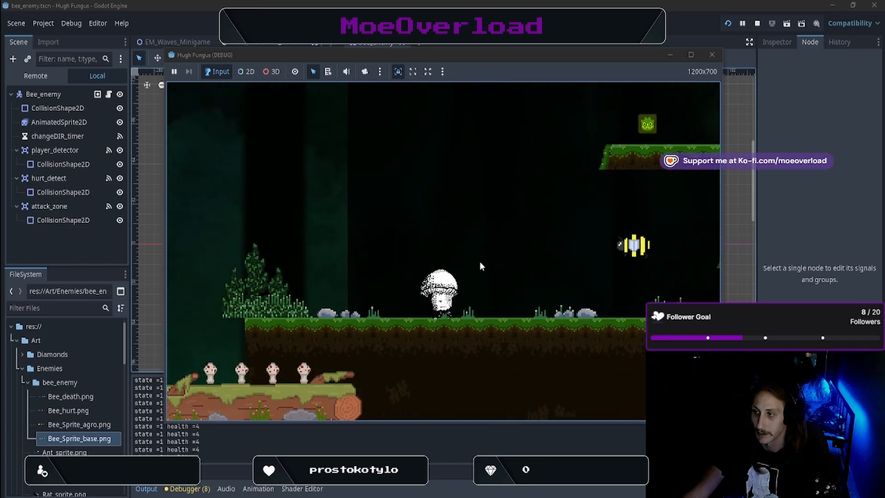
{"action": "key", "text": "Left"}
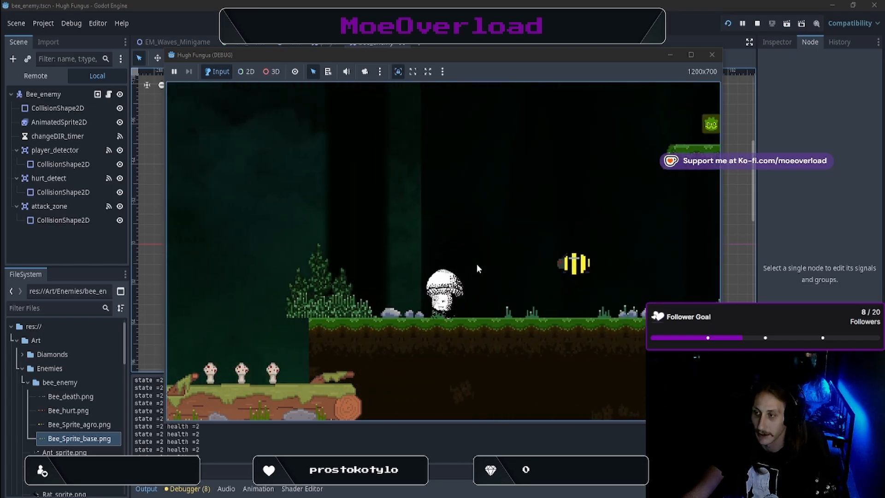
Keep jumping at the bee near the level's start until it is defeated, and close the running game
{"action": "key", "text": "space"}
{"action": "key", "text": "space"}
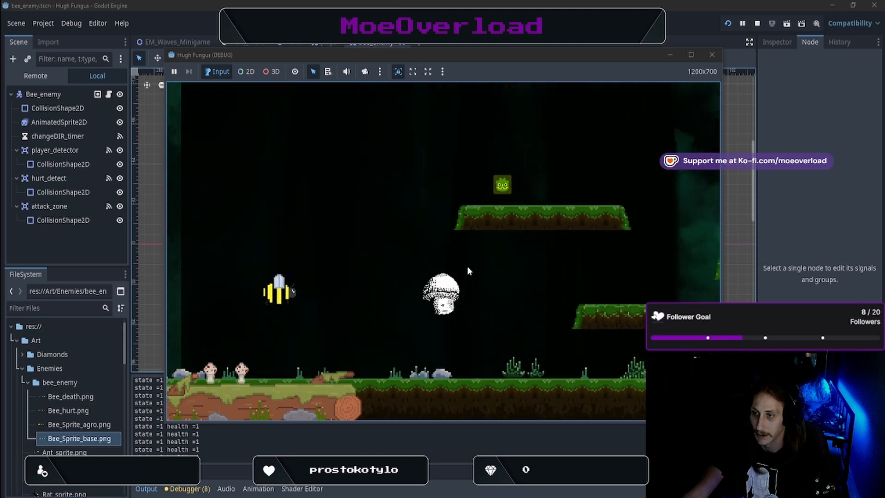
{"action": "key", "text": "Left"}
{"action": "key", "text": "space"}
{"action": "key", "text": "Right"}
{"action": "key", "text": "Left"}
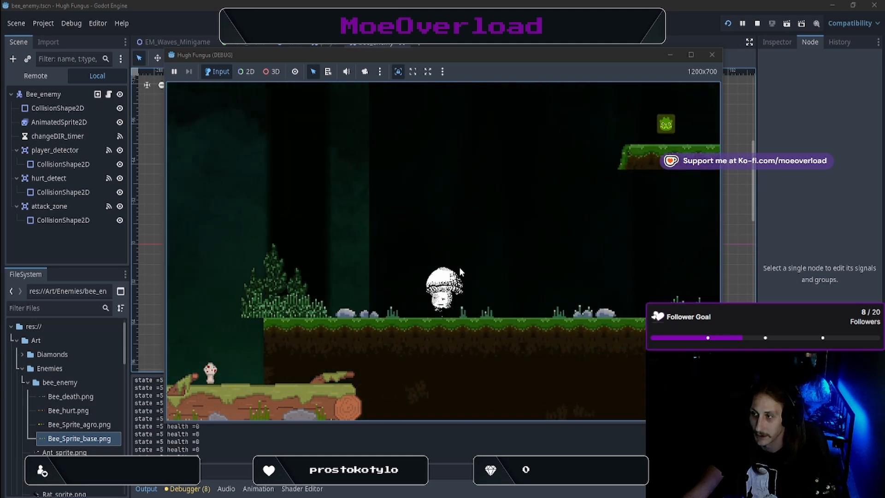
{"action": "key", "text": "Right"}
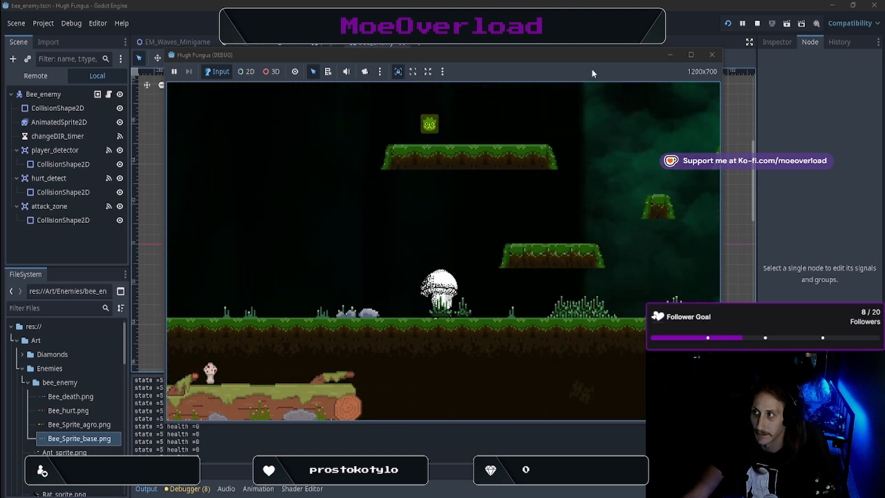
{"action": "key", "text": "Right"}
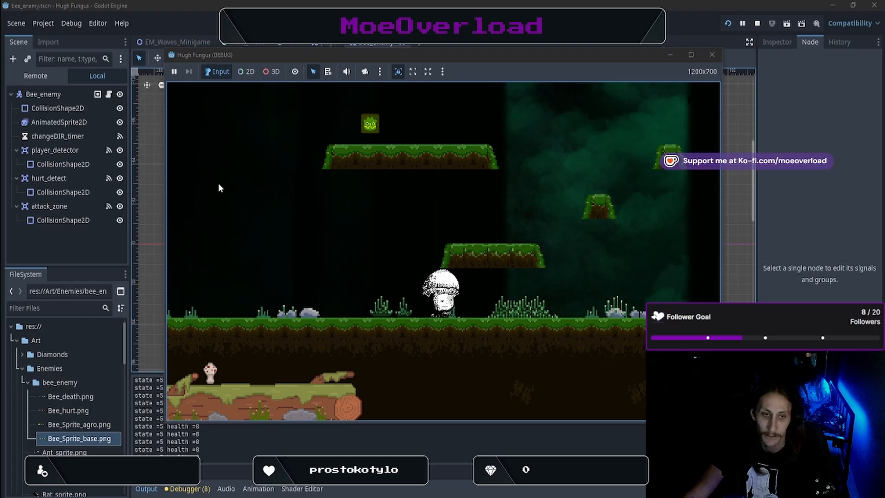
{"action": "left_click", "coordinate": [707, 59]}
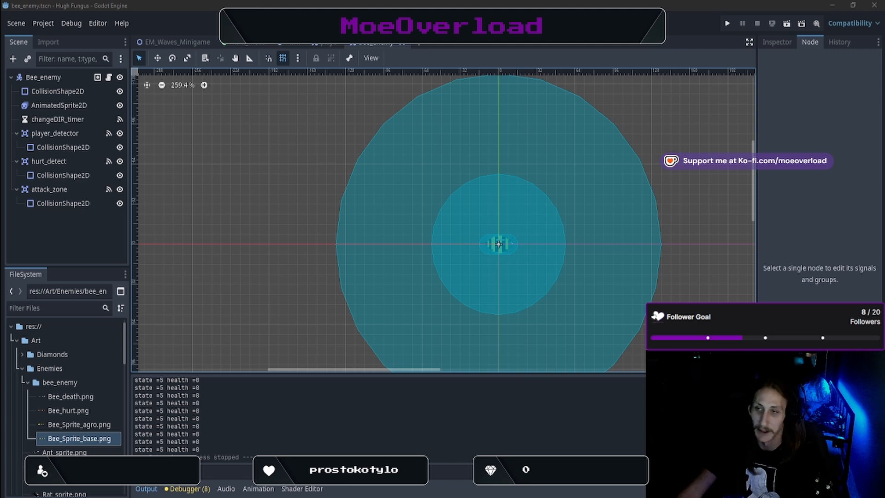
Run the project, start a new game and fight the bee while jumping across the water to the small platform beyond
{"action": "left_click", "coordinate": [726, 24]}
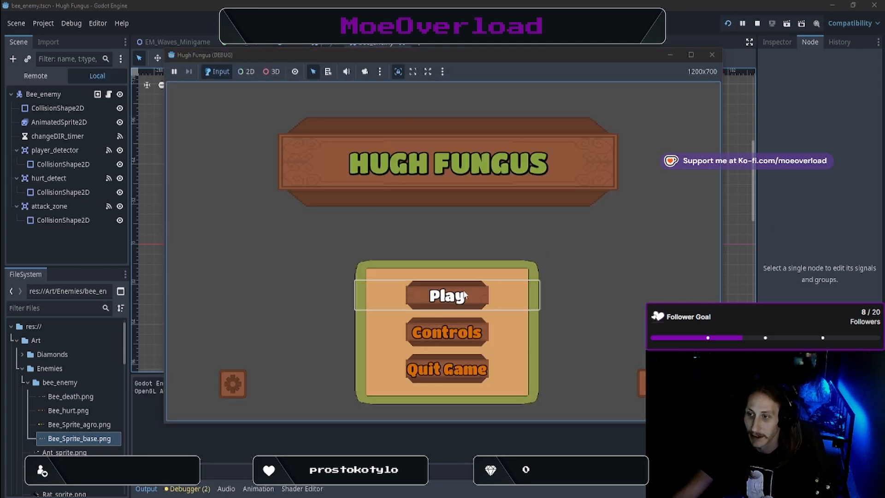
{"action": "left_click", "coordinate": [465, 295]}
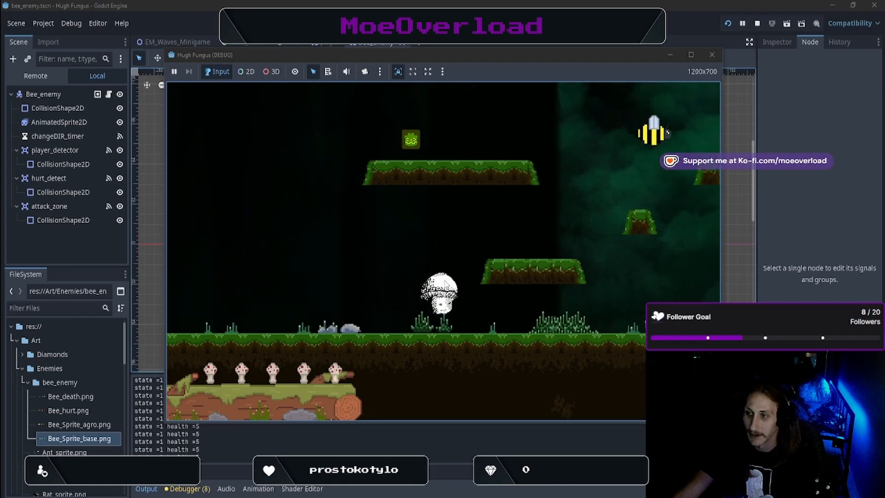
{"action": "key", "text": "d"}
{"action": "key", "text": "a"}
{"action": "key", "text": "space"}
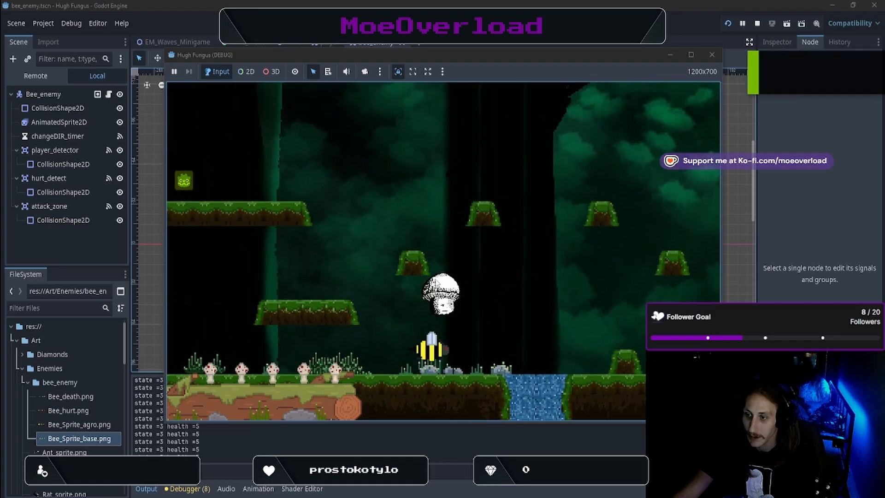
{"action": "key", "text": "d"}
{"action": "key", "text": "space"}
{"action": "key", "text": "d"}
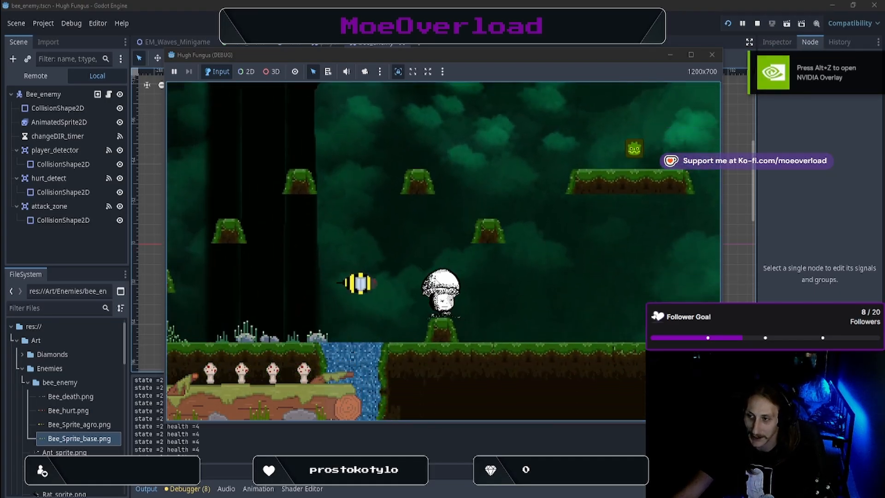
Jump at the bee from the small floating platforms, and continue along them toward the ground-level red snail
{"action": "key", "text": "space"}
{"action": "key", "text": "space"}
{"action": "key", "text": "a"}
{"action": "key", "text": "d"}
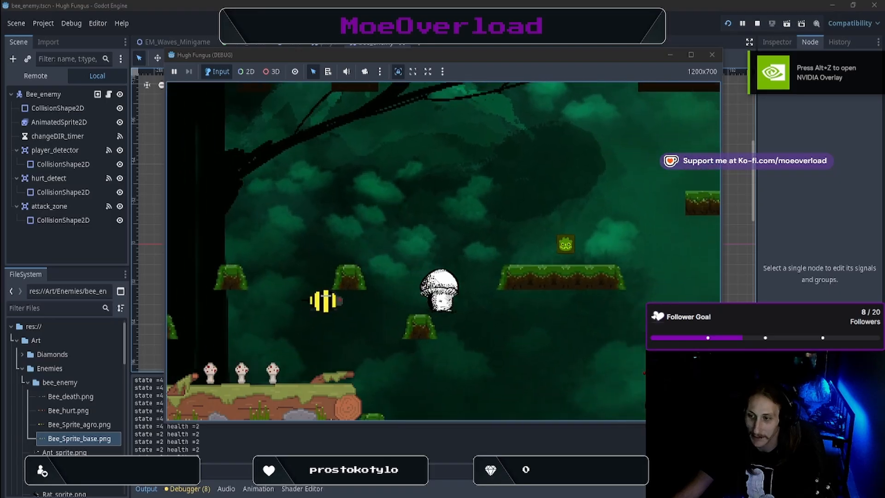
{"action": "key", "text": "space"}
{"action": "key", "text": "d"}
{"action": "key", "text": "space"}
{"action": "key", "text": "space"}
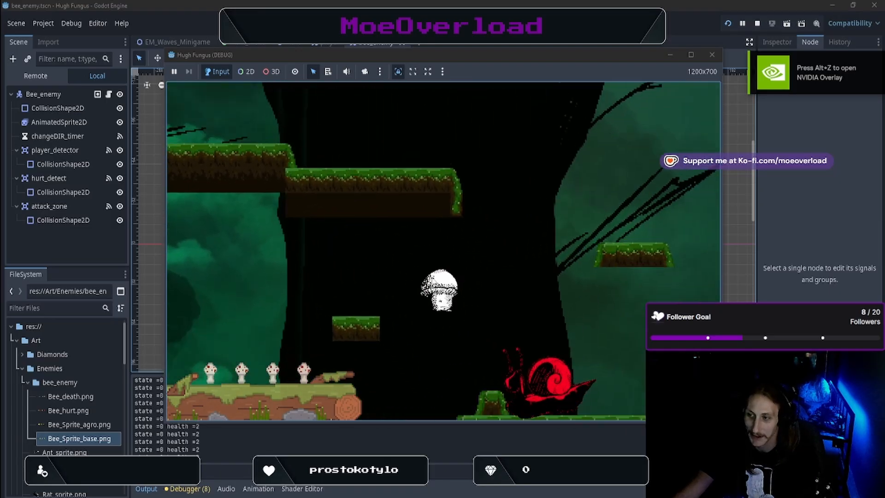
Pass the ground-level red snail to the stepped ground, and go back over the floating platforms onto the raised ledge
{"action": "key", "text": "d"}
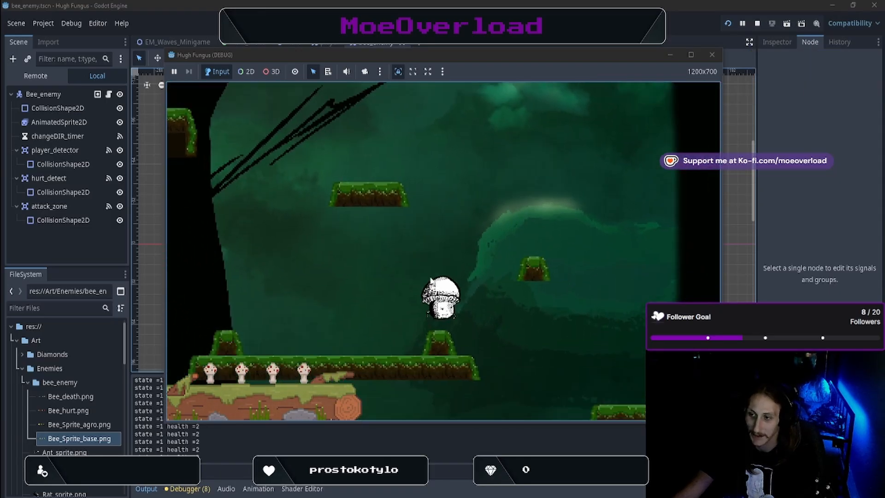
{"action": "key", "text": "space"}
{"action": "key", "text": "a"}
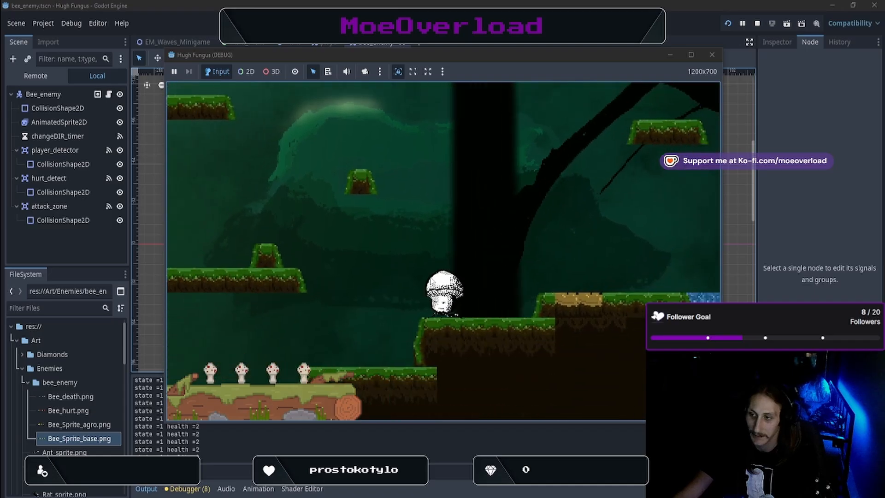
{"action": "key", "text": "space"}
{"action": "key", "text": "space"}
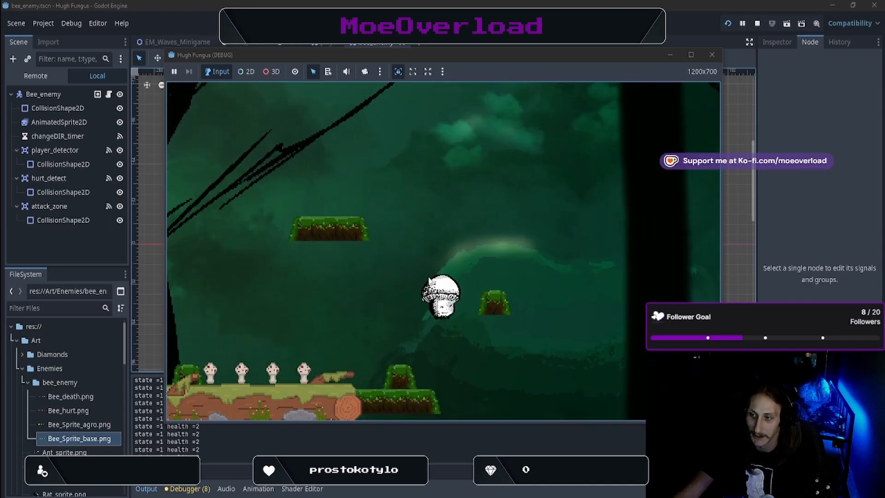
{"action": "key", "text": "d"}
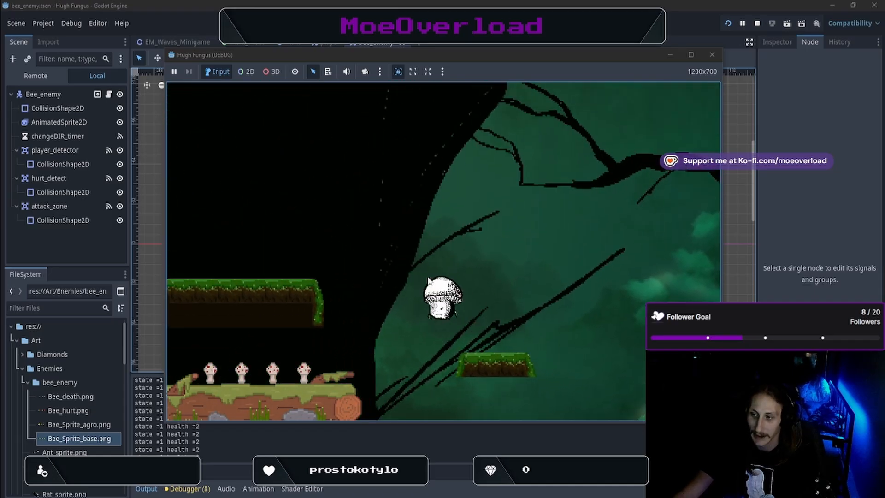
{"action": "key", "text": "d"}
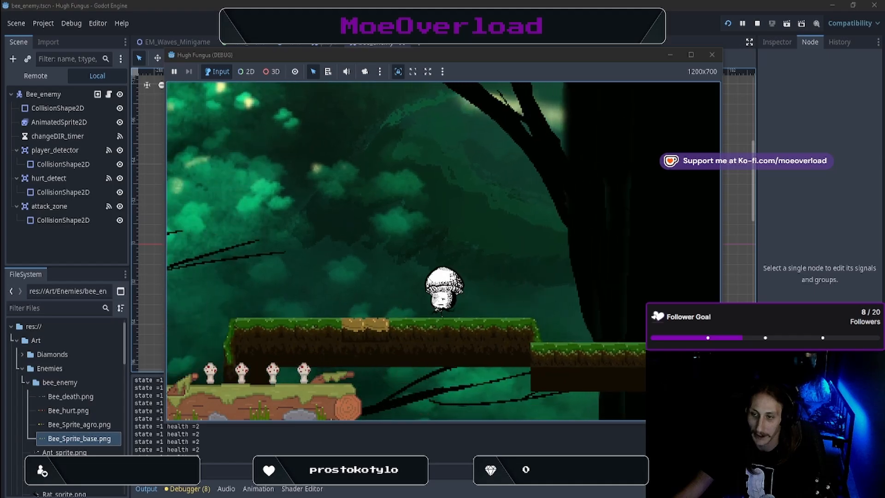
Cross the gap between the raised ledges, jump toward the red snail there and retreat to the gap
{"action": "key", "text": "d"}
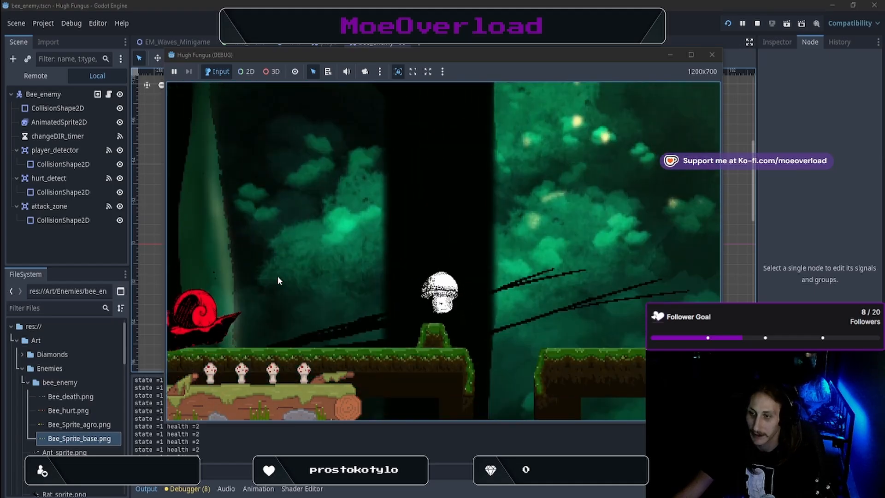
{"action": "key", "text": "a"}
{"action": "key", "text": "space"}
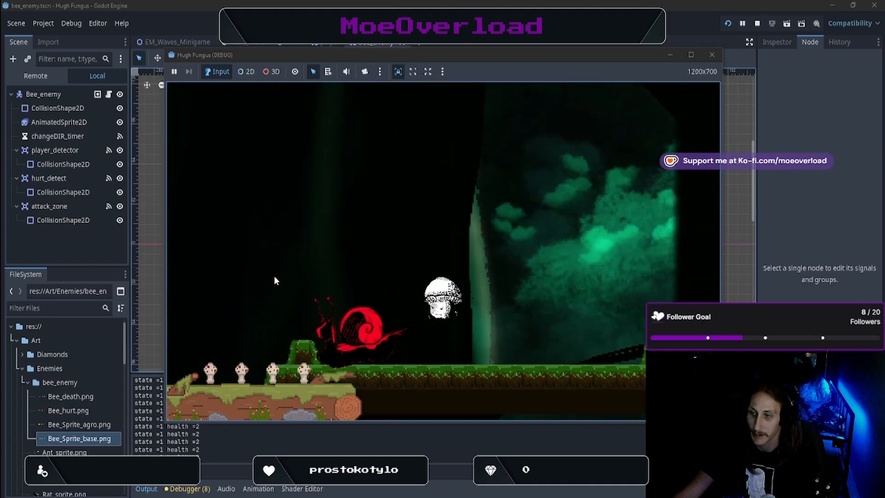
{"action": "key", "text": "d"}
{"action": "key", "text": "d"}
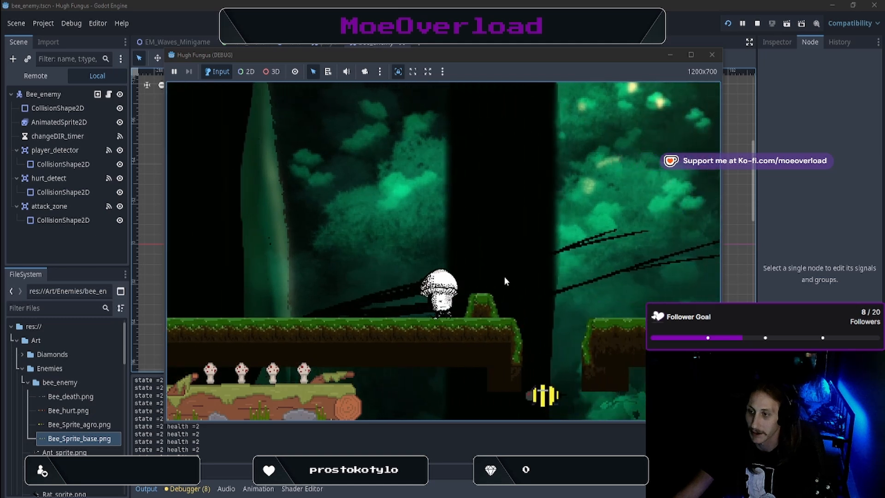
Fight the bee on the raised ledge with the yellow blocks until it is defeated, and close the running game
{"action": "key", "text": "d"}
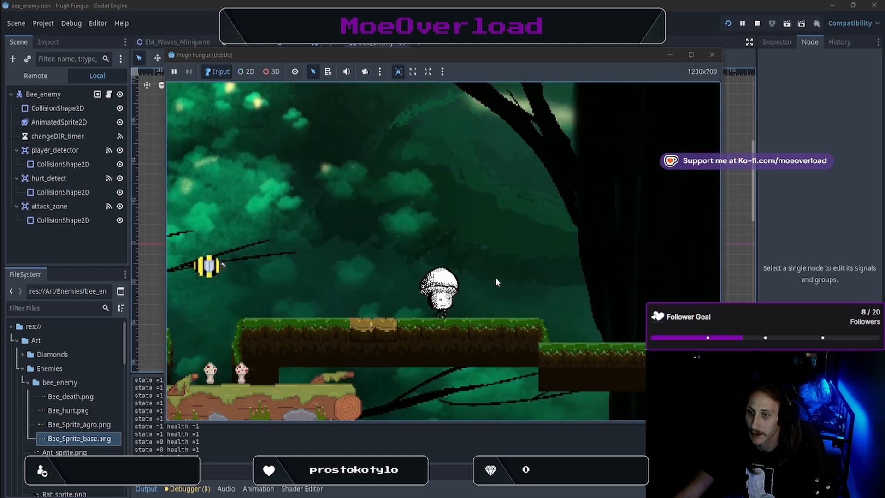
{"action": "key", "text": "space"}
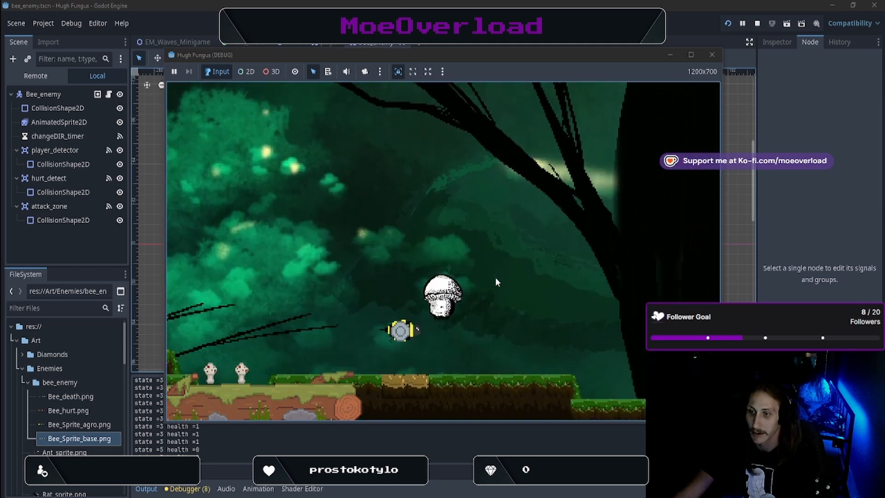
{"action": "key", "text": "a"}
{"action": "key", "text": "d"}
{"action": "key", "text": "a"}
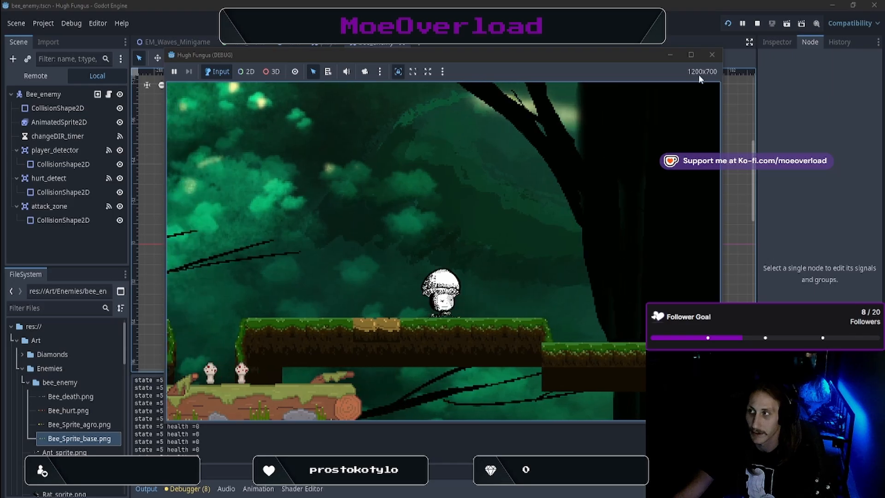
{"action": "left_click", "coordinate": [711, 55]}
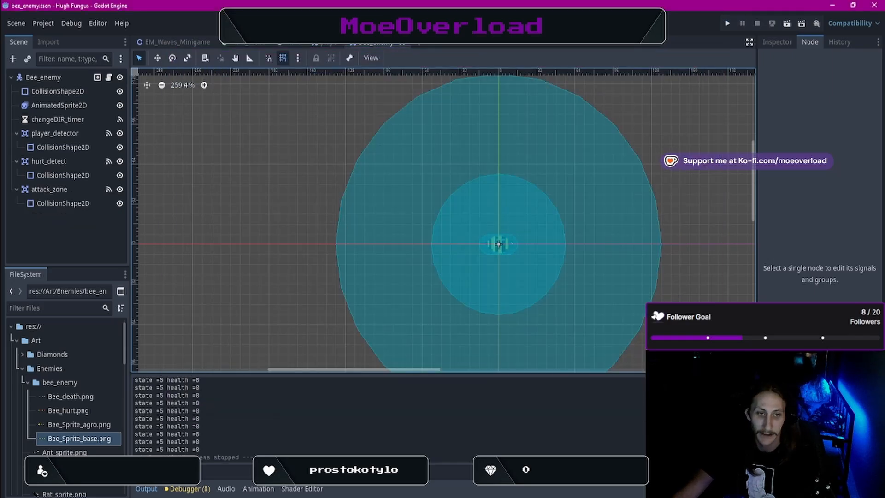